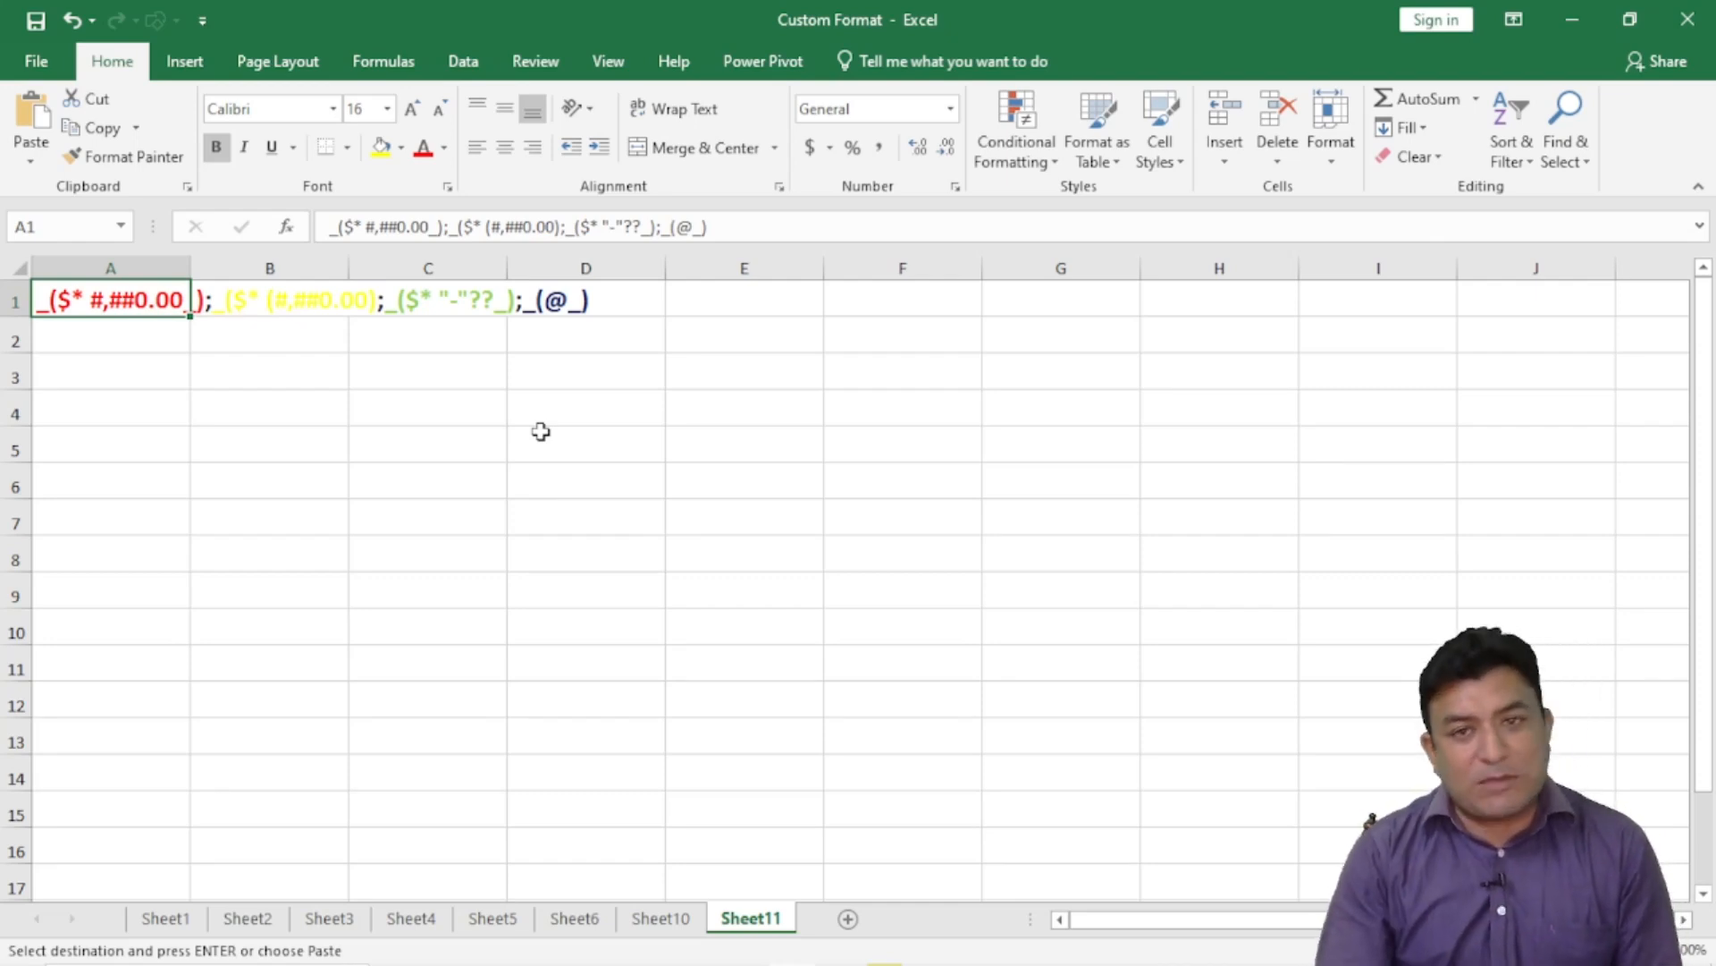
- Enter 1 in A3 and the label Comma in B3
left_click(109, 370)
type("1")
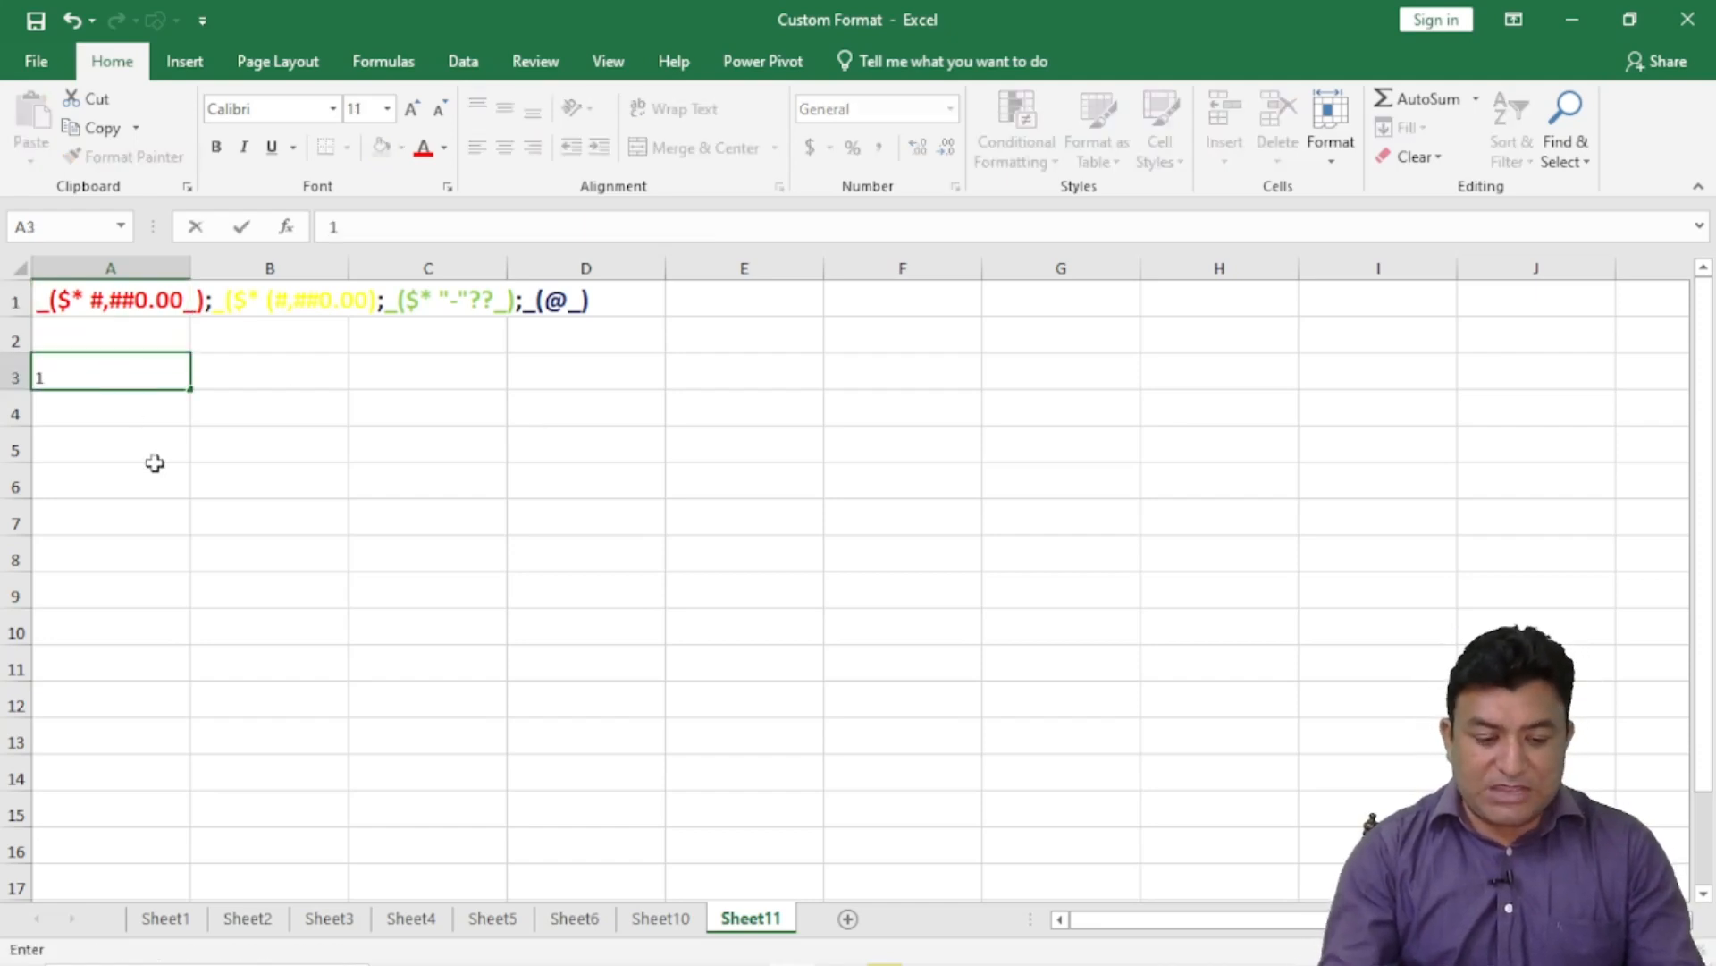
key("Tab")
type("Comma")
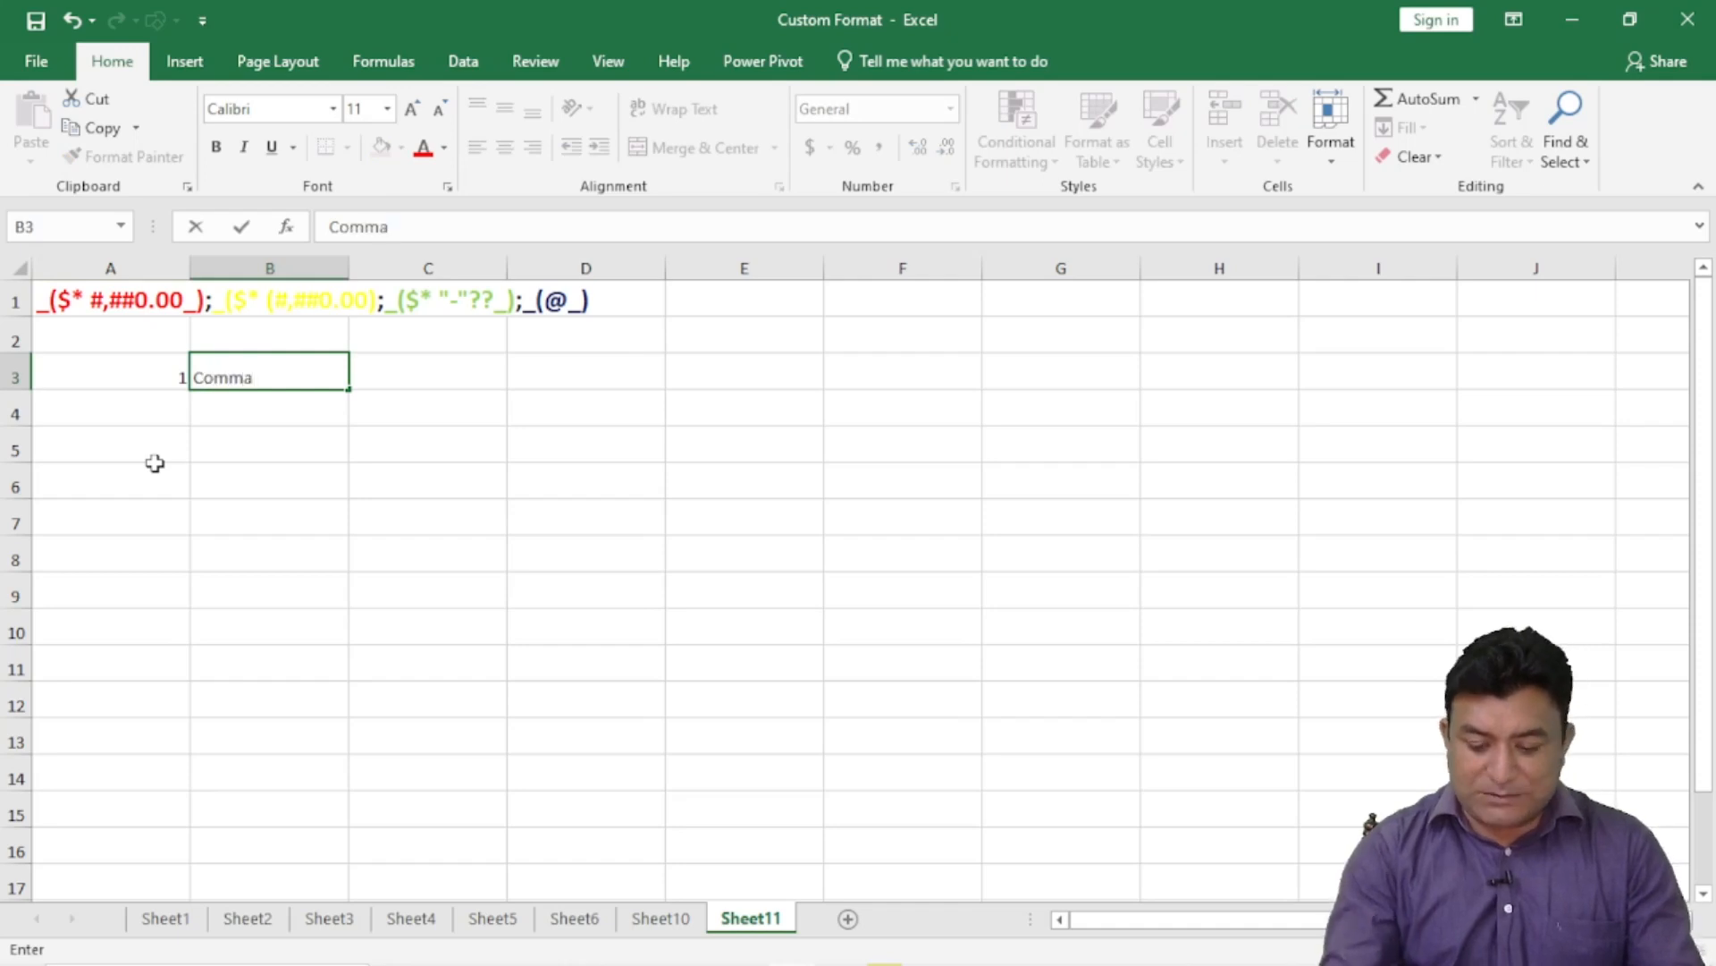
key("Tab")
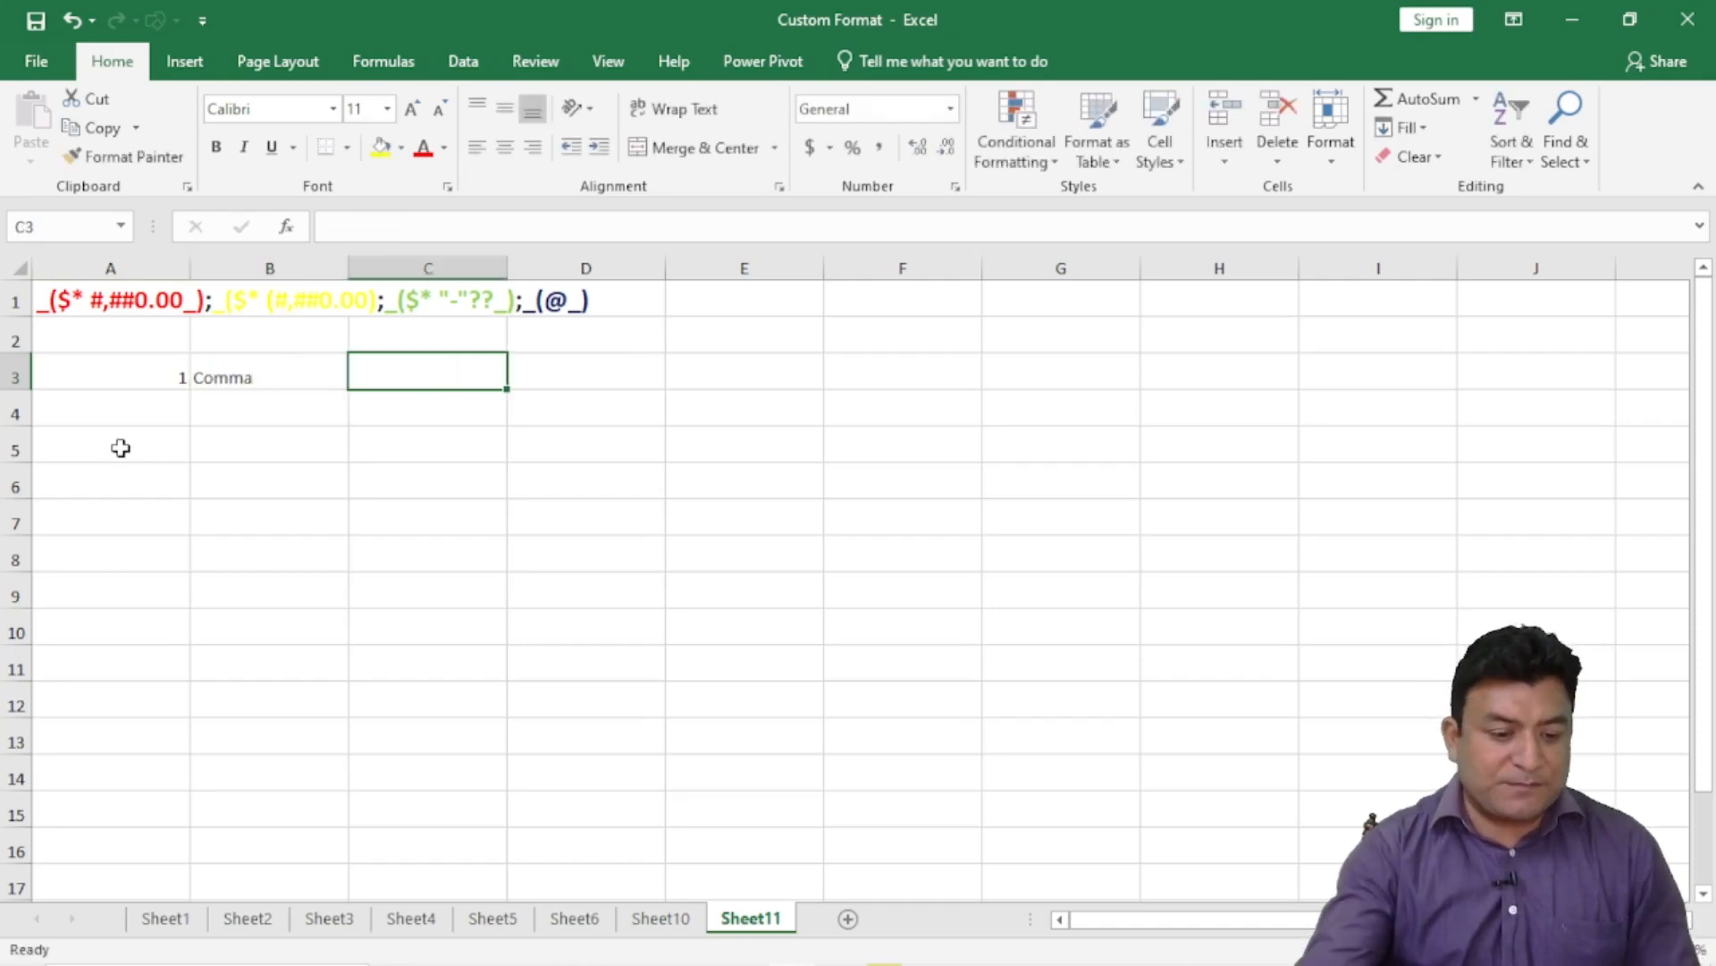
- Set the font size of the entire worksheet to 16
left_click(109, 400)
key("ctrl+a")
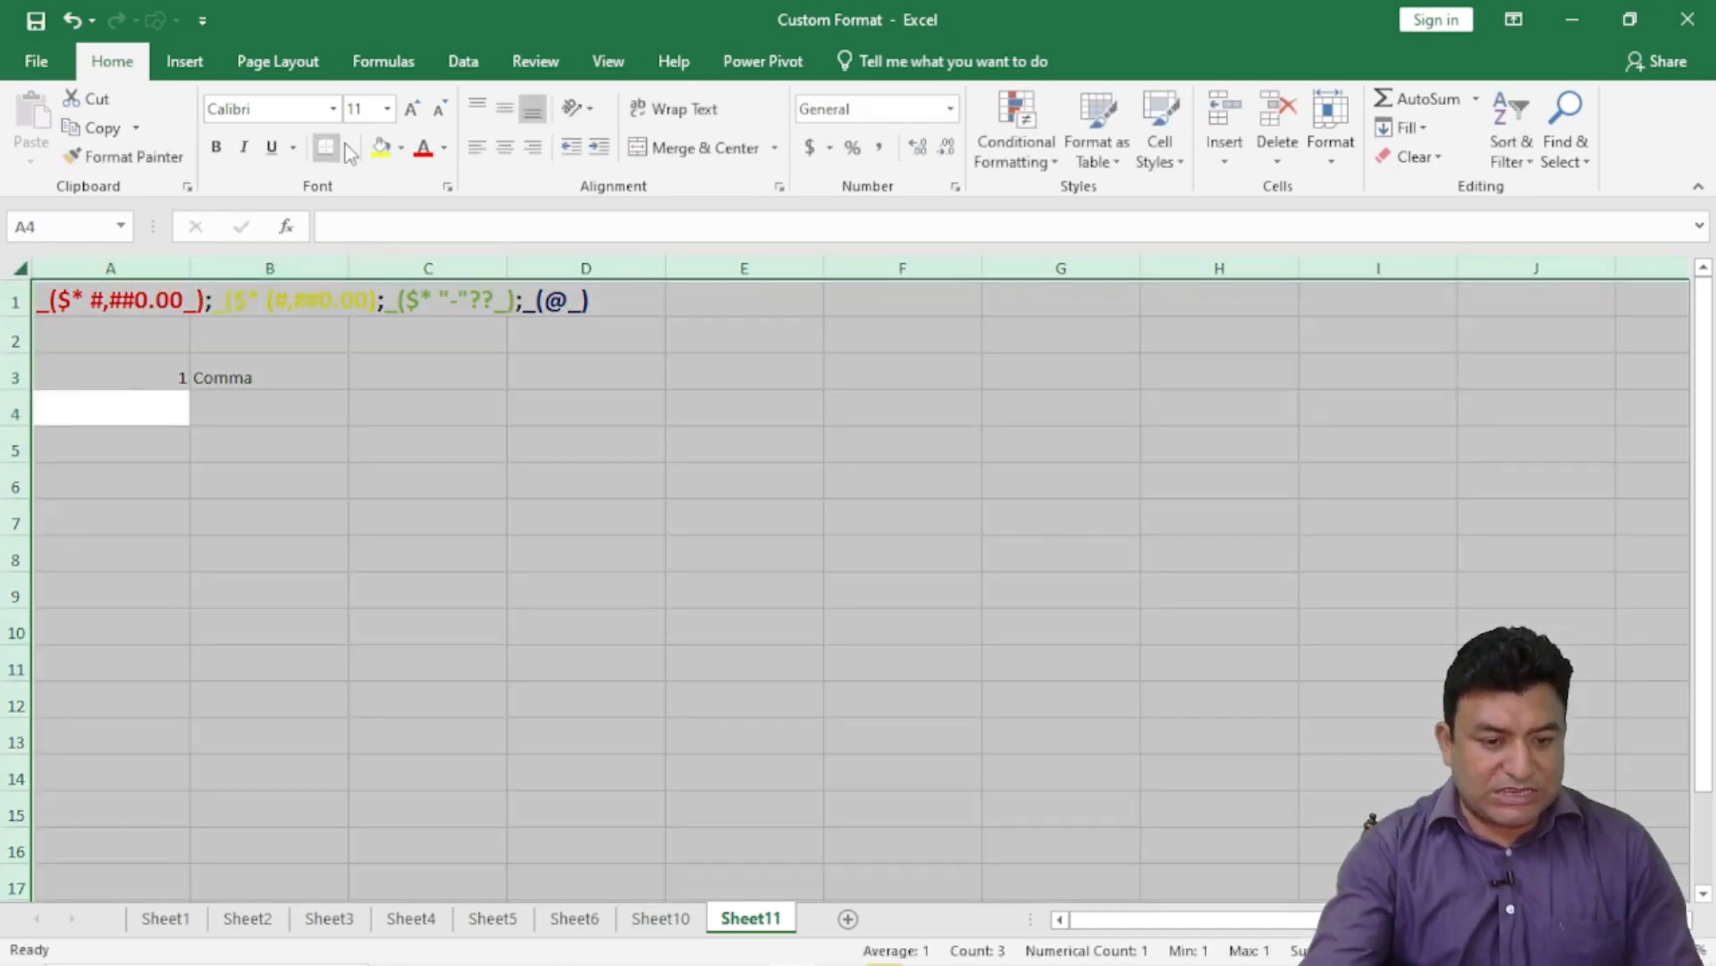
left_click(387, 108)
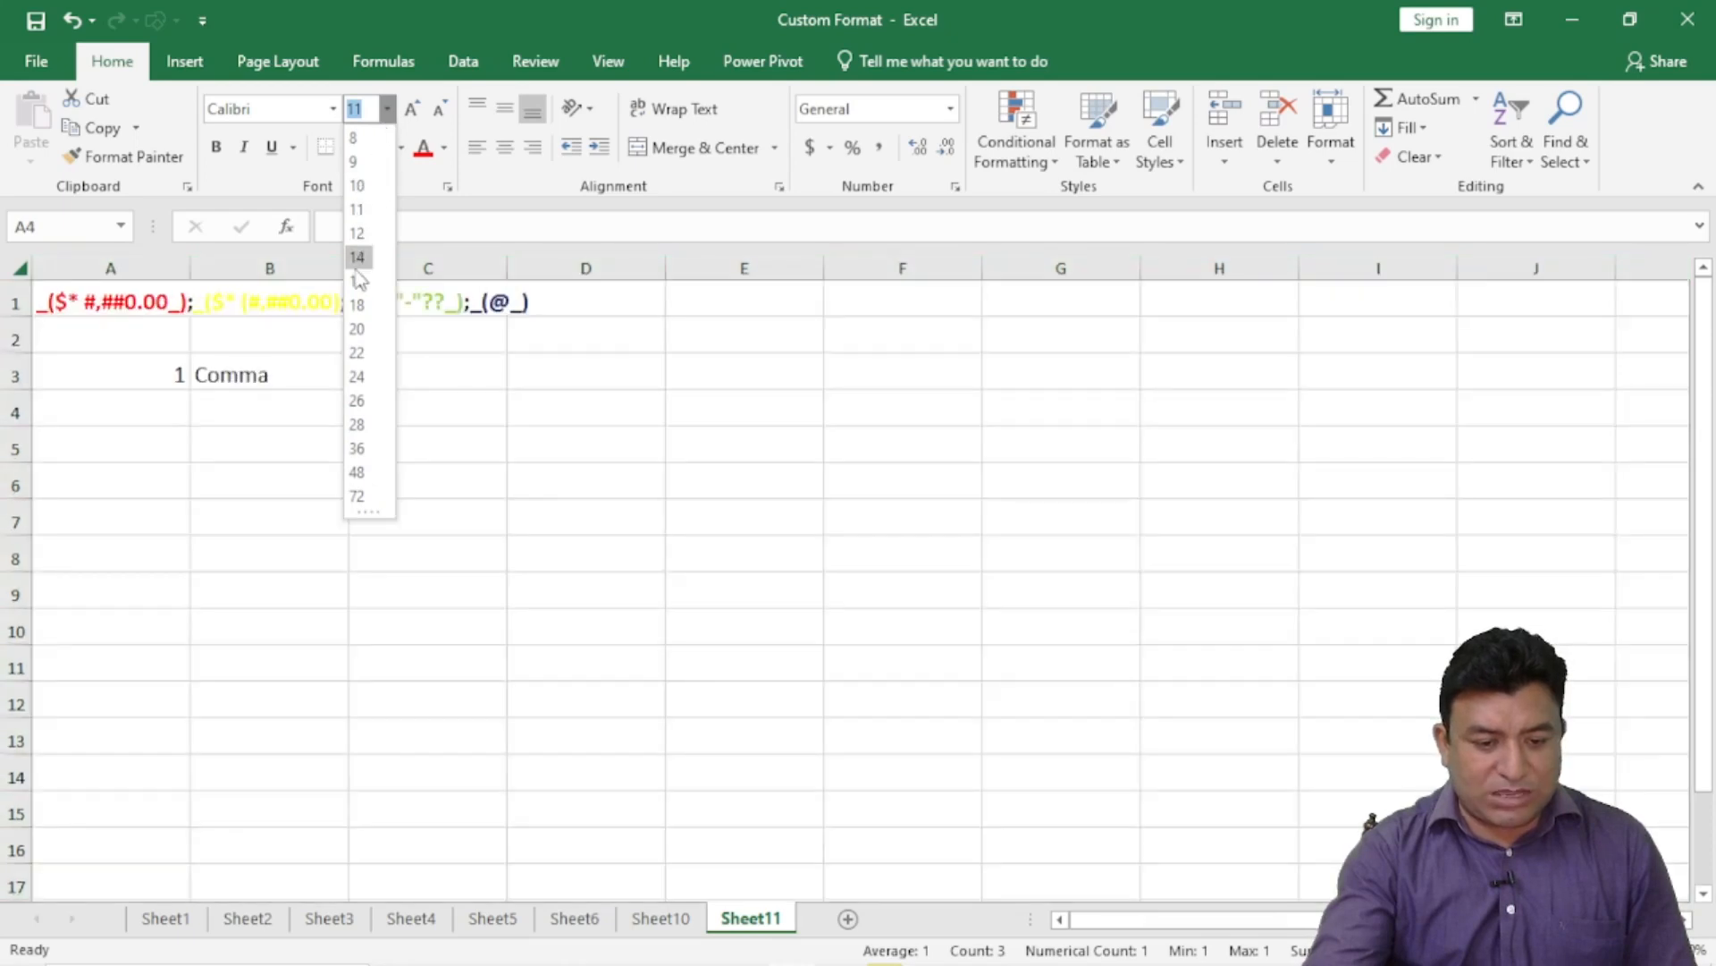
left_click(357, 281)
left_click(399, 372)
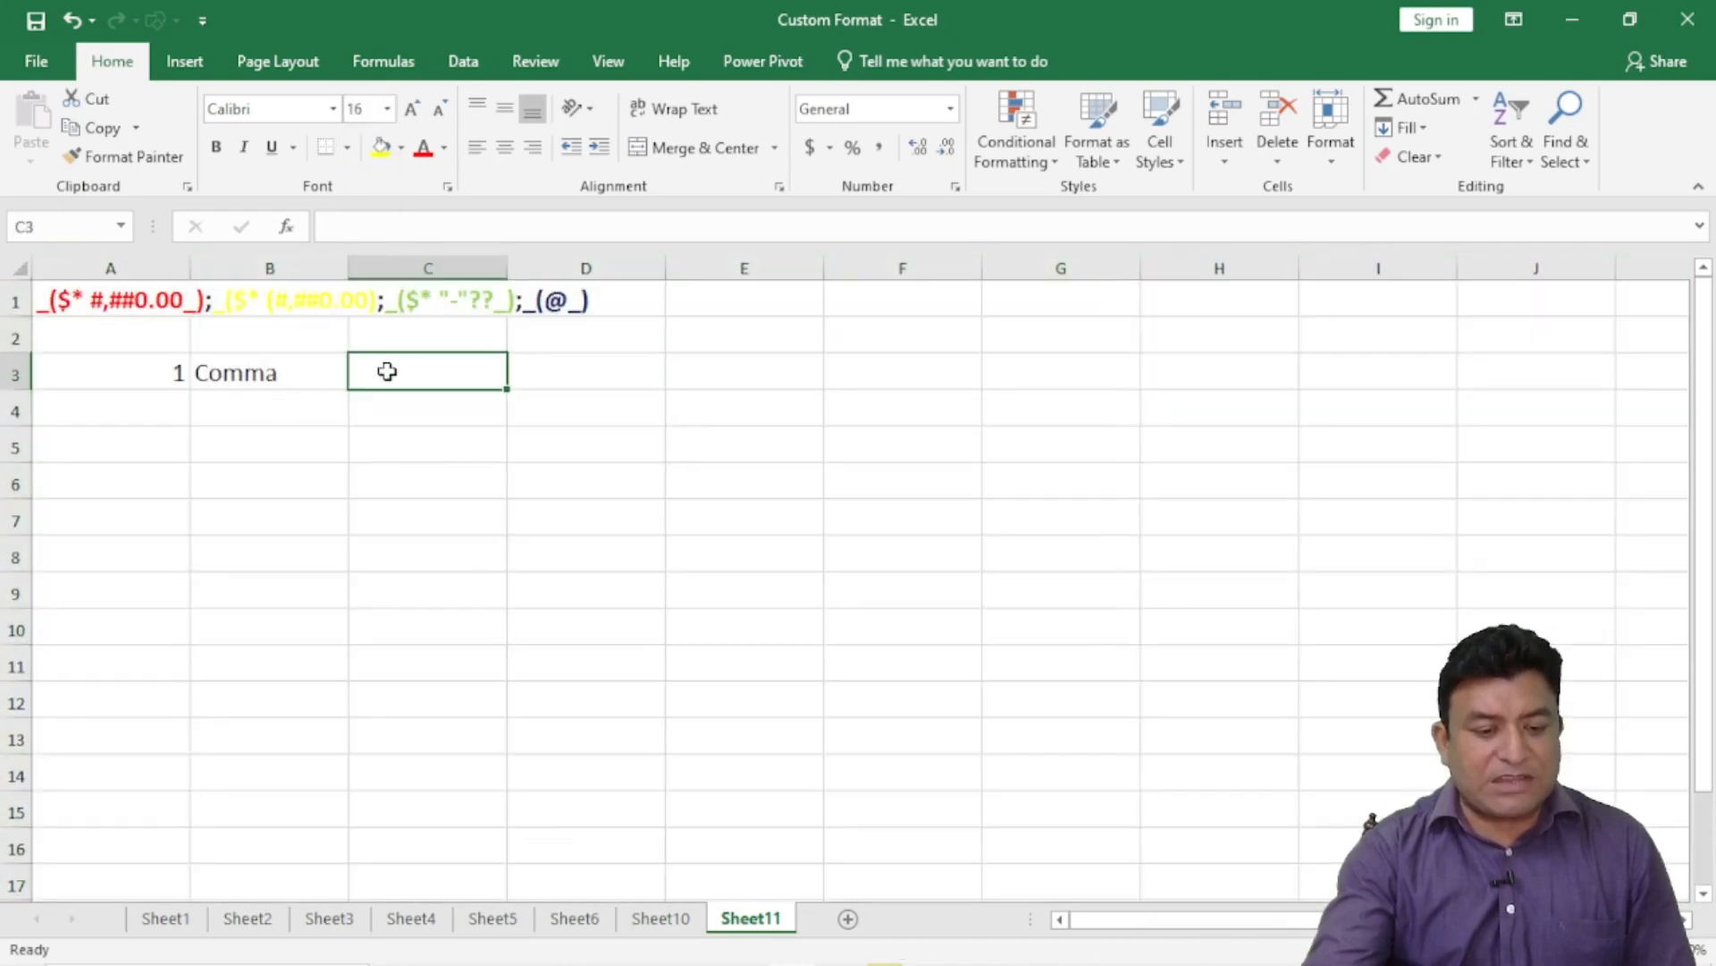
- Change the B3 label to ', Comma'
left_click(287, 373)
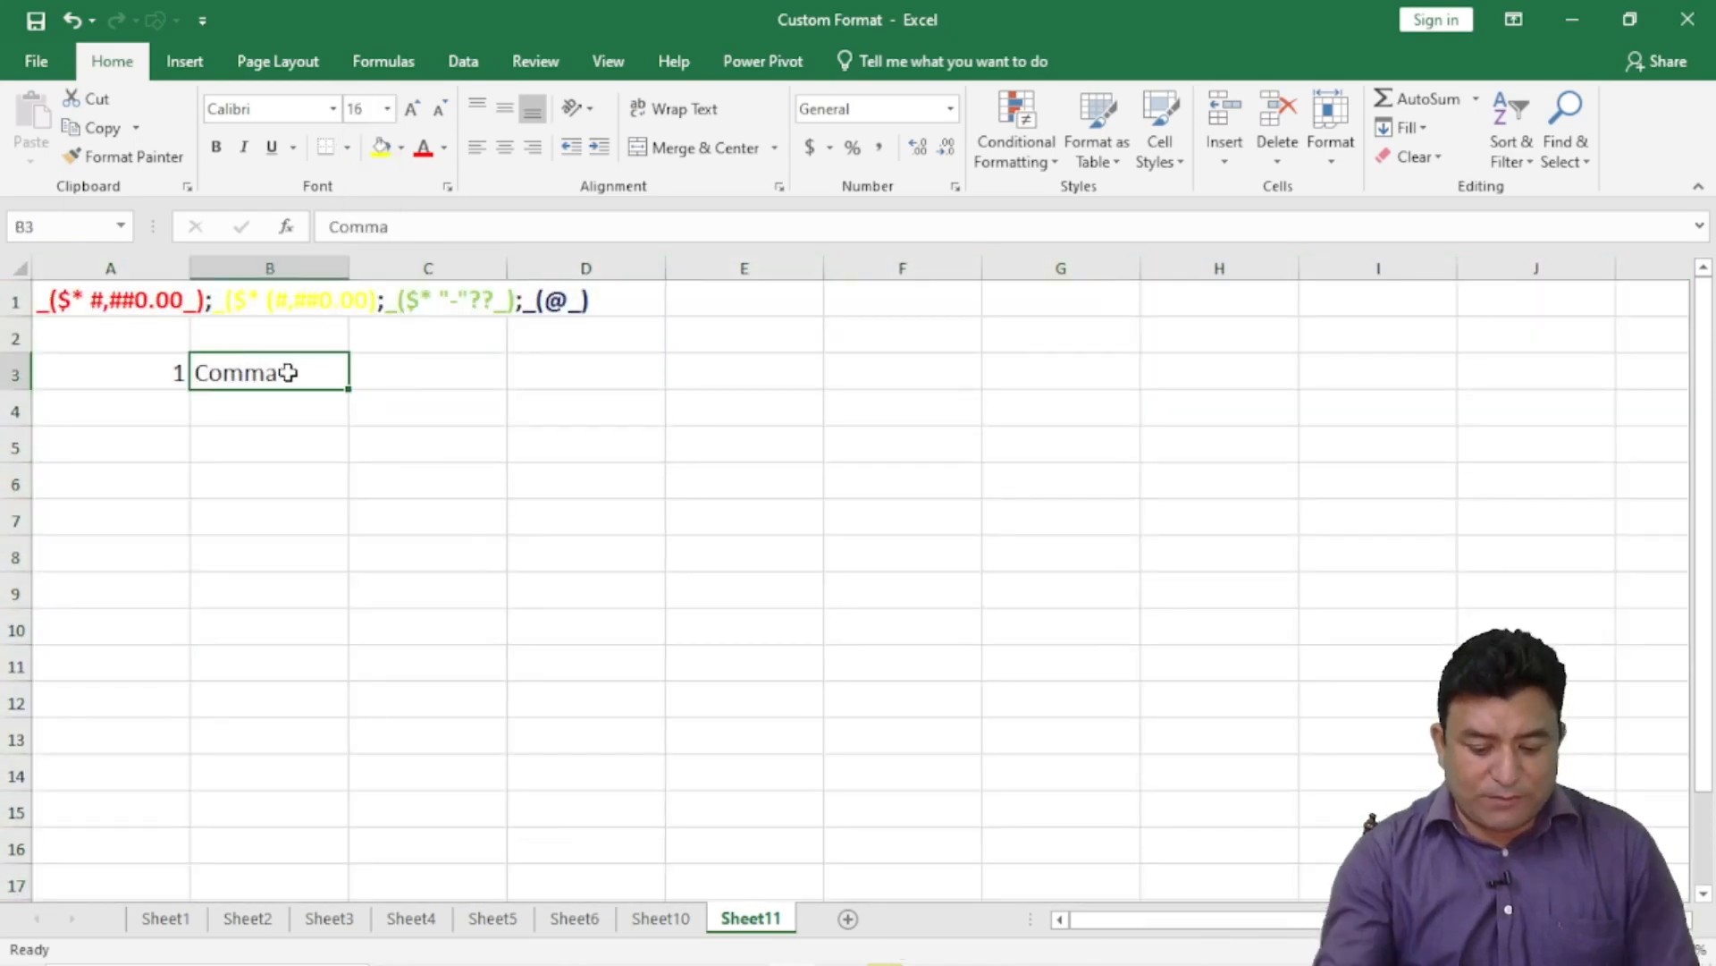
type(",")
left_click(367, 444)
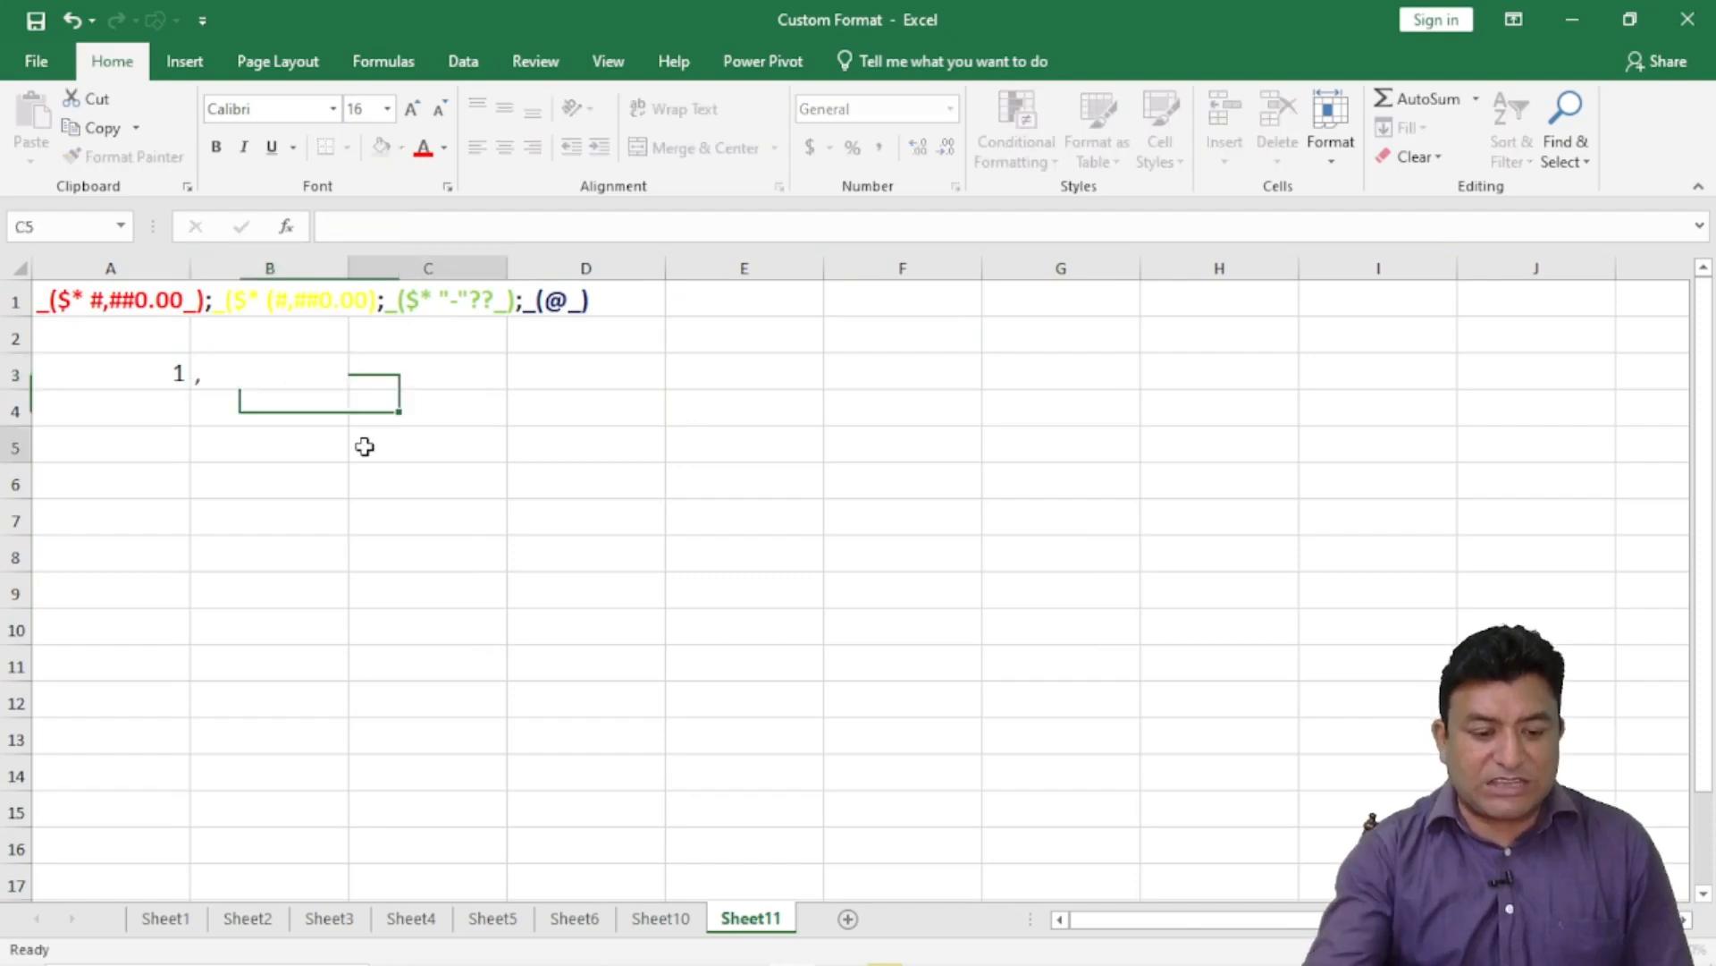
double_click(264, 378)
type("Co")
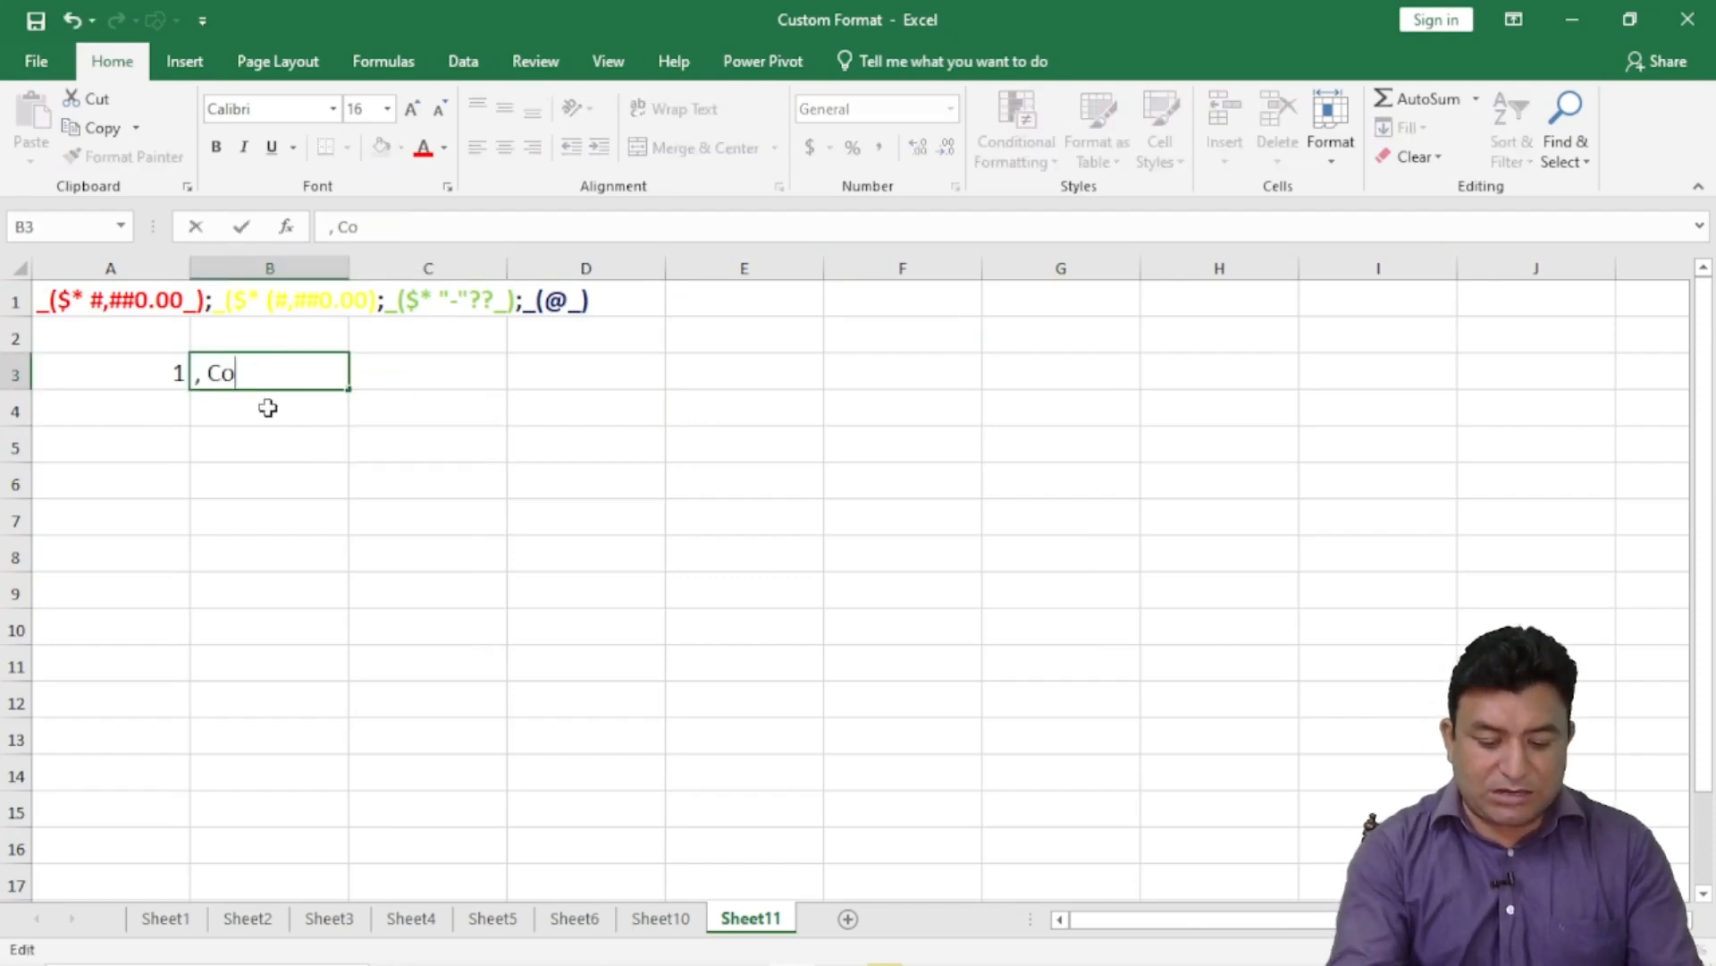
type("mma")
left_click(490, 438)
left_click(420, 381)
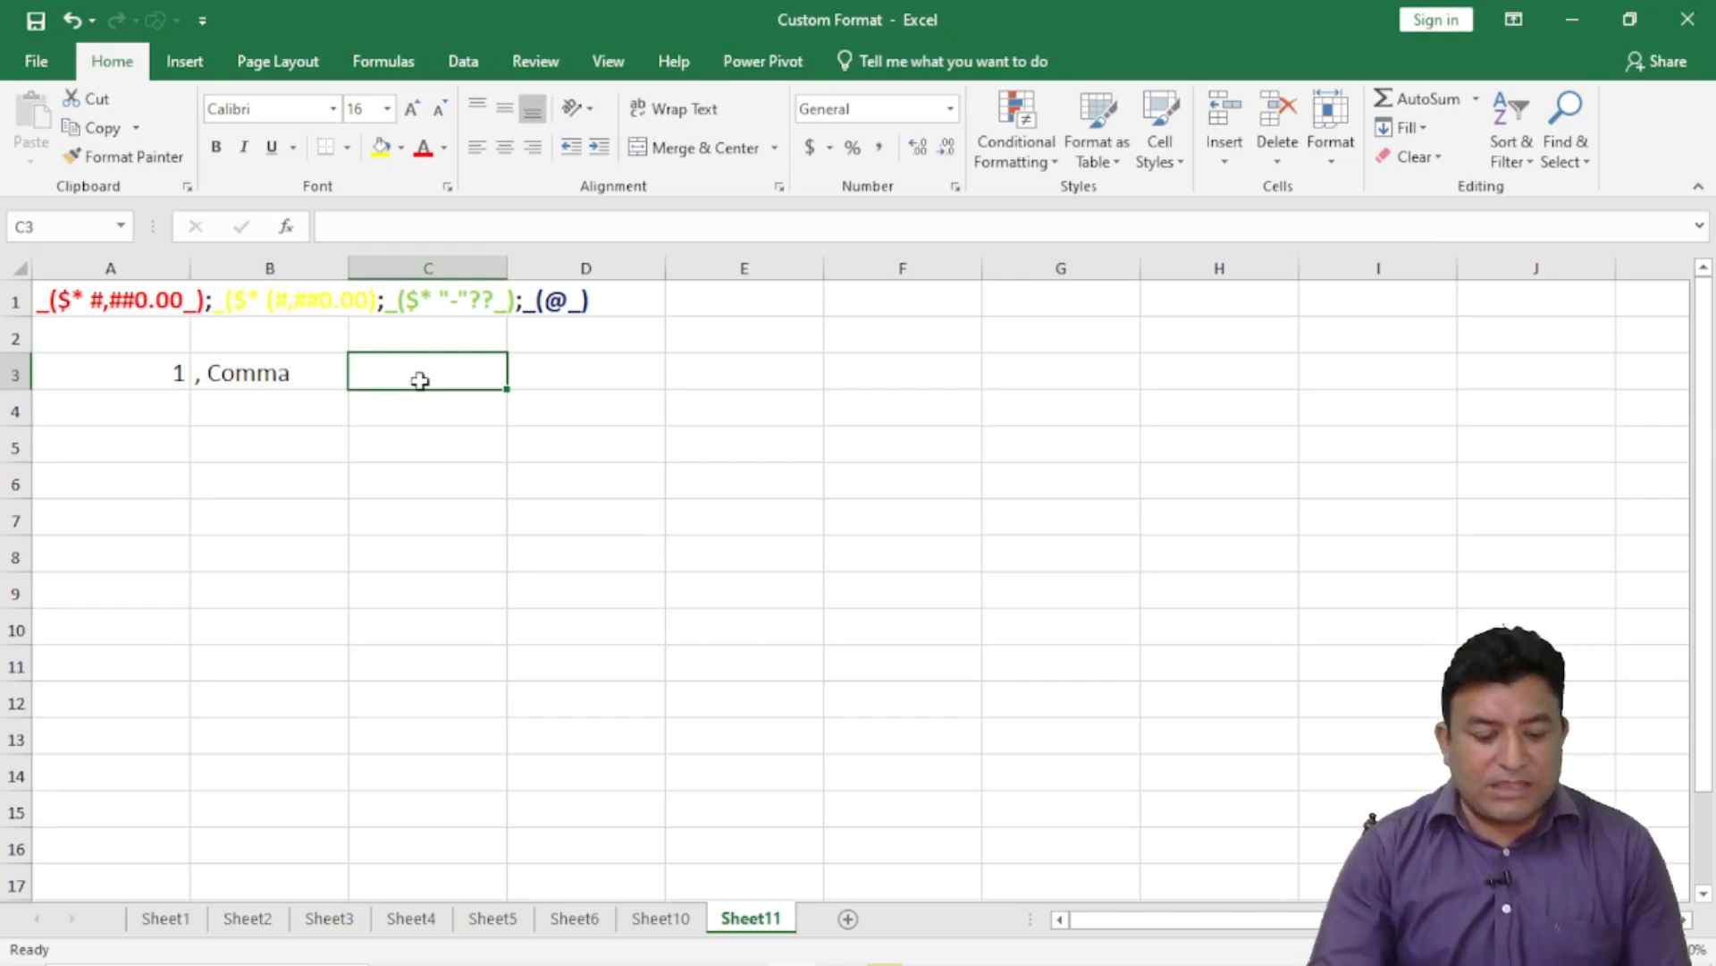
- Enter 1000 in C3 and apply the custom number format #,# so it shows 1,000
type("1000")
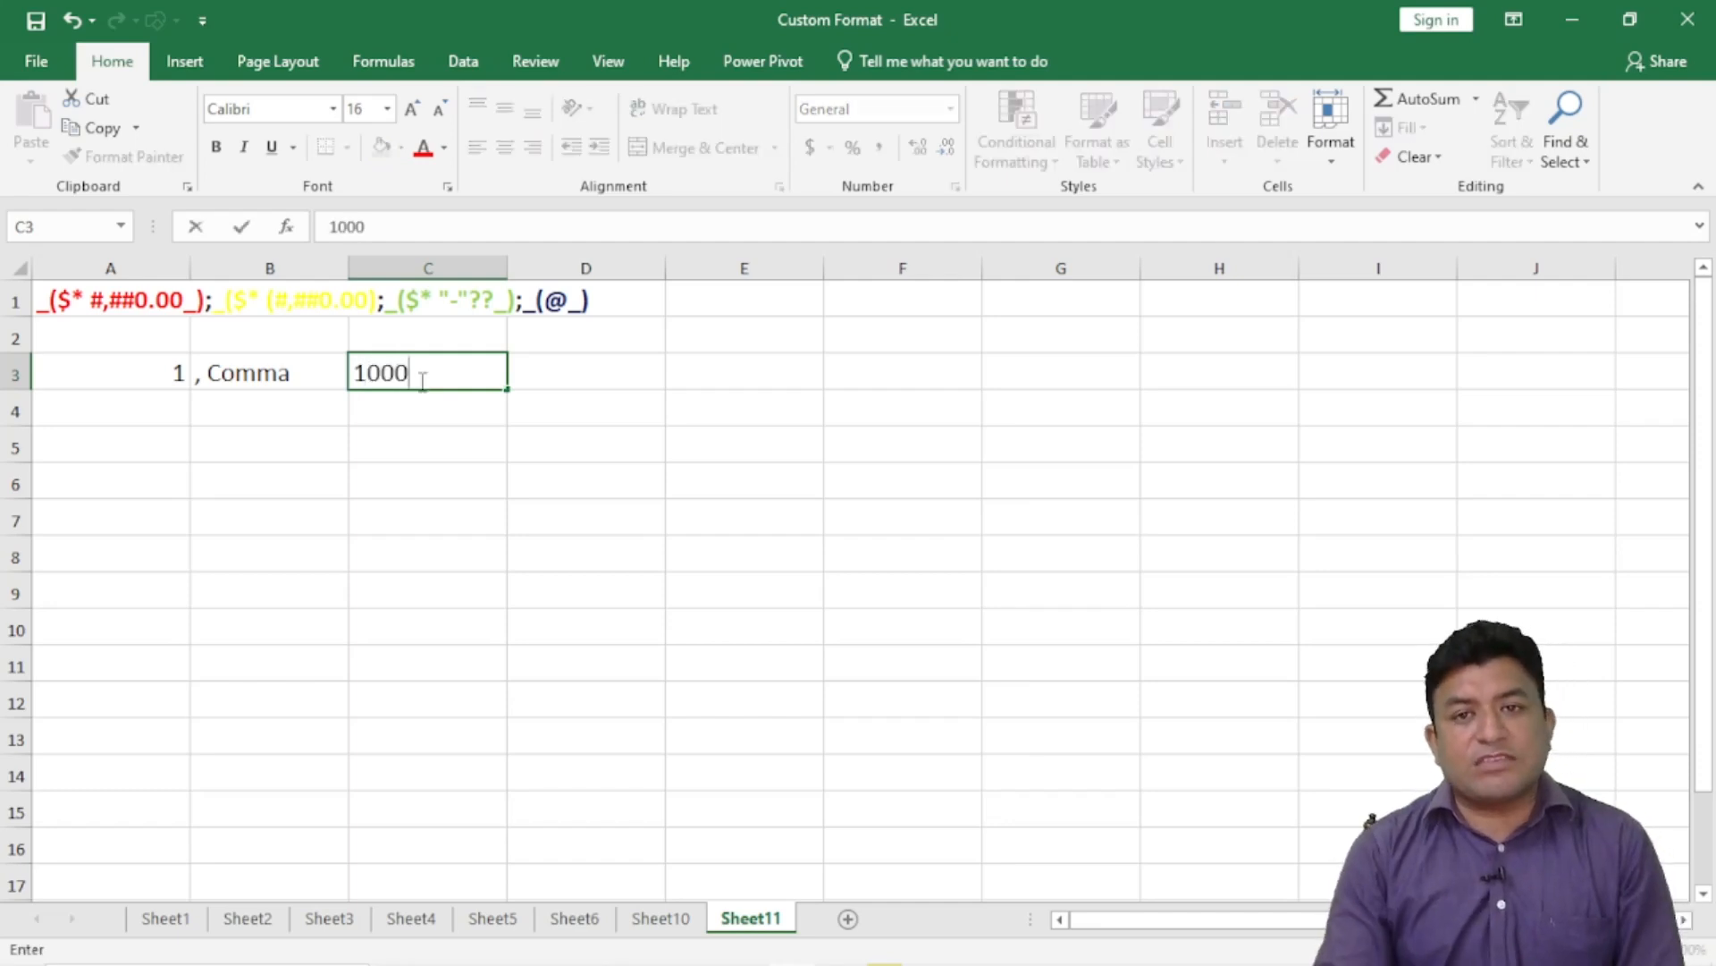
key("Return")
left_click(434, 371)
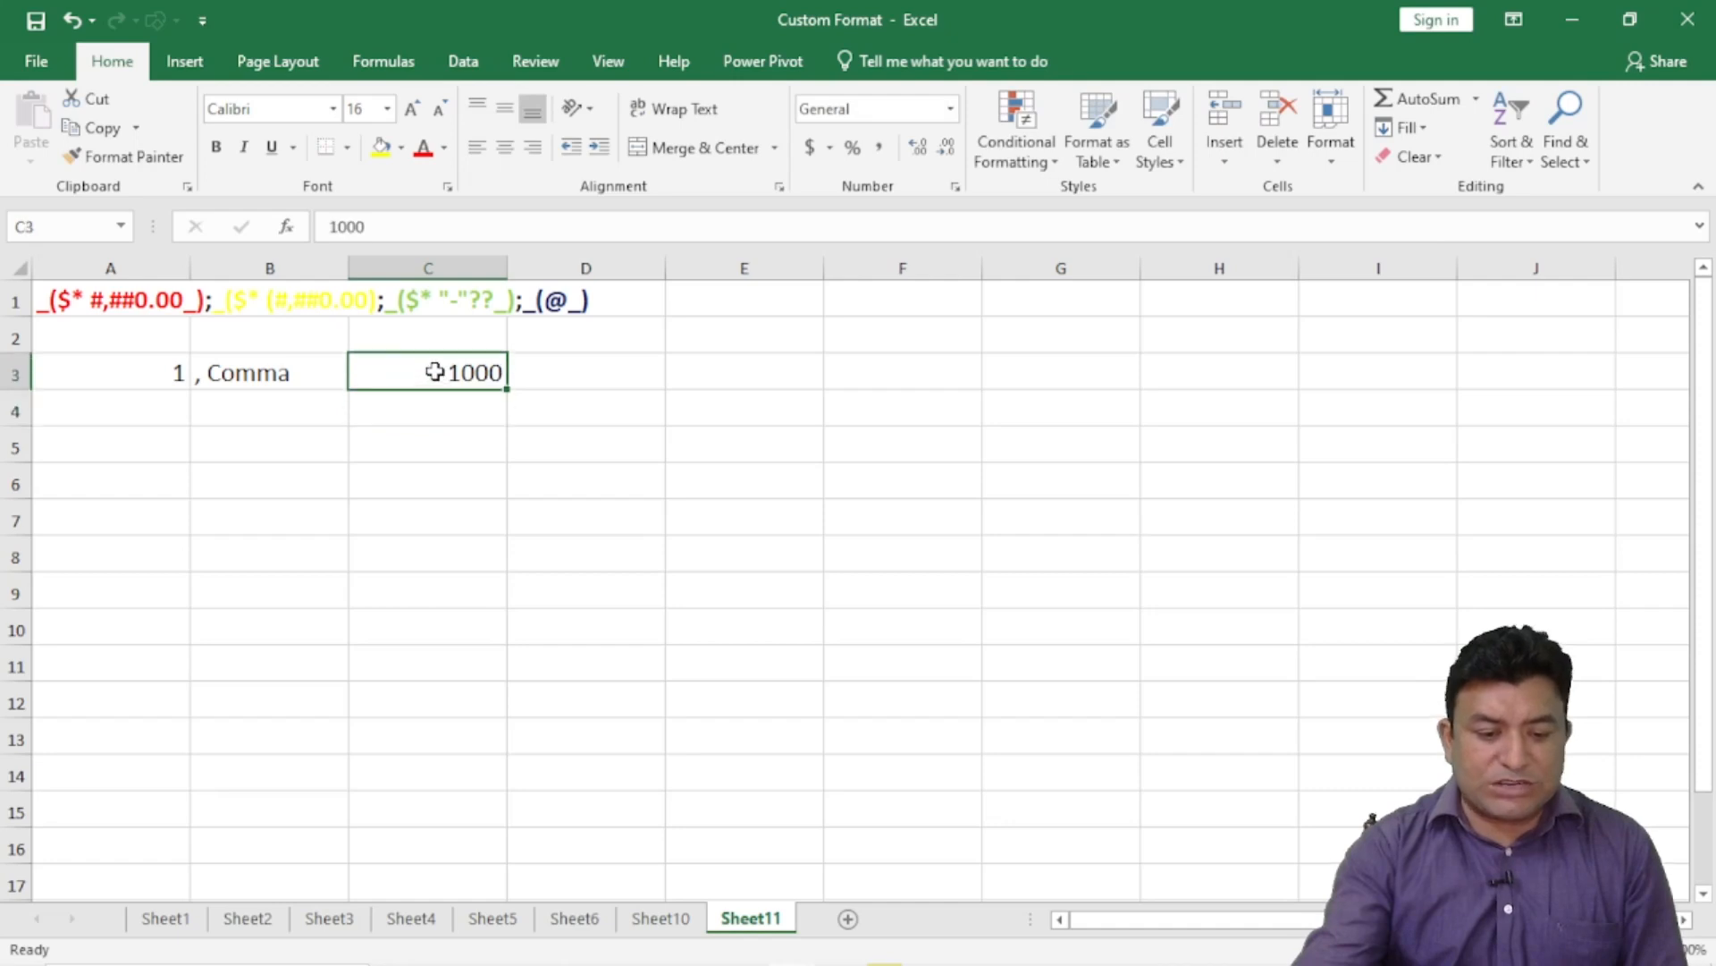
key("ctrl+1")
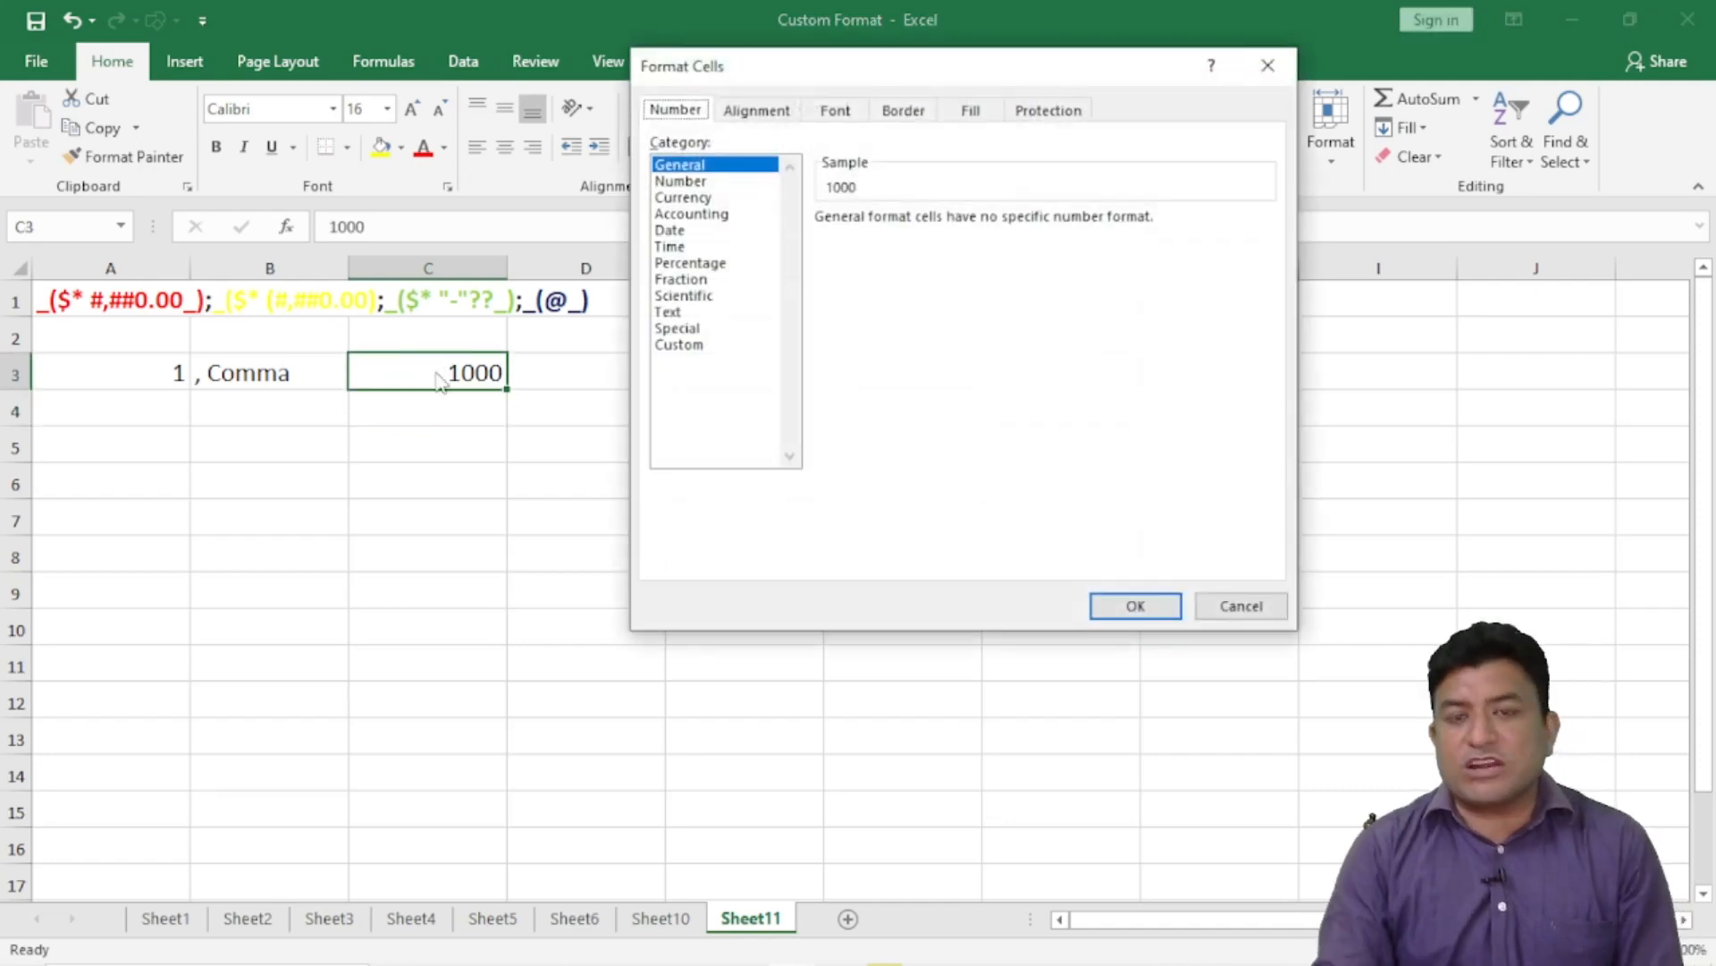
left_click(691, 345)
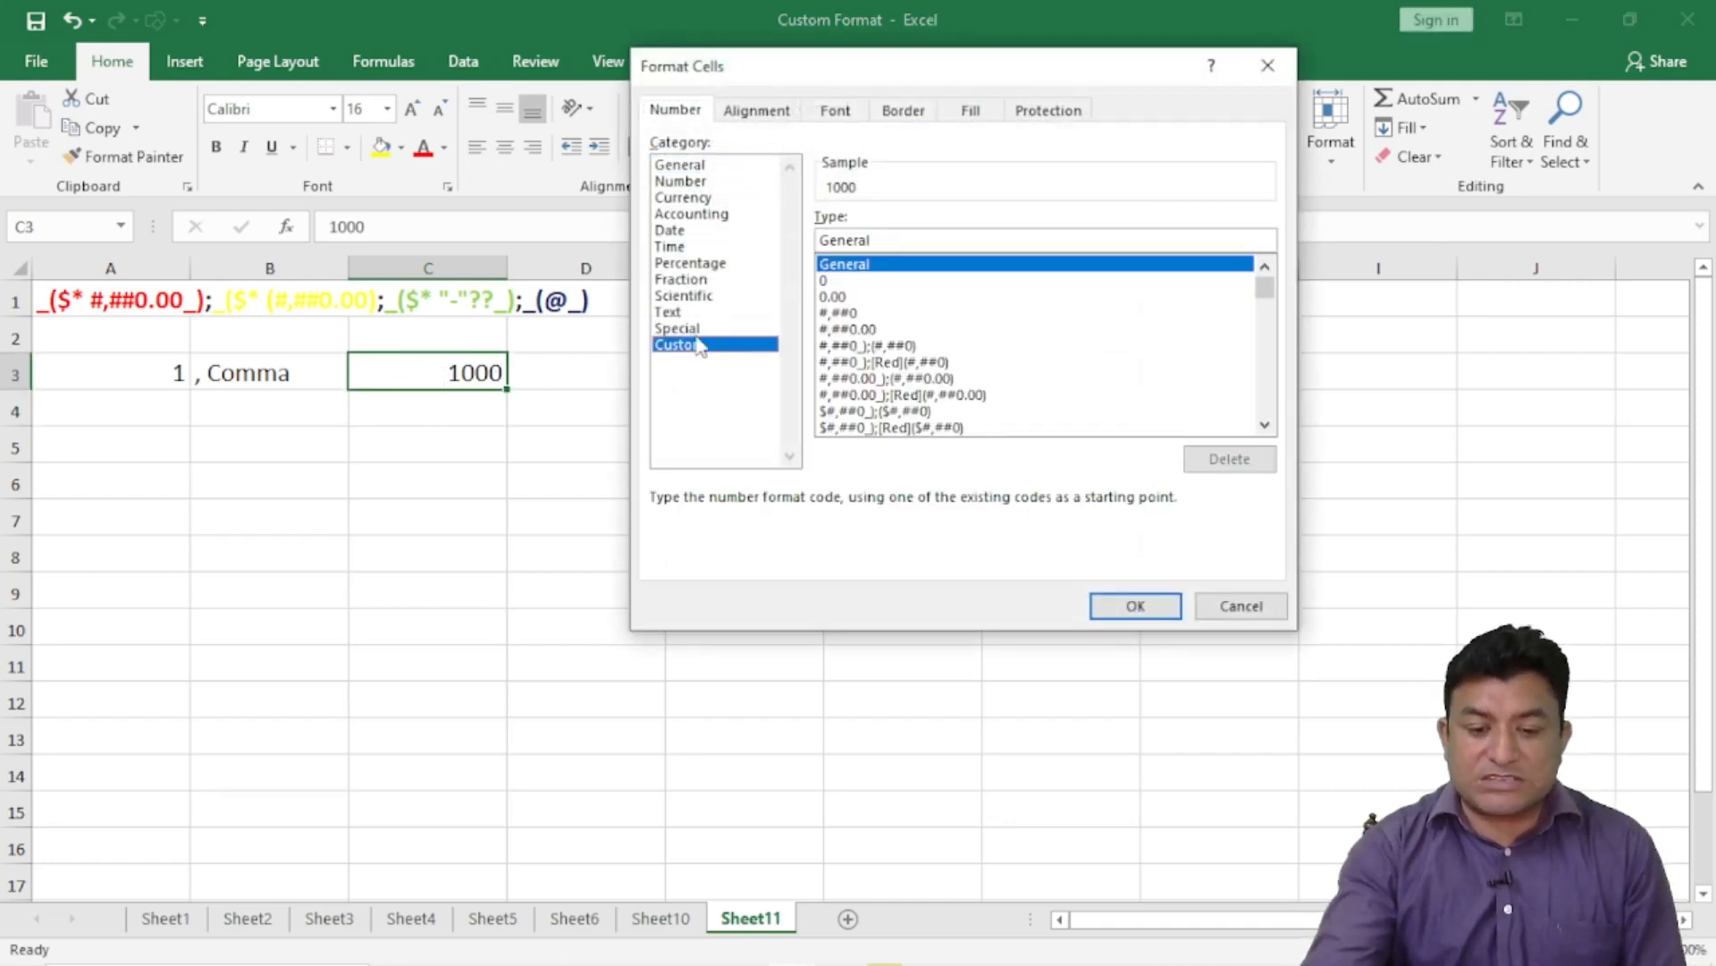
left_click_drag(878, 239, 813, 239)
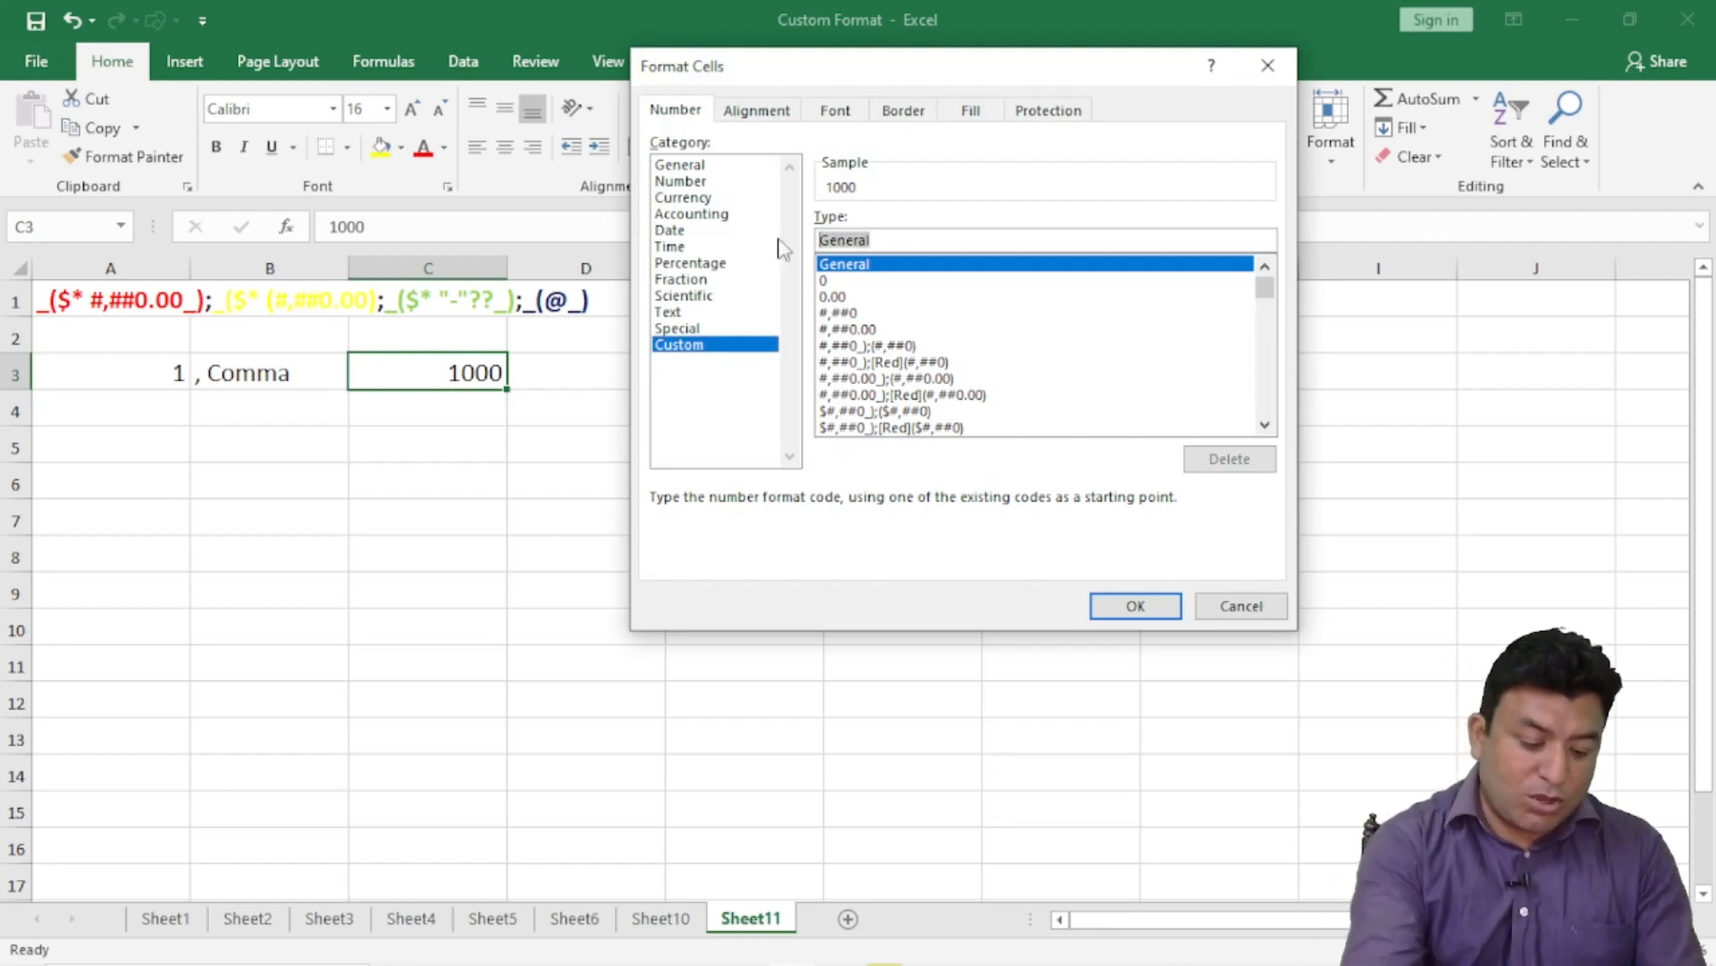
type("#,#")
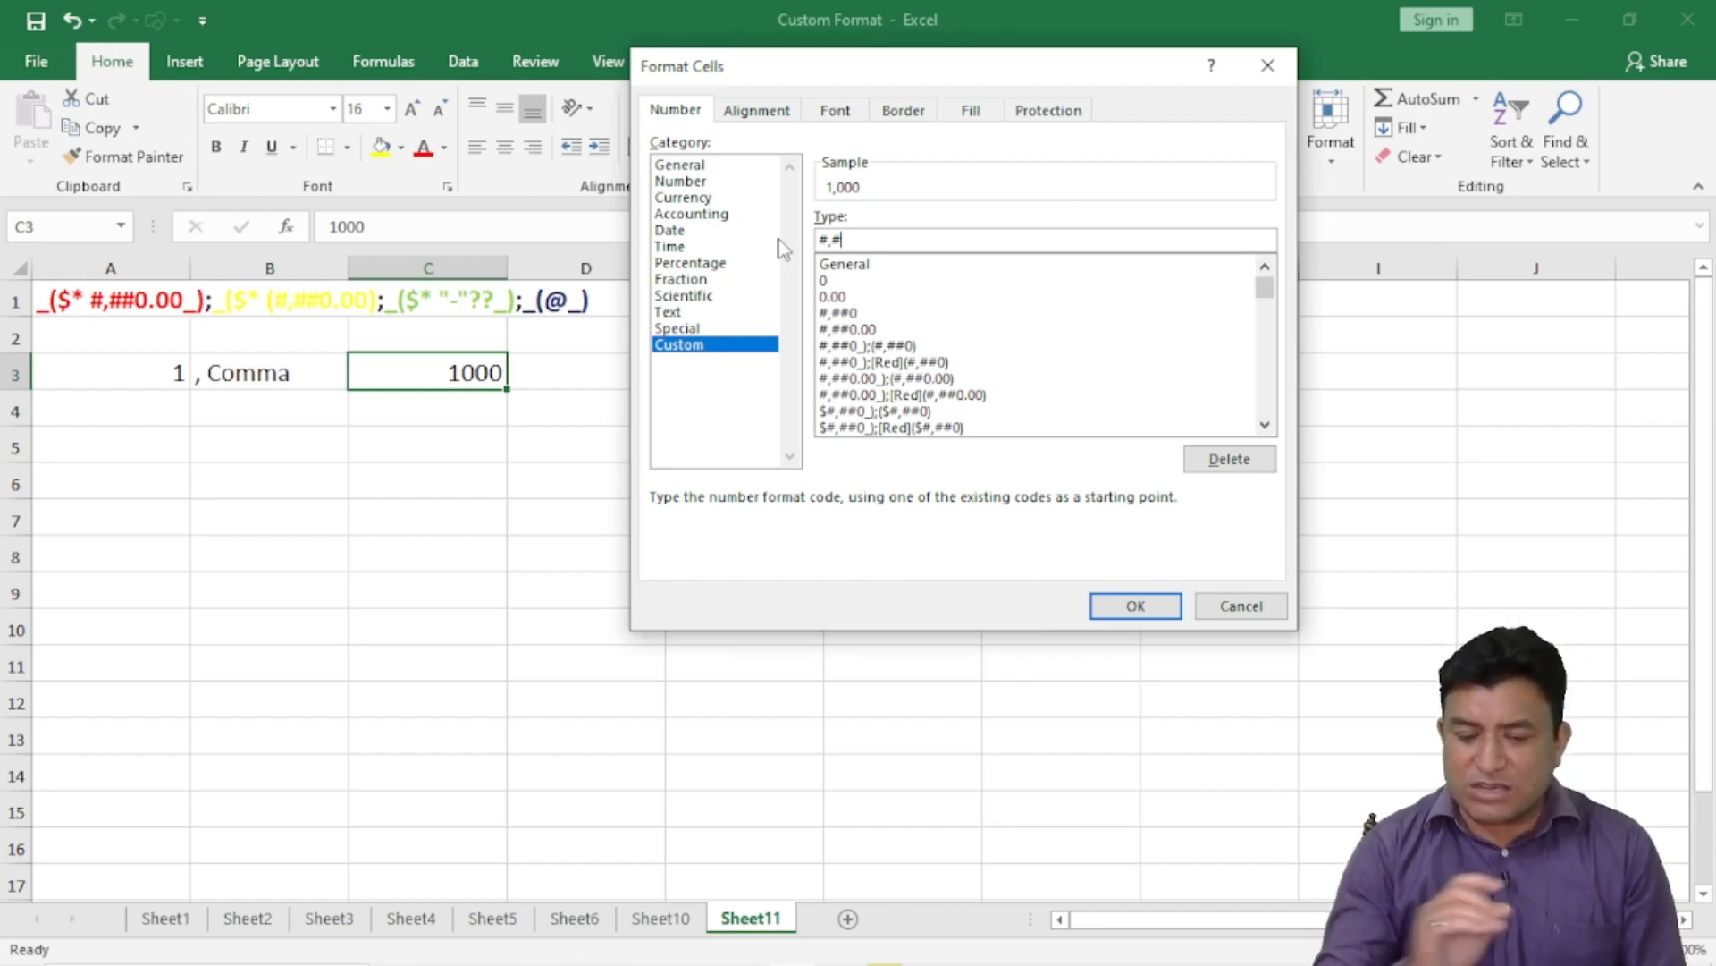
left_click(1115, 605)
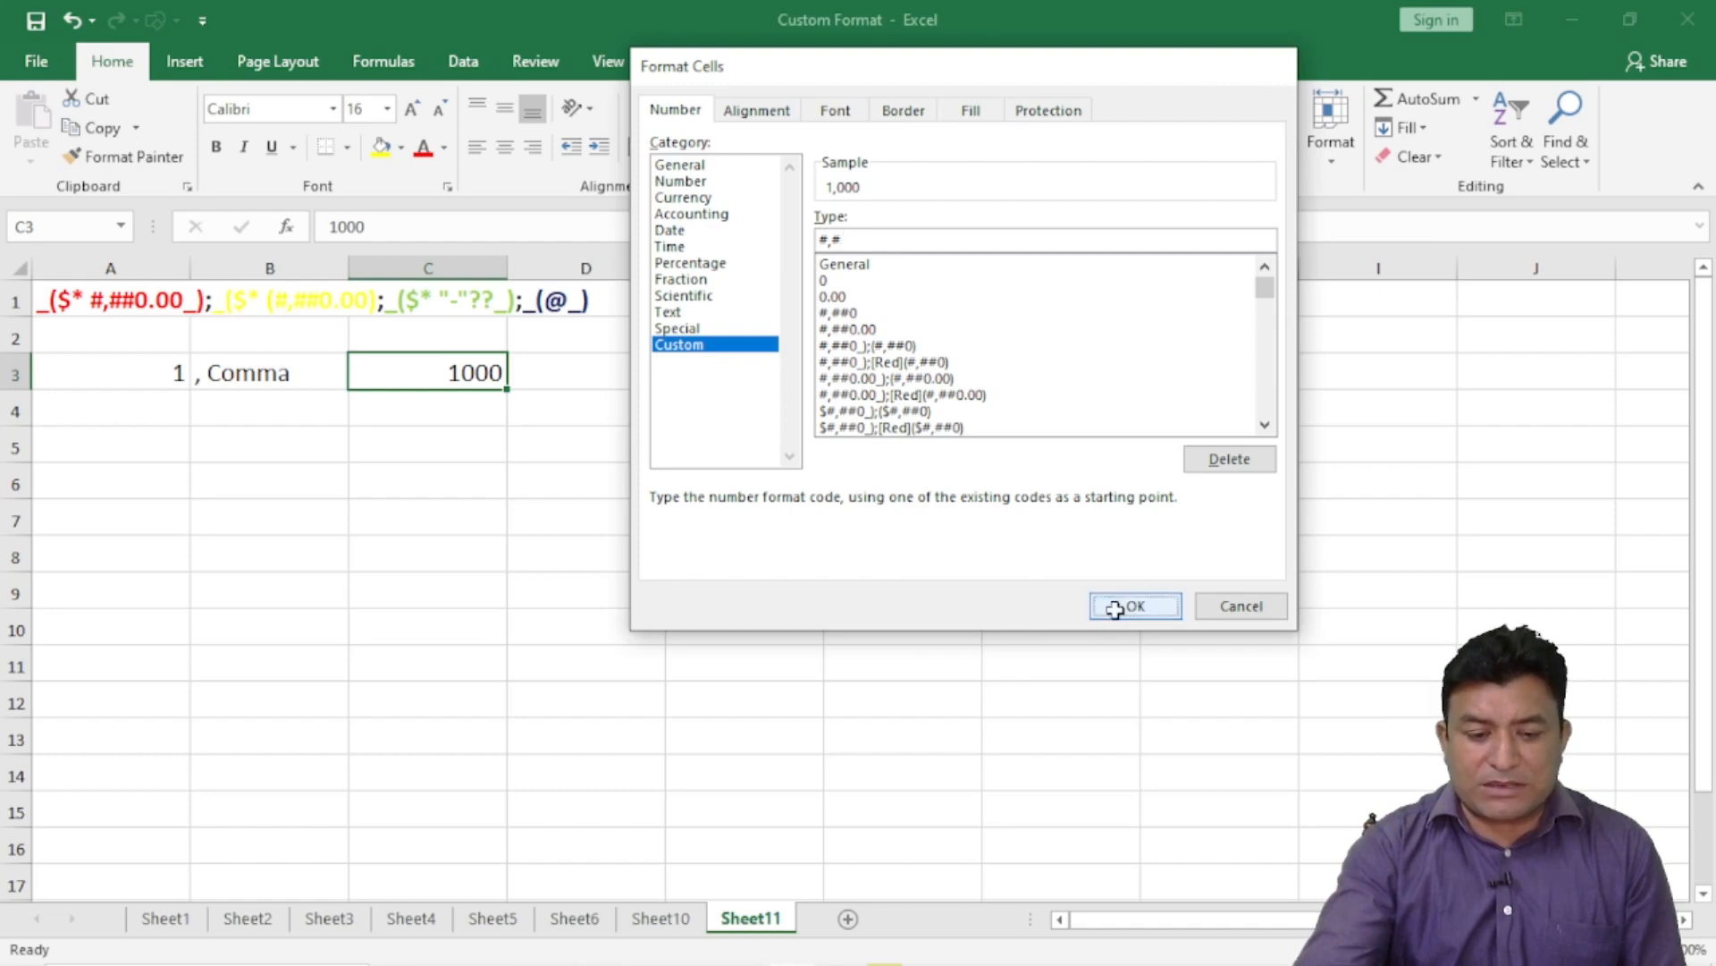
left_click(430, 410)
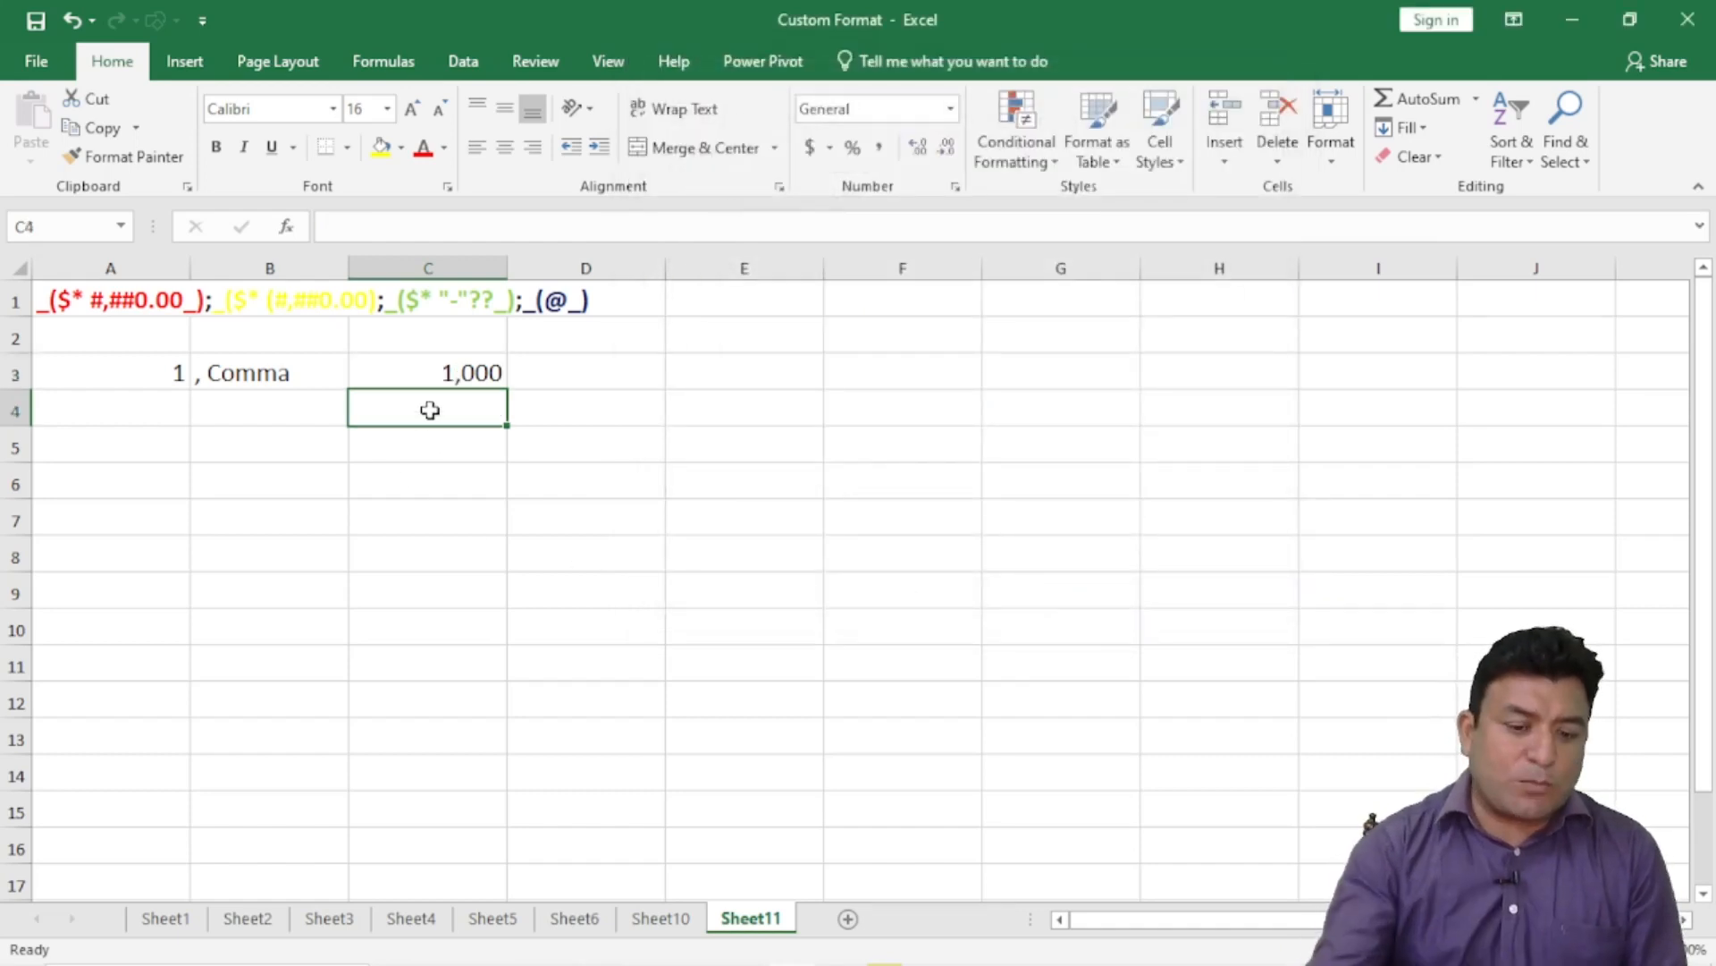
- Test C3's #,# format by entering 6783 and then 12,345,678
left_click(469, 369)
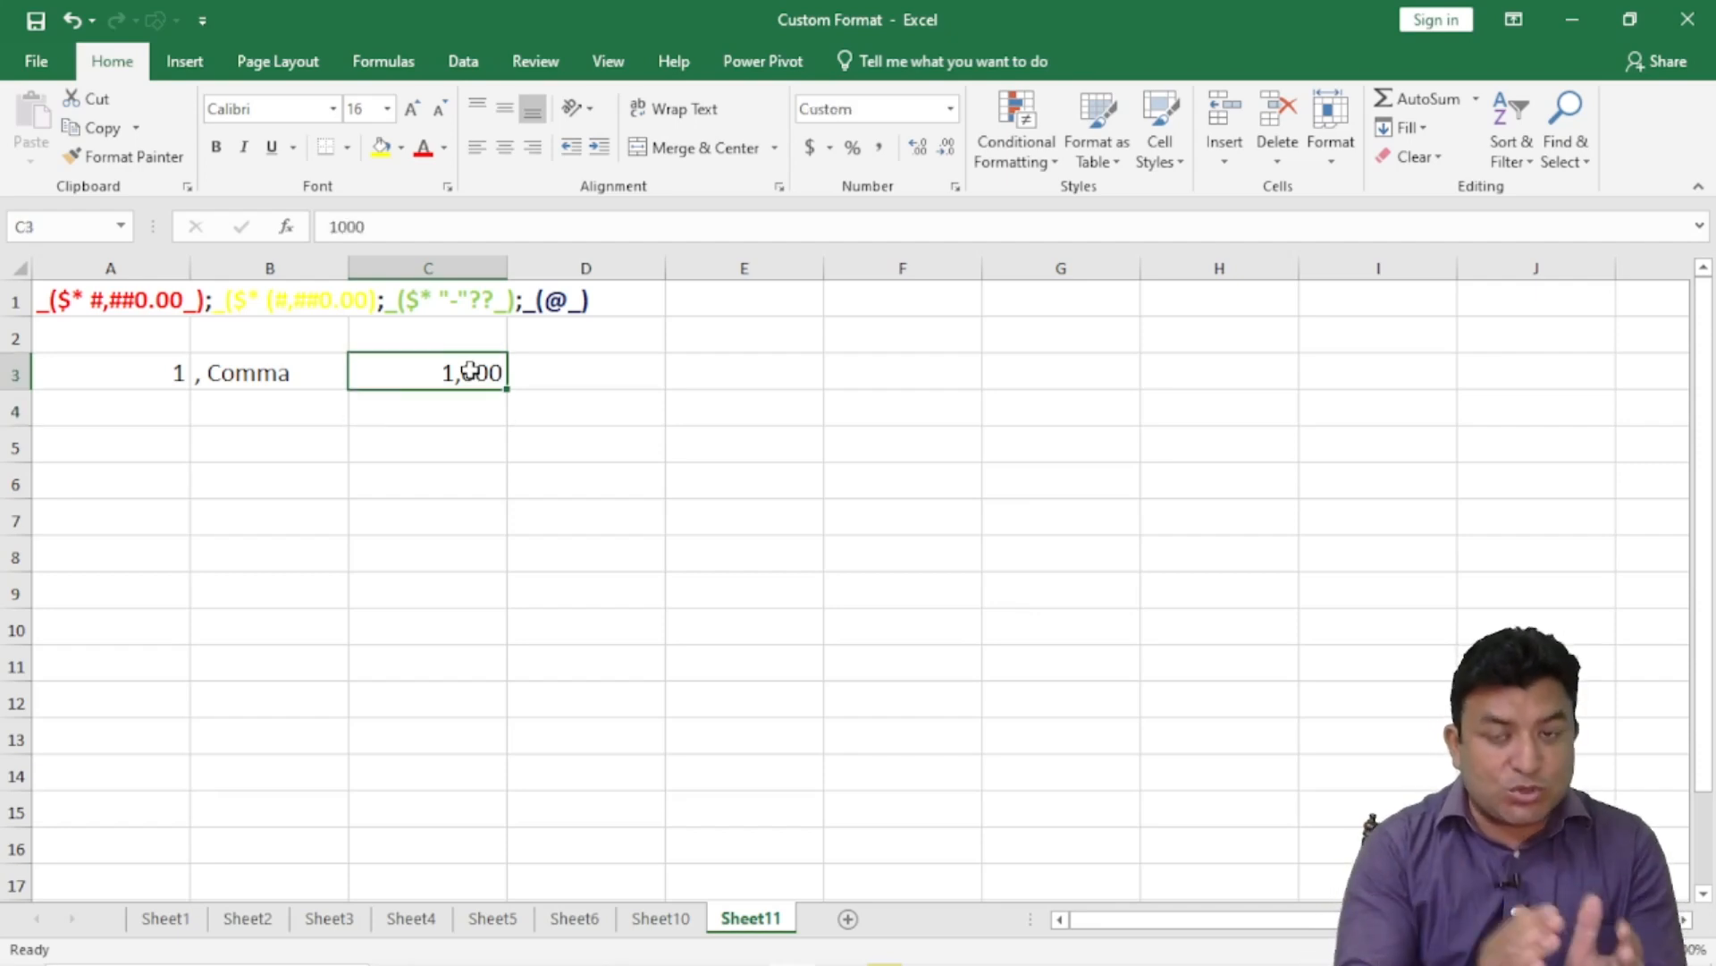
type("6783")
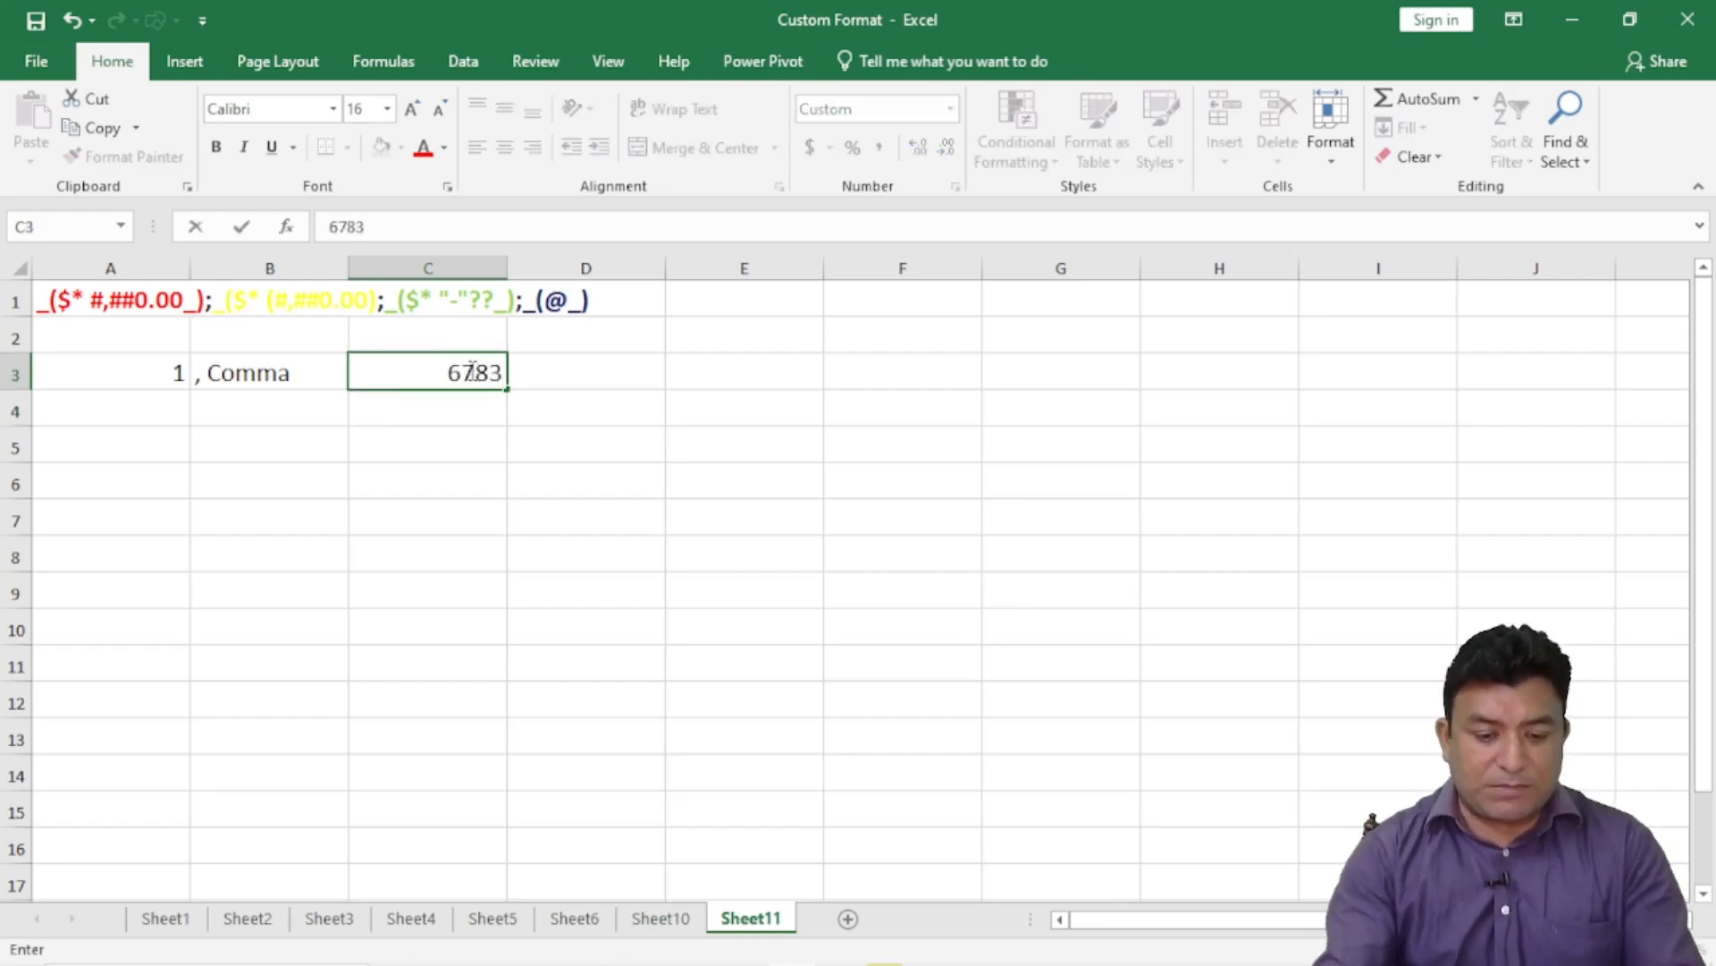
key("Return")
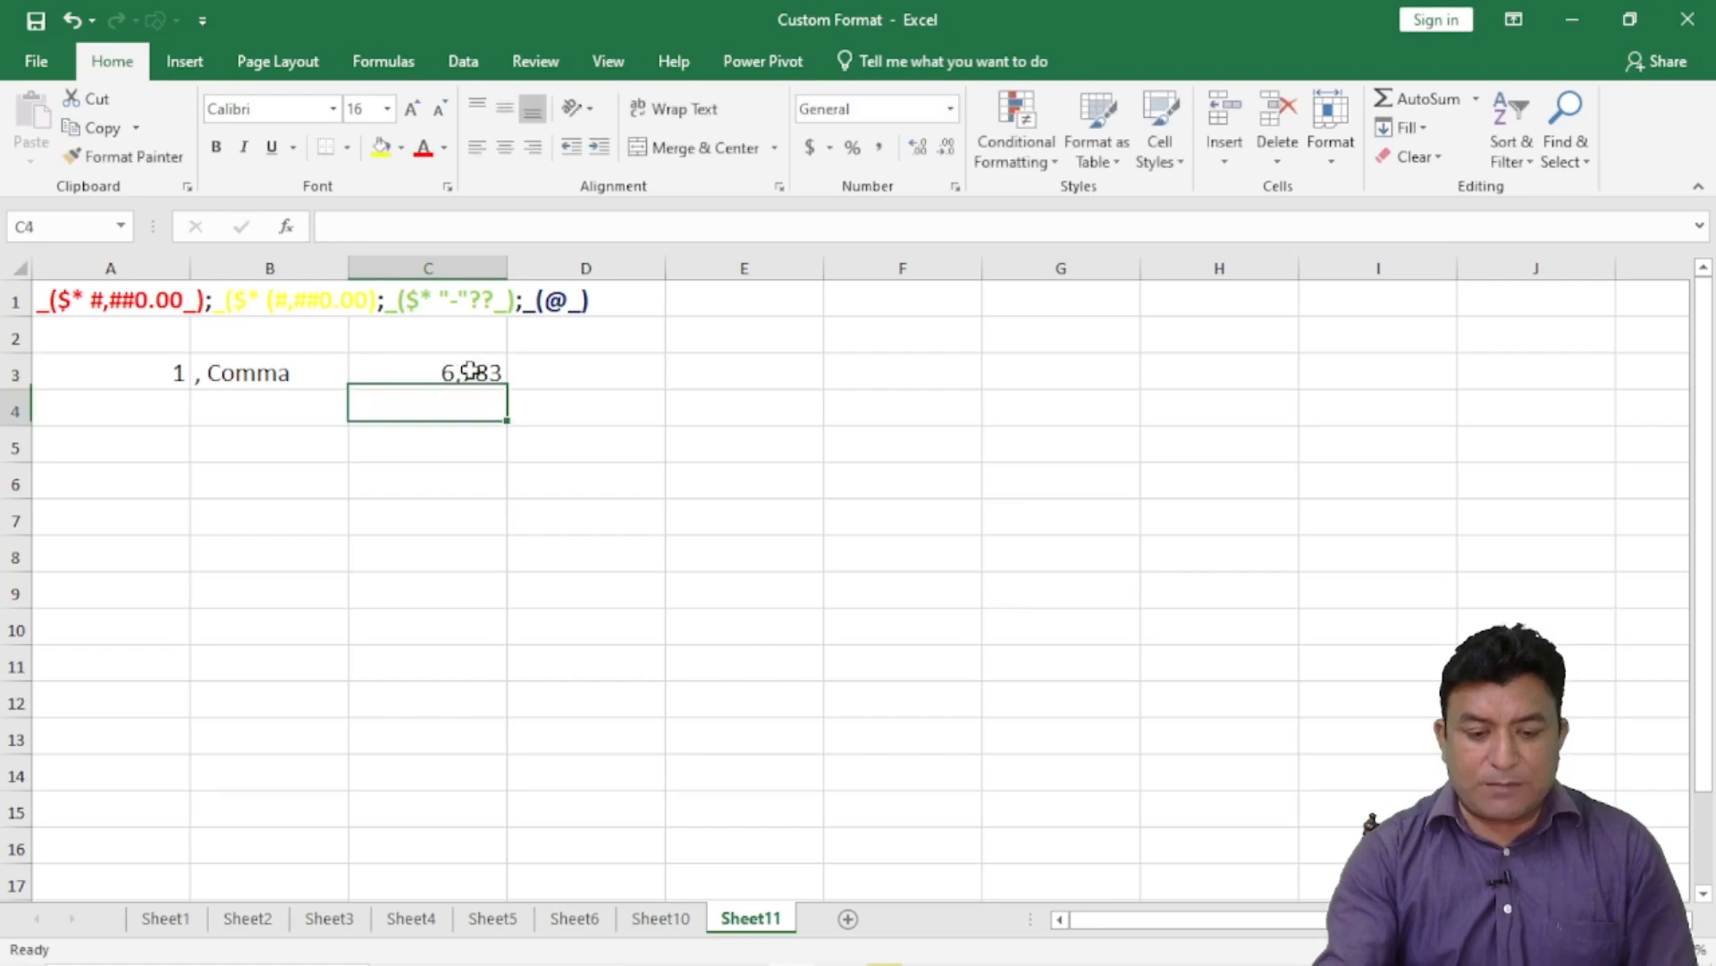
left_click(459, 362)
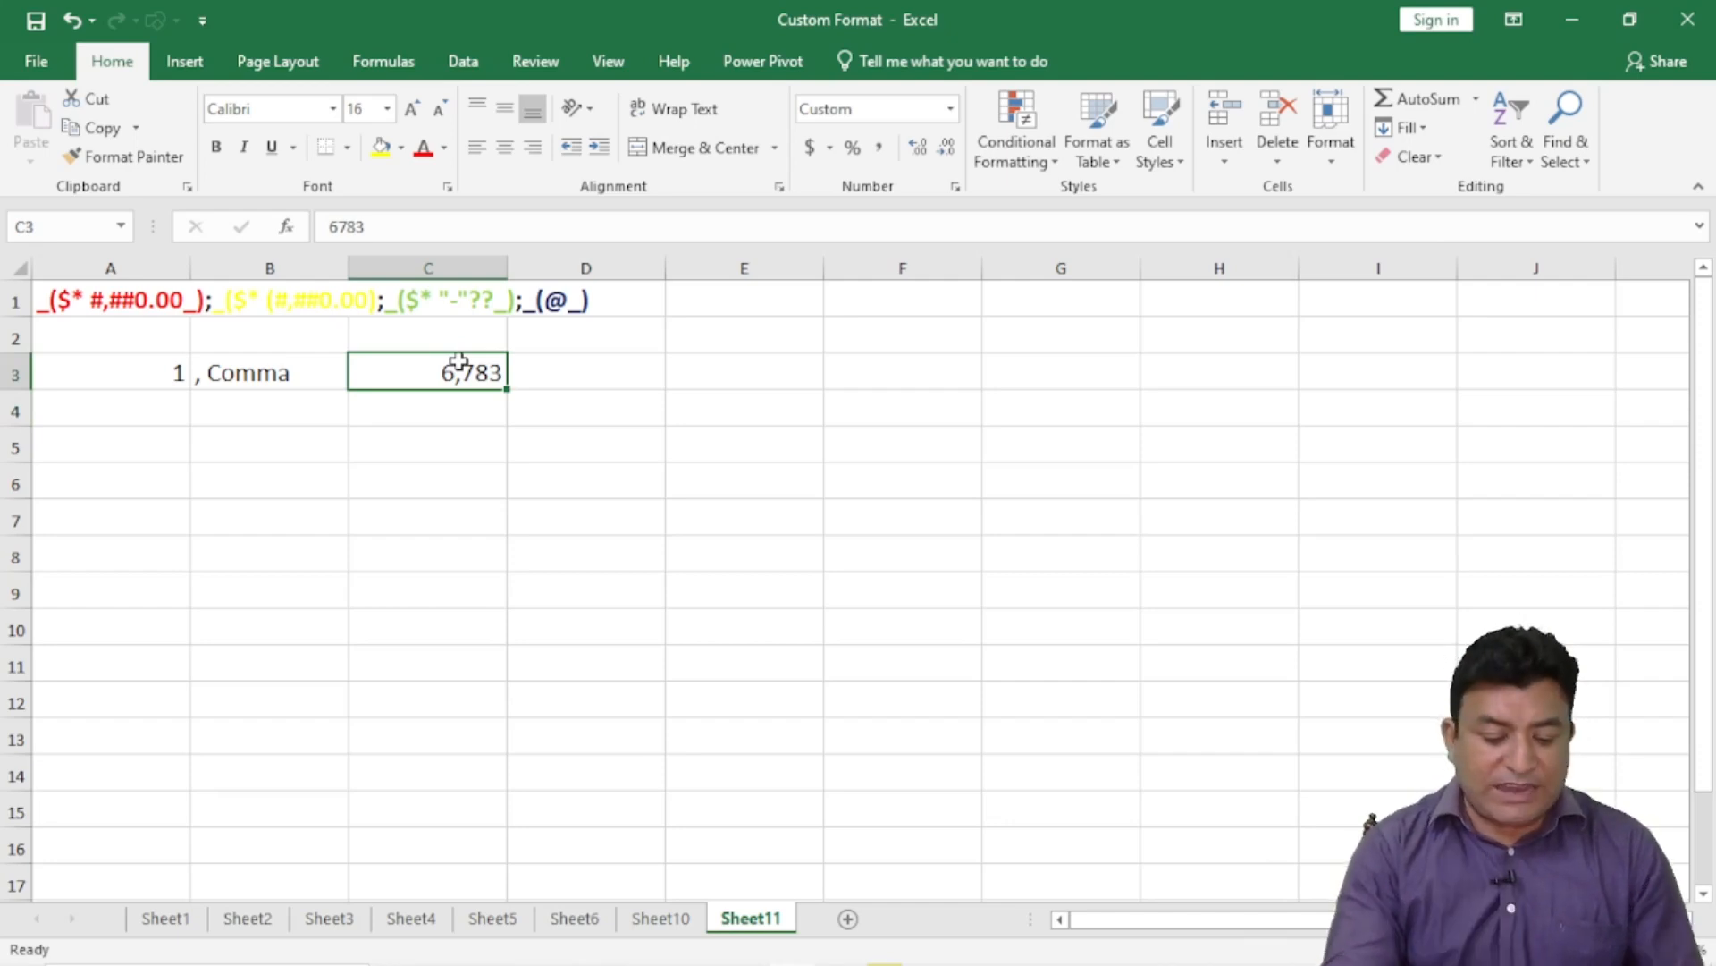
type("12,345,67")
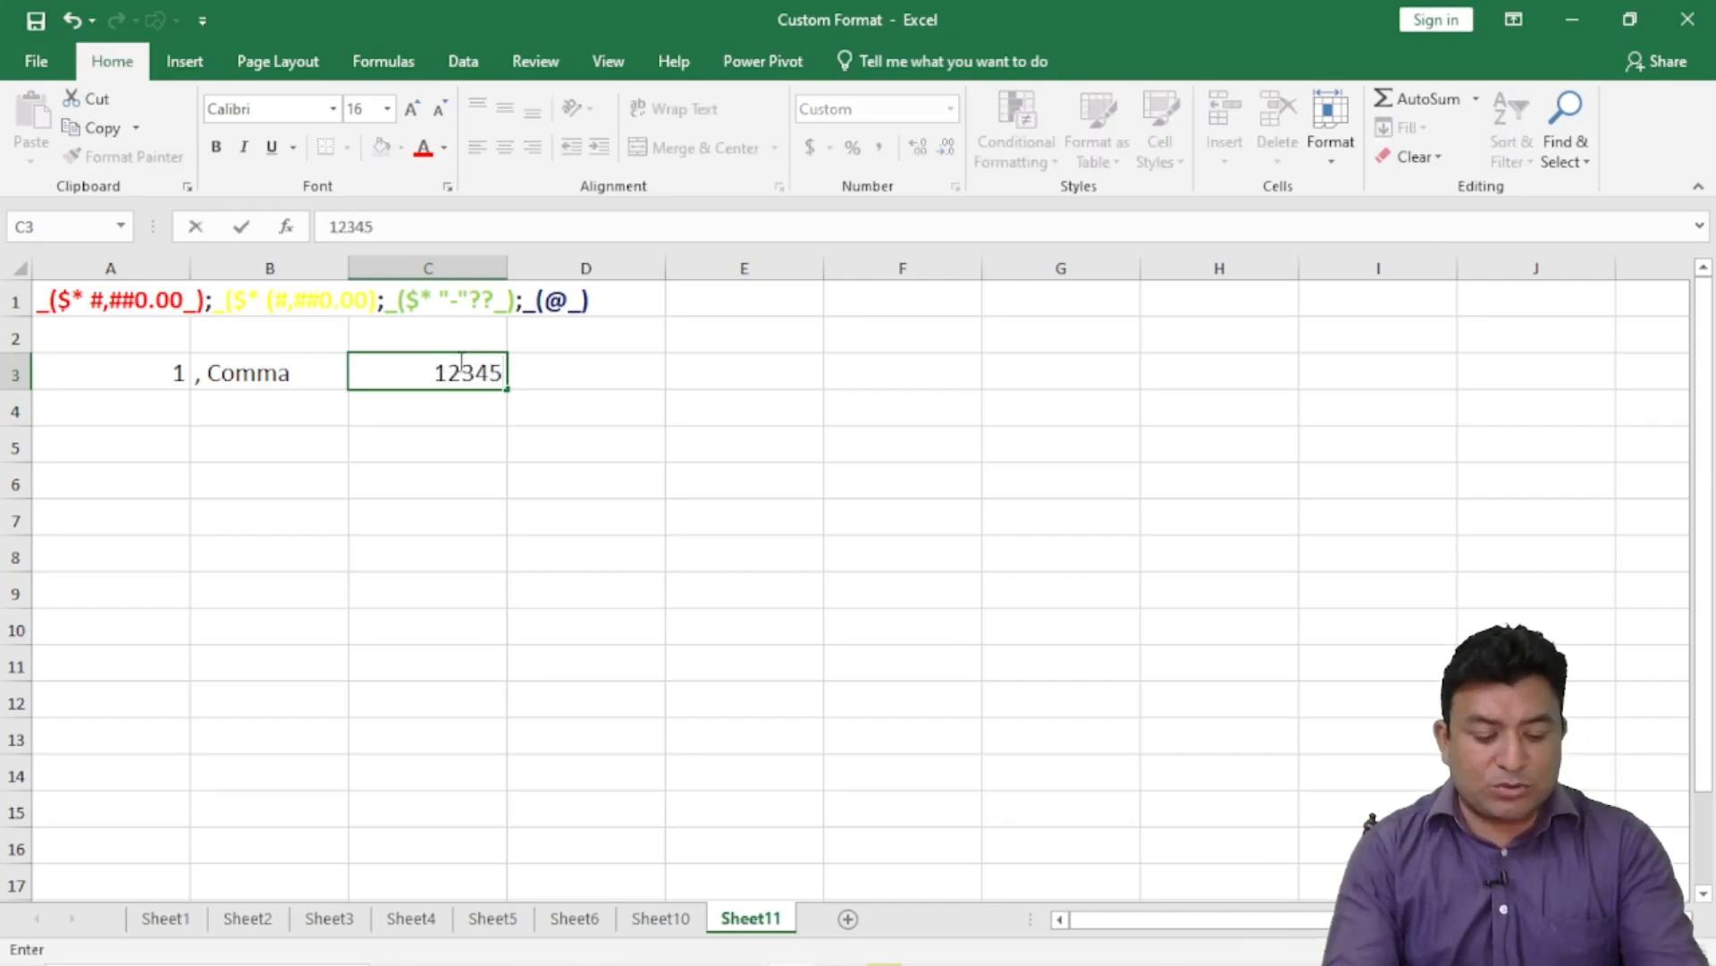
type("8")
key("Return")
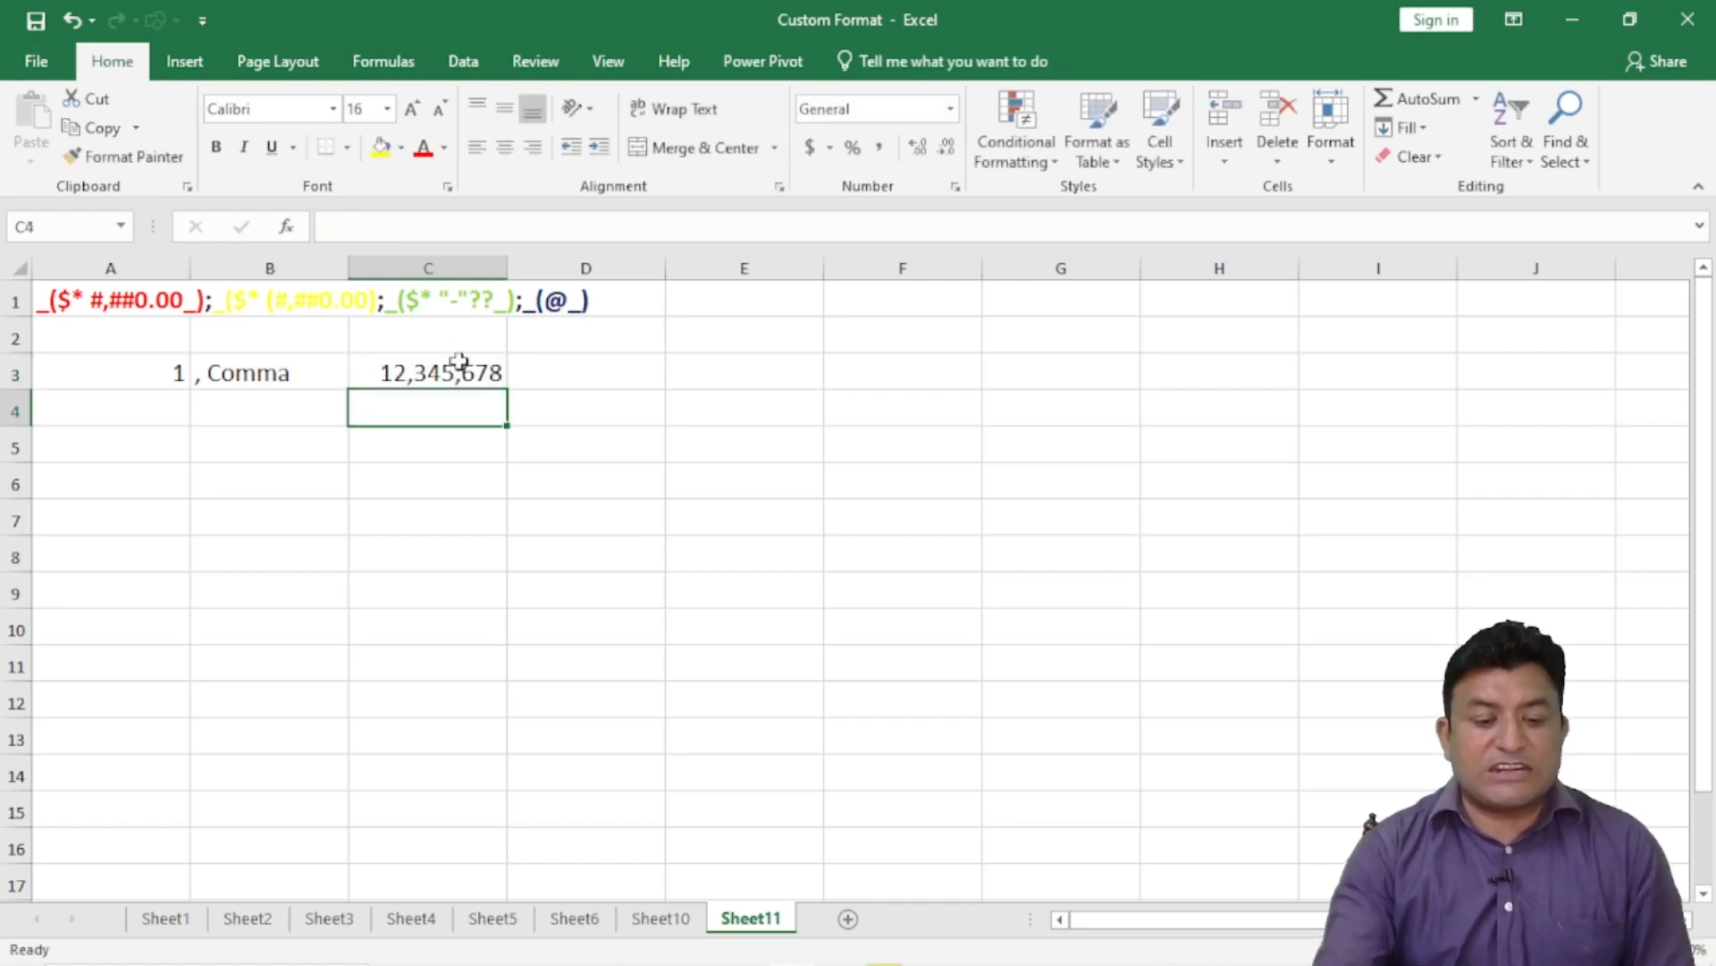
- Compare C3's custom format with an unformatted cell, then reselect C3
left_click(471, 375)
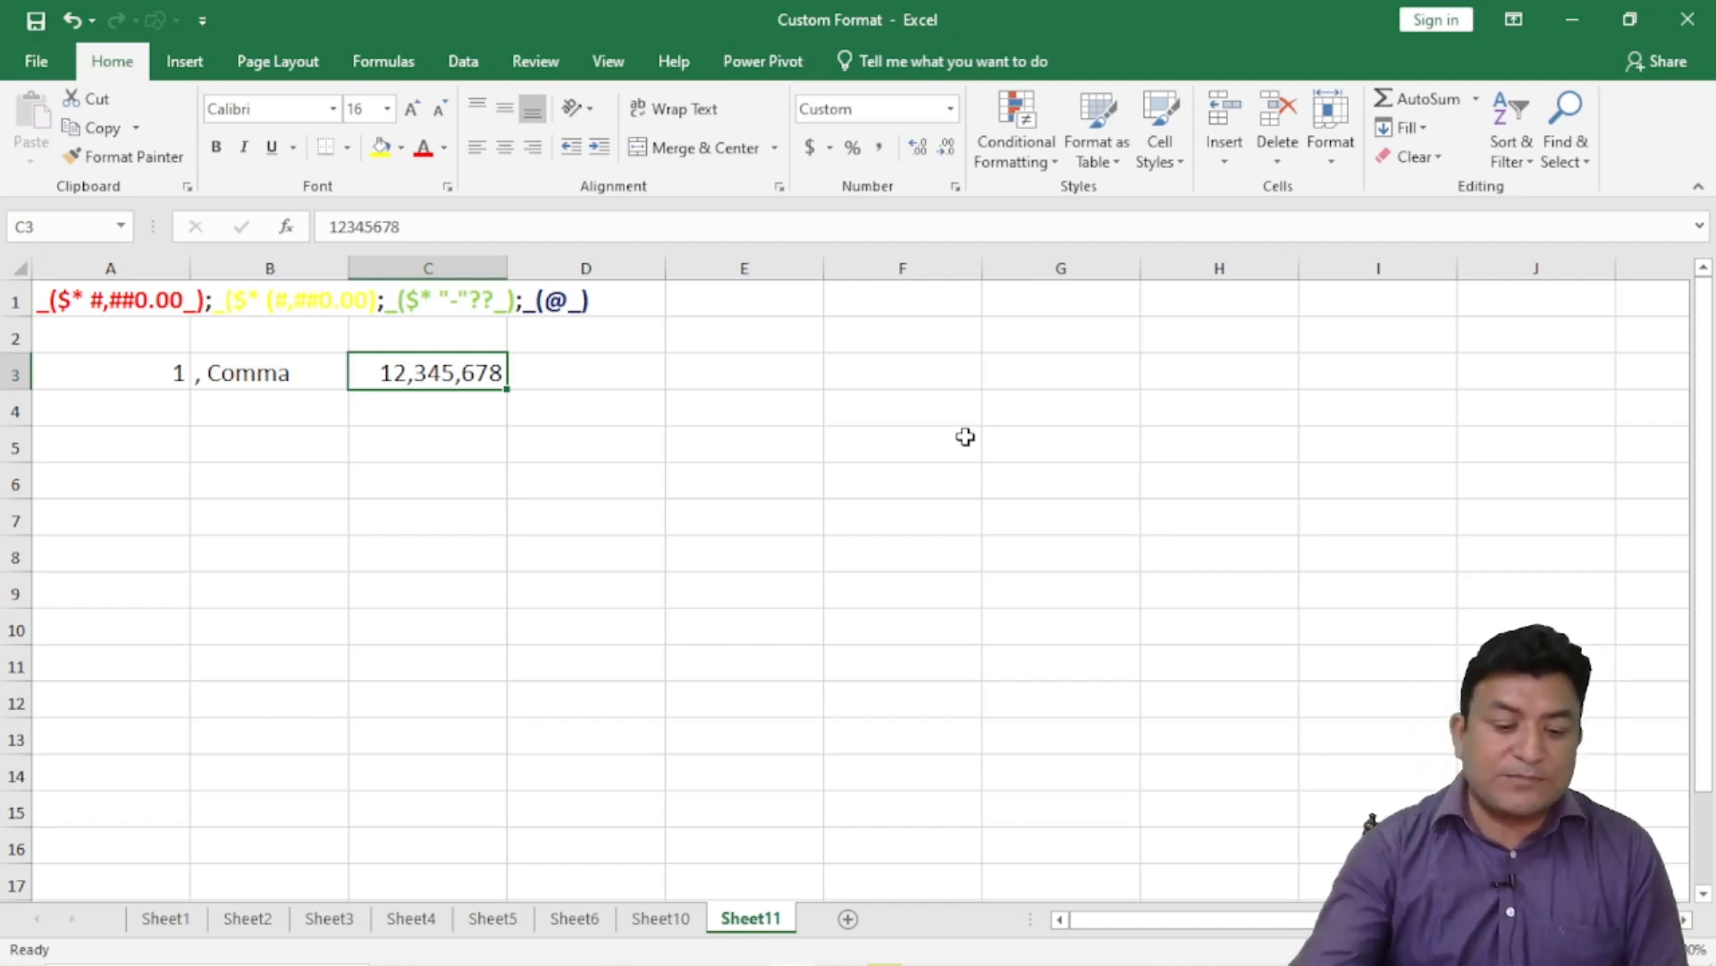
left_click(522, 433)
left_click(463, 372)
left_click(574, 405)
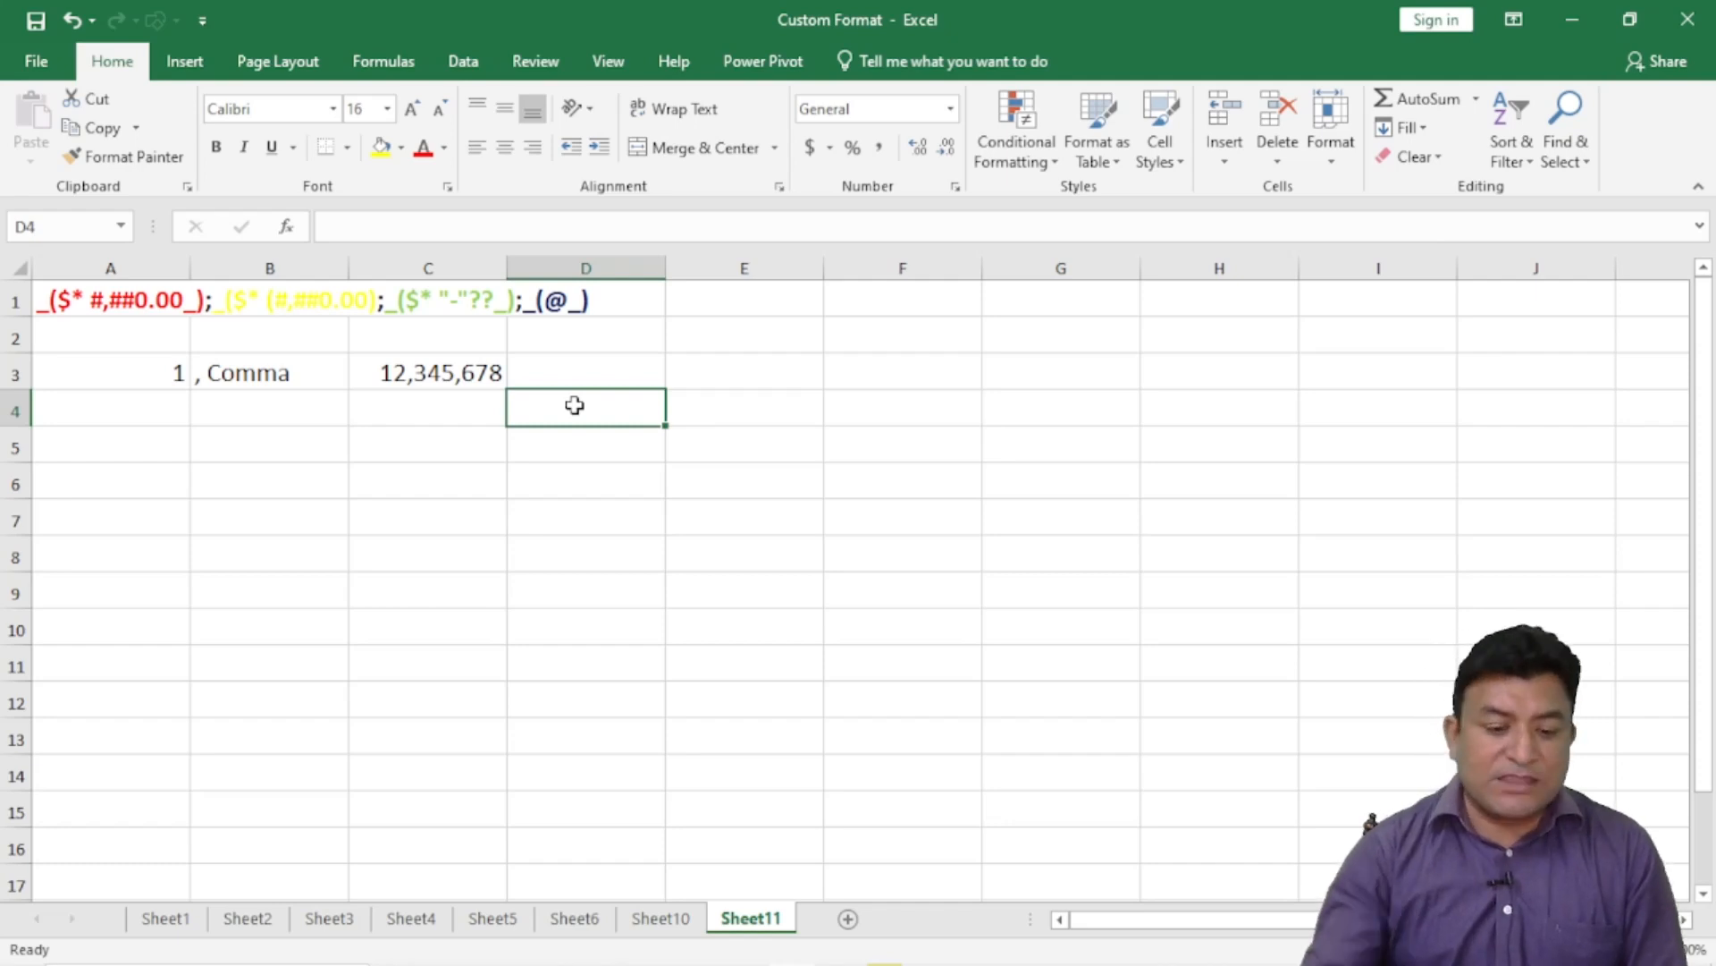
left_click(383, 371)
- Clear C3 and re-enter the value 1000 in it
key("BackSpace")
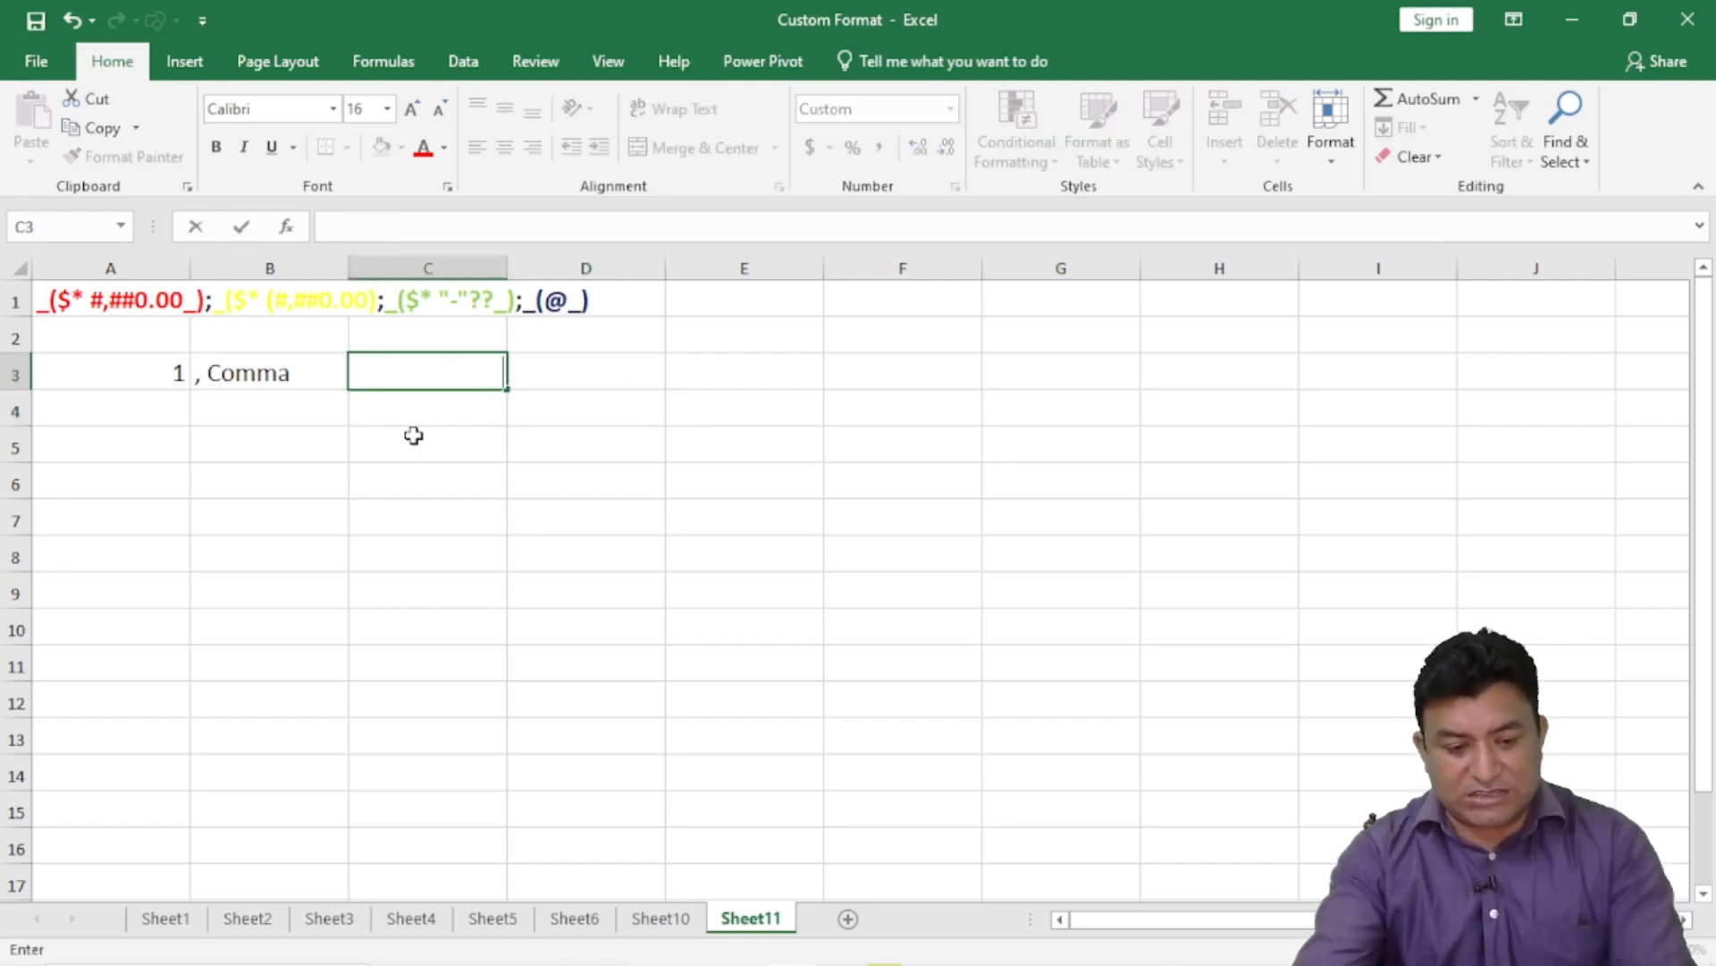
left_click(413, 436)
left_click(434, 361)
type("1")
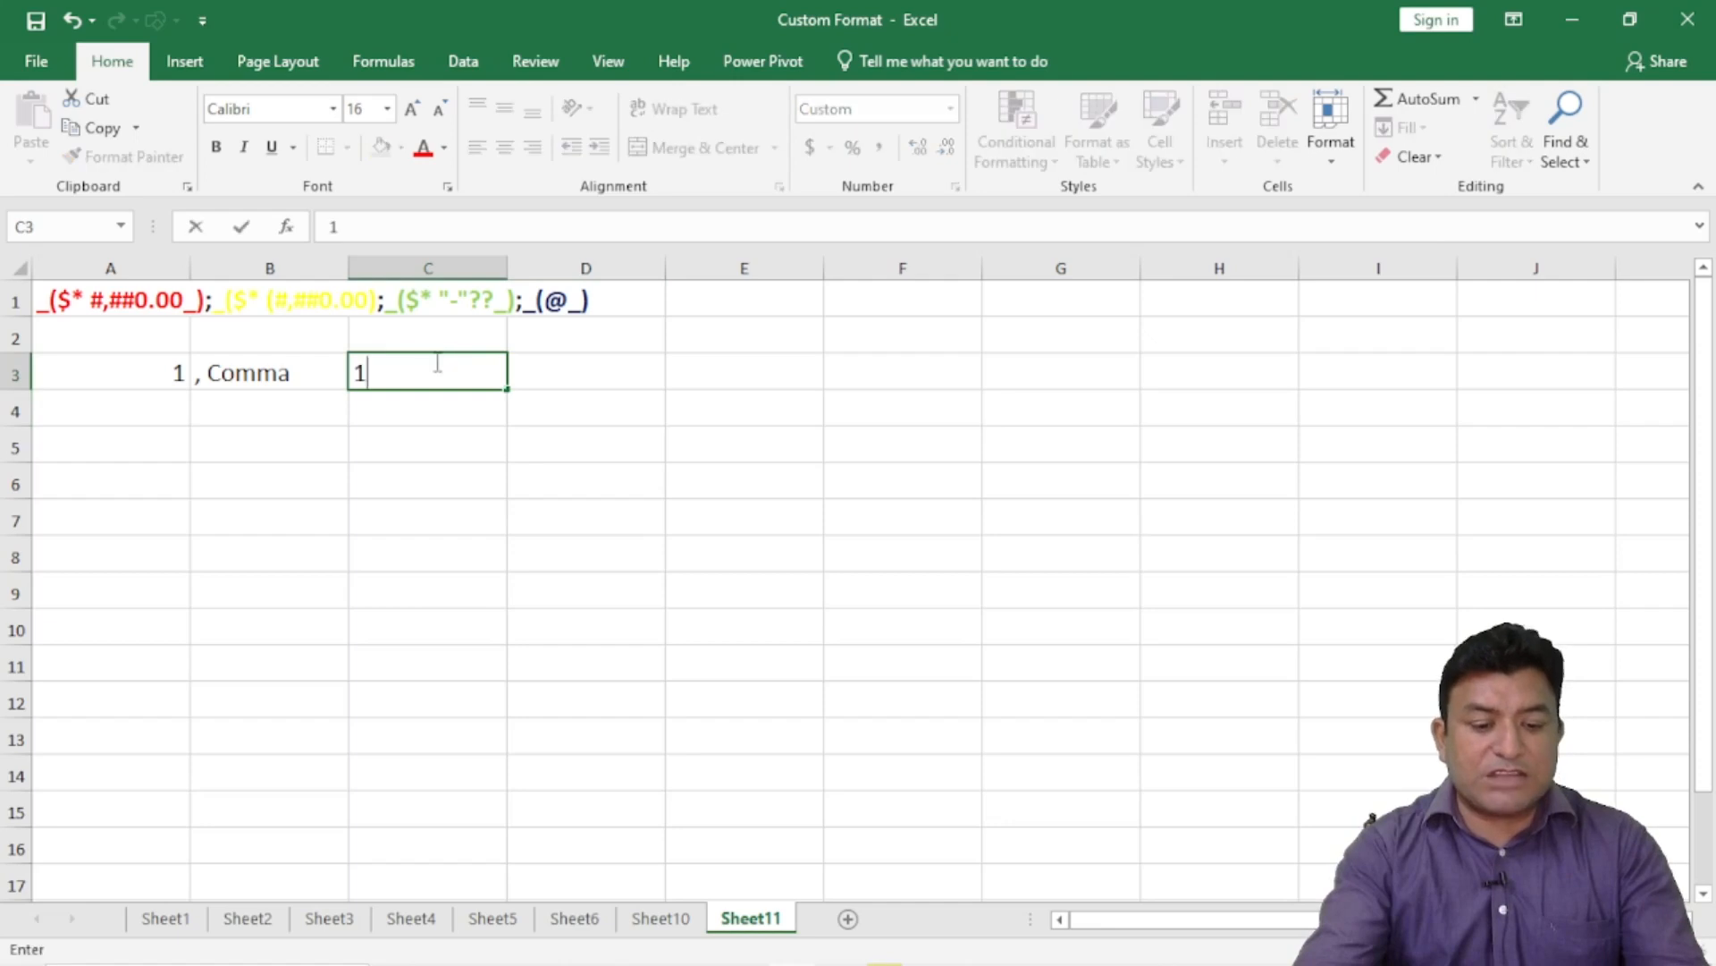
left_click(403, 433)
left_click(398, 372)
type("1,0")
type("000")
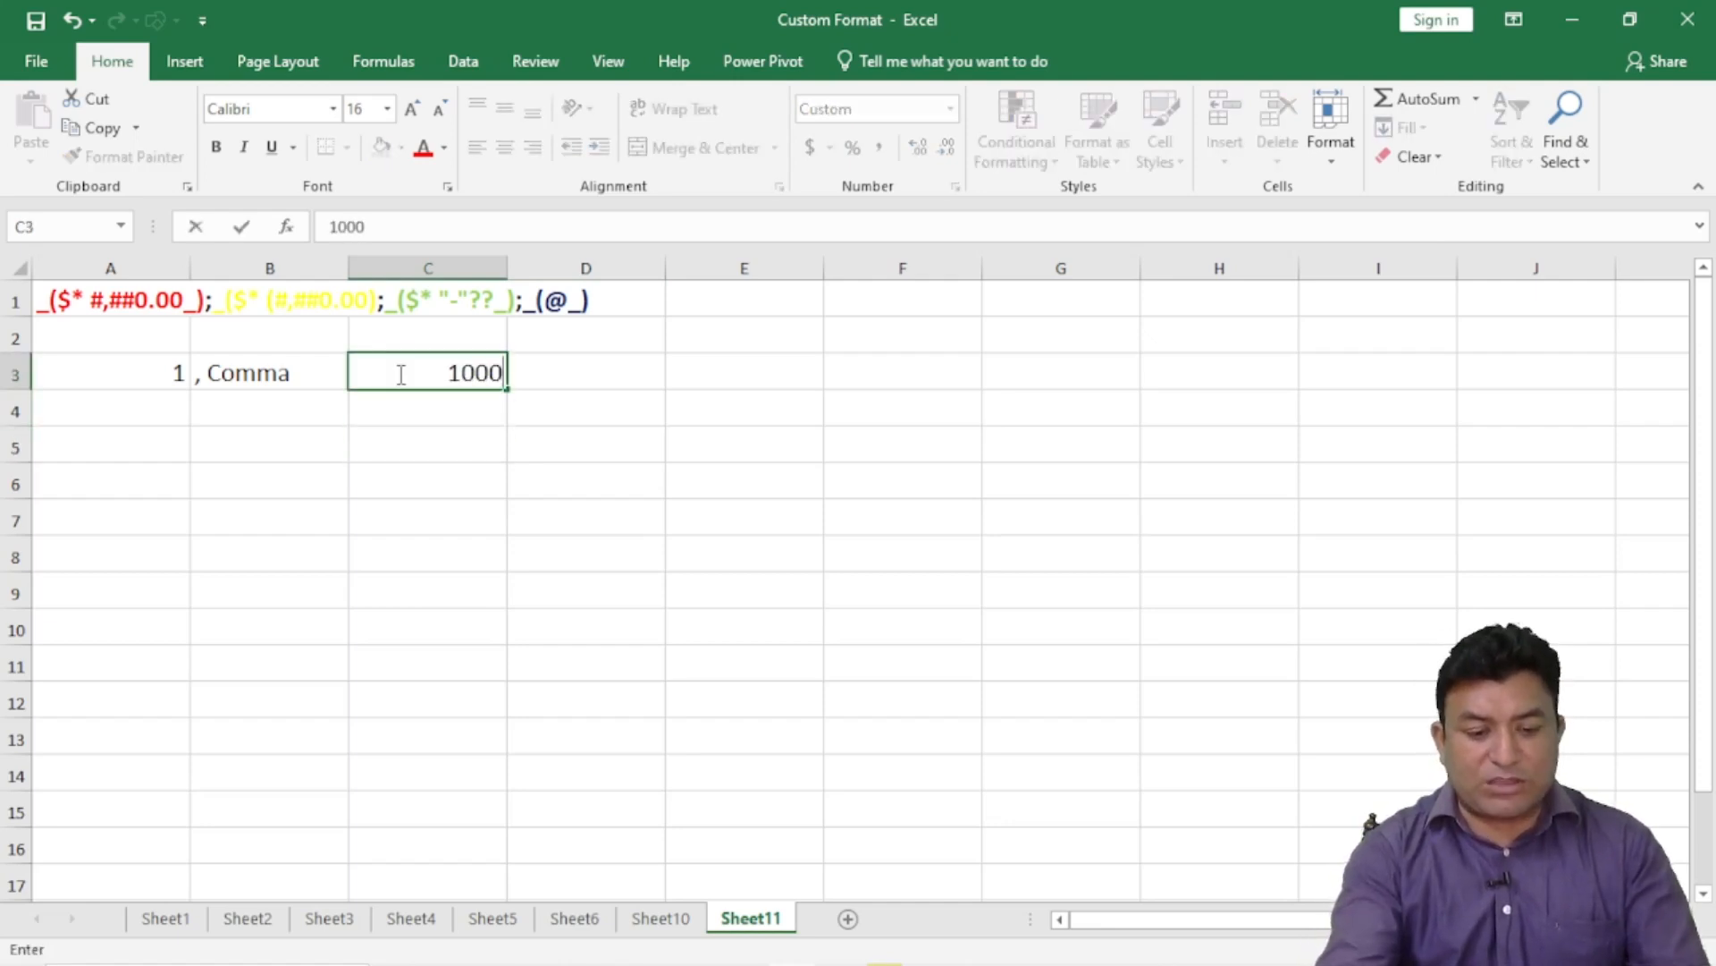
key("Return")
left_click(465, 370)
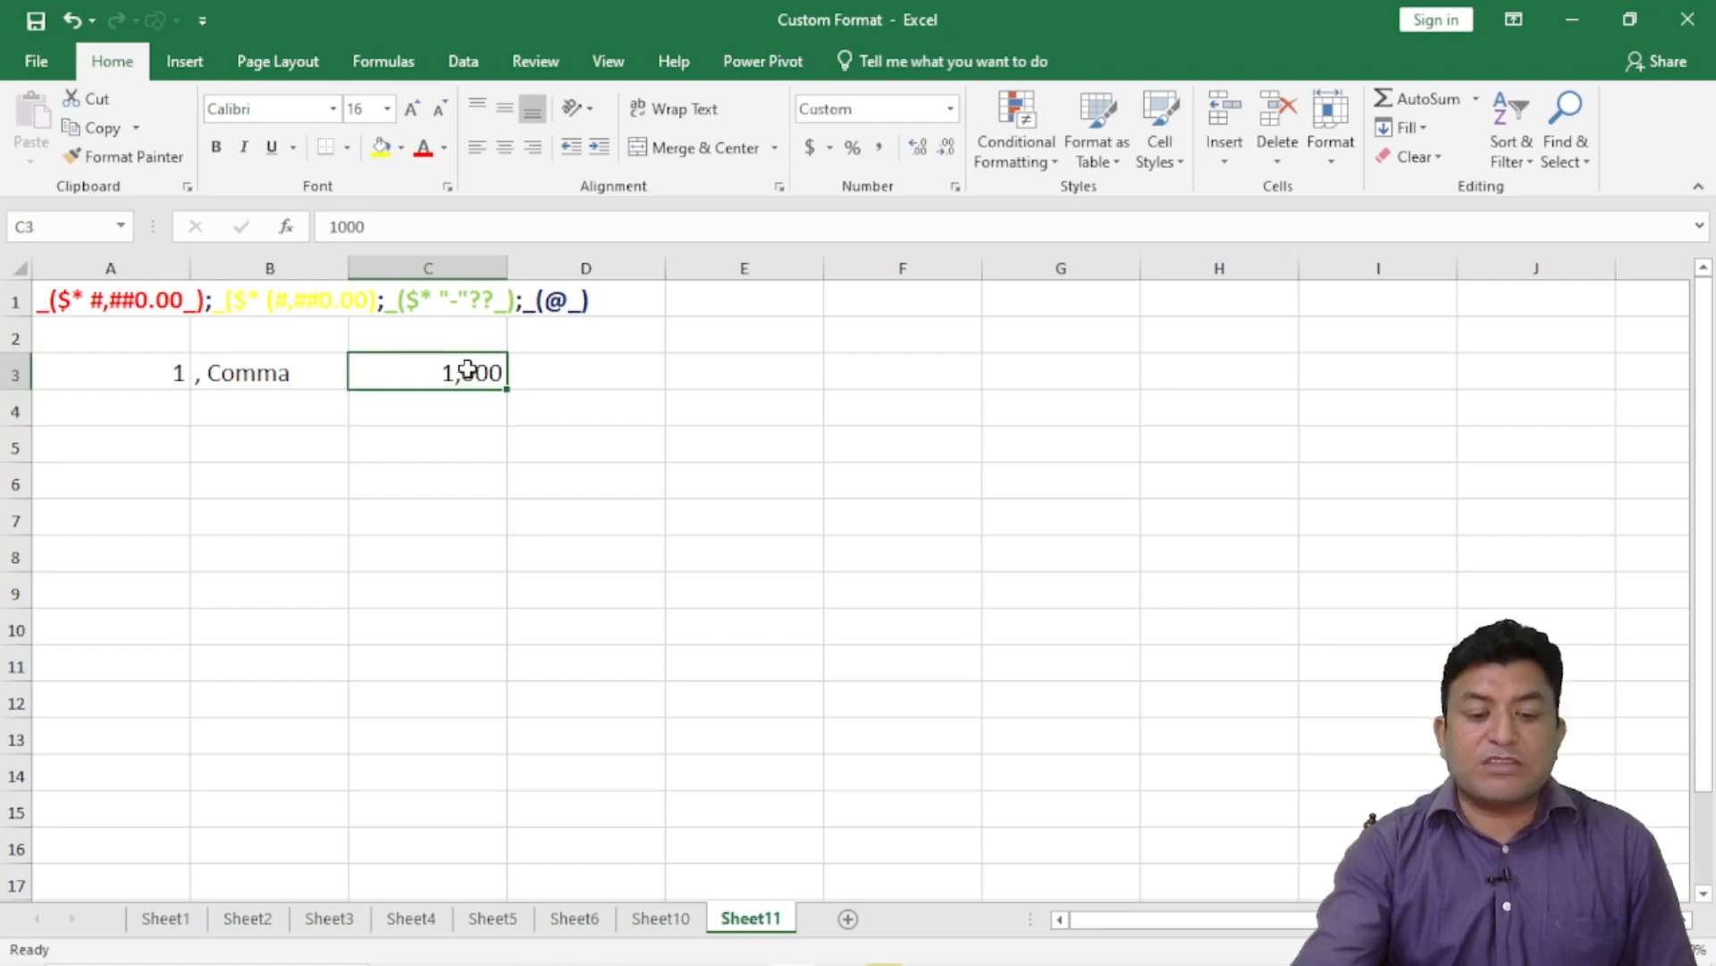
- Trim C3's custom format code to #, so 1000 displays as 1
left_click(956, 186)
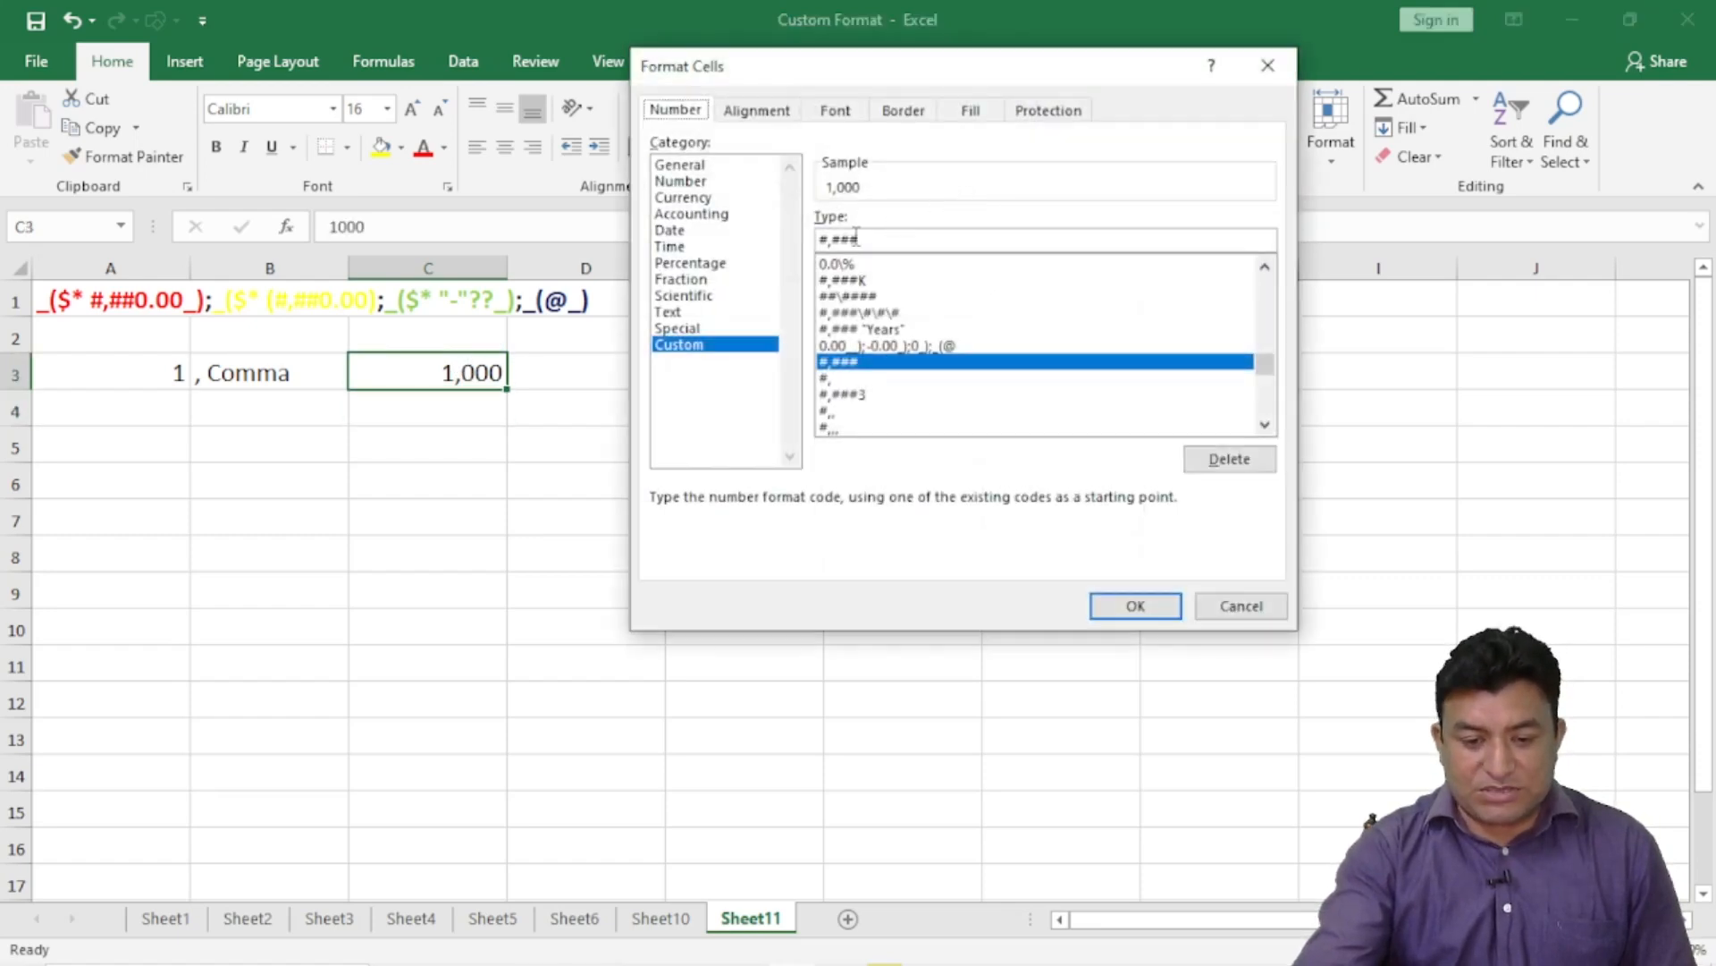
left_click(872, 238)
key("BackSpace")
key("BackSpace")
key("BackSpace")
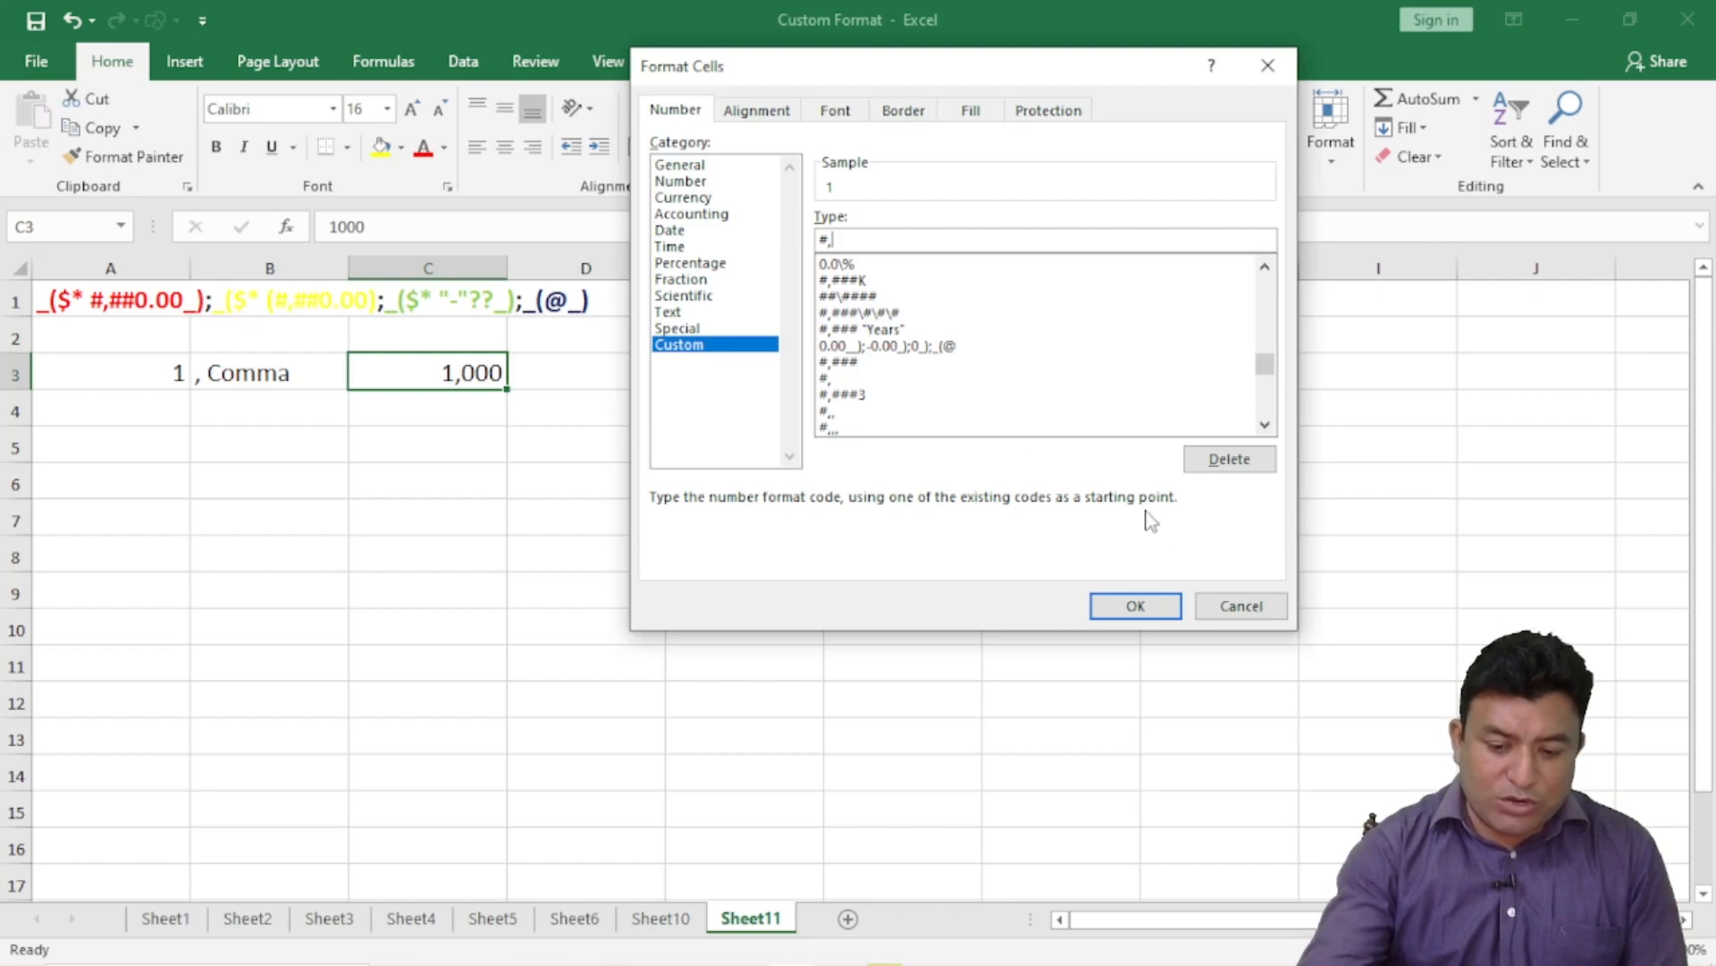
left_click(1149, 607)
left_click(480, 413)
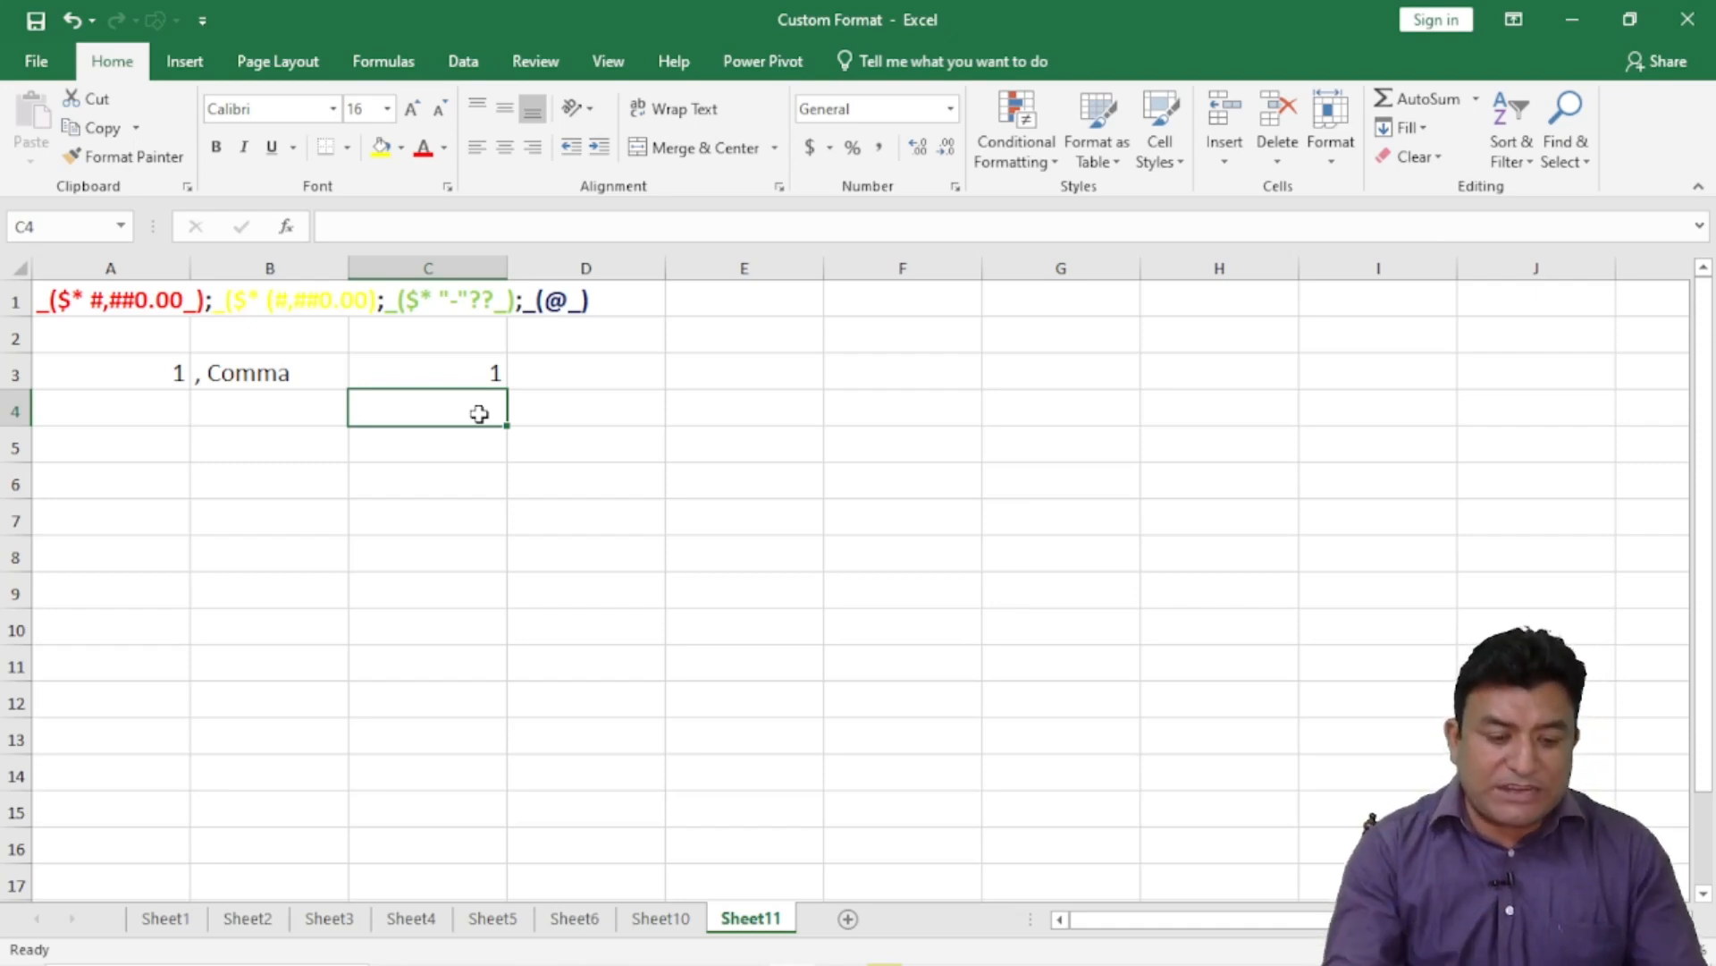
left_click(446, 373)
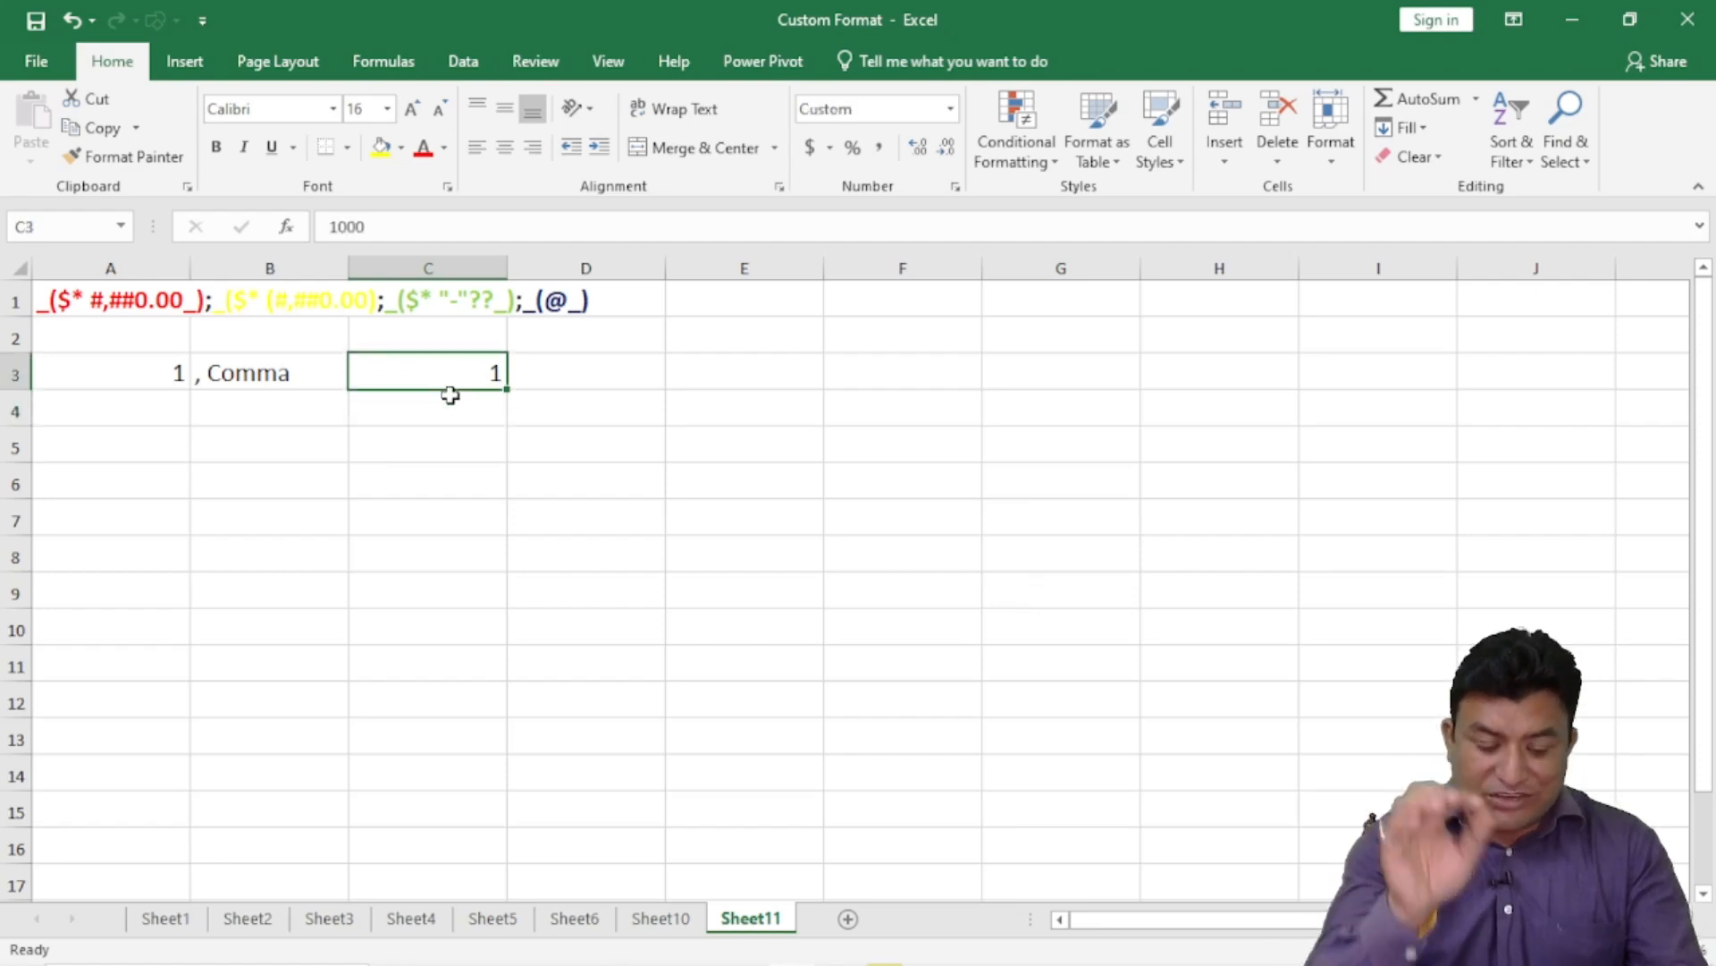
type("1234")
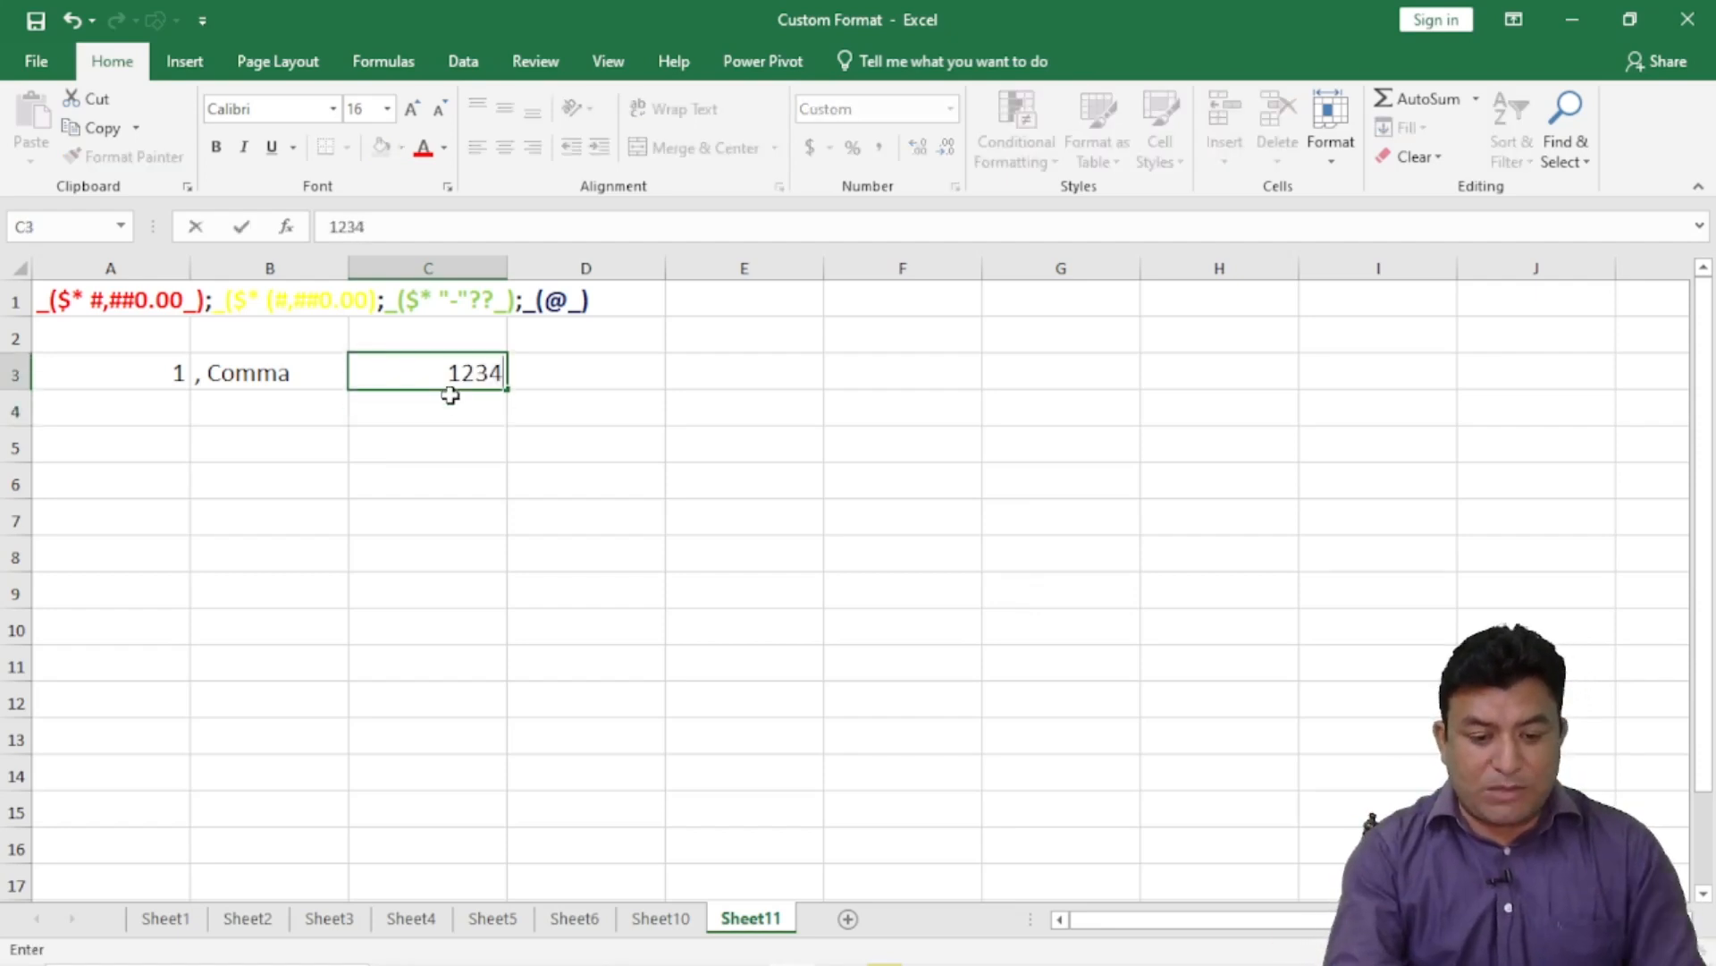
key("Return")
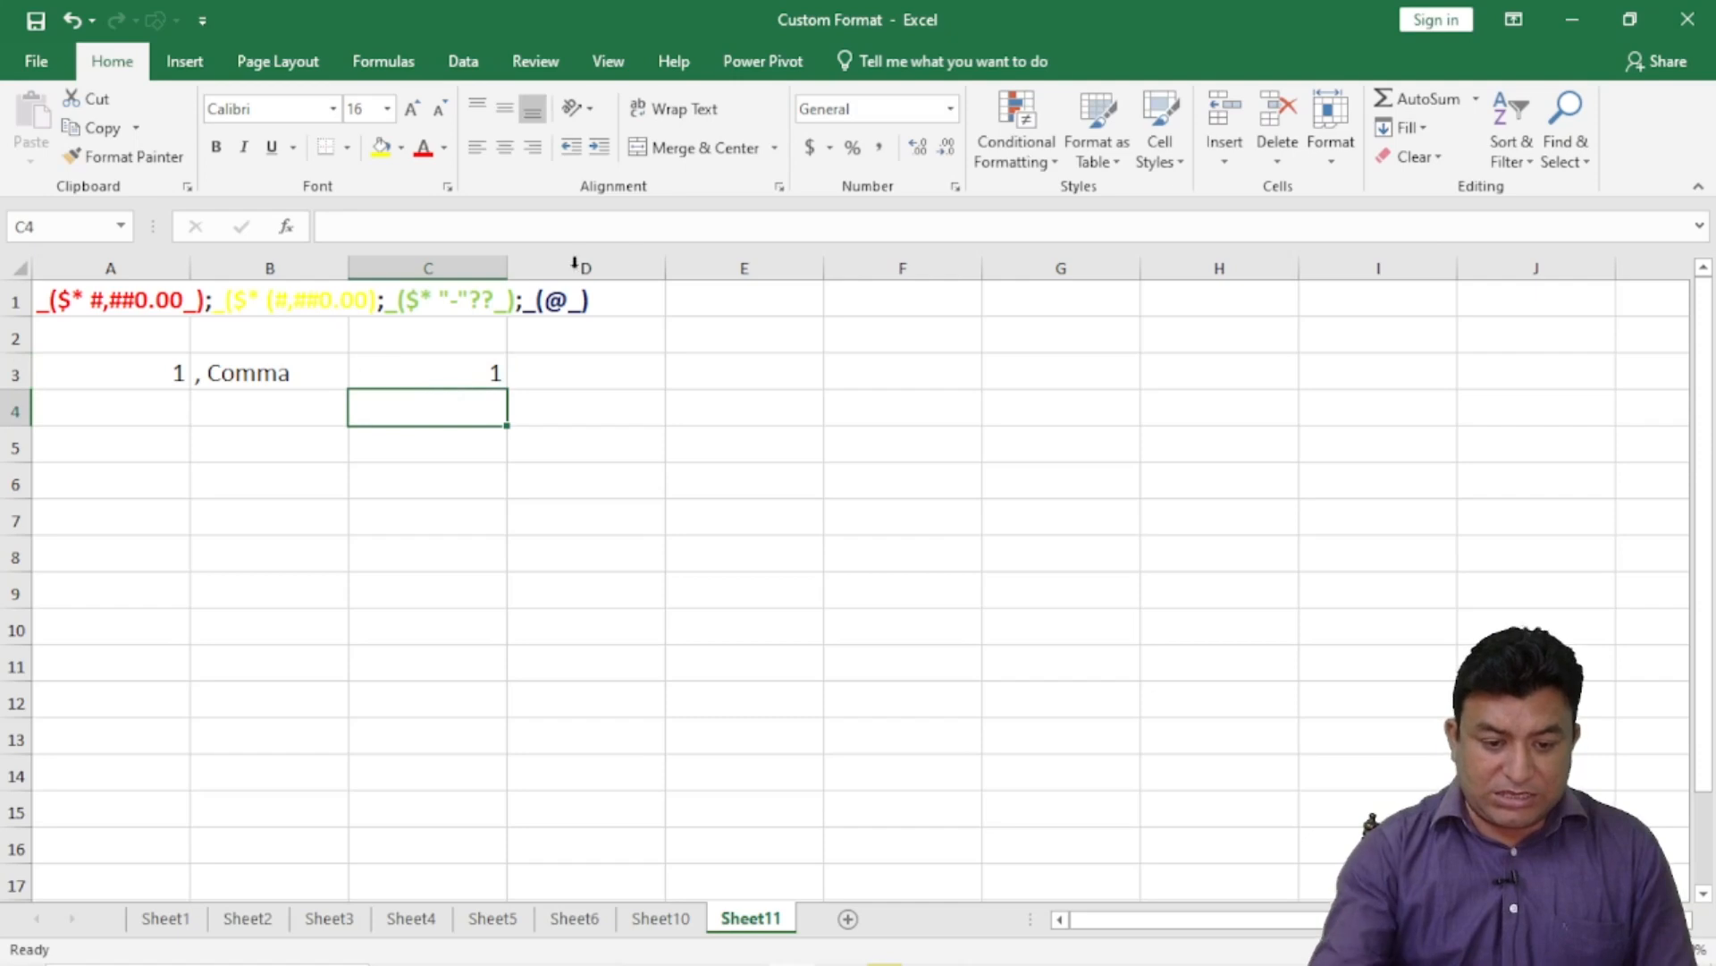
left_click(440, 367)
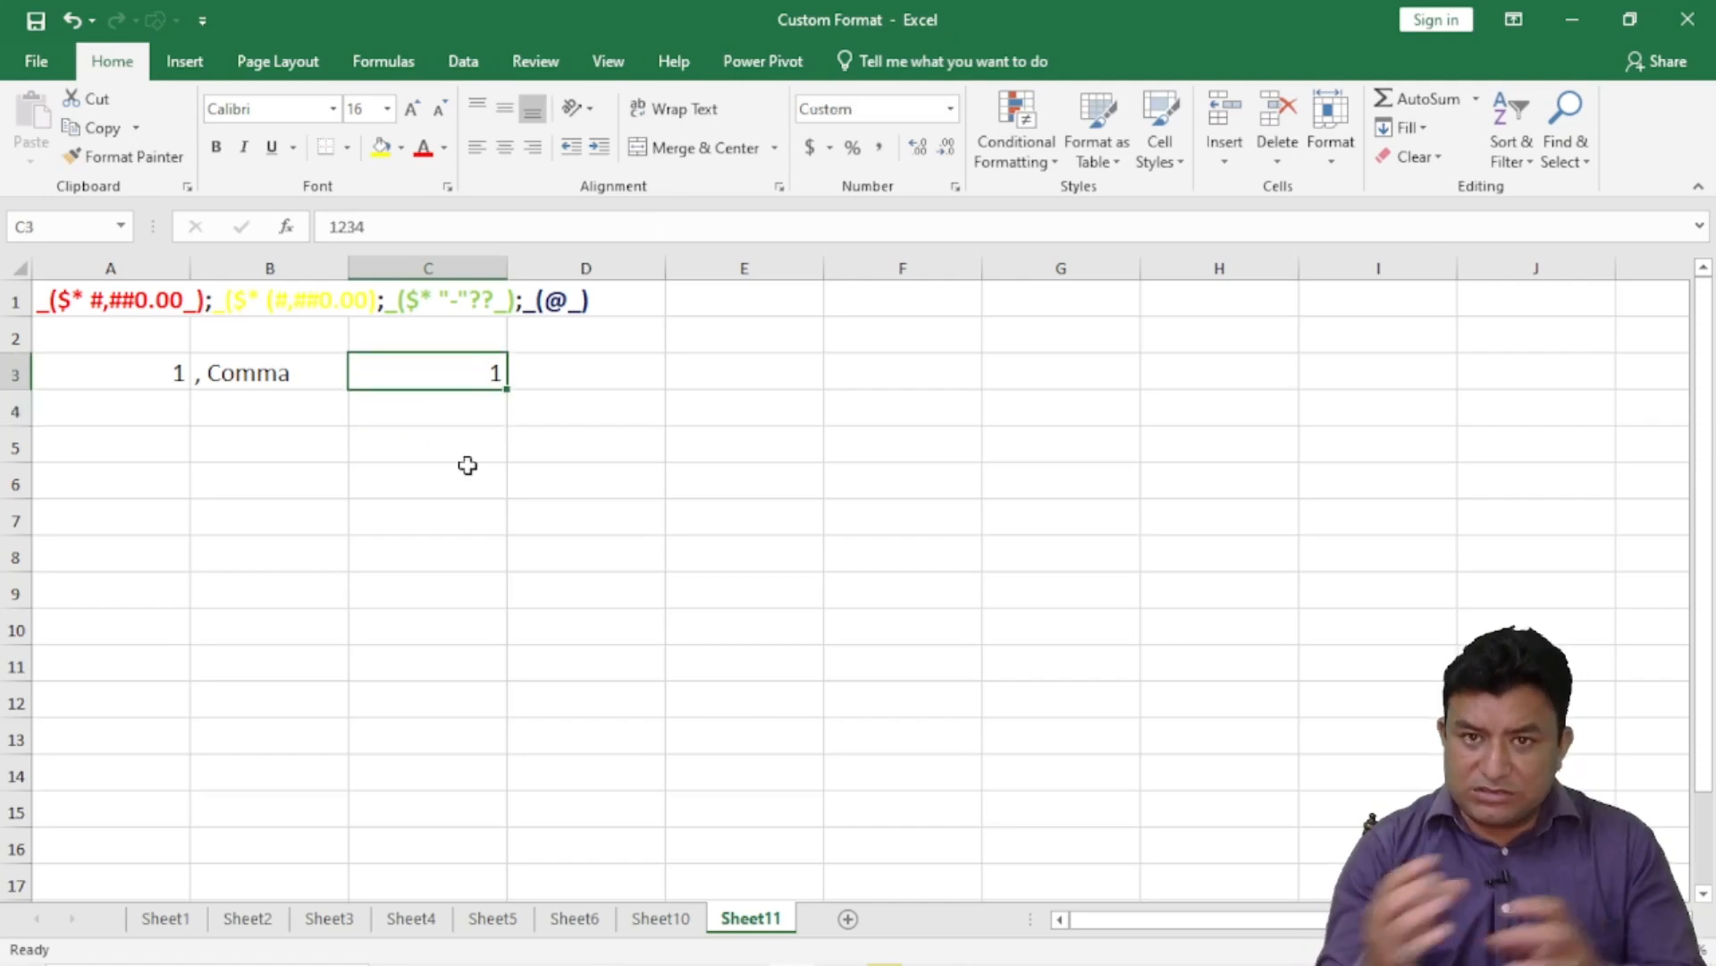
type("6758")
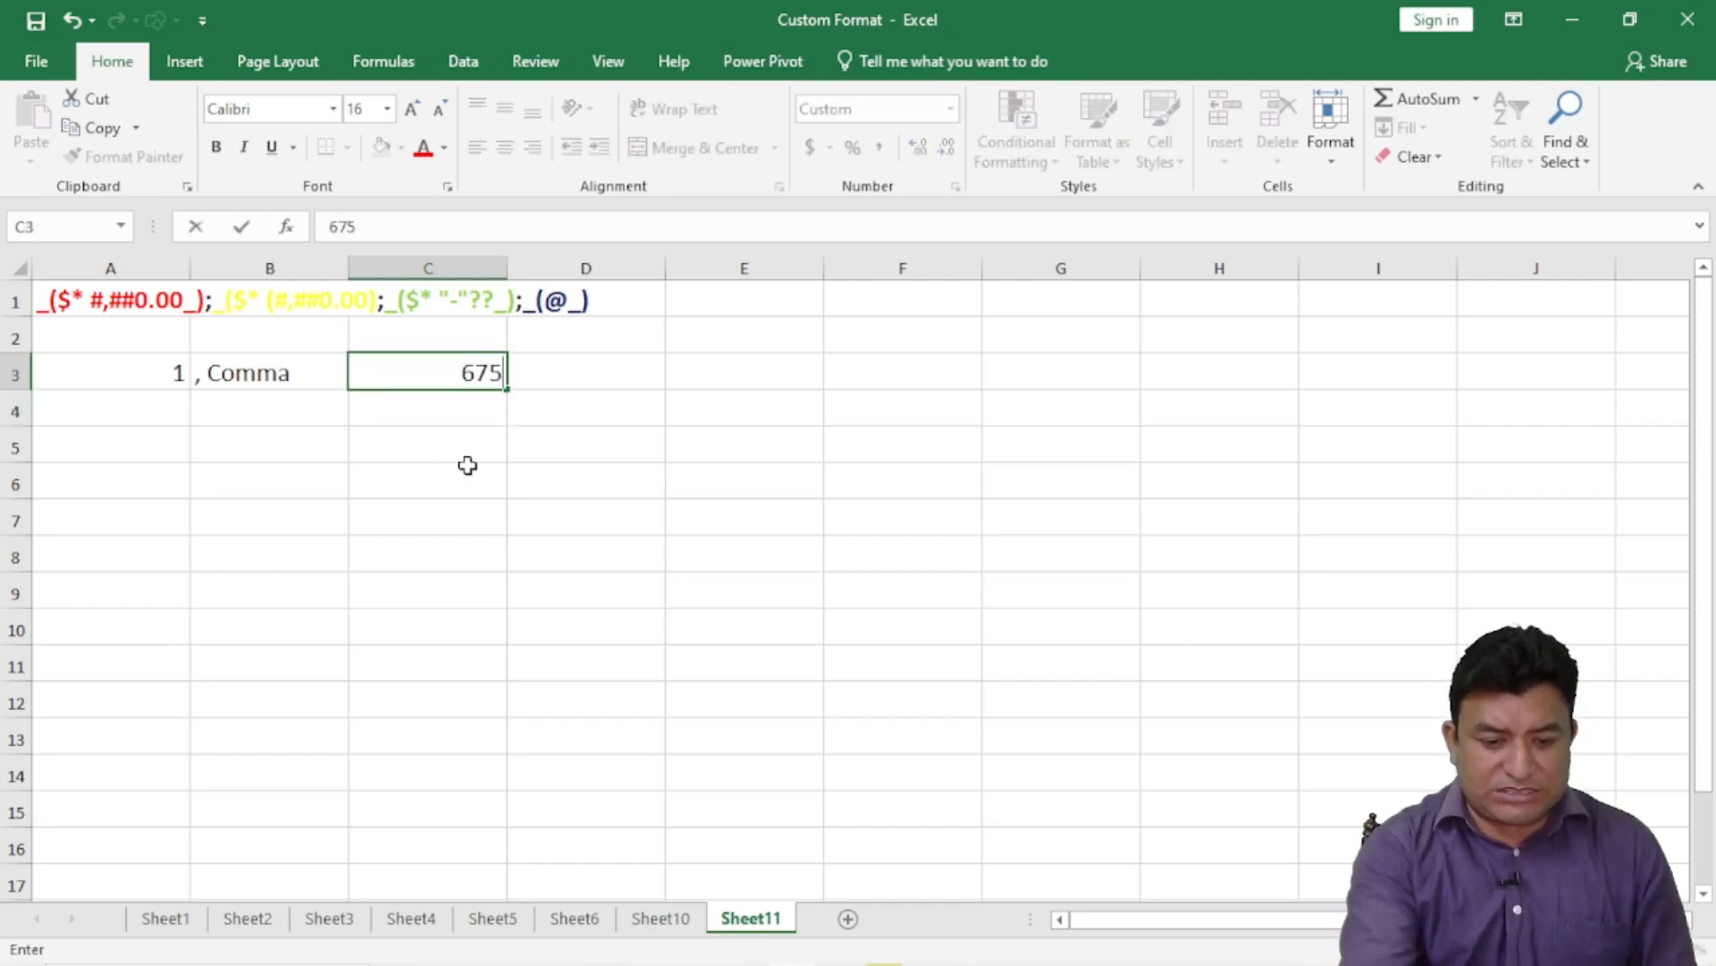
key("Return")
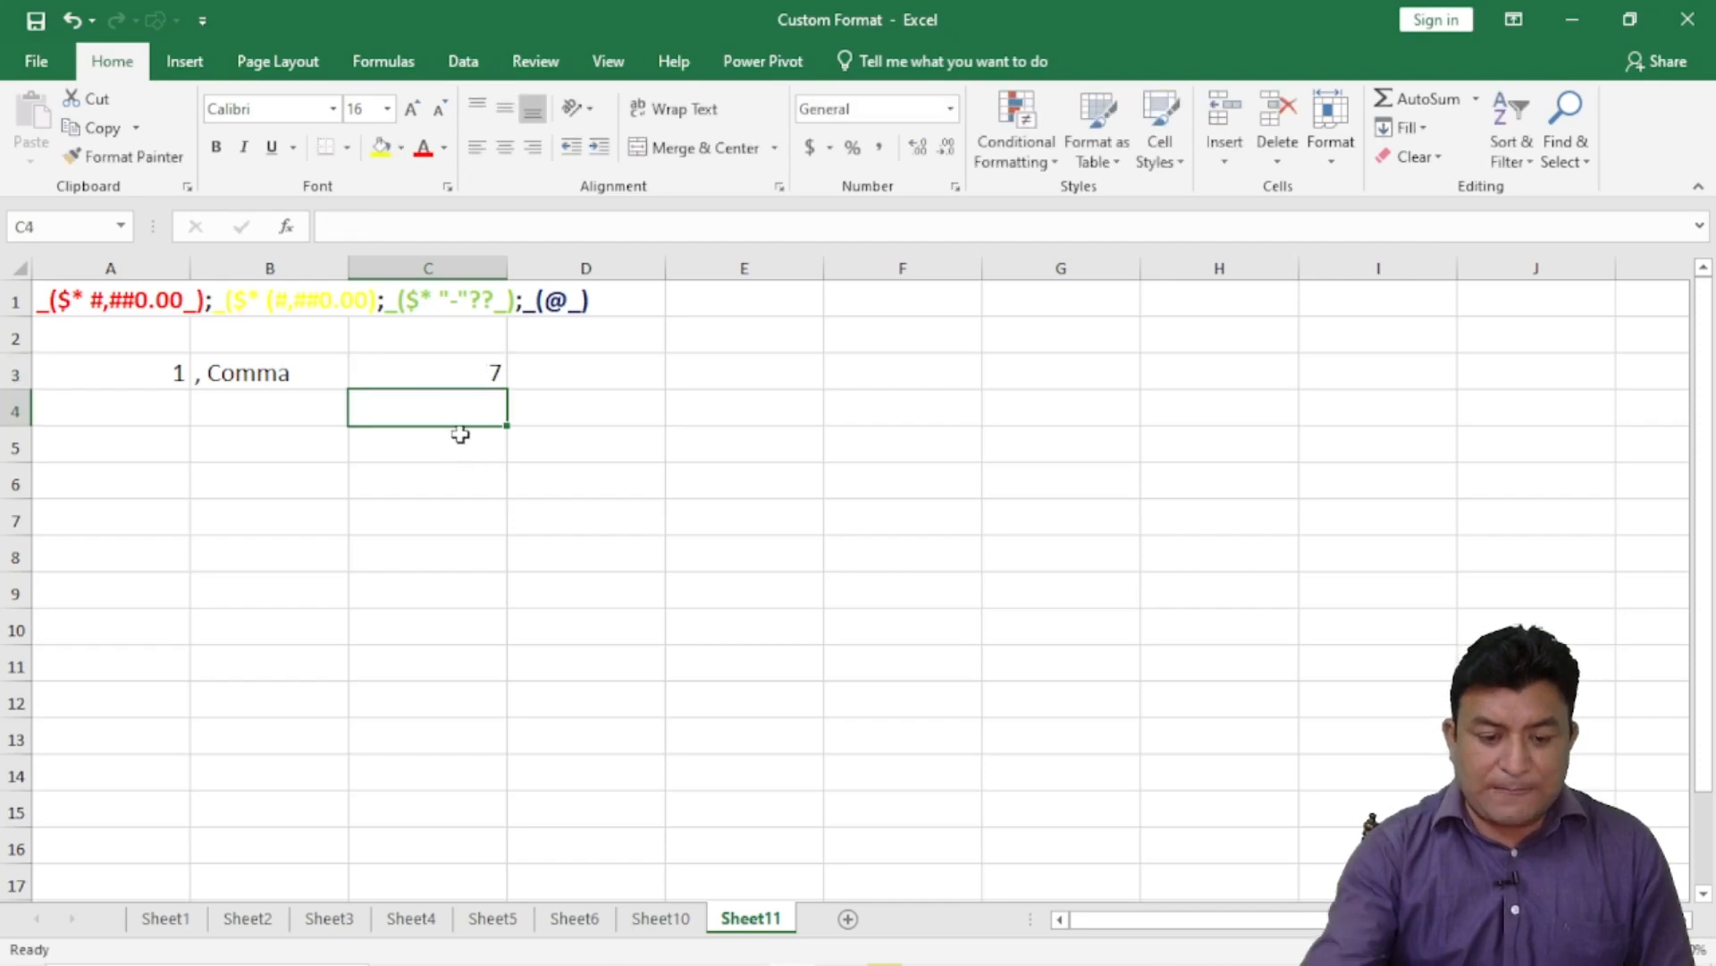
left_click(463, 362)
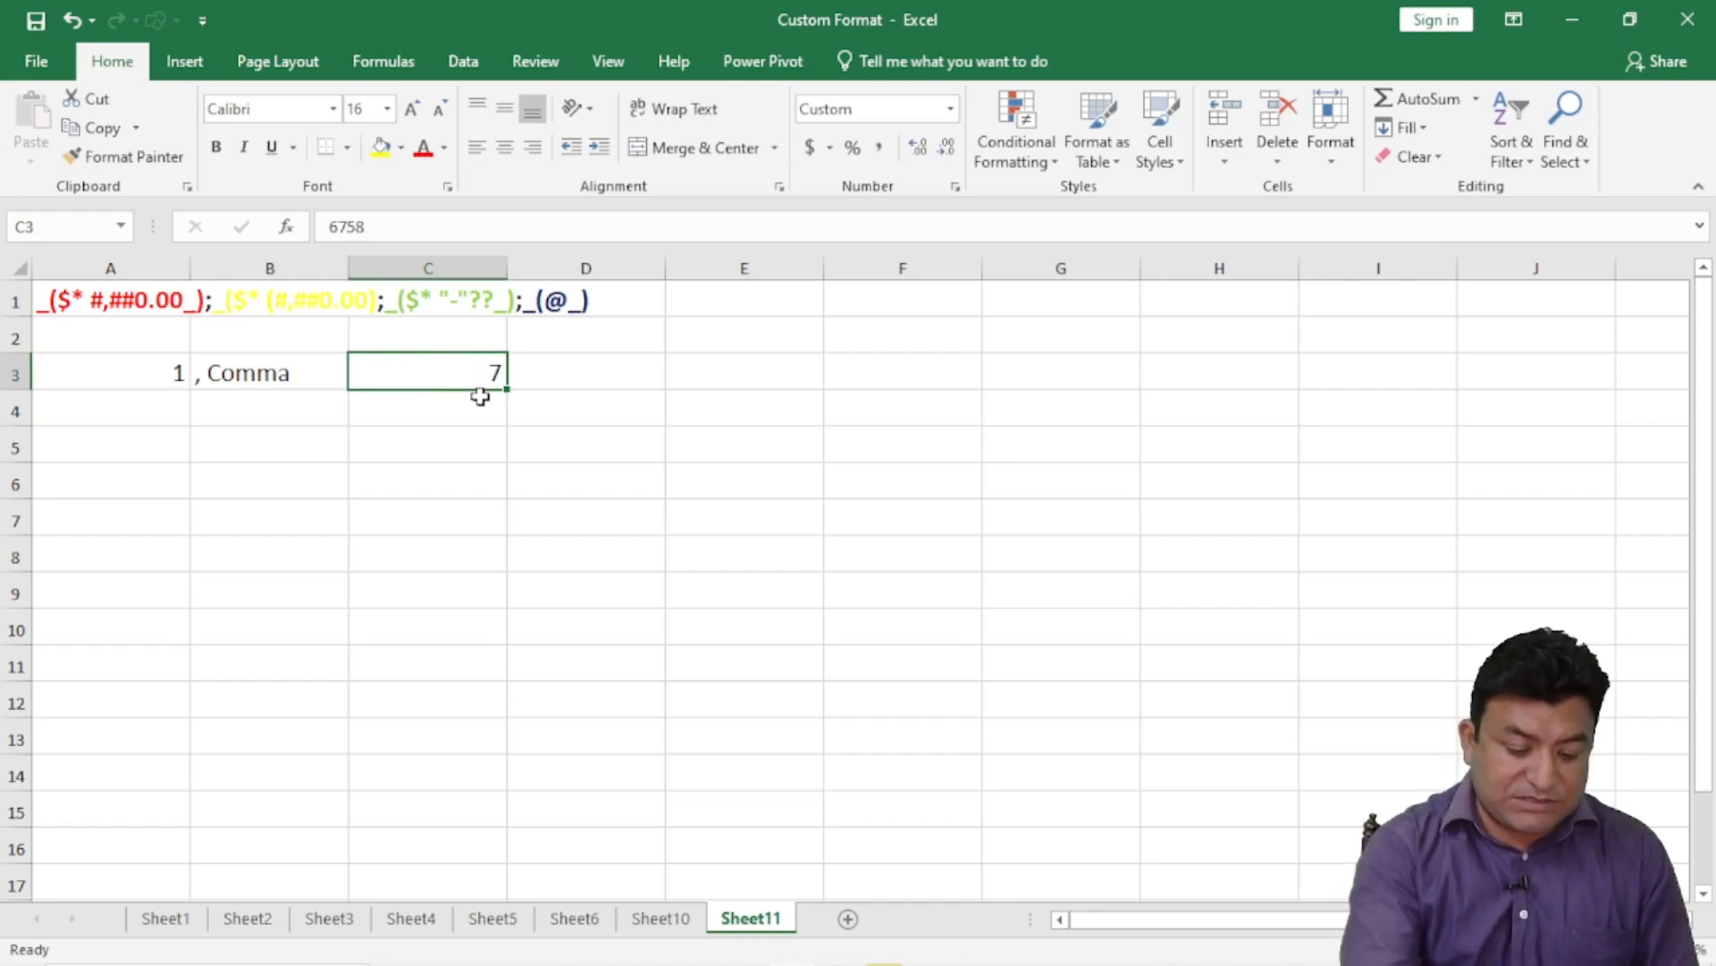
type("615")
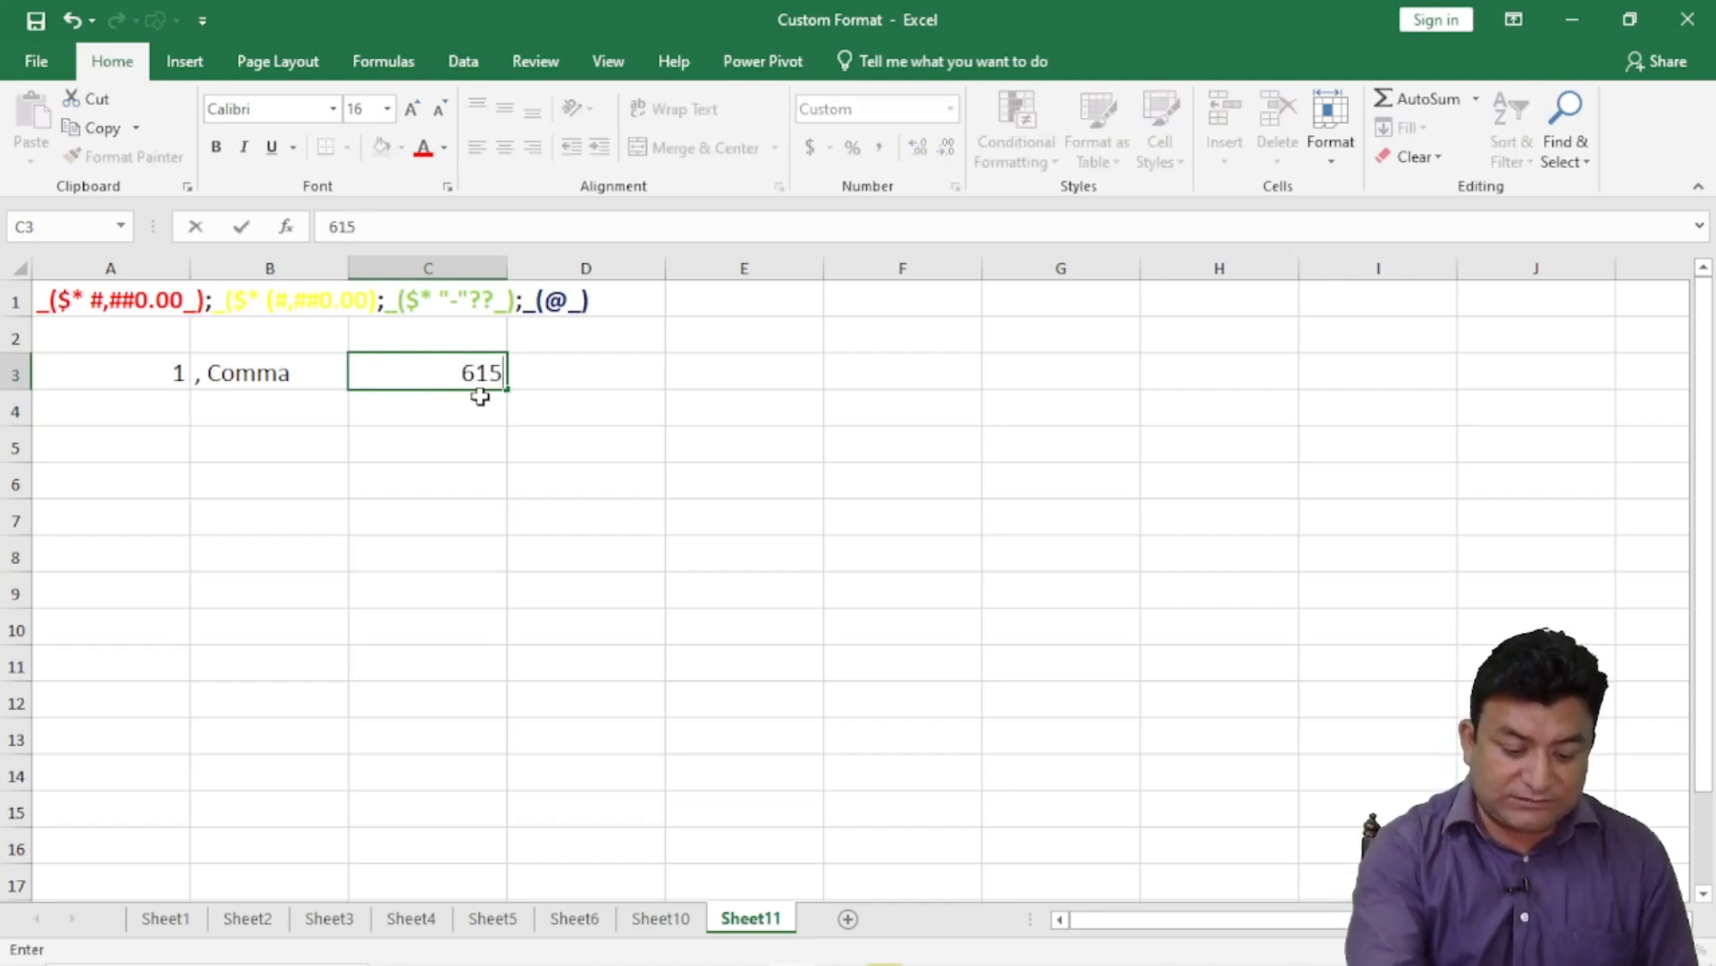
type("8")
key("Return")
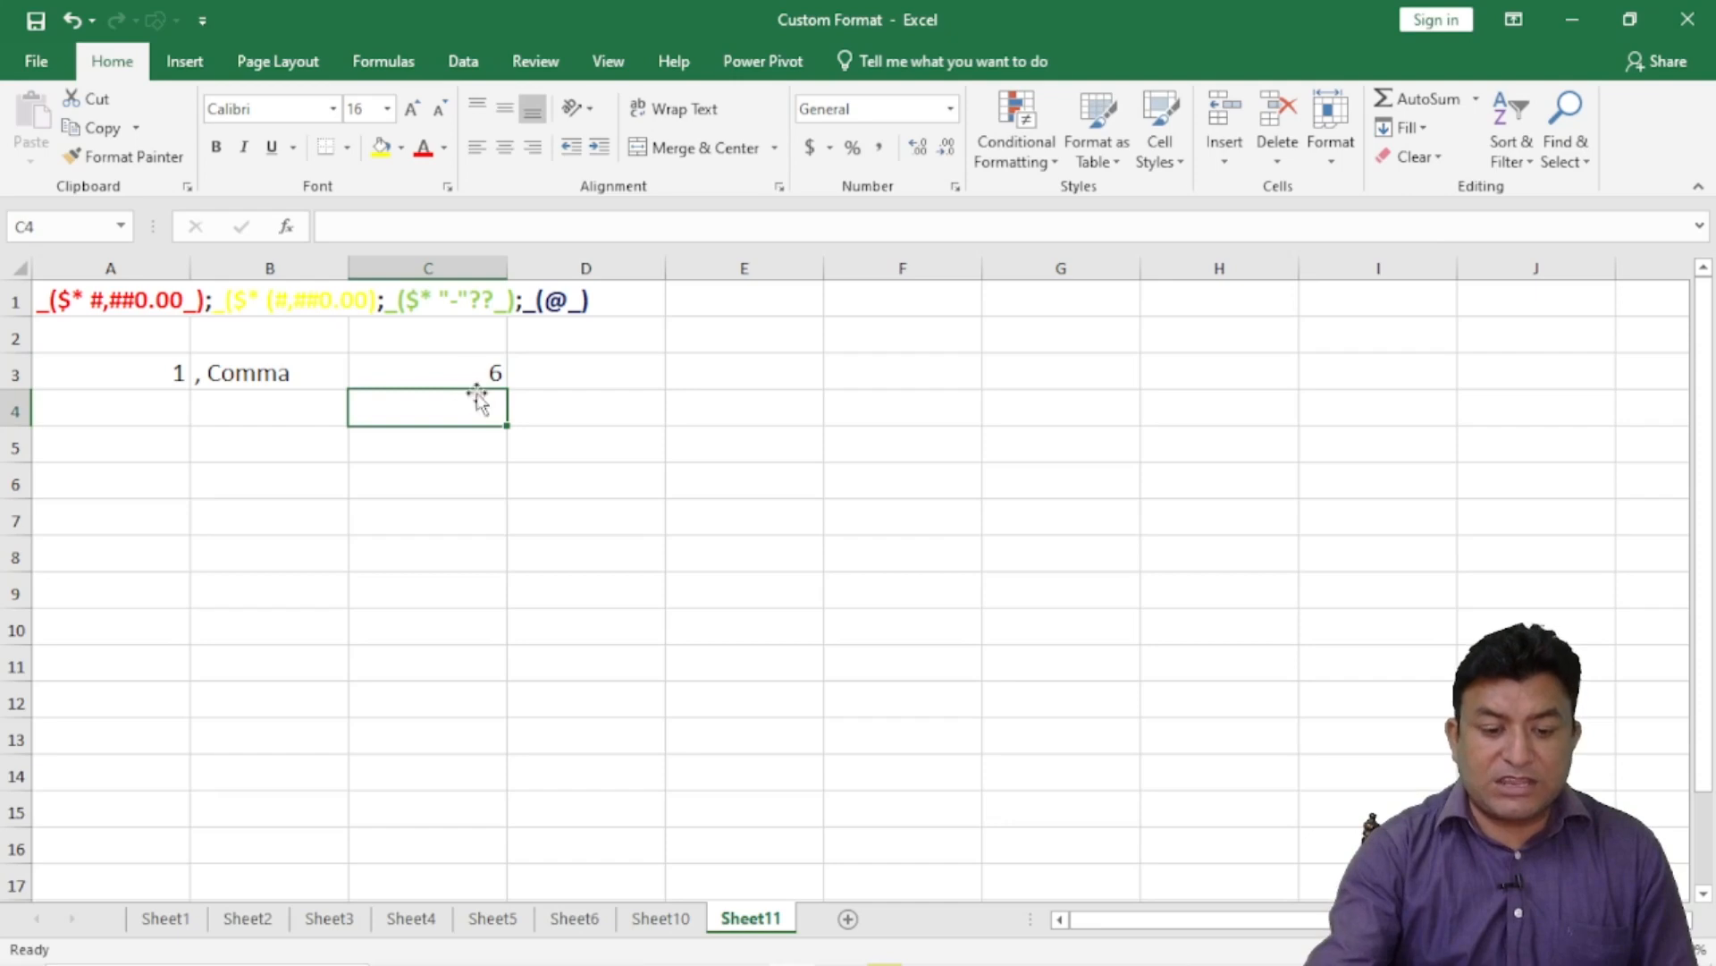
key("Up")
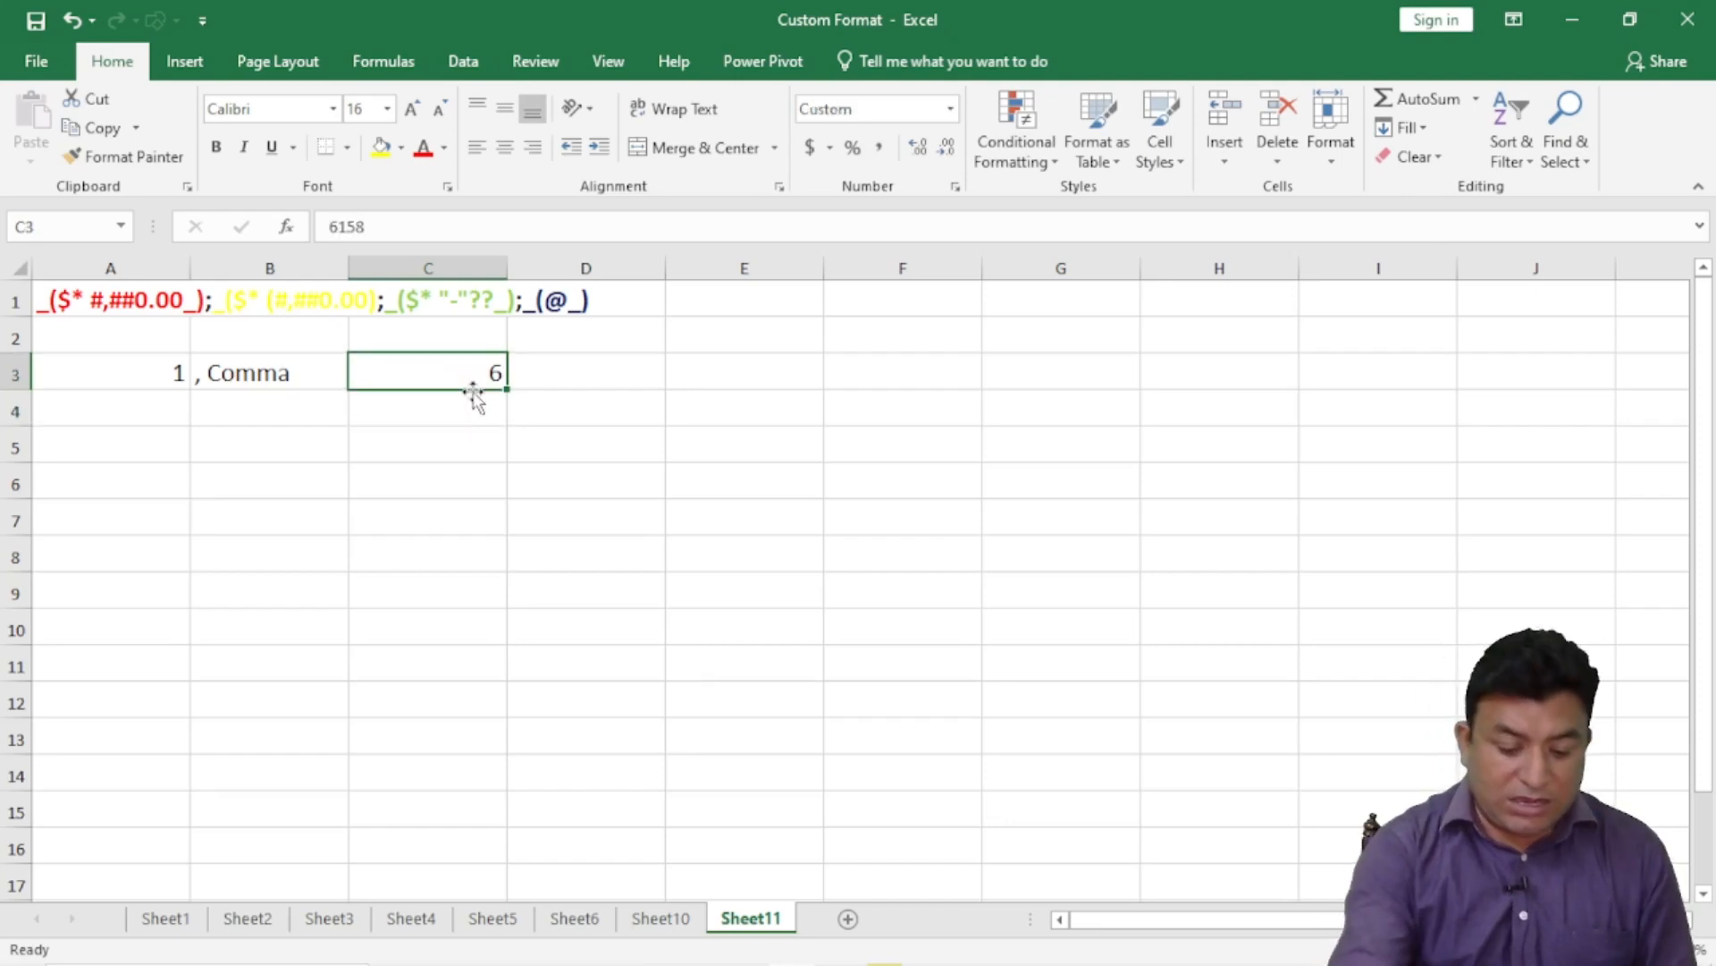
type("6879")
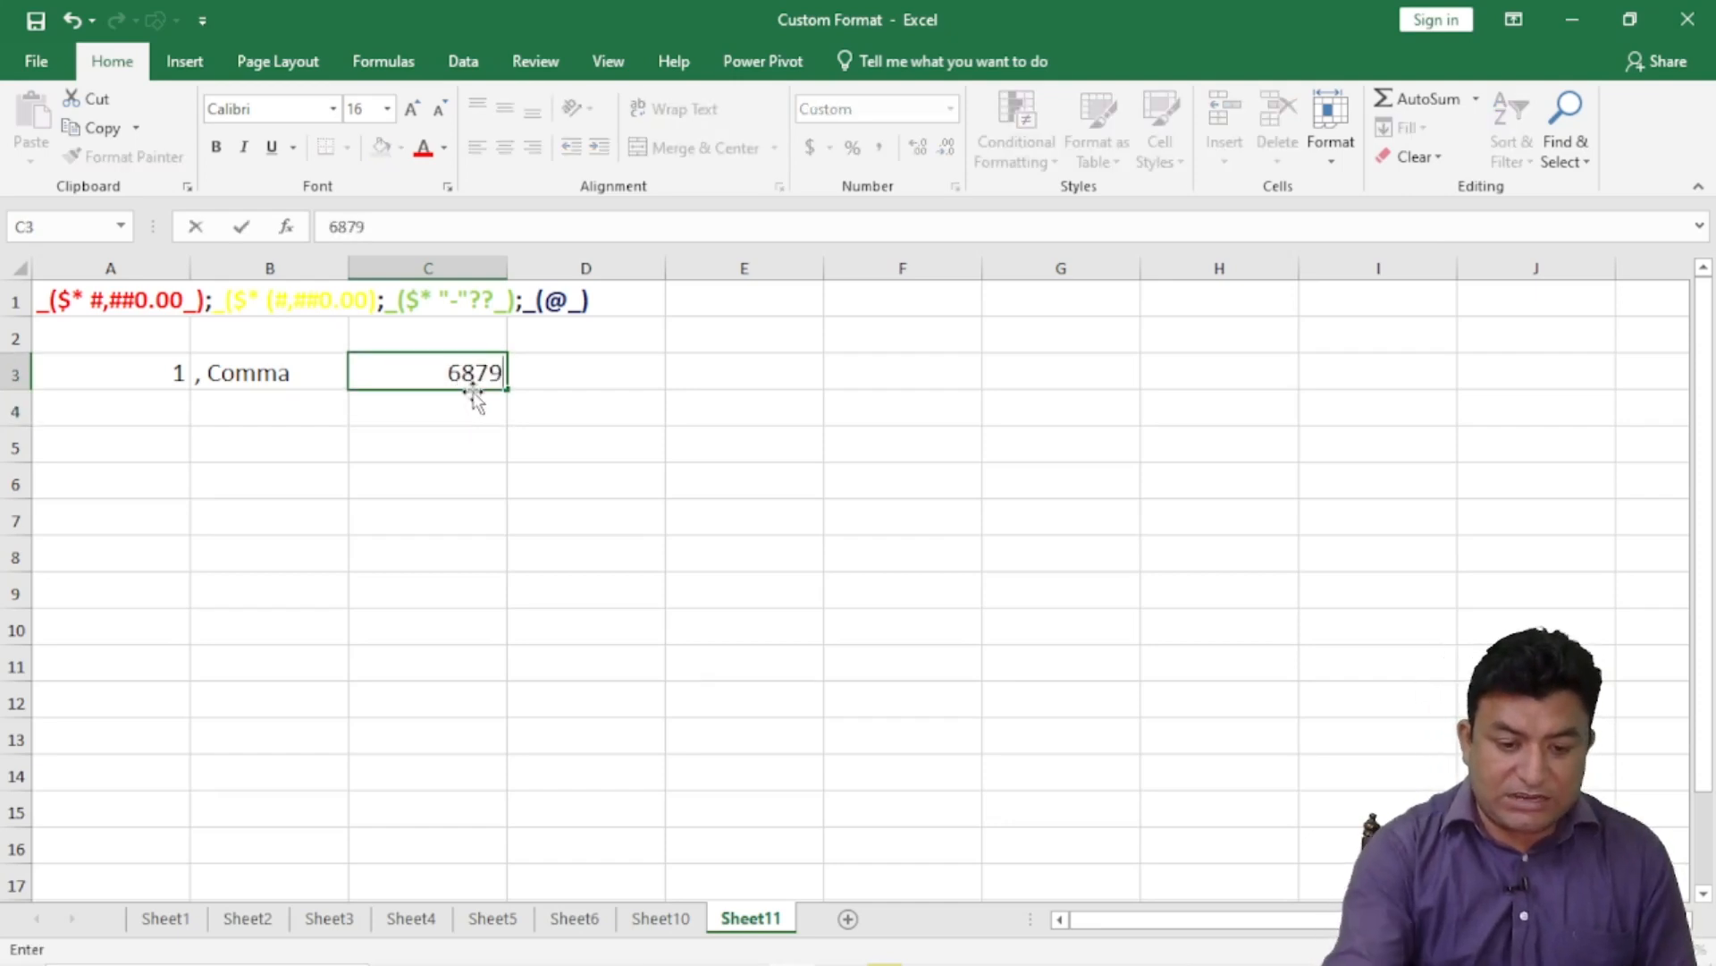
key("Return")
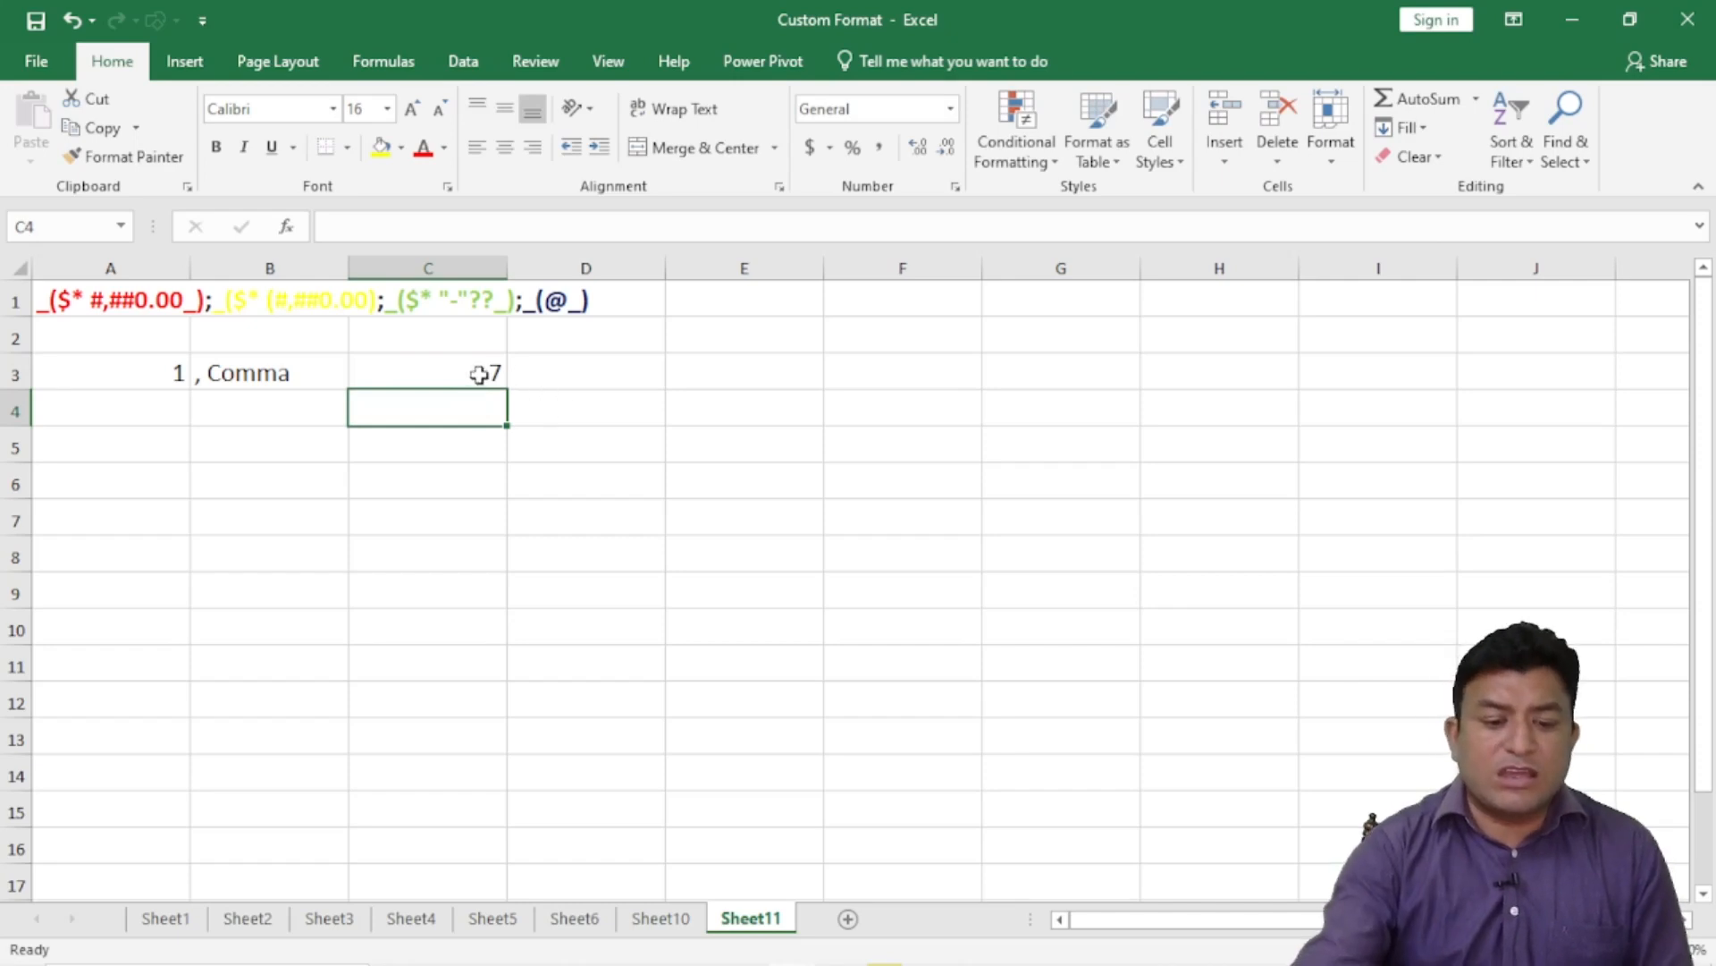
left_click(475, 374)
type("000")
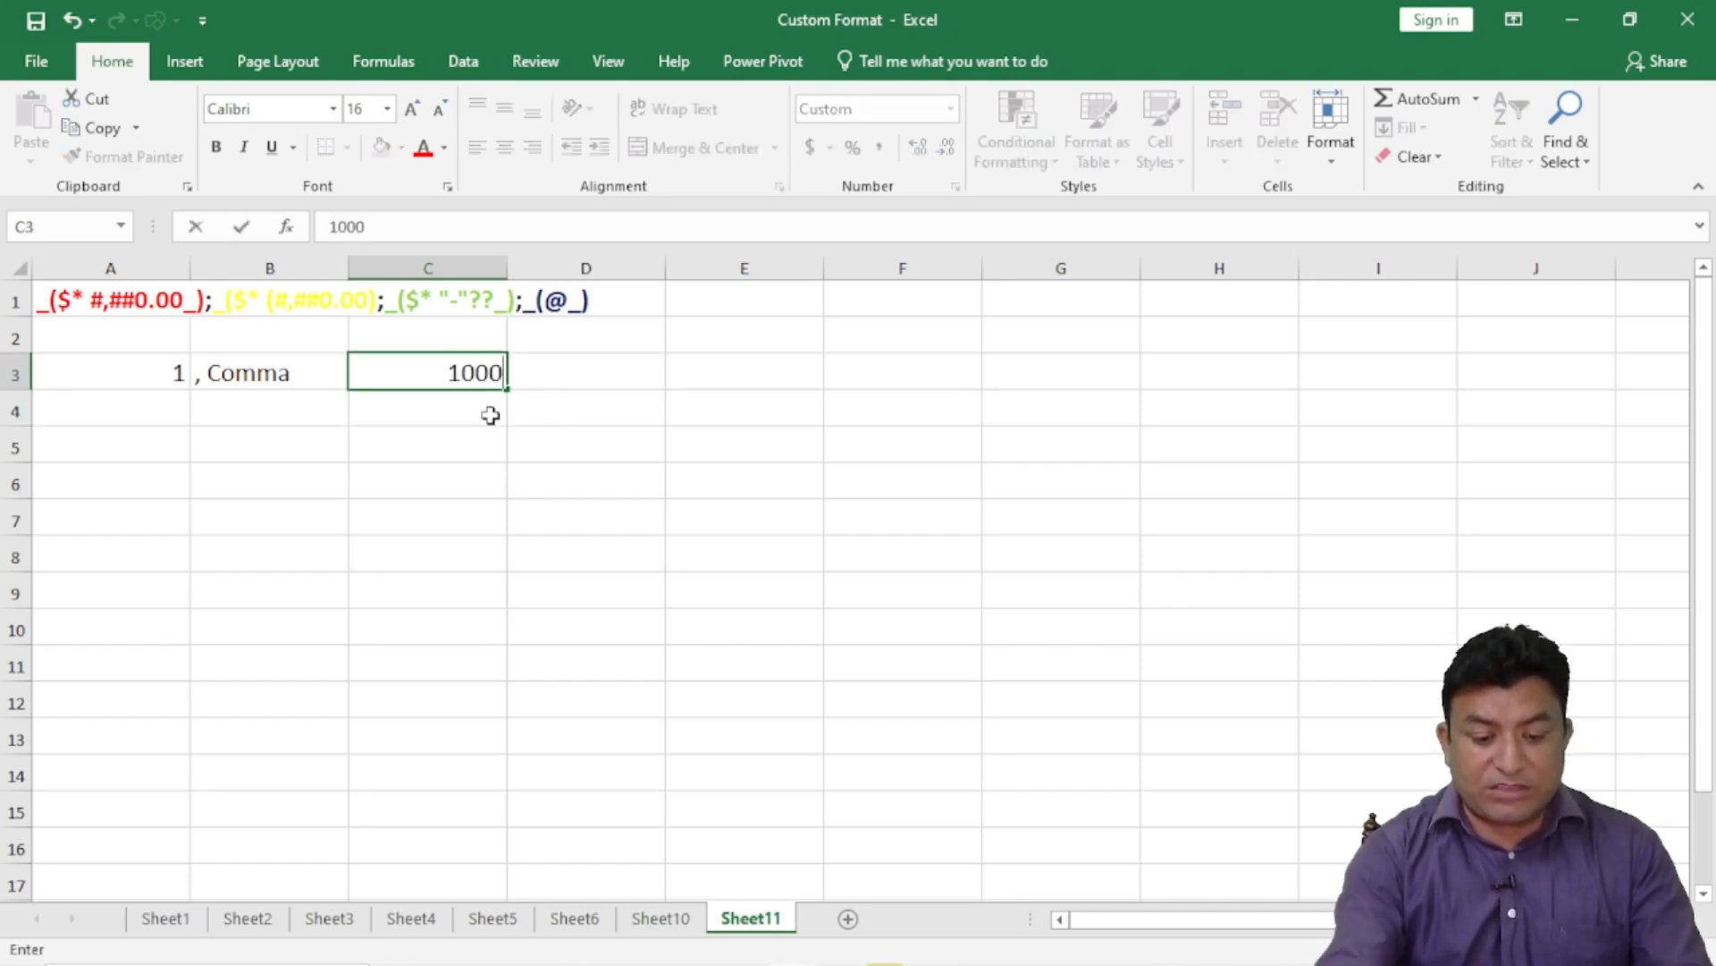
key("Return")
left_click(480, 372)
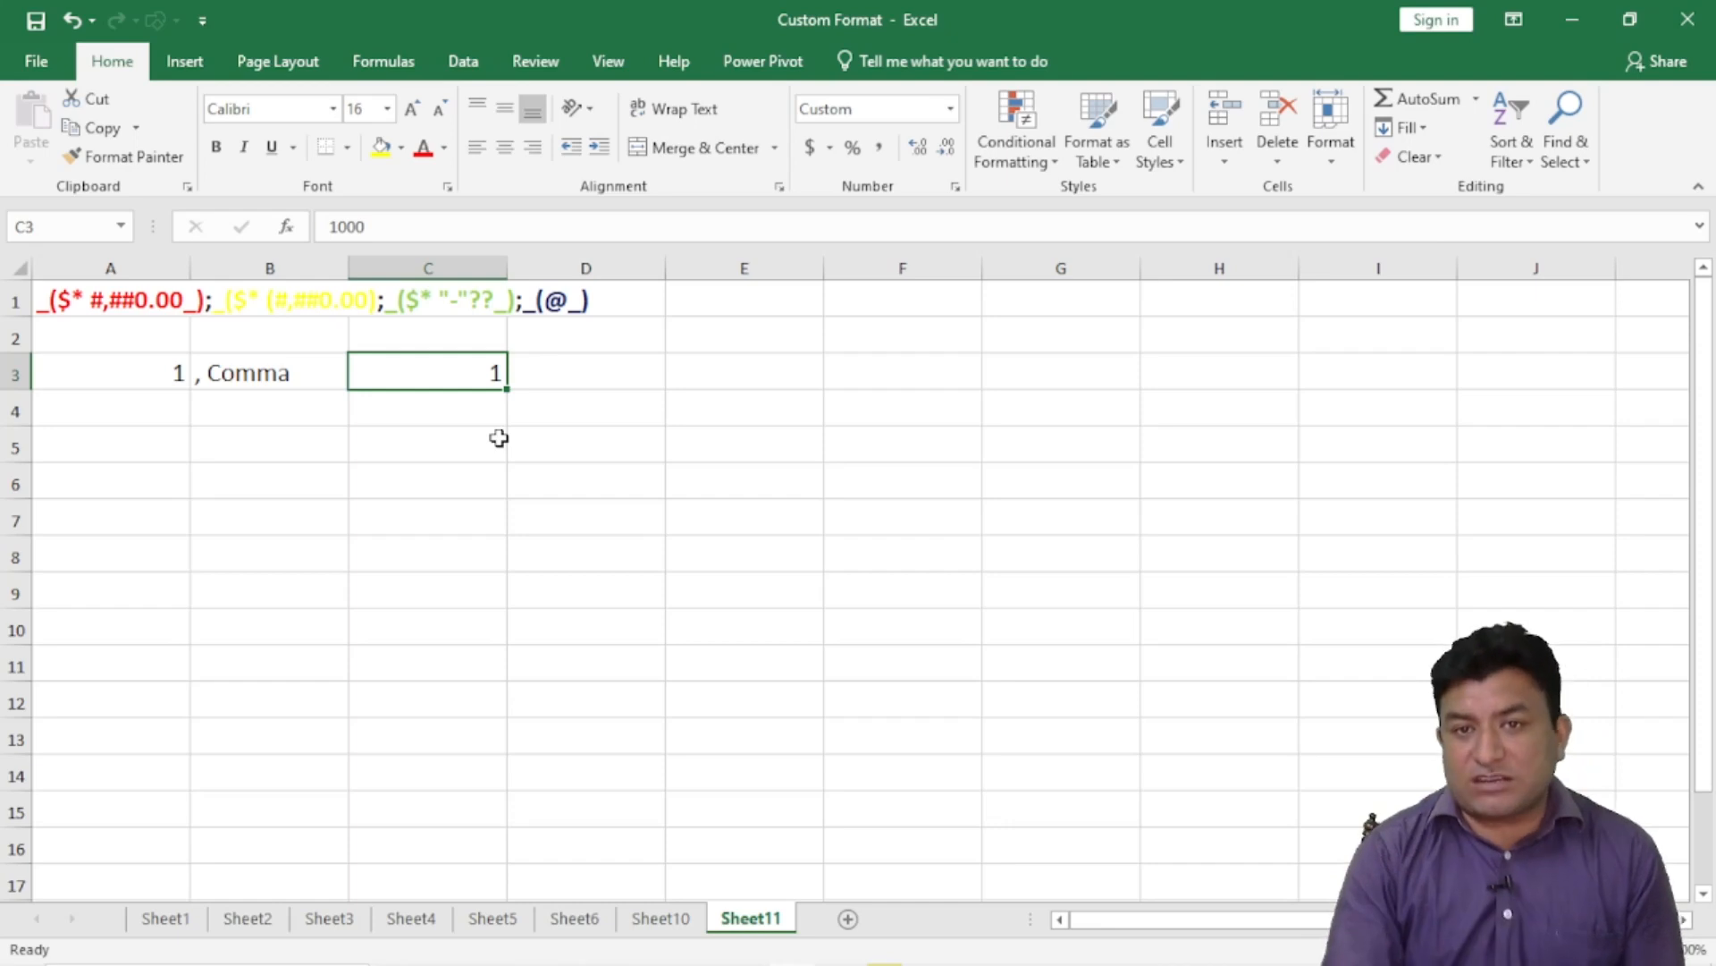
- Enter 1000000 in cell C4
left_click(449, 404)
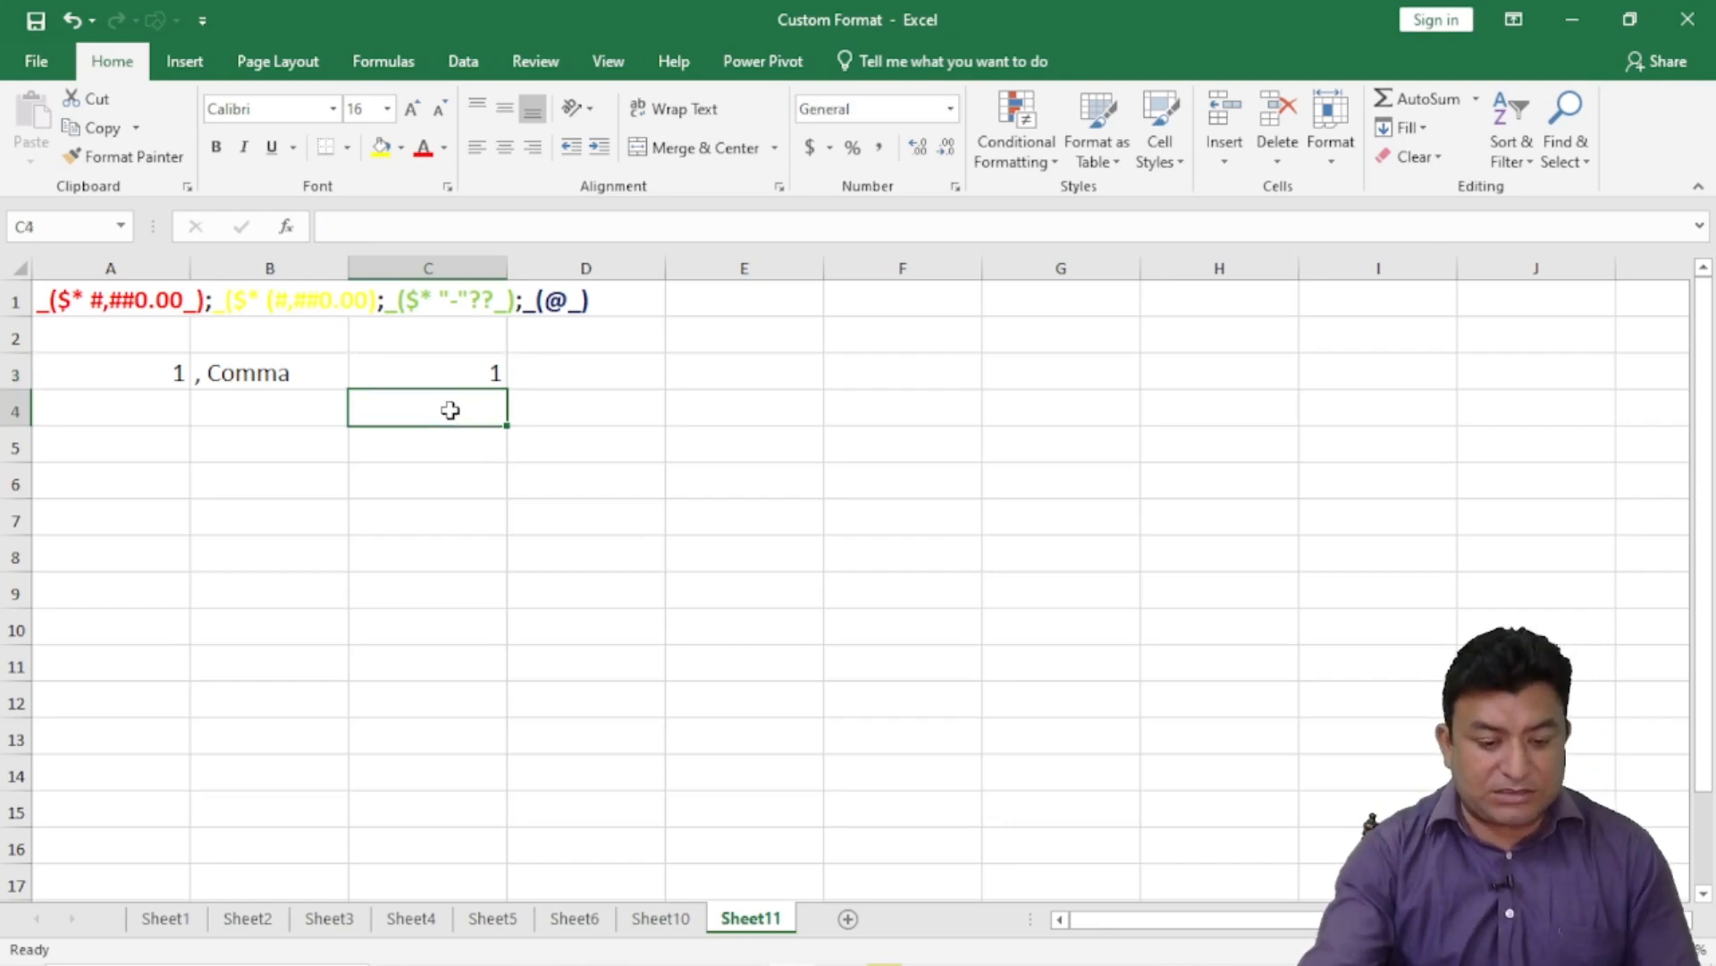
type("1000")
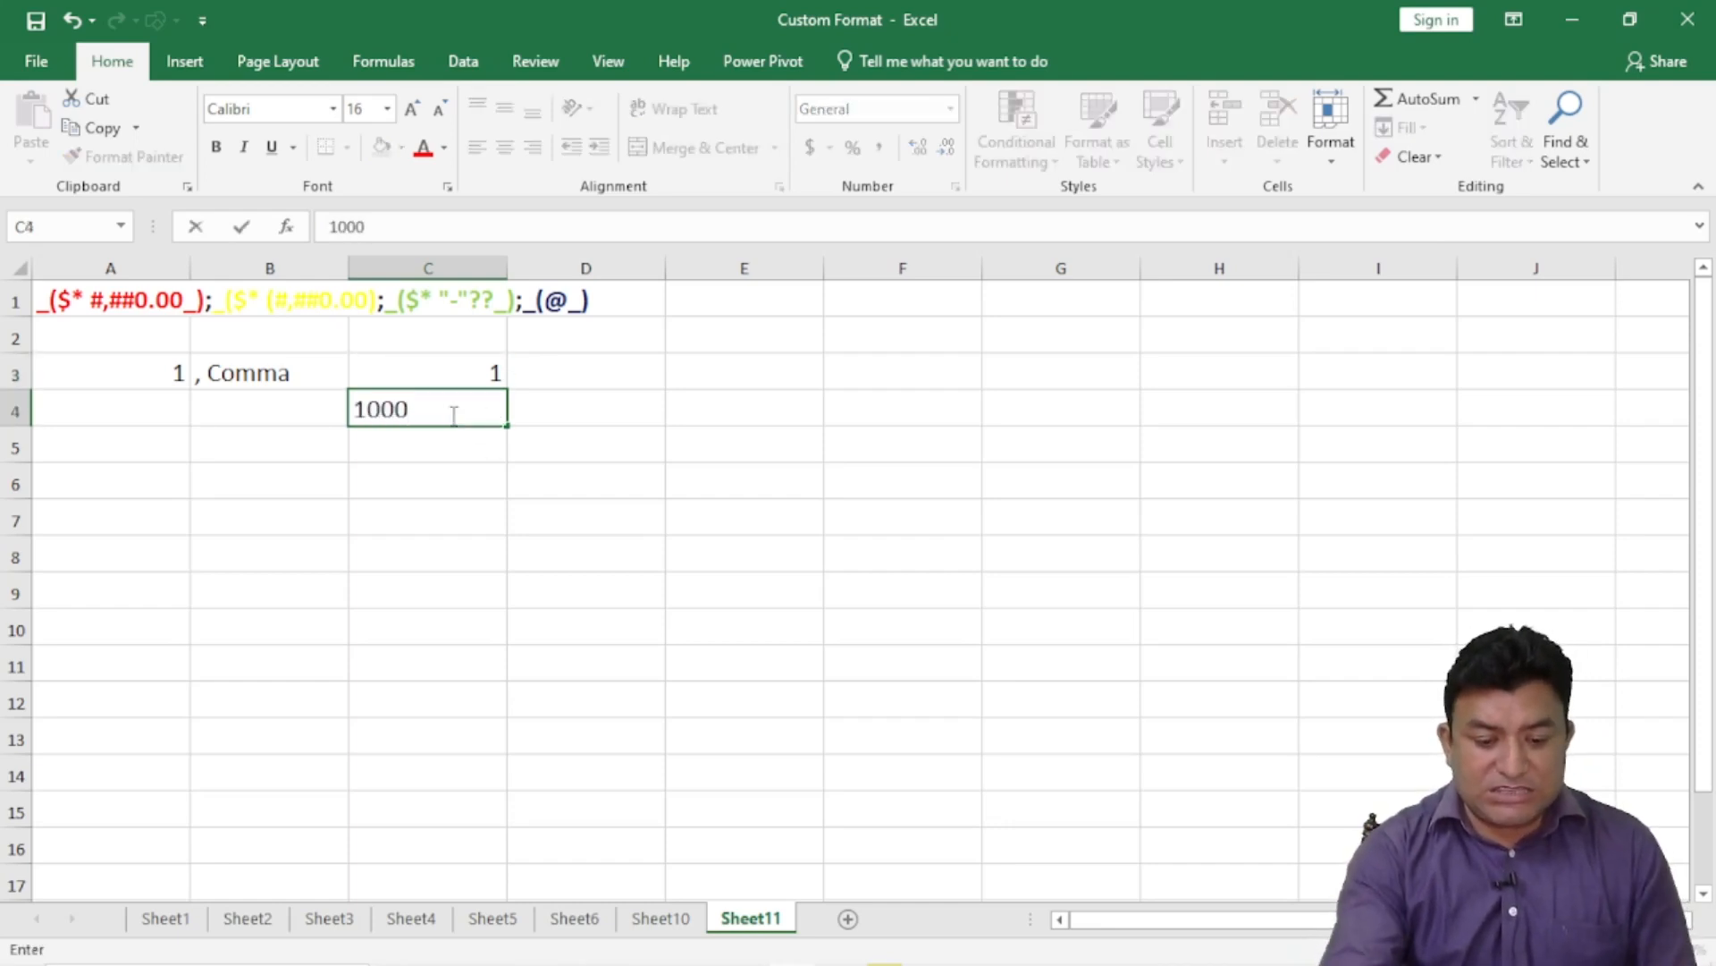
type("000")
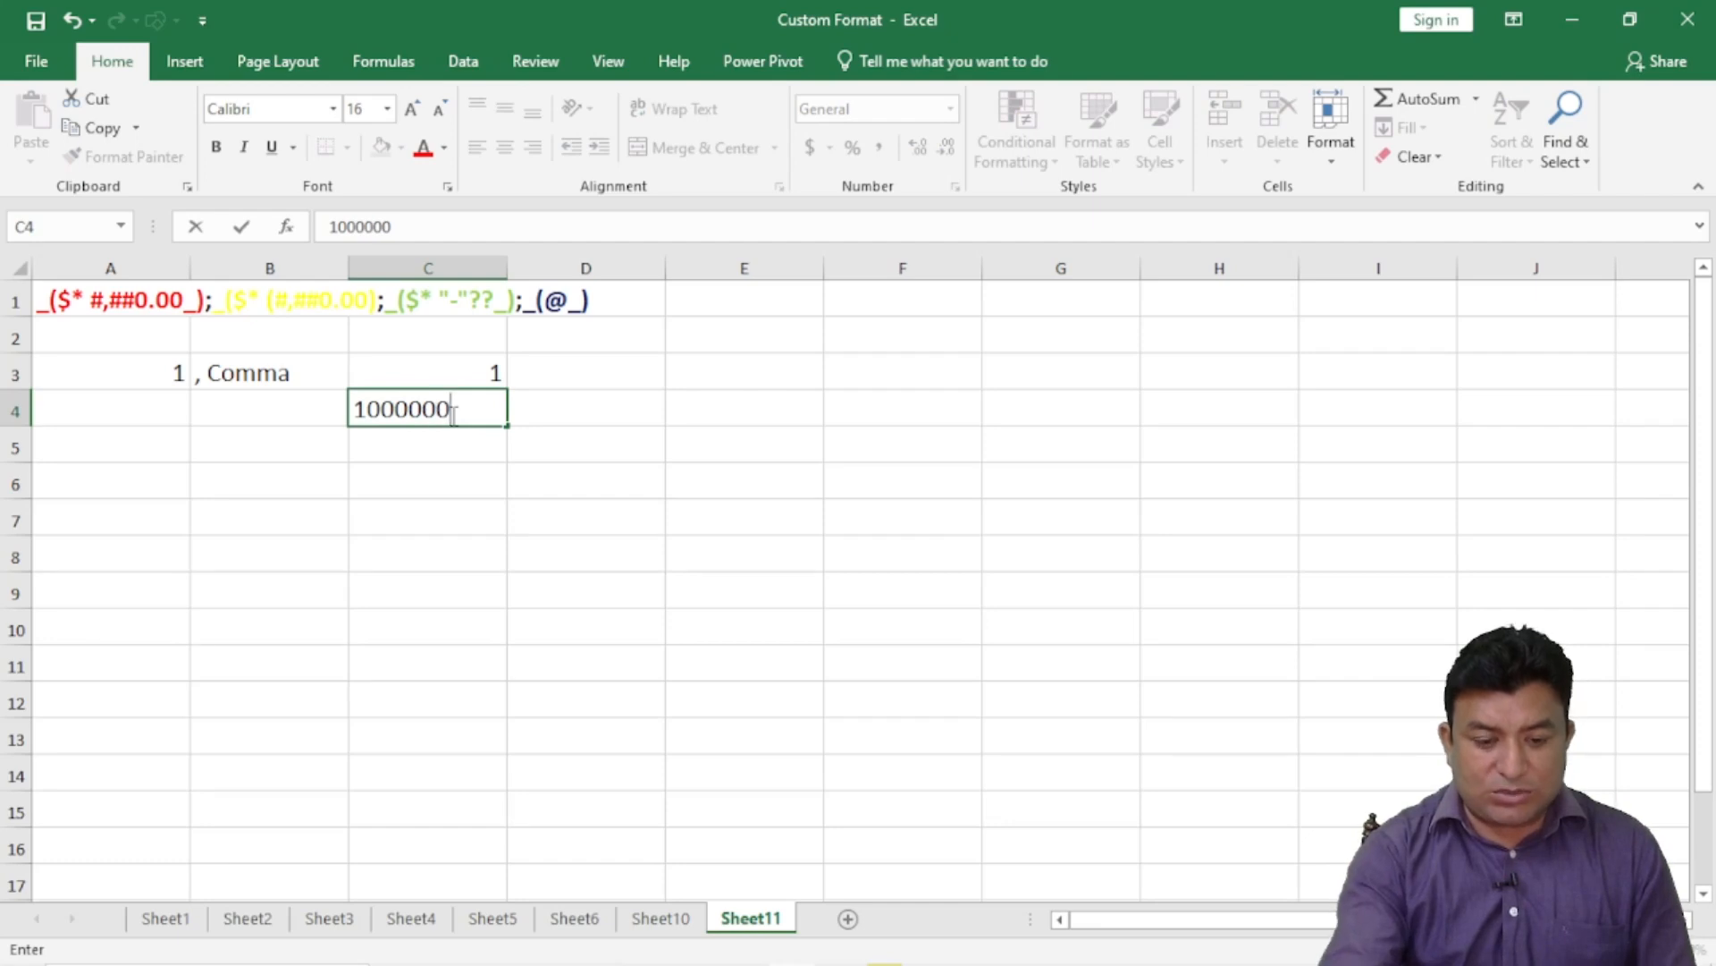
left_click_drag(450, 410, 409, 411)
key("Return")
left_click(449, 411)
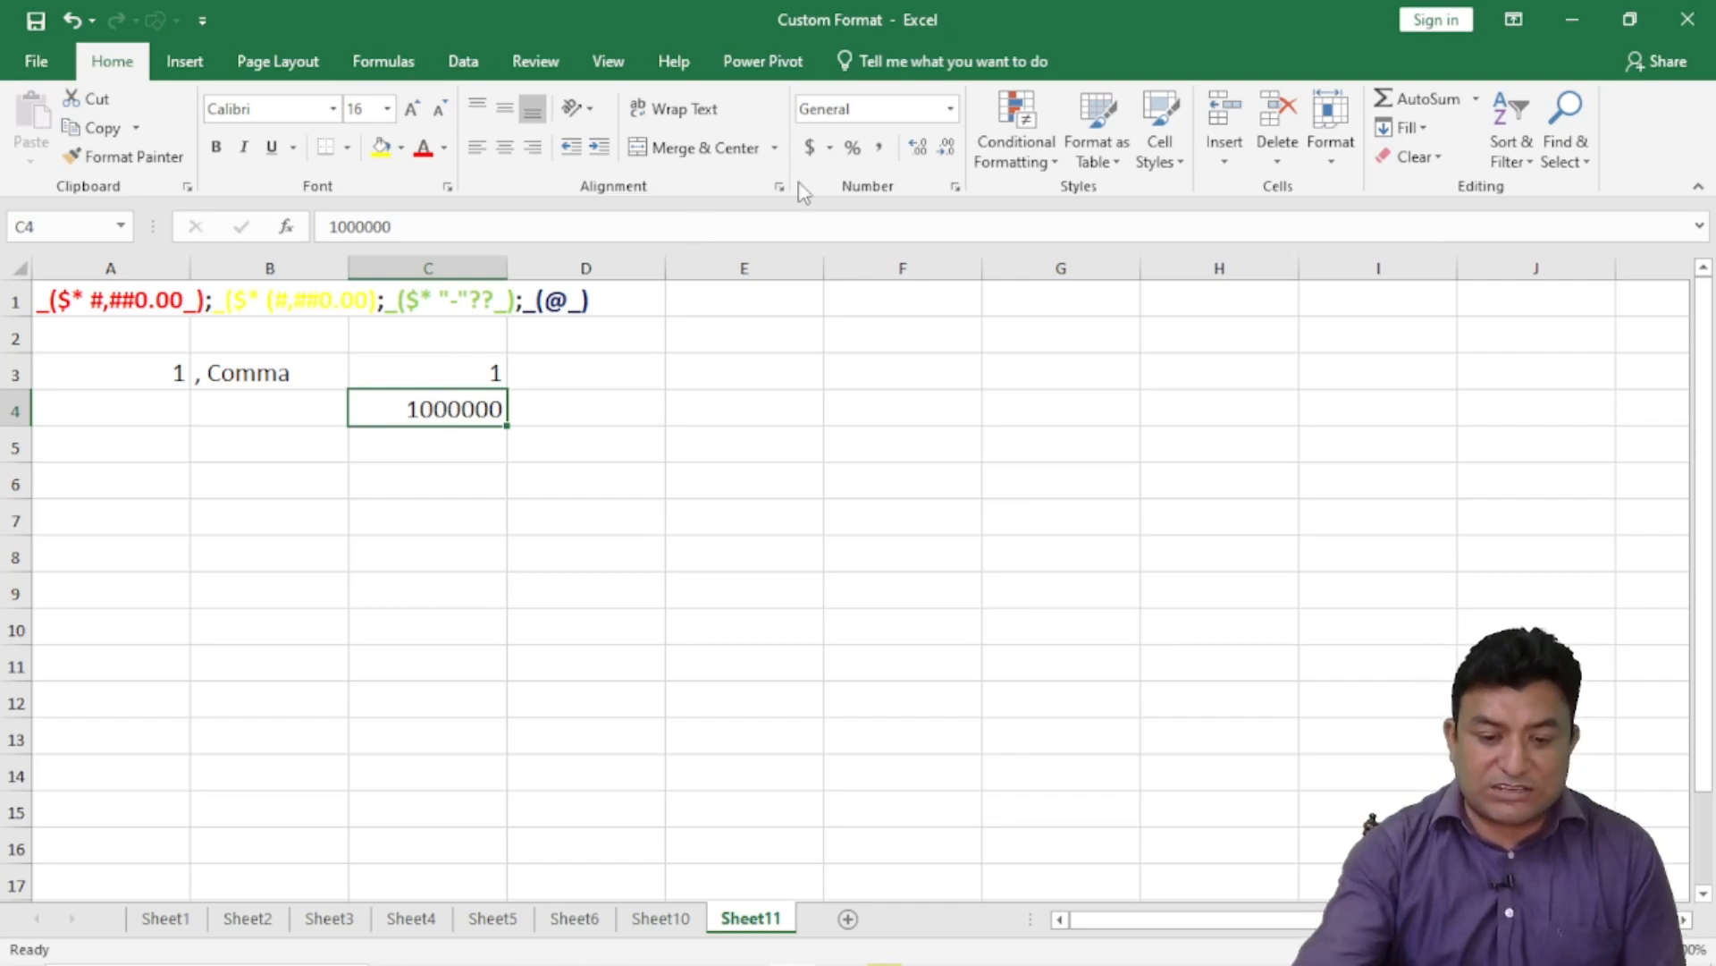
- Give C4 the custom format #,, so it displays 1
left_click(956, 187)
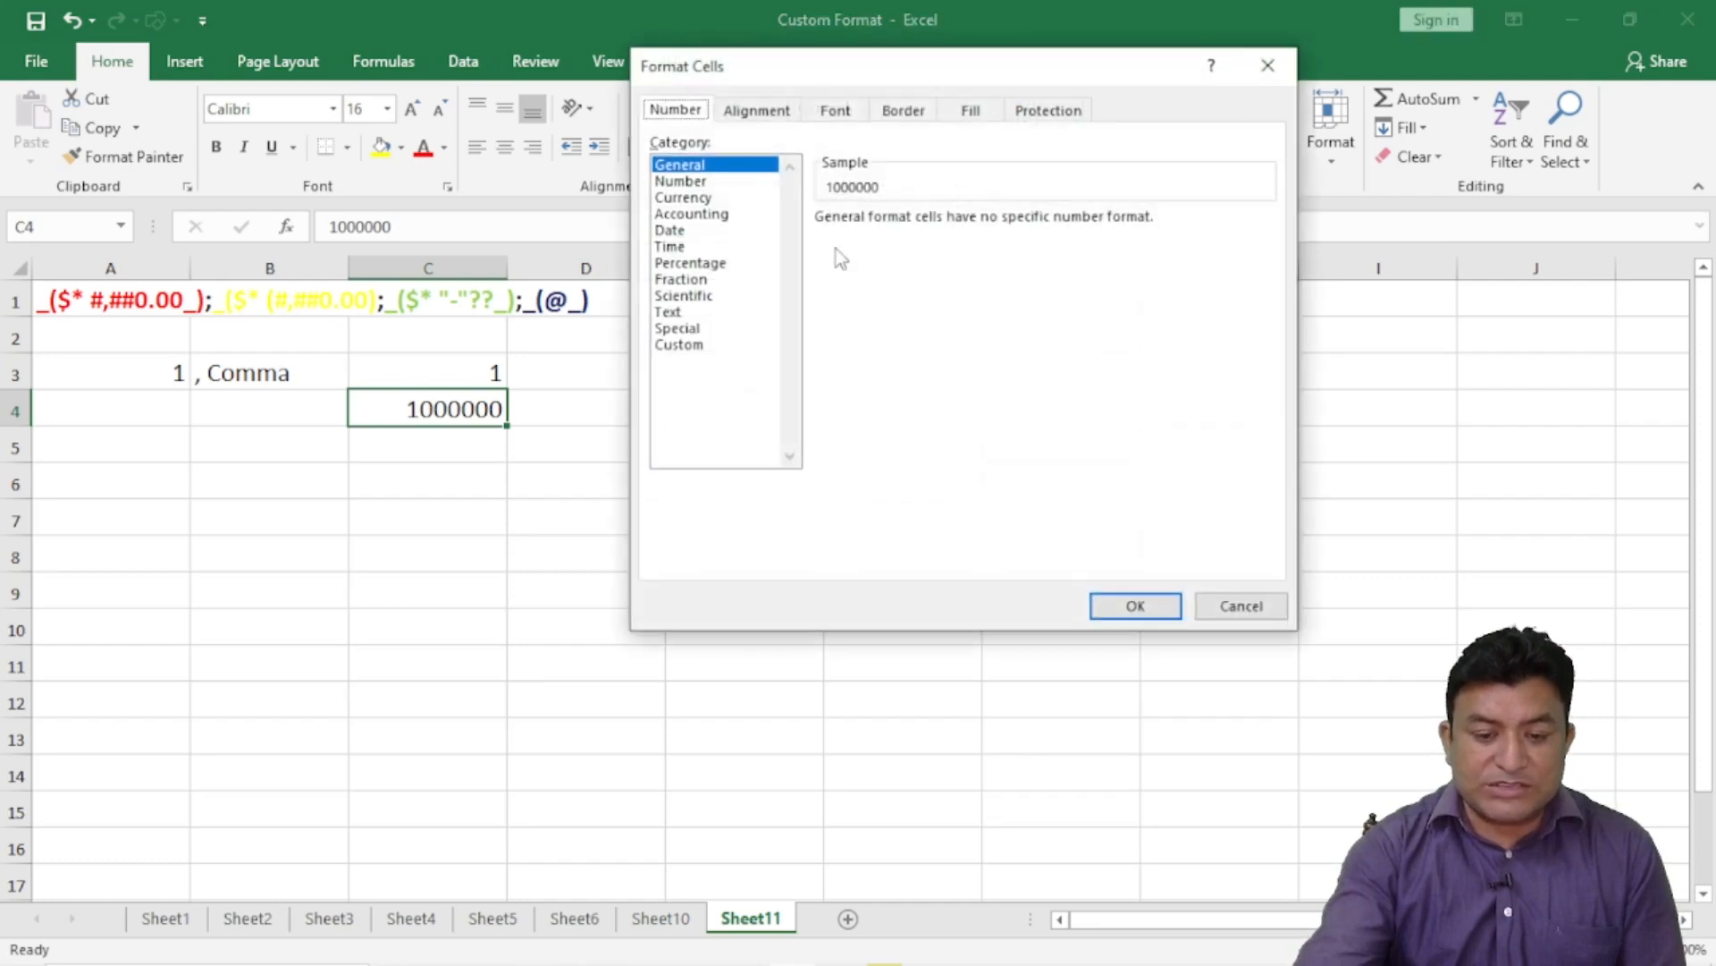
left_click(682, 344)
left_click(897, 240)
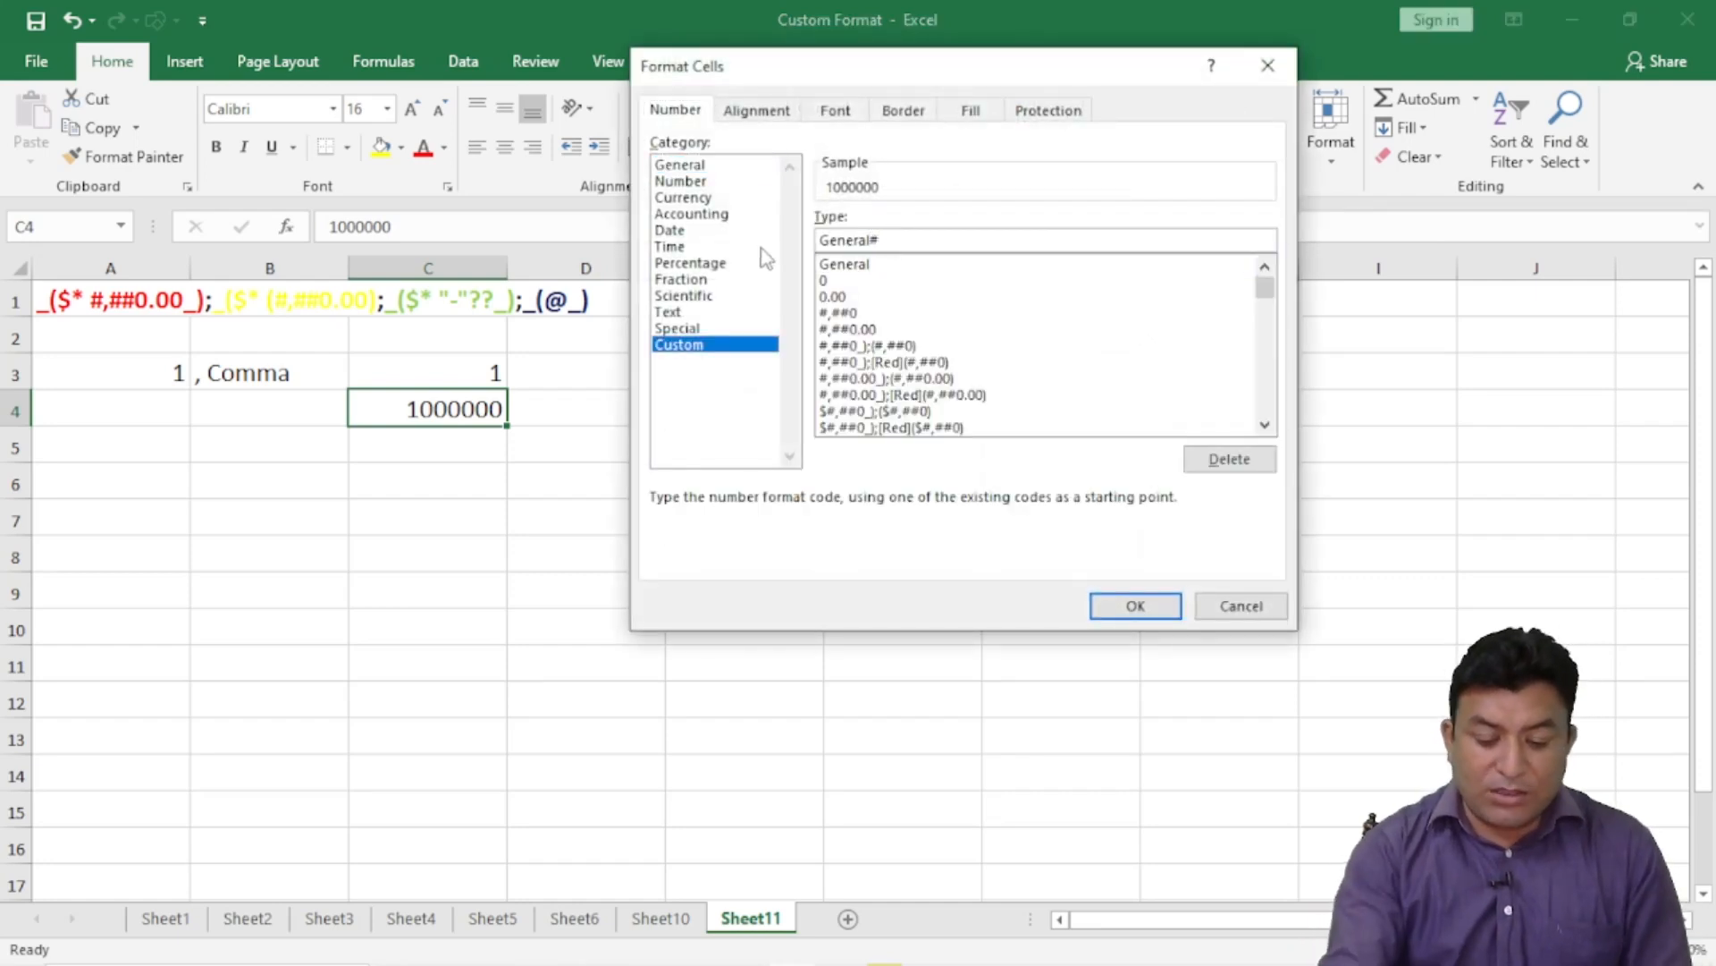
key("BackSpace")
key("BackSpace")
key("BackSpace")
key("BackSpace")
key("BackSpace")
key("BackSpace")
key("BackSpace")
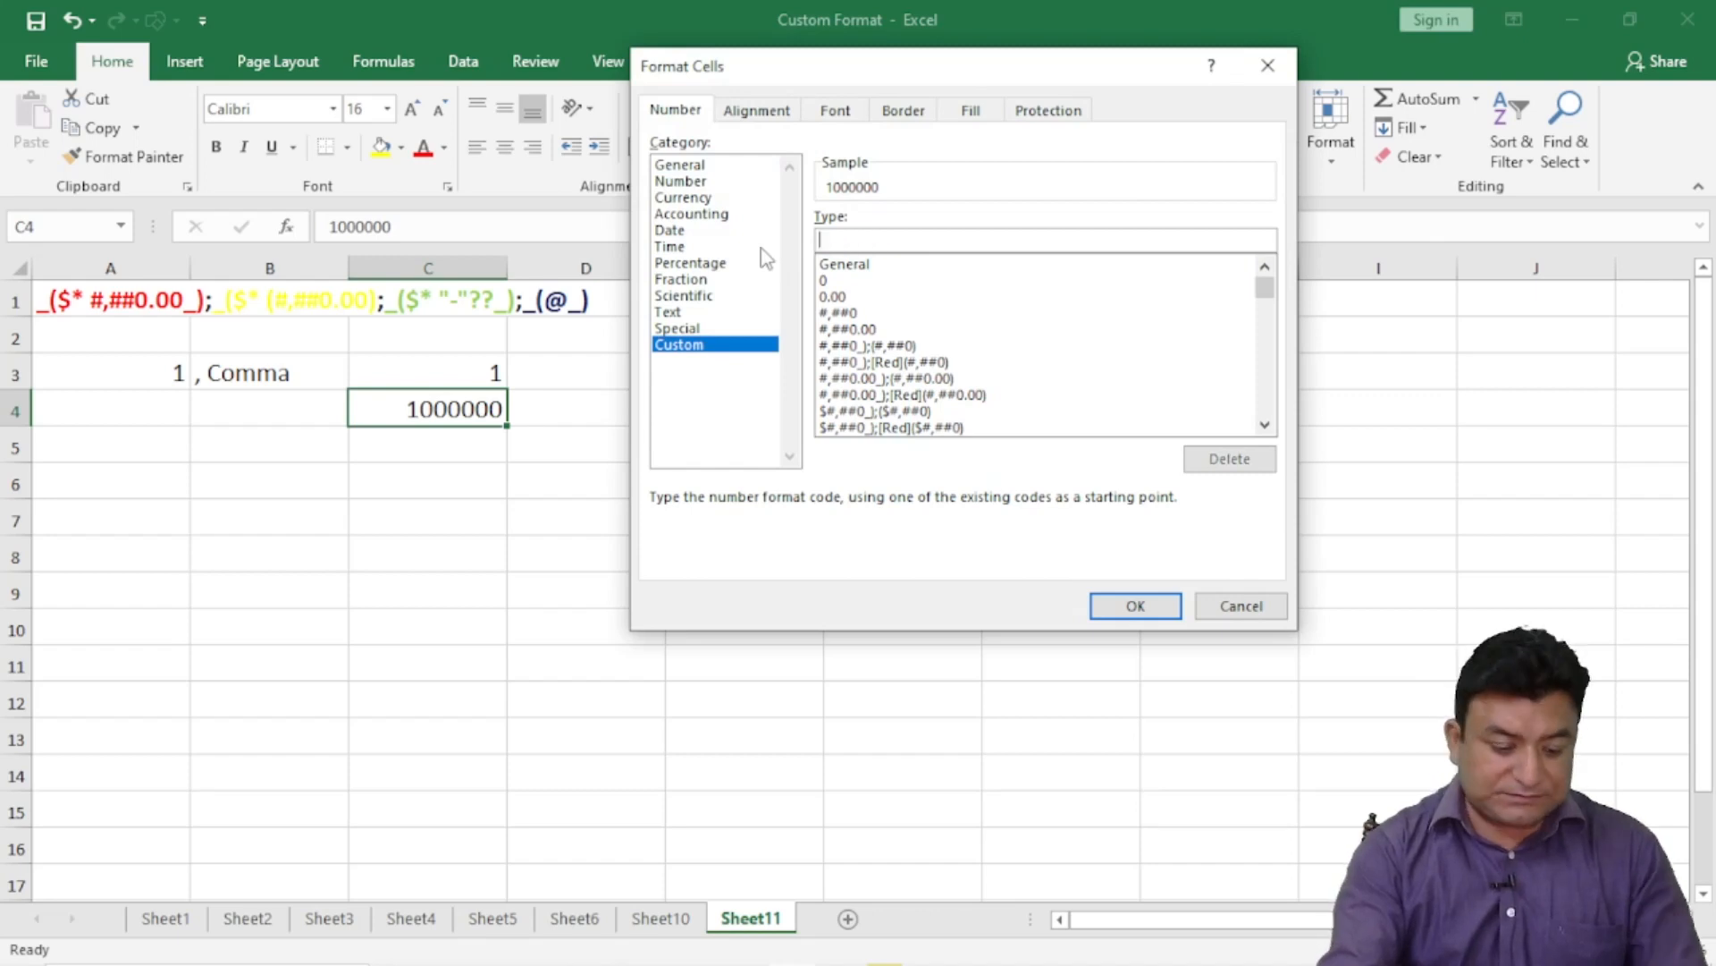
type("#,,")
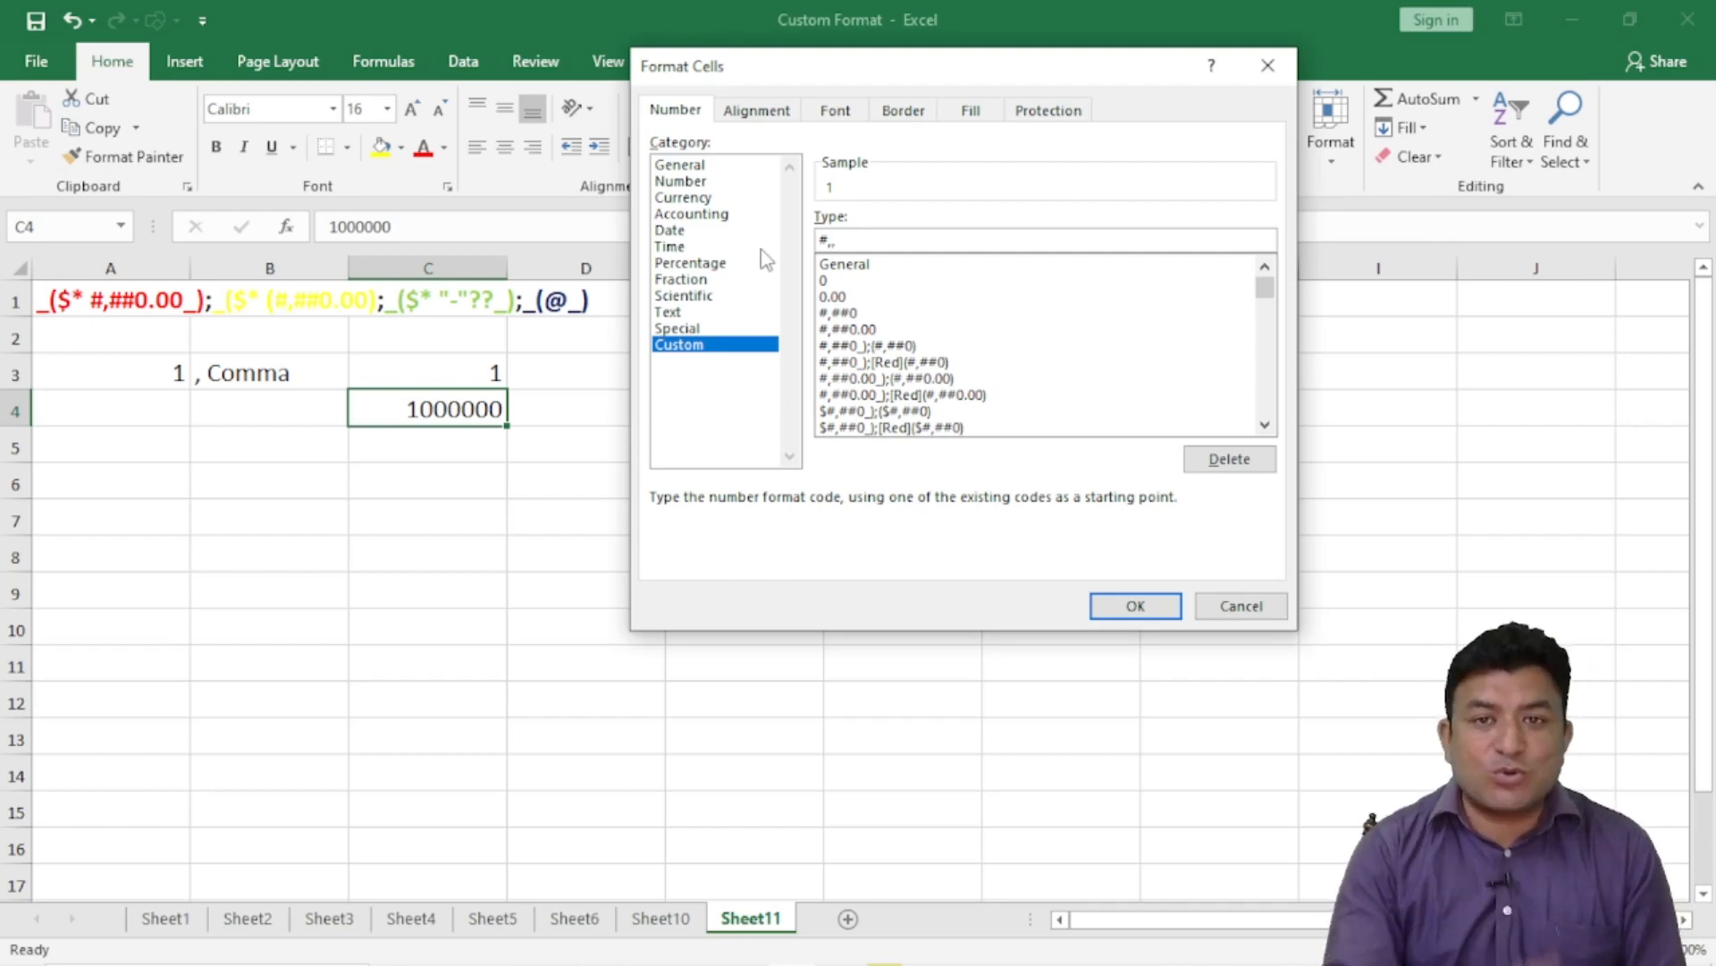
left_click(1118, 608)
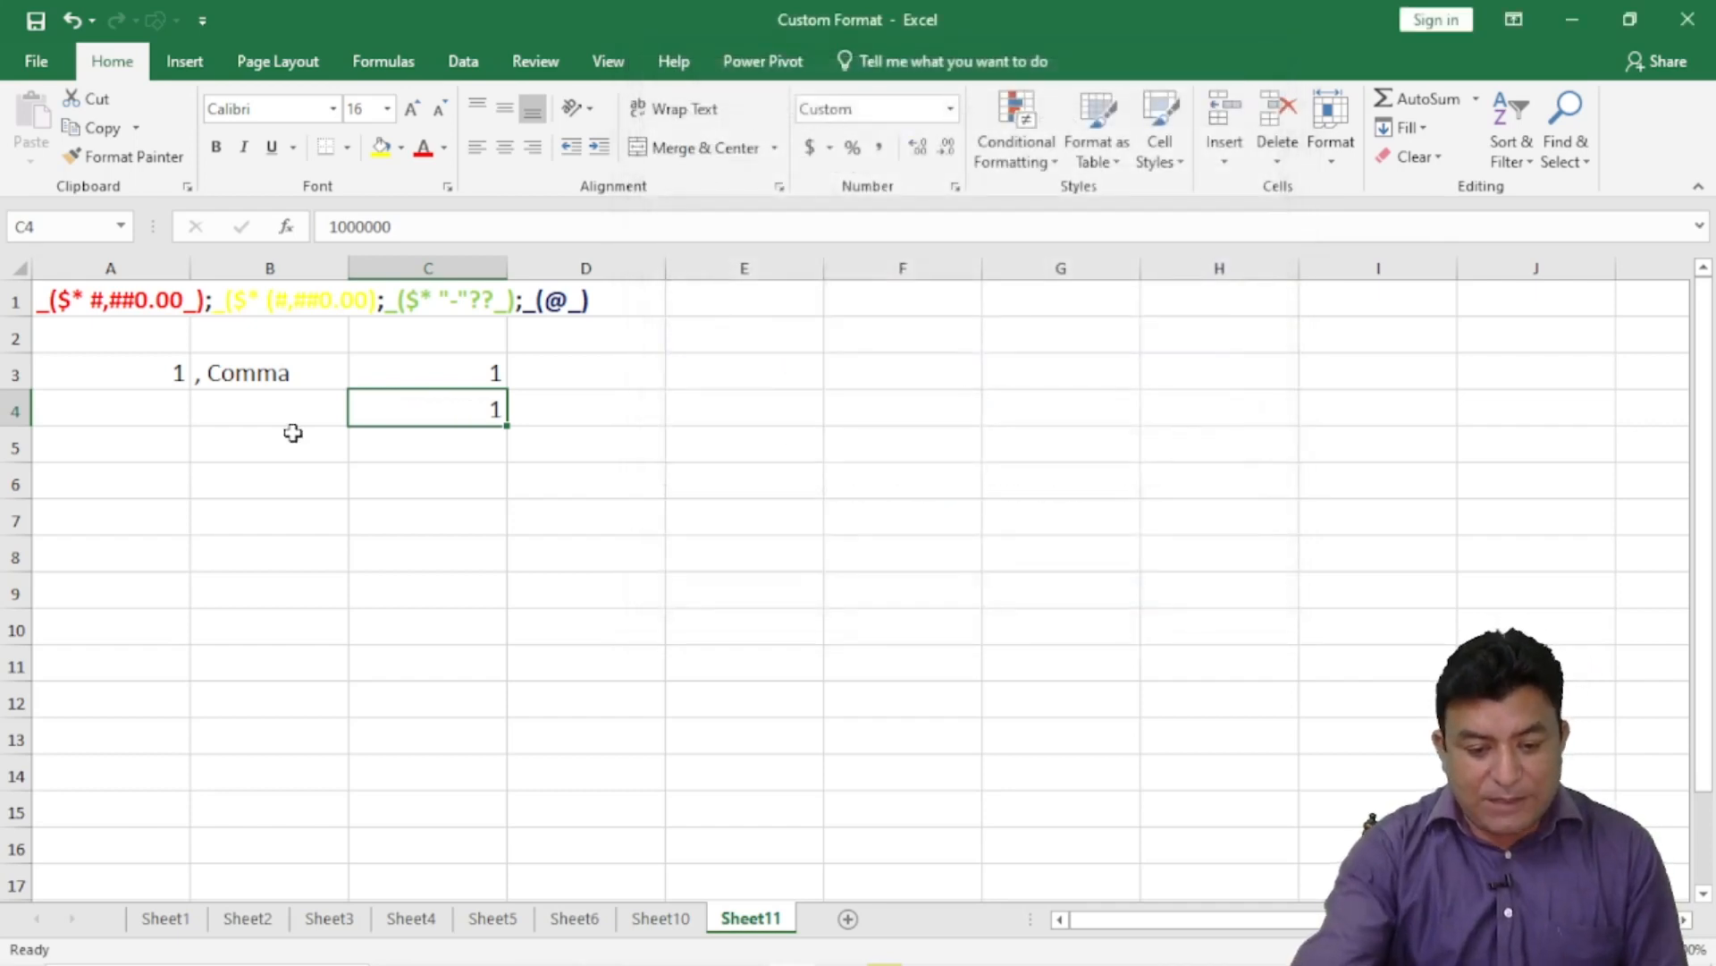
- Check C4's stored value 1000000 in the formula bar, then select C3
left_click(383, 226)
left_click_drag(383, 227, 326, 226)
key("Return")
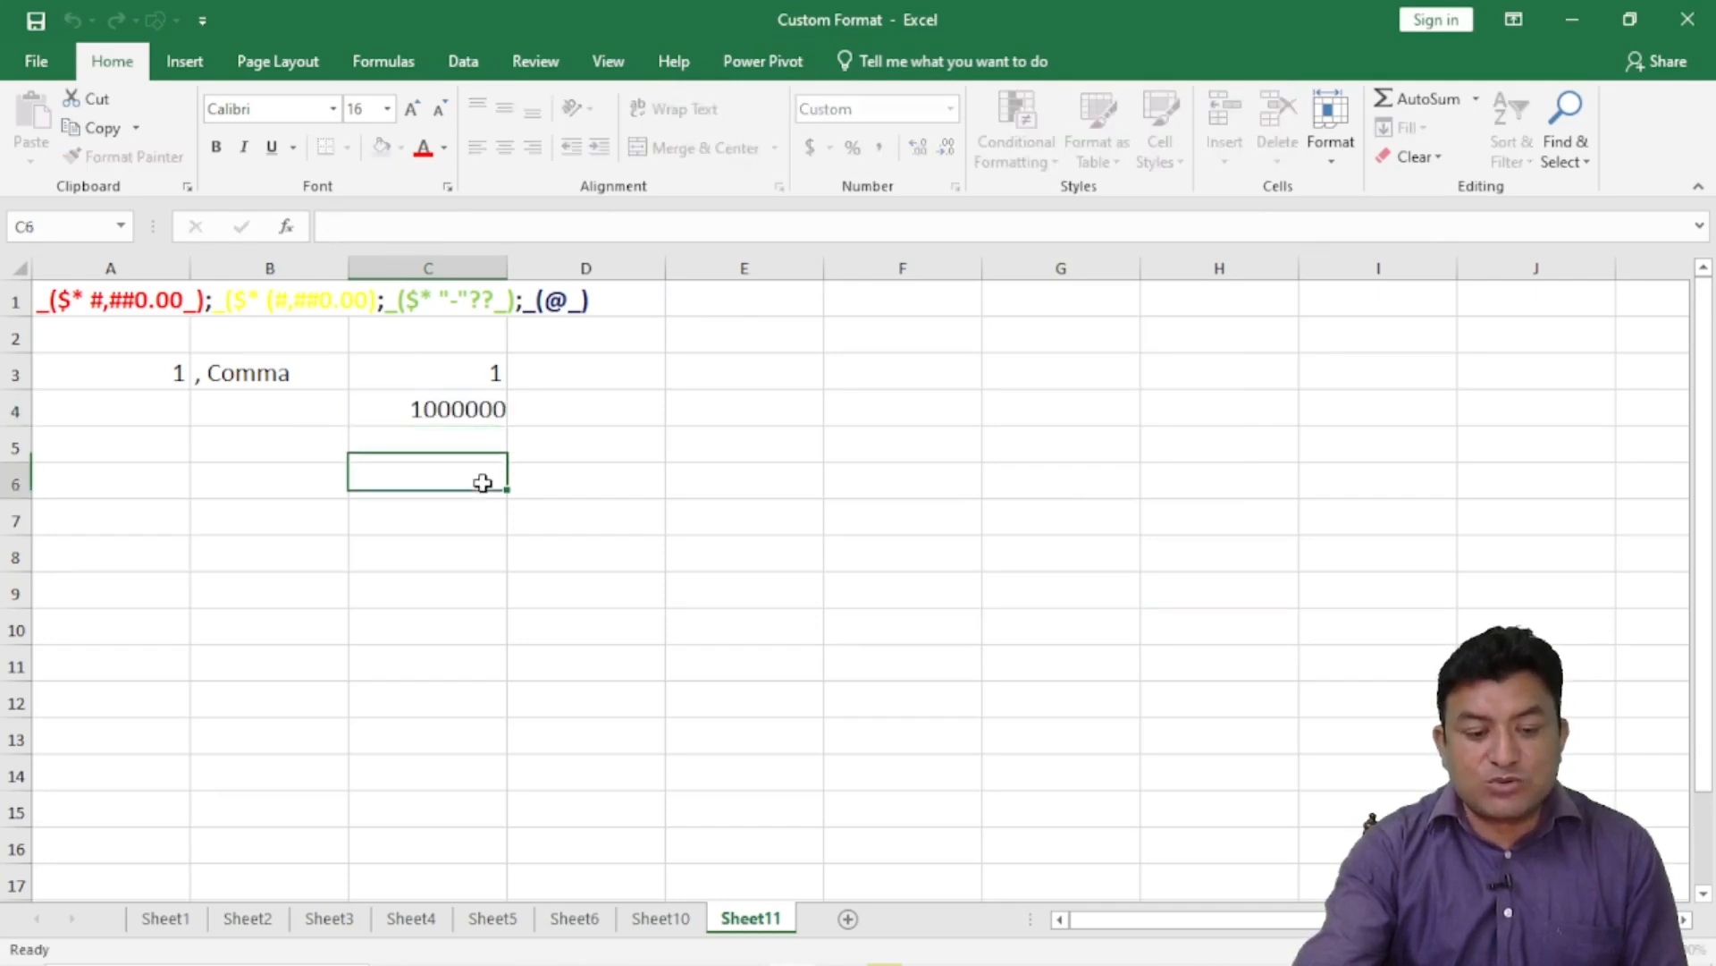
left_click(456, 410)
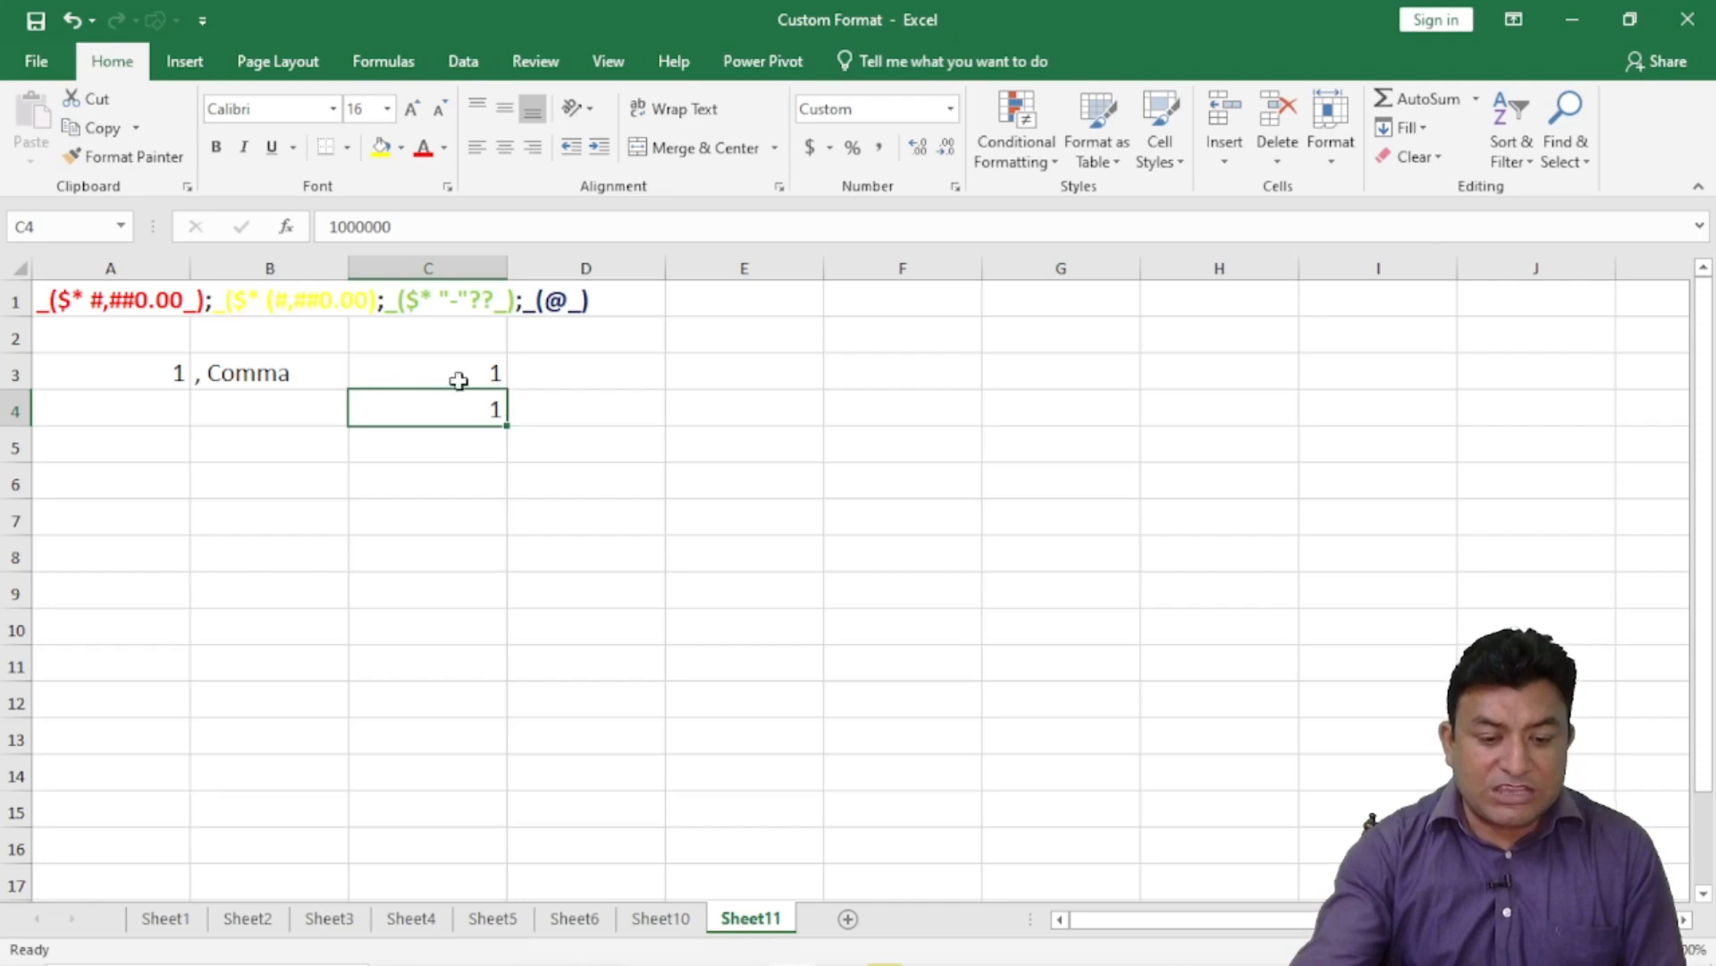
left_click(460, 377)
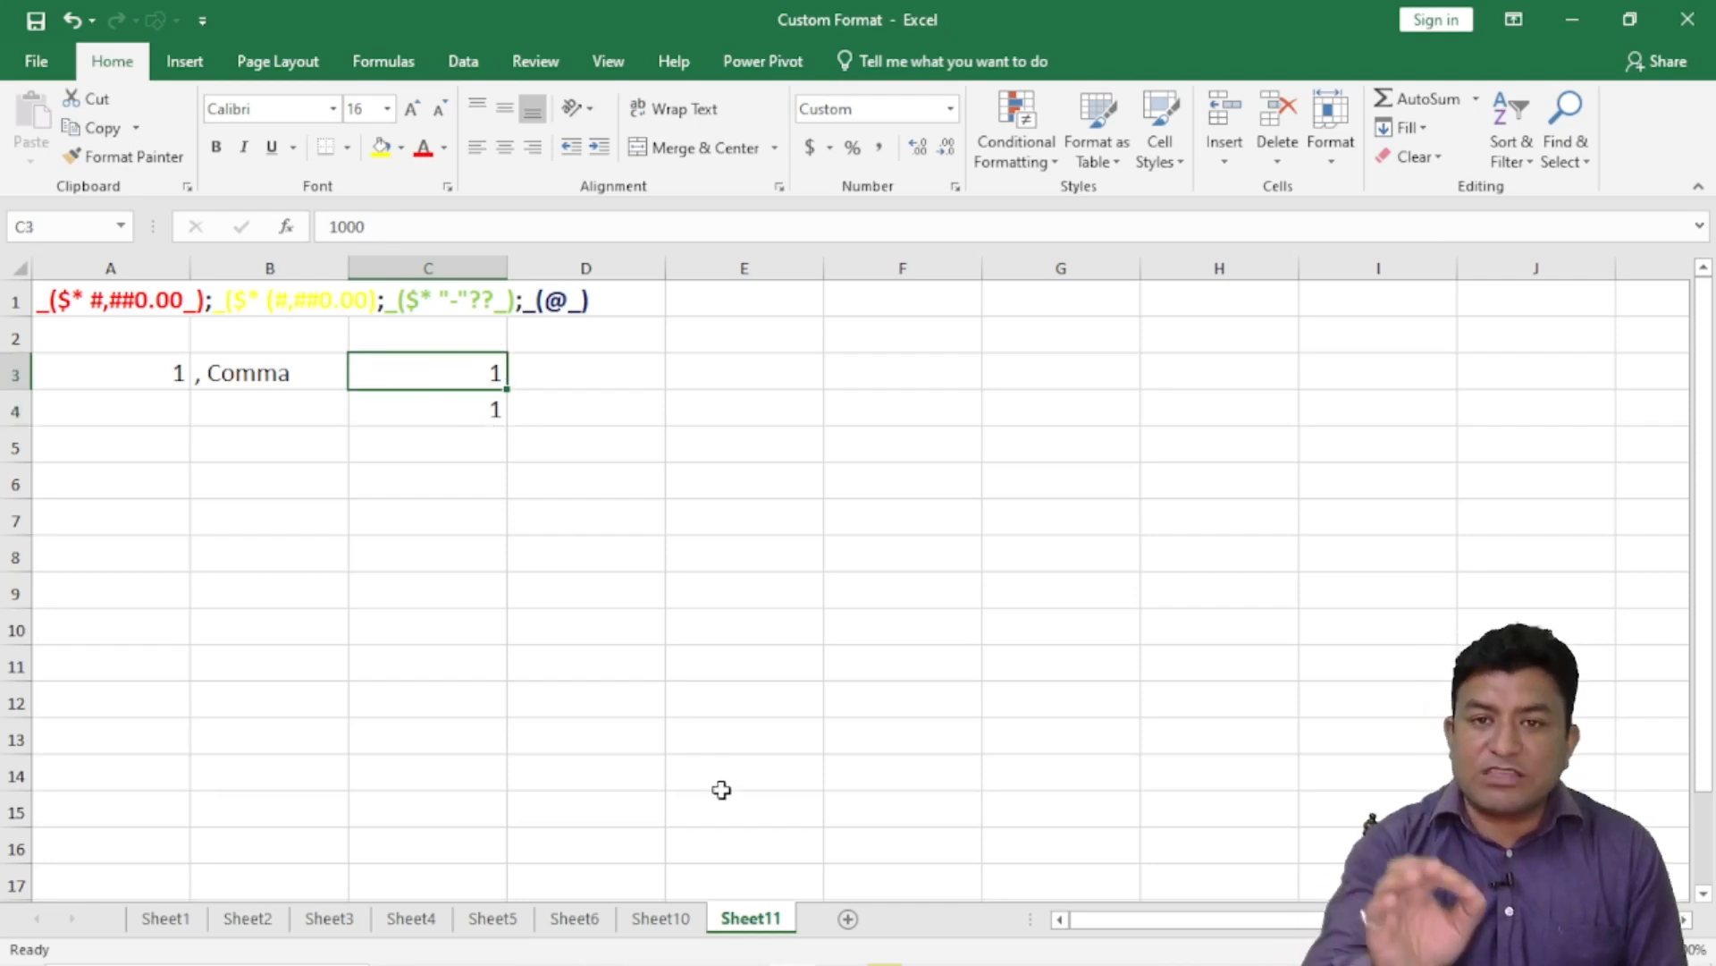
left_click(447, 443)
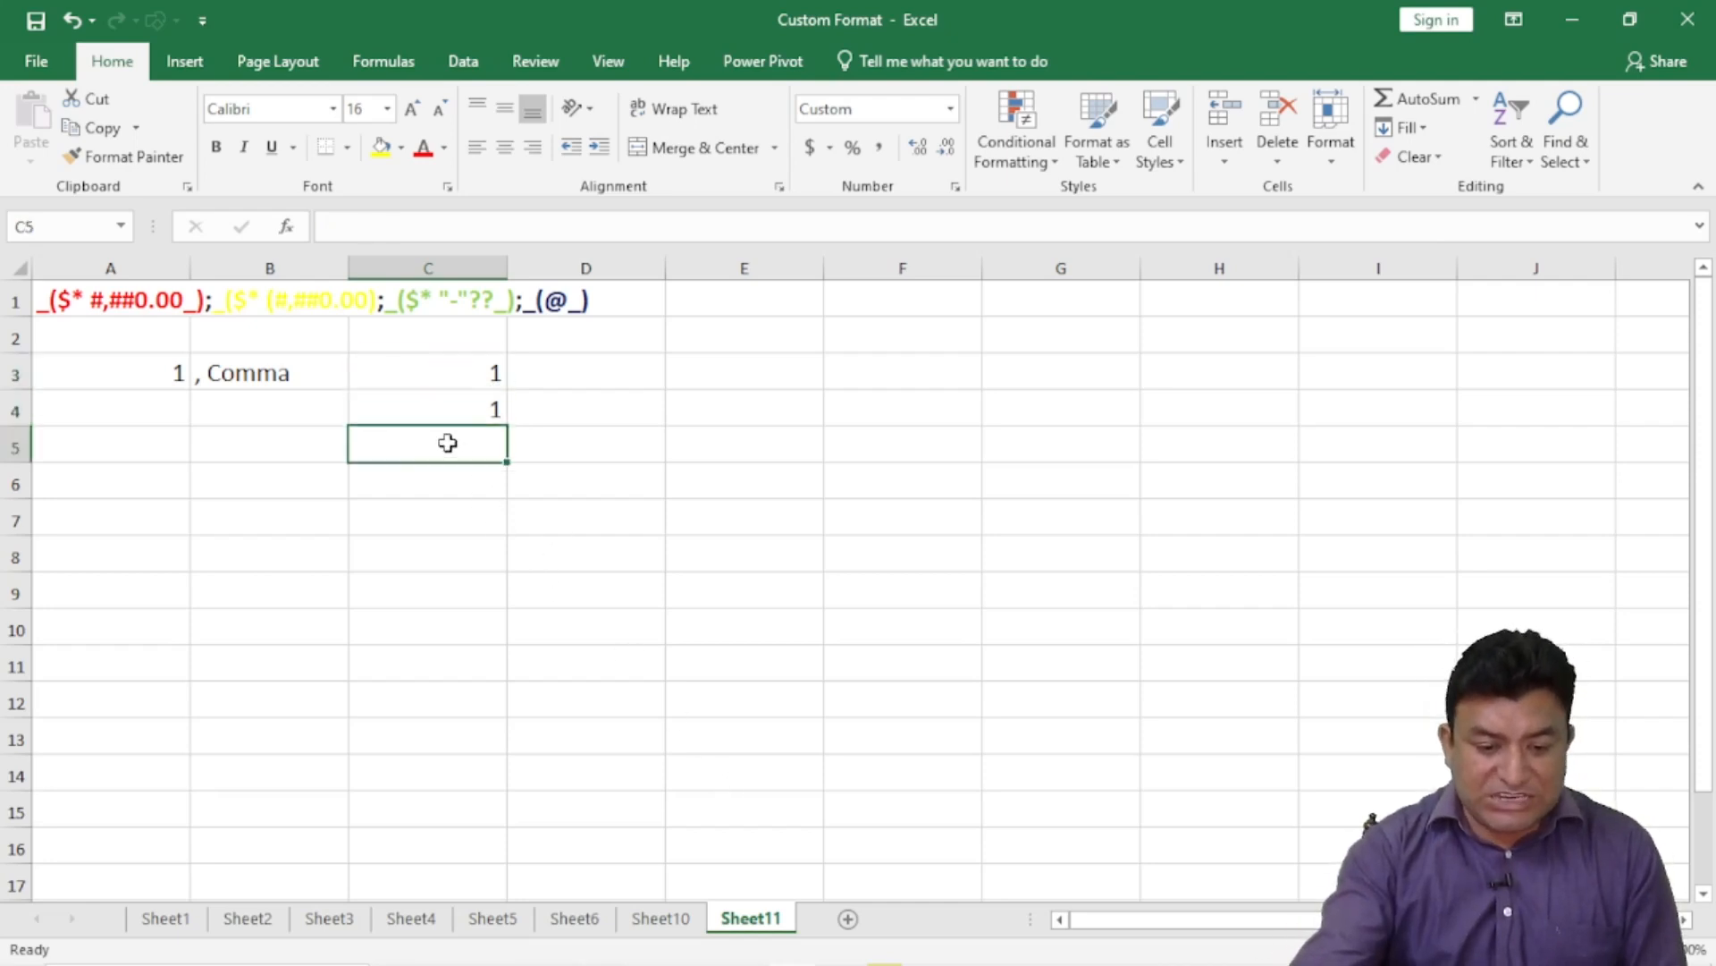
type("1")
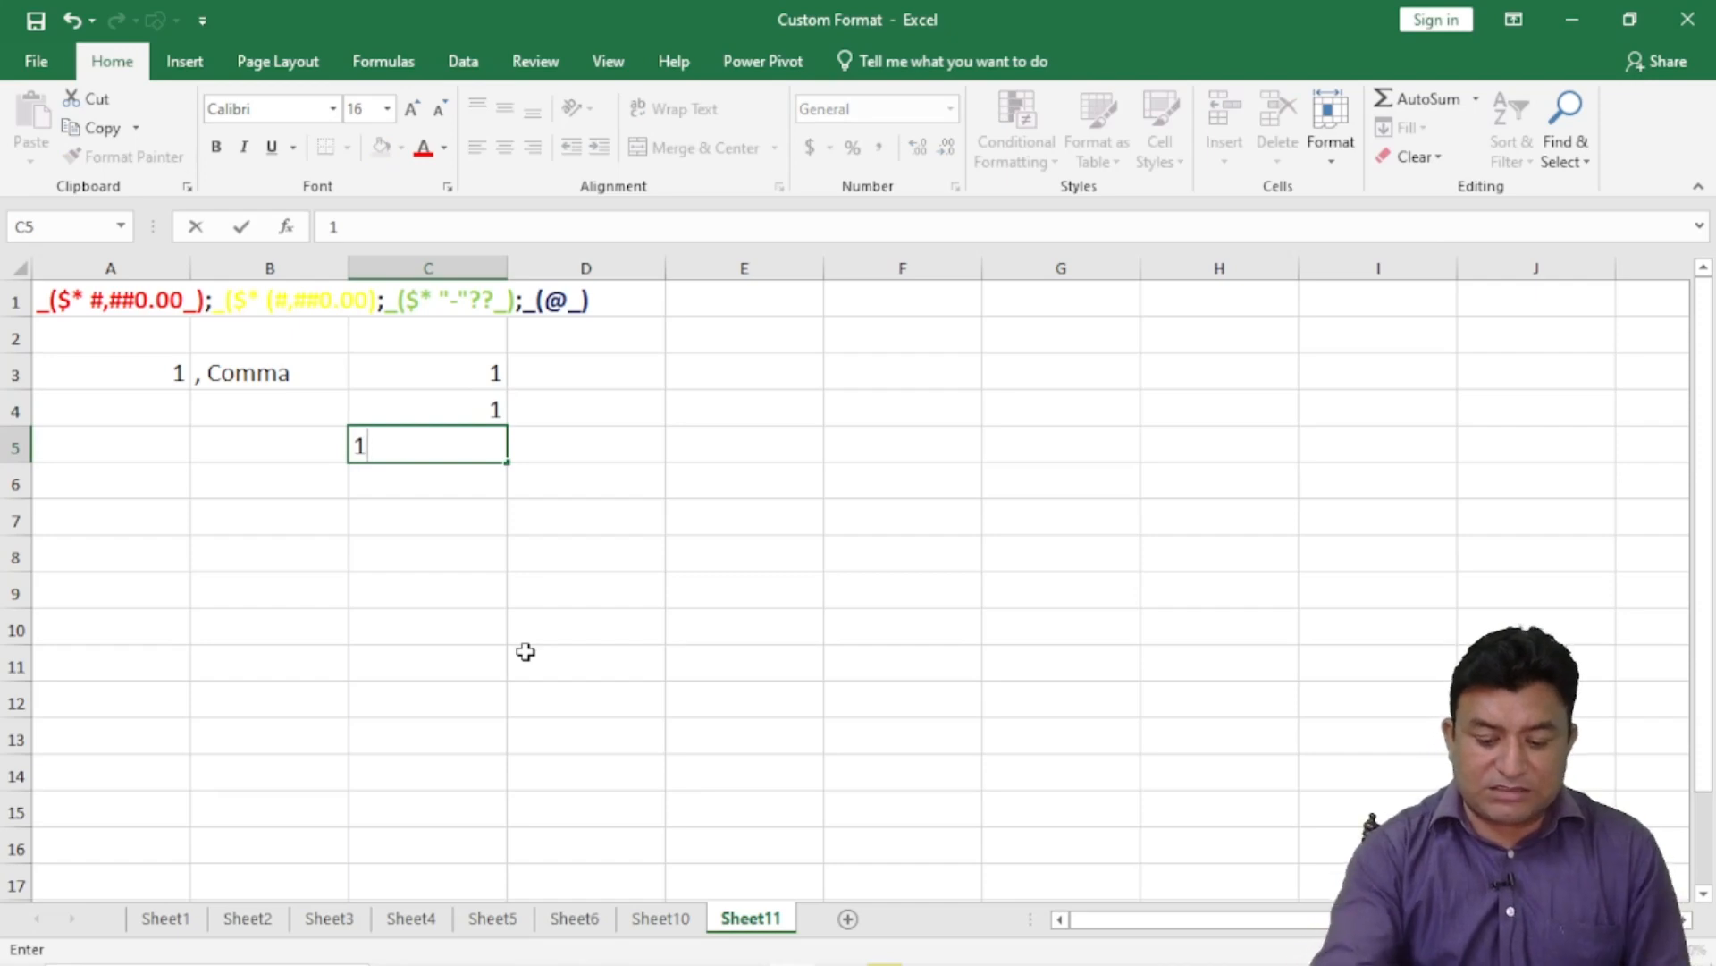
type("000000000")
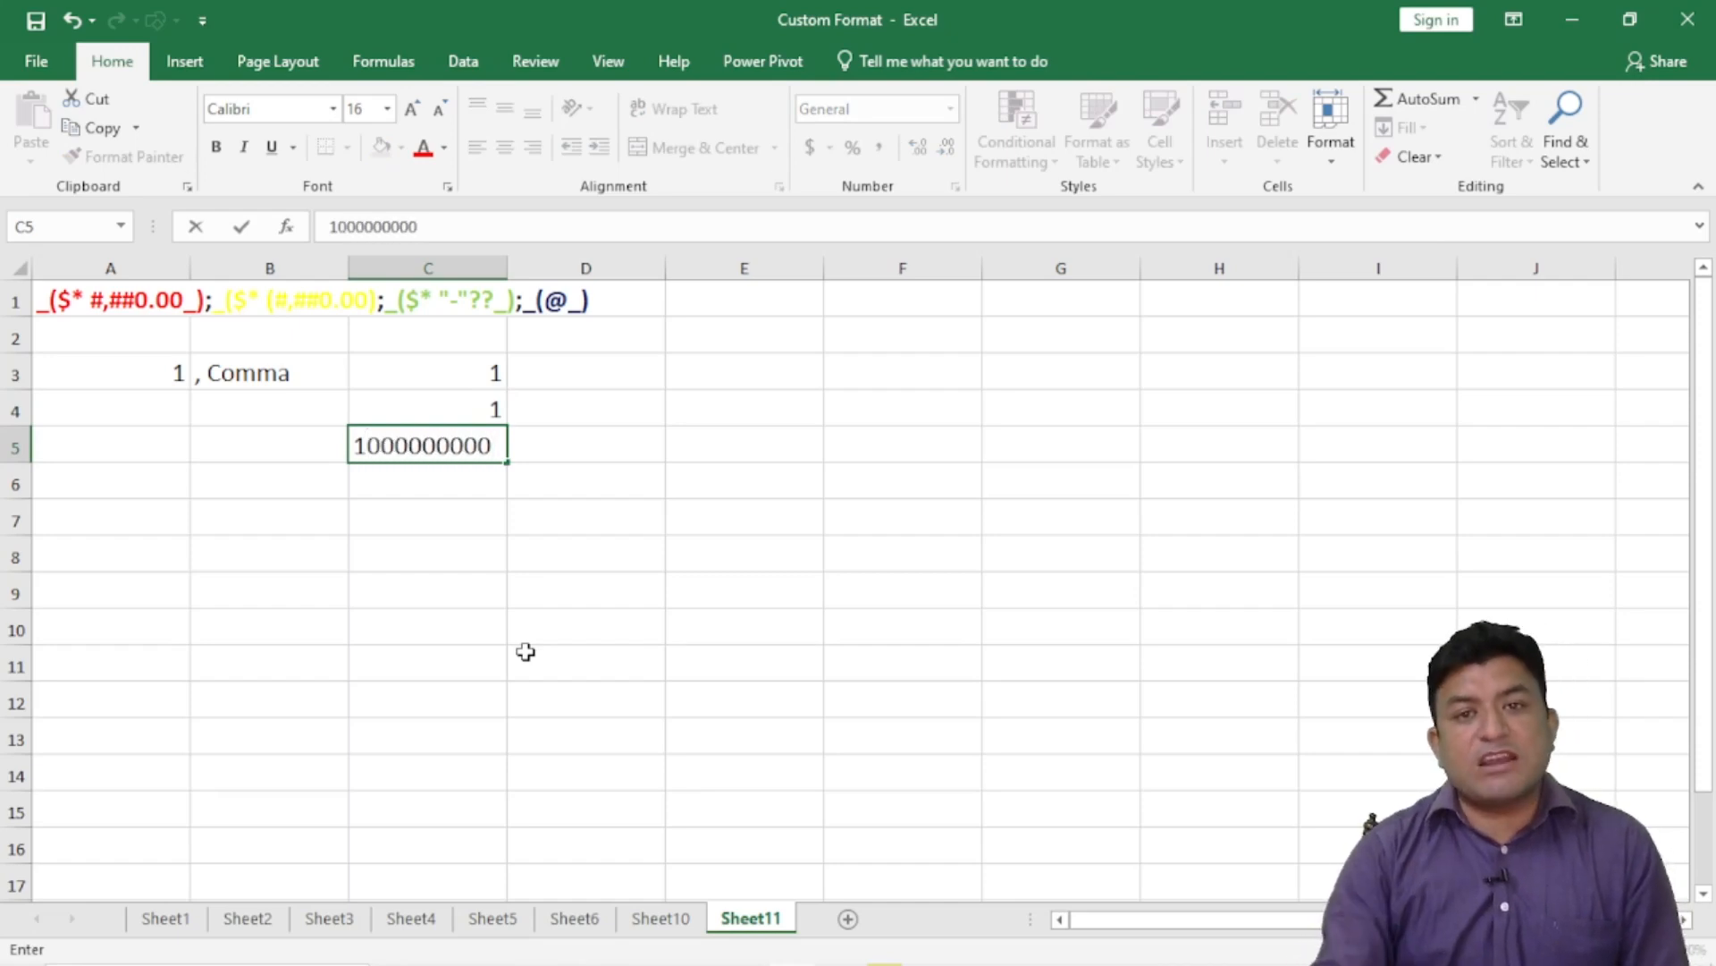
key("Return")
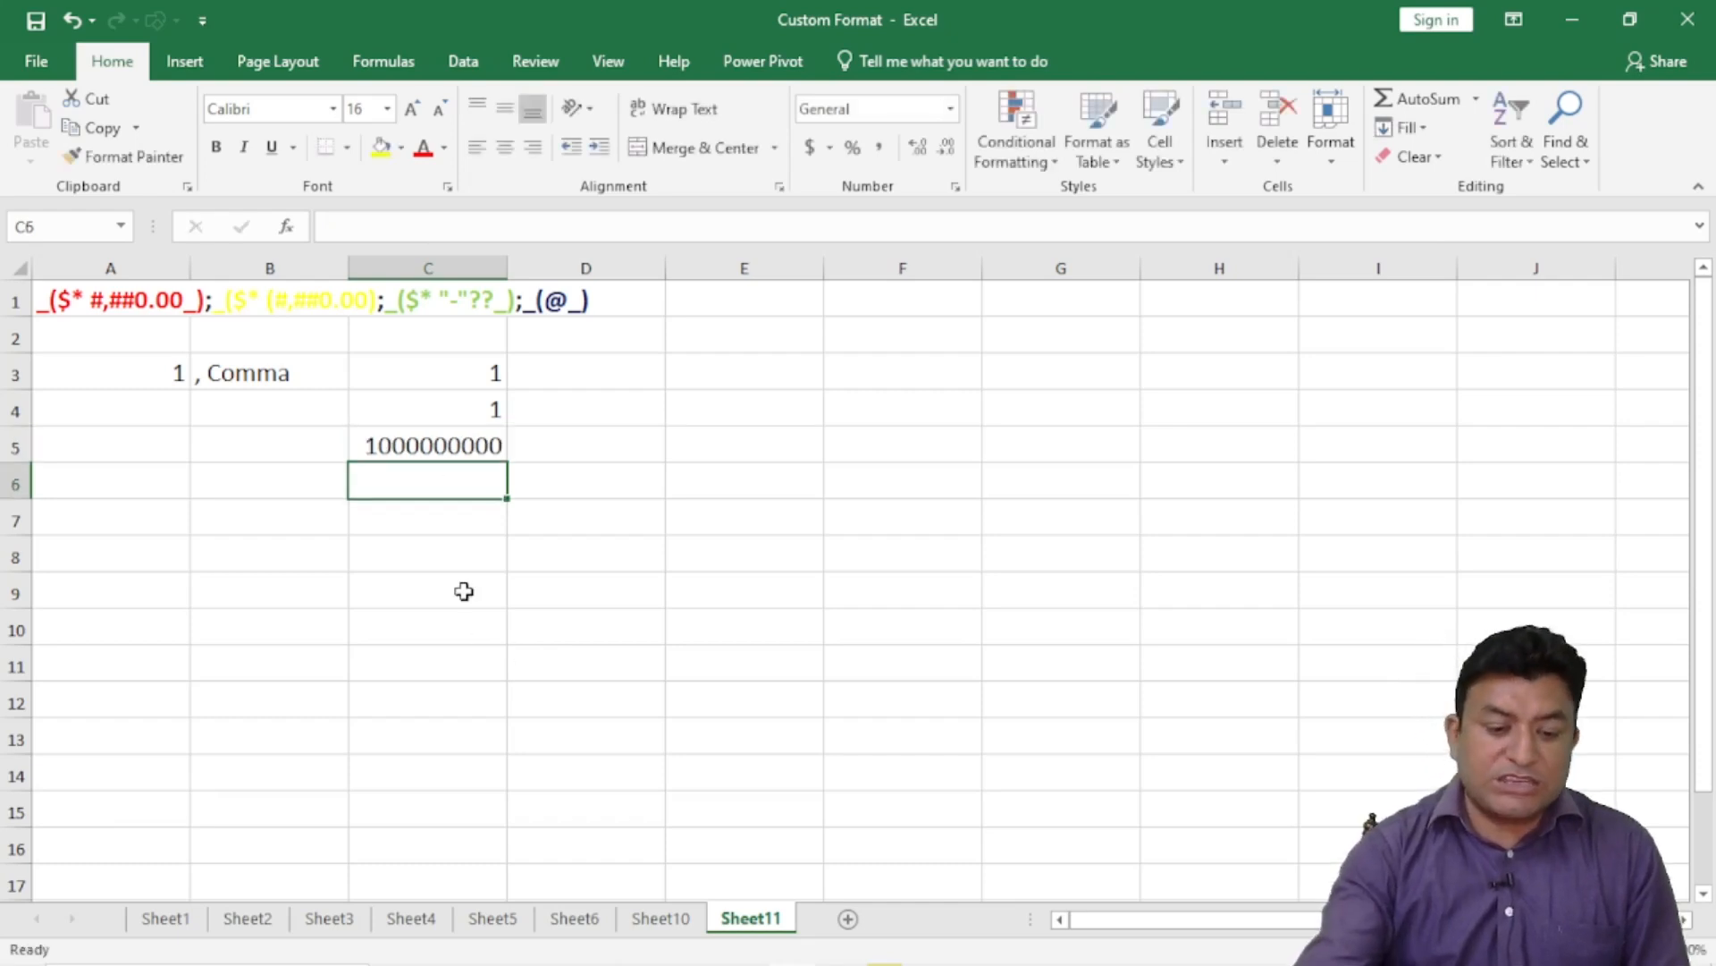
left_click(462, 442)
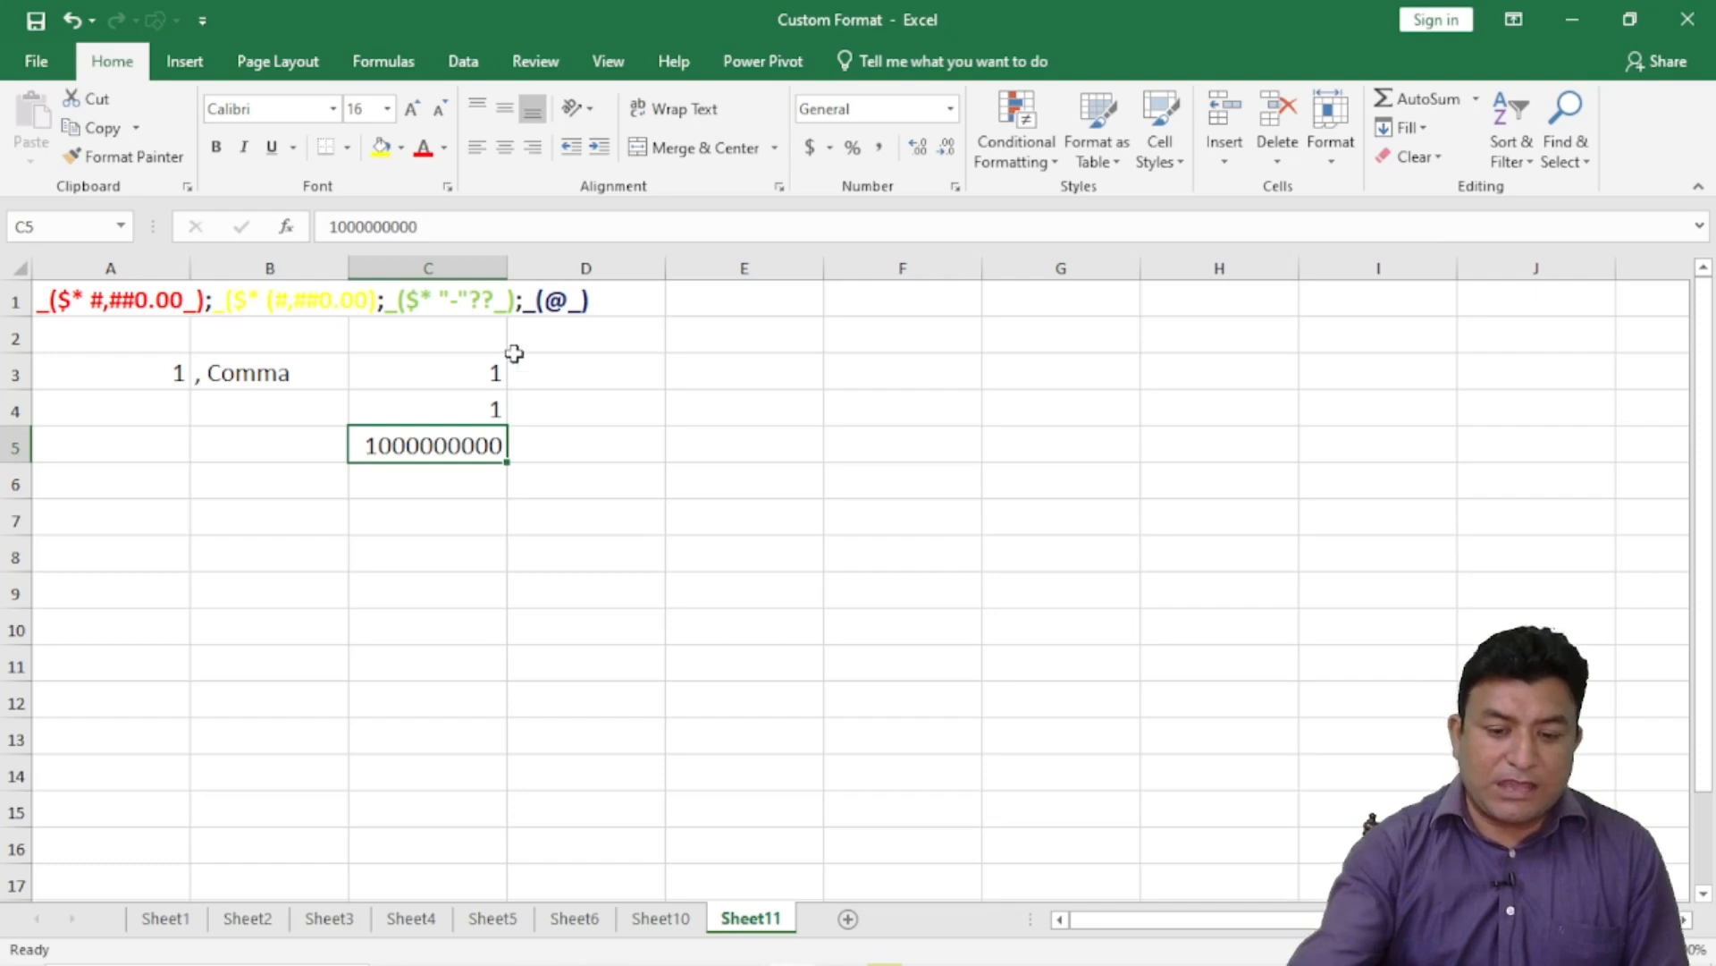
left_click(955, 187)
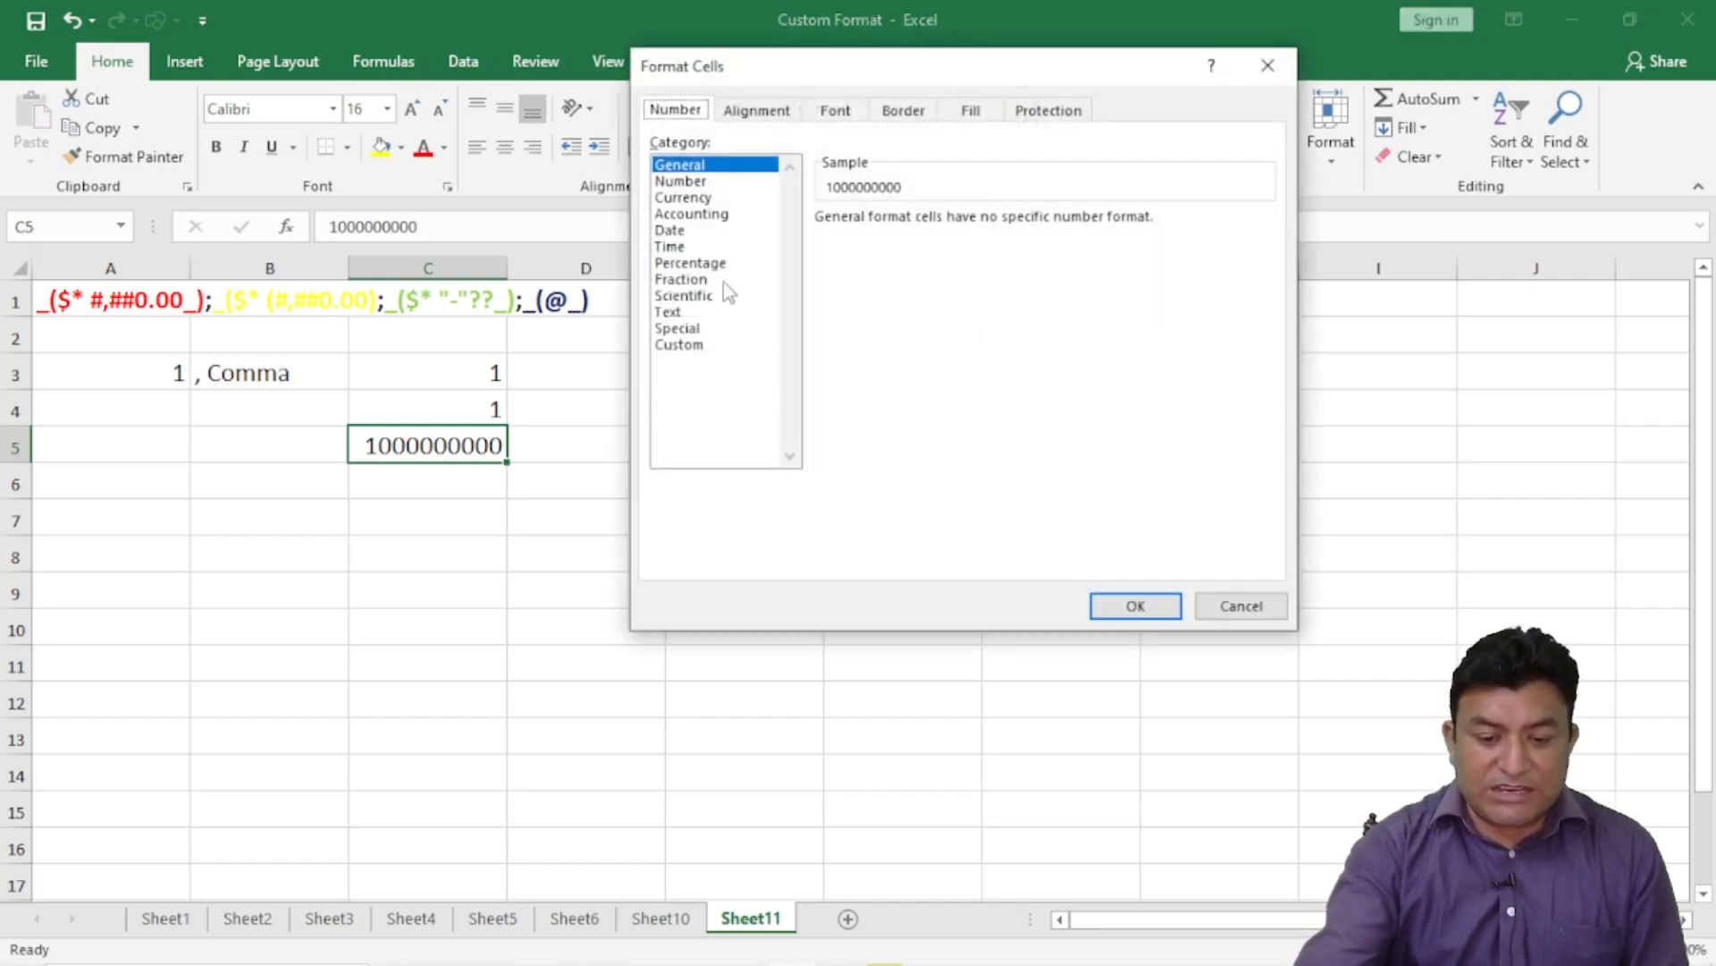
left_click(680, 345)
left_click_drag(872, 240, 759, 242)
type("#")
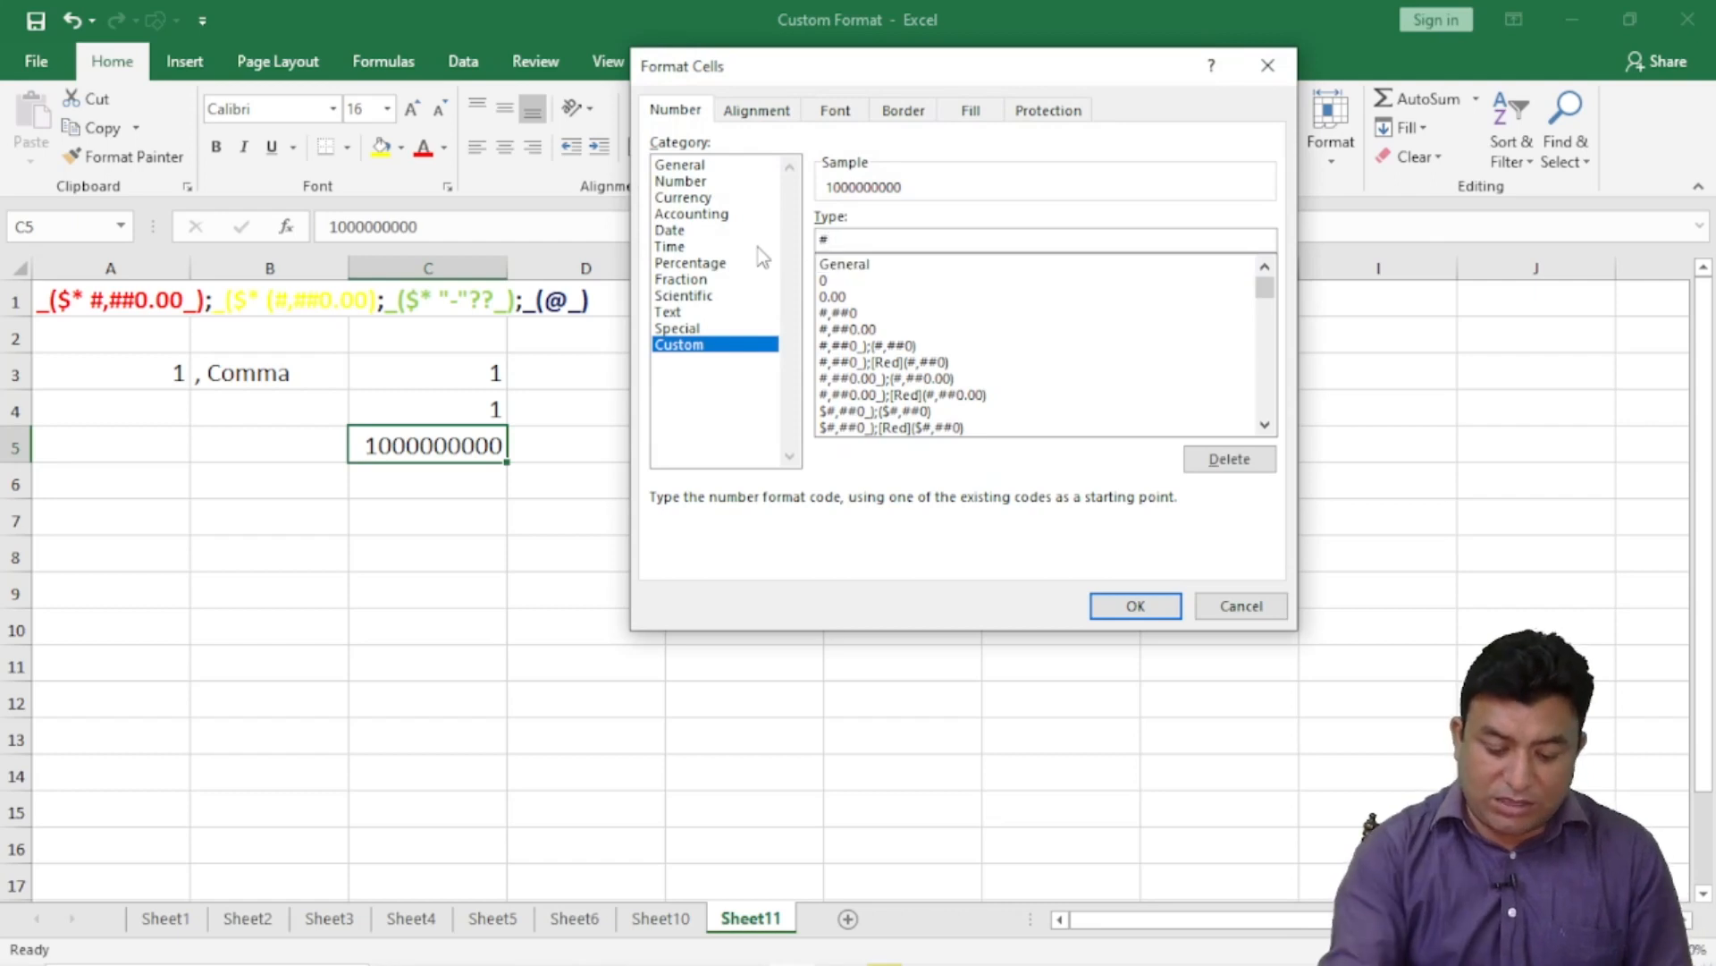
type(",,,")
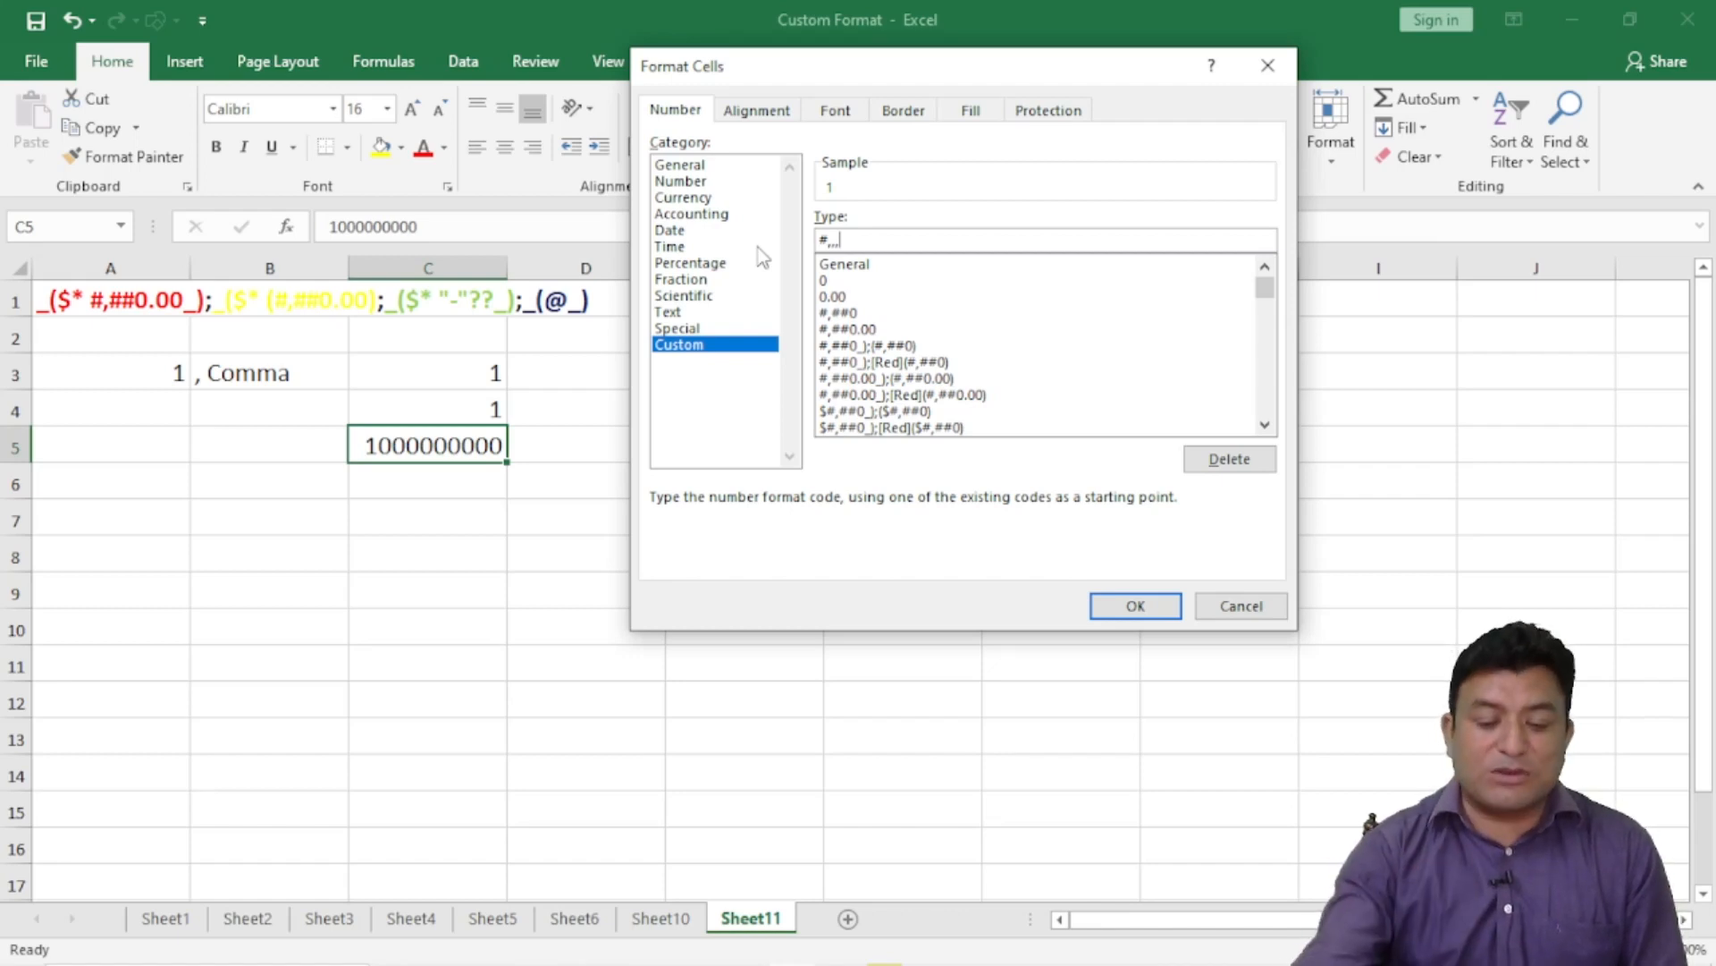
left_click(1135, 605)
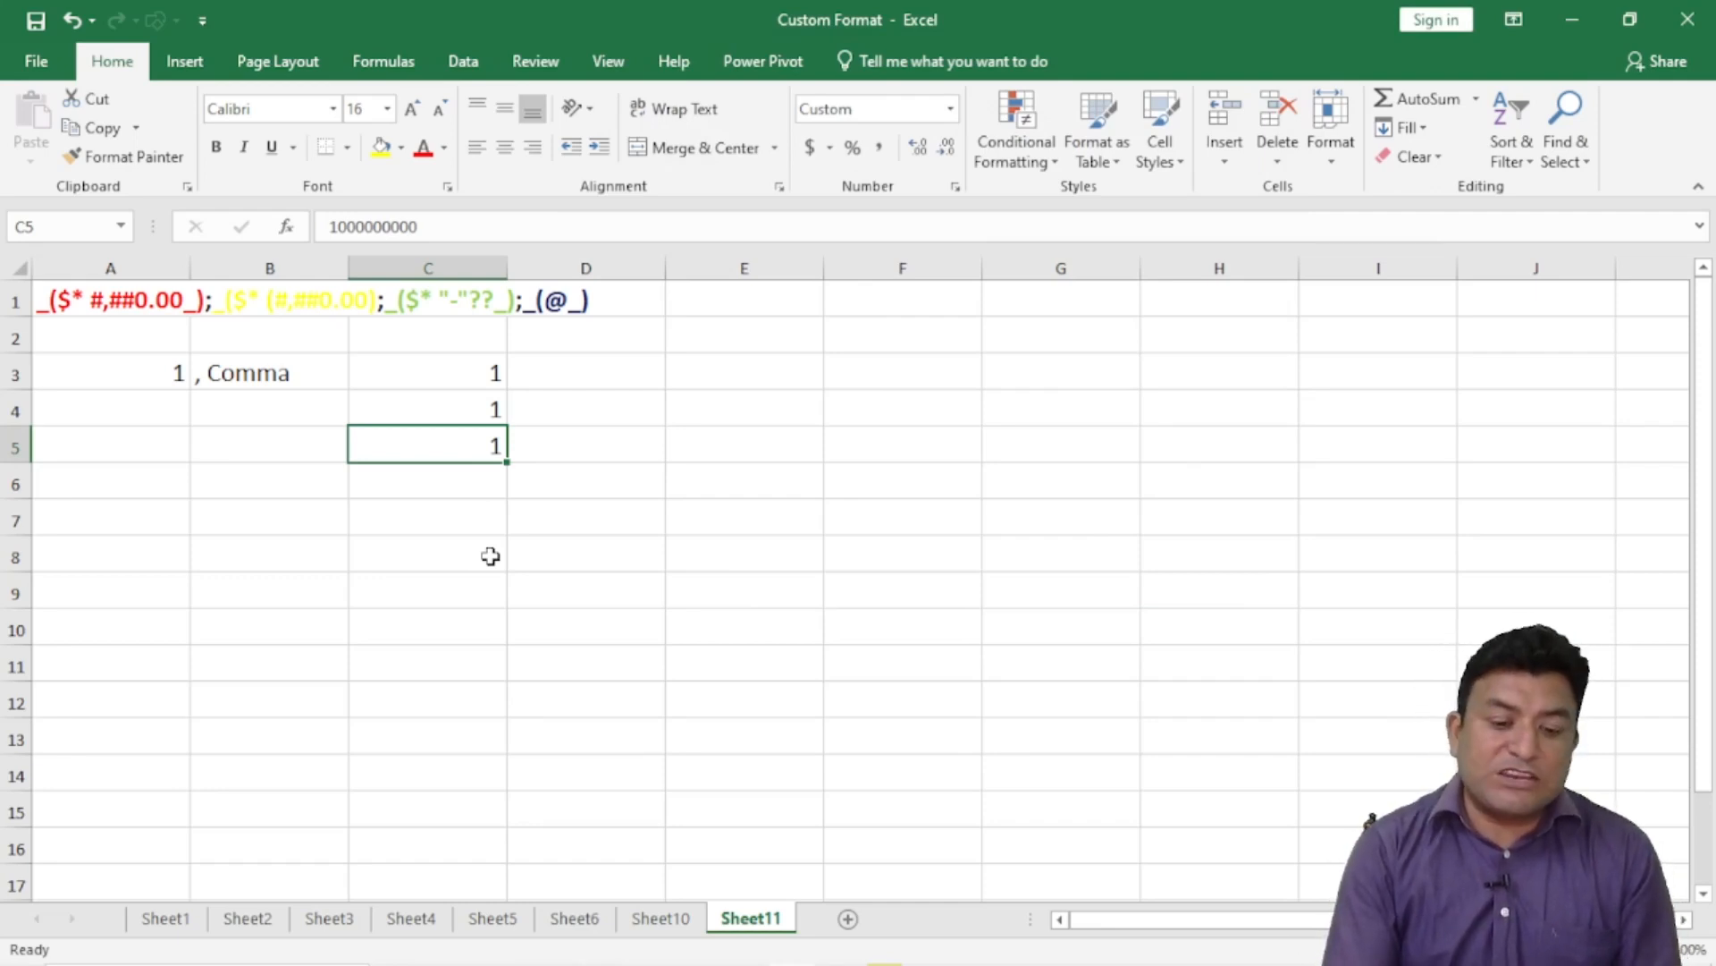
- Enter 45000 in C3 and 2500000 in C4
left_click(466, 372)
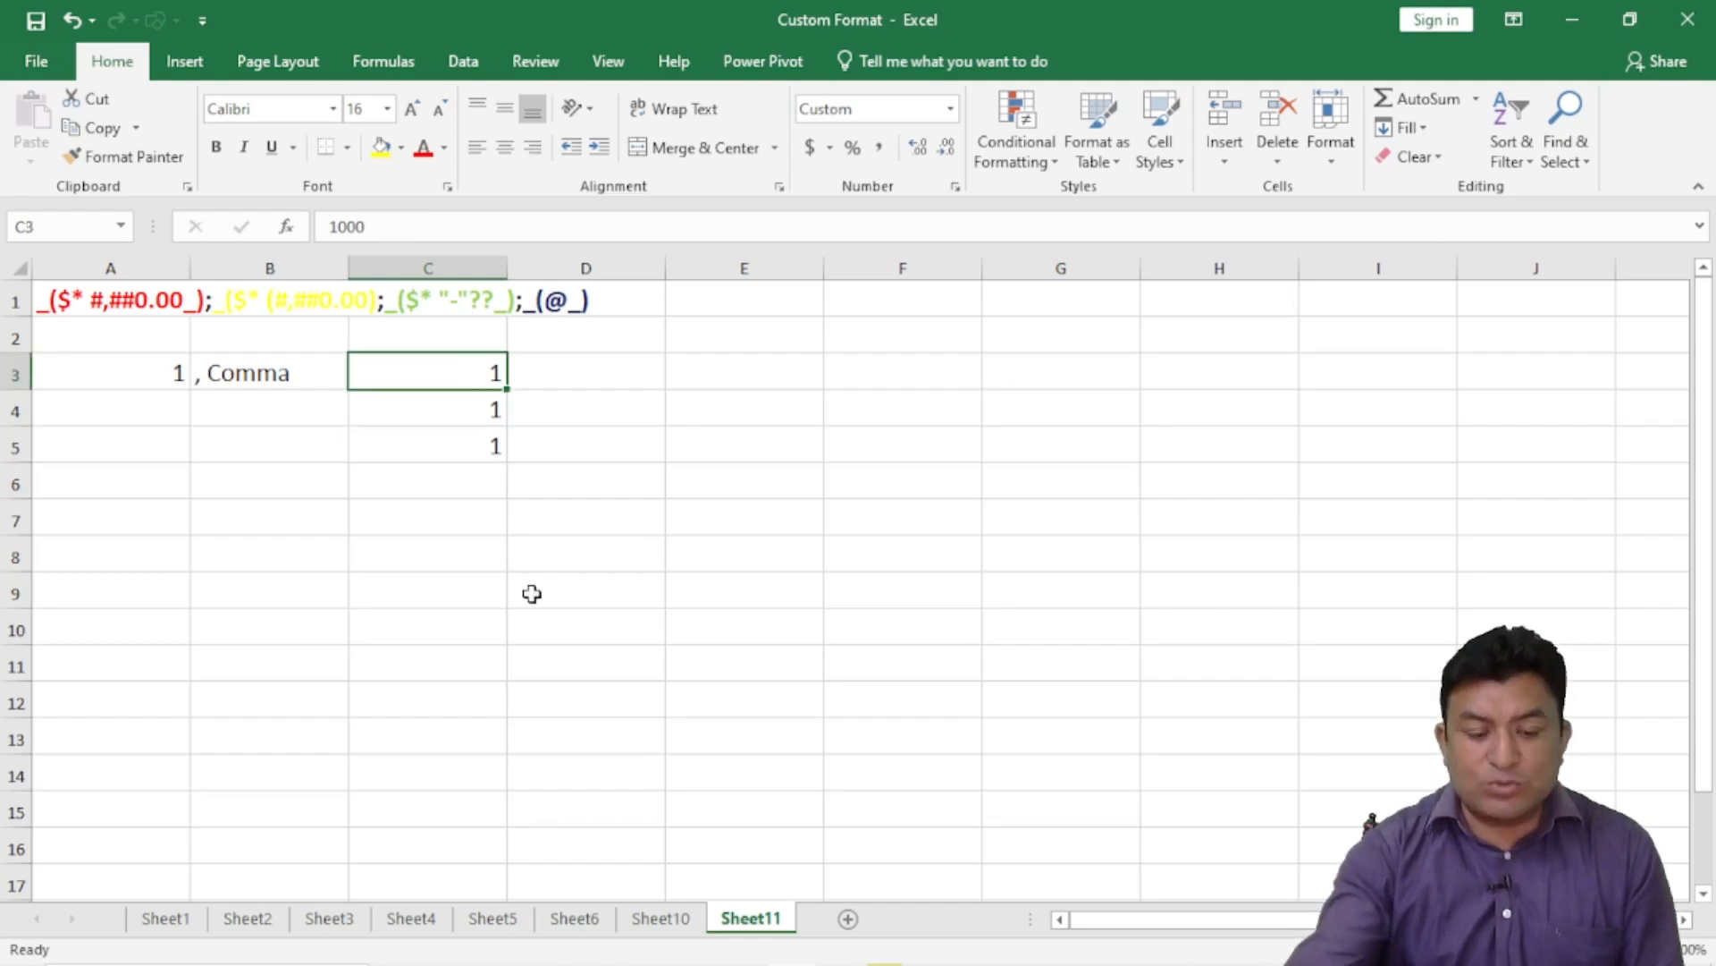
type("45")
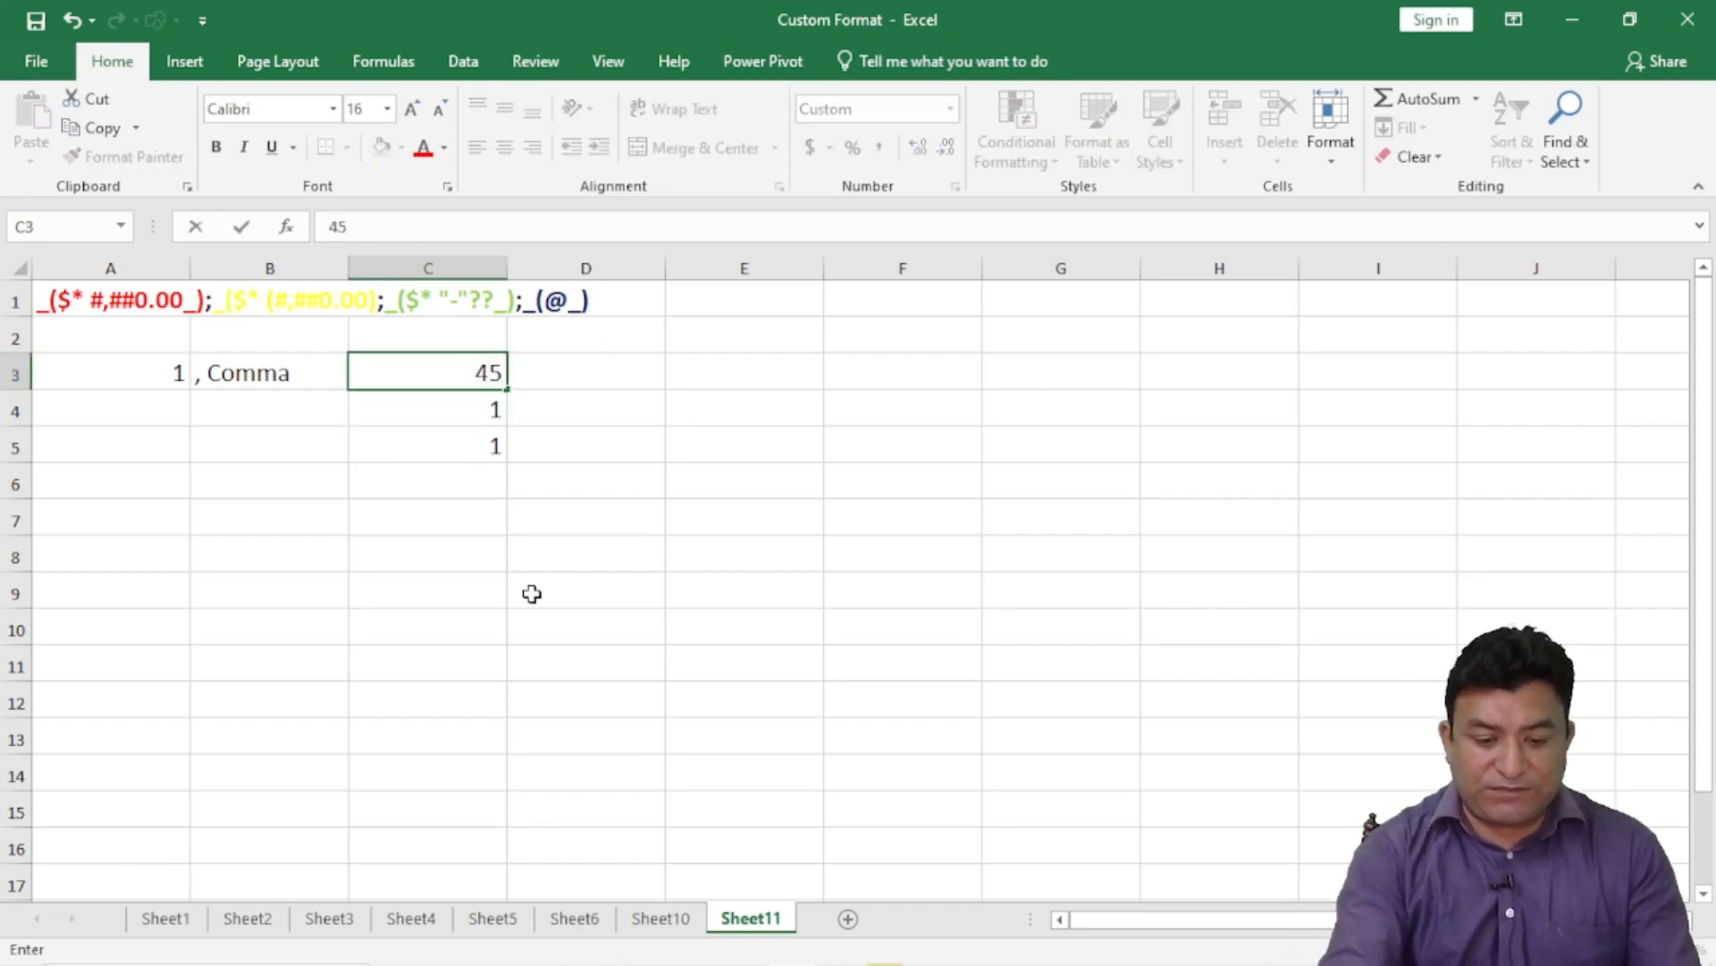
type("000")
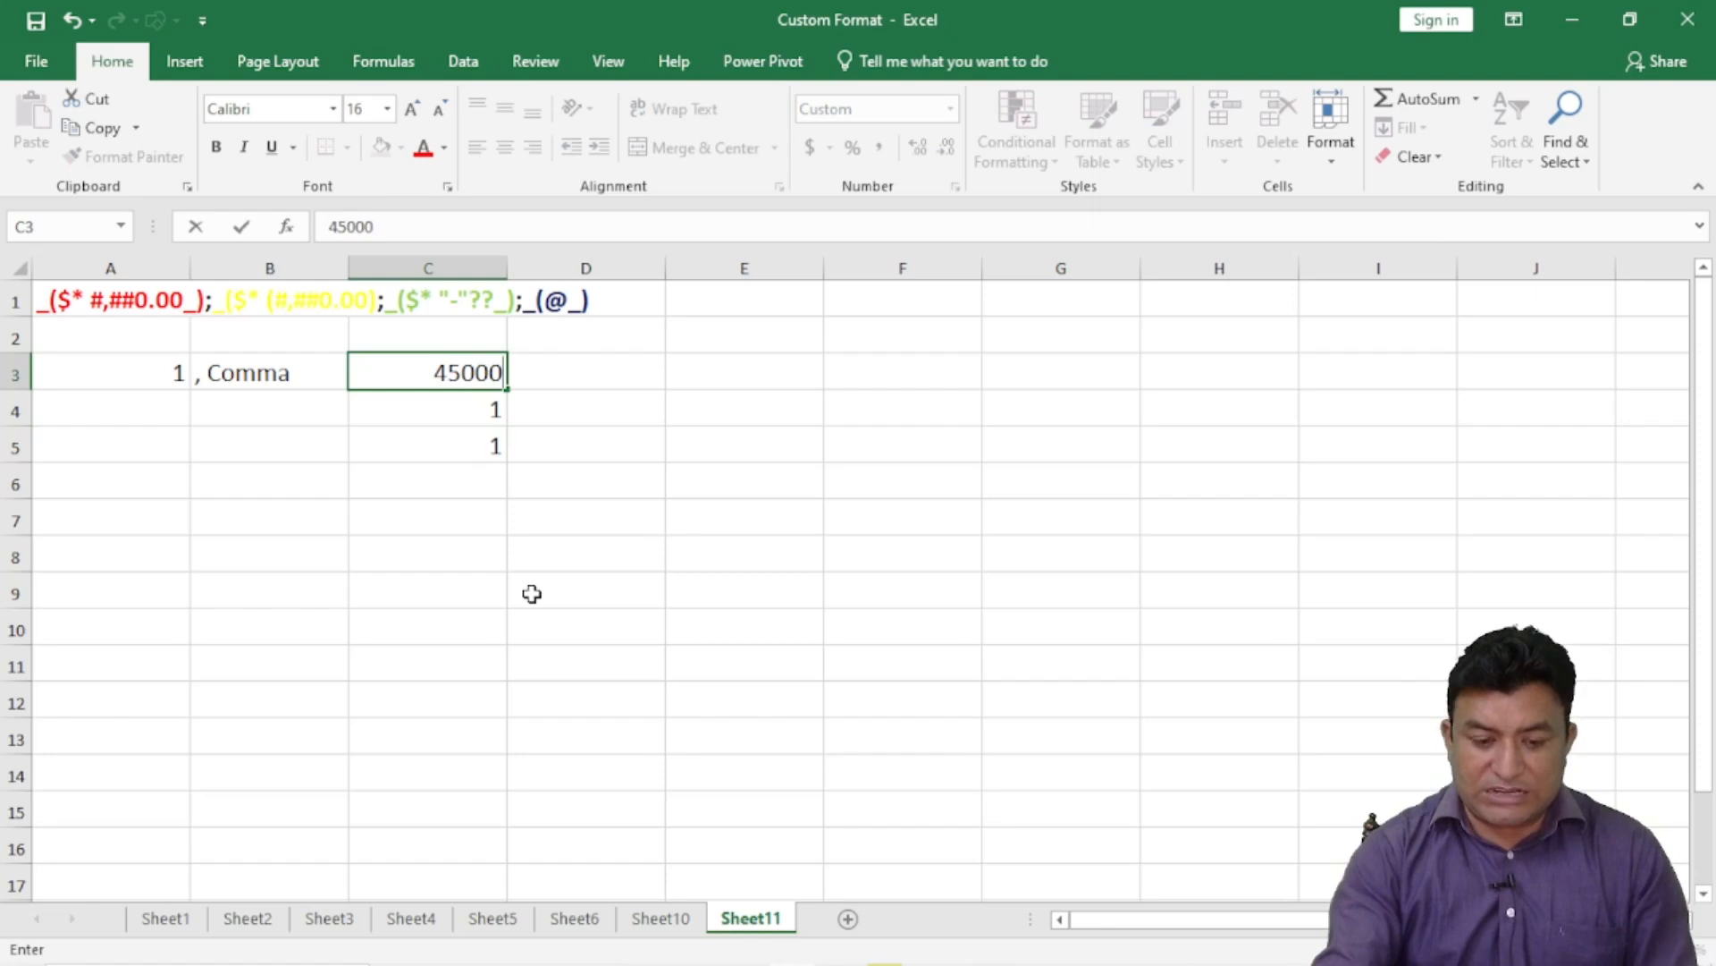
key("Return")
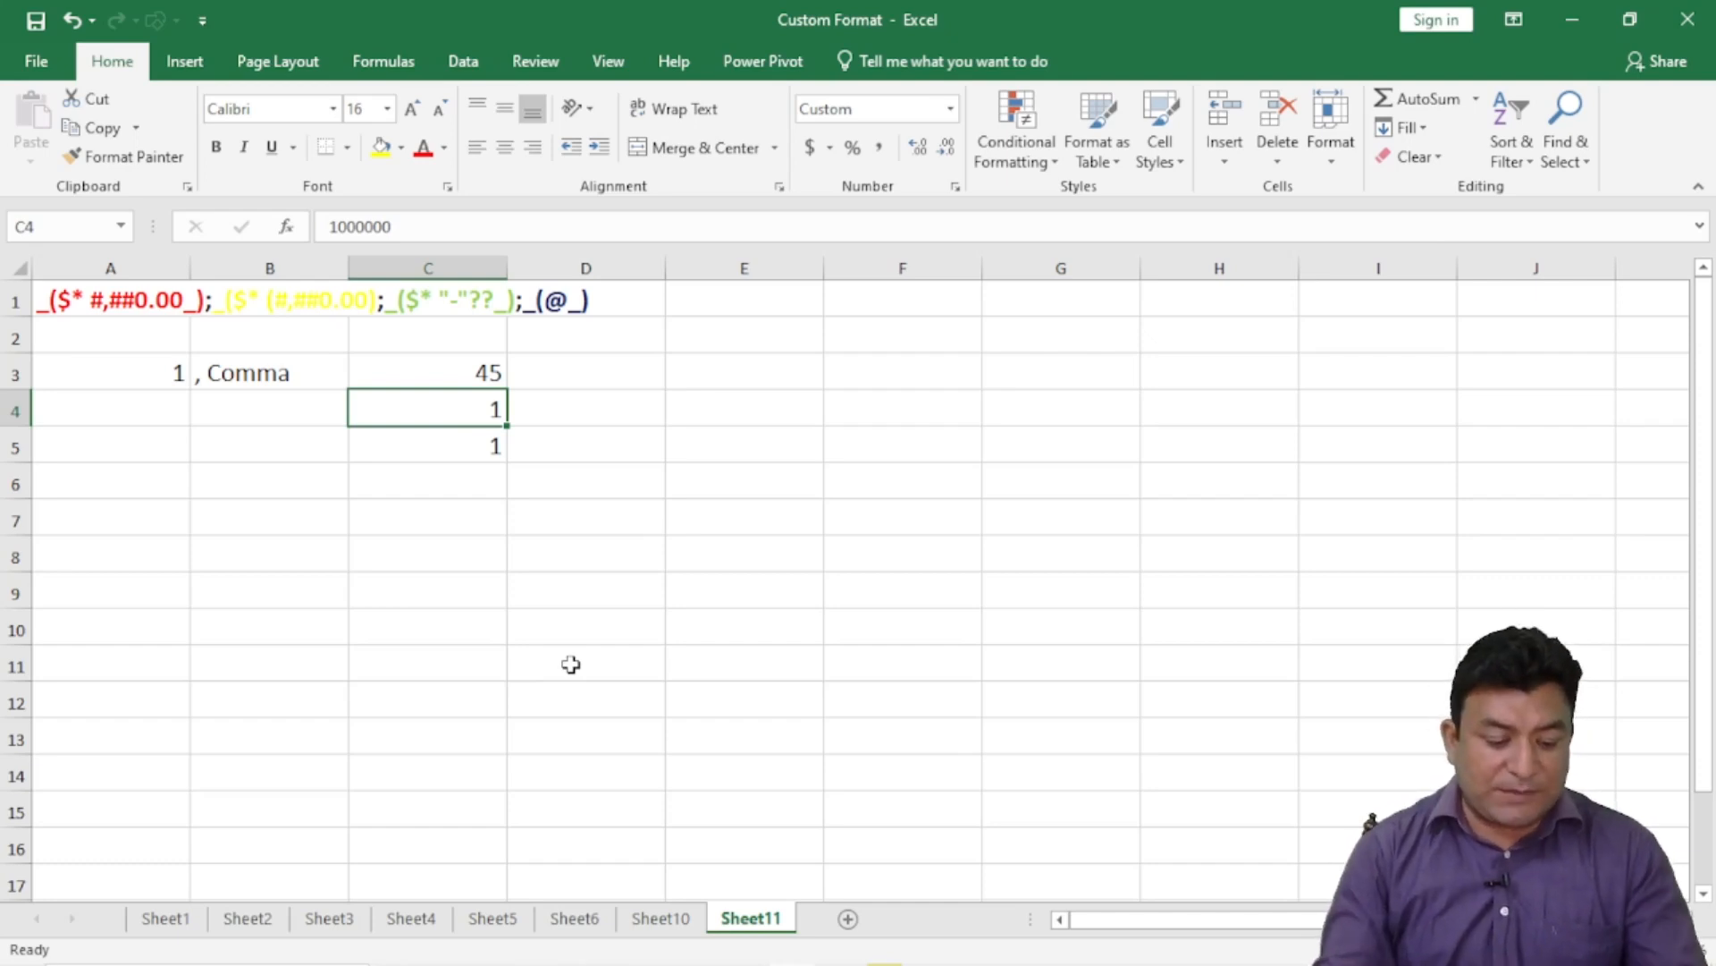
type("250")
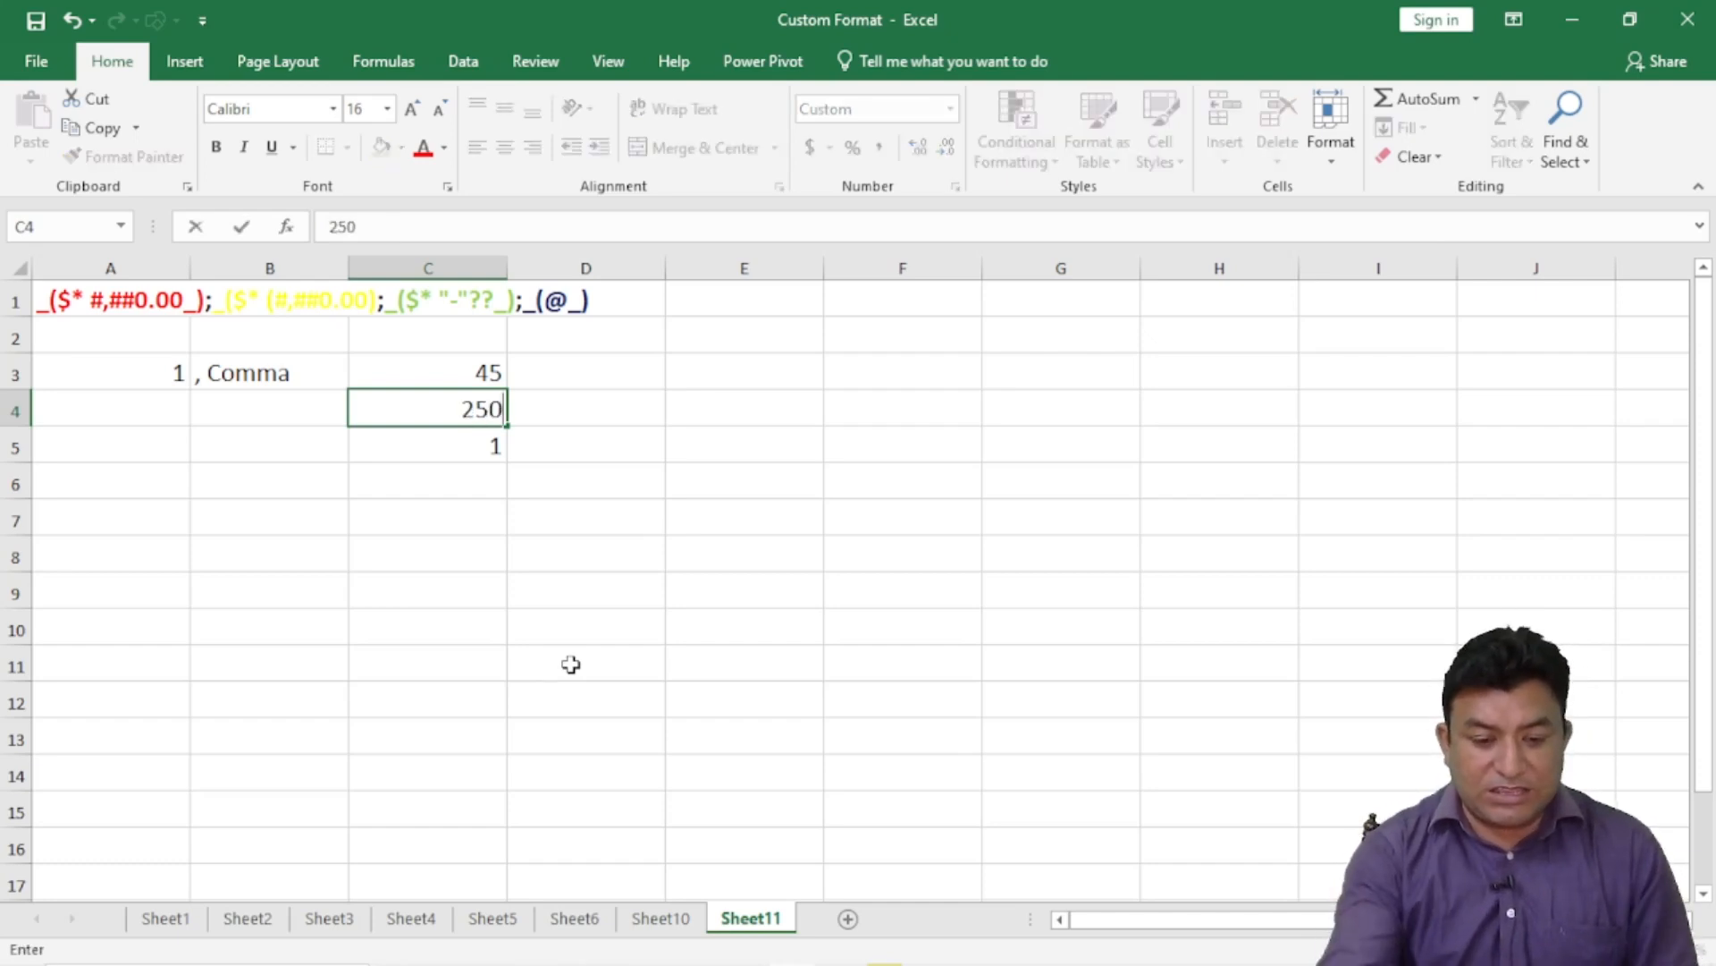
type("0000")
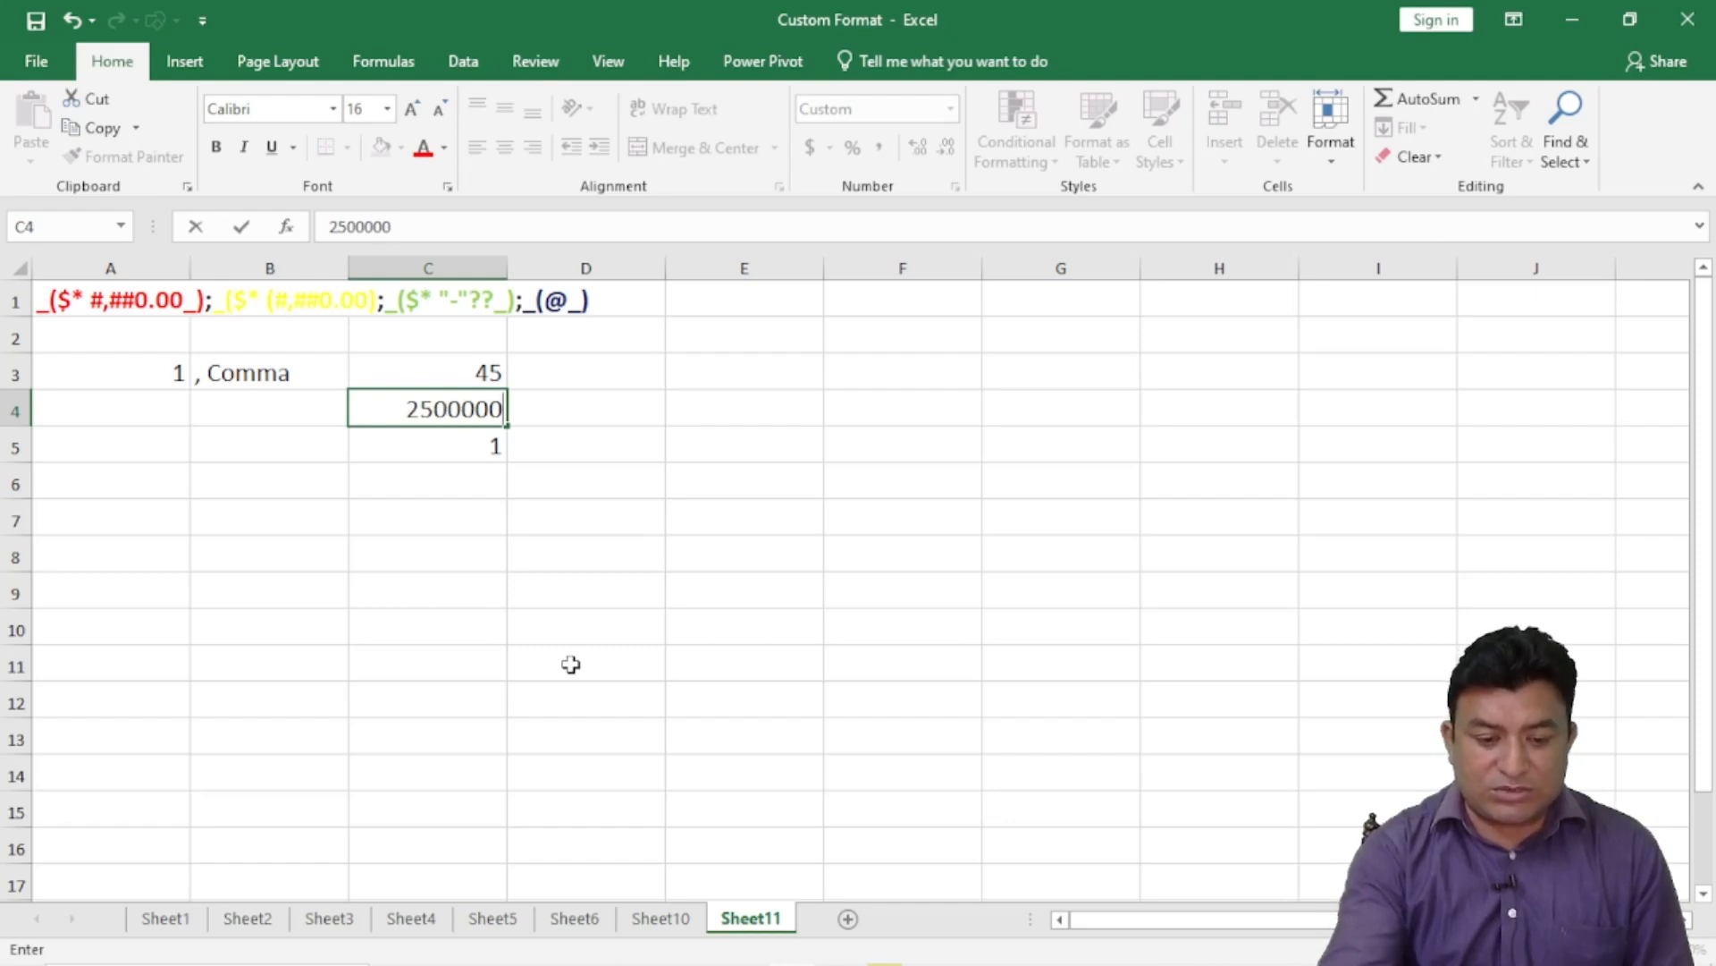
key("Return")
left_click(494, 404)
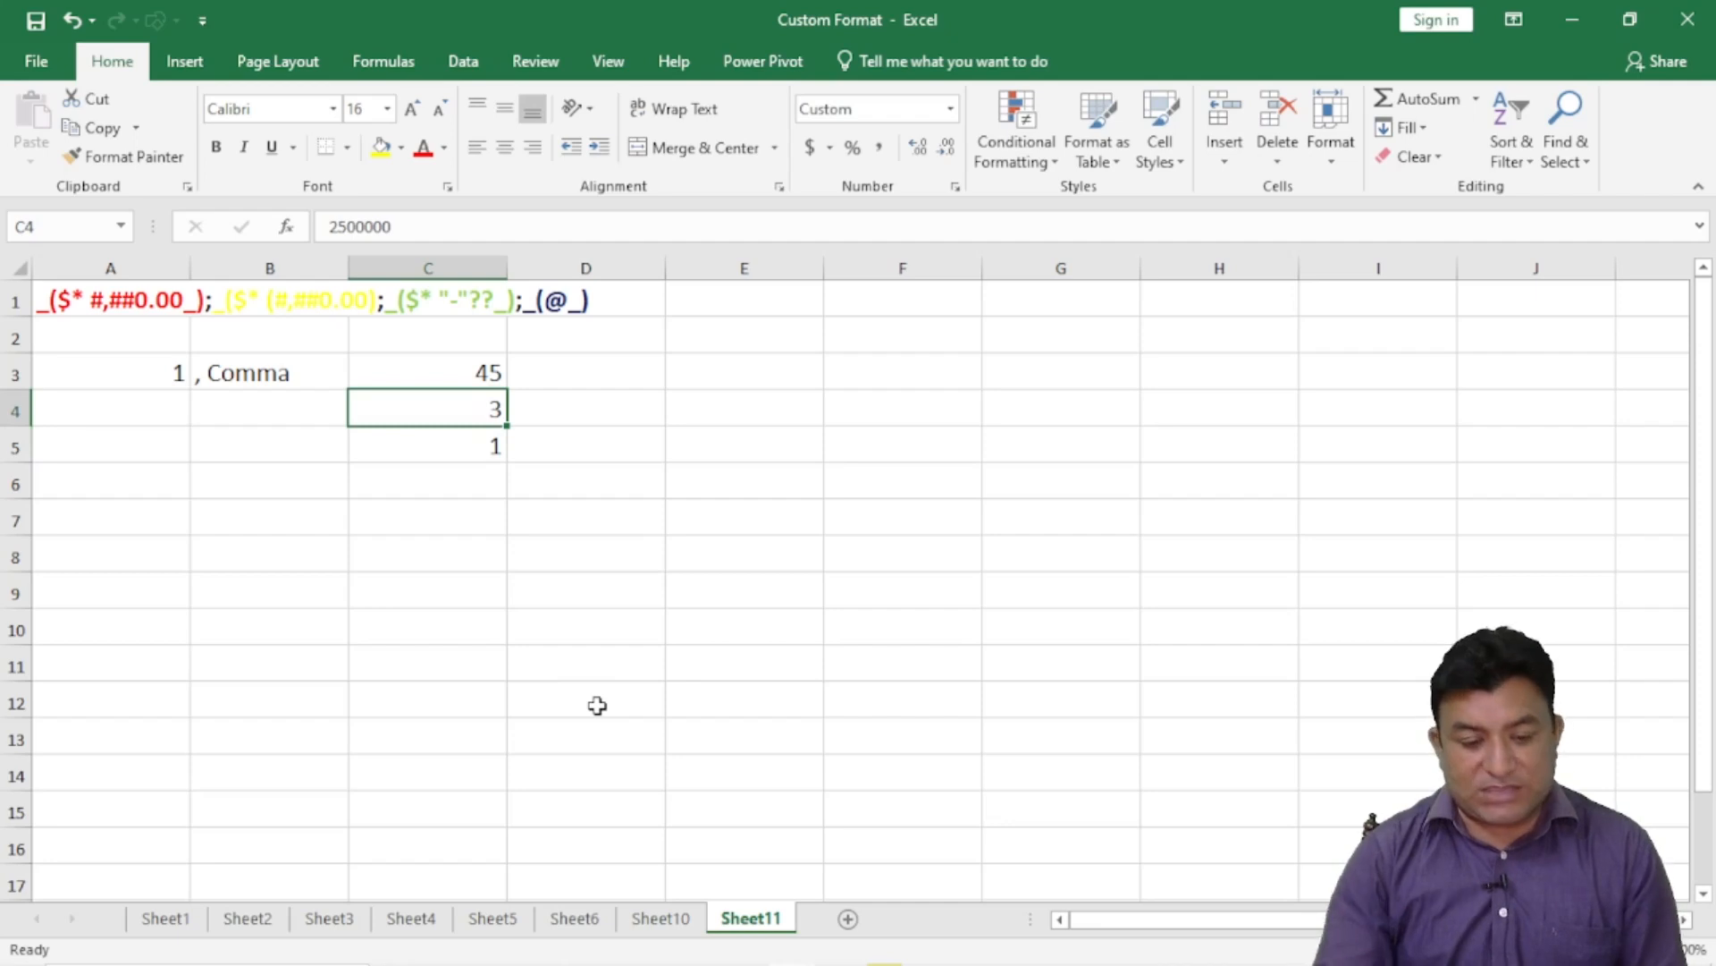
left_click(448, 453)
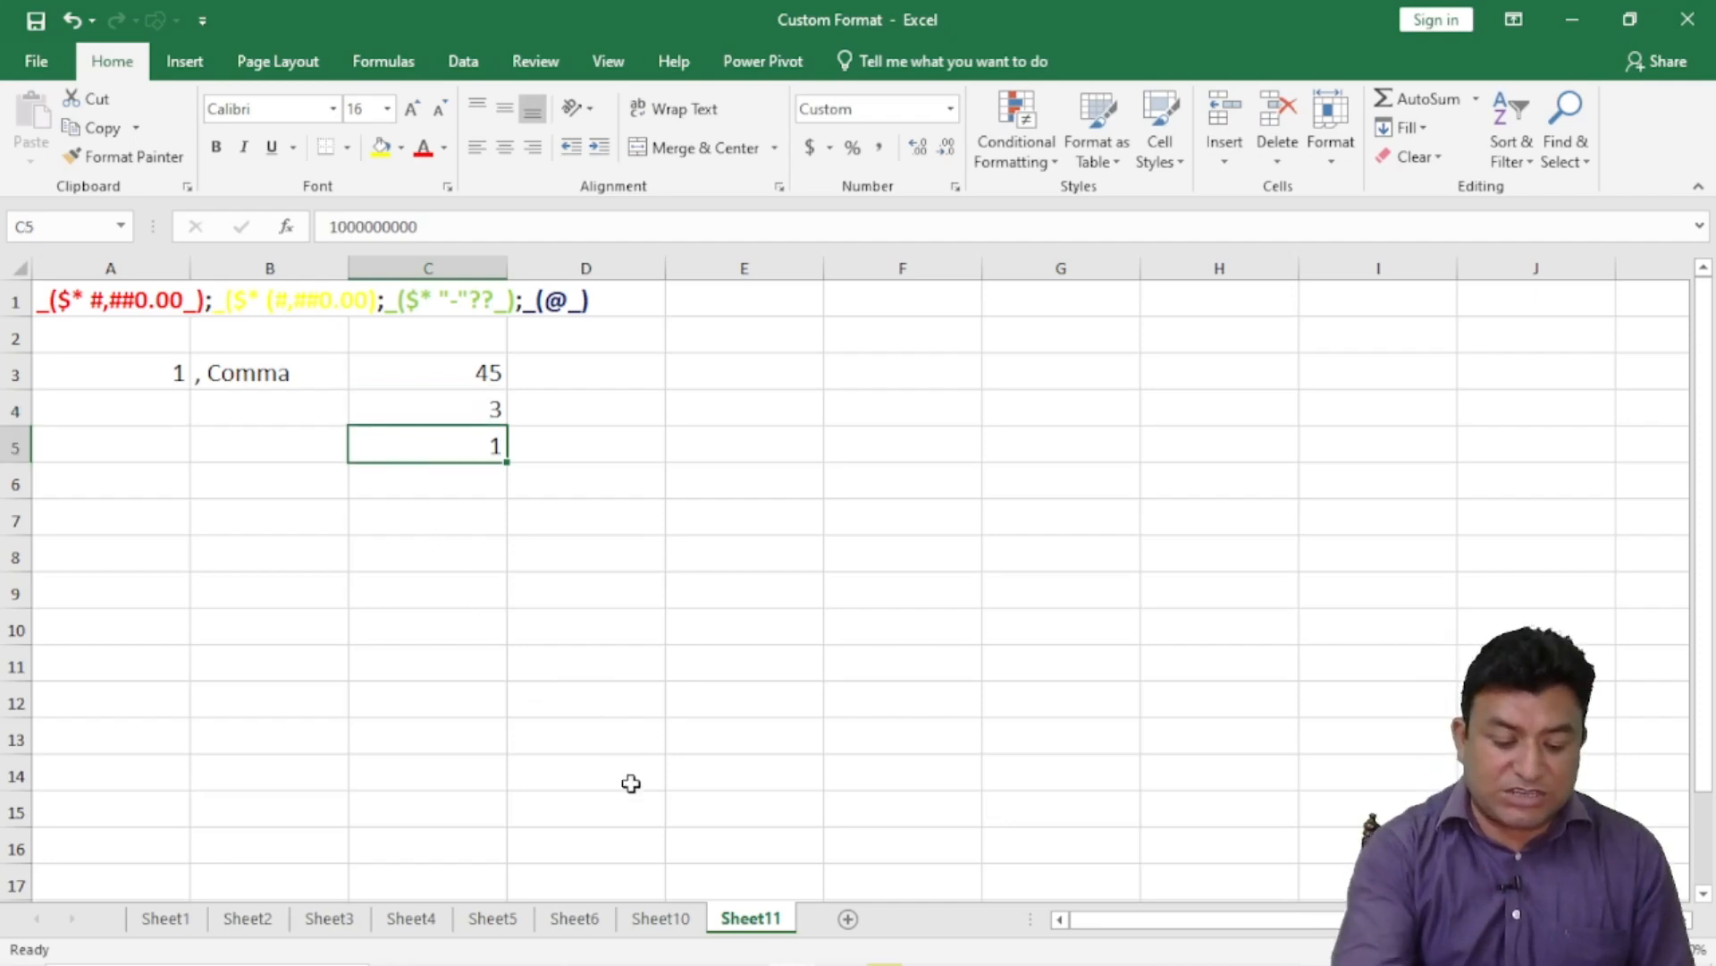
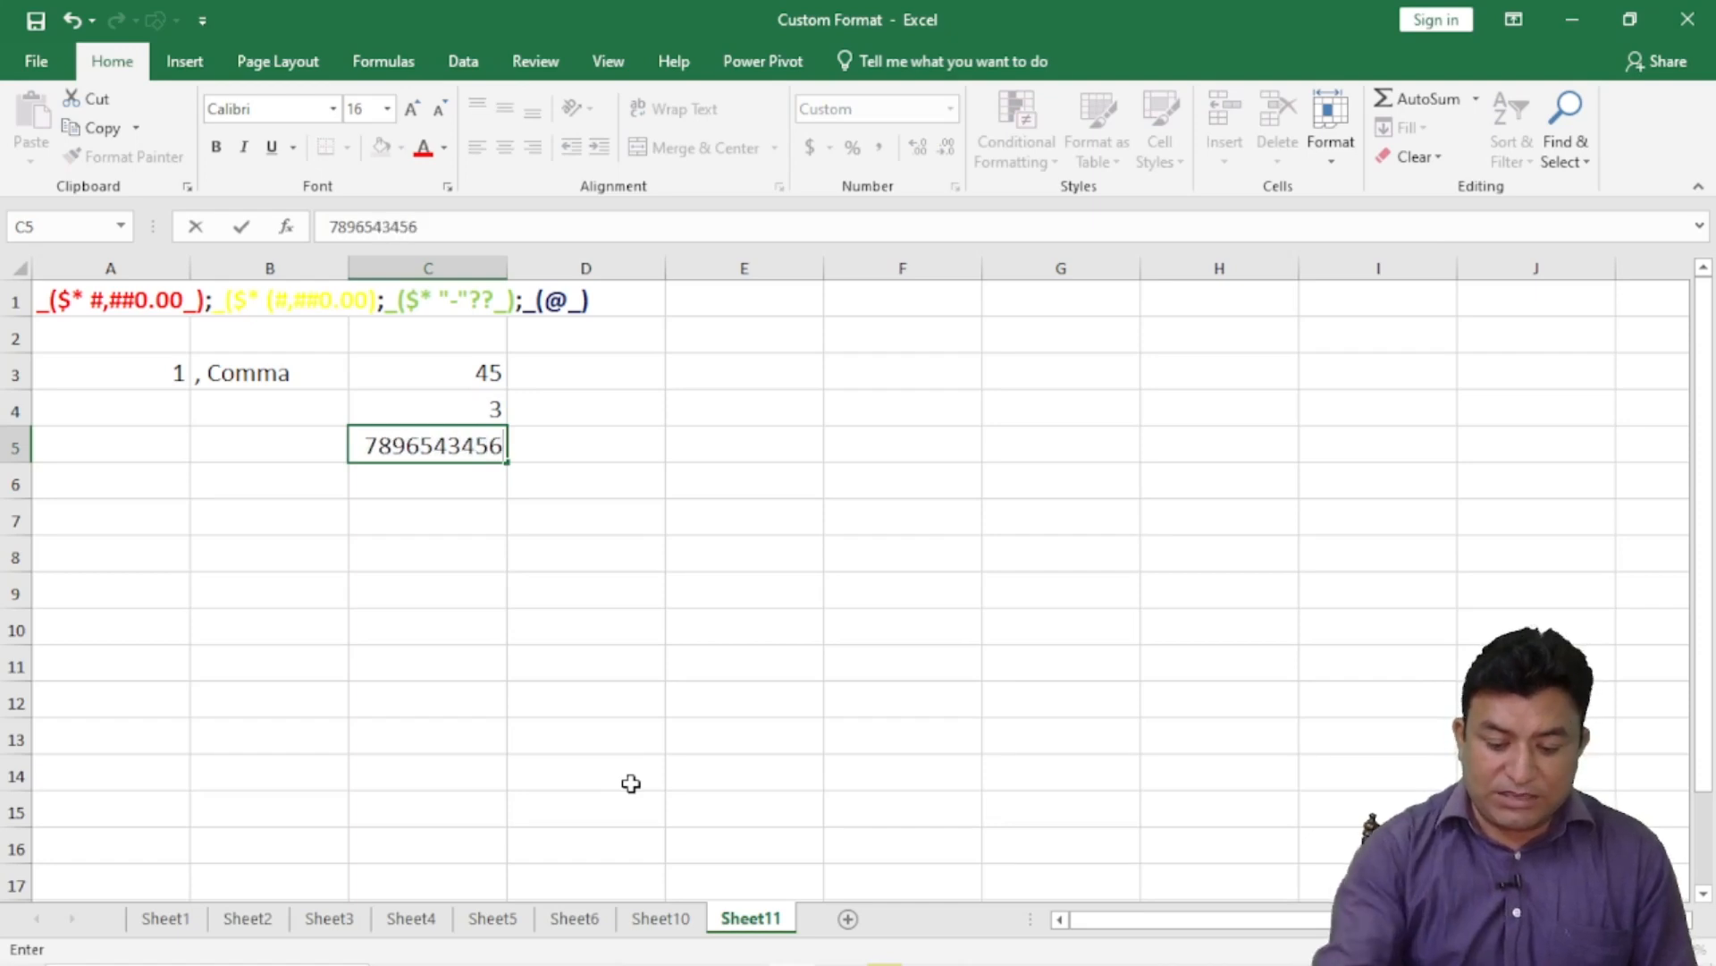
key("Return")
left_click(474, 444)
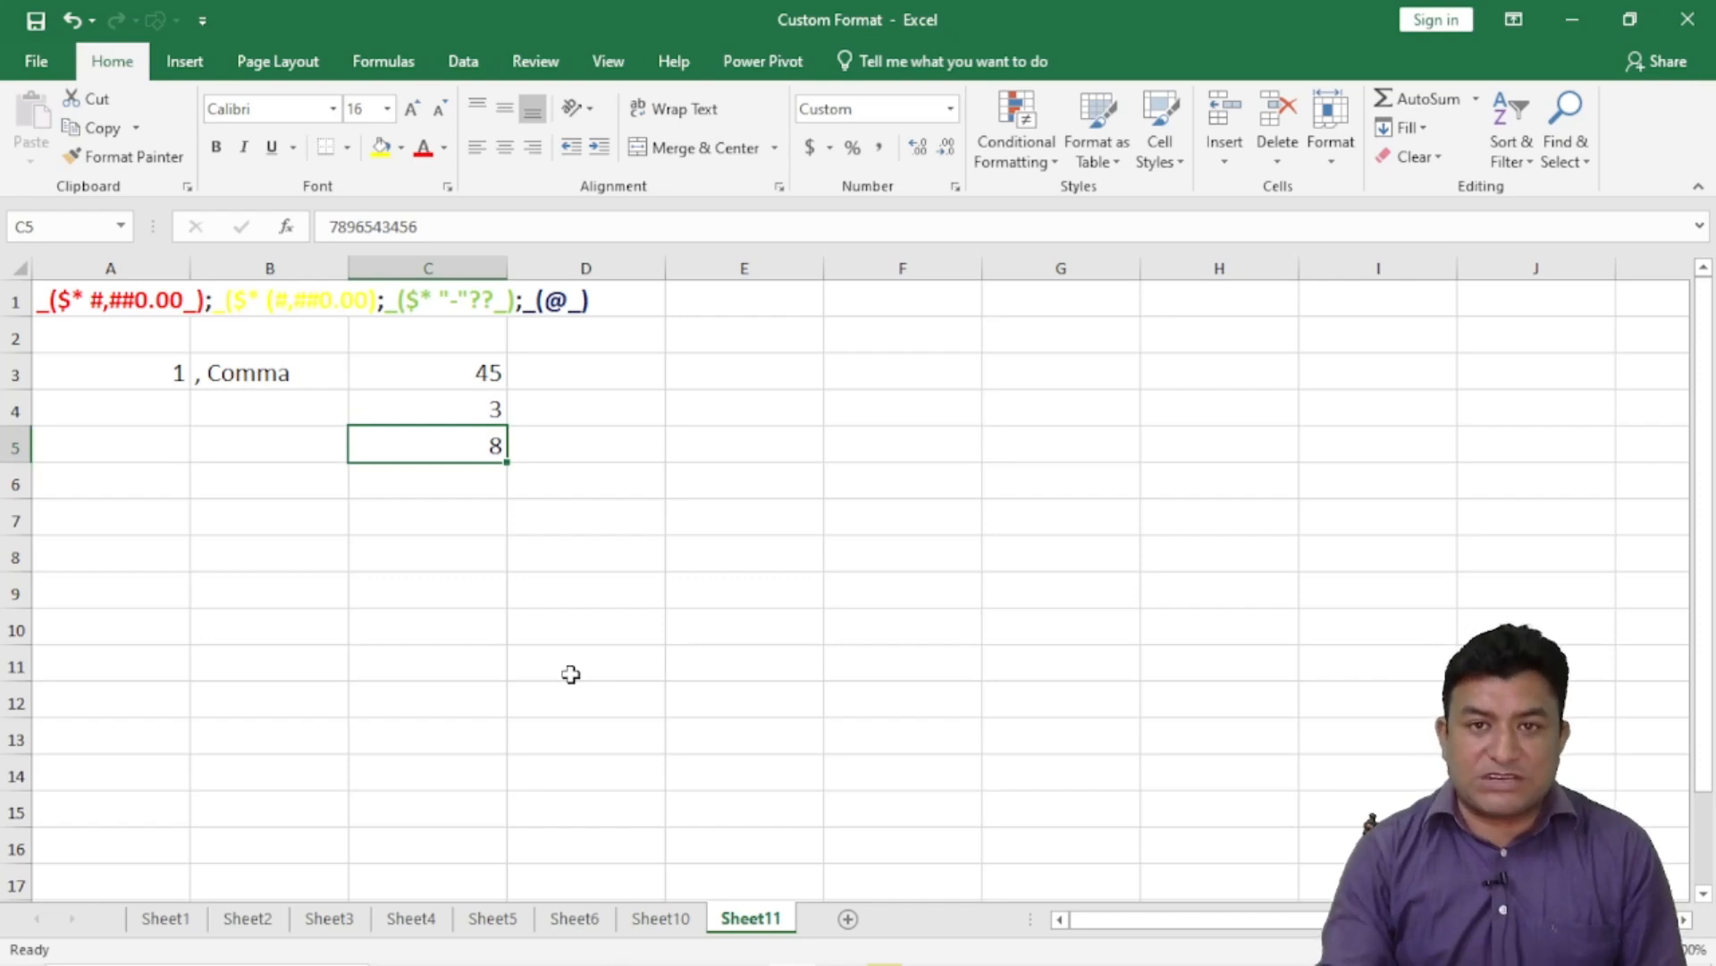
left_click(427, 221)
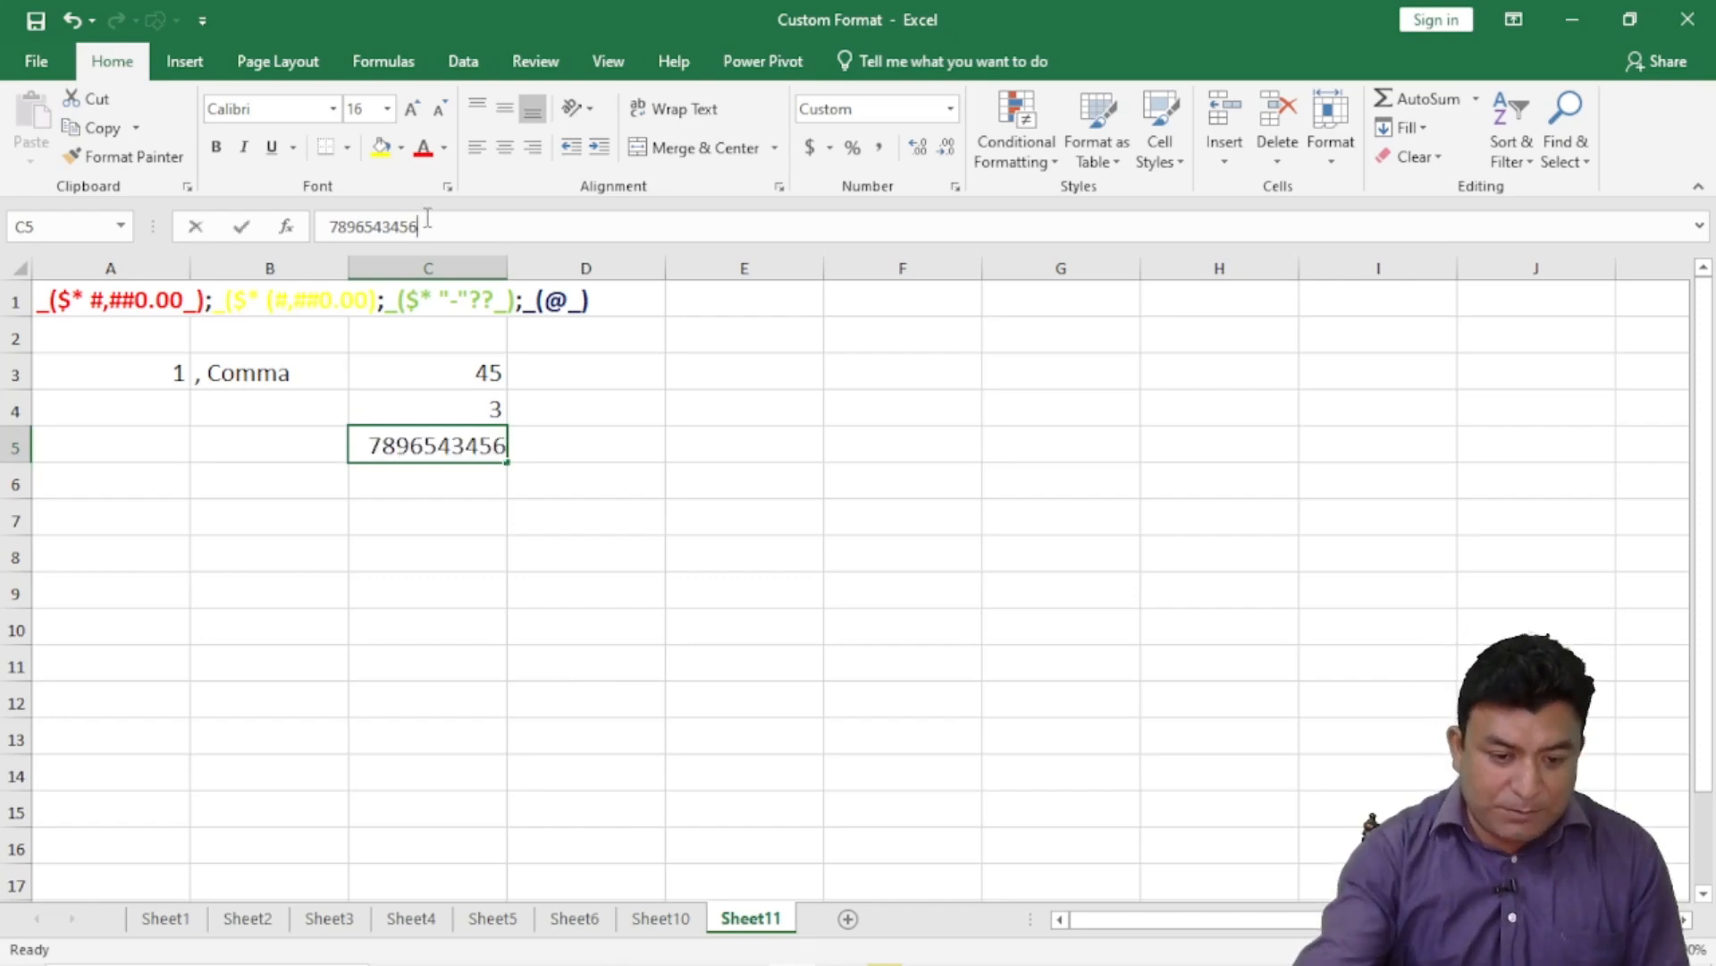
type("7")
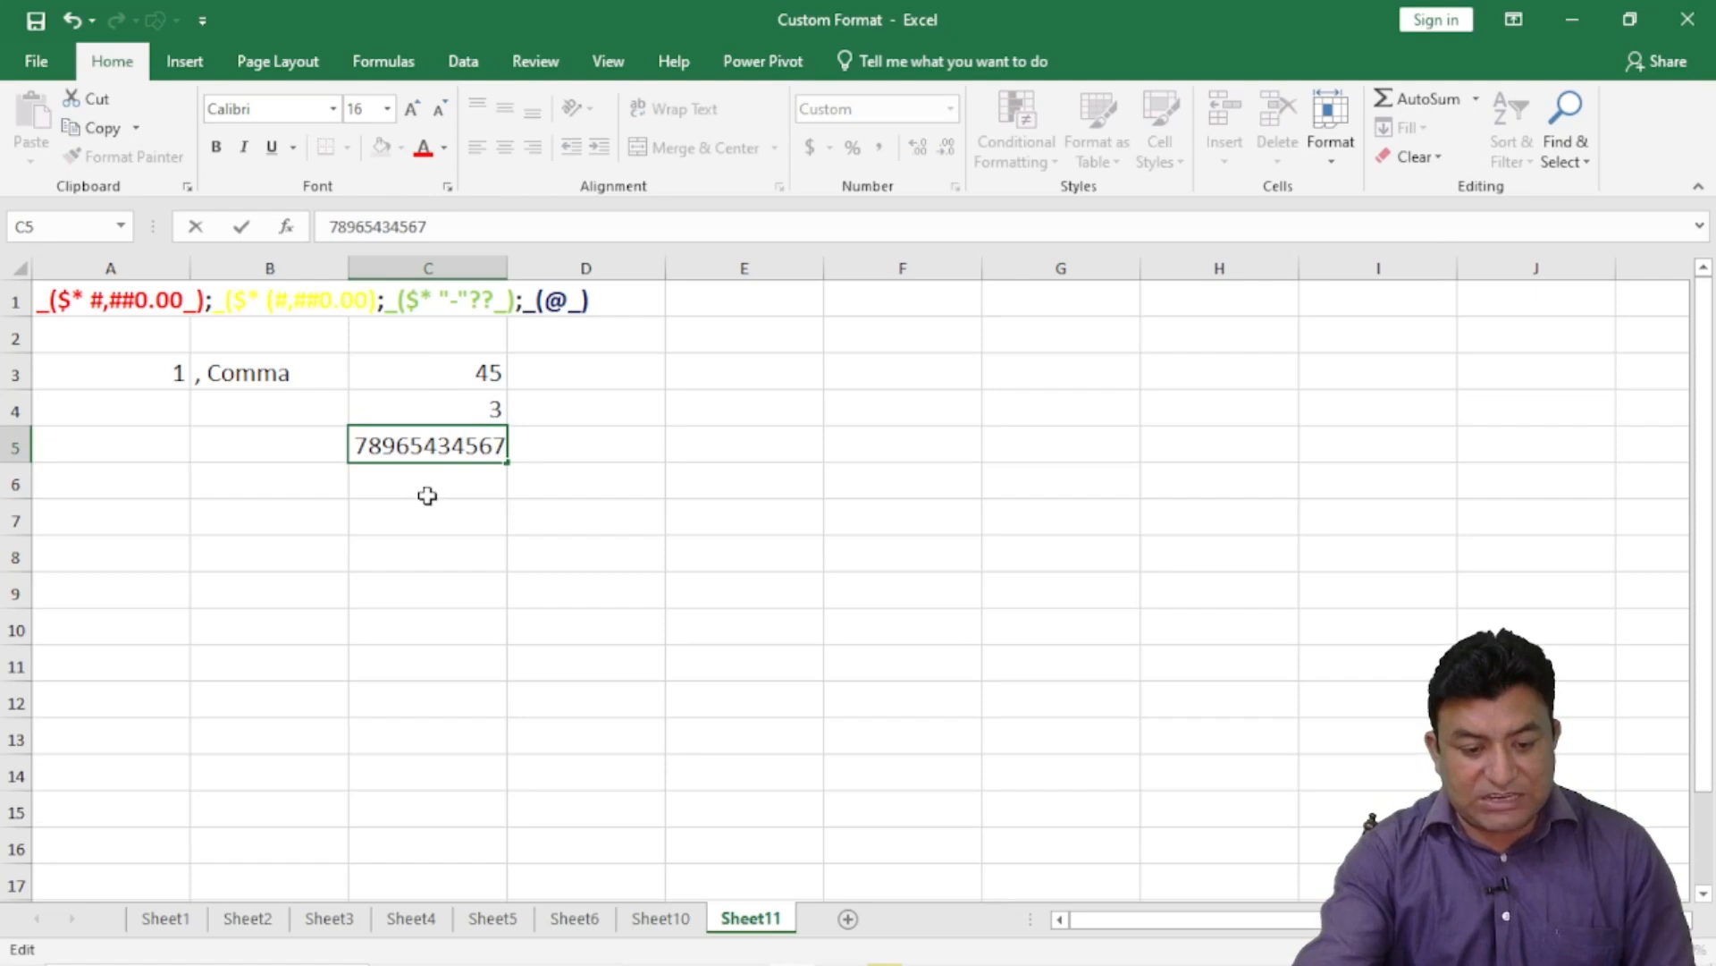
key("Return")
left_click(451, 447)
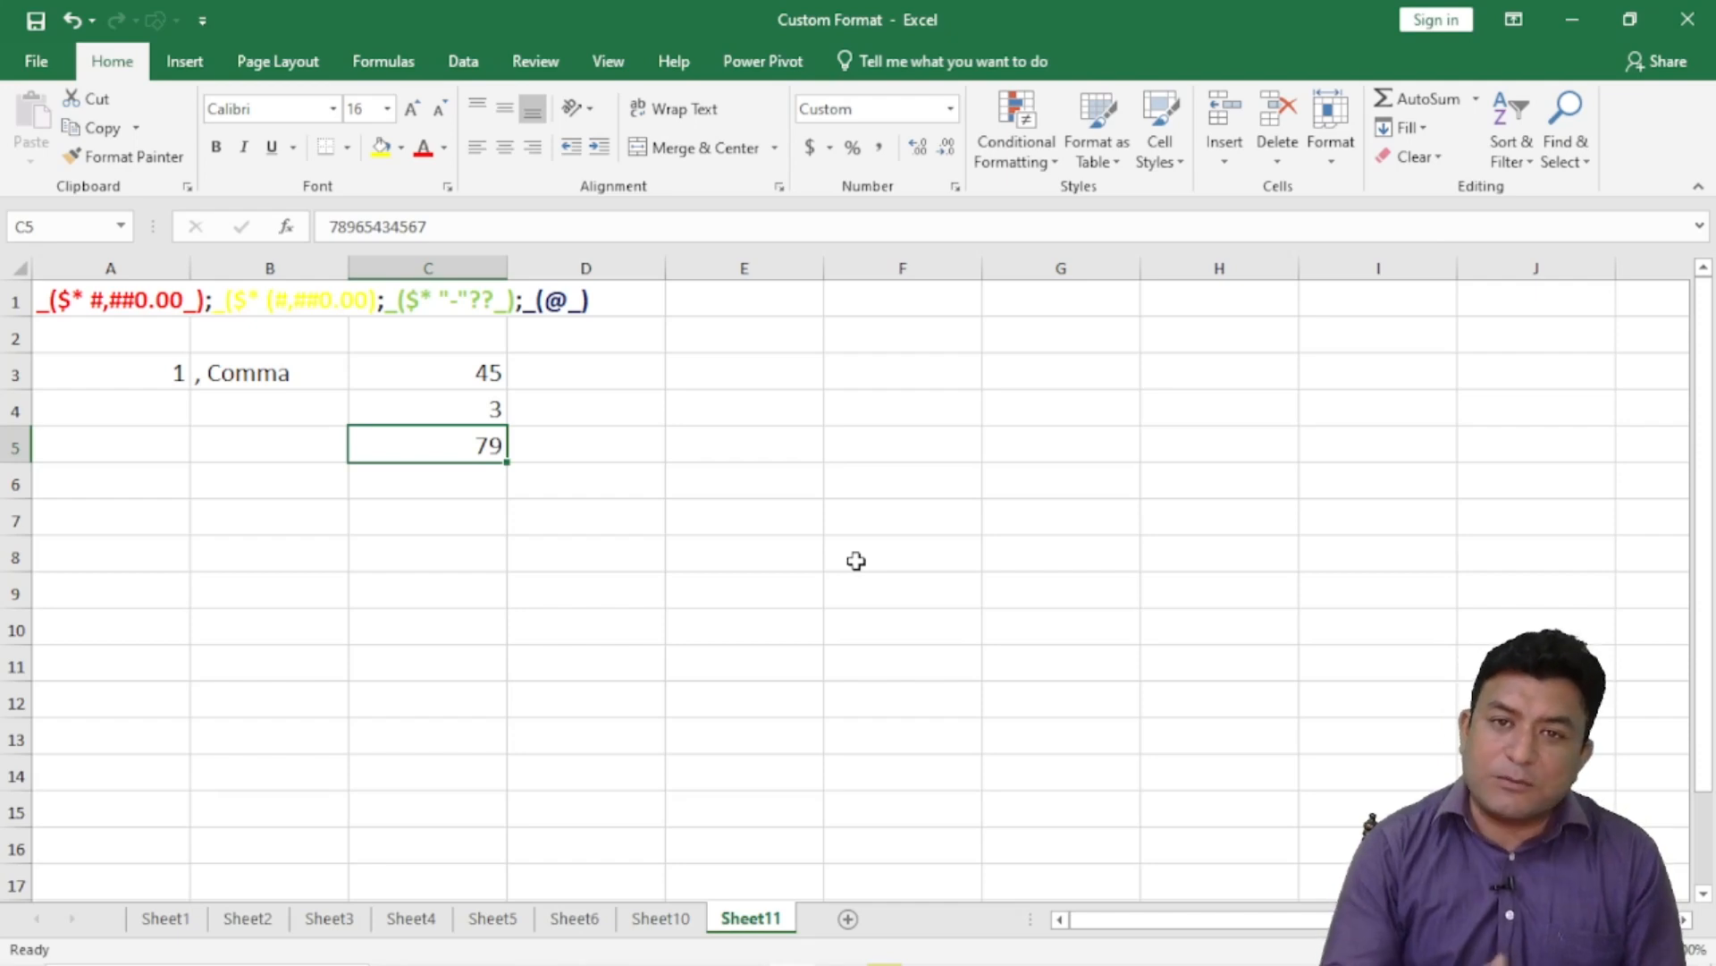
- Compare the displayed 45, 3 and 79 with the stored values in C3:C5
left_click(483, 370)
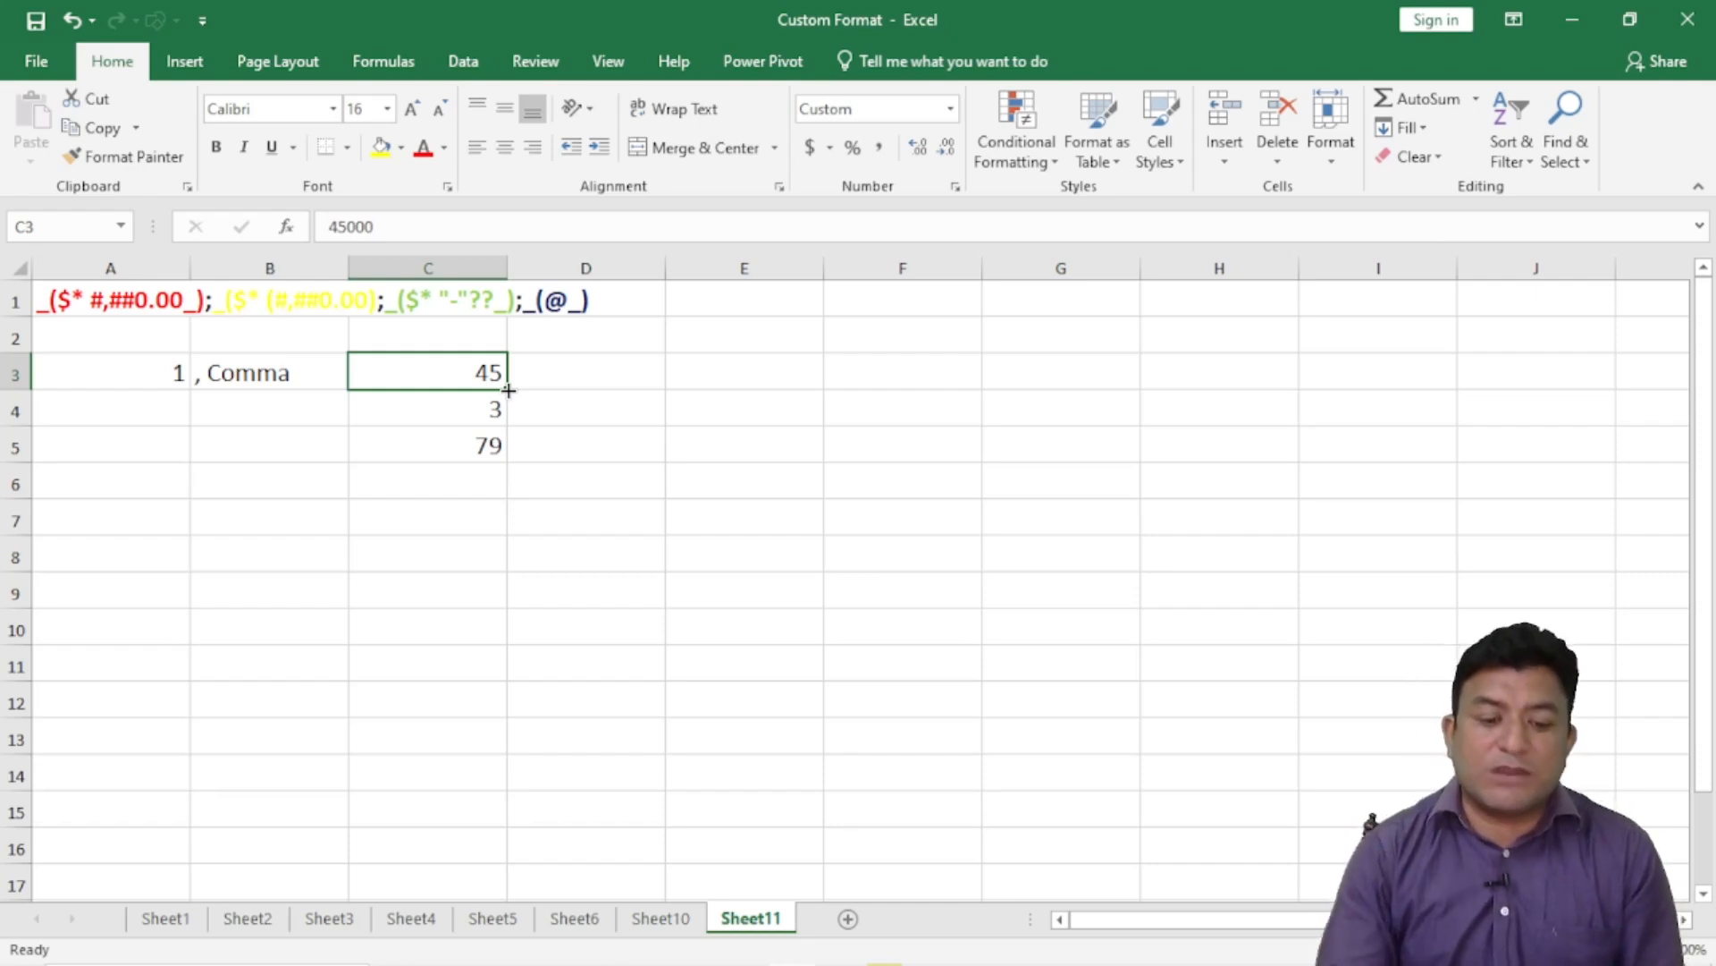
left_click(483, 404)
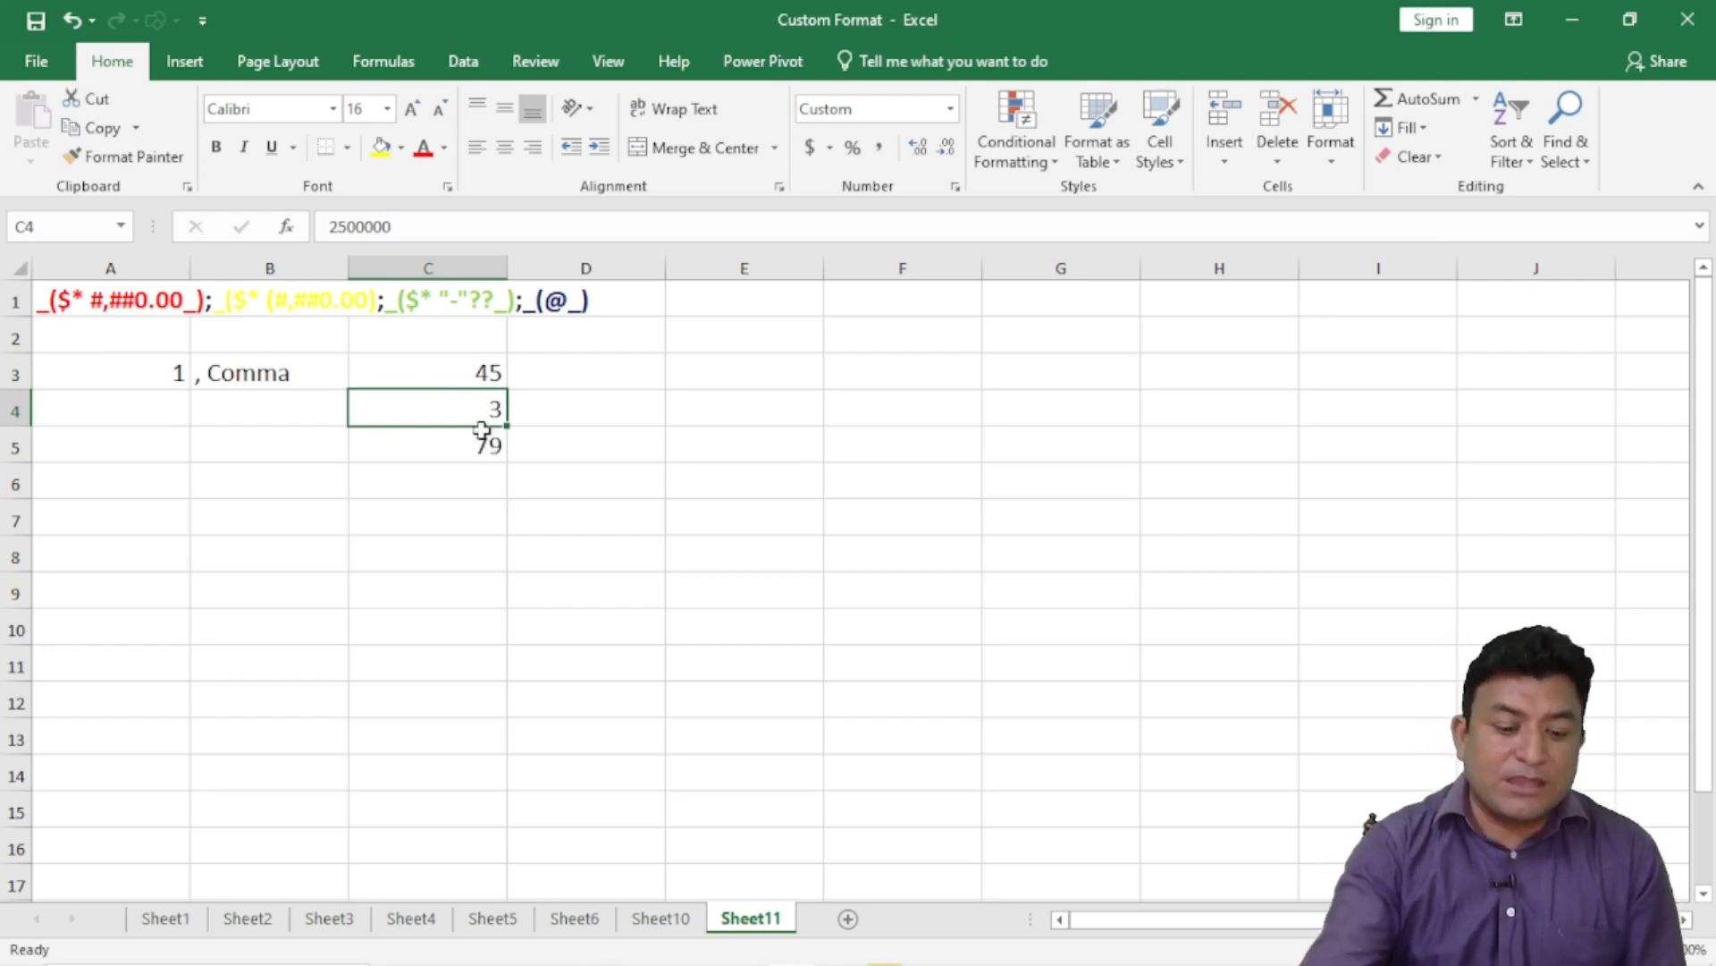
left_click(479, 449)
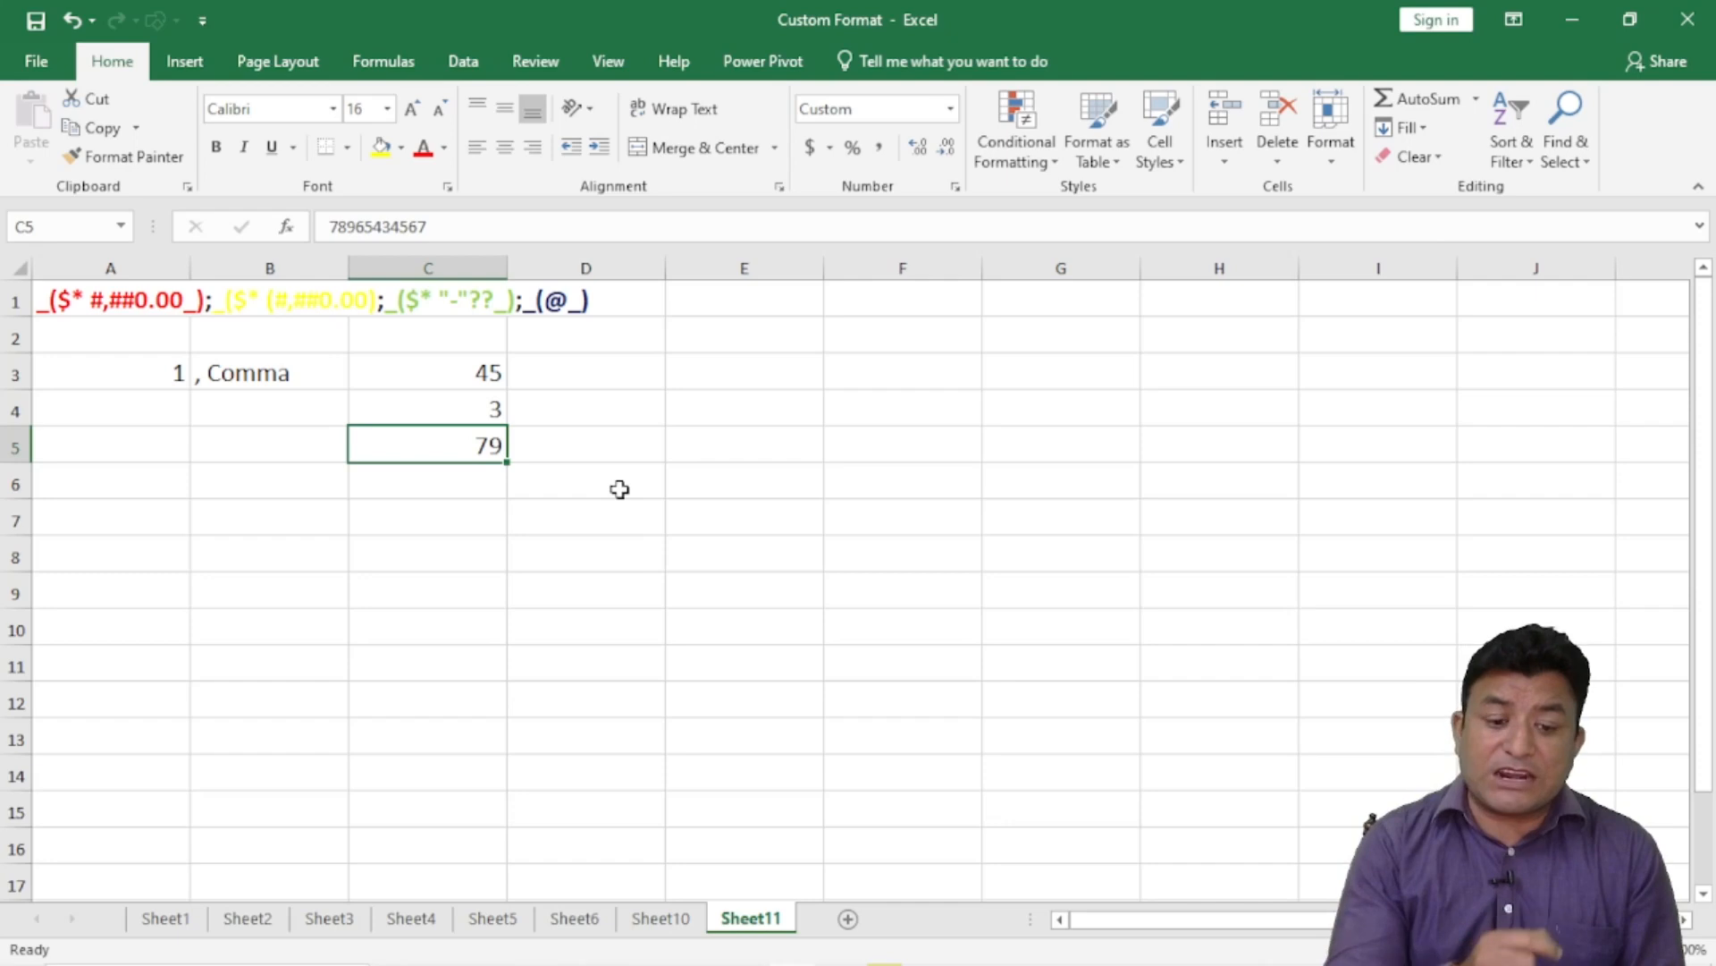
left_click(481, 373)
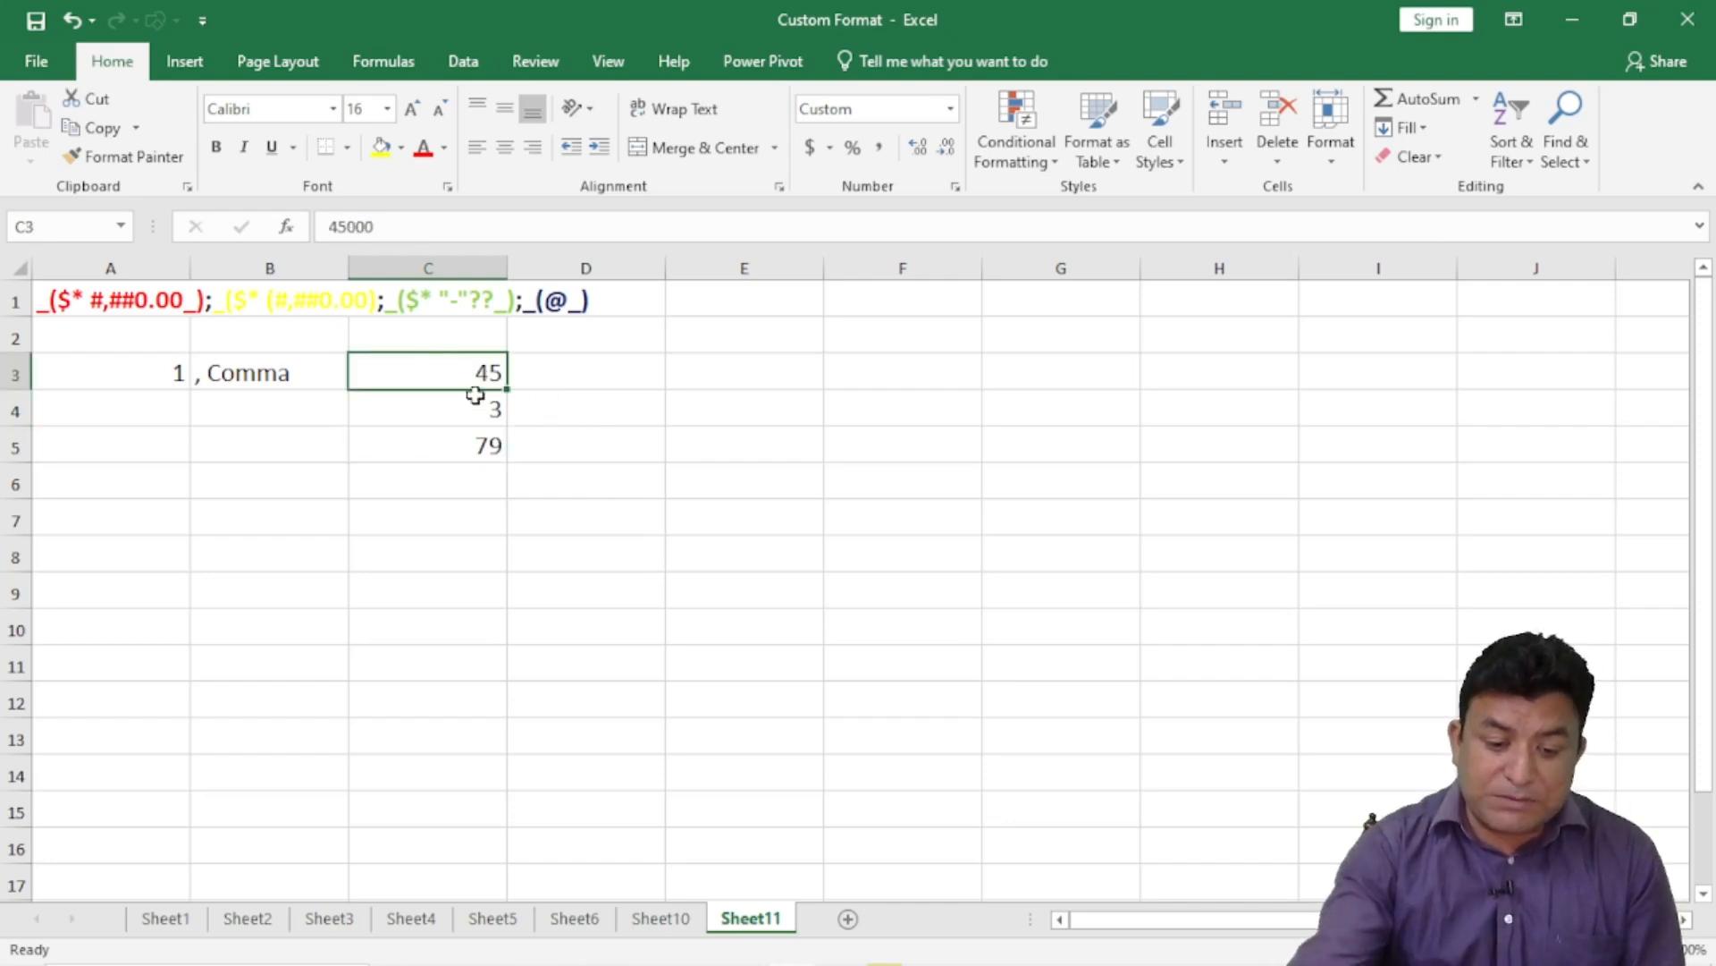
left_click(481, 409)
left_click(486, 443)
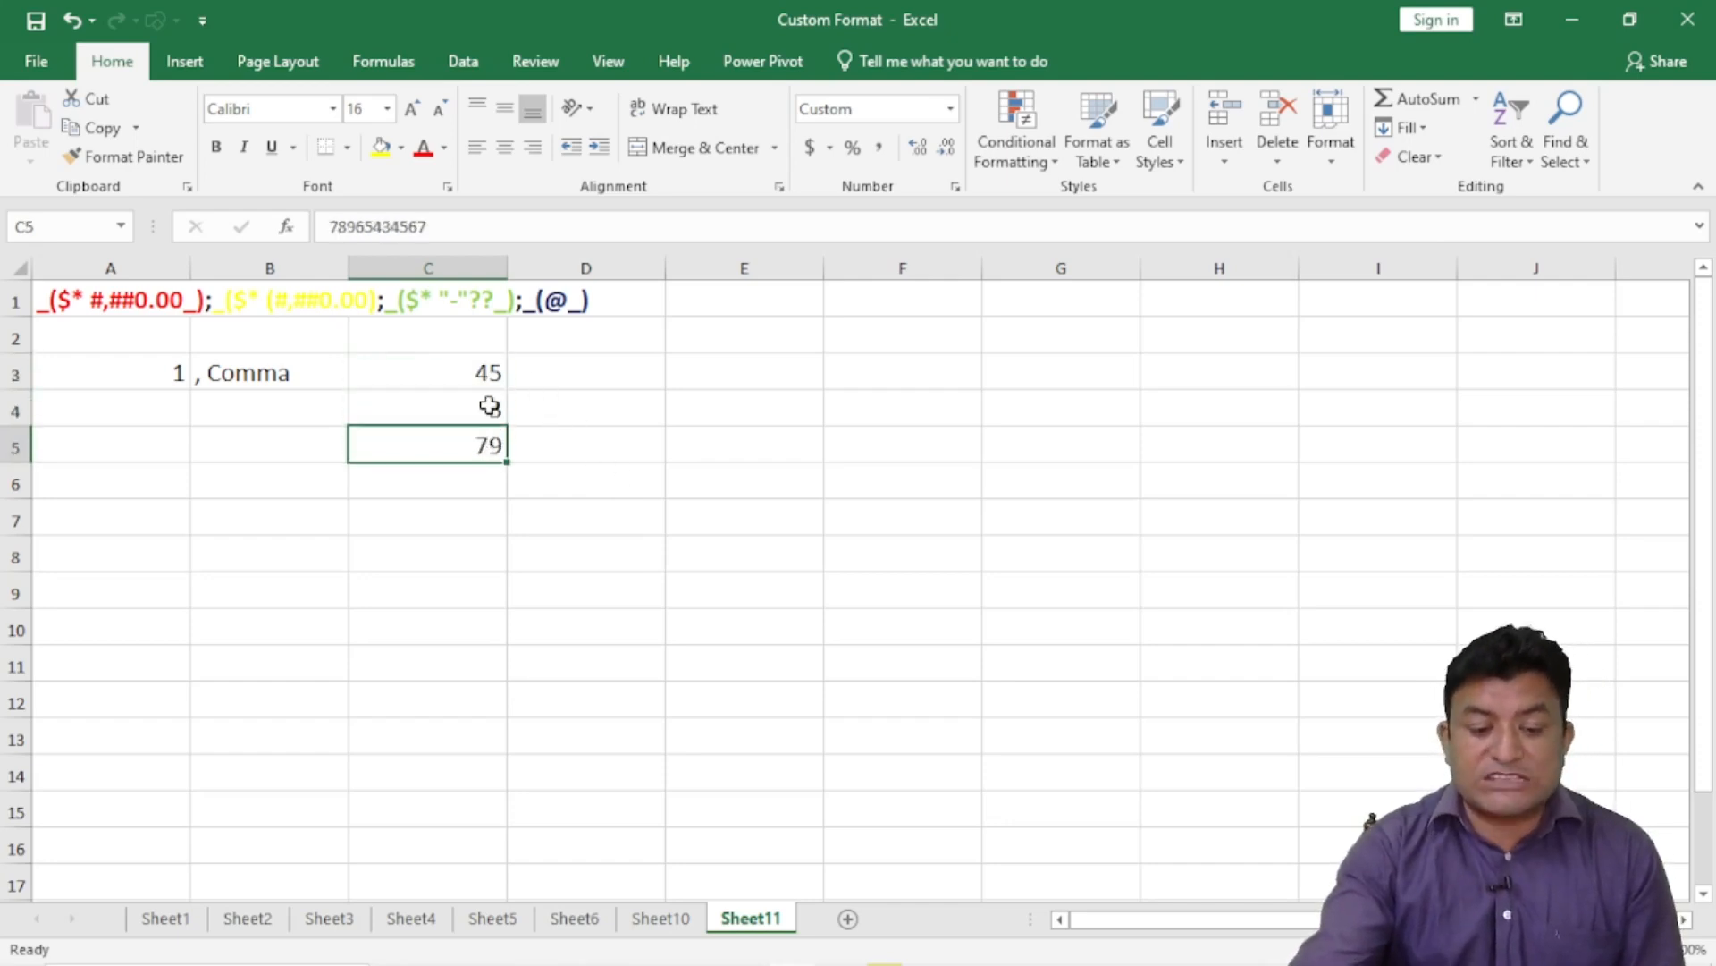
left_click(487, 373)
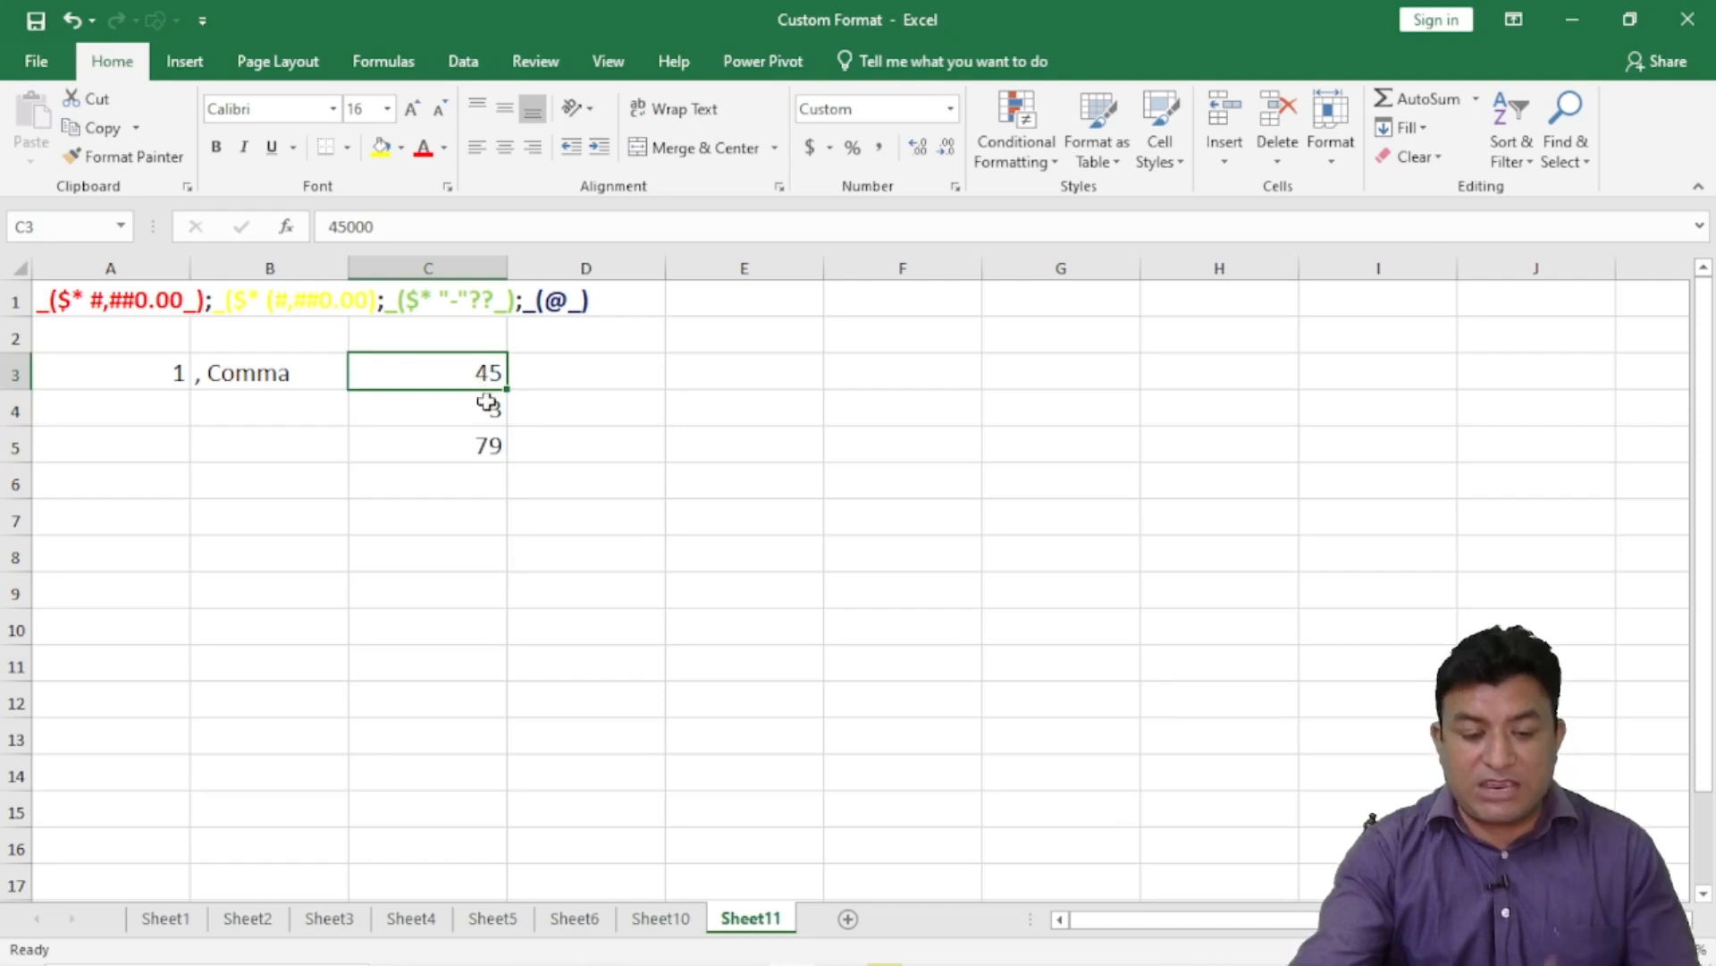
left_click(488, 411)
left_click(483, 444)
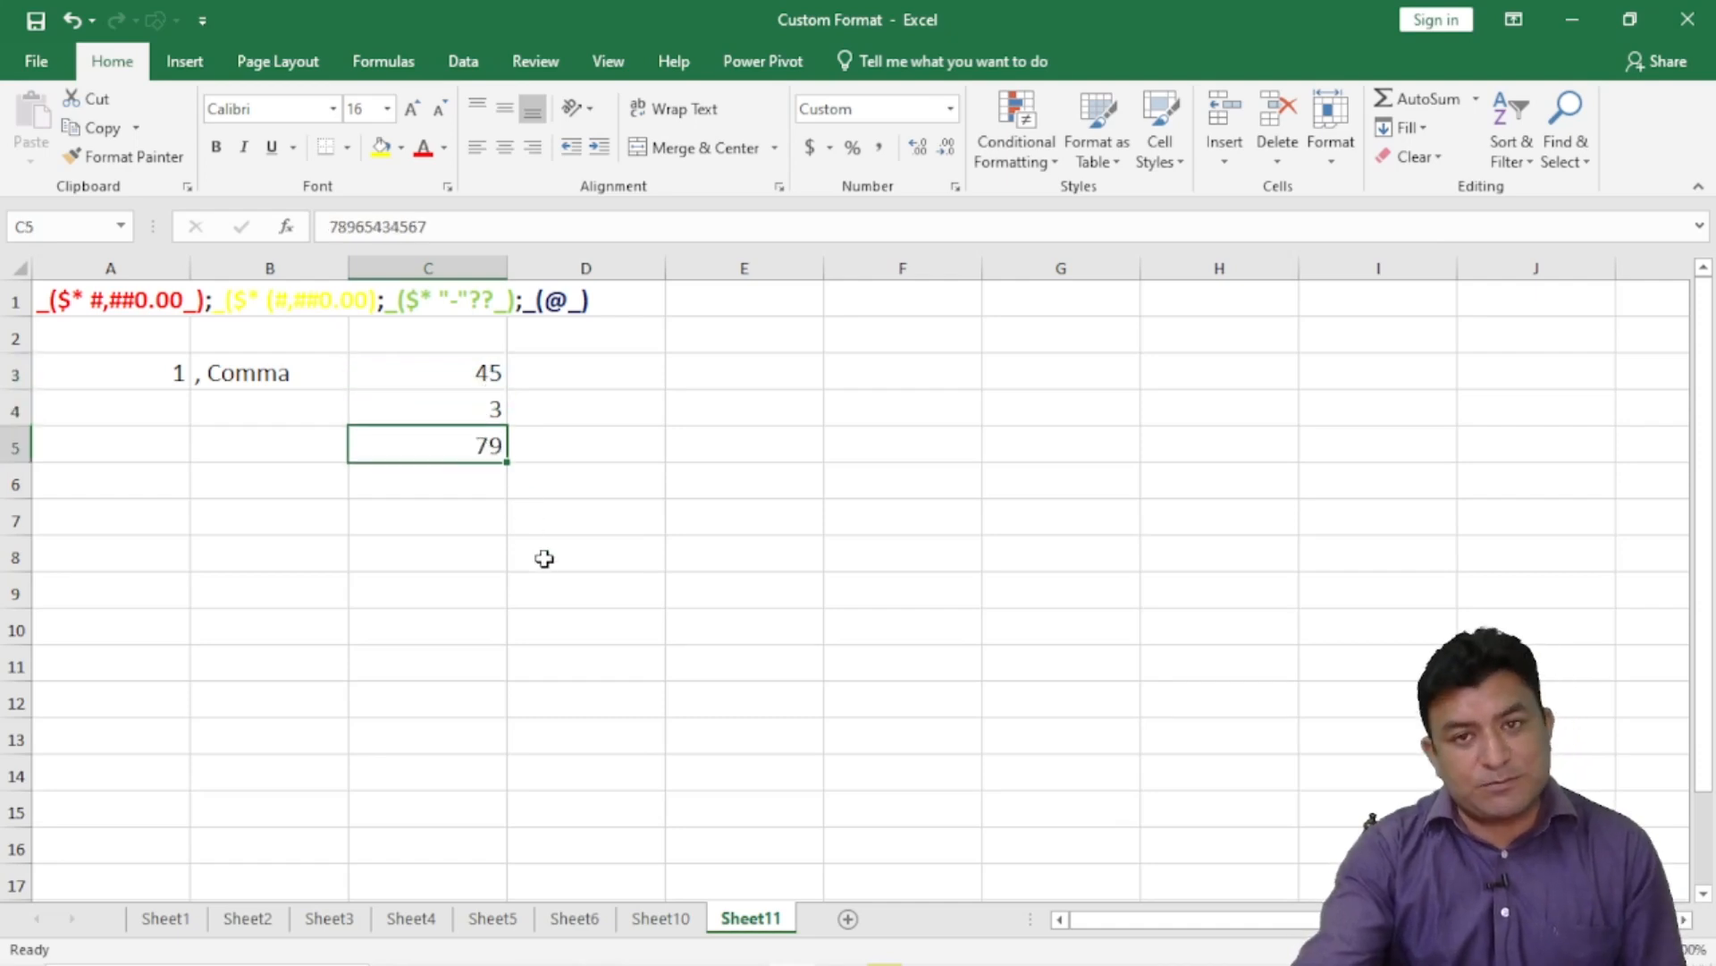
- Enter 2 in A4 and the label Backslash in B4
left_click(169, 407)
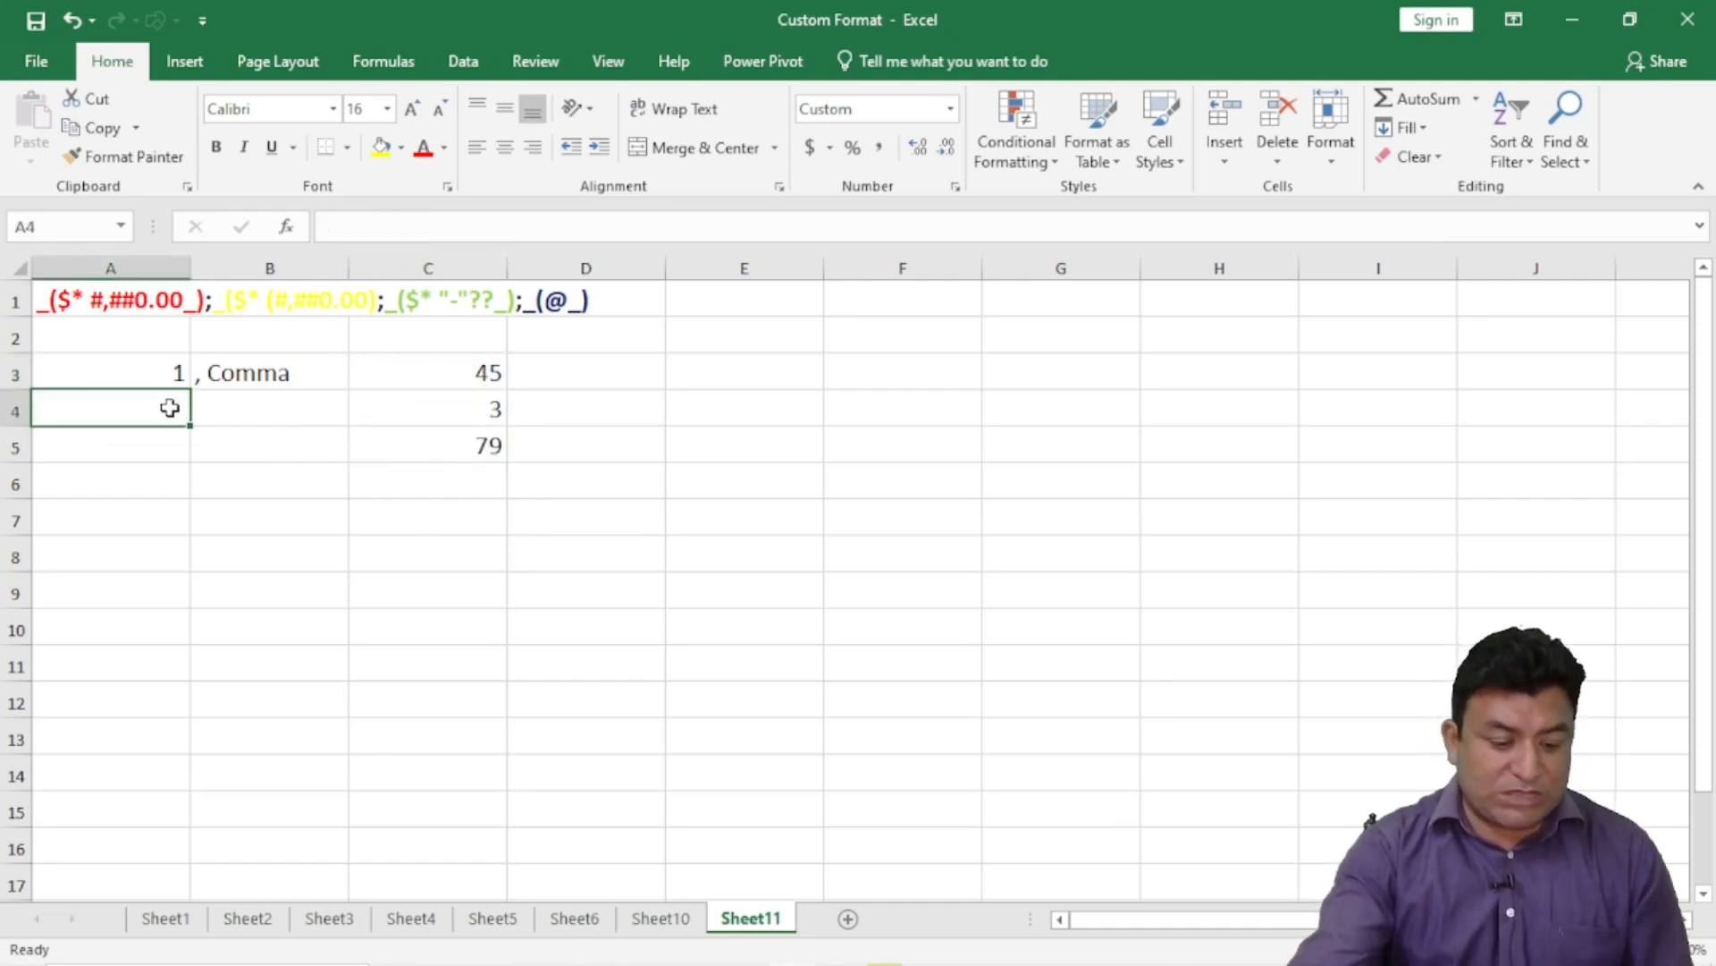
type("2")
left_click(256, 418)
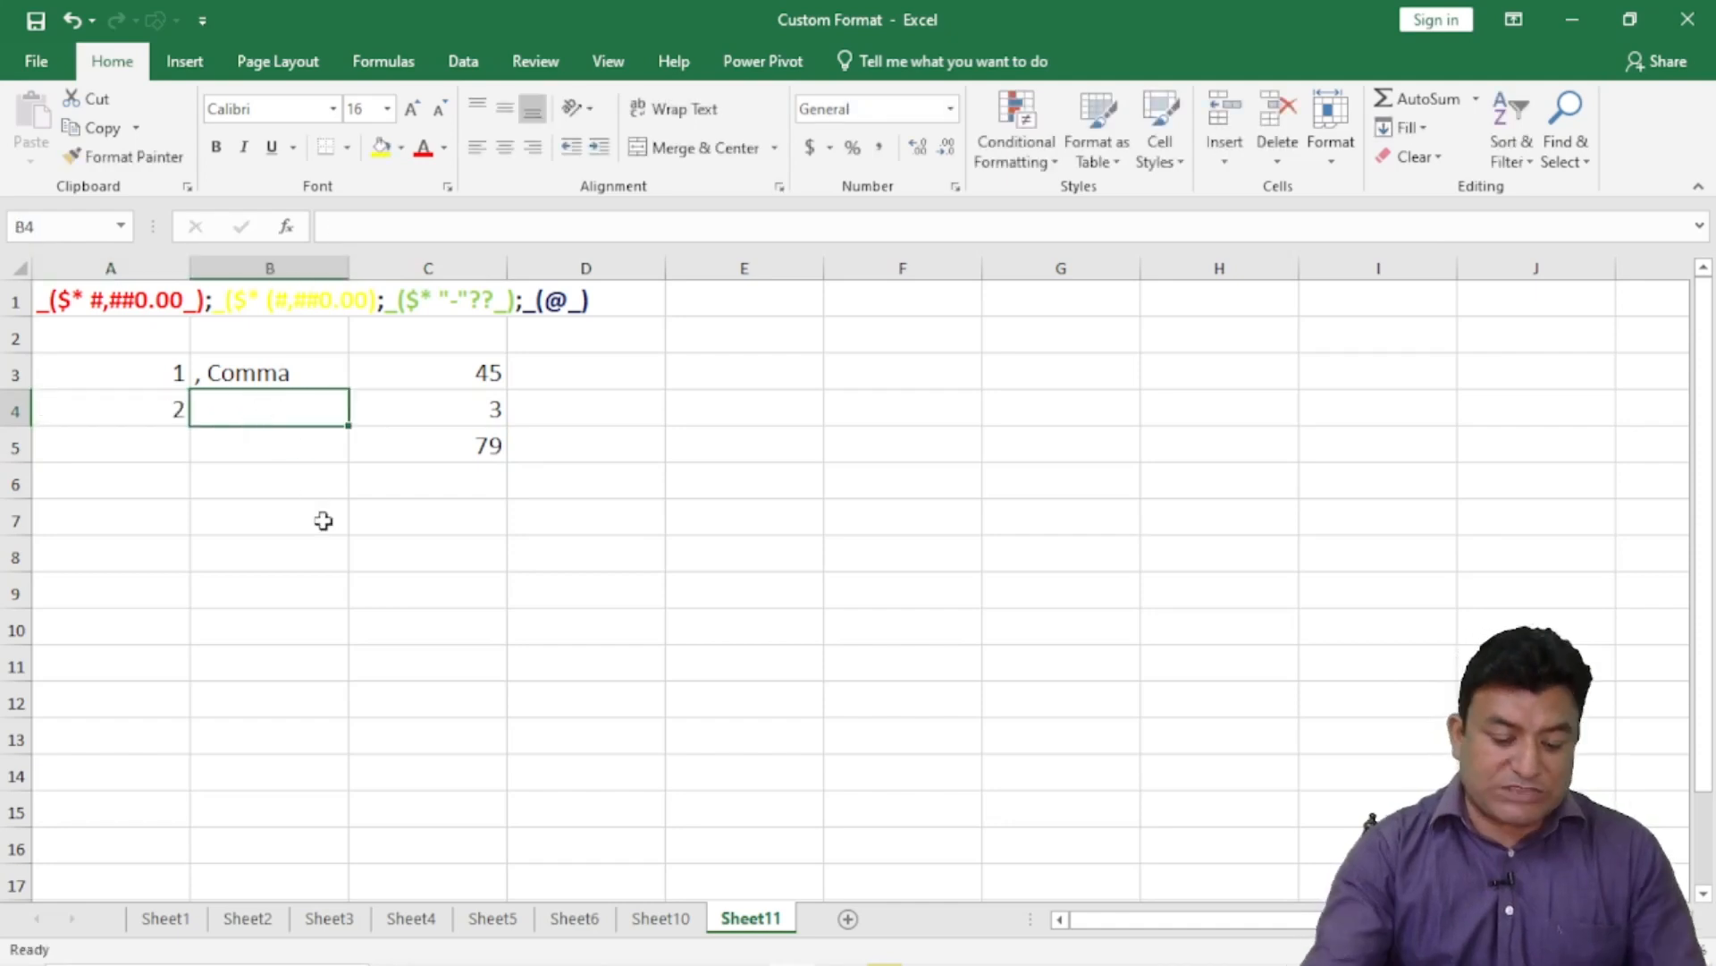
type("Back")
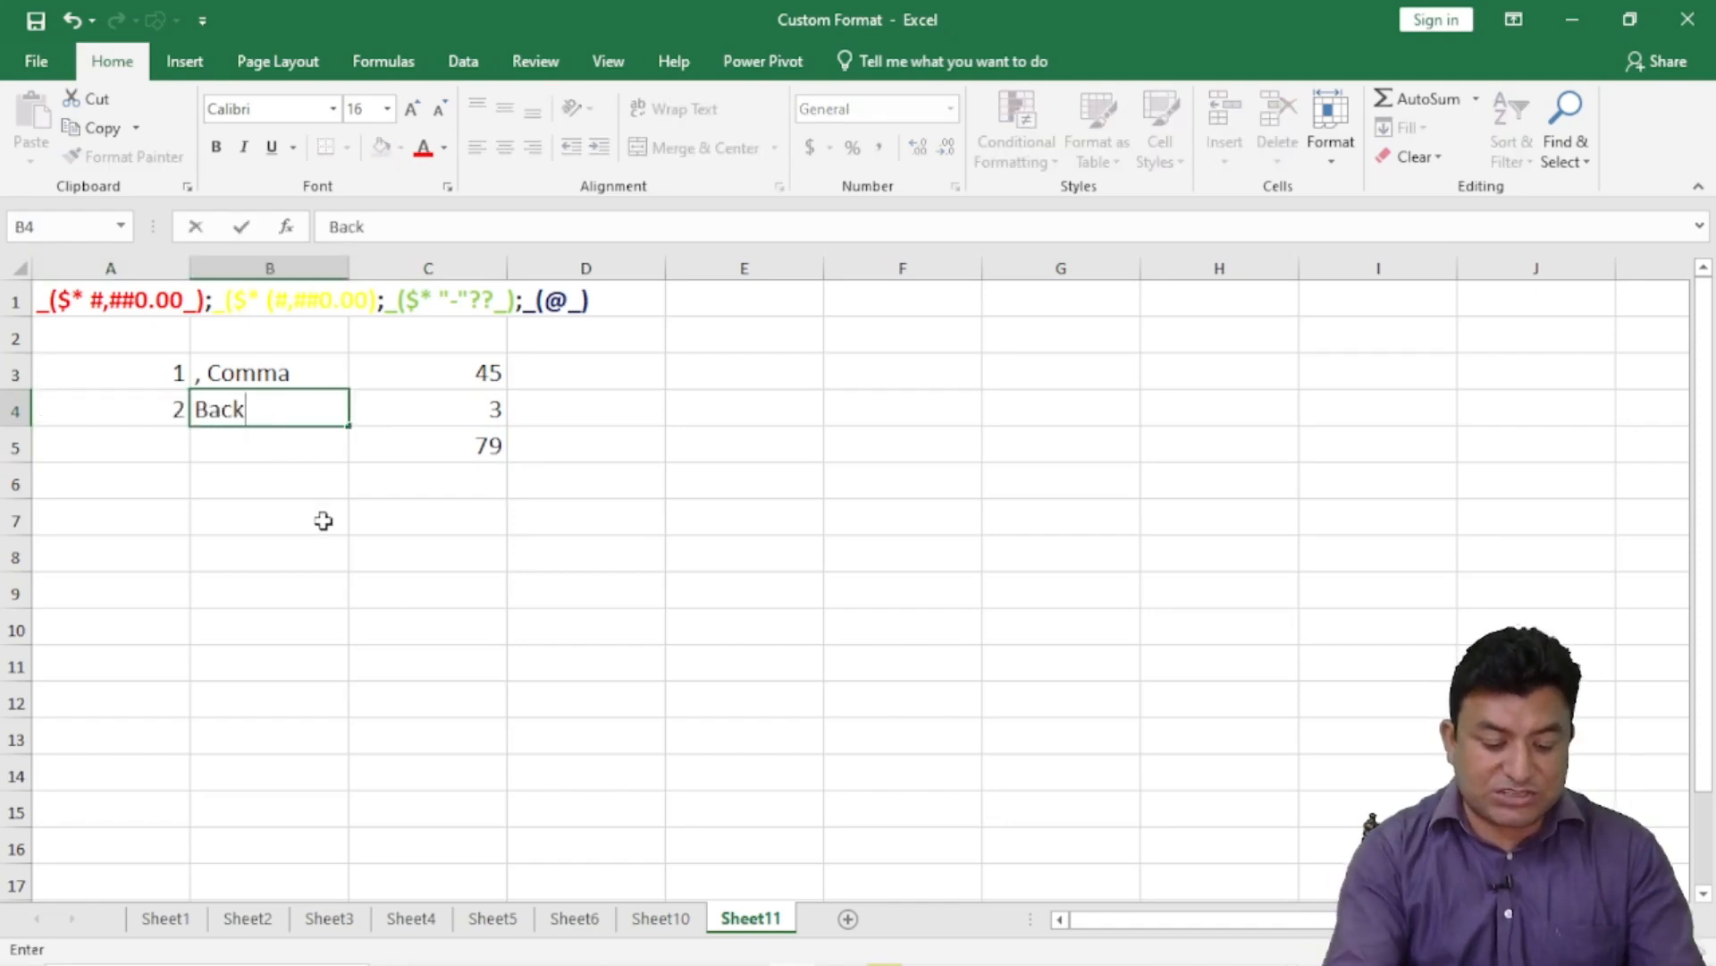
type("slash")
key("Return")
left_click(276, 408)
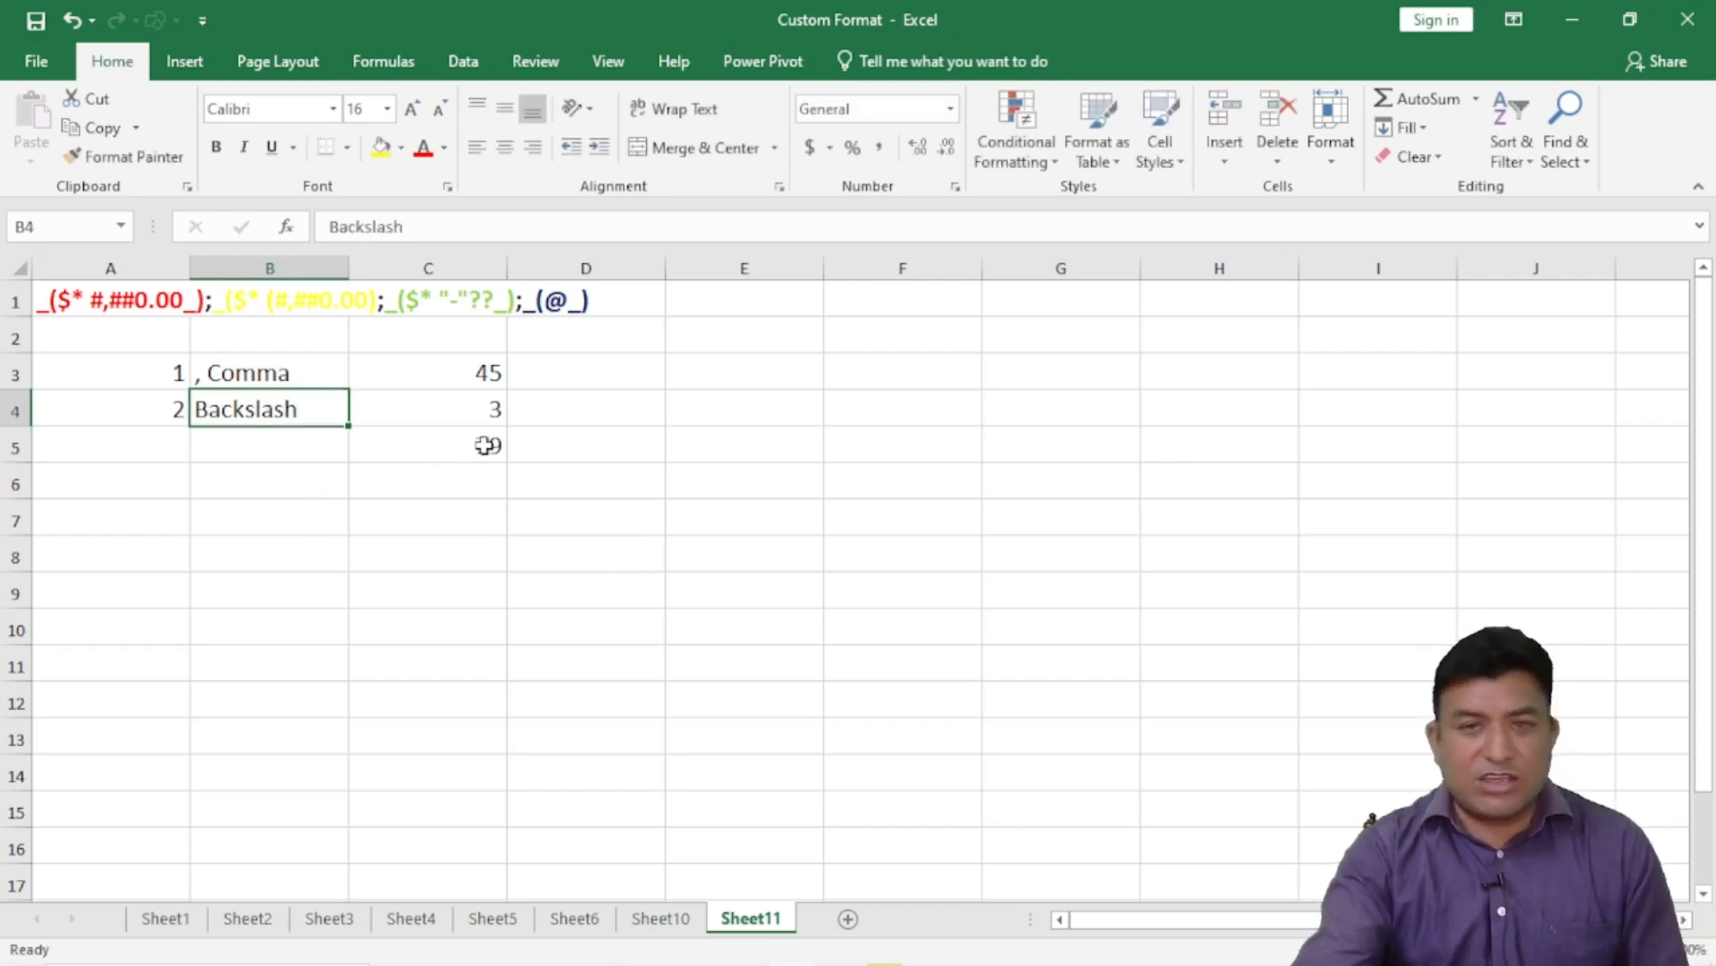
- Change C3's format to #,\K so it displays 45K
left_click(471, 372)
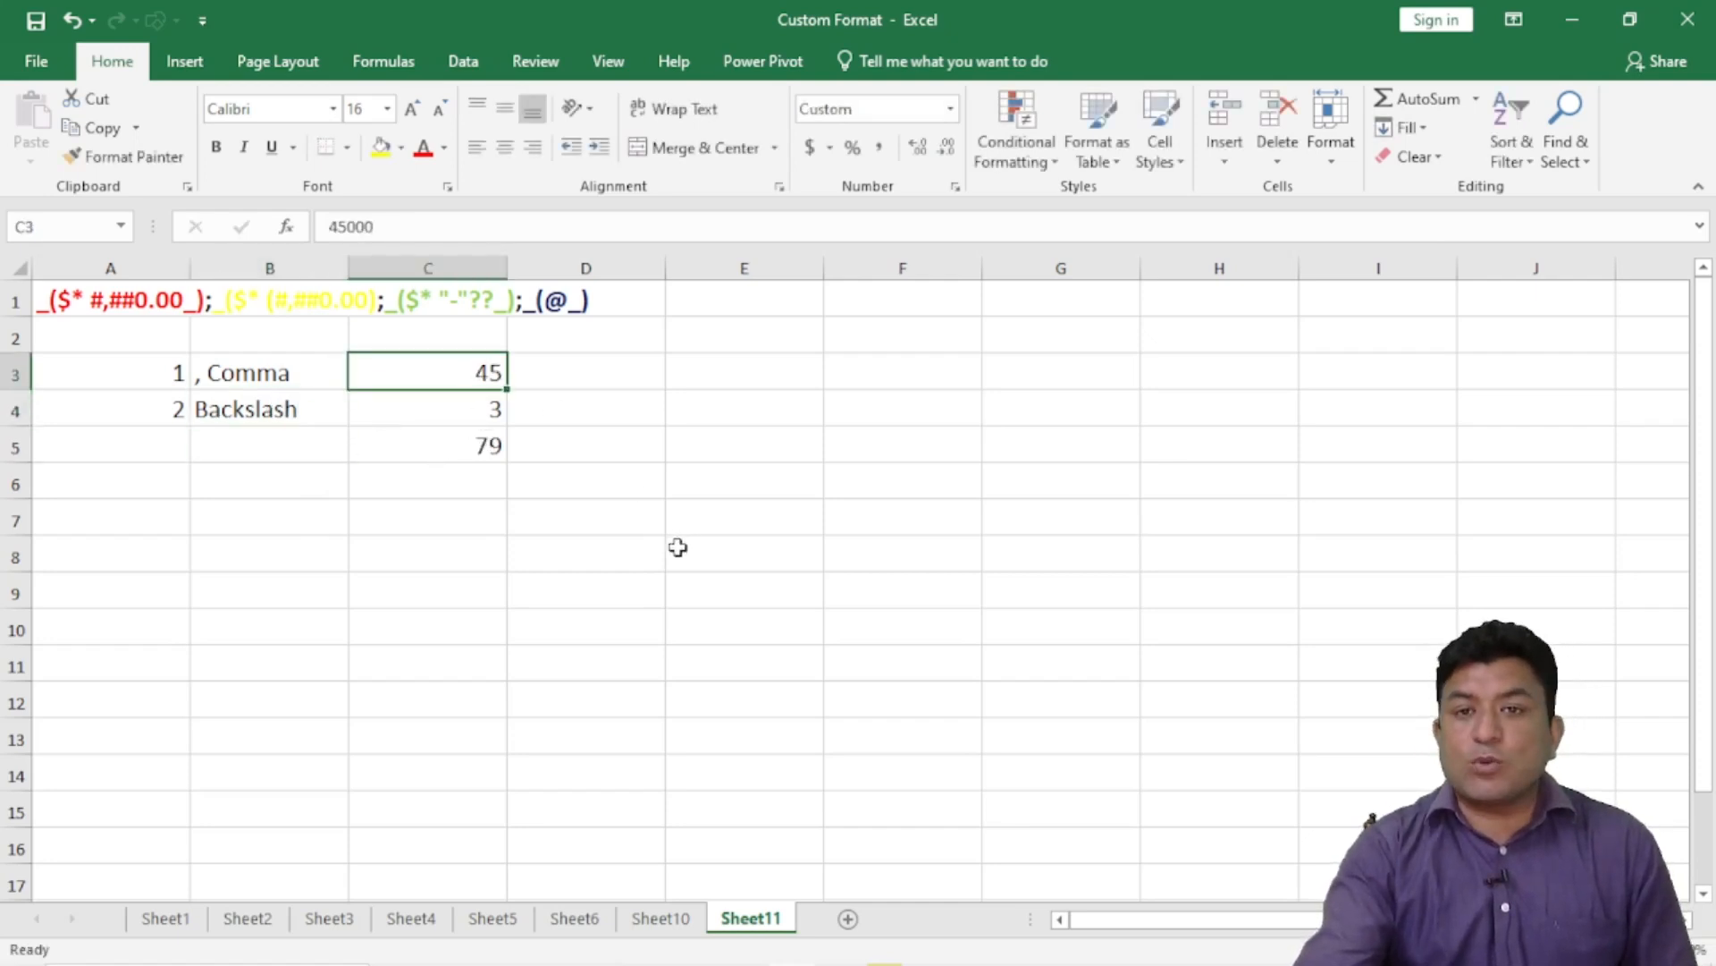
left_click(955, 186)
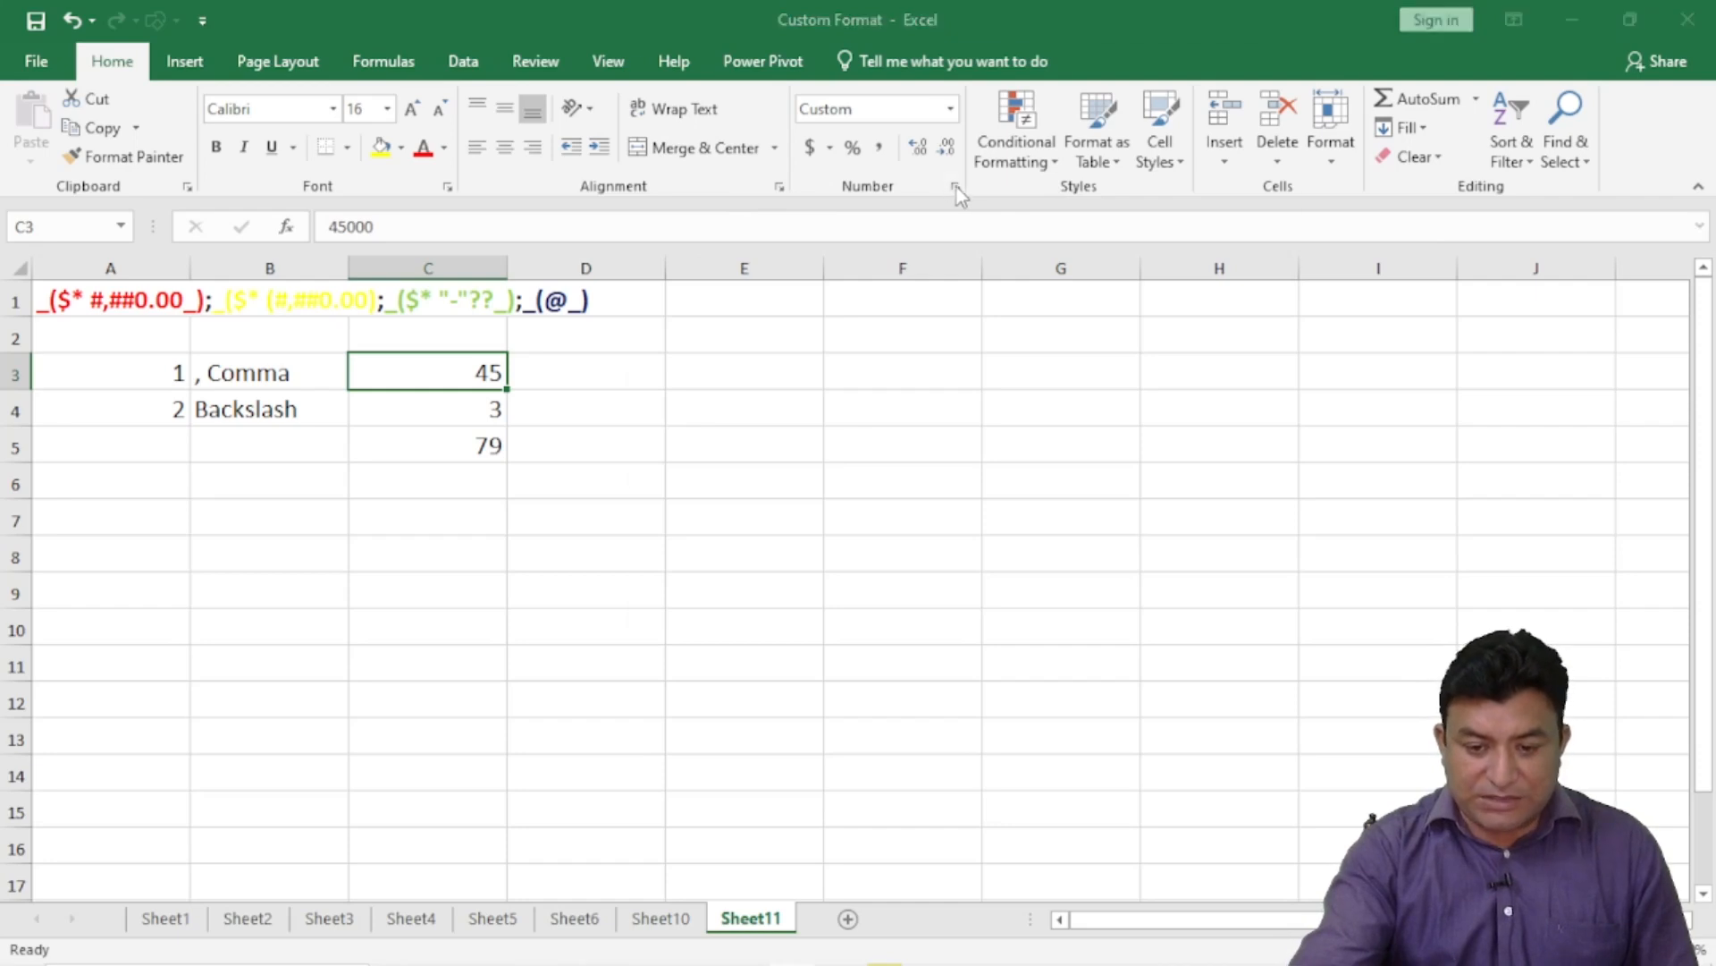
left_click(854, 241)
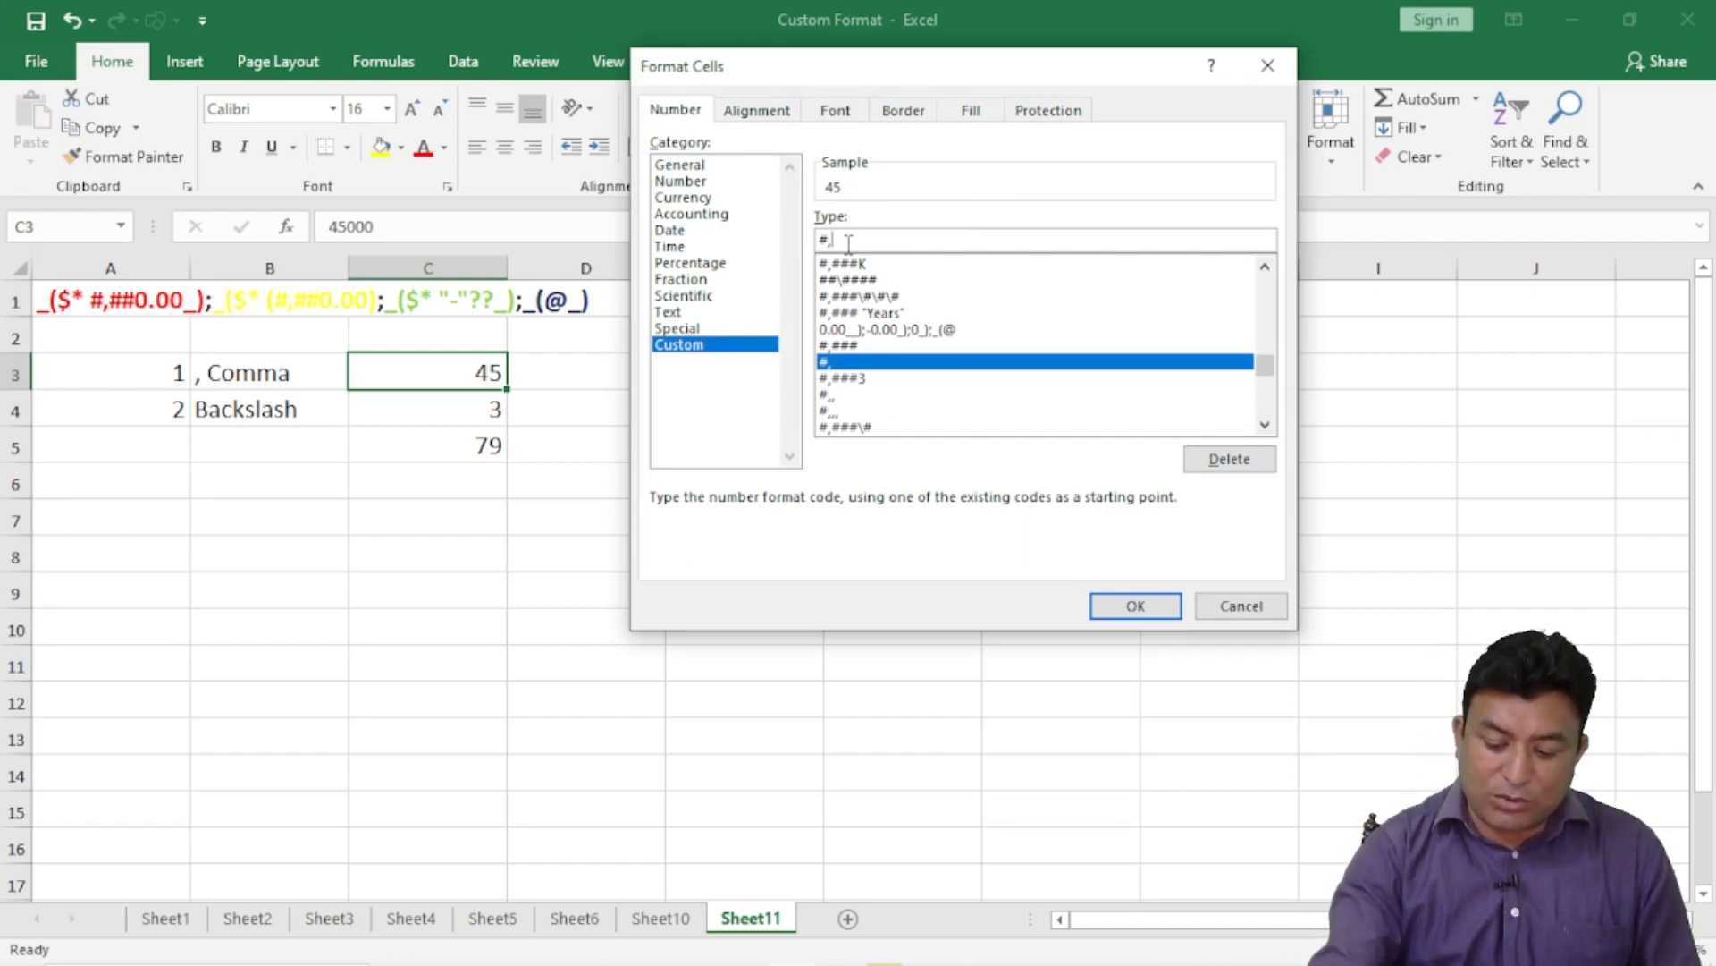
type("\\")
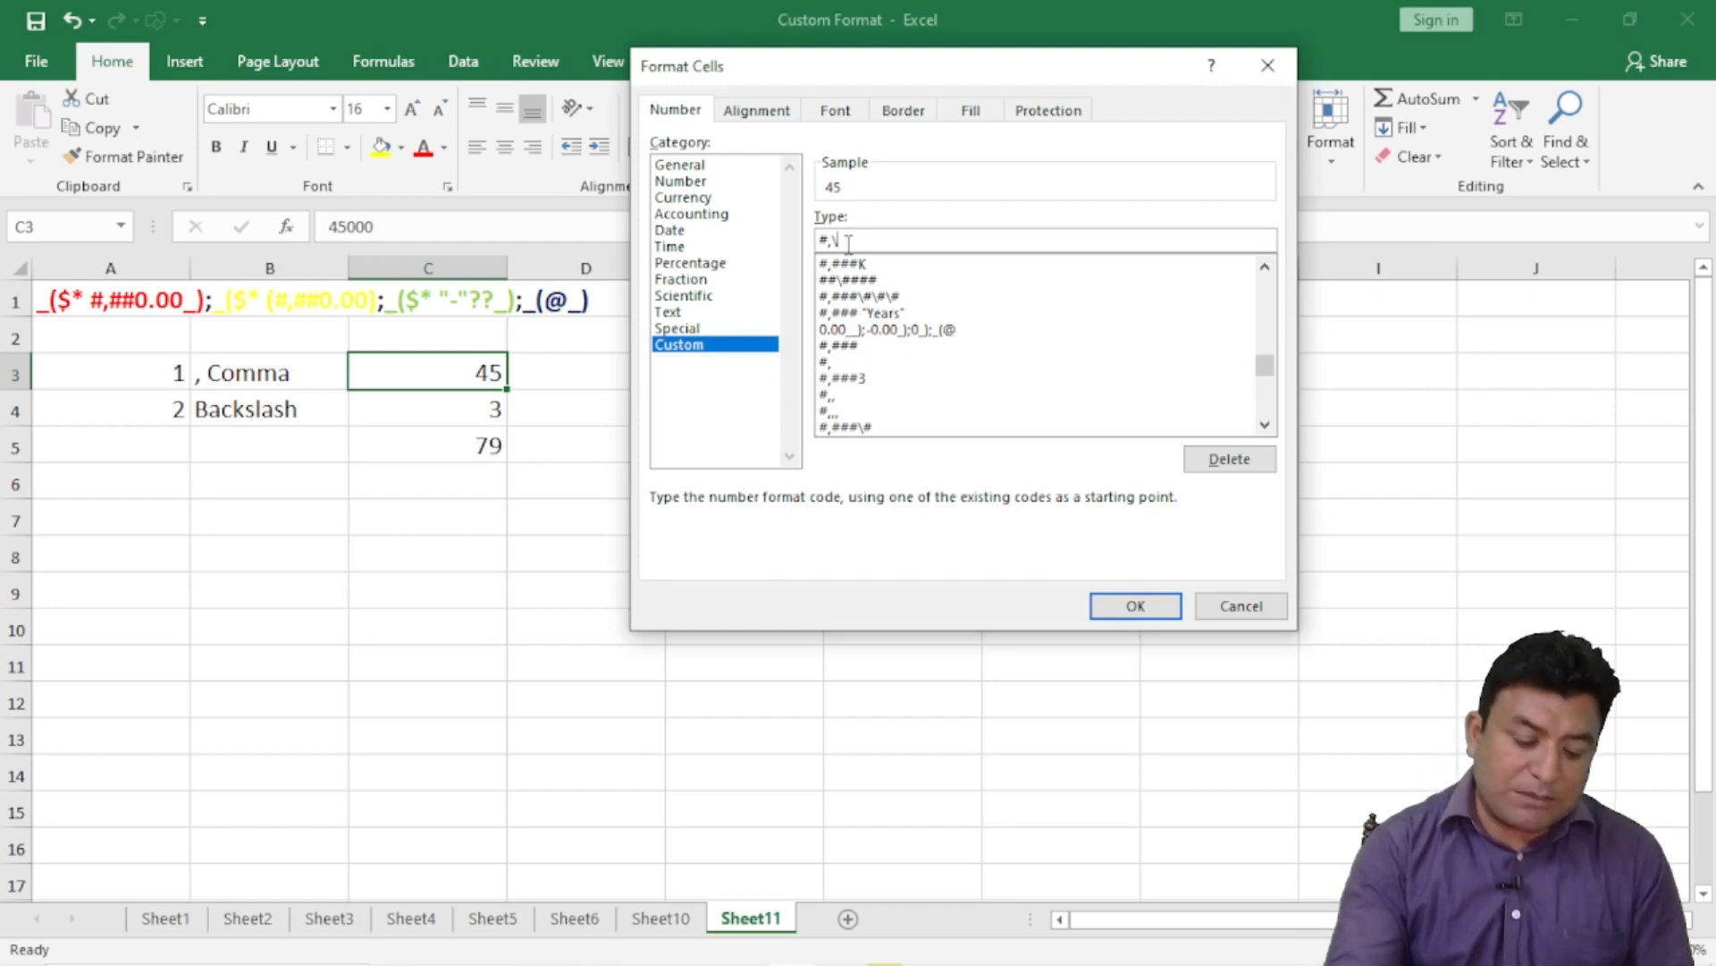
type("K")
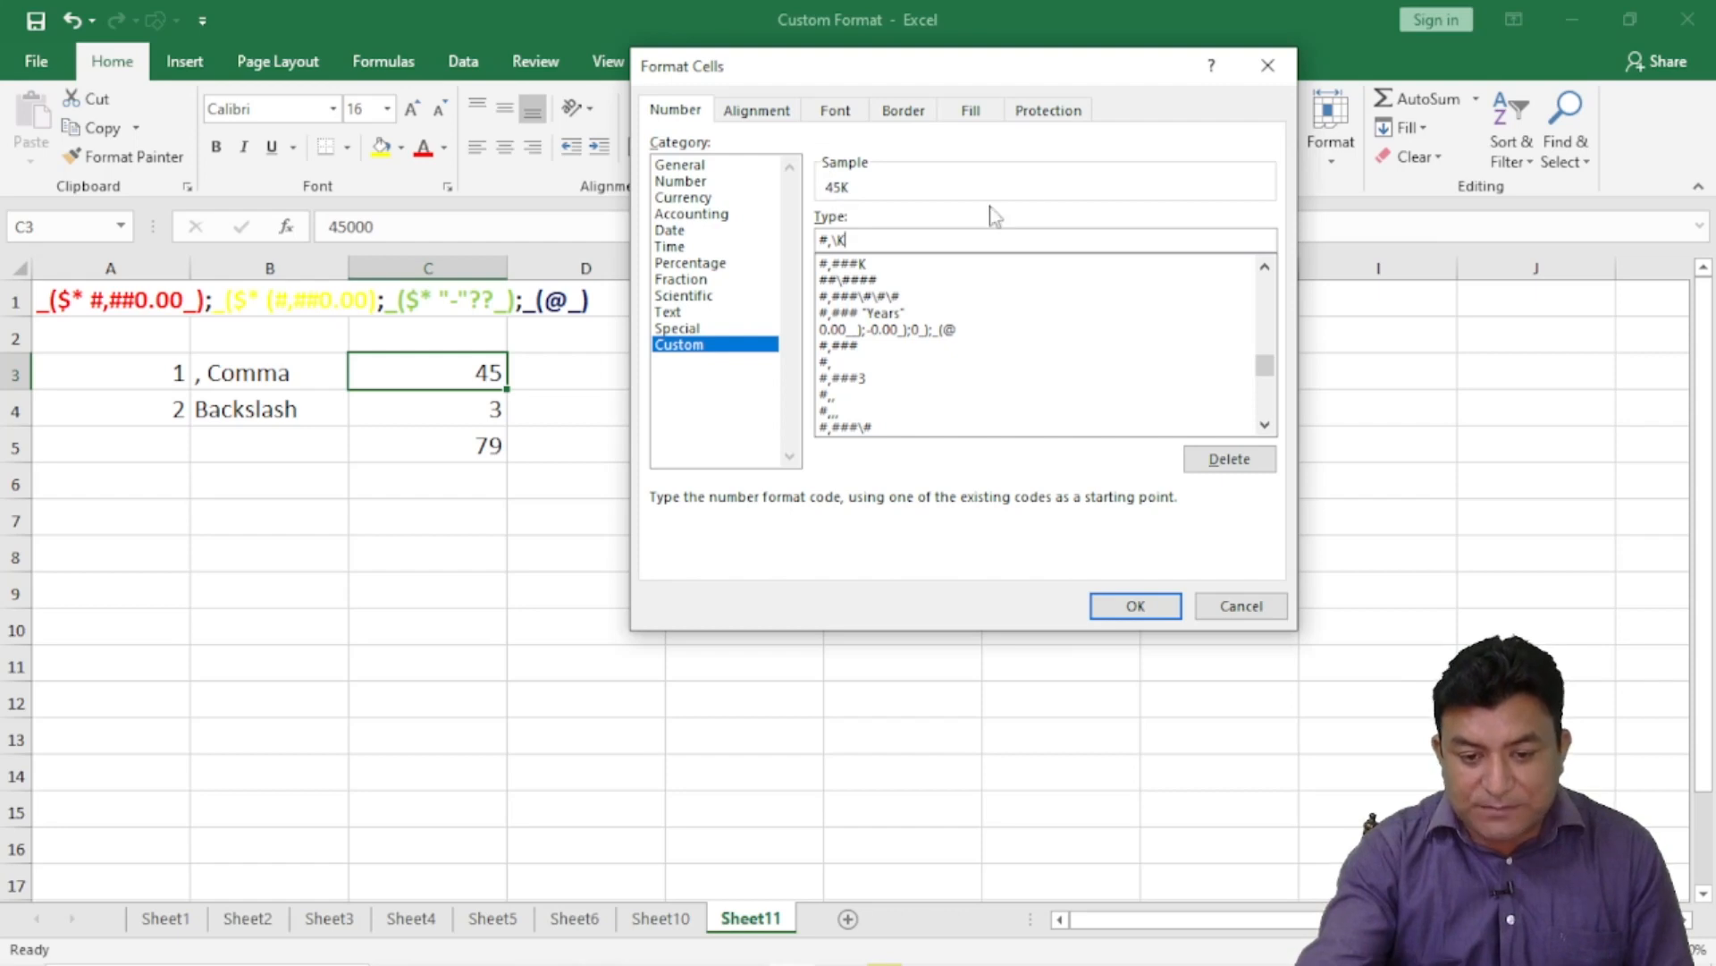
left_click(1133, 605)
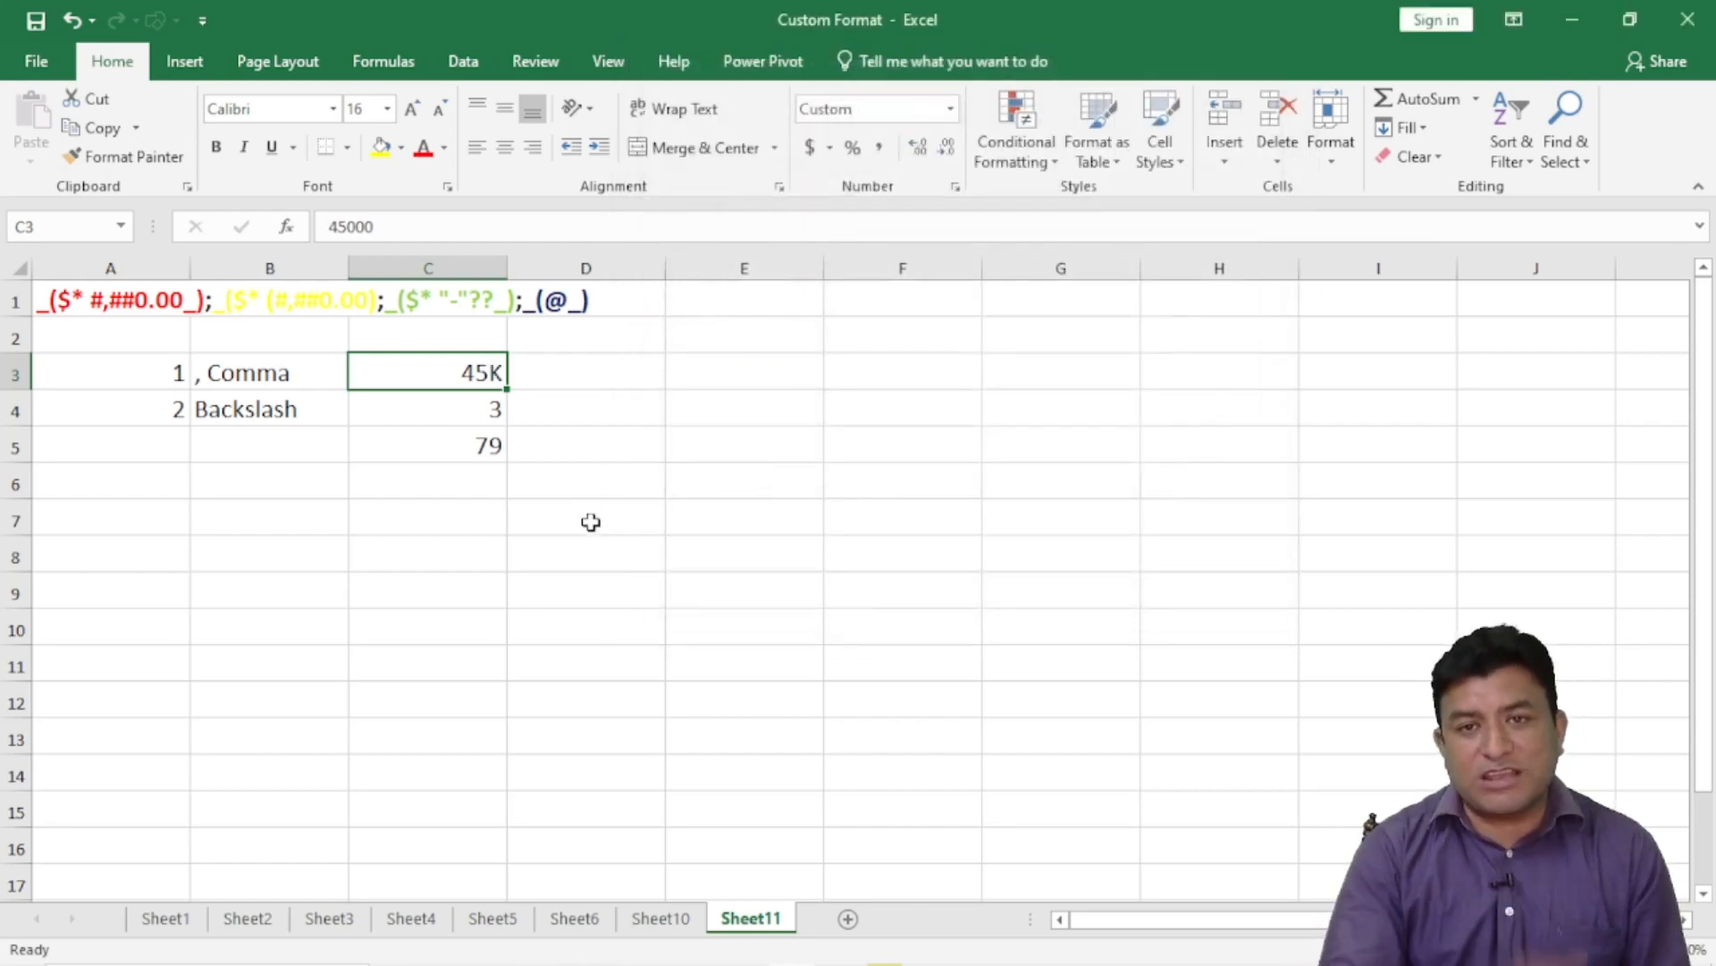
- Change C4's format to #,,\M so it displays 3M
left_click(477, 414)
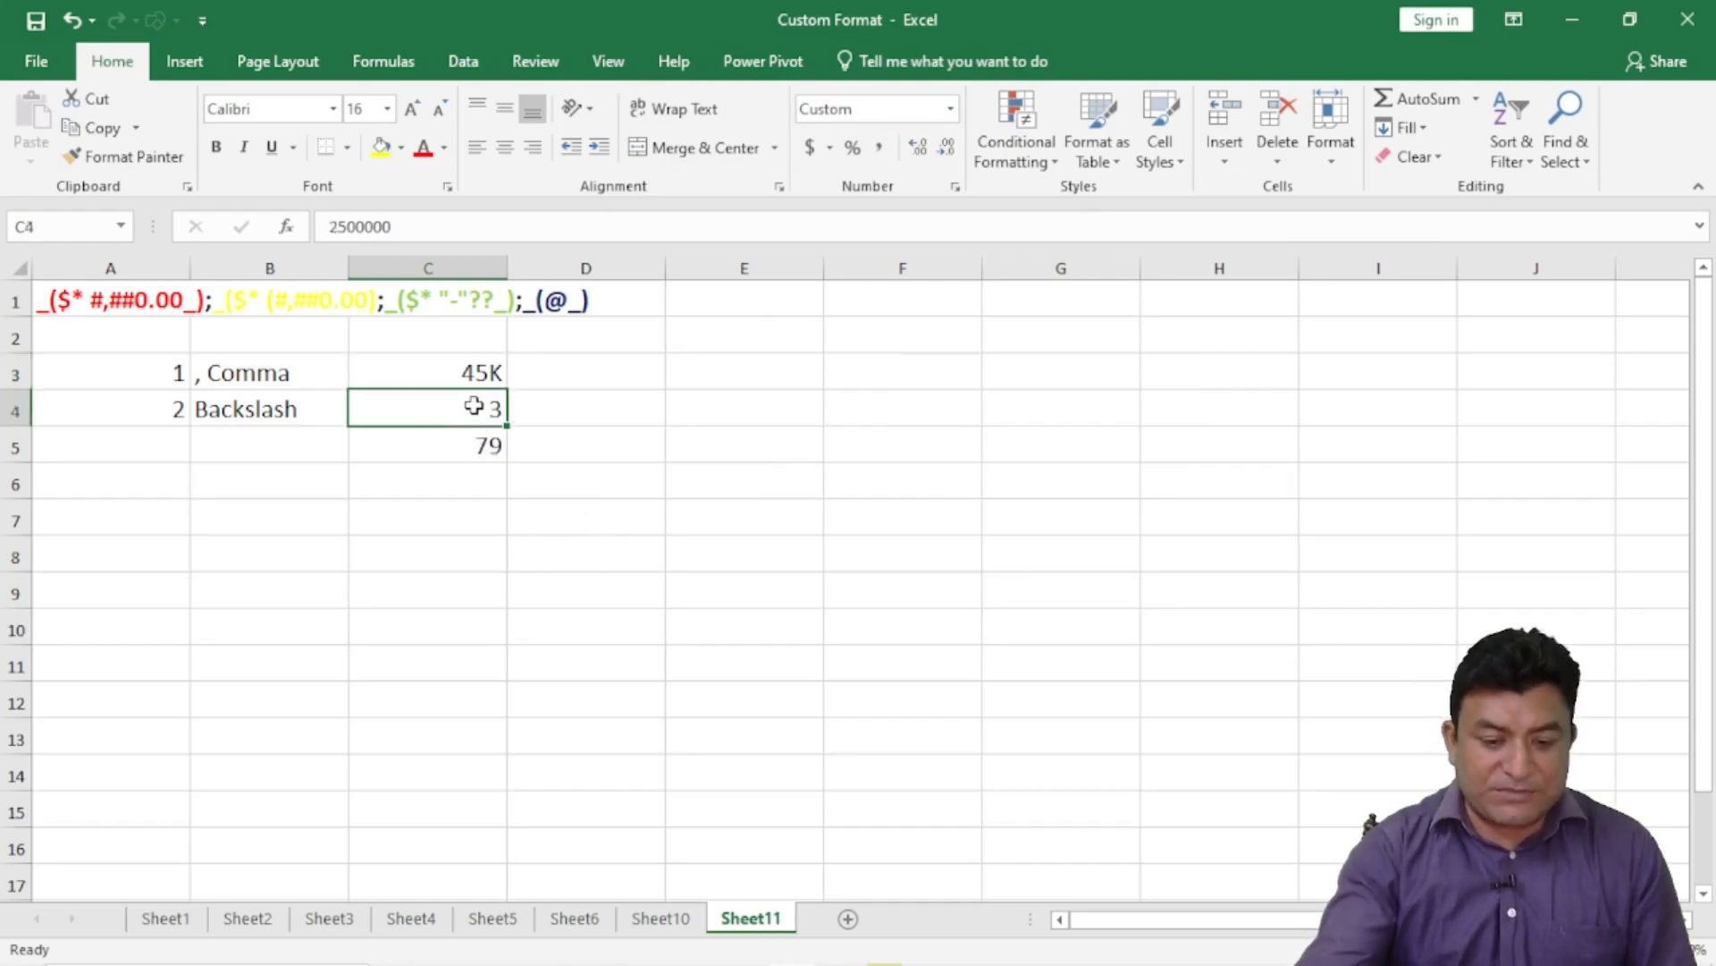
left_click(955, 189)
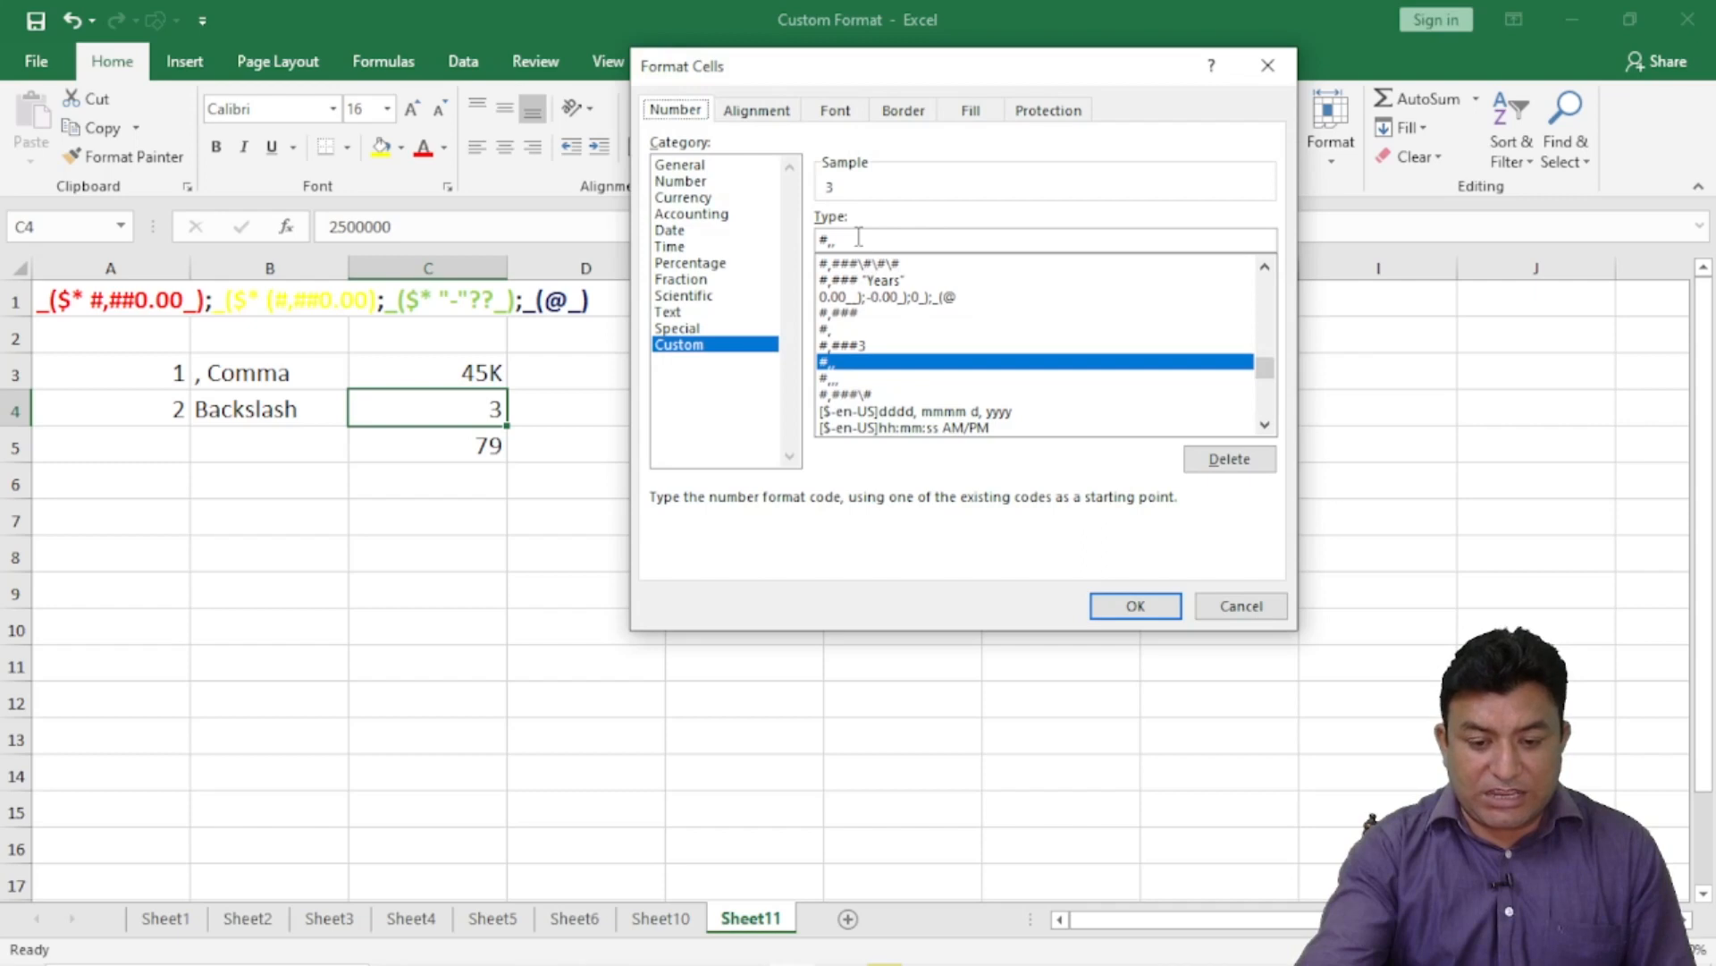
type("\\")
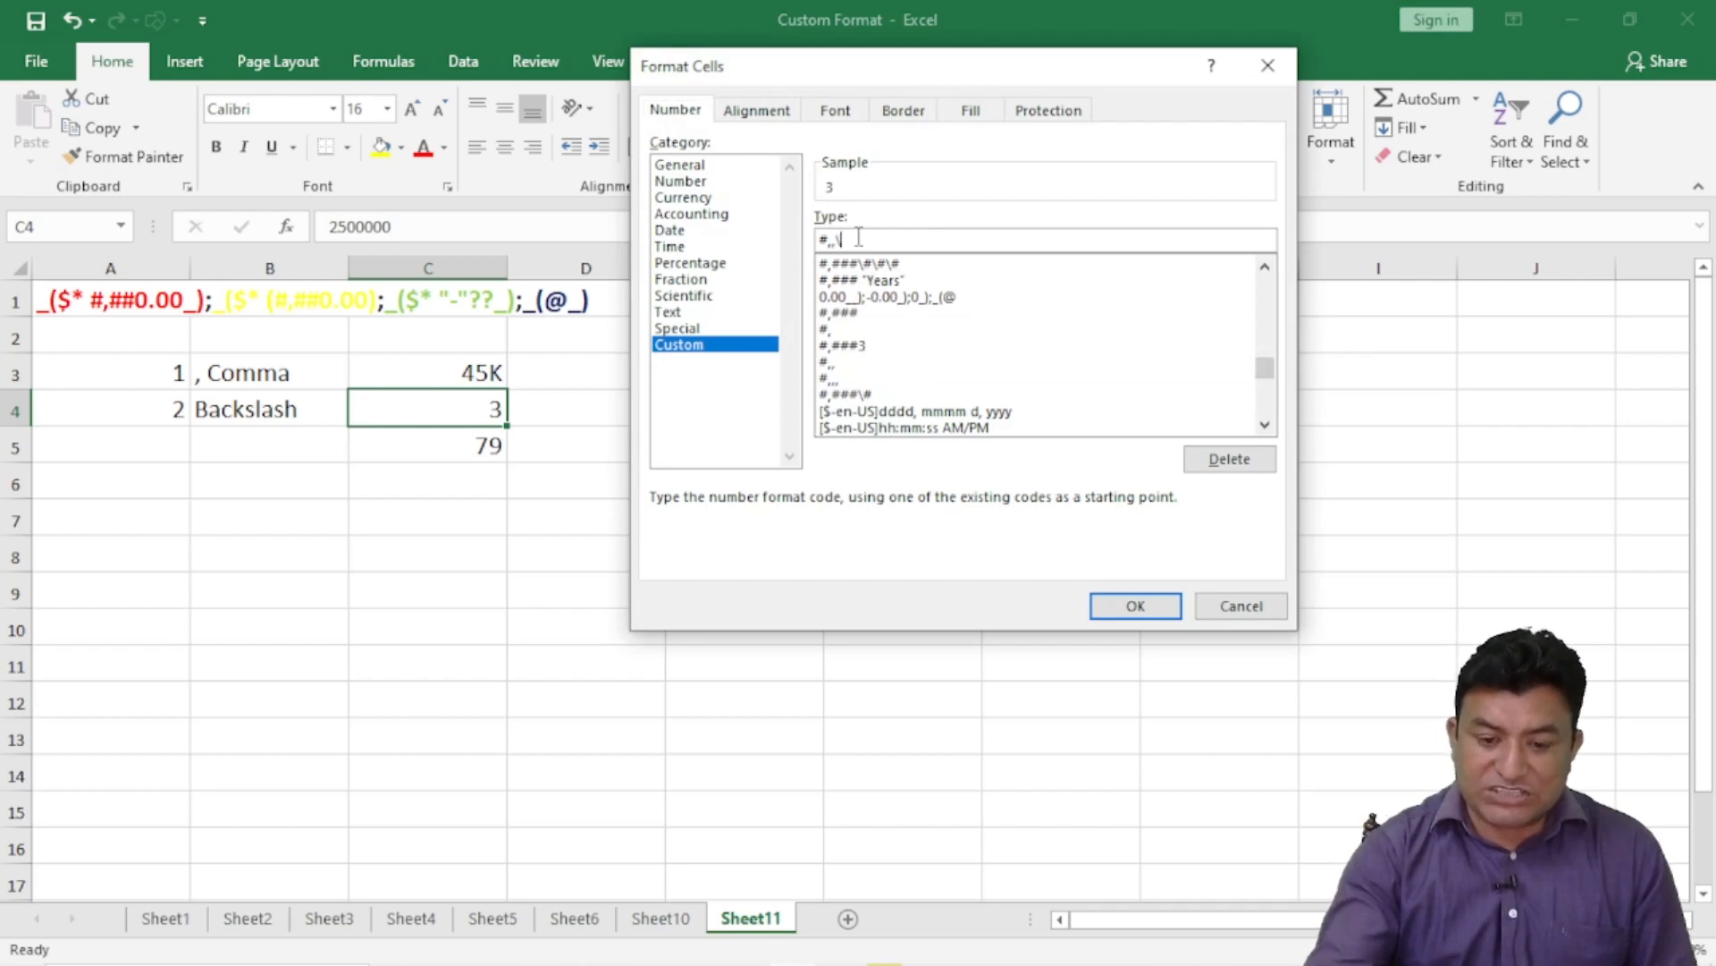
type("M")
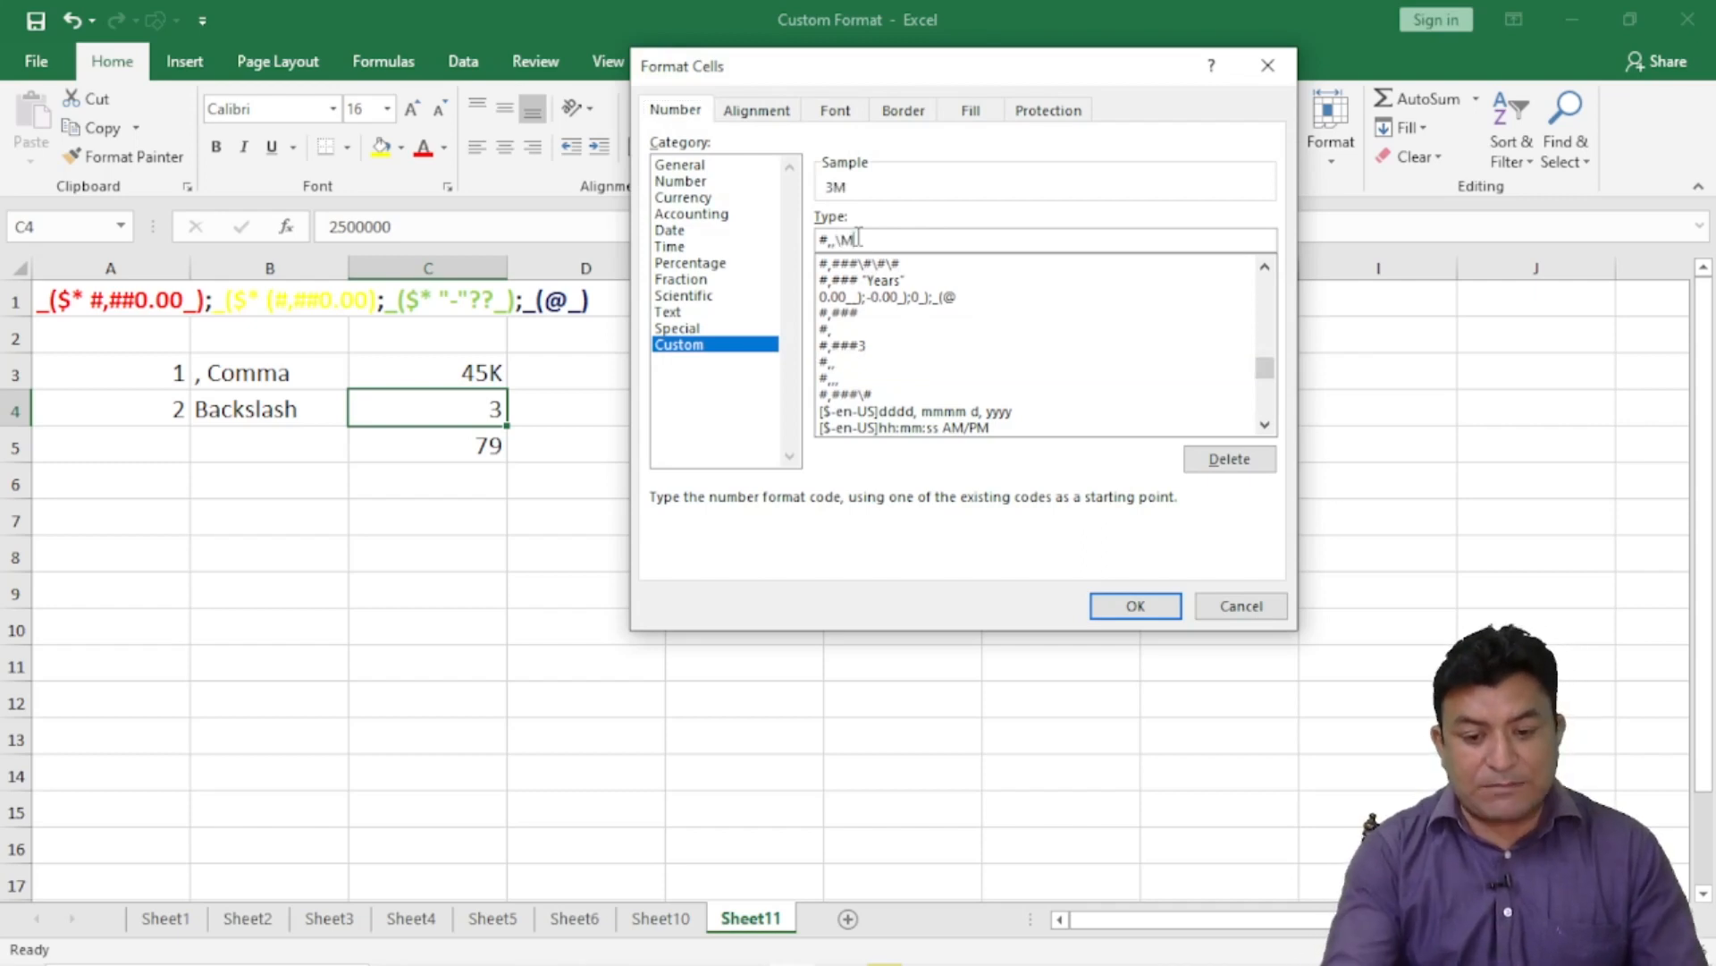
left_click(1113, 607)
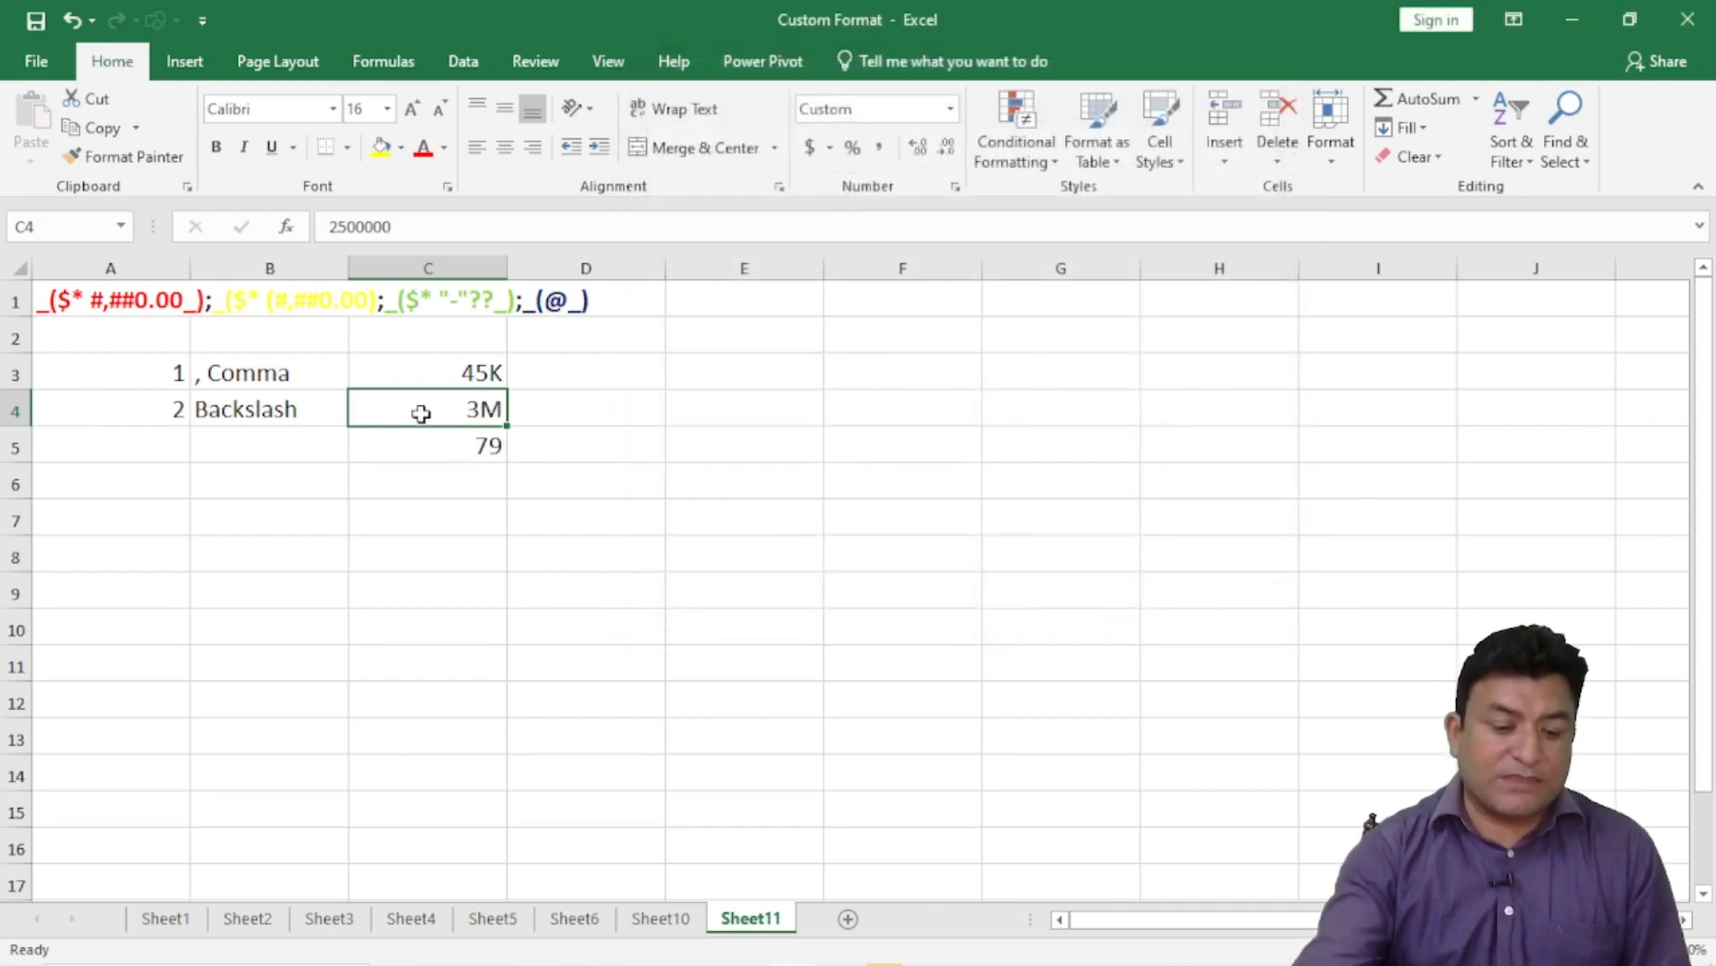
- Change C5's format to #,,,\B so it displays 79B
left_click(467, 450)
left_click(951, 194)
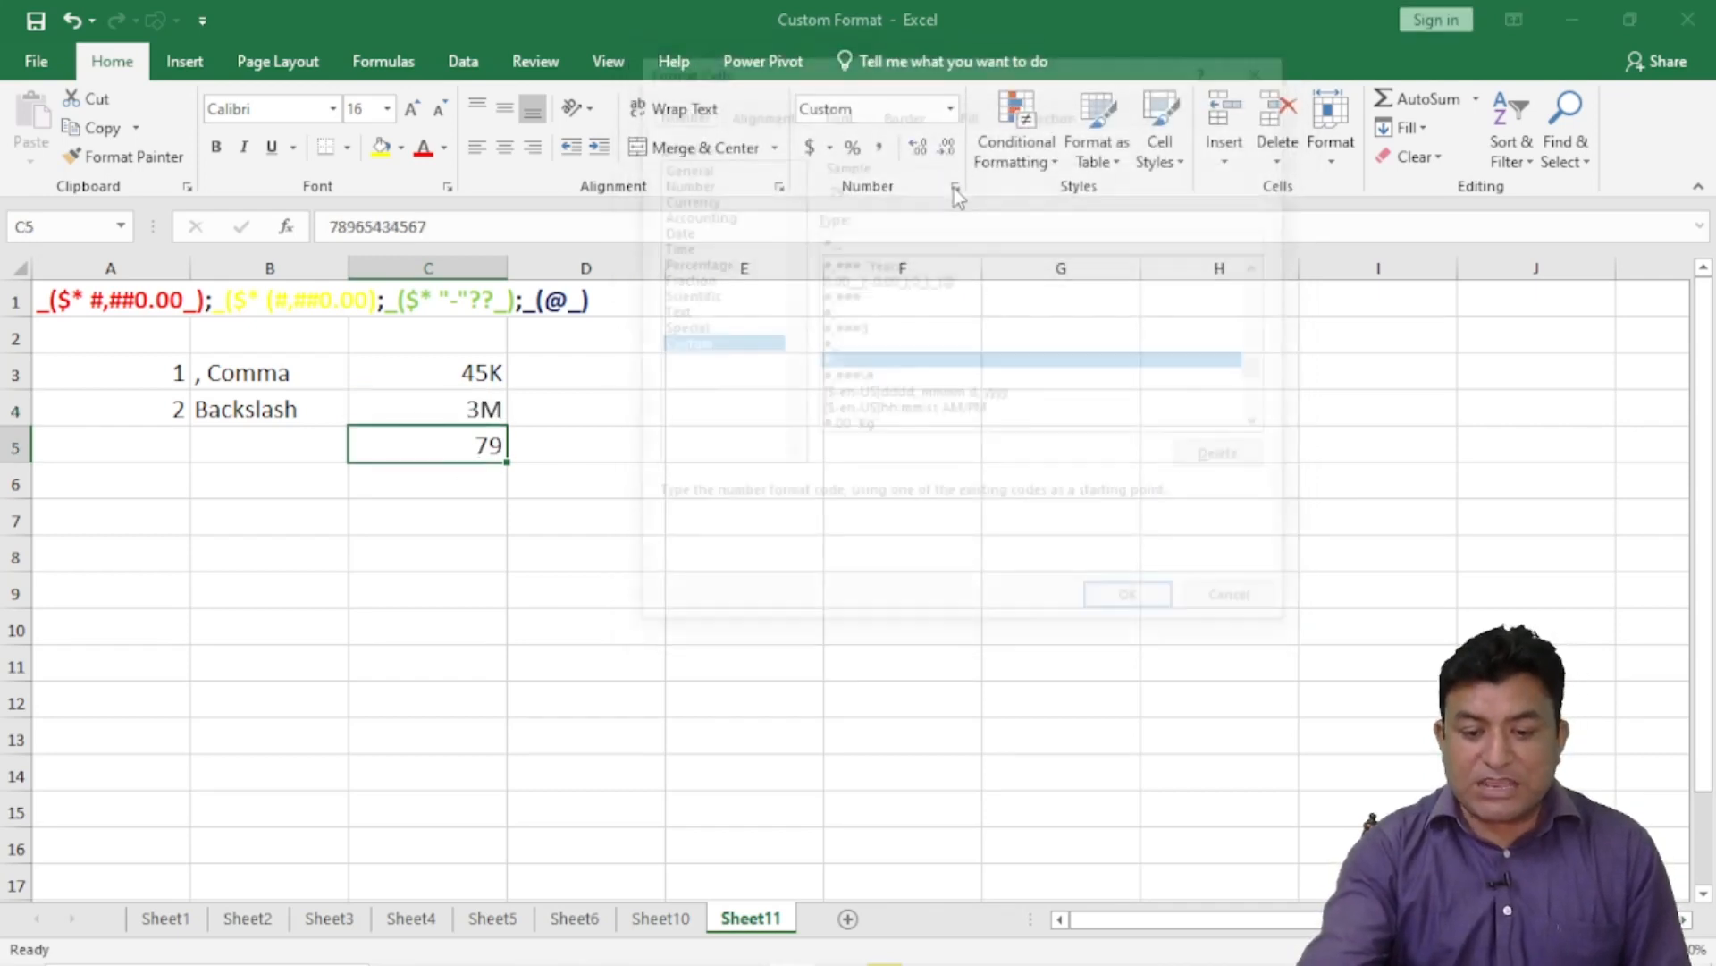
left_click(863, 236)
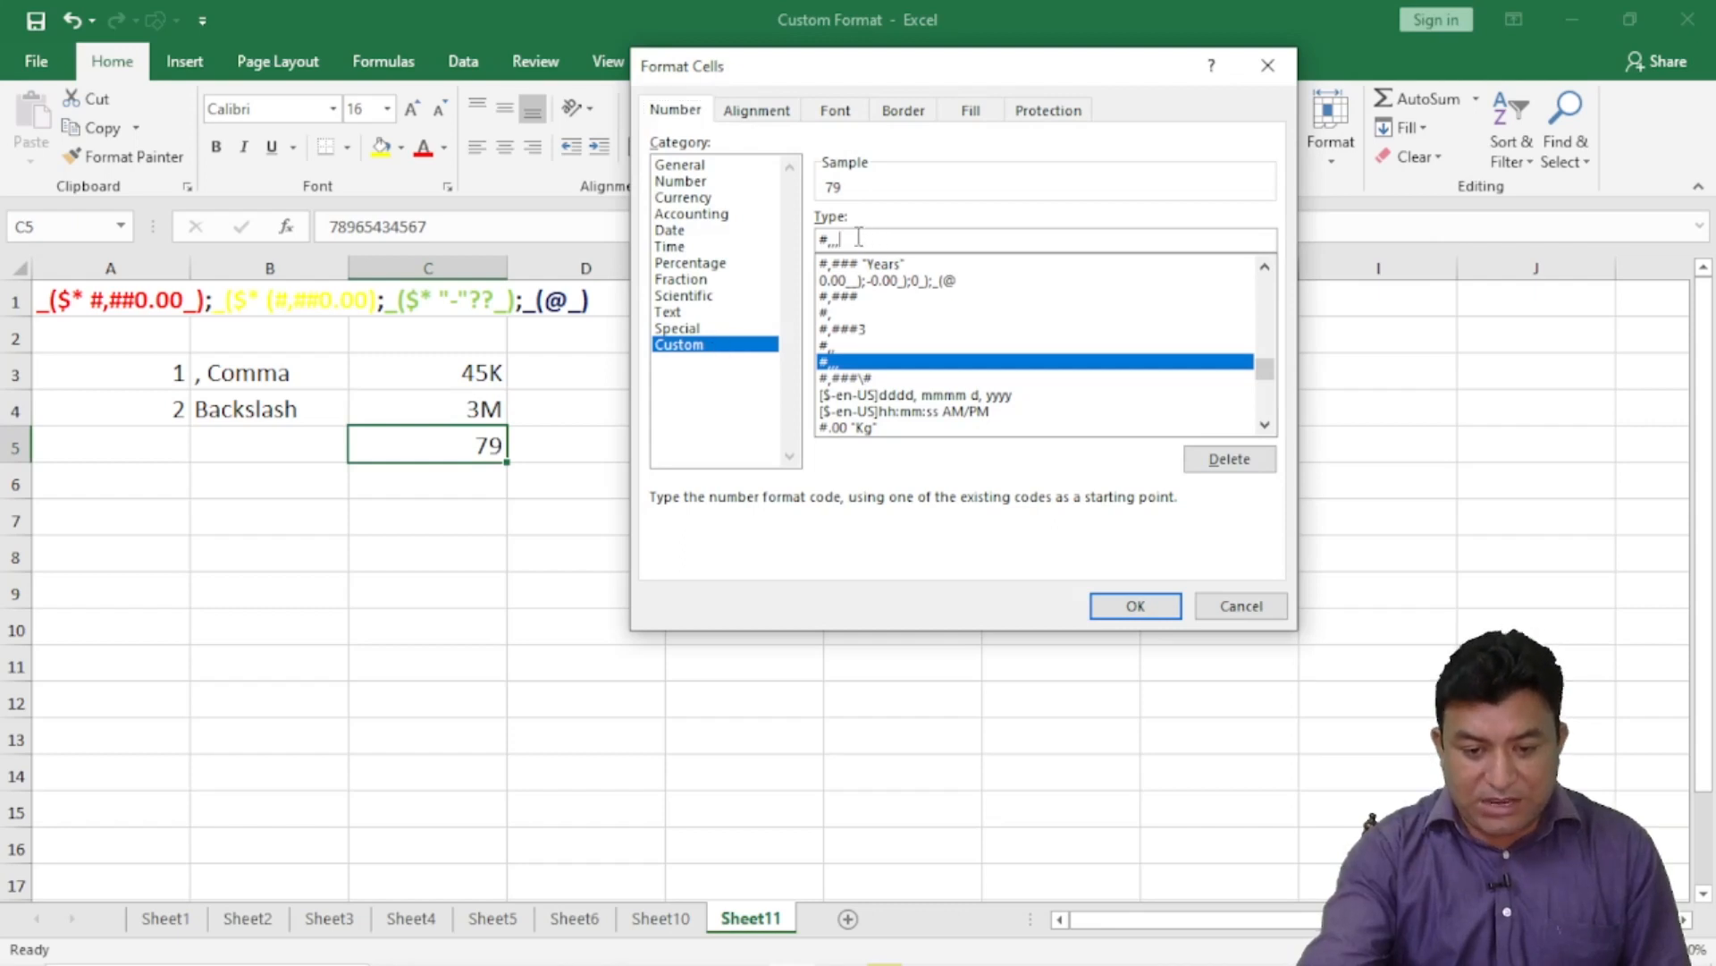
type("\\")
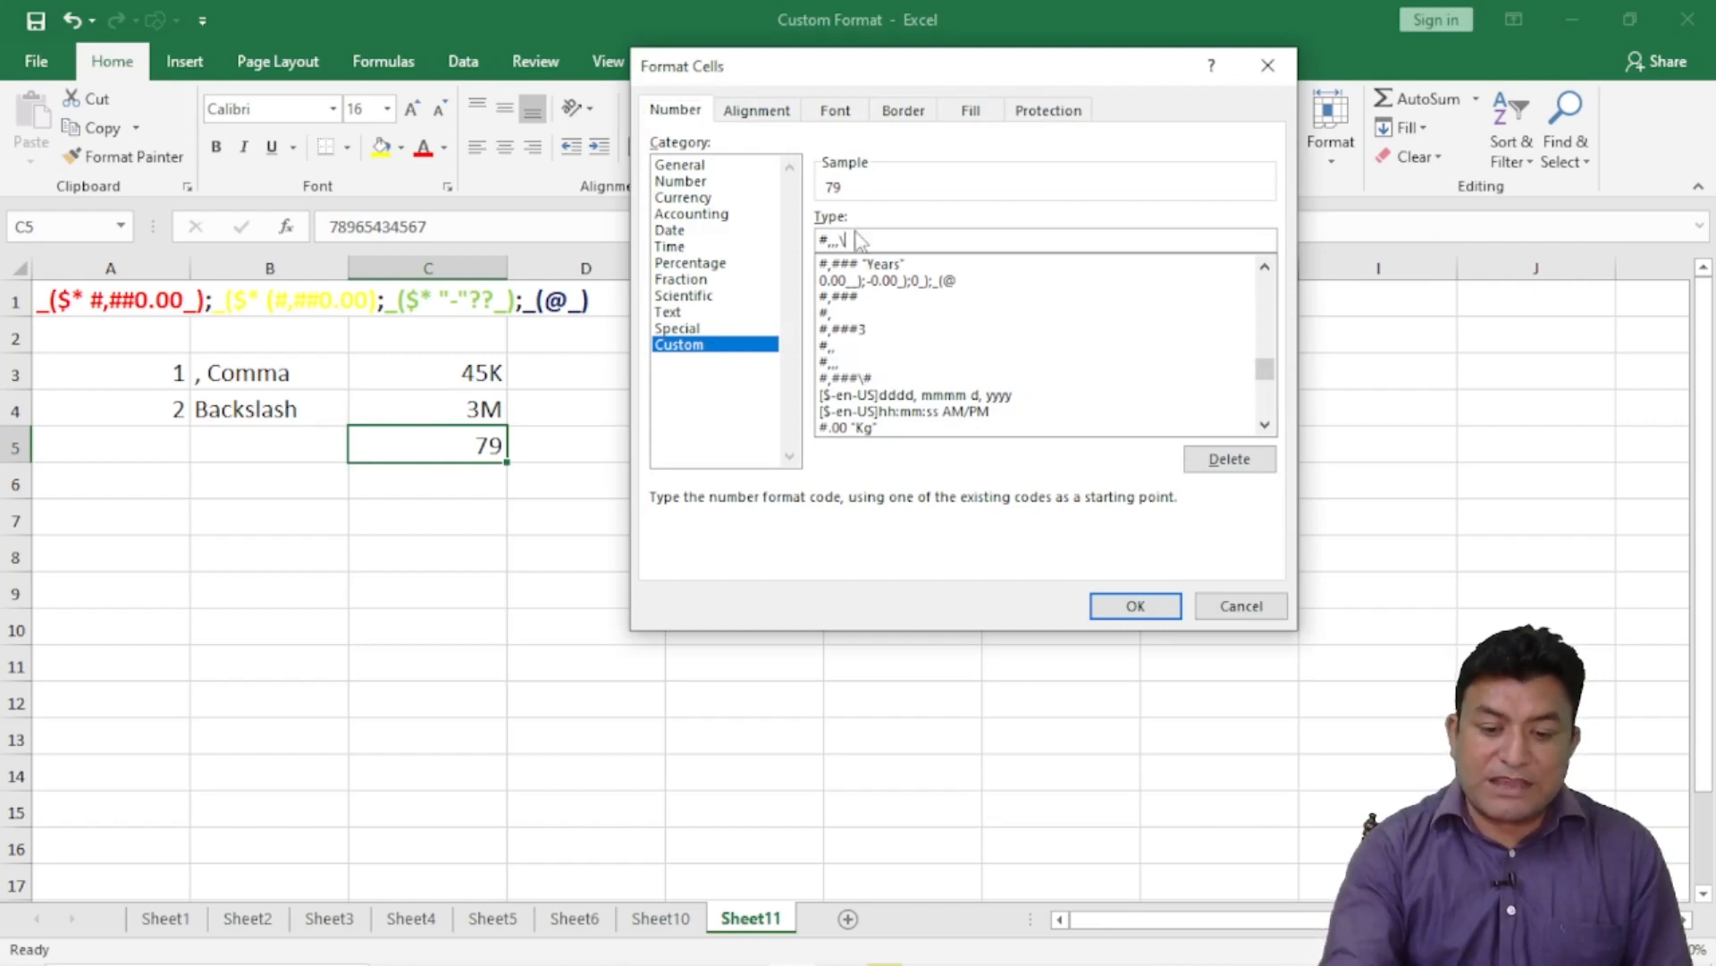
type("B")
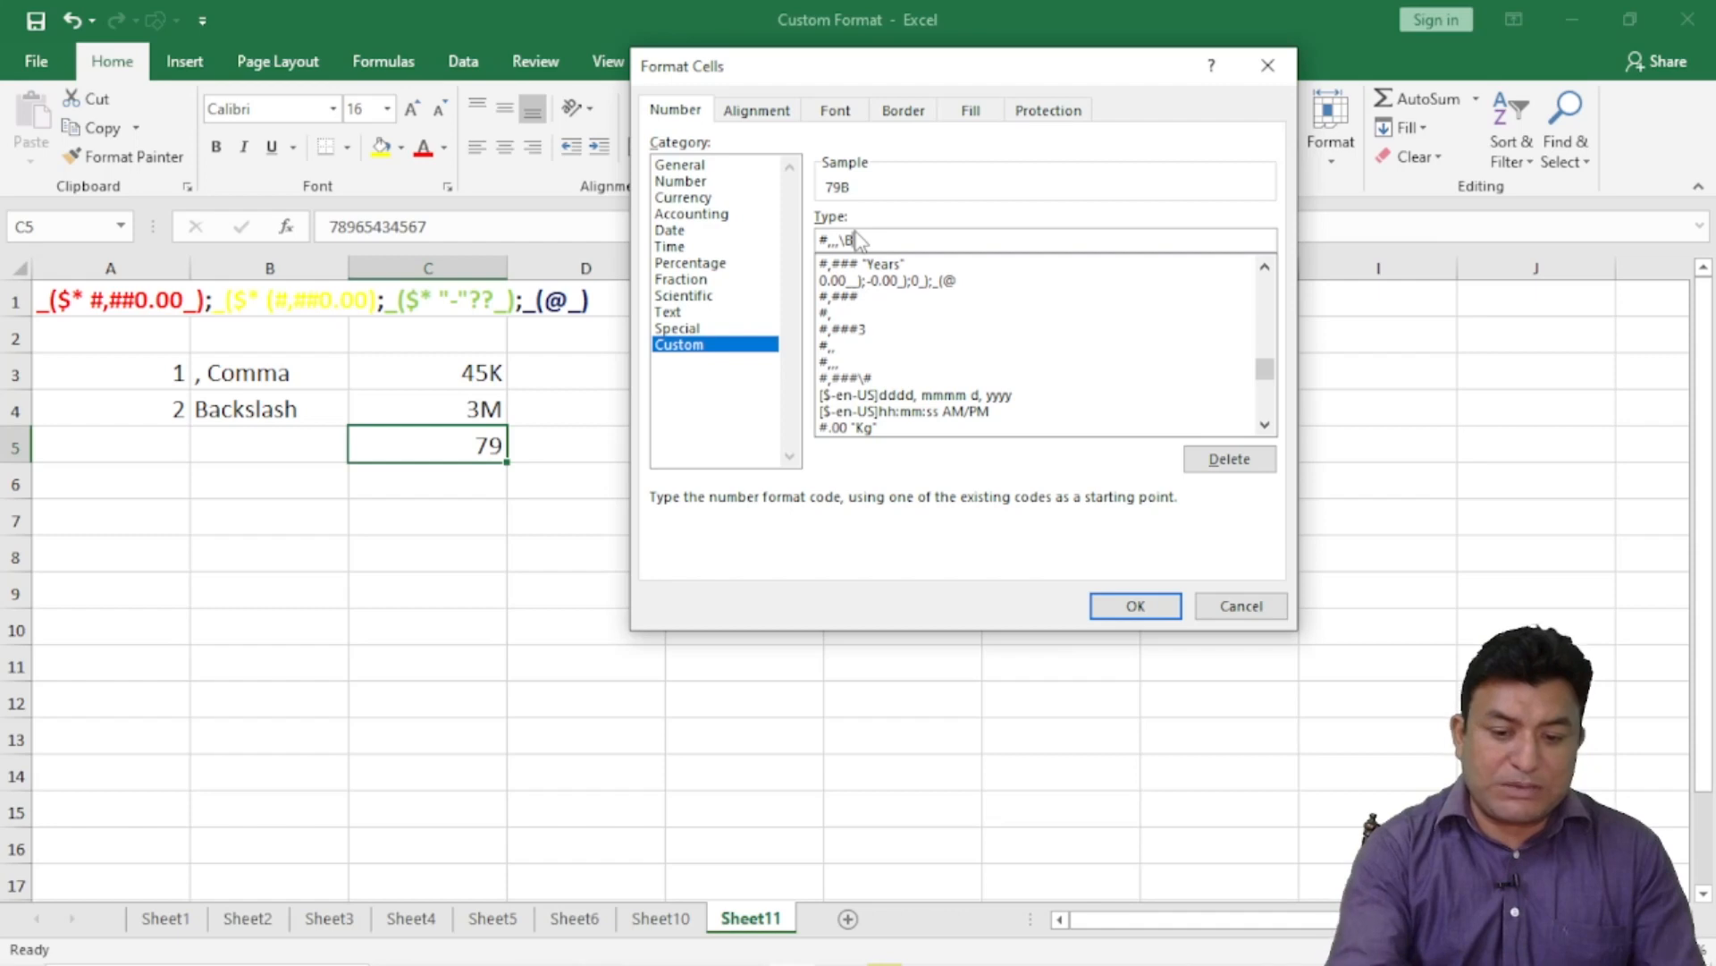
left_click(1137, 605)
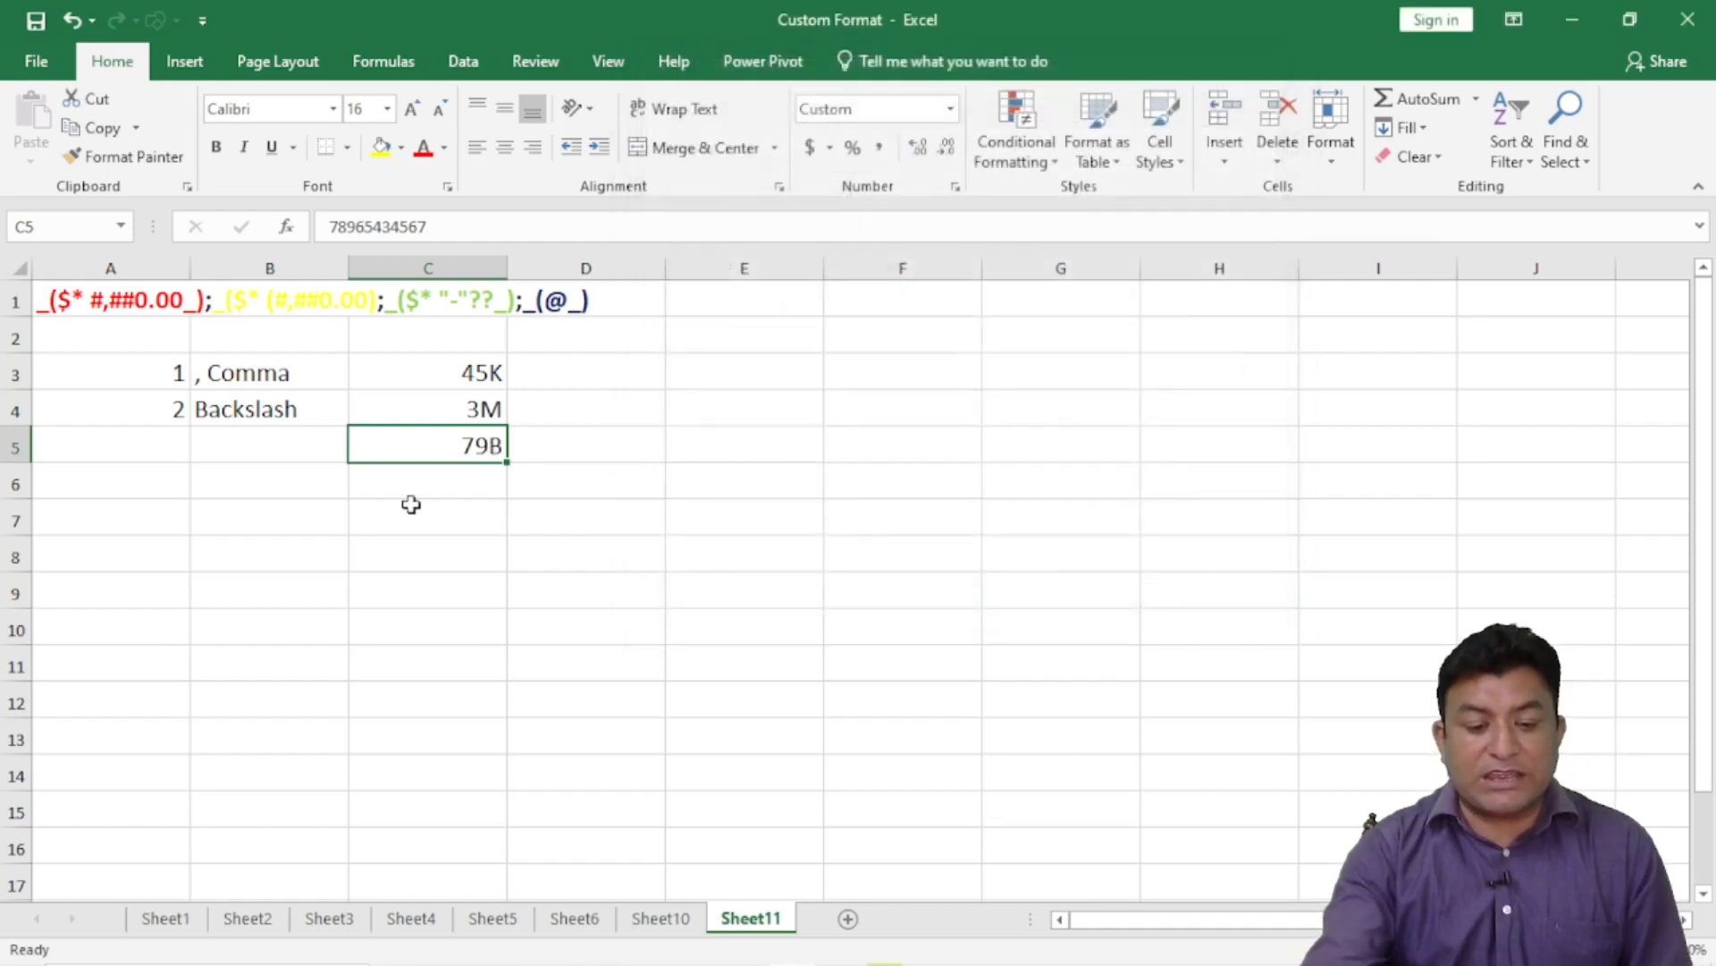
left_click(433, 471)
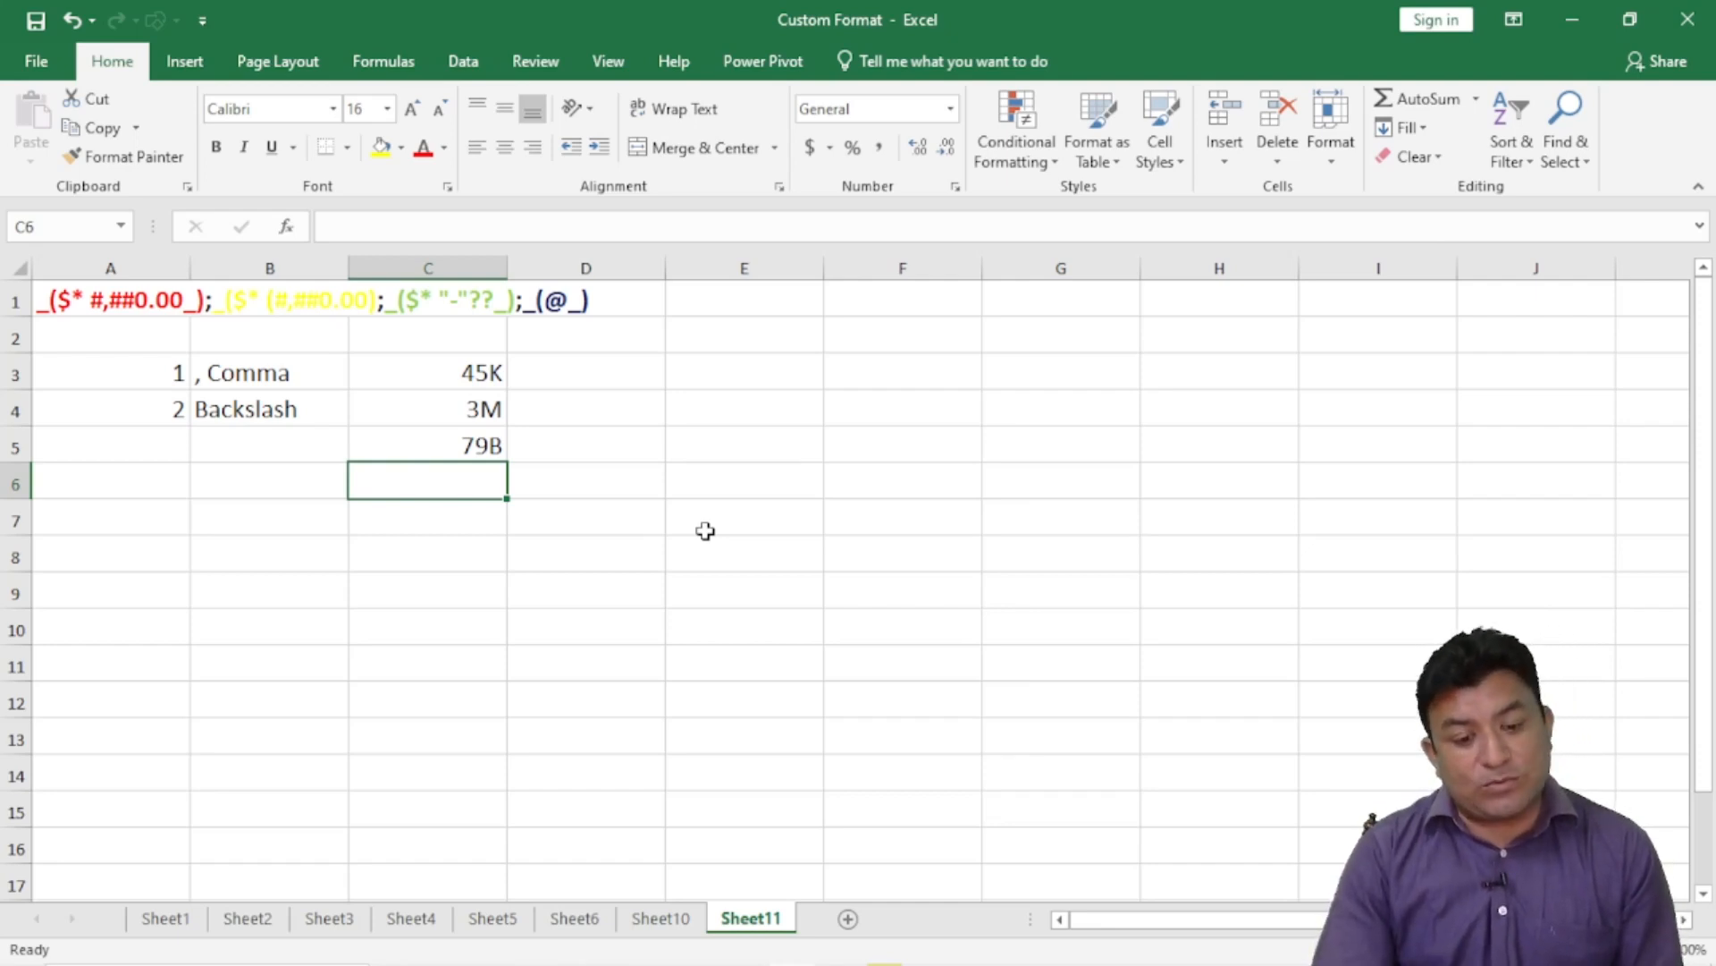
- Give C6 the custom format #\# and enter 5 so it displays 5#
left_click(955, 188)
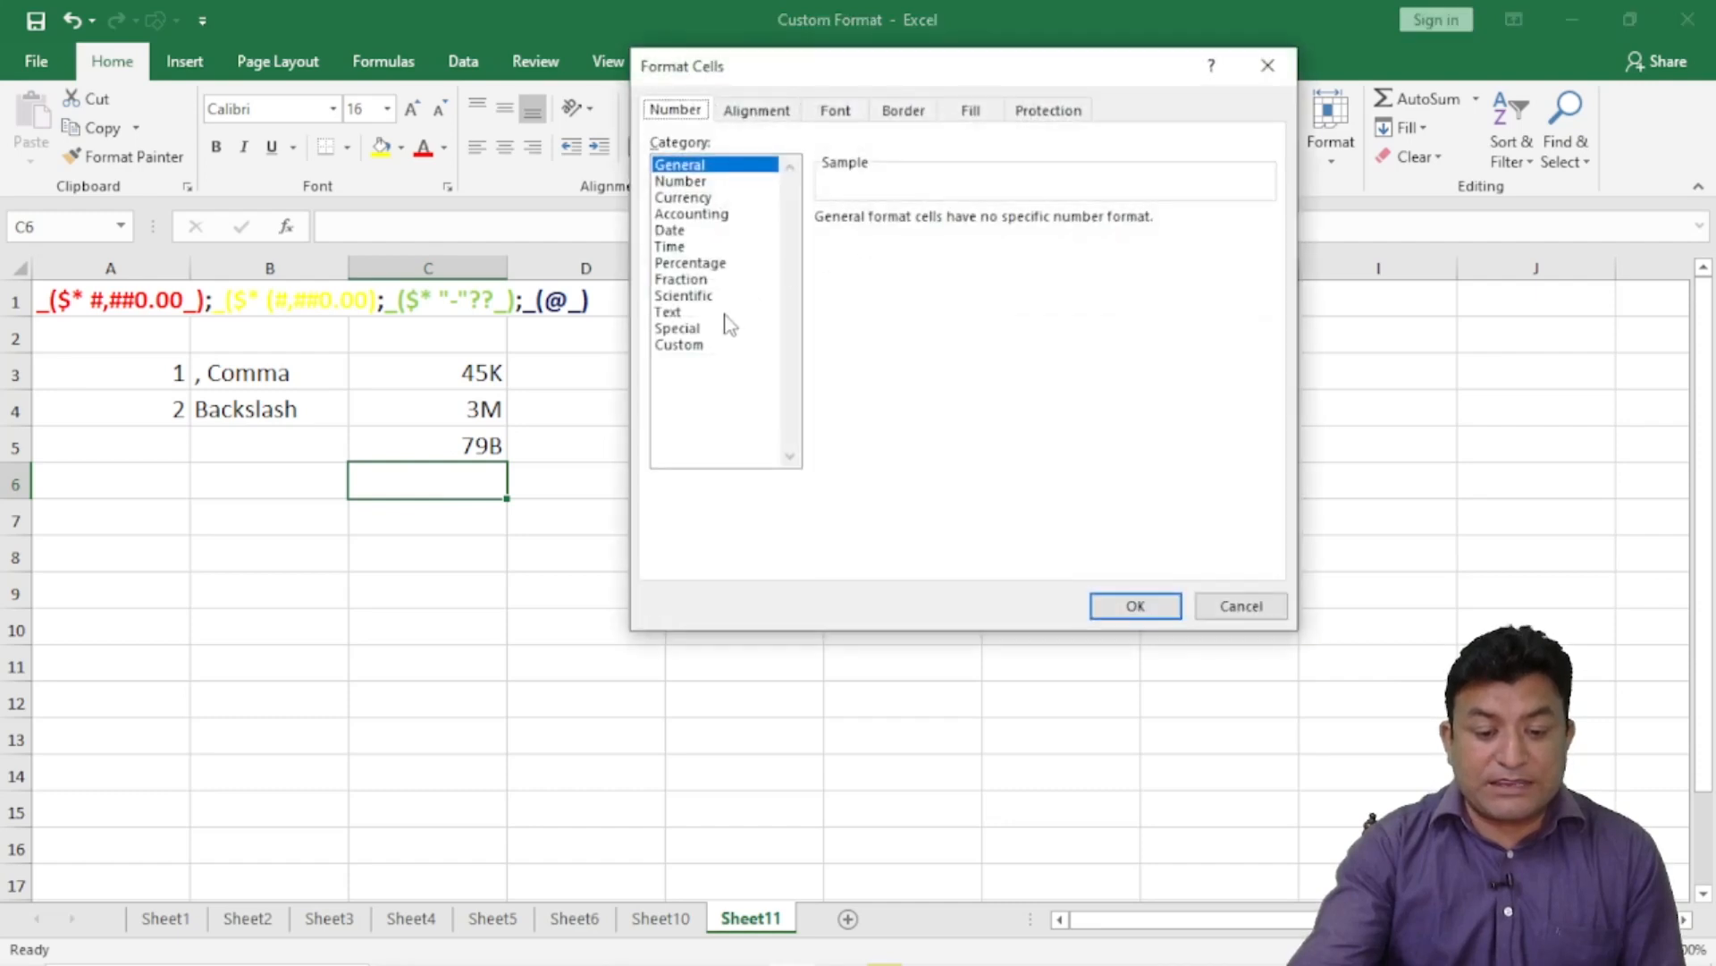
left_click(683, 347)
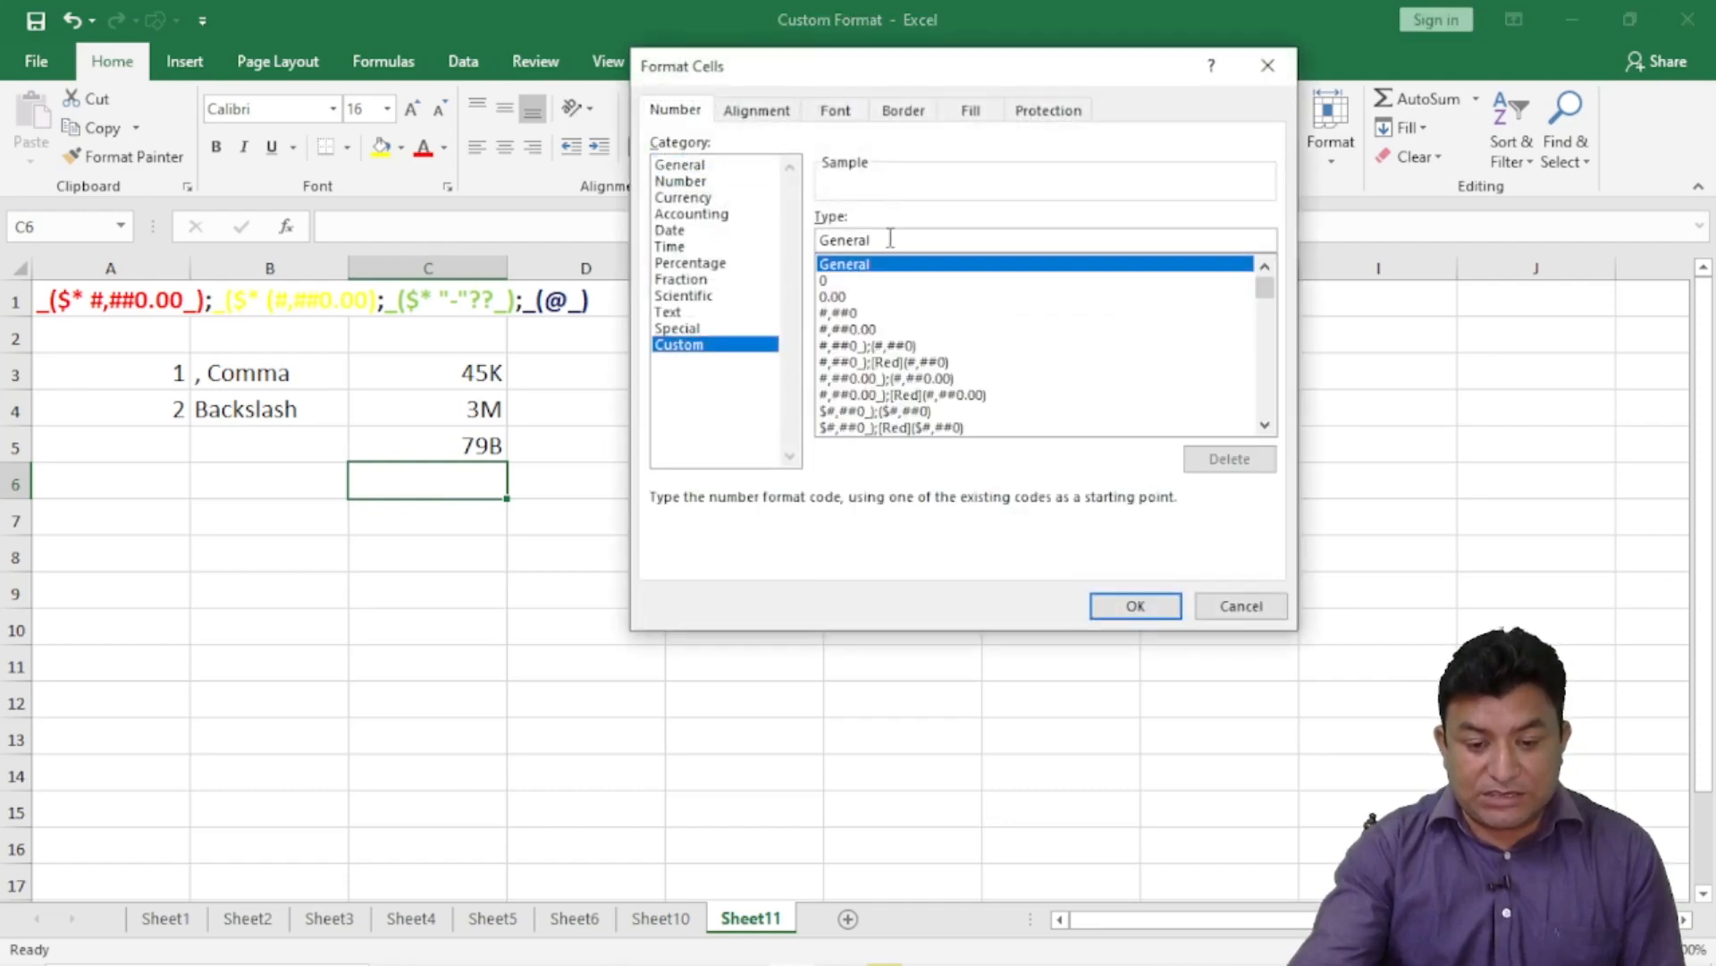
left_click_drag(874, 239, 795, 240)
key("BackSpace")
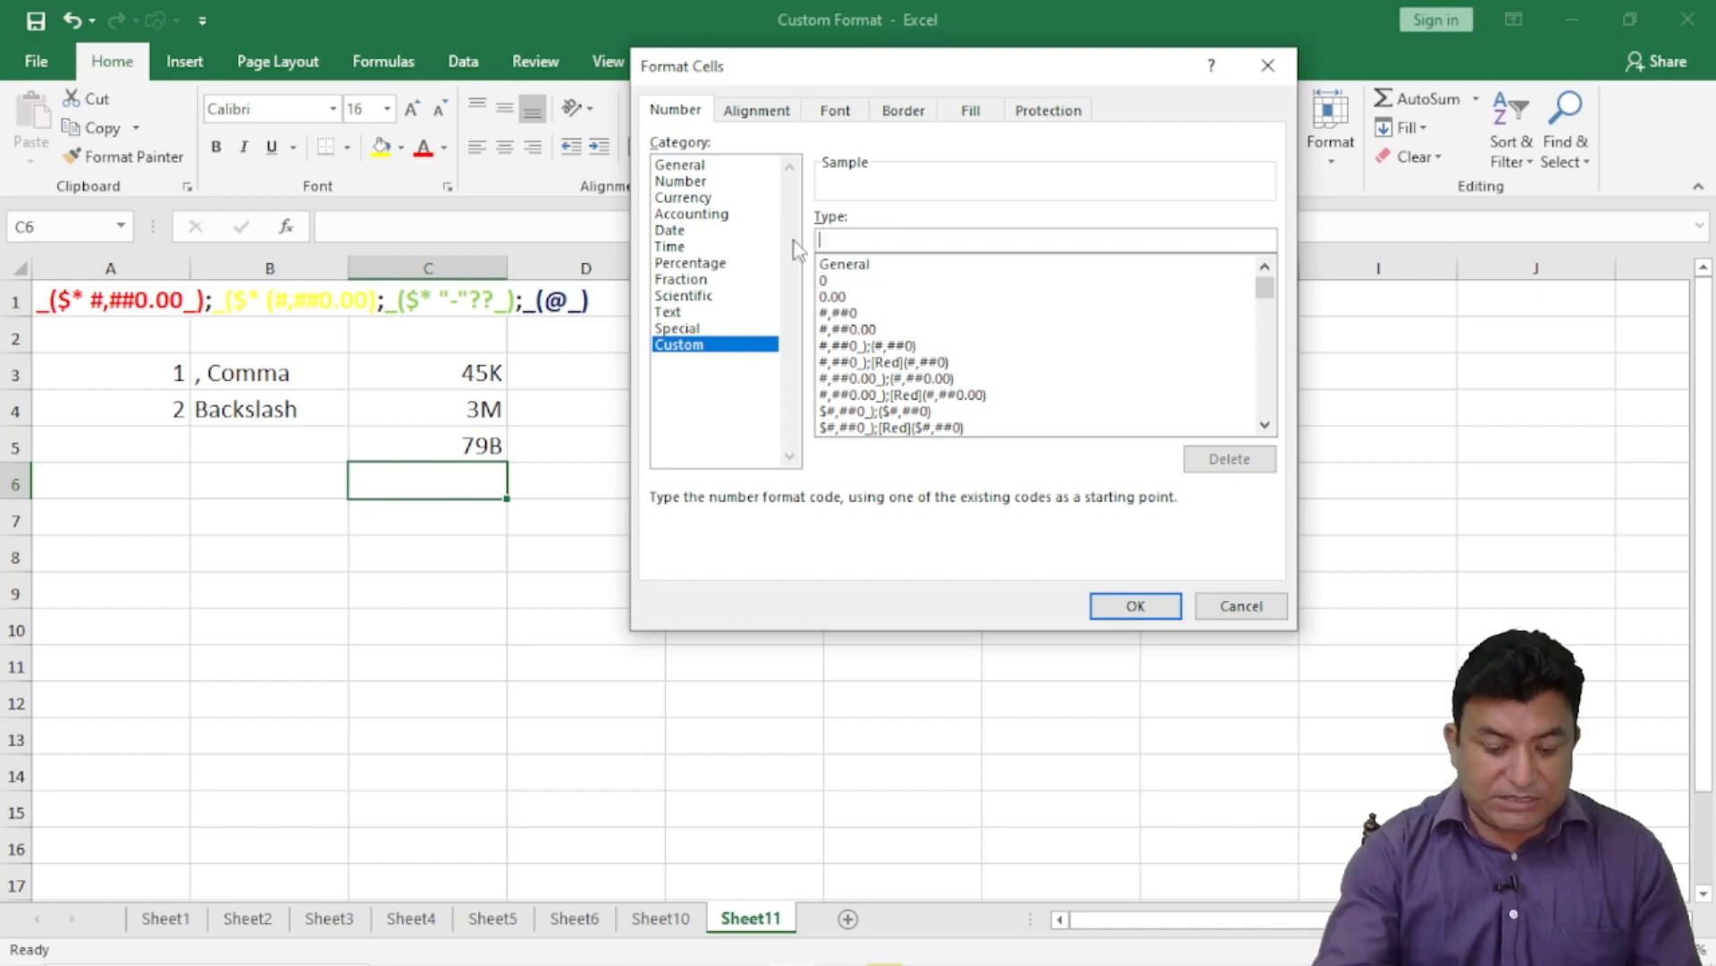
type("#")
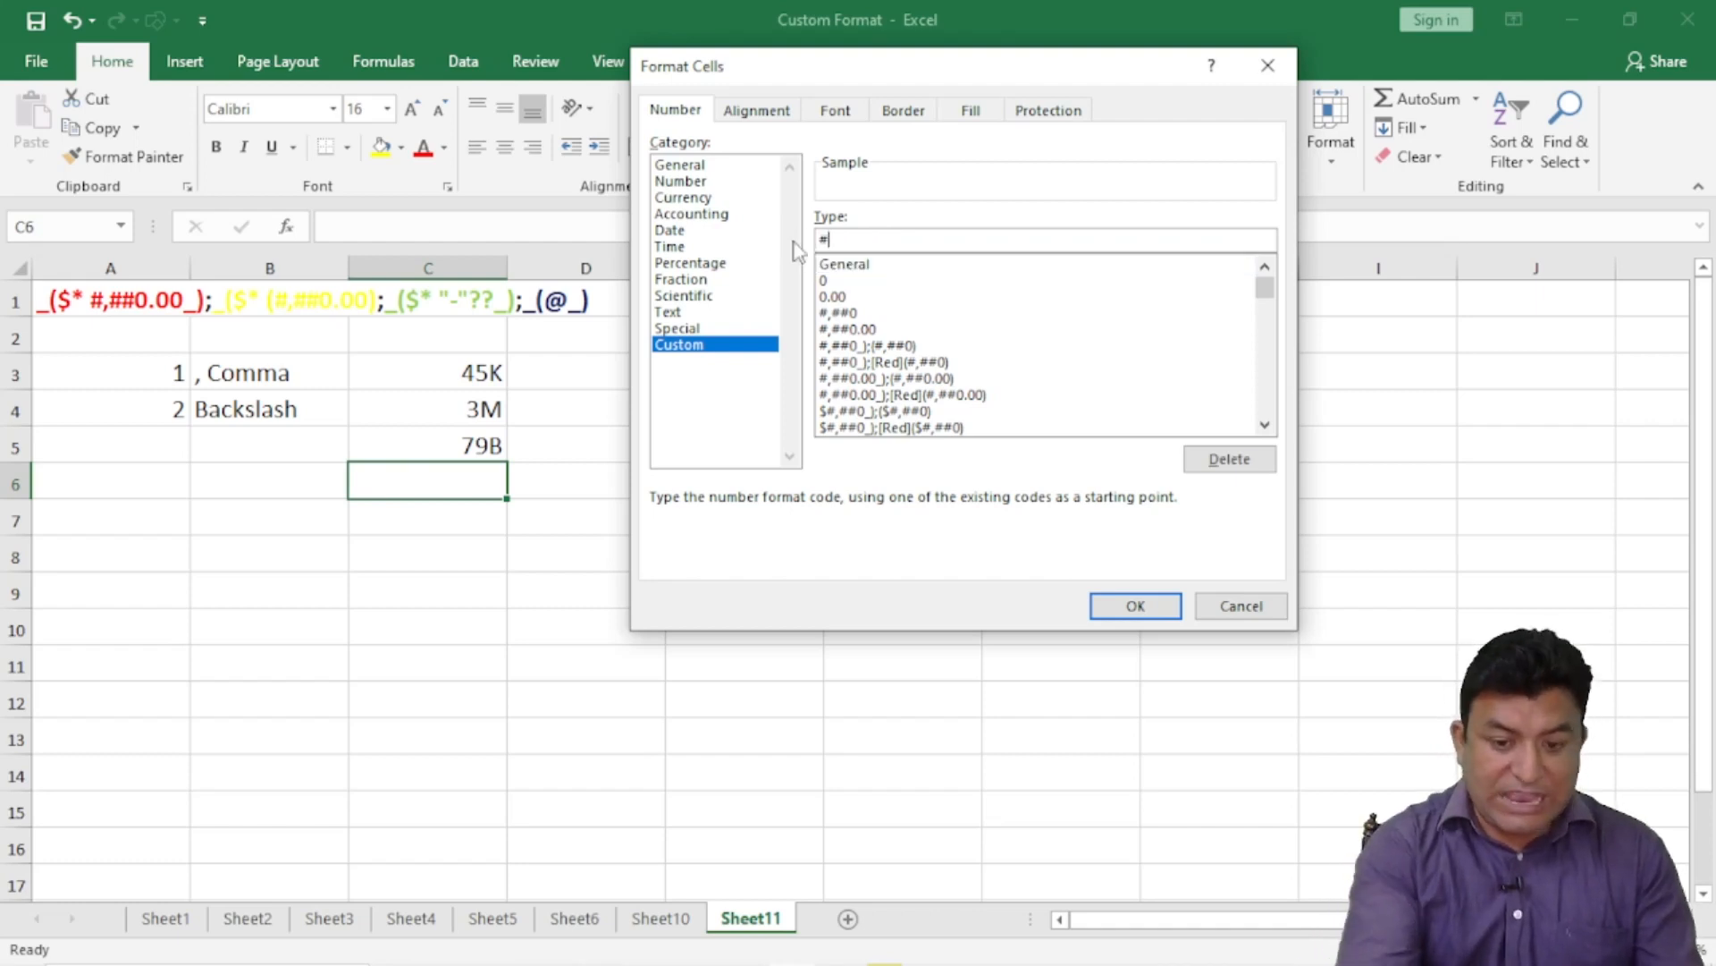
type("\\#")
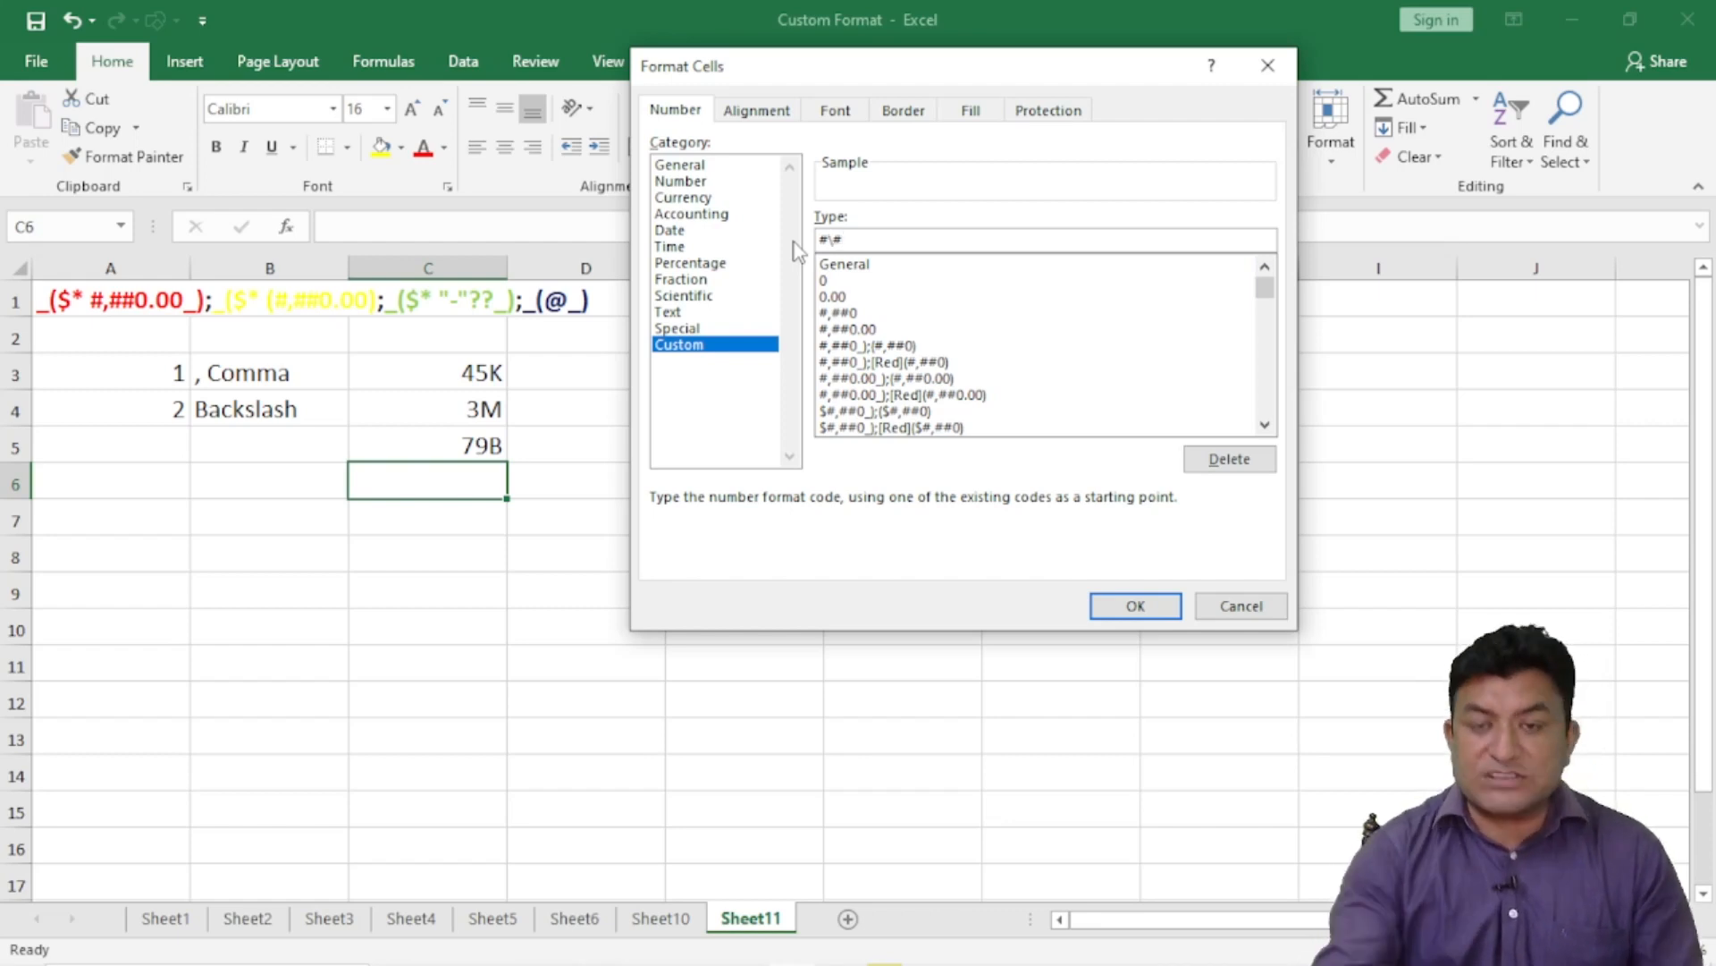
left_click(1134, 606)
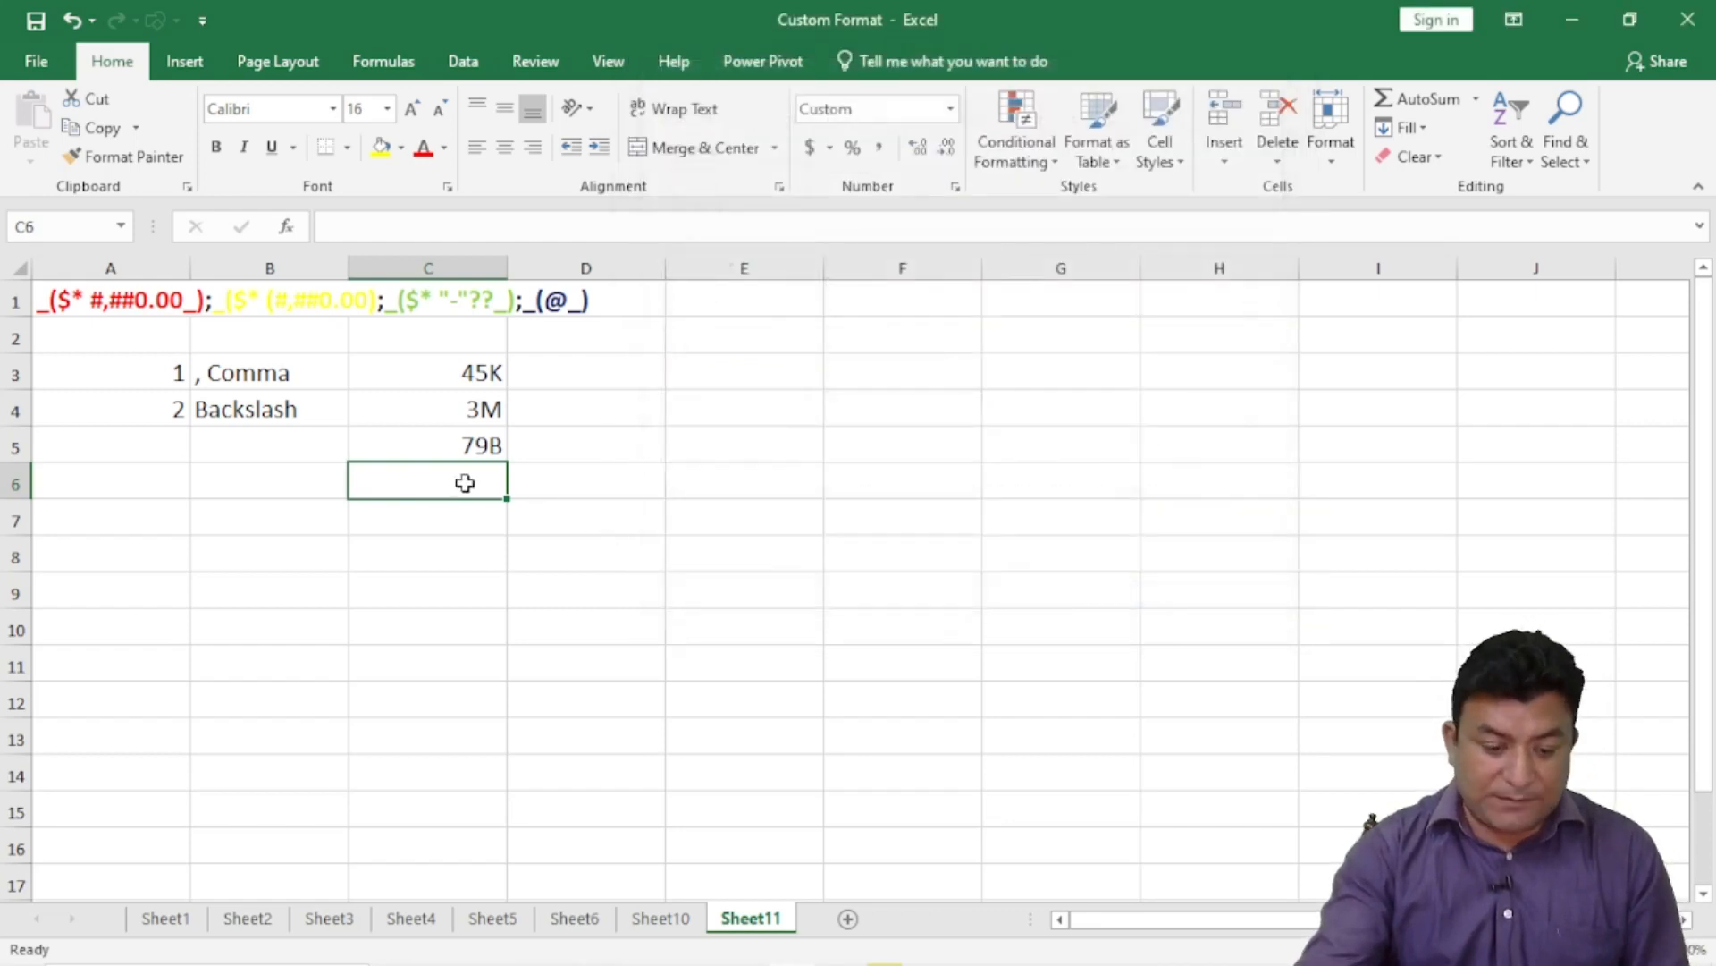
type("5")
key("Return")
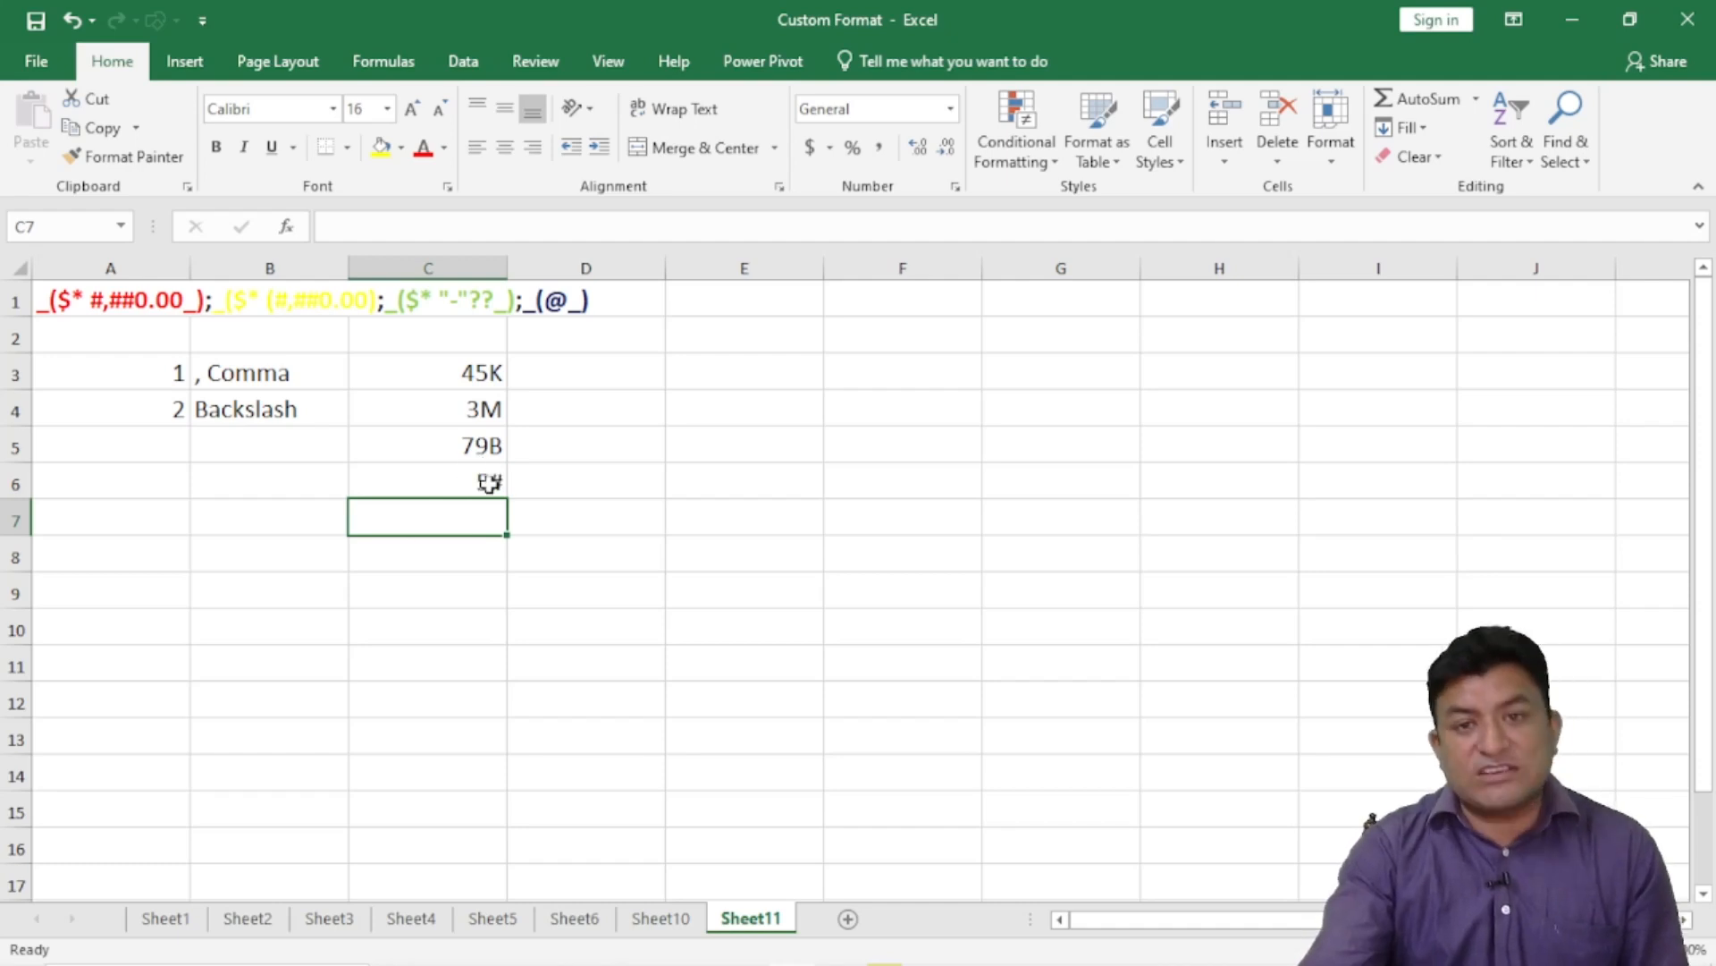
- Inspect C3's custom format code, then close the dialog unchanged
left_click(492, 376)
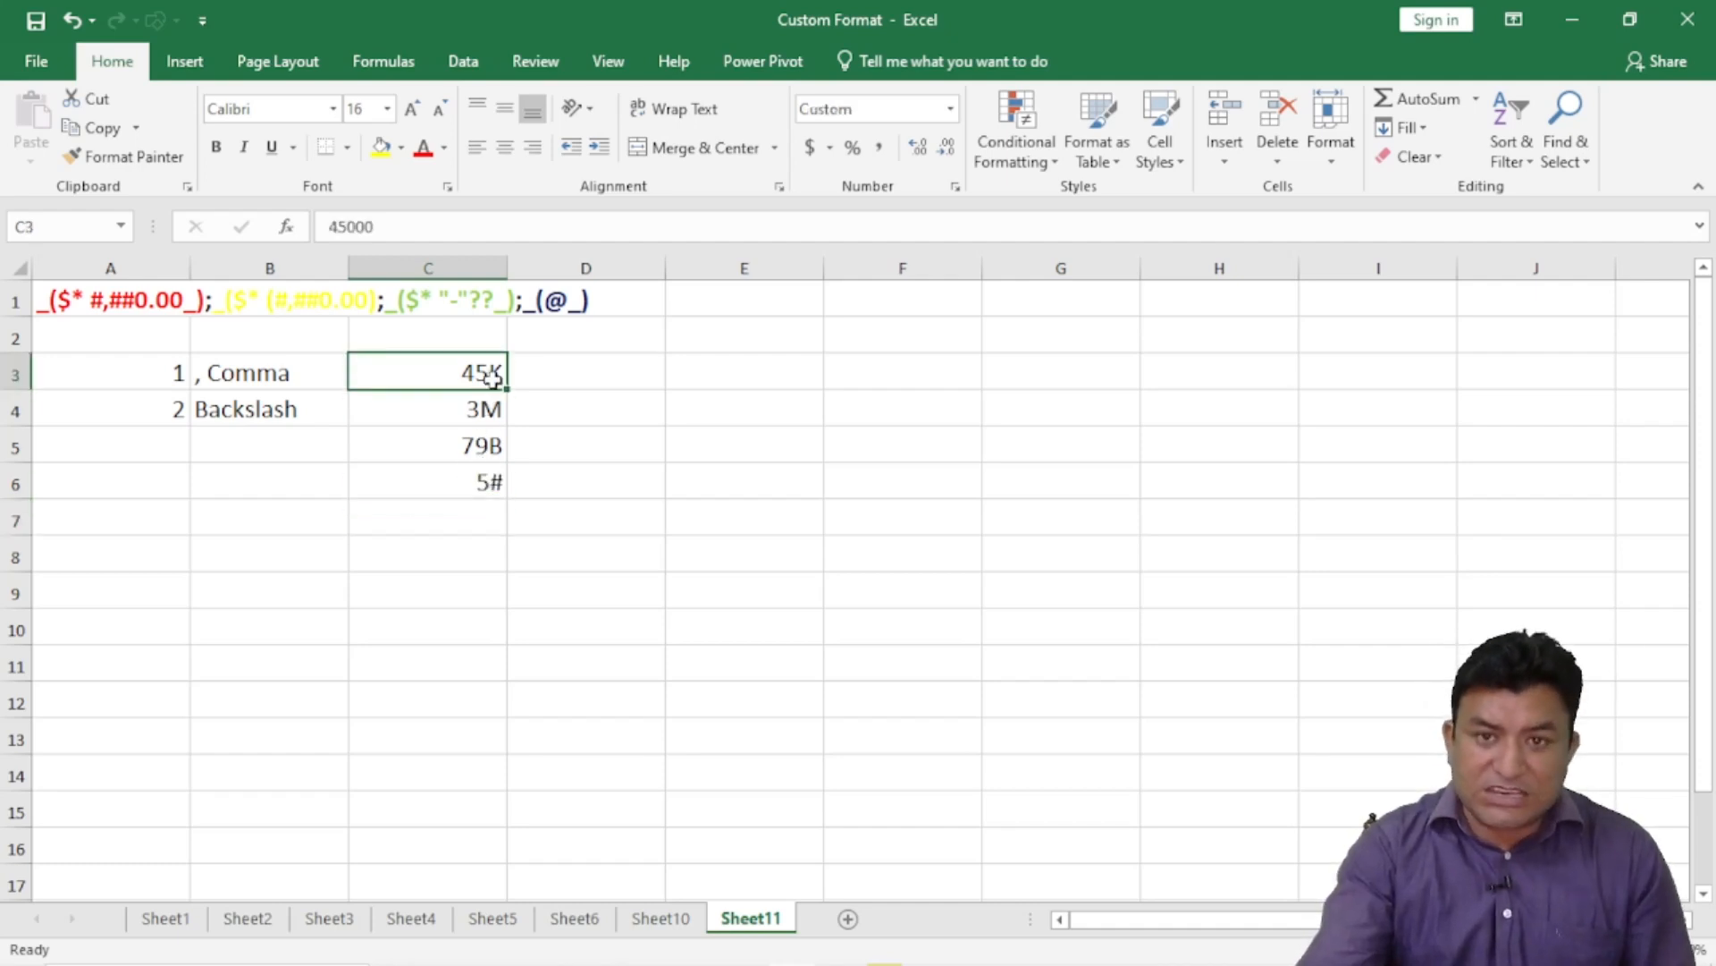
left_click(955, 186)
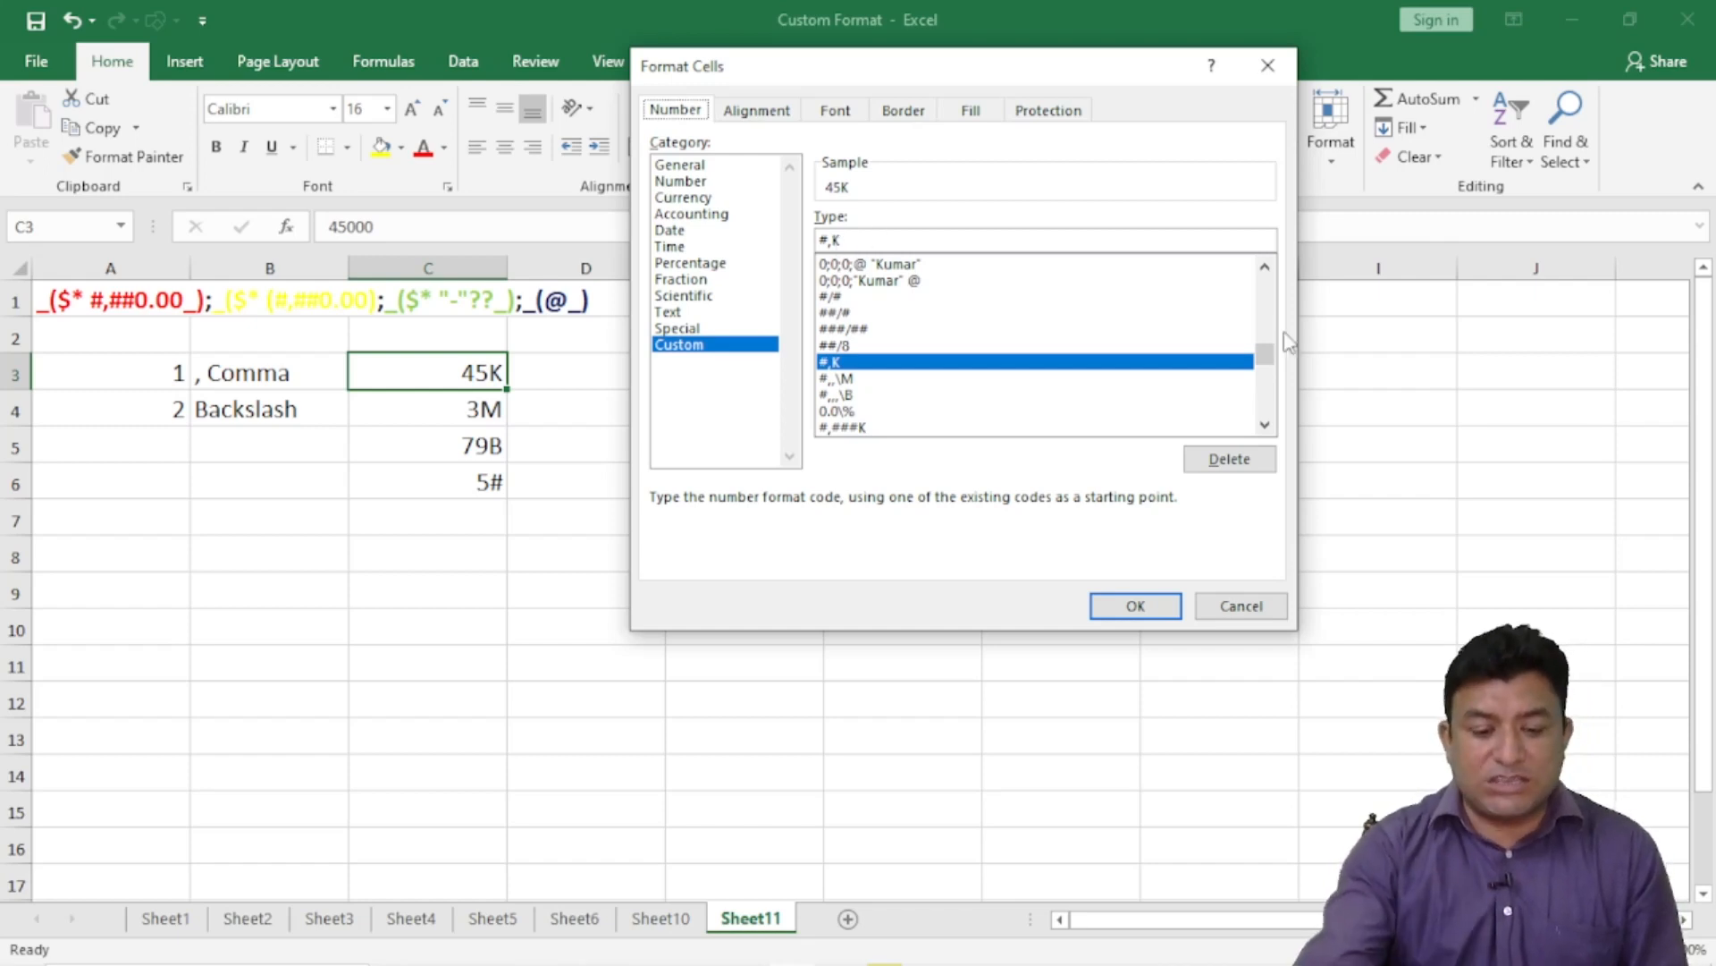
left_click(1262, 610)
- Try C4's millions code without its backslash and dismiss the invalid-format error
left_click(492, 399)
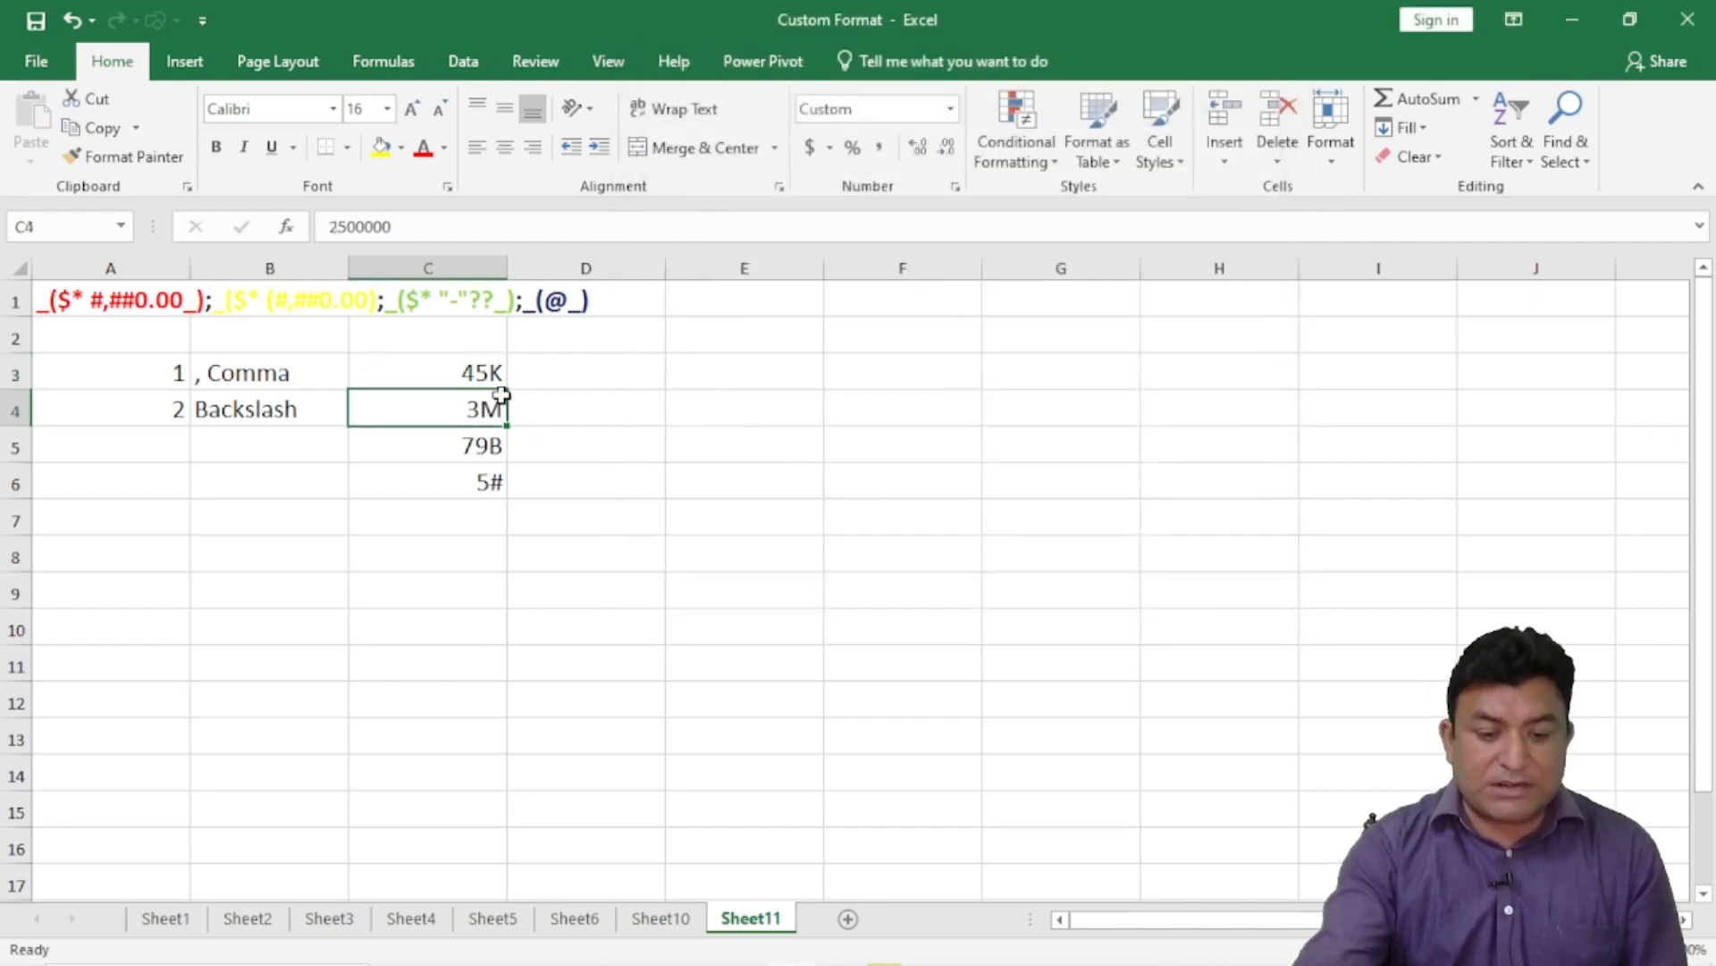
left_click(955, 186)
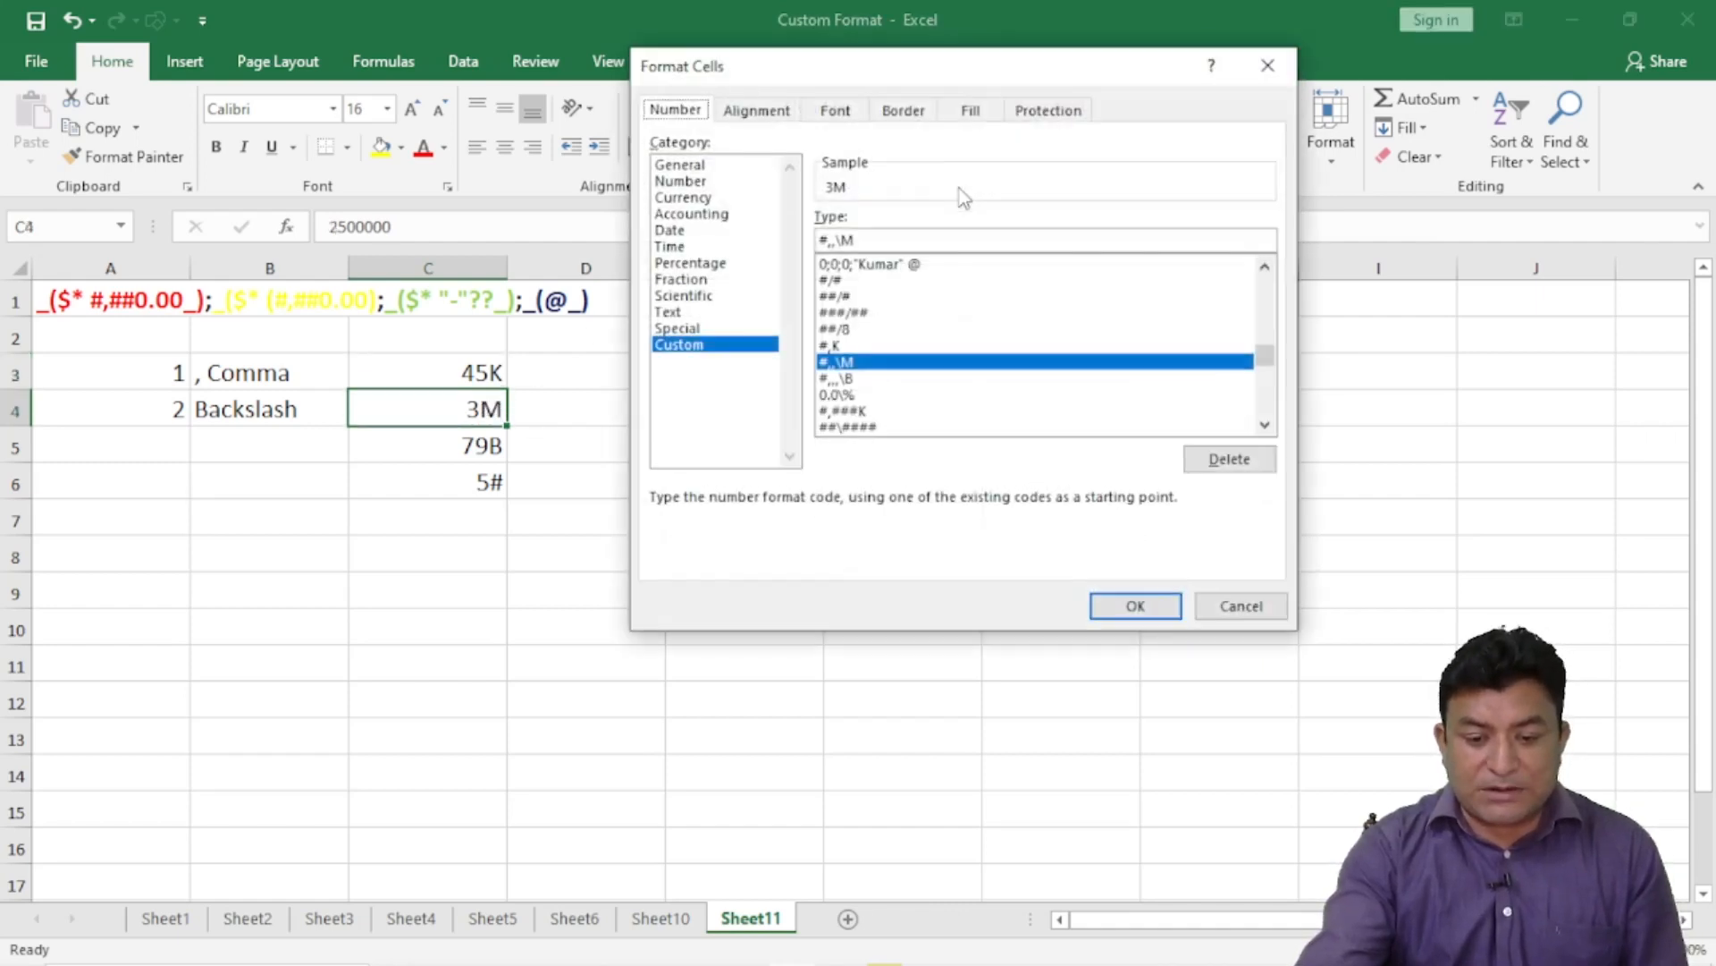
left_click(843, 239)
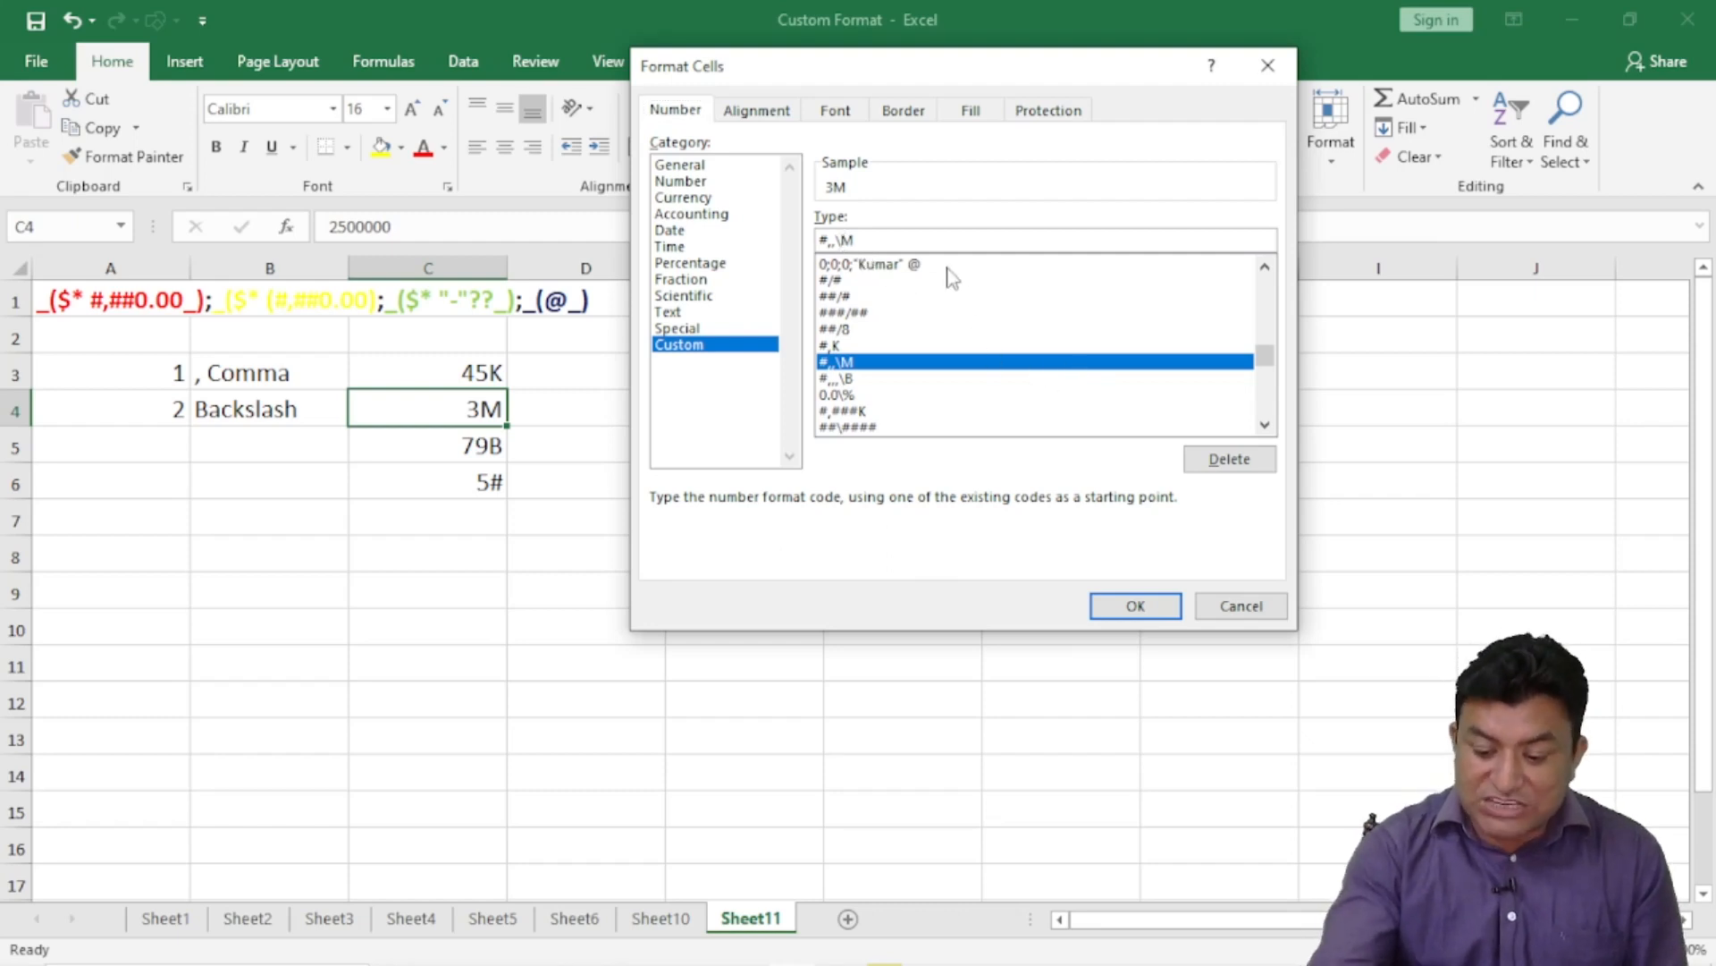
key("BackSpace")
left_click(1133, 606)
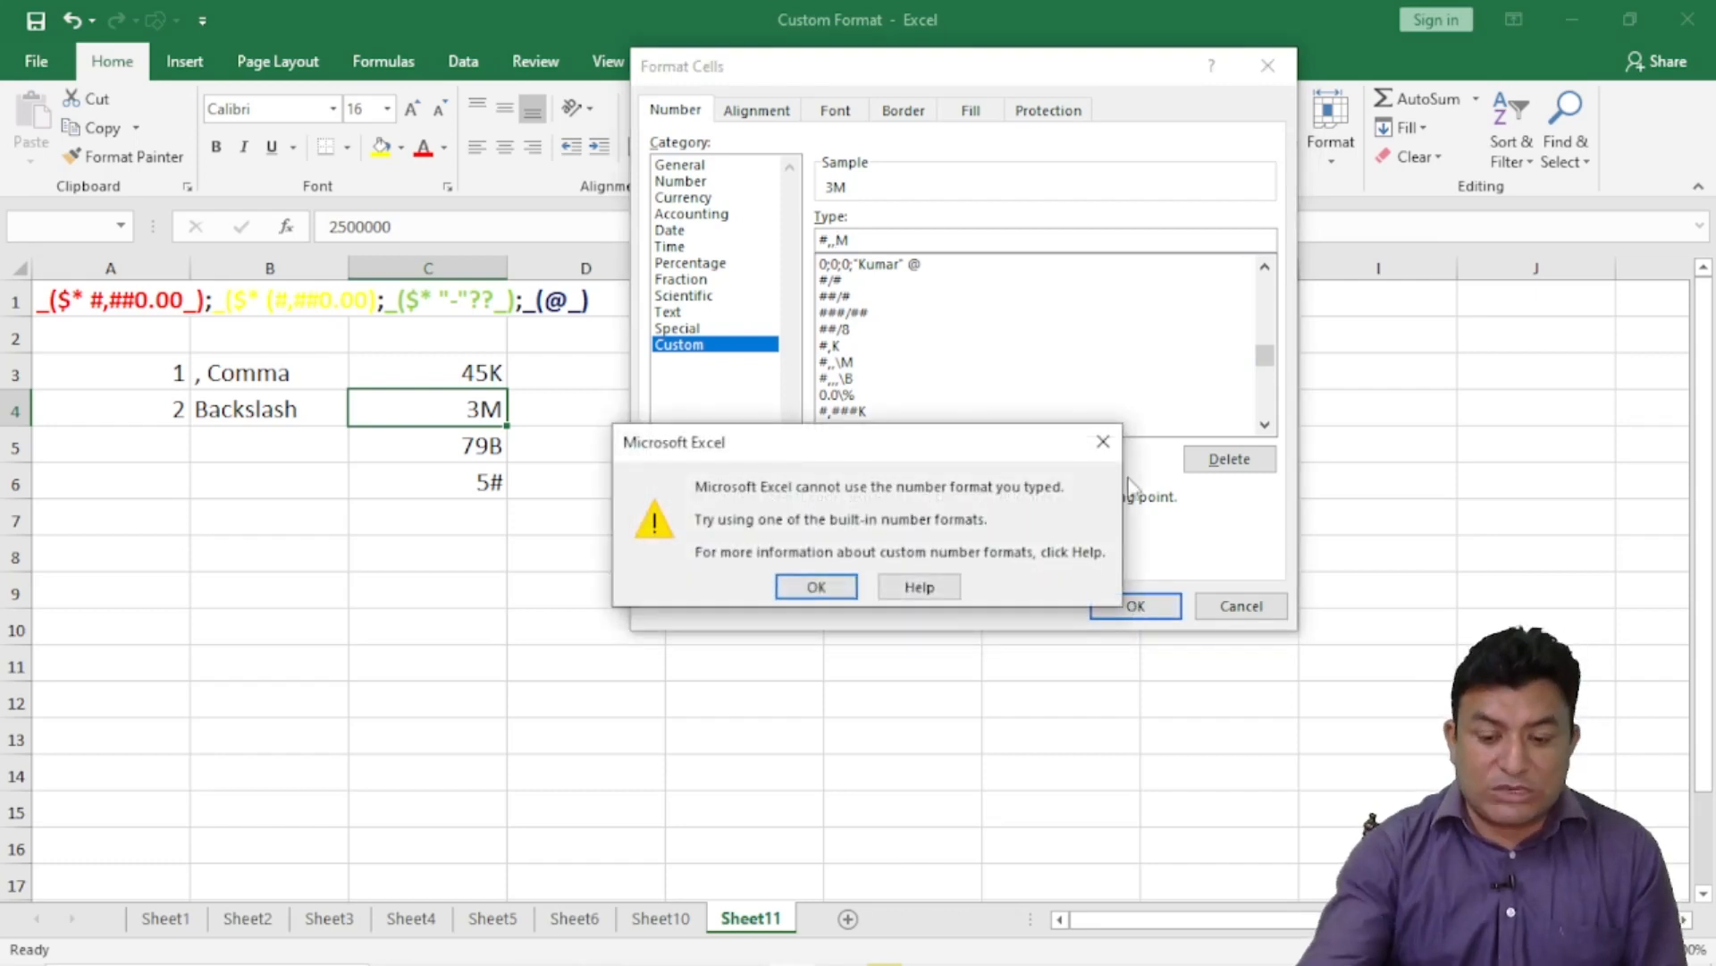
left_click(1103, 441)
- Restore the backslash and add n for an Mn suffix, which Excel rejects
left_click(835, 240)
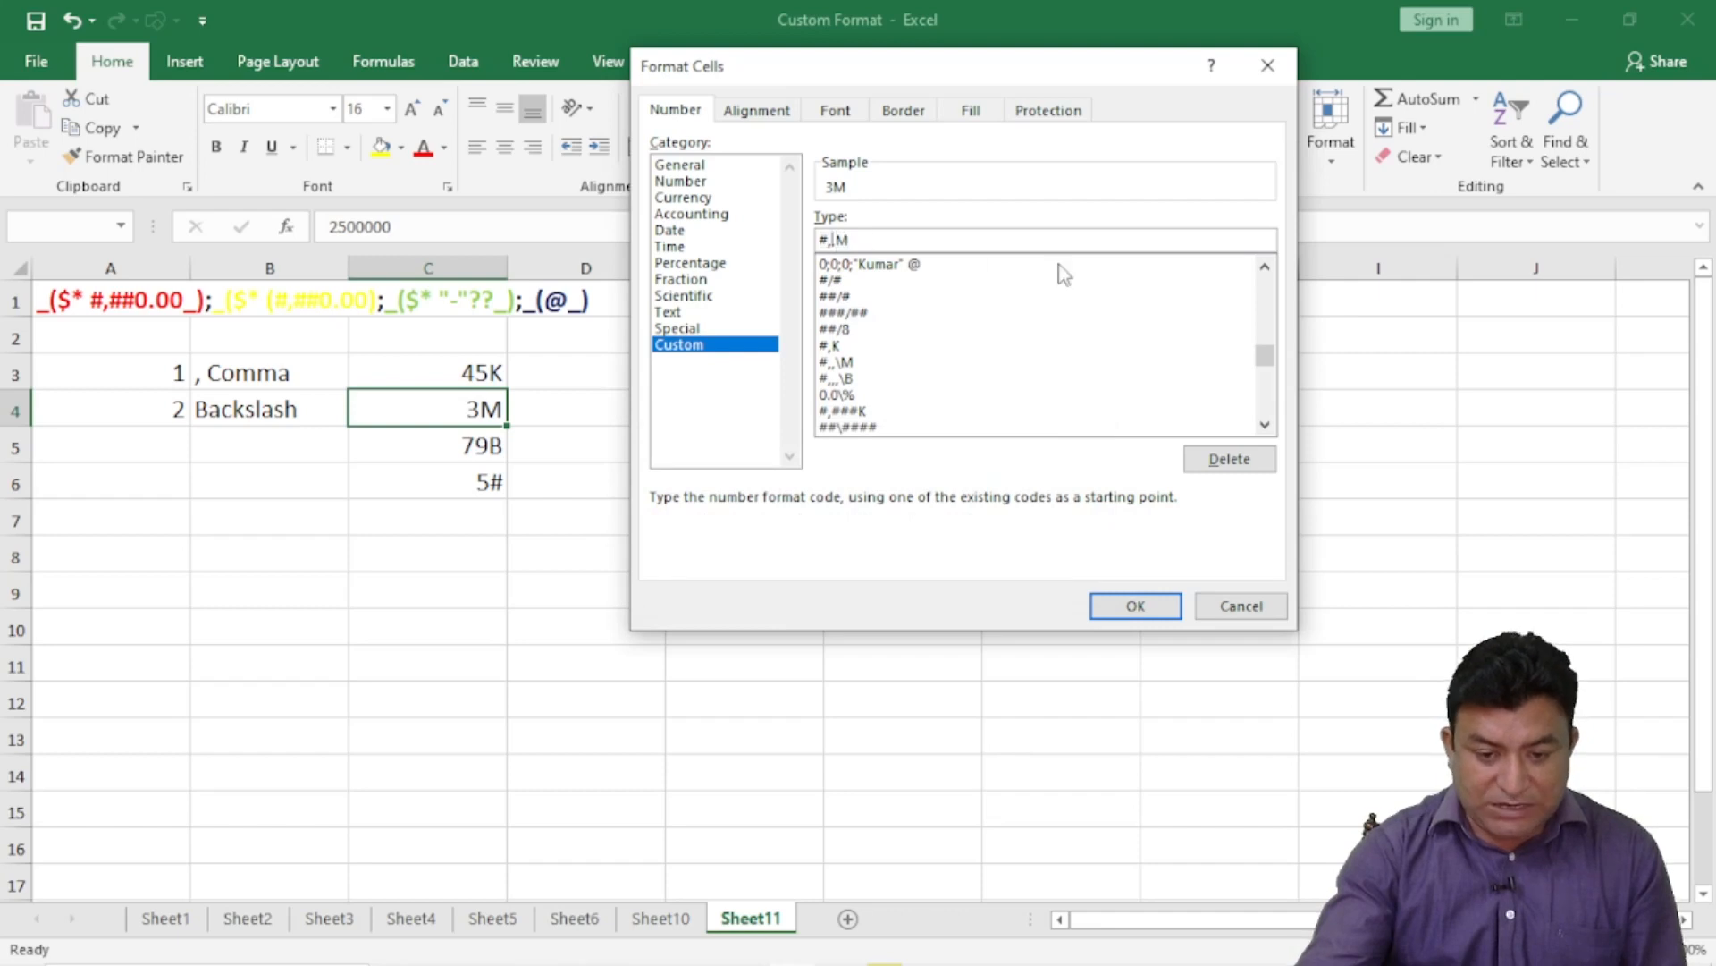
type("\\")
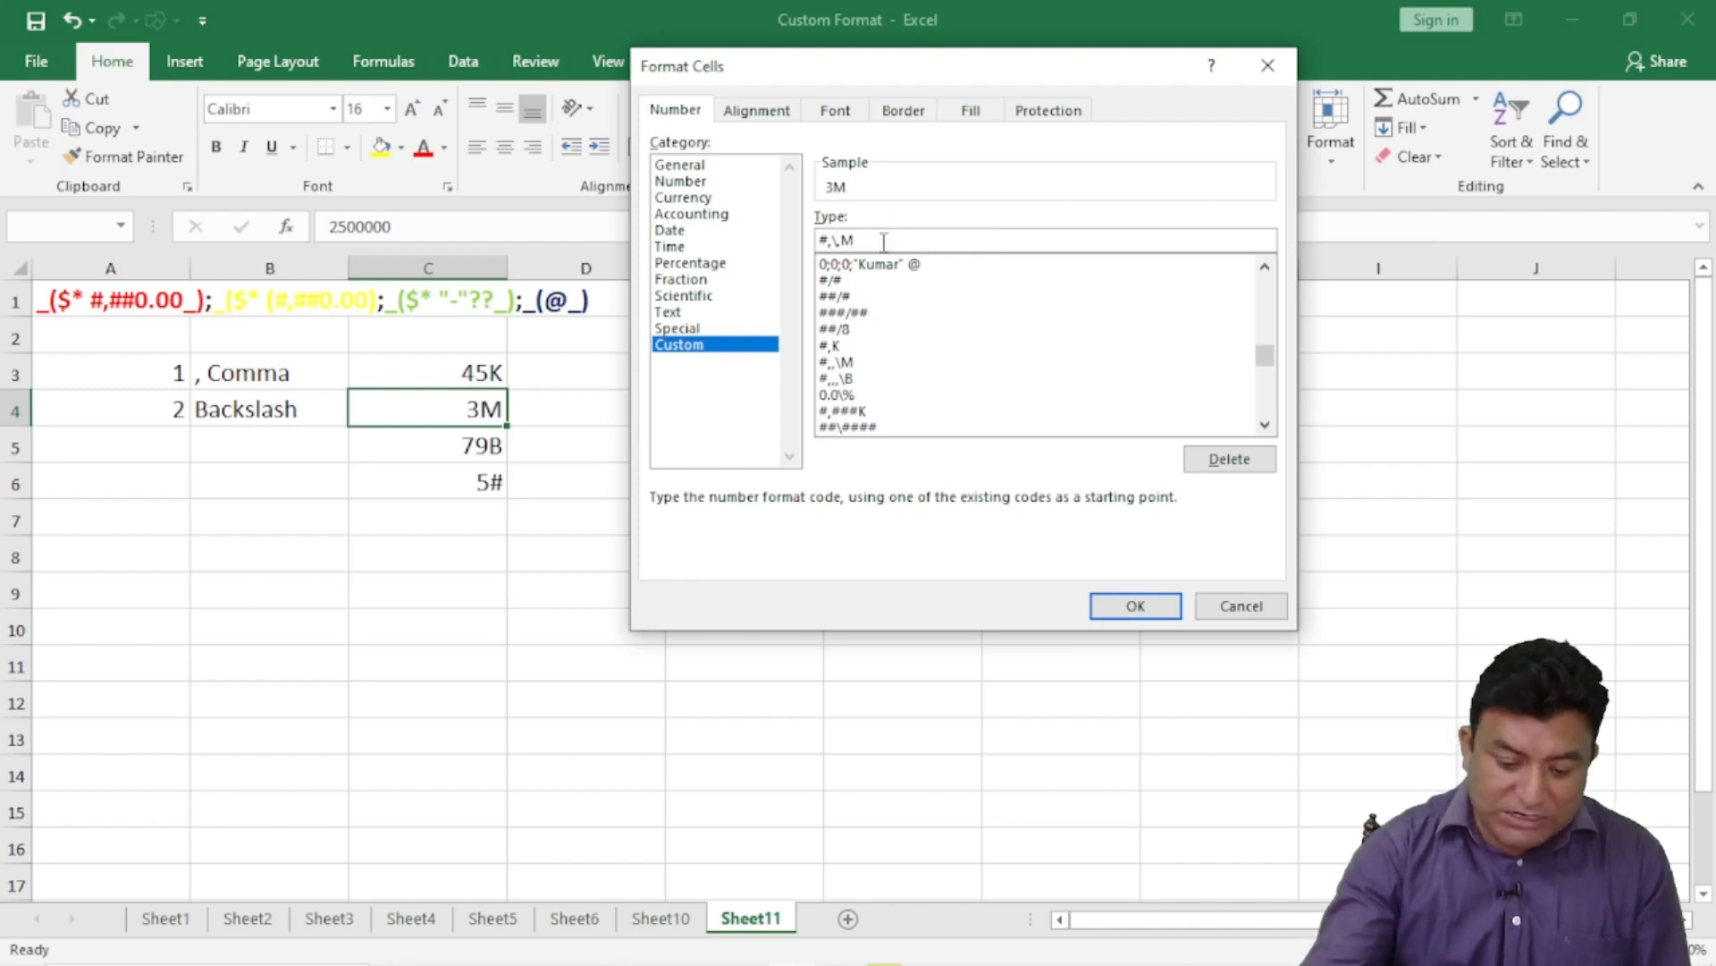
type("n")
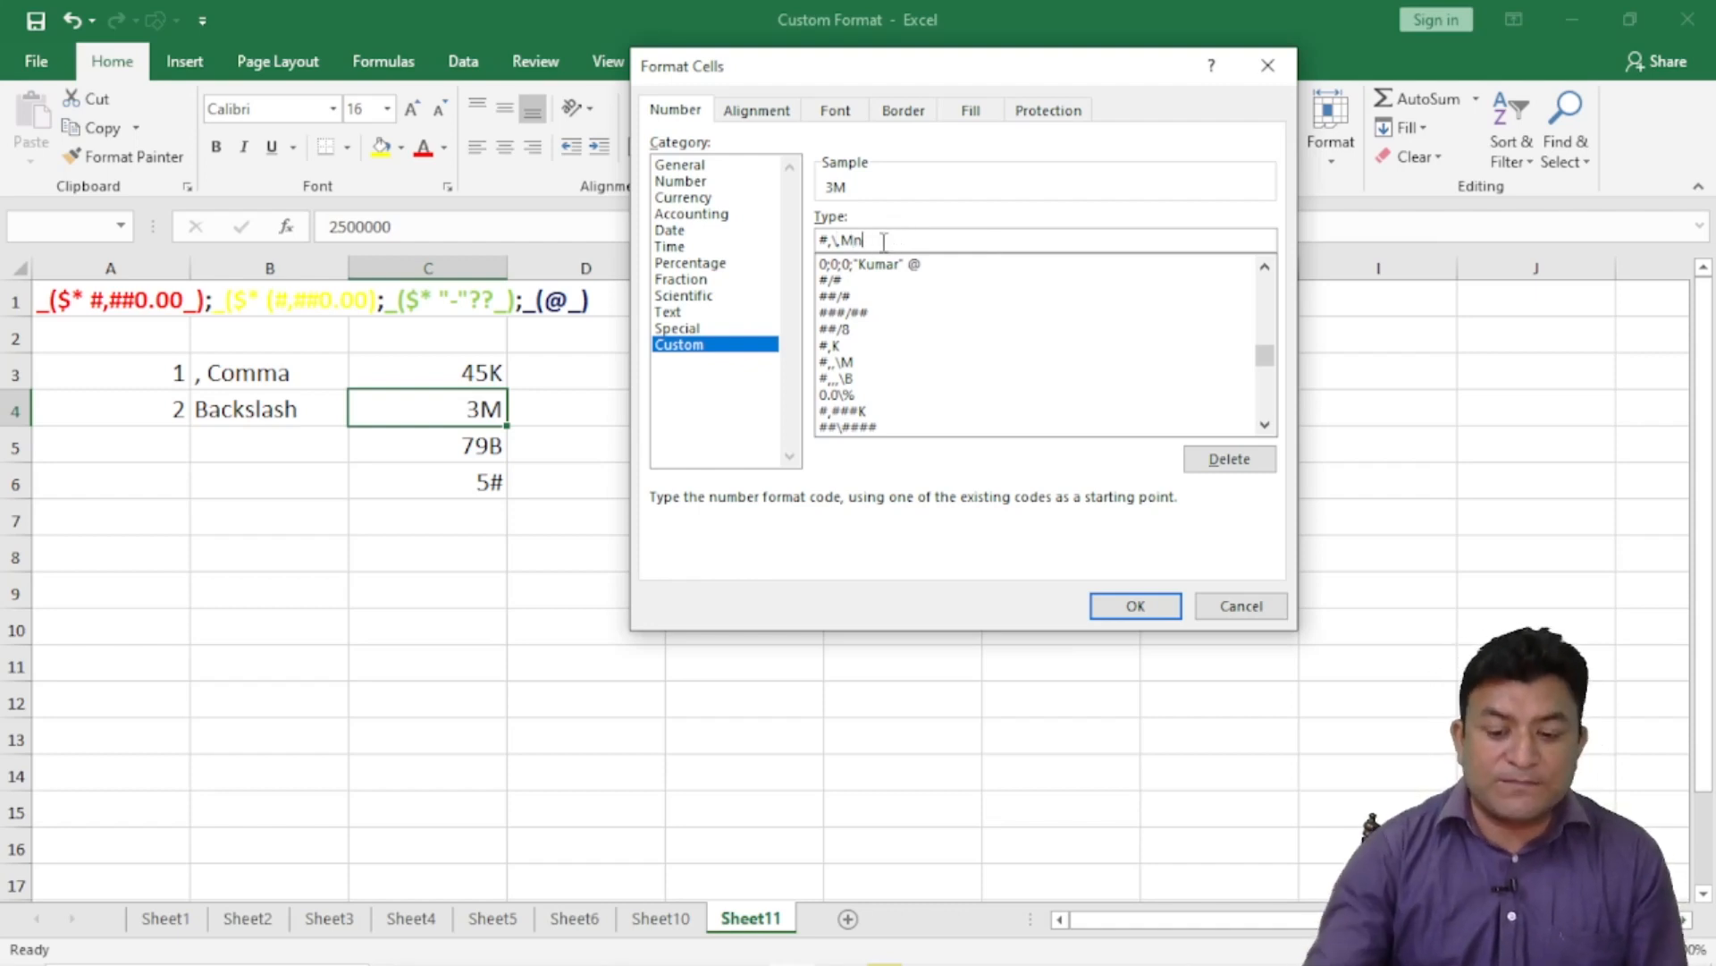
left_click(1141, 608)
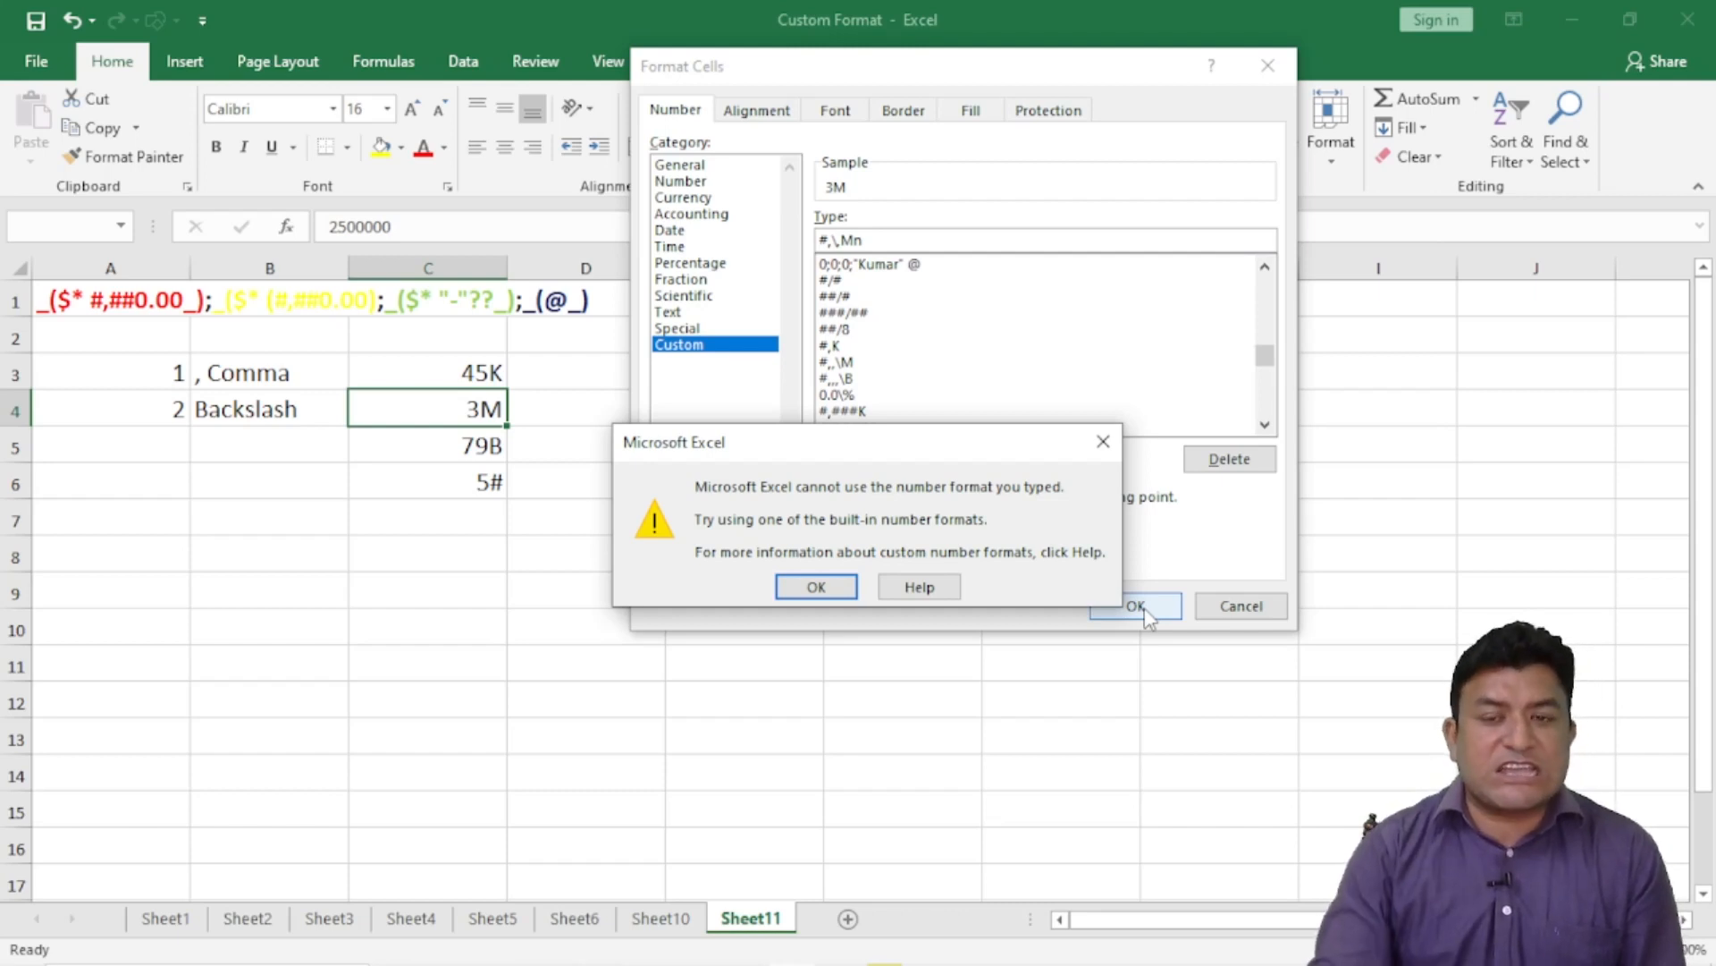
left_click(1103, 442)
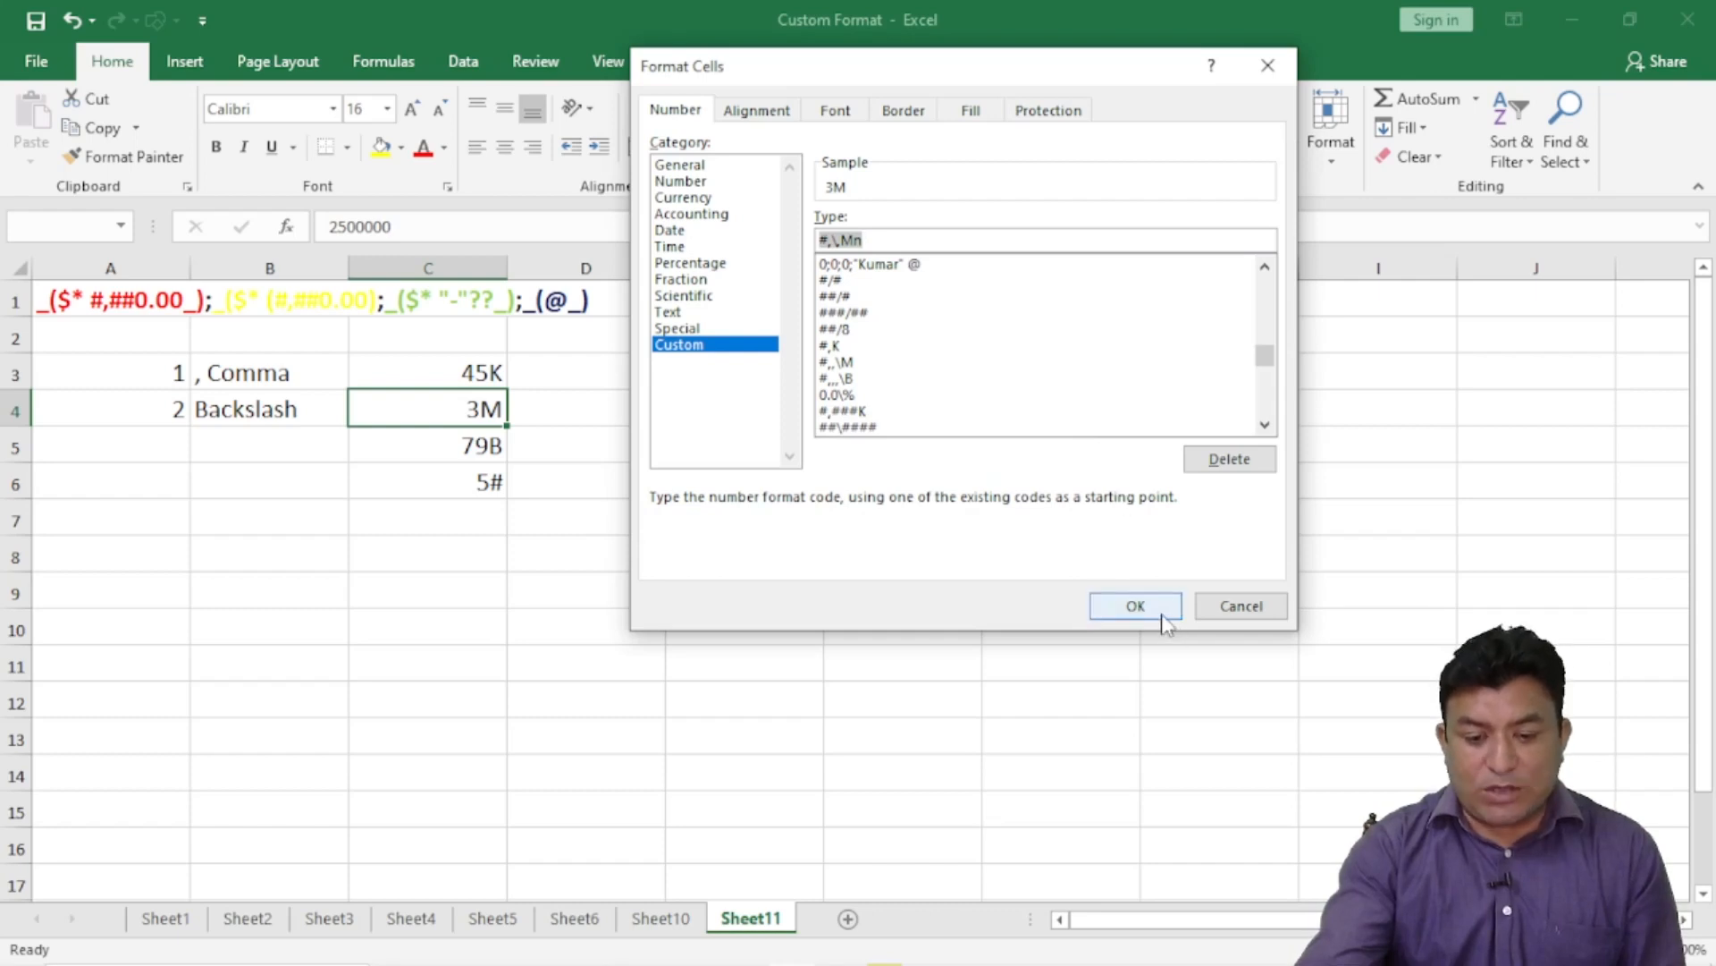
- Remove the n, retry, then cancel Format Cells so C4 still shows 3M
left_click(878, 242)
key("BackSpace")
left_click(1136, 605)
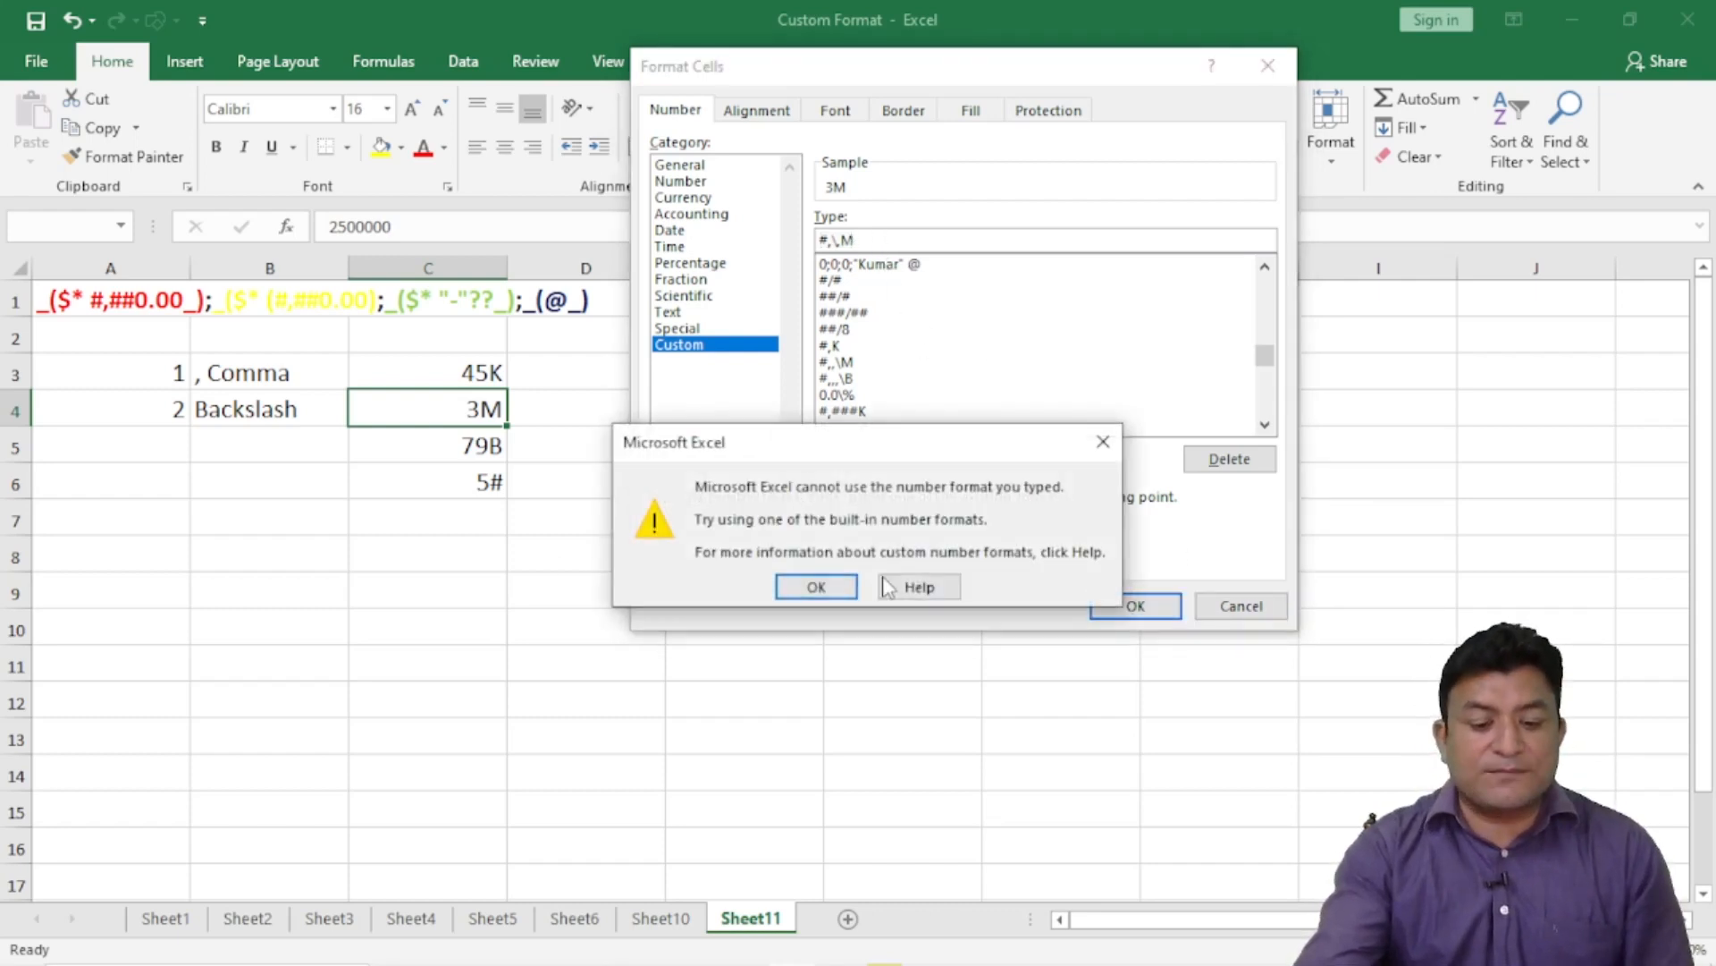
left_click(1105, 443)
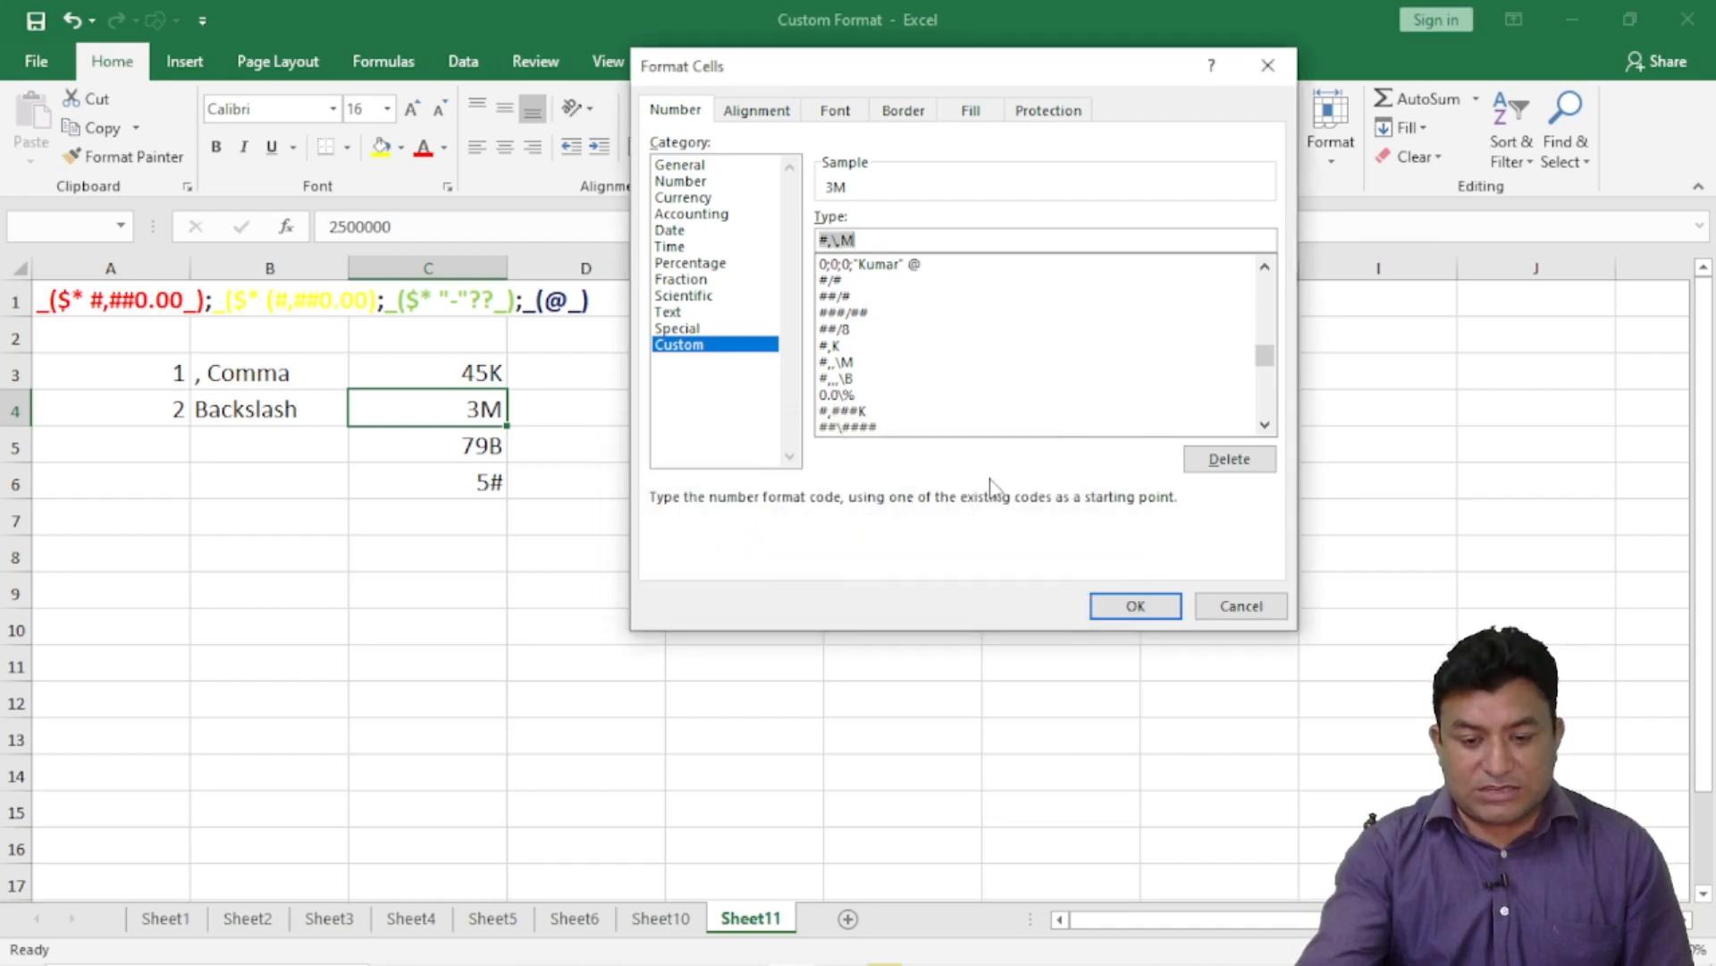
left_click(1232, 604)
left_click(721, 548)
left_click(487, 409)
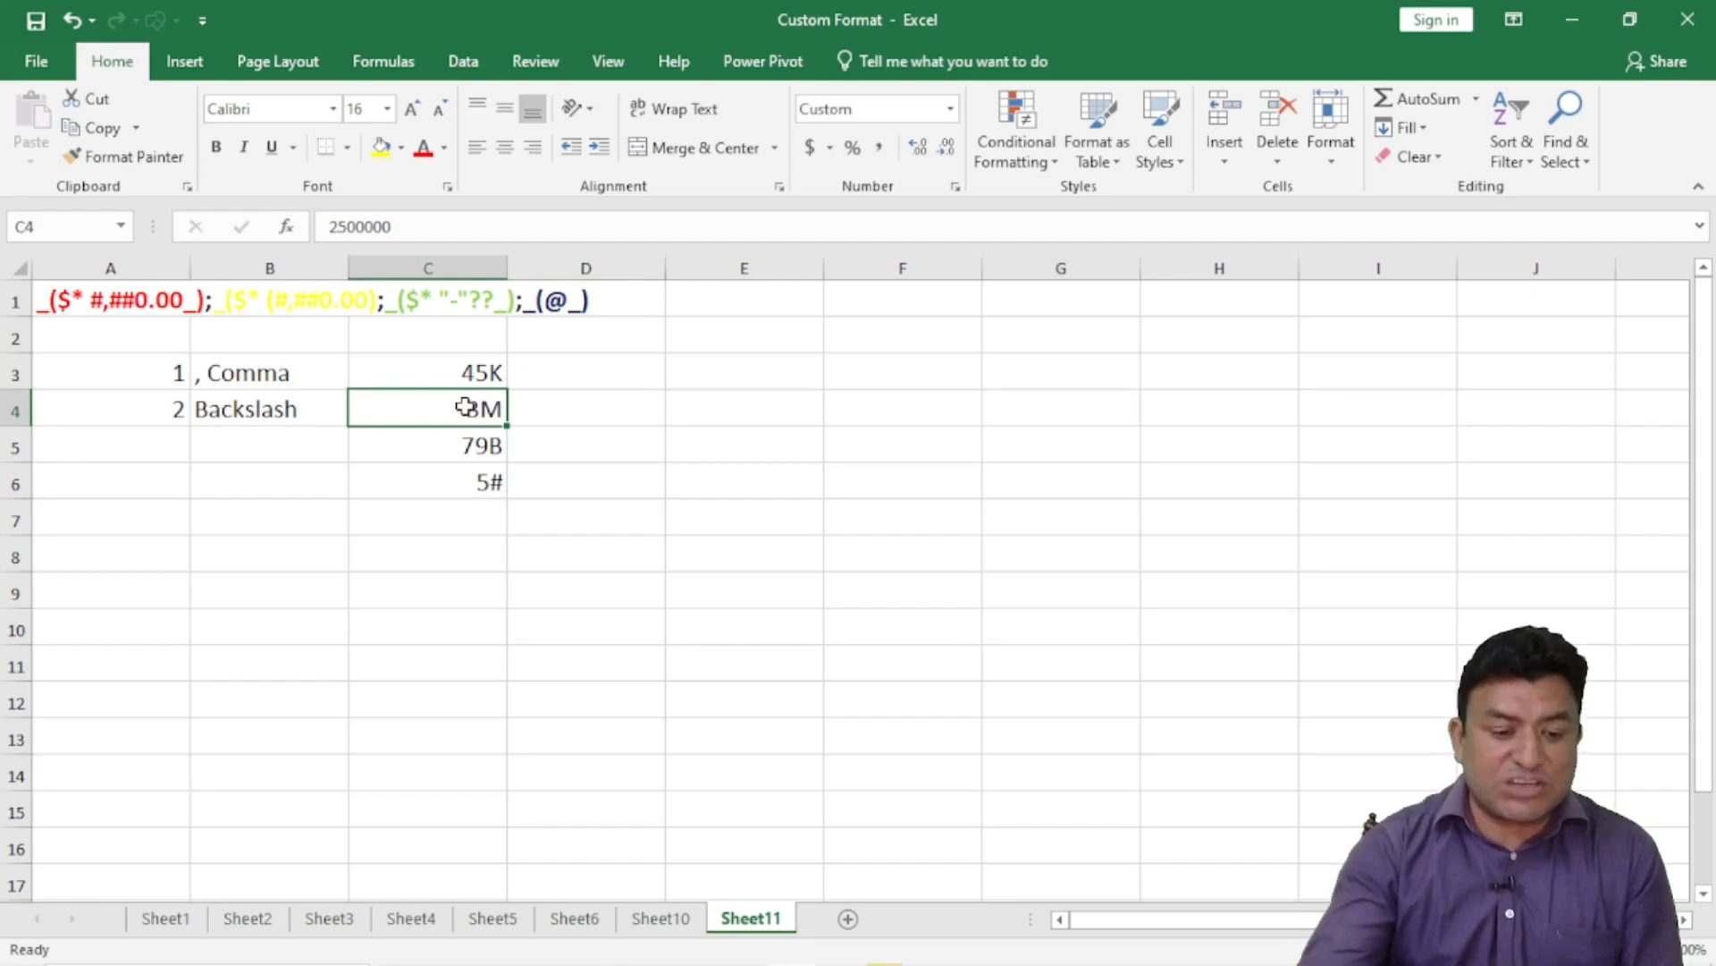
- Enter 3 in A5 and the label 'Forward Slash' in B5
left_click(171, 442)
type("3")
left_click(254, 434)
type("F")
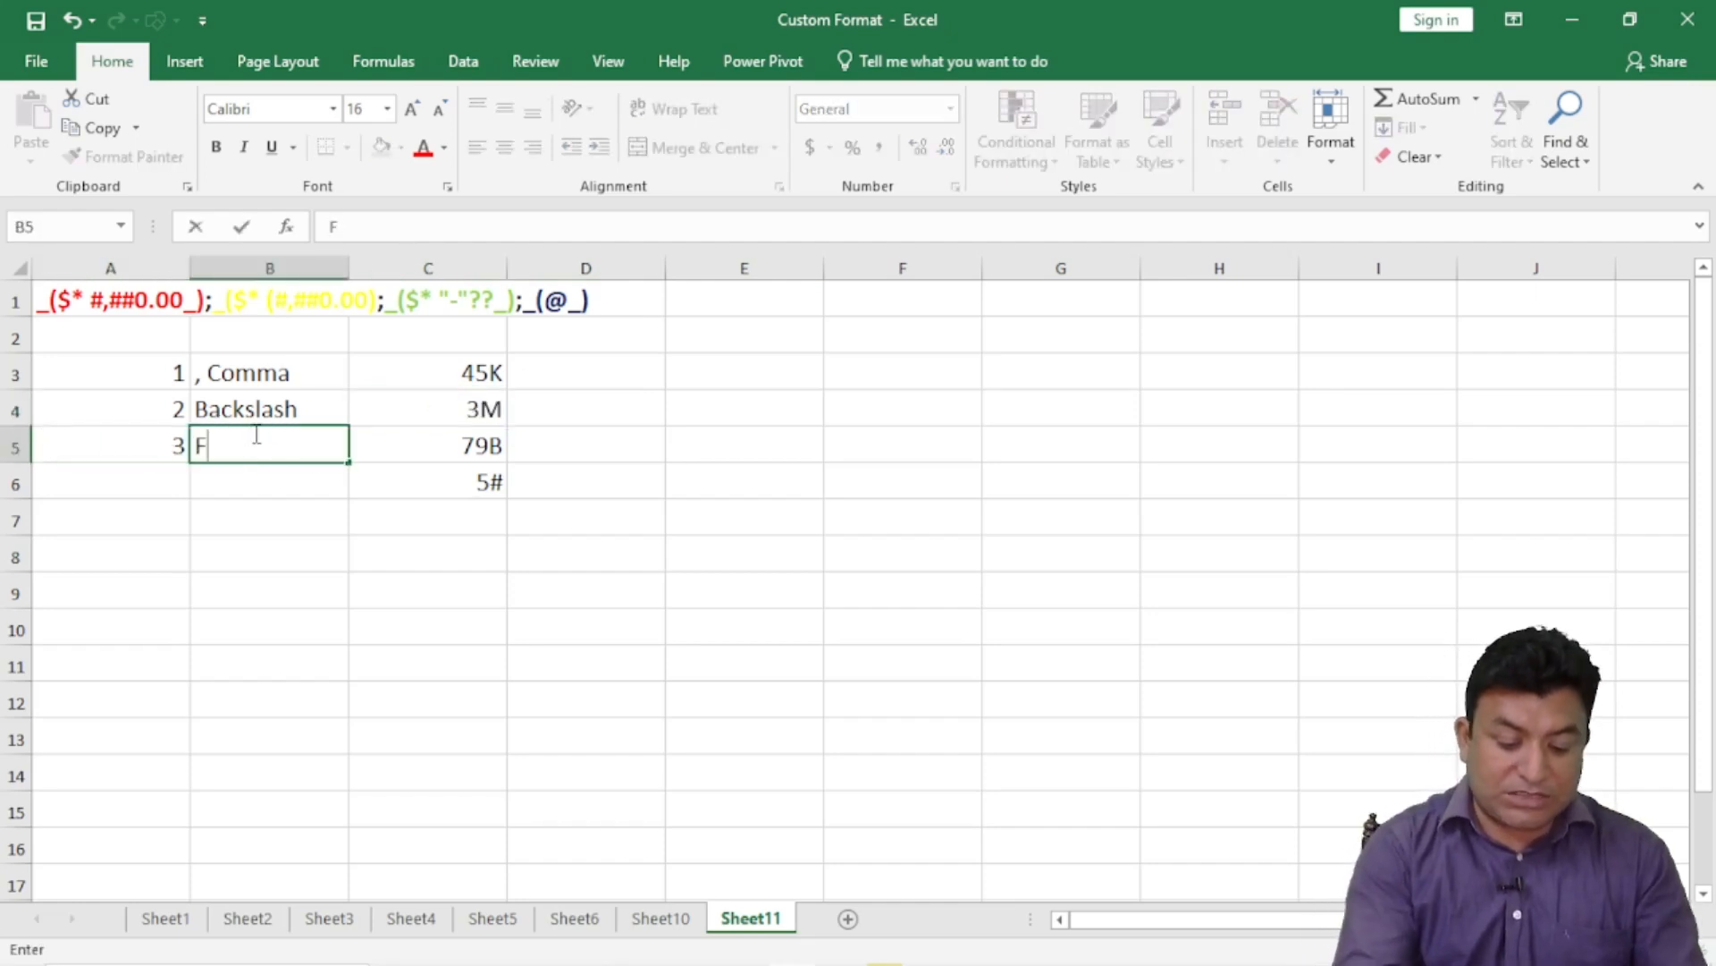
type("orward ")
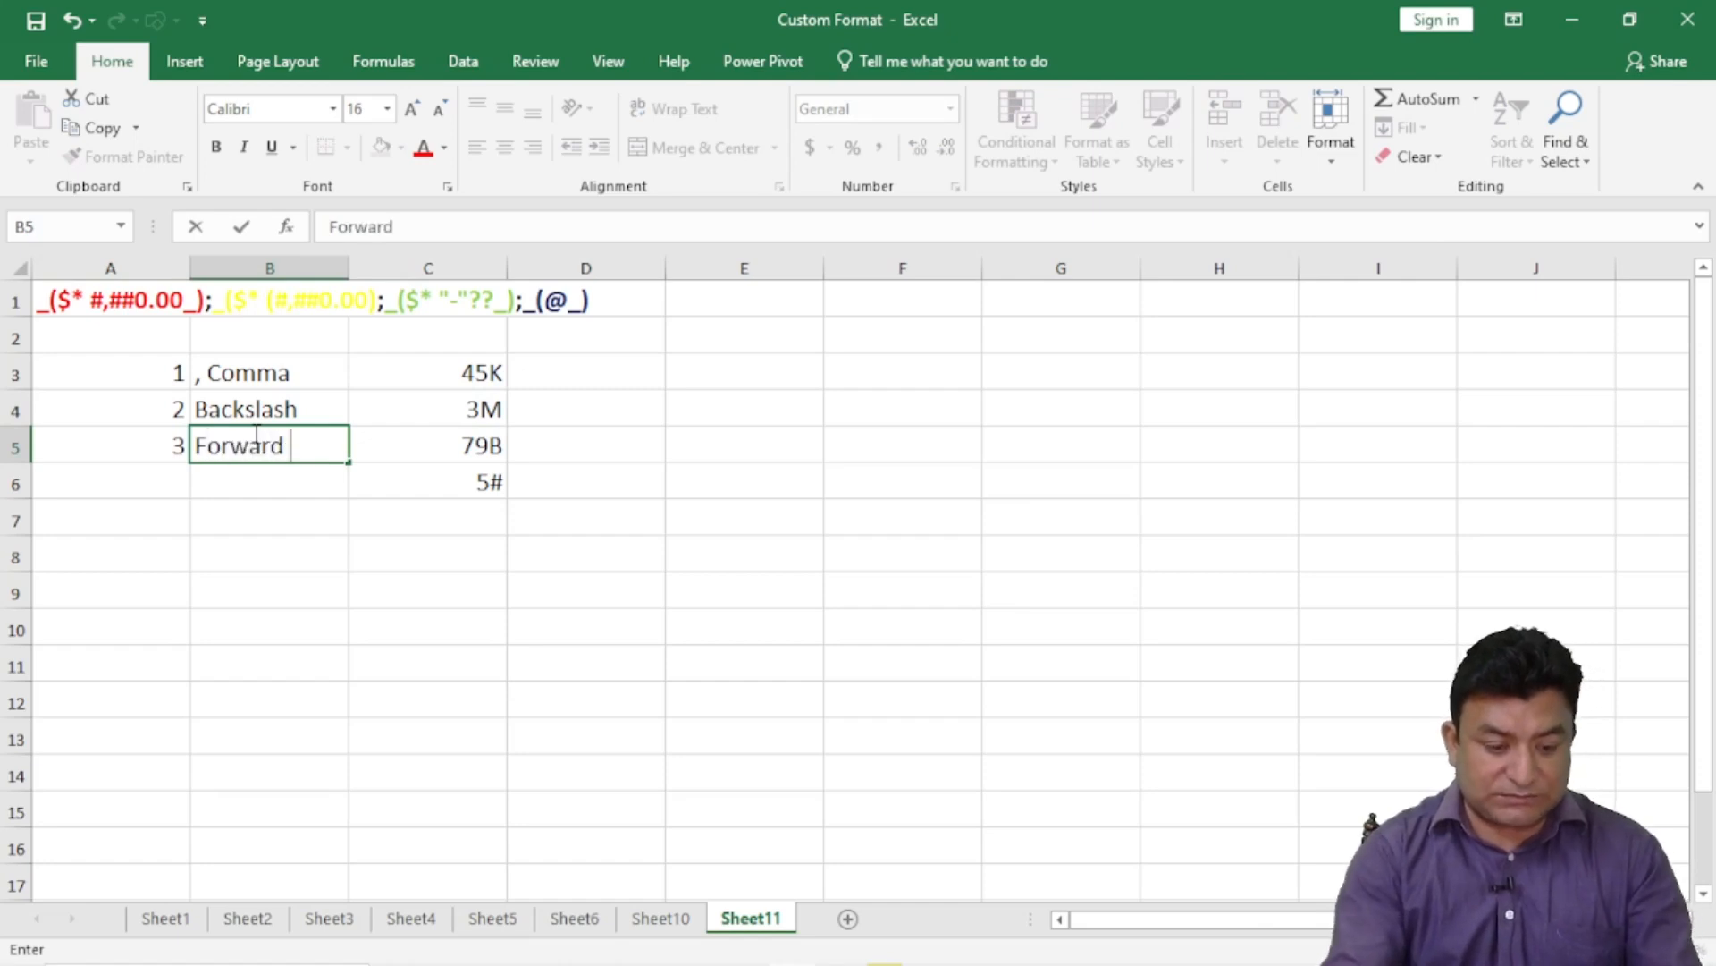
type("Slash")
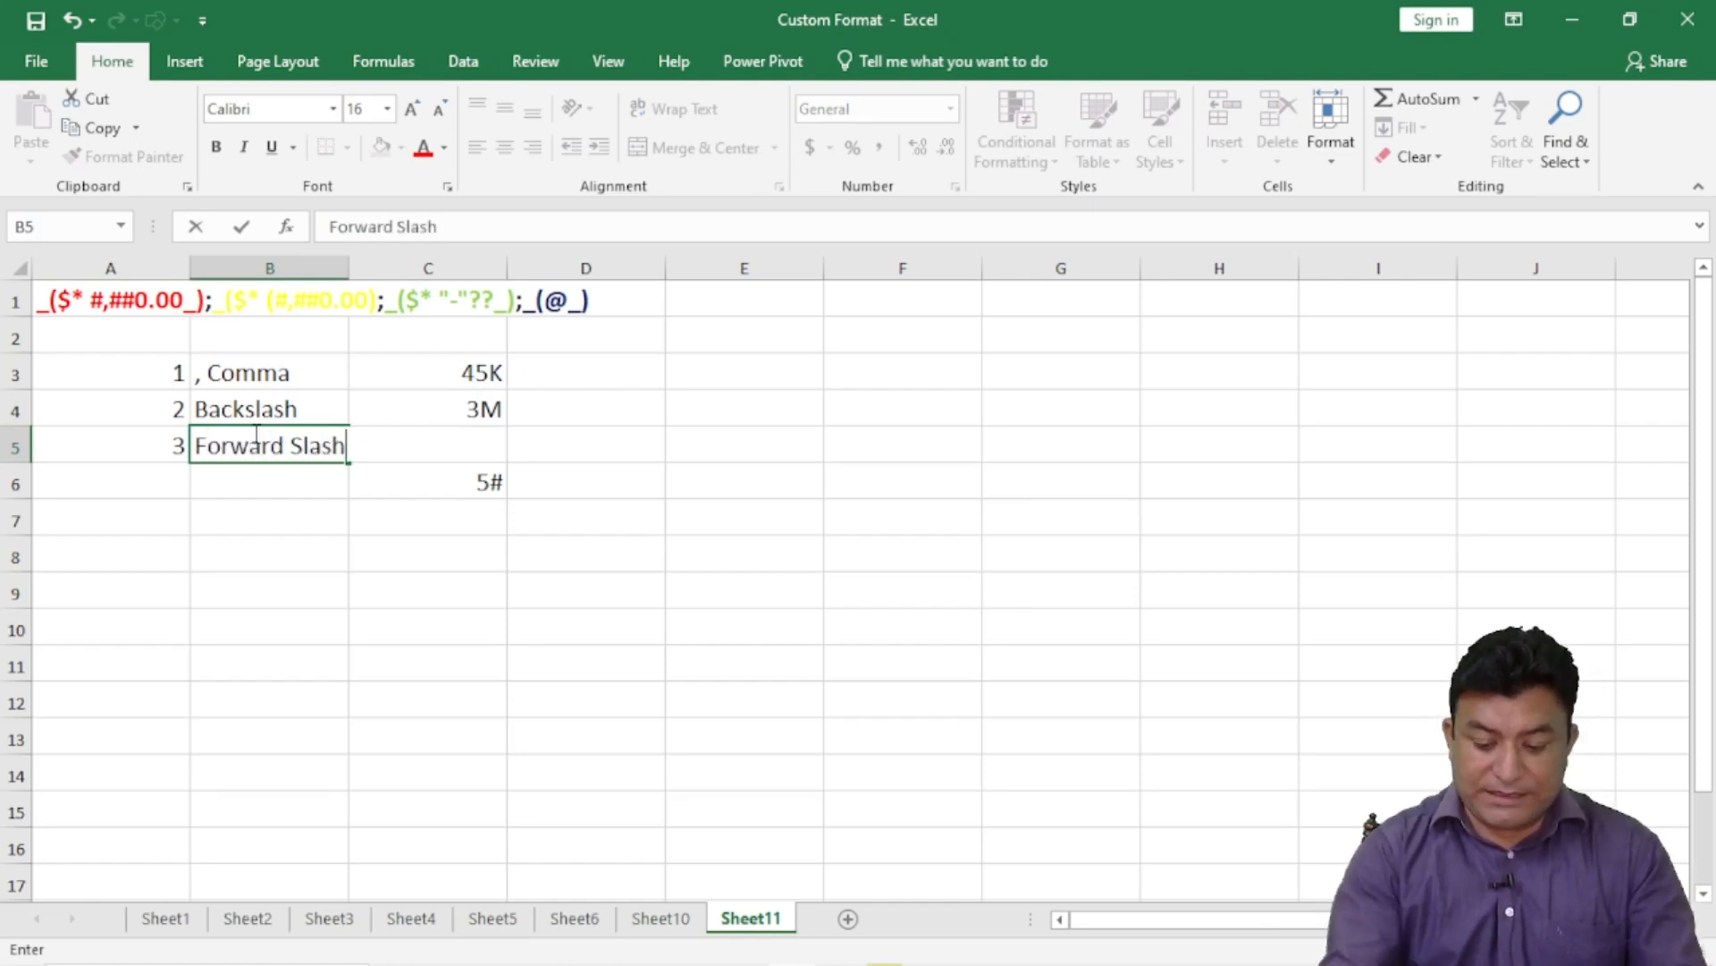
key("Return")
- Put 0.25 in C7 and bring up its number format settings
left_click(394, 519)
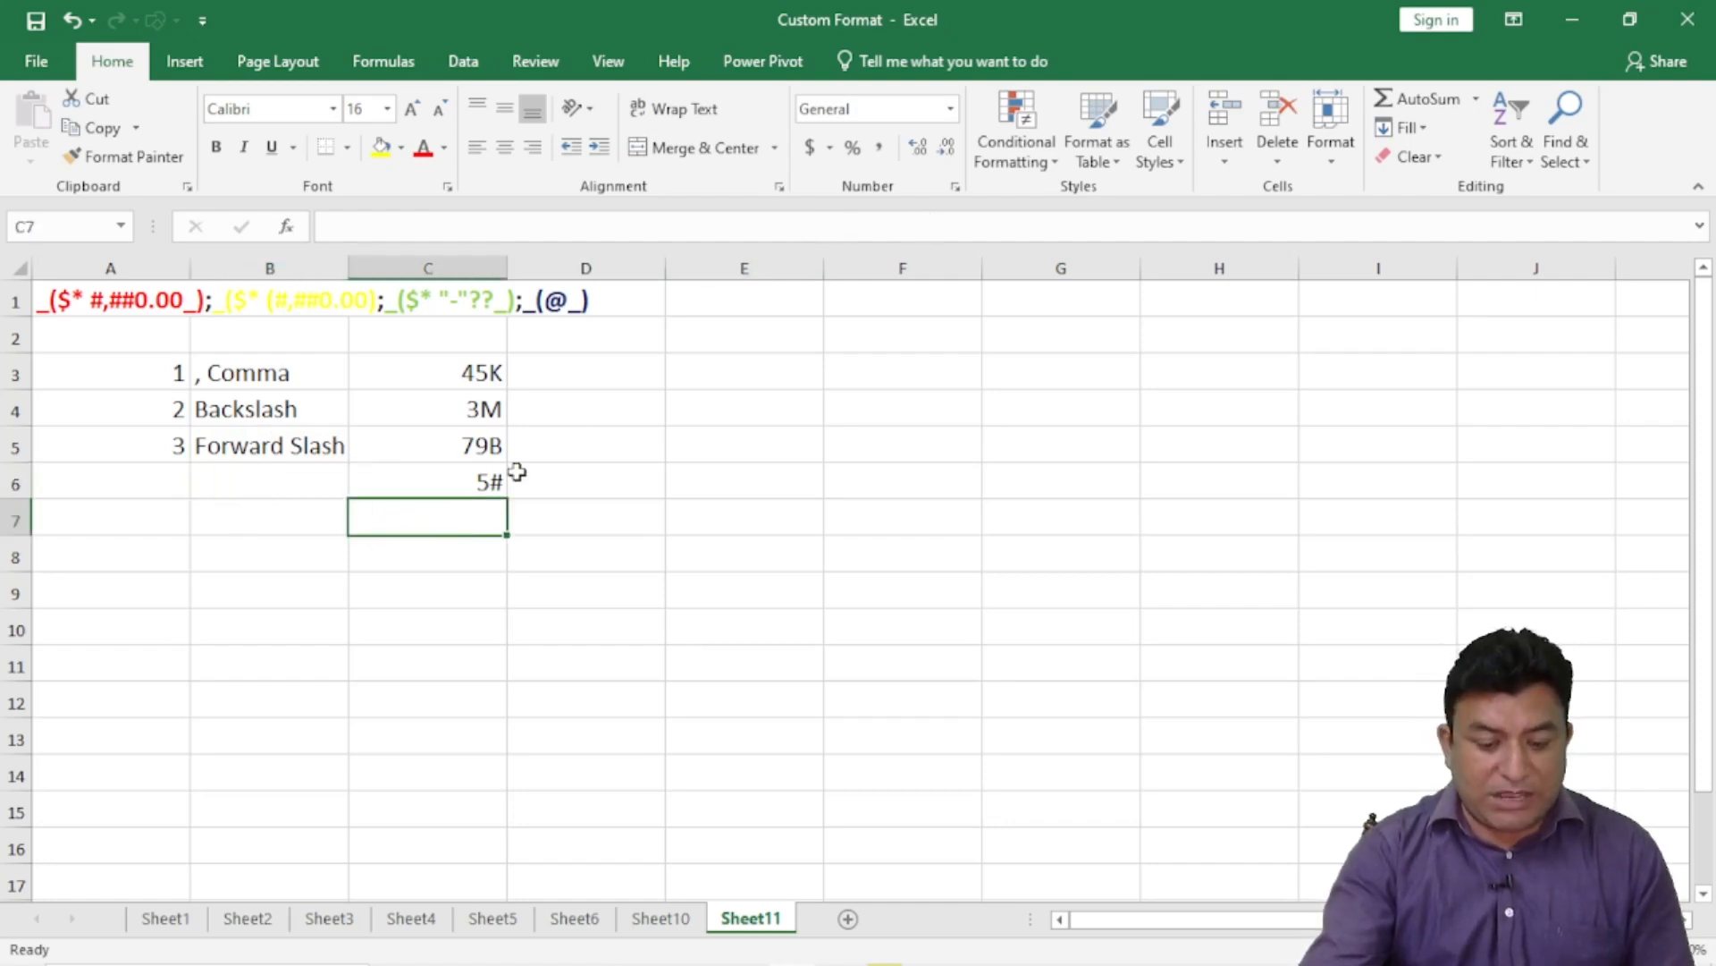
key("F2")
type("0.25")
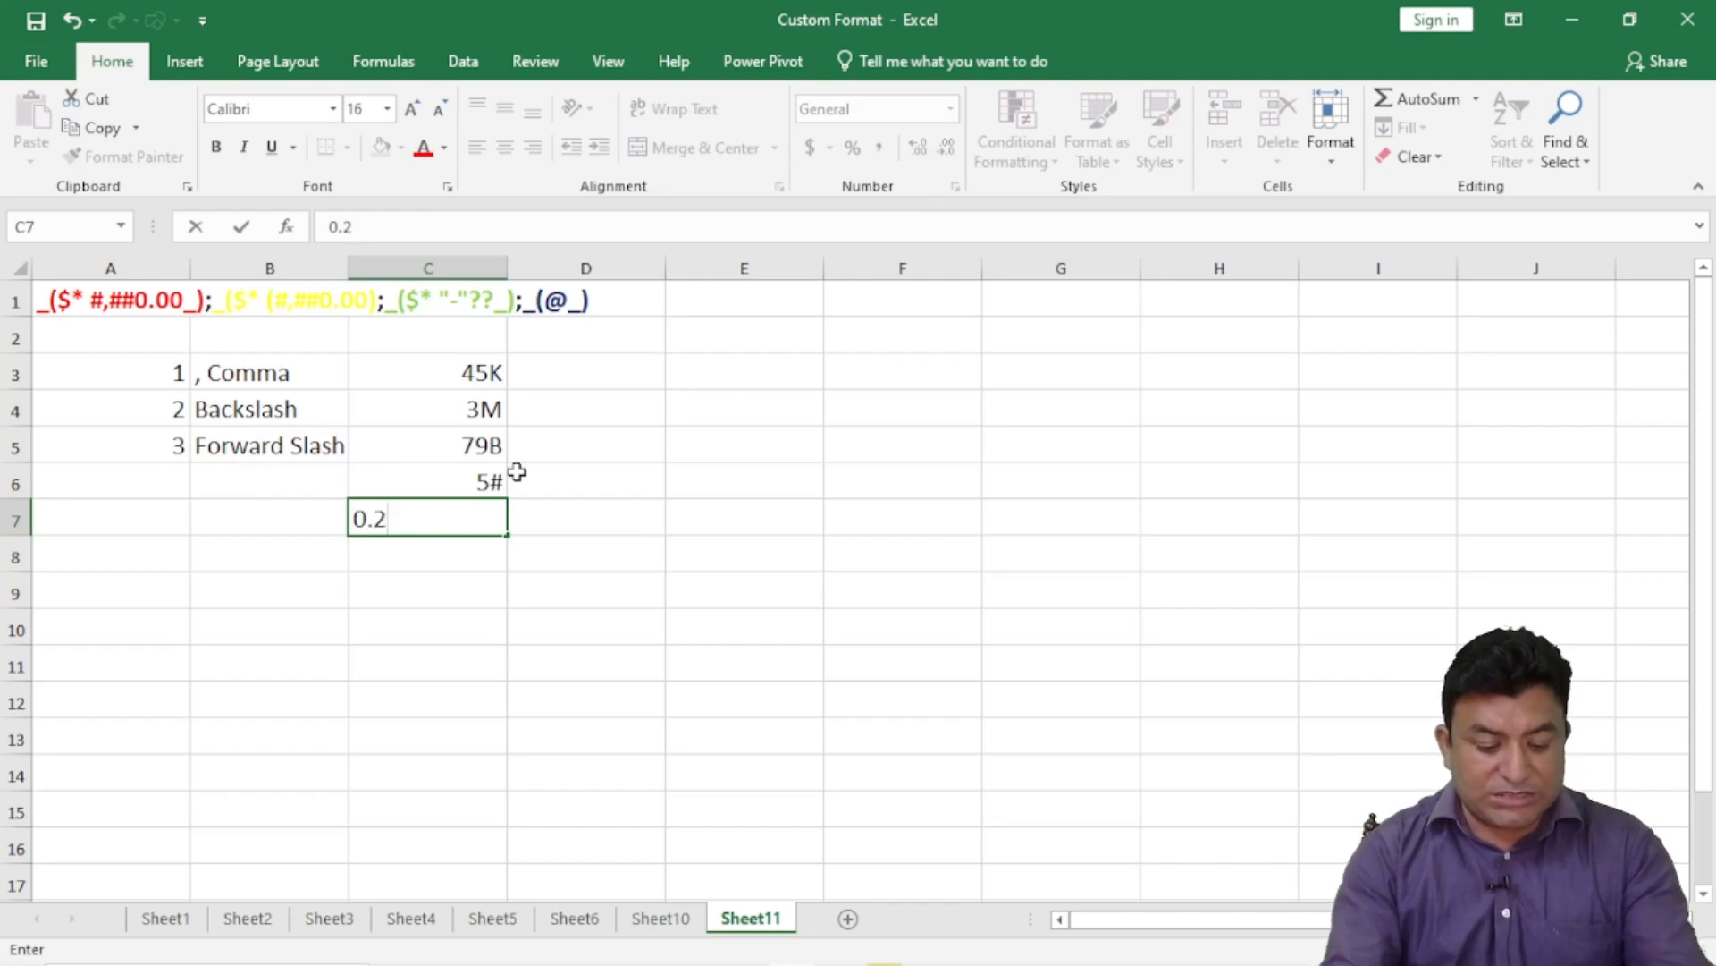
key("Return")
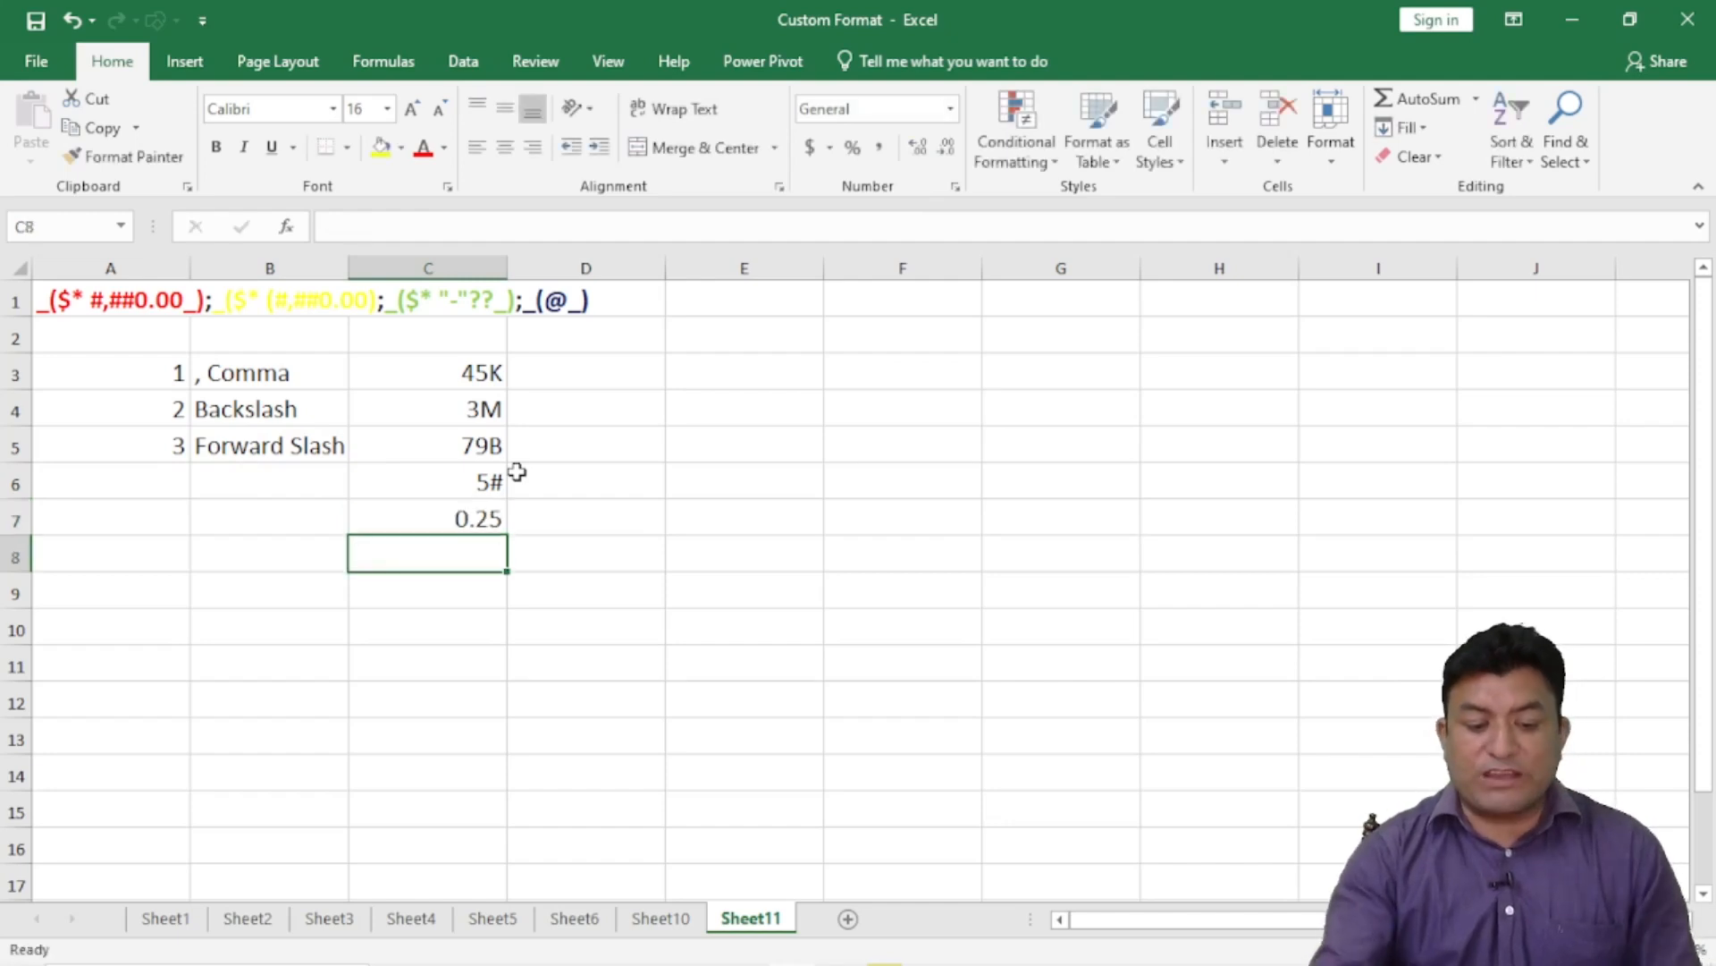
left_click(445, 518)
left_click(955, 186)
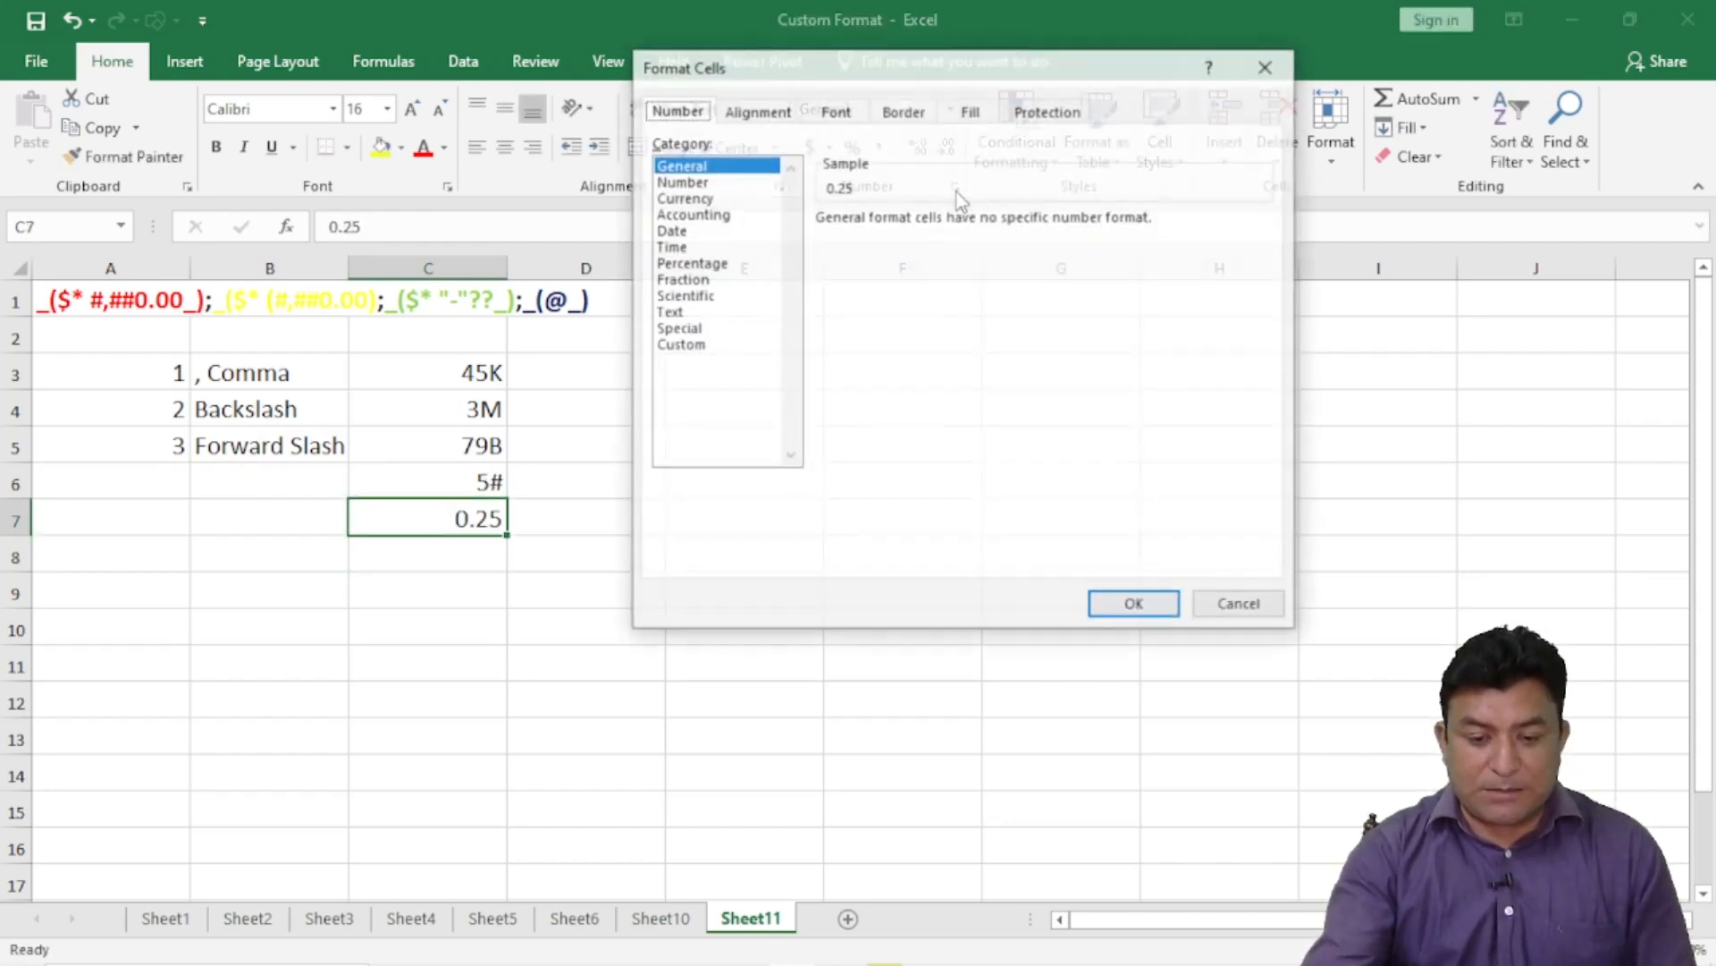
- Replace General with the custom code #/# so C7 displays 0.25 as 1/4
left_click(679, 345)
left_click_drag(887, 240, 735, 242)
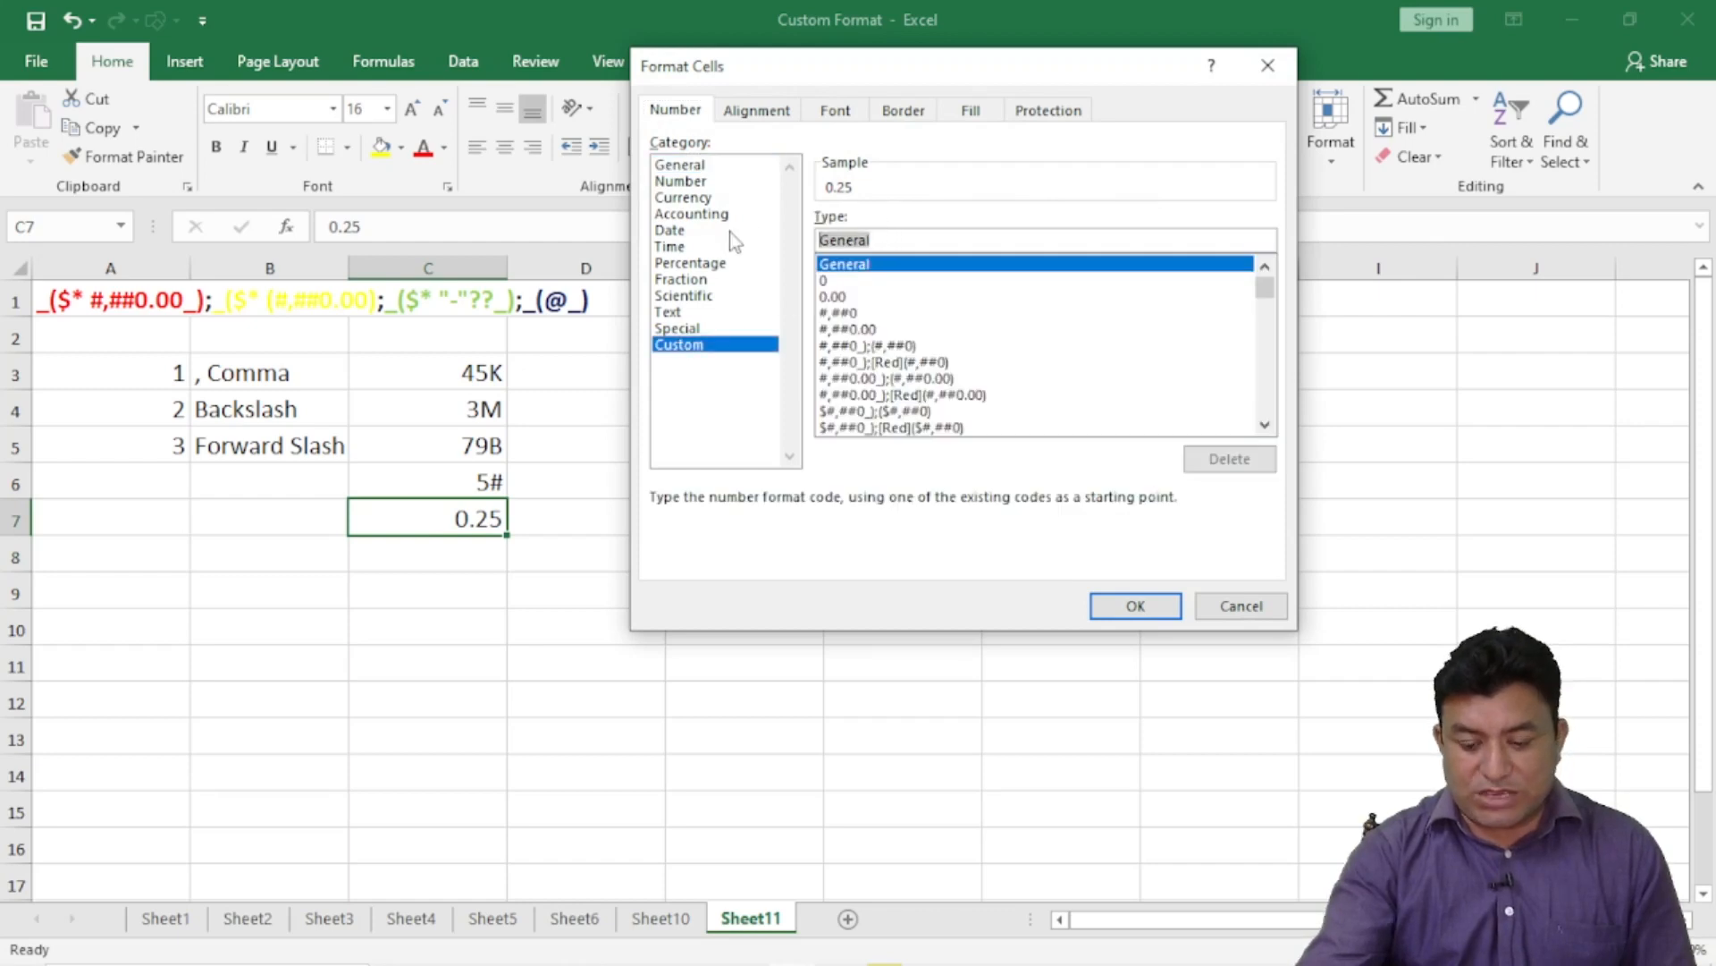
key("BackSpace")
type("#/")
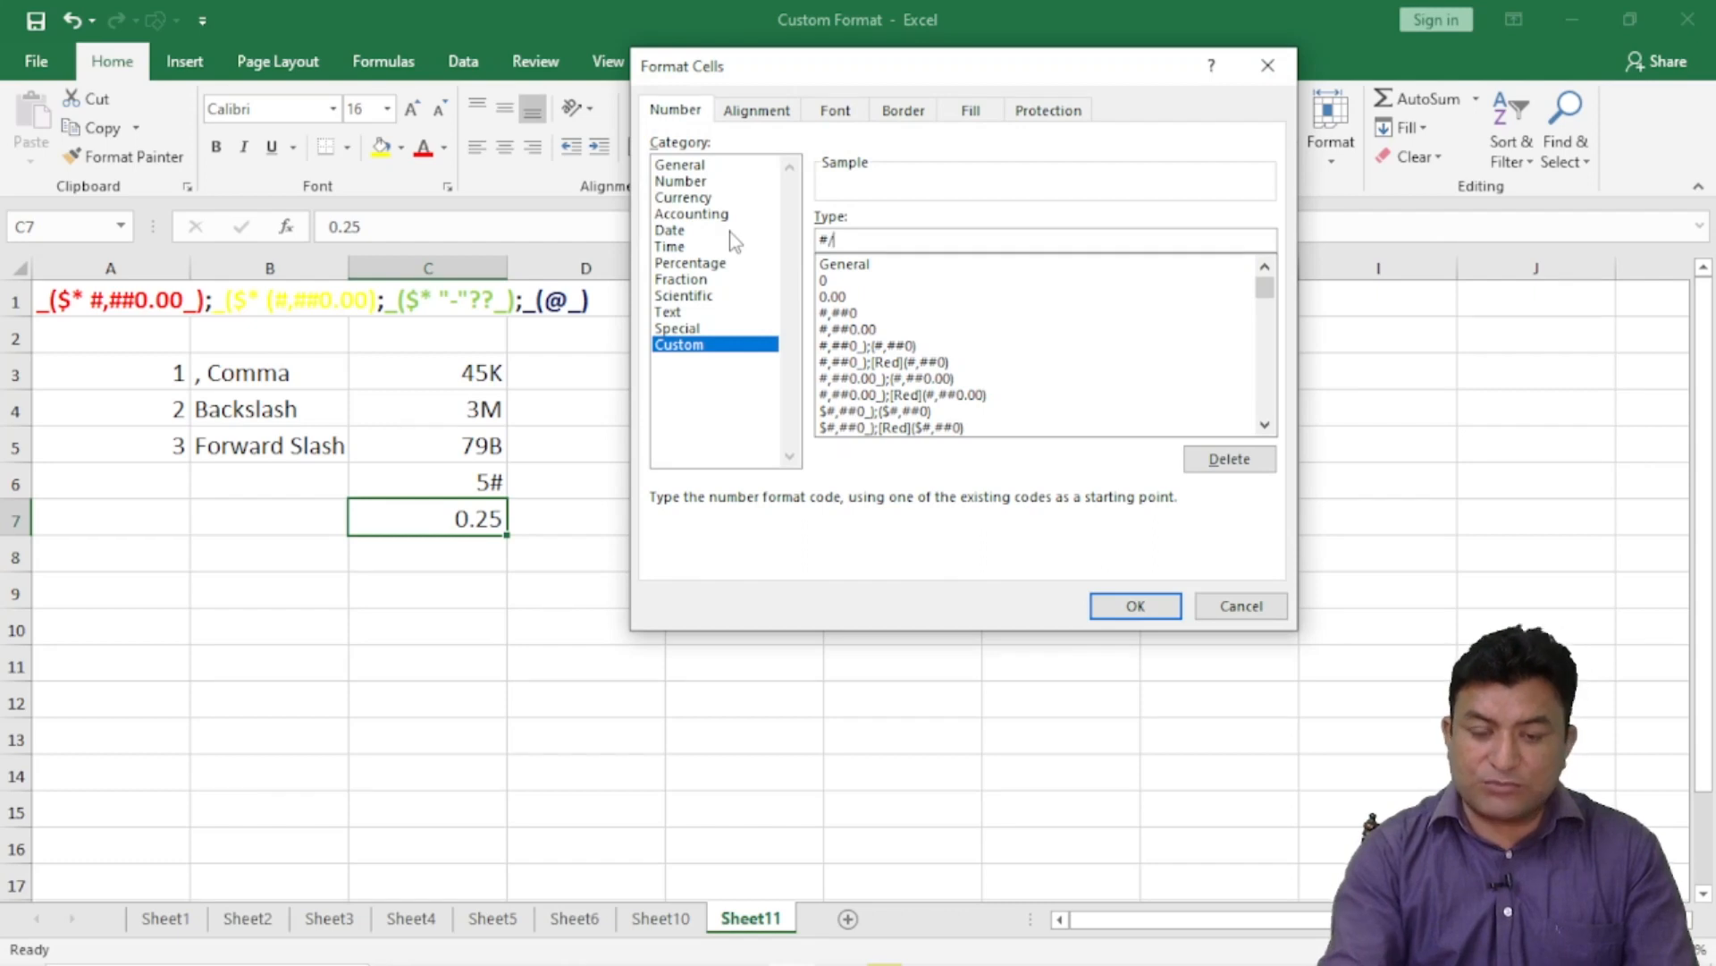
type("#")
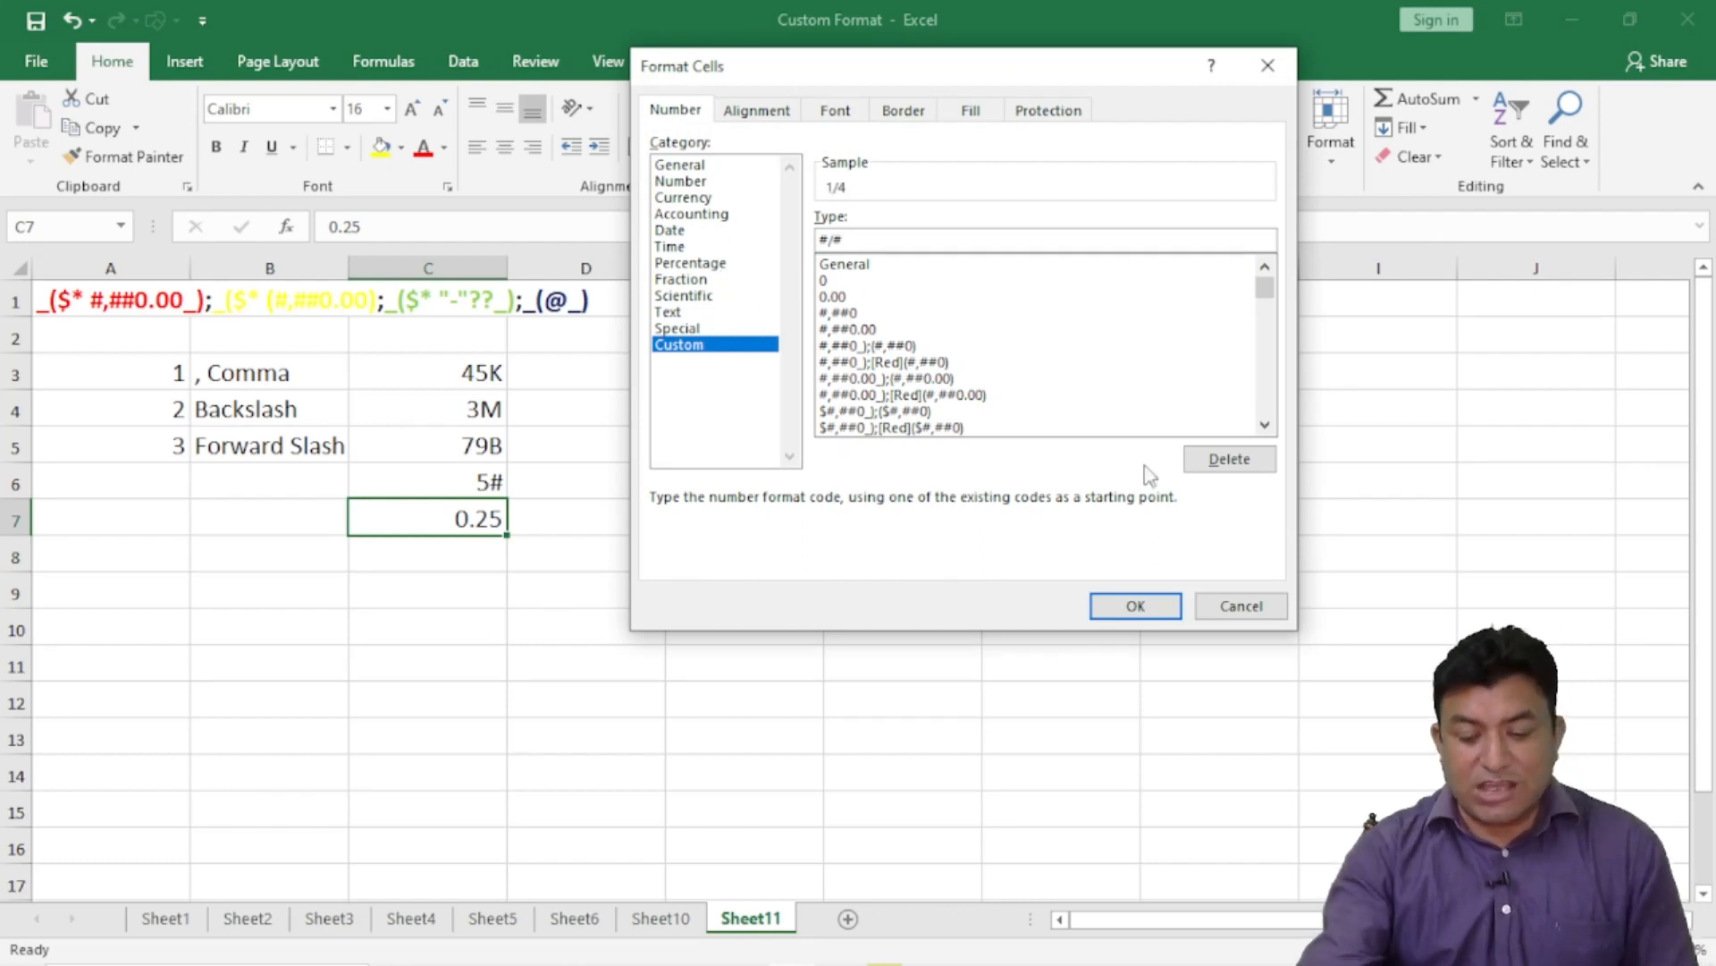
left_click(1137, 605)
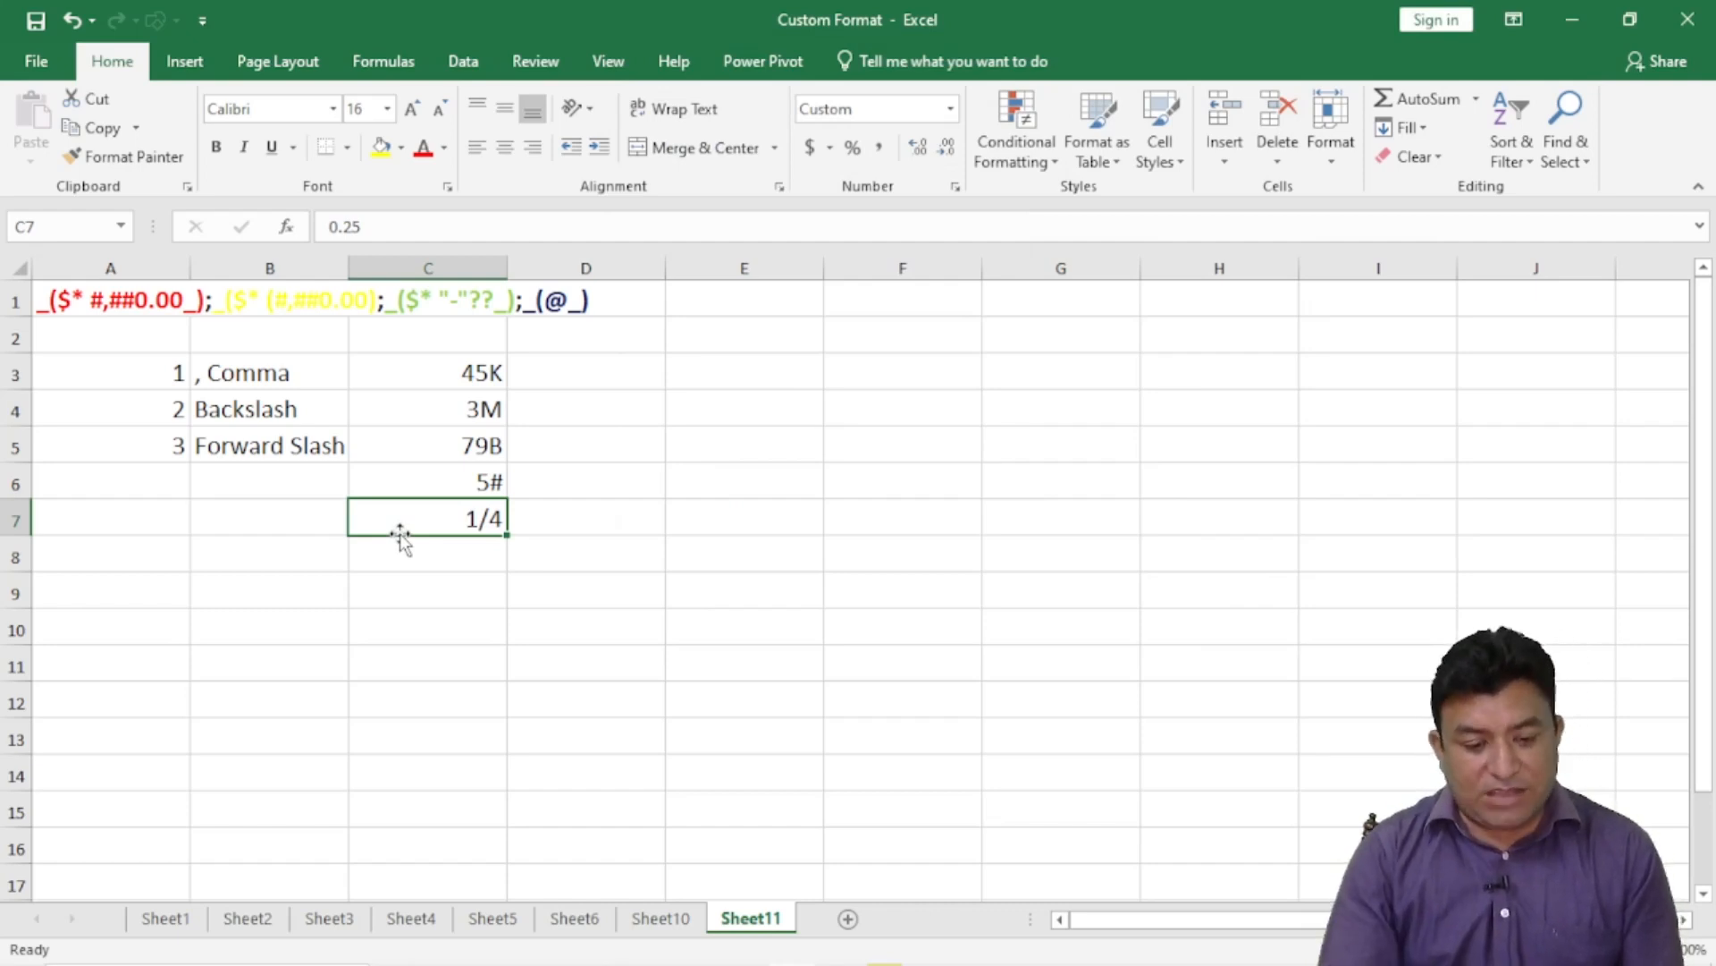
- Enter 4 in A8, two double quotes in B8, and 4 in C8
left_click(170, 447)
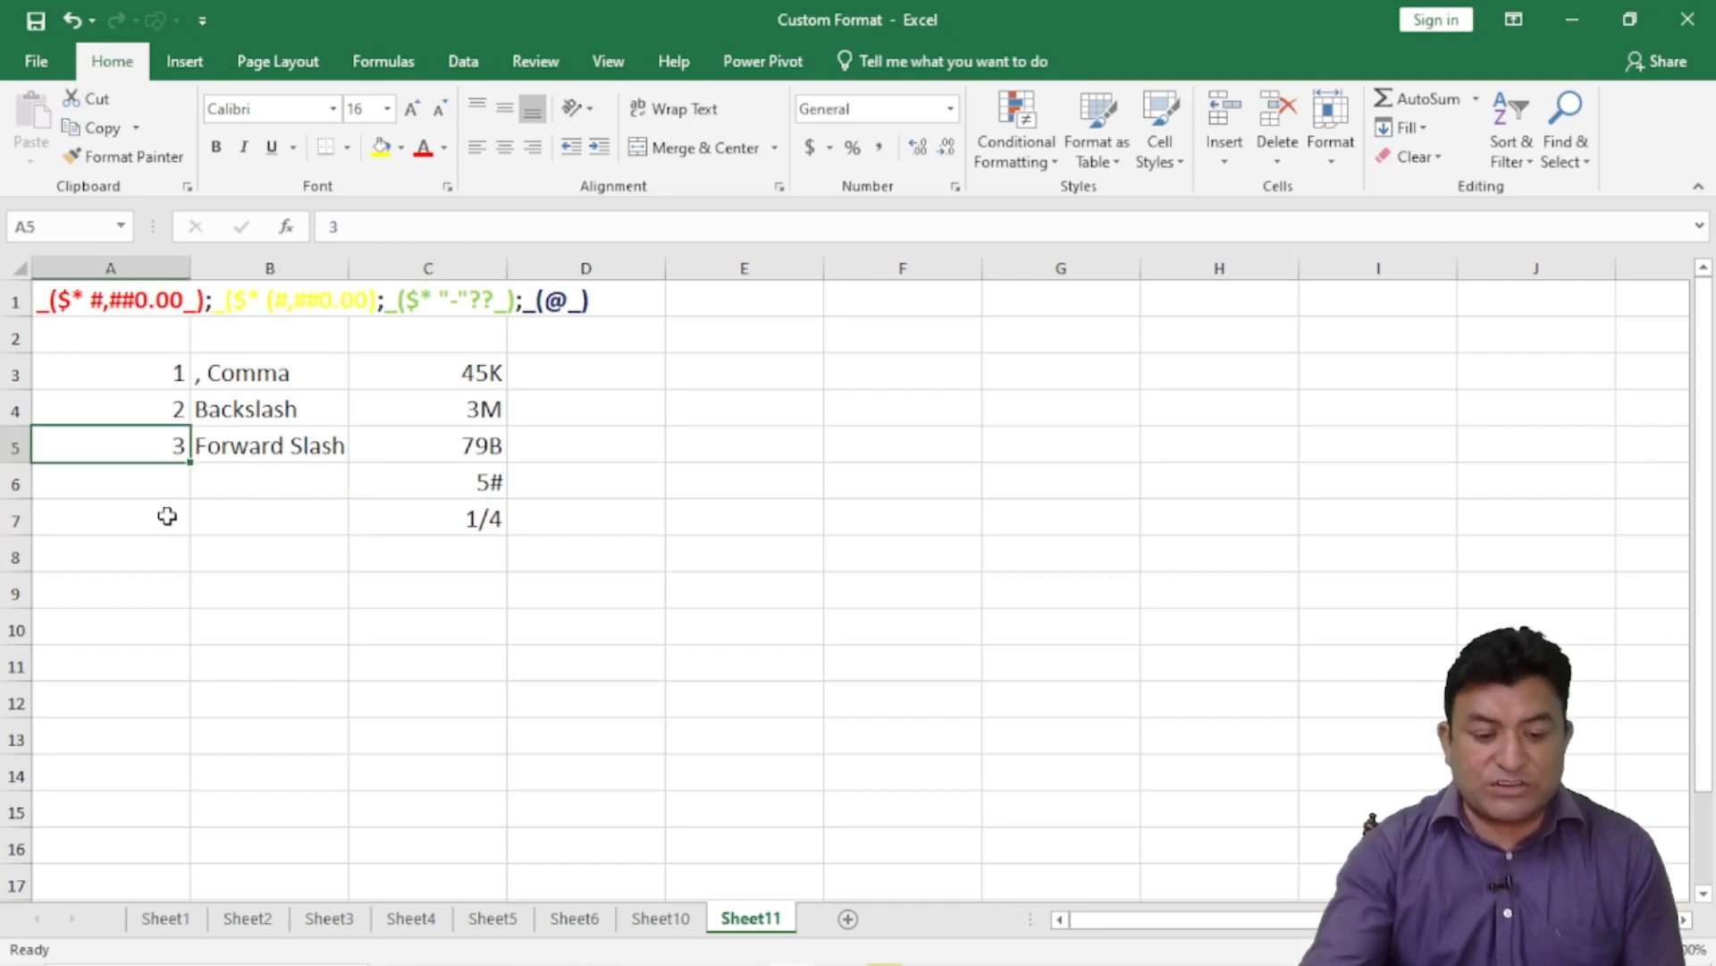
left_click(162, 545)
type("4")
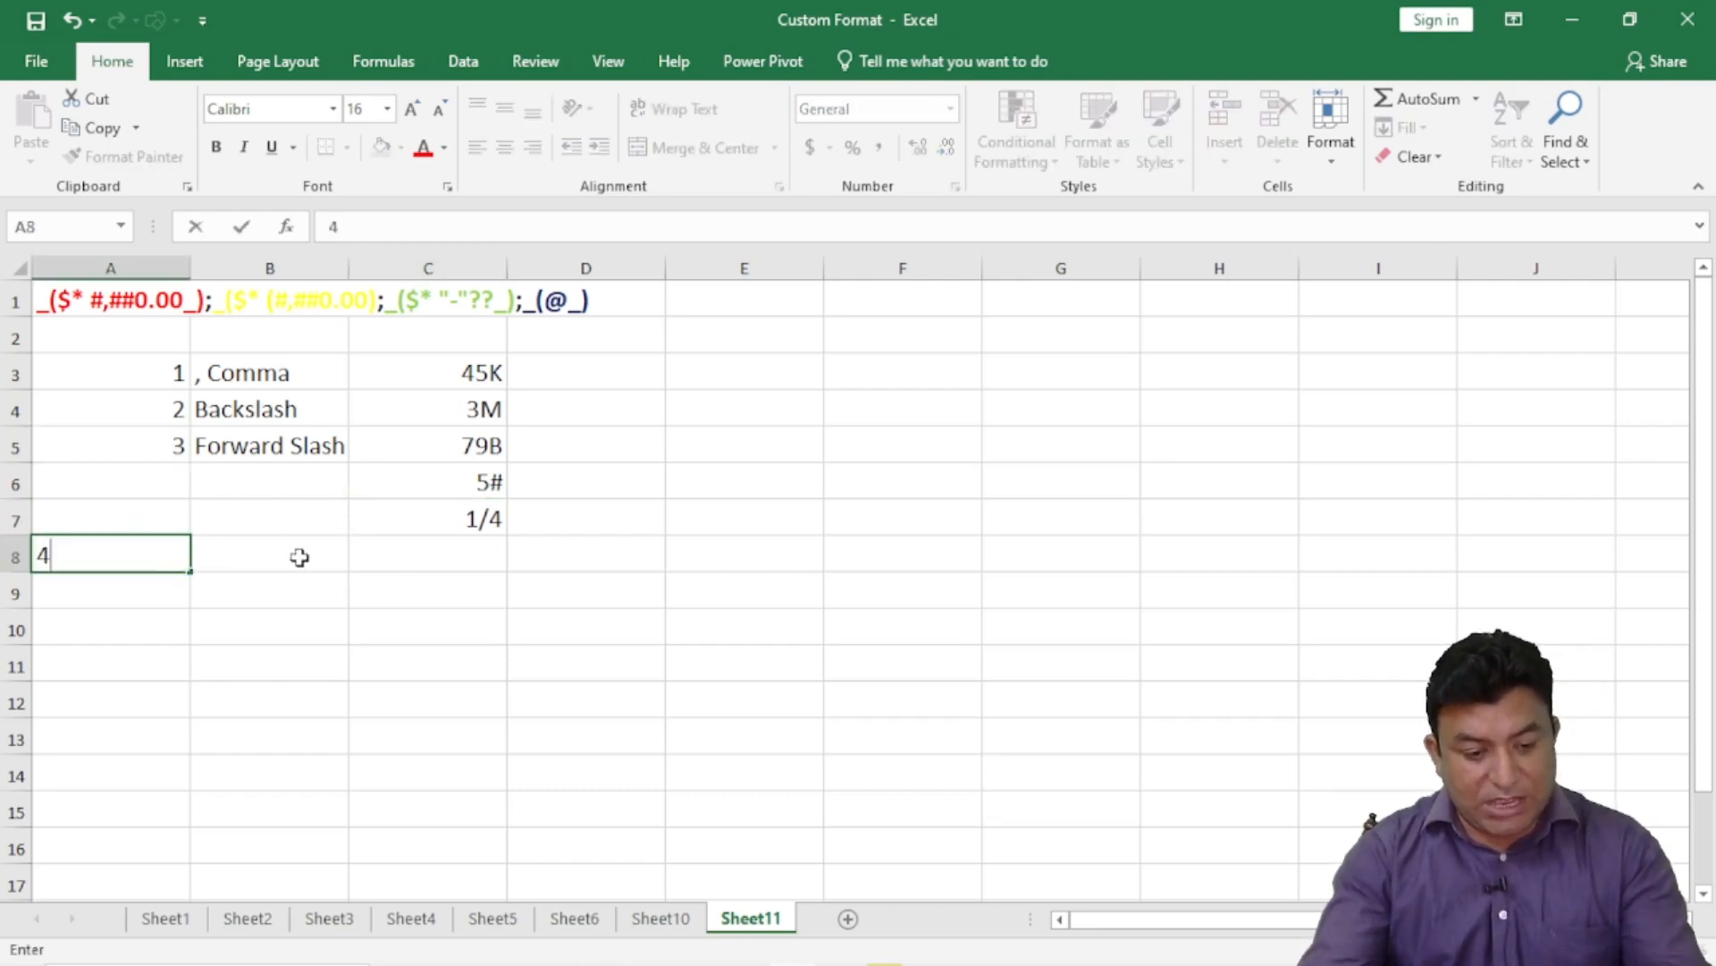
left_click(300, 556)
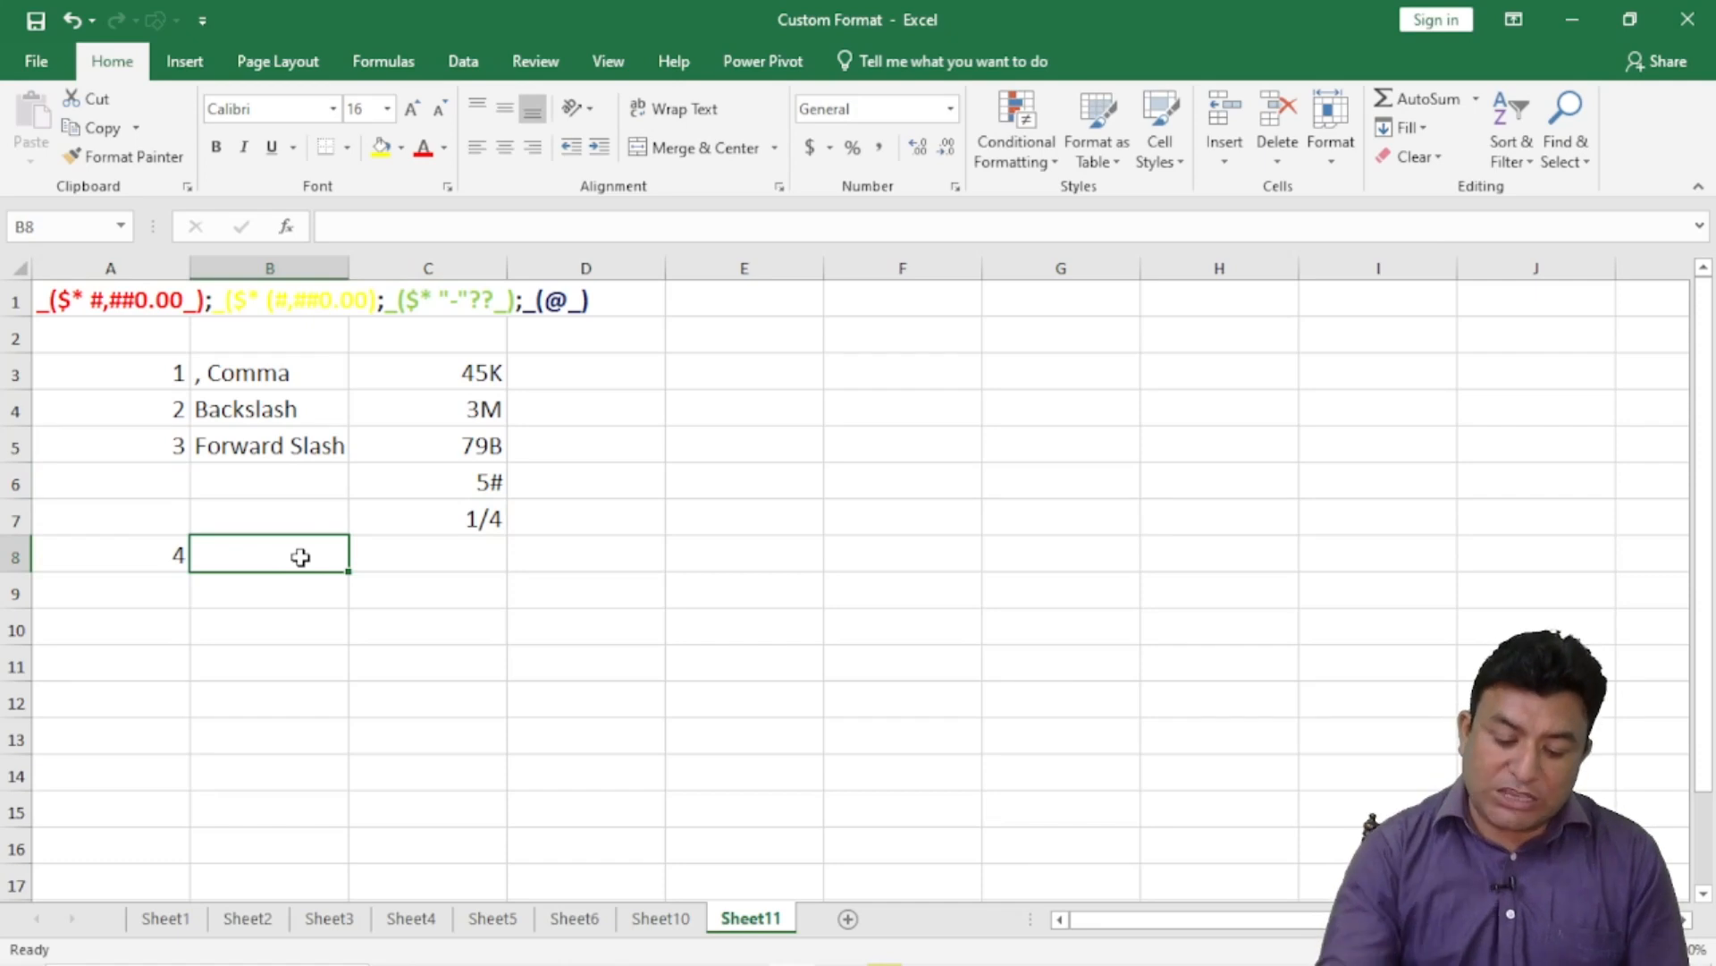
type("\"\"")
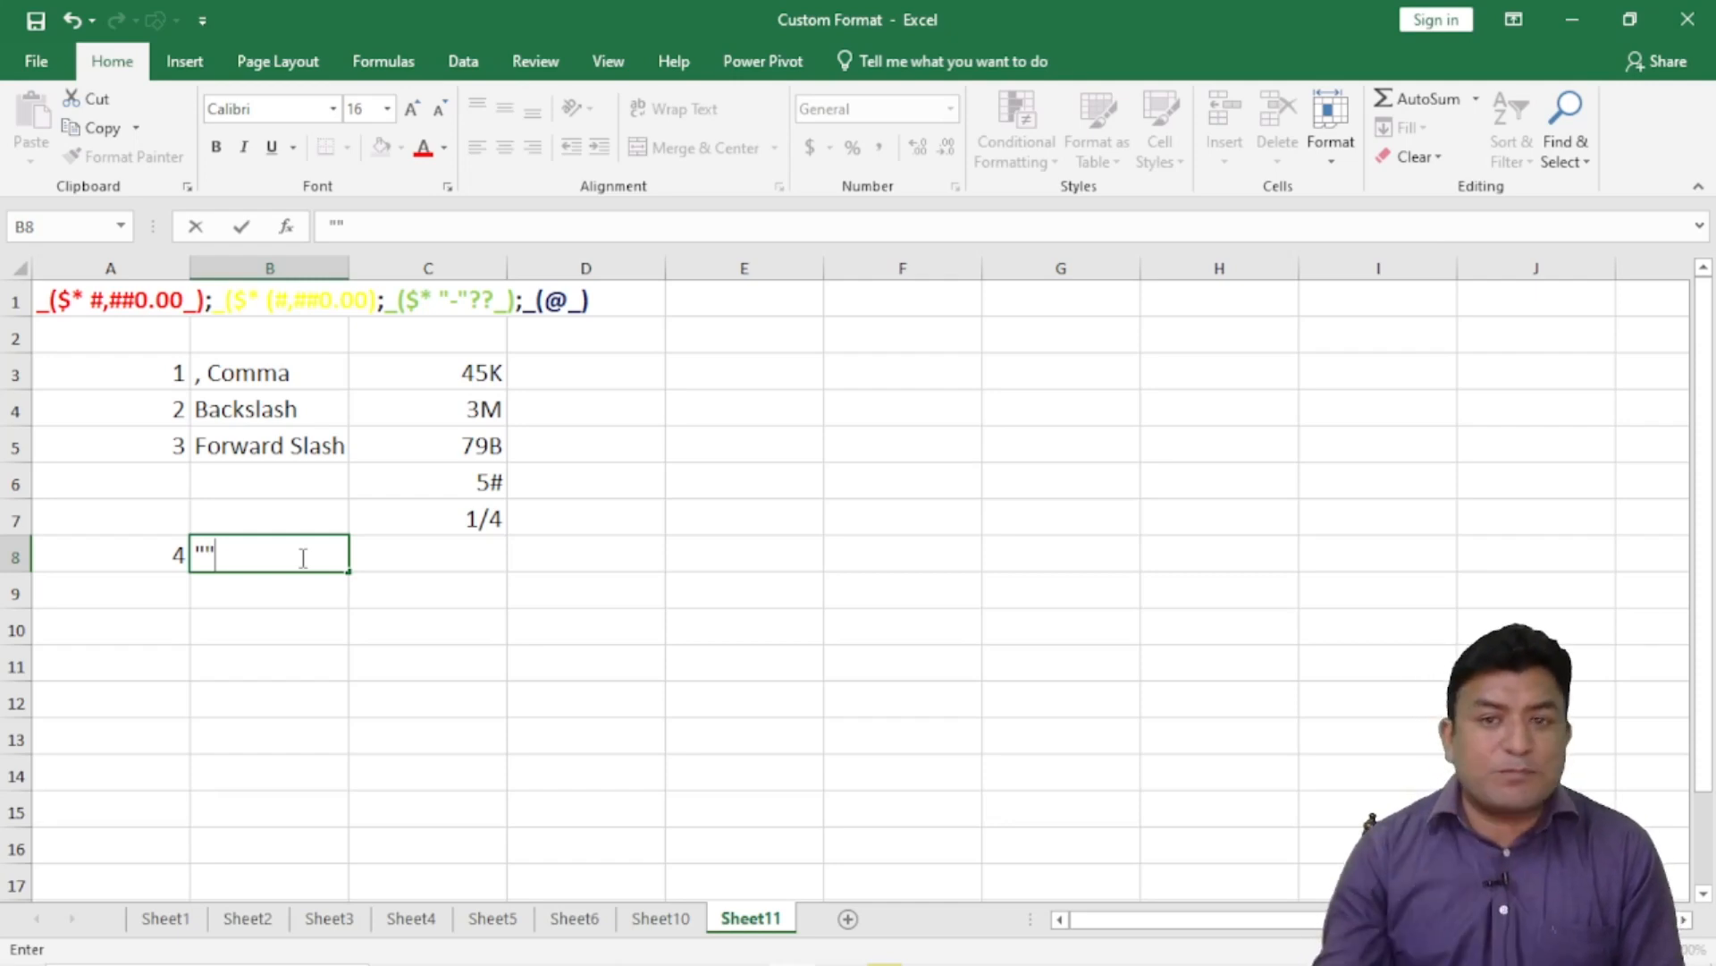
left_click(526, 567)
left_click(424, 551)
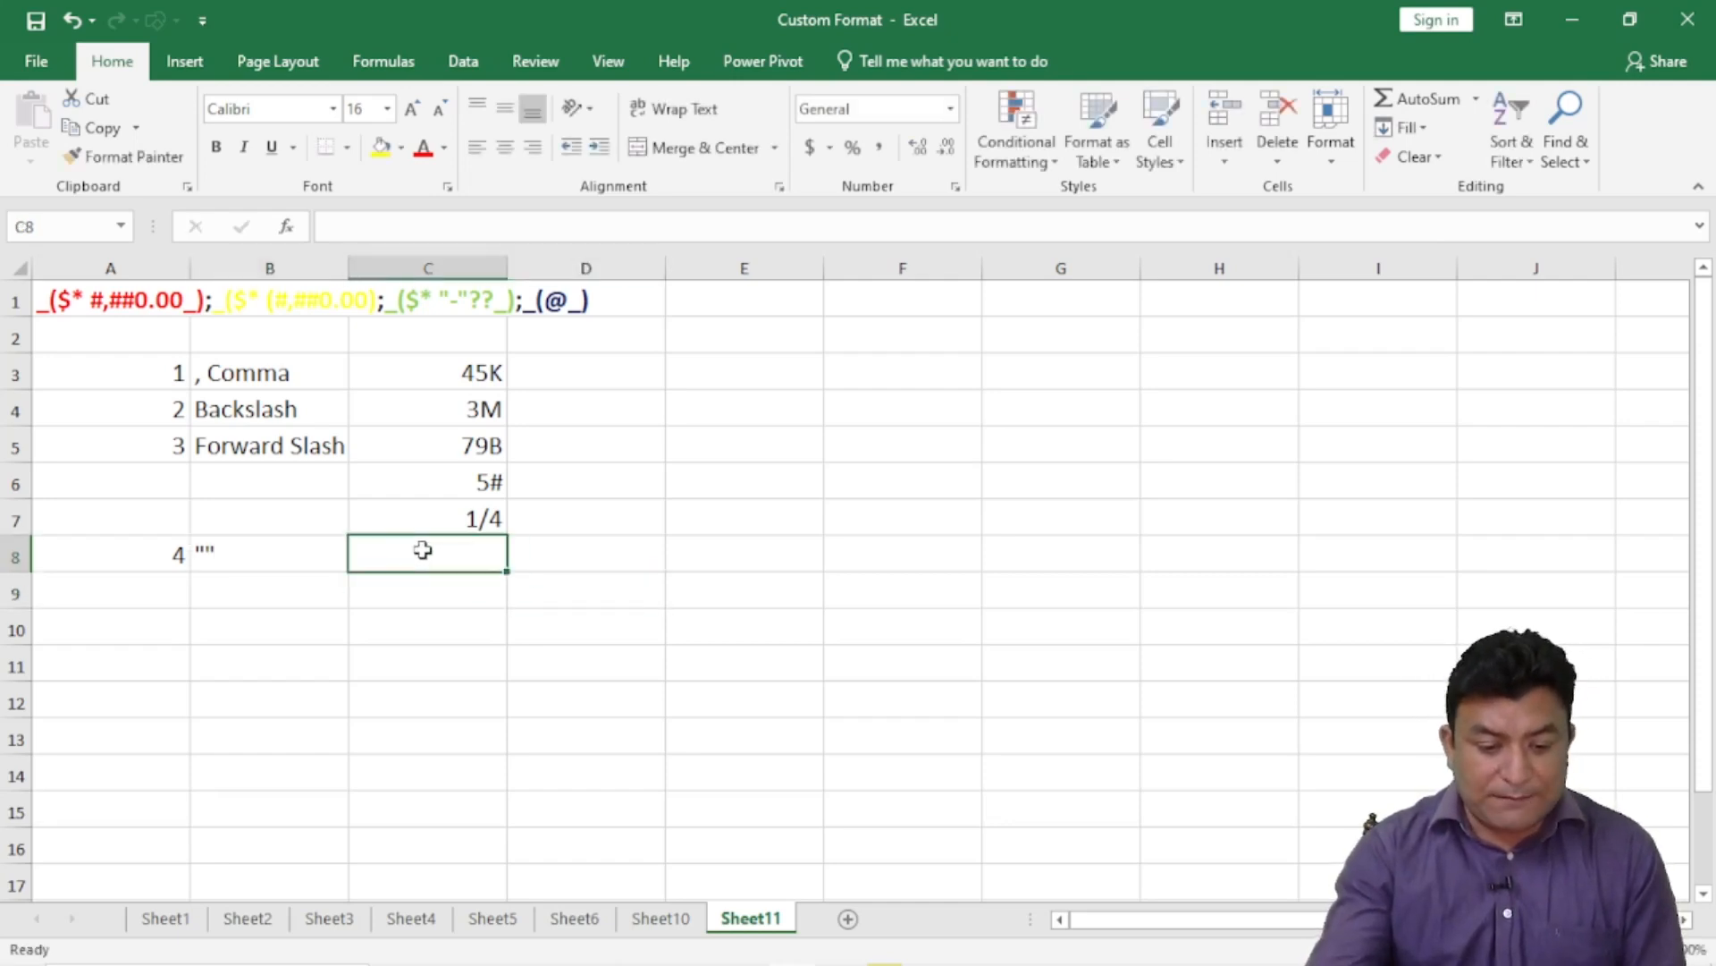
type("4")
key("Return")
left_click(425, 552)
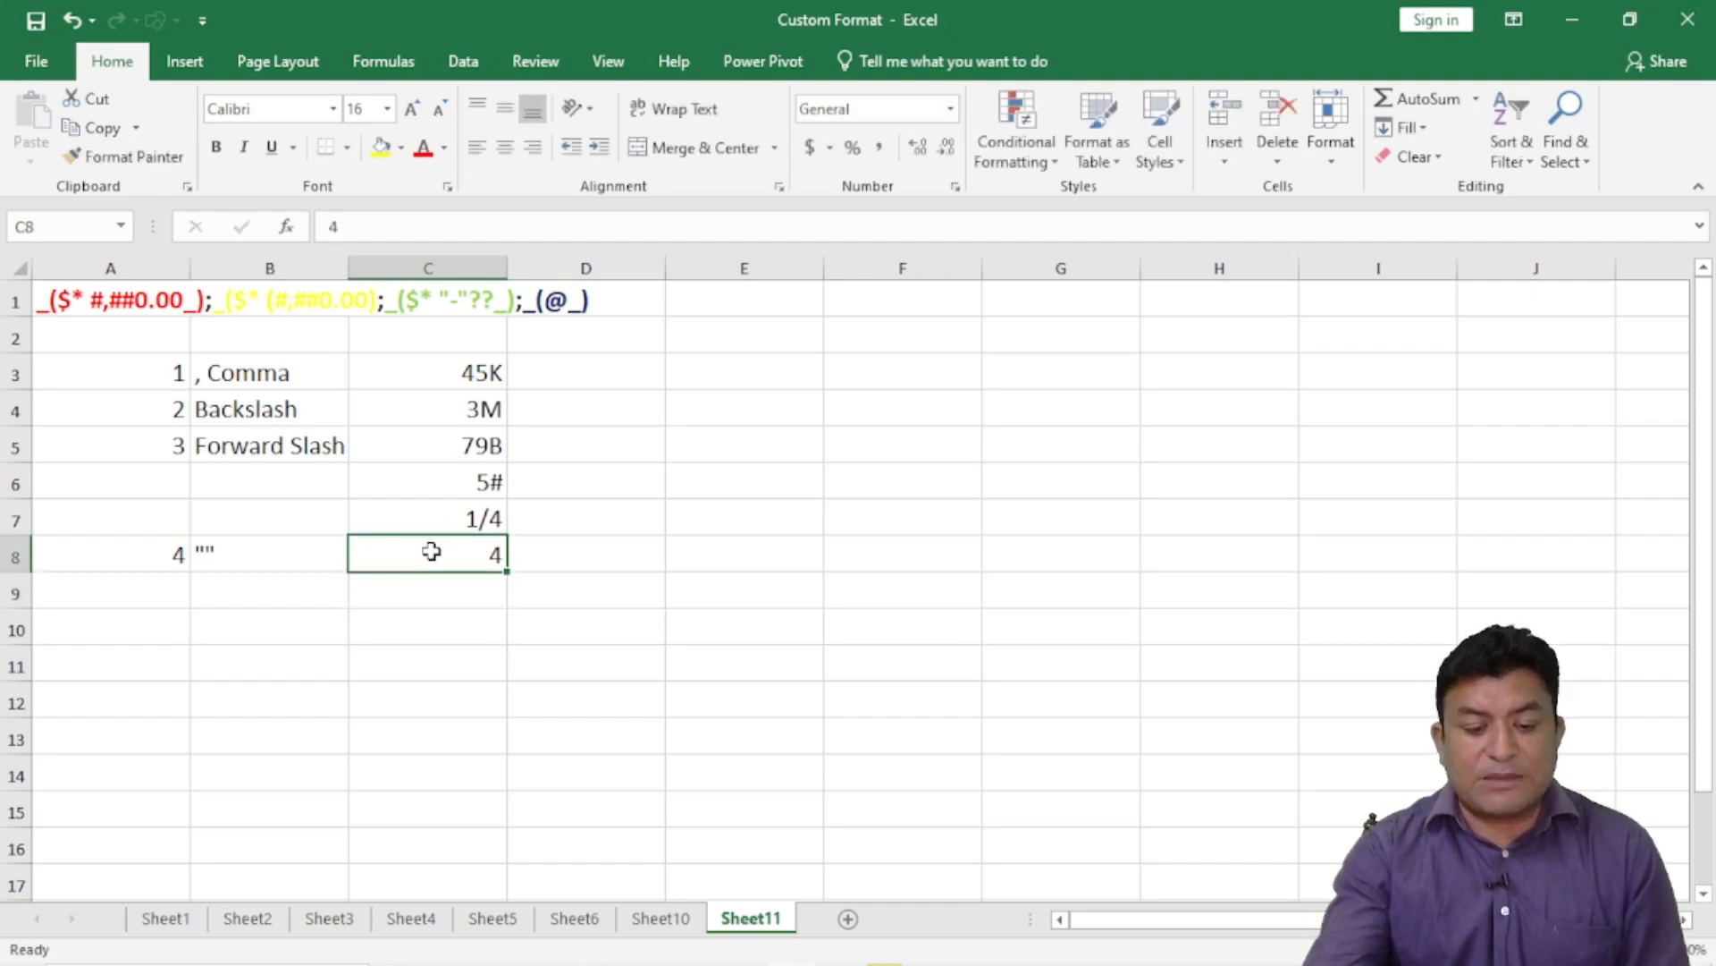
- Give C8 a custom # "Kg" unit format in place of General
left_click(955, 186)
left_click(695, 345)
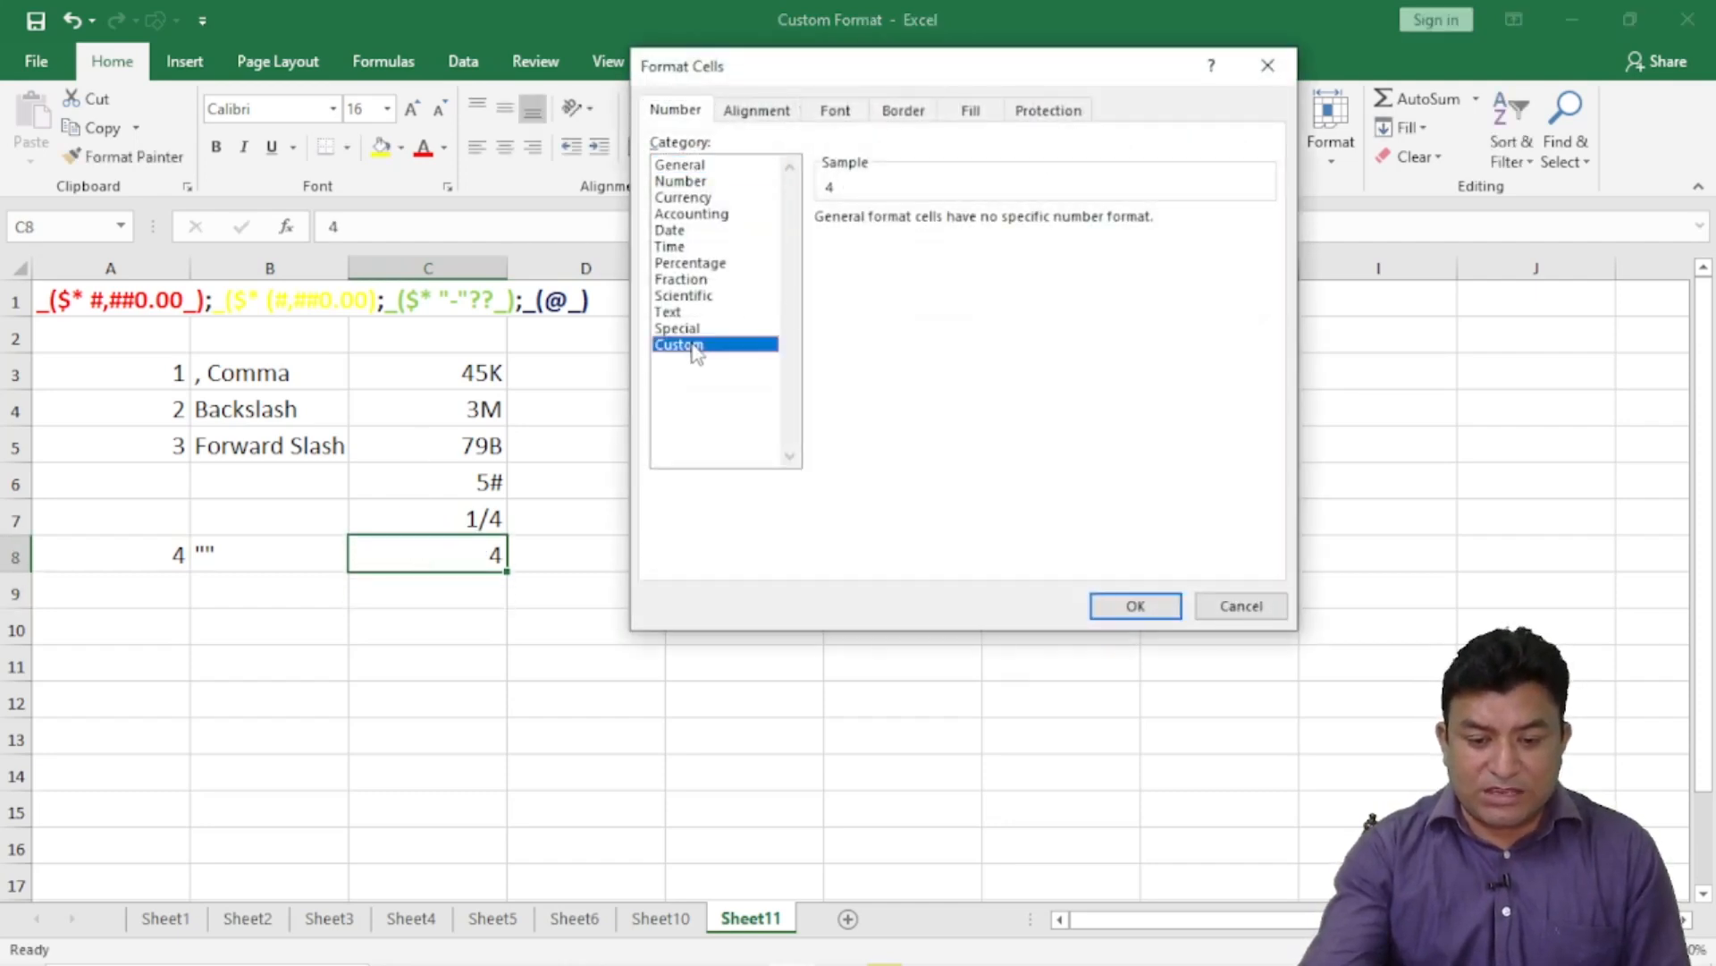
left_click_drag(885, 241, 785, 238)
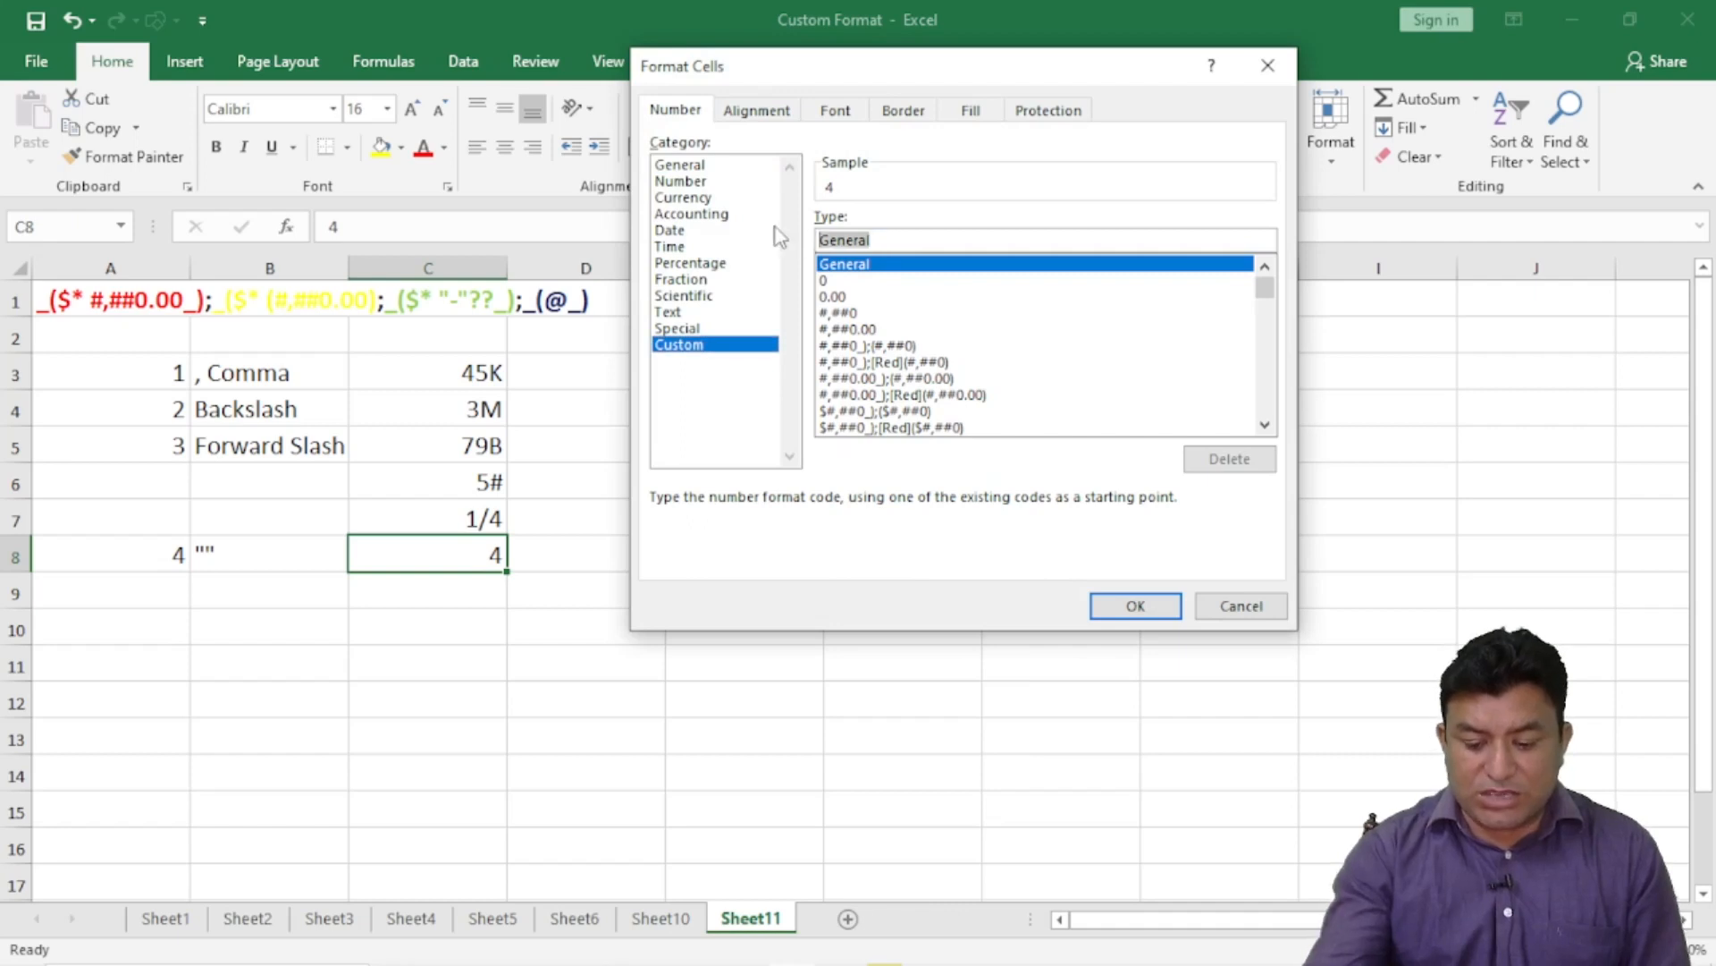
key("BackSpace")
type("#")
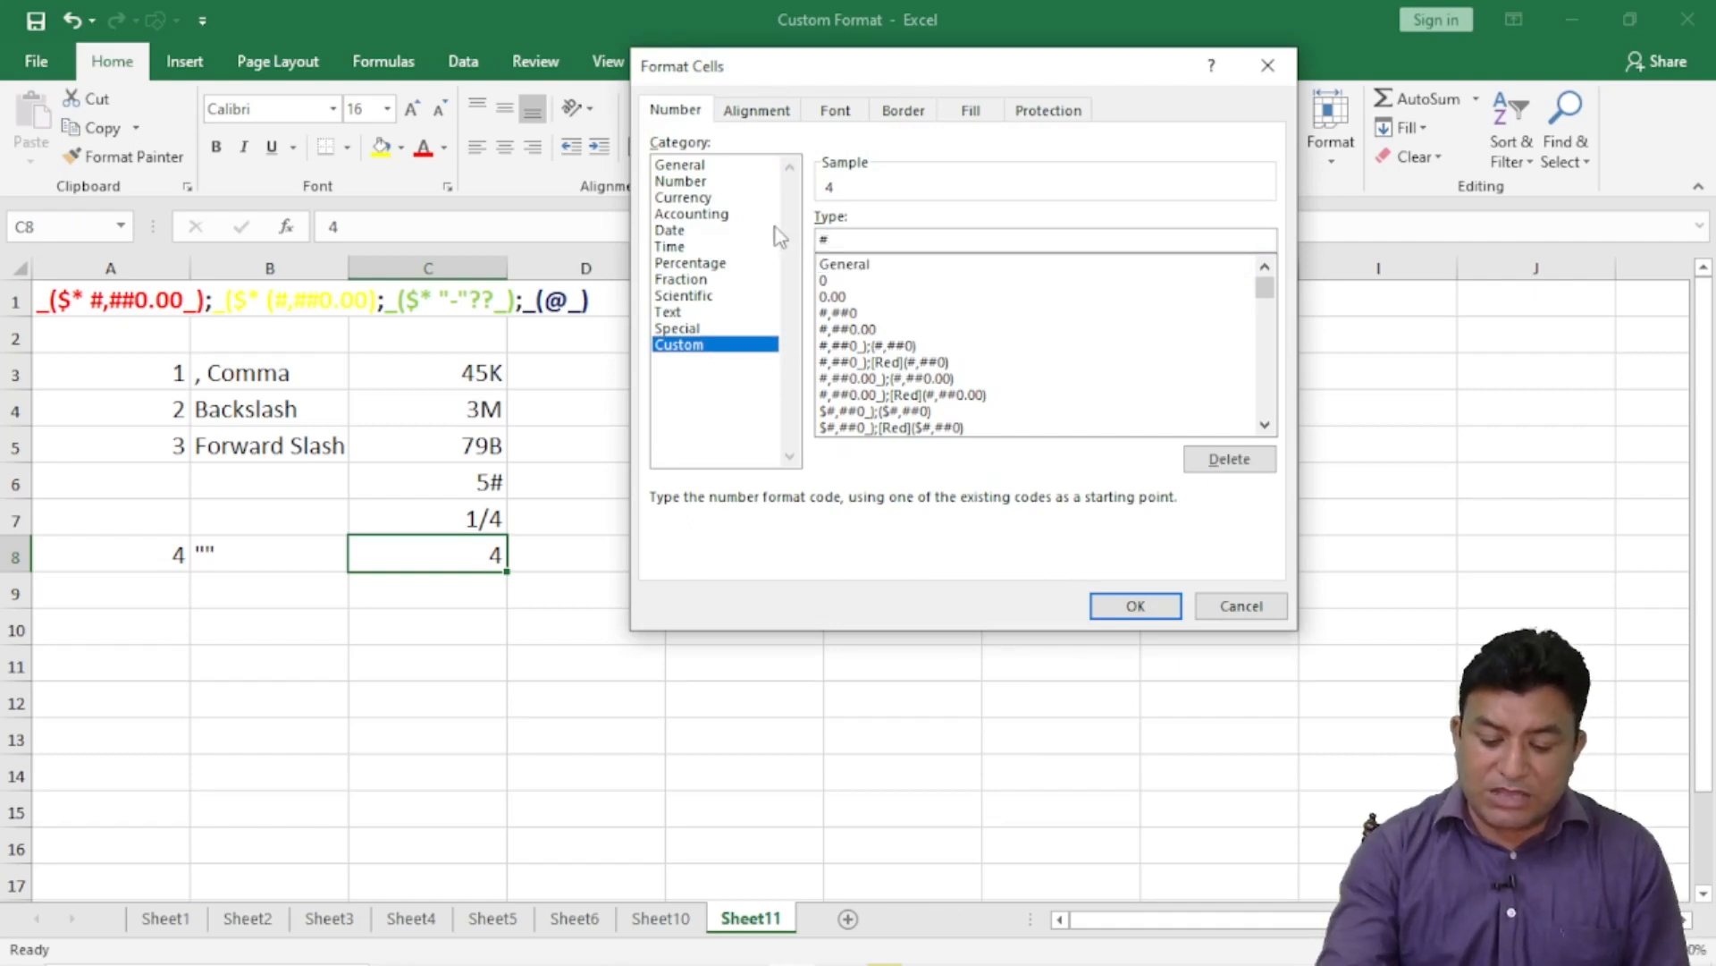
type("\"")
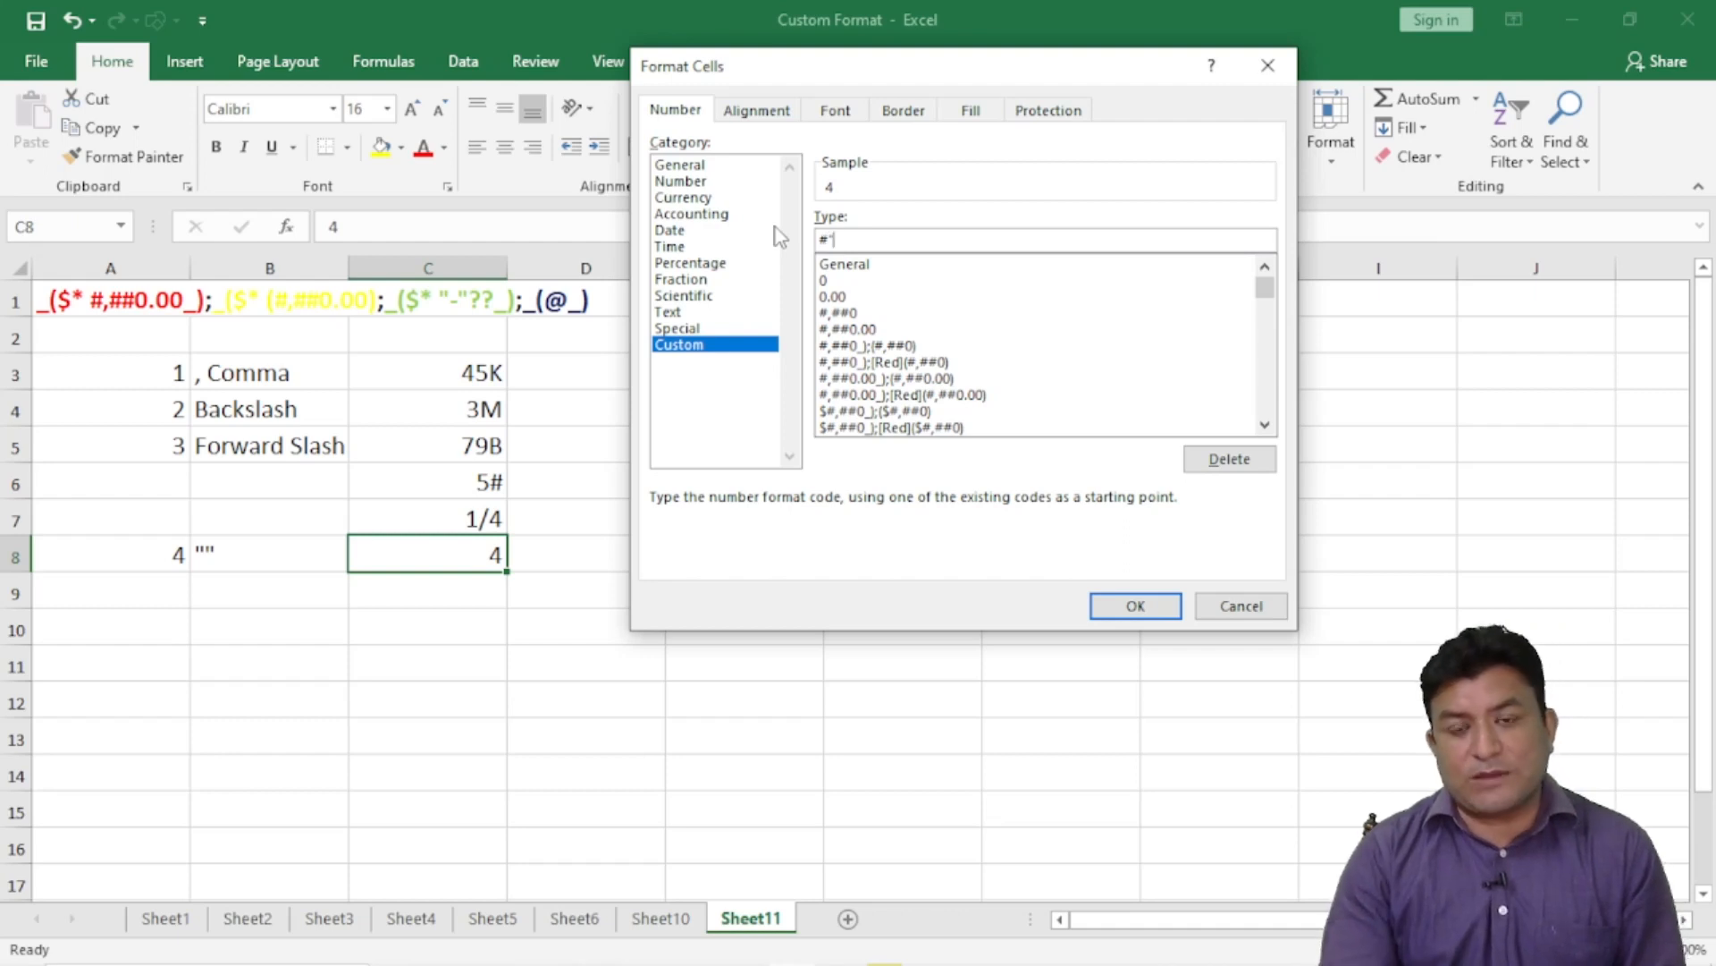
type("kg")
key("BackSpace")
key("BackSpace")
key("BackSpace")
type("\"K")
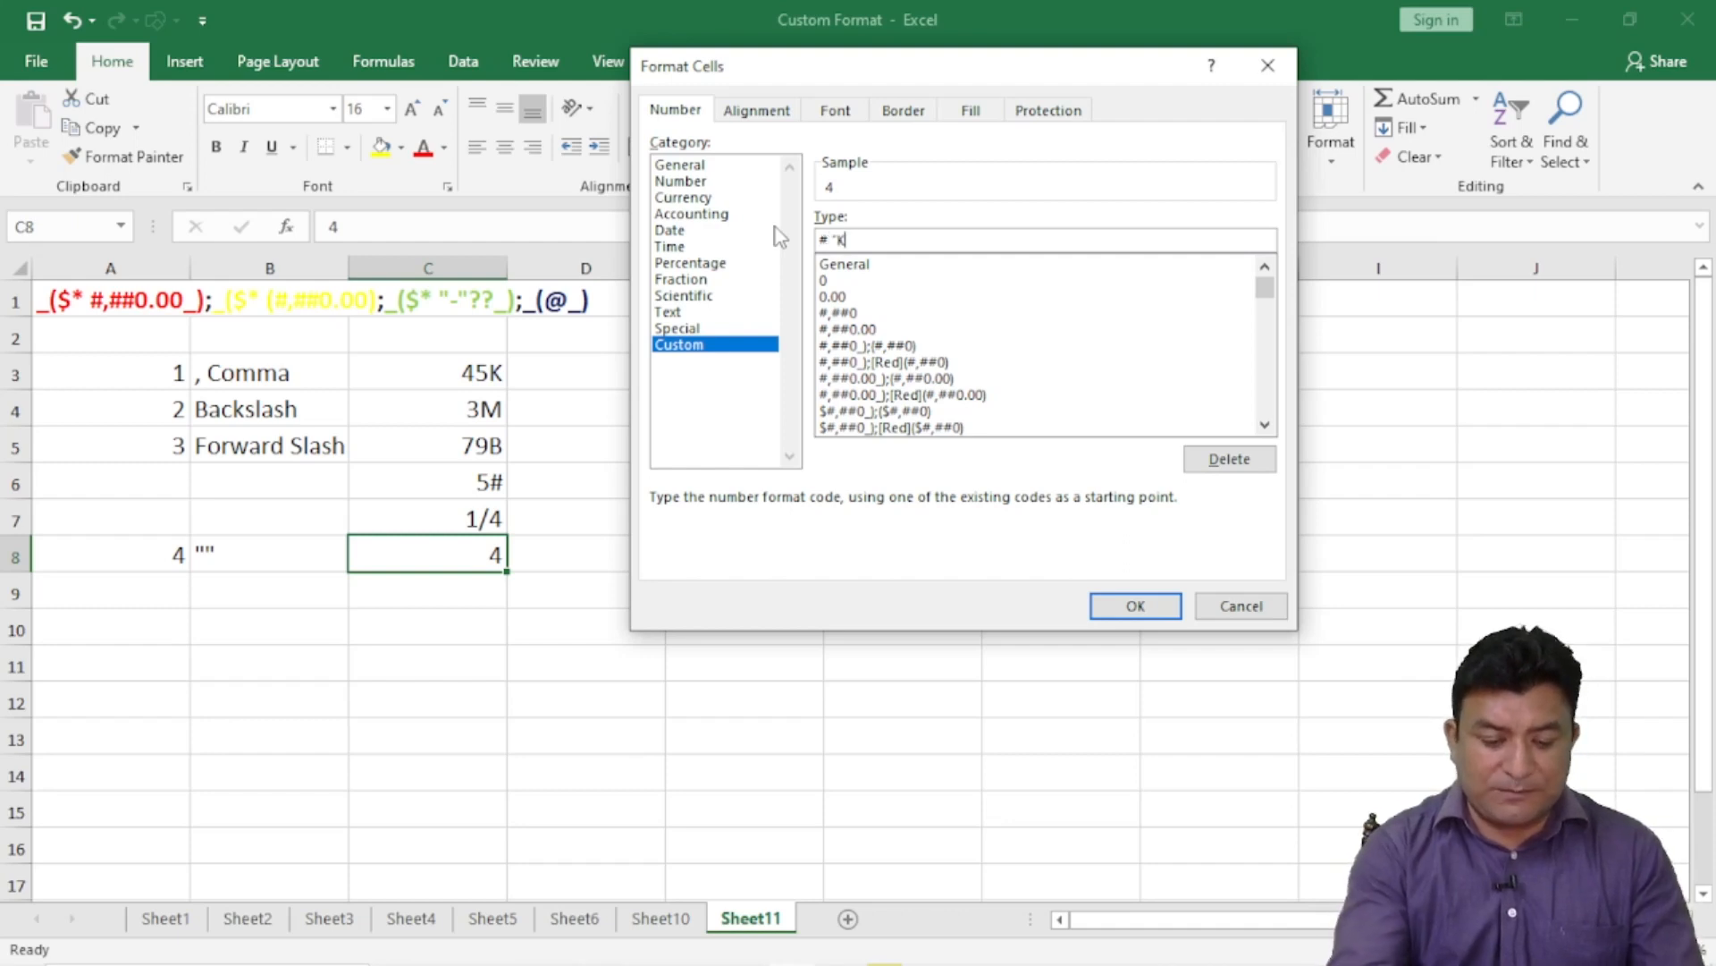
type("g\"")
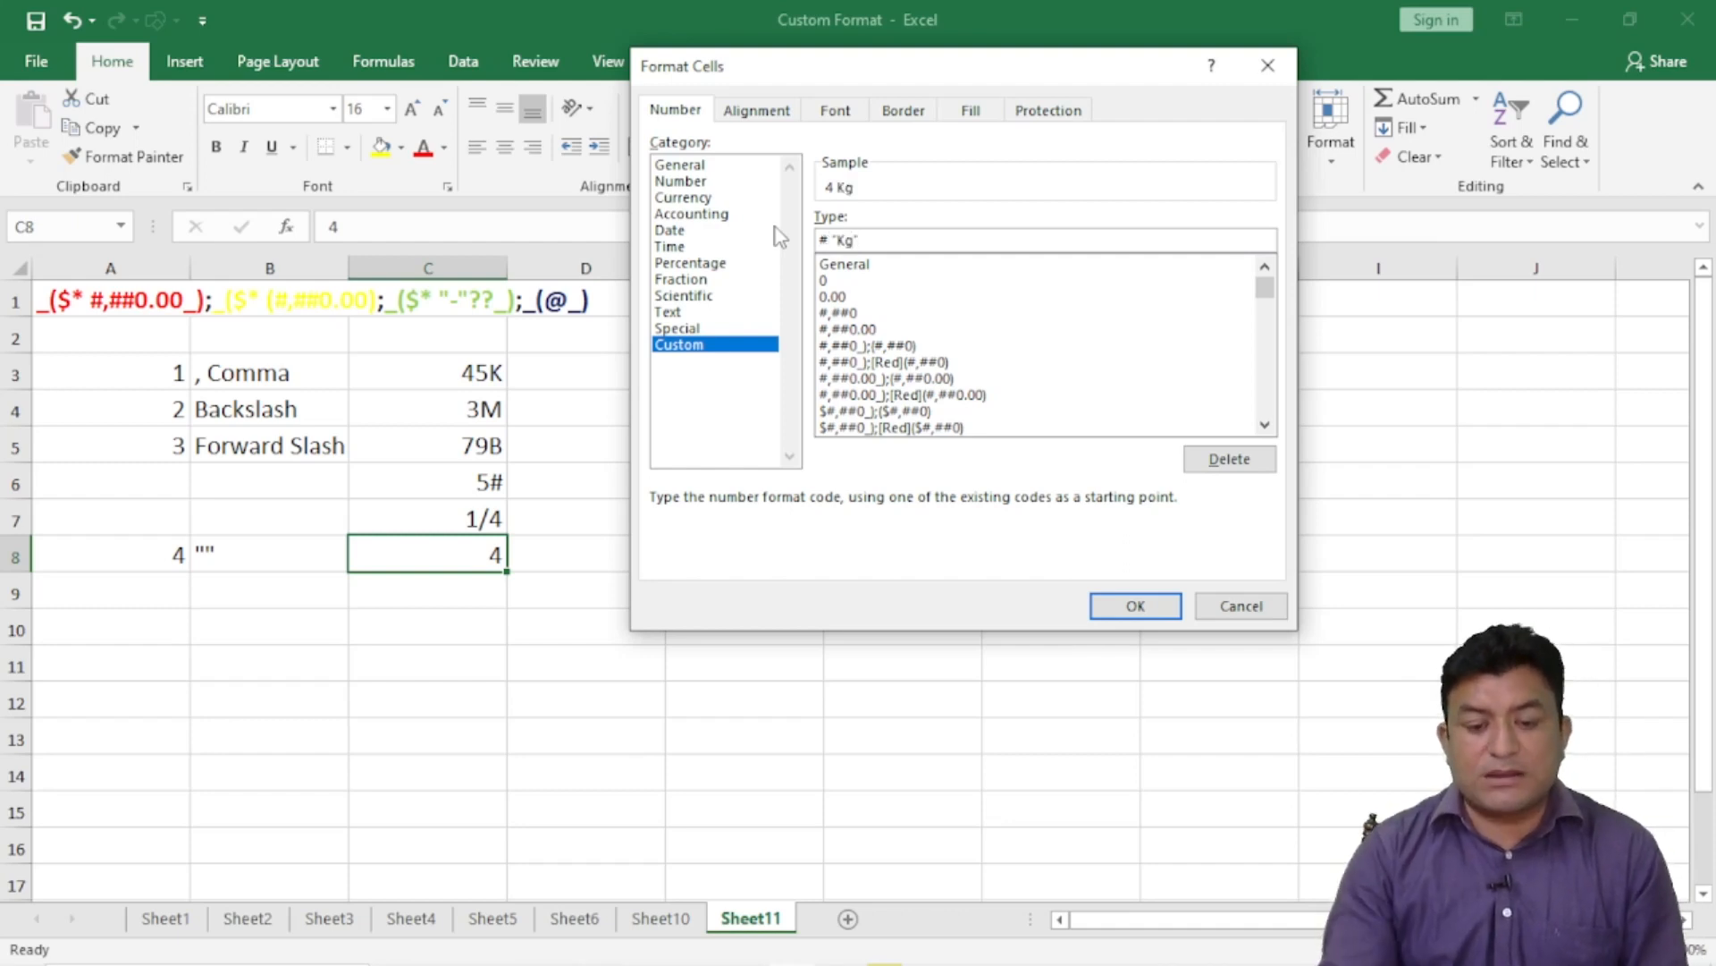
left_click(1130, 605)
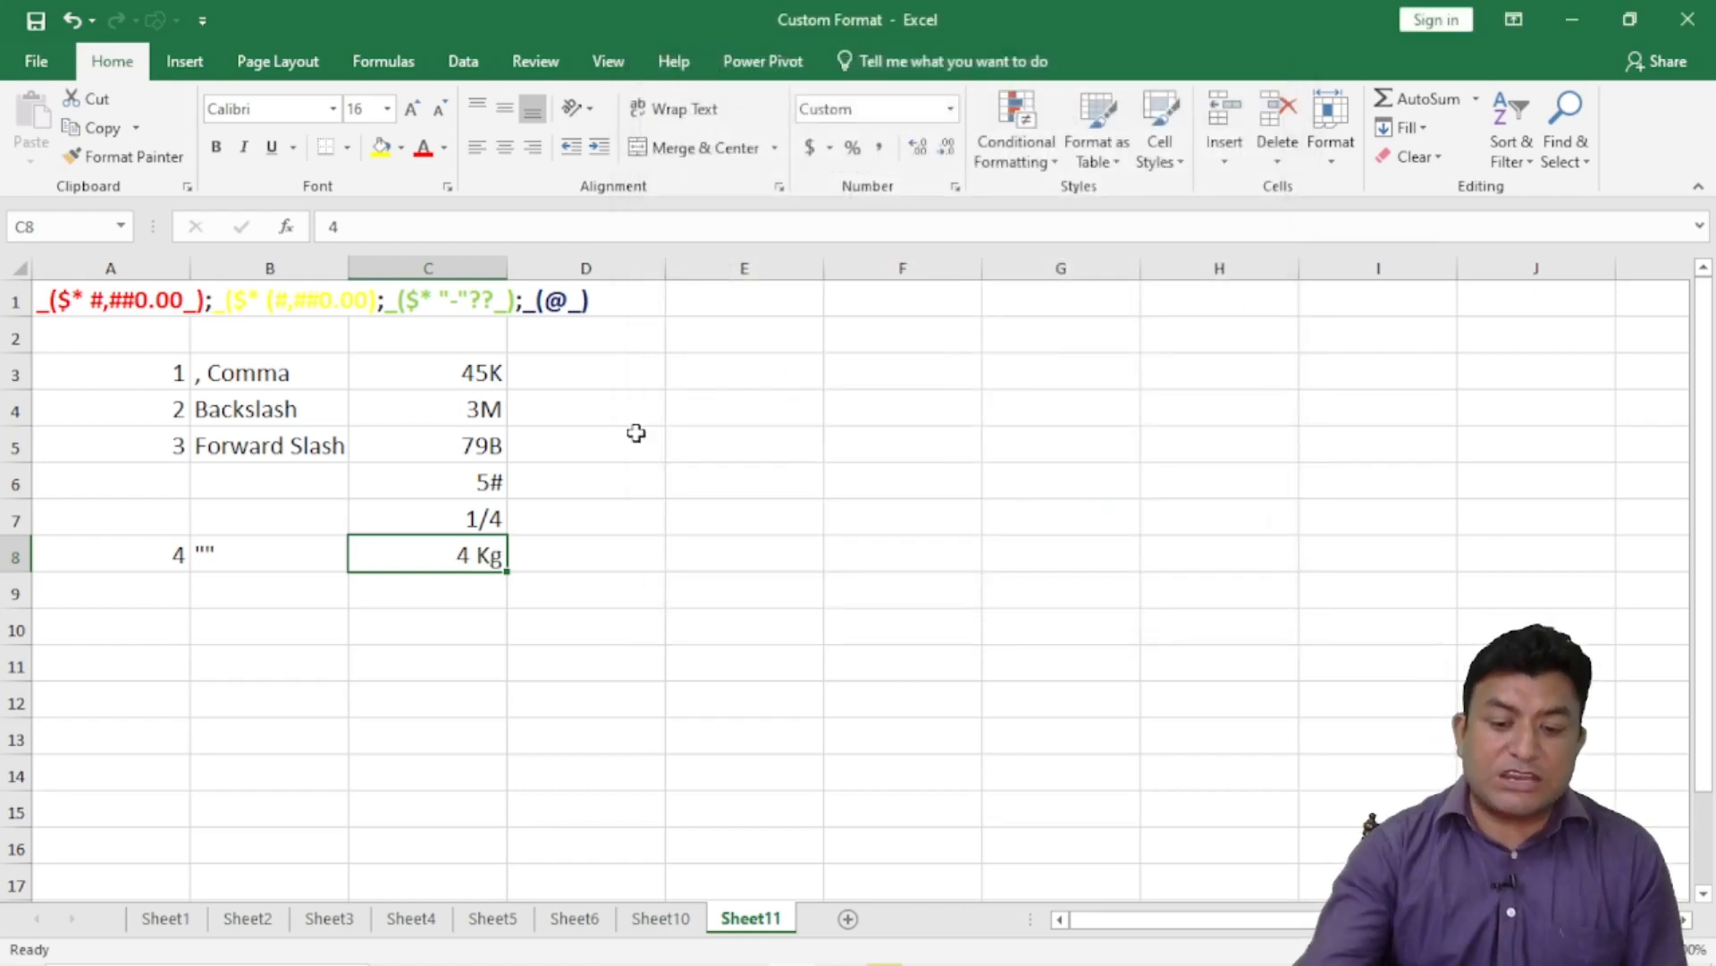
- Change the code to 0.00 "Kg" and enter 56, displayed as 56.00 Kg
left_click(955, 189)
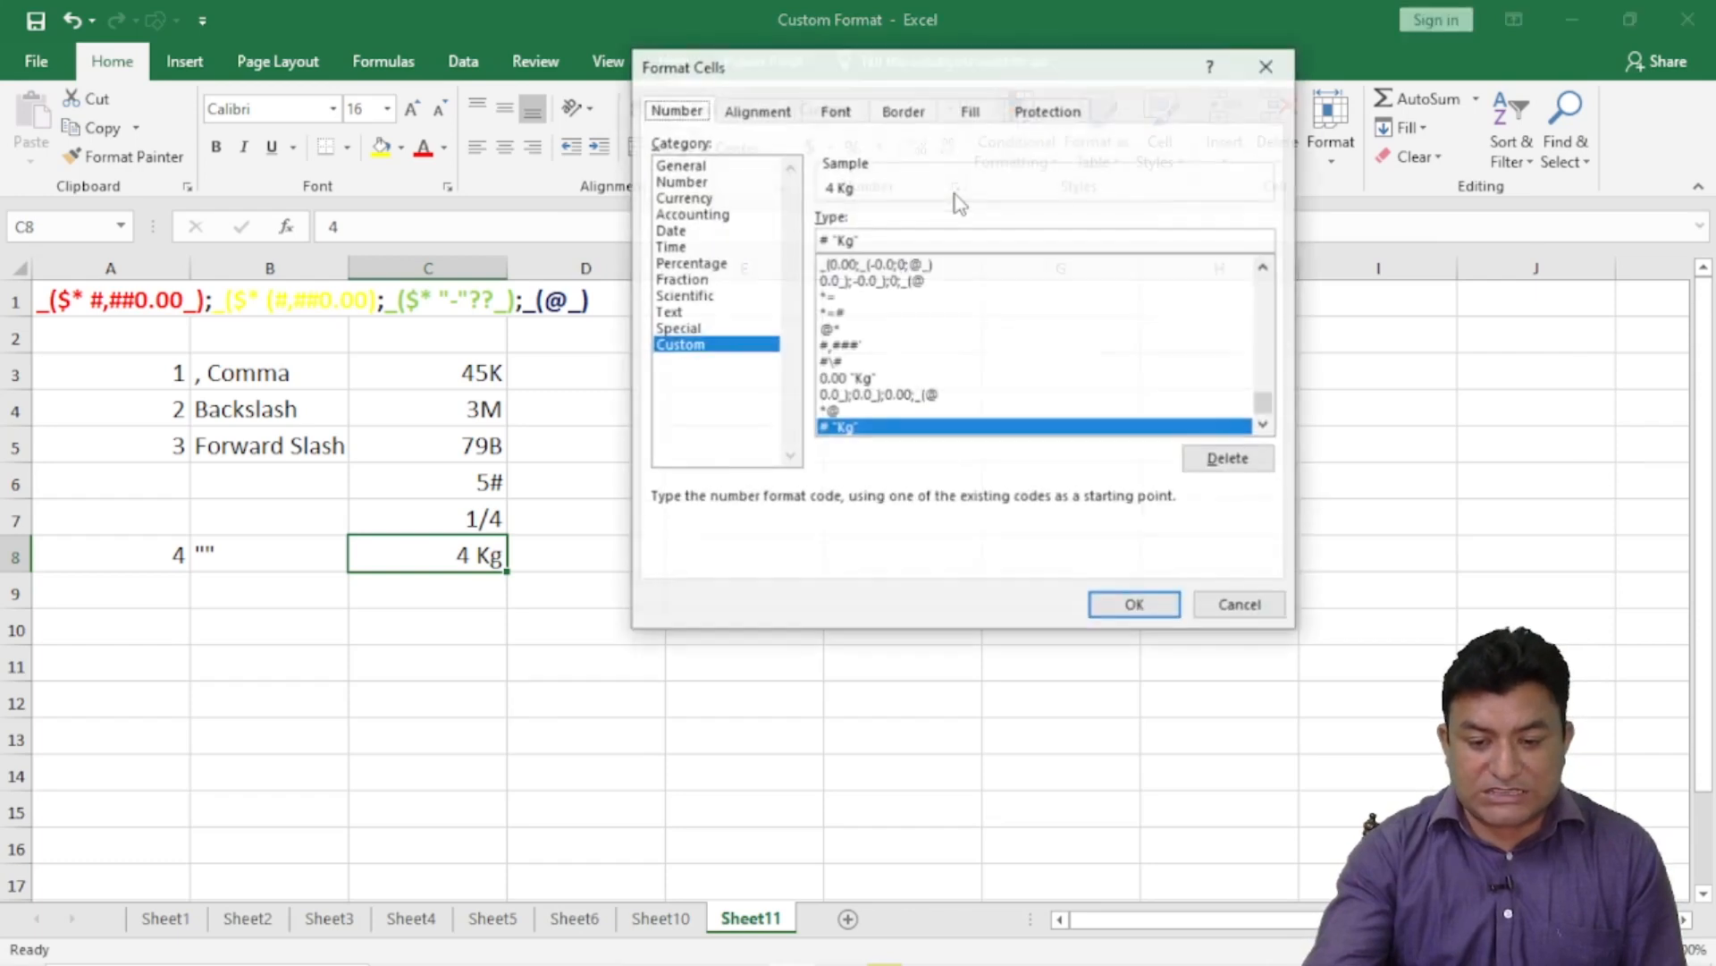
left_click(826, 239)
key("BackSpace")
type("0.00")
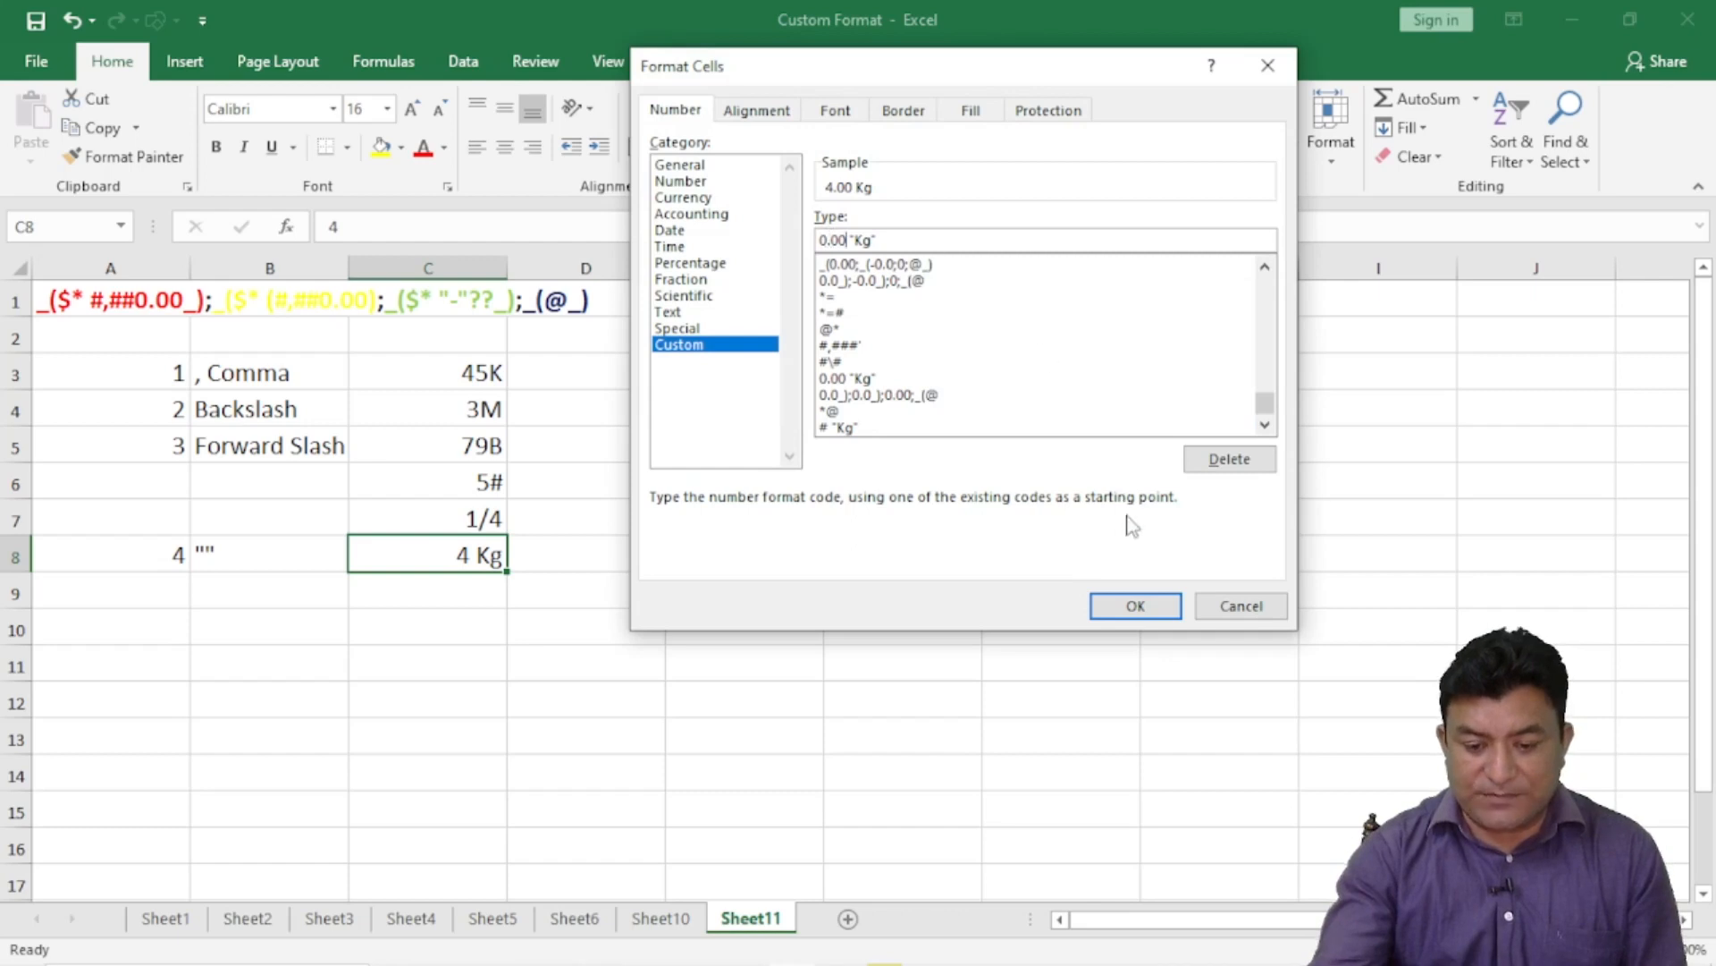
left_click(1135, 605)
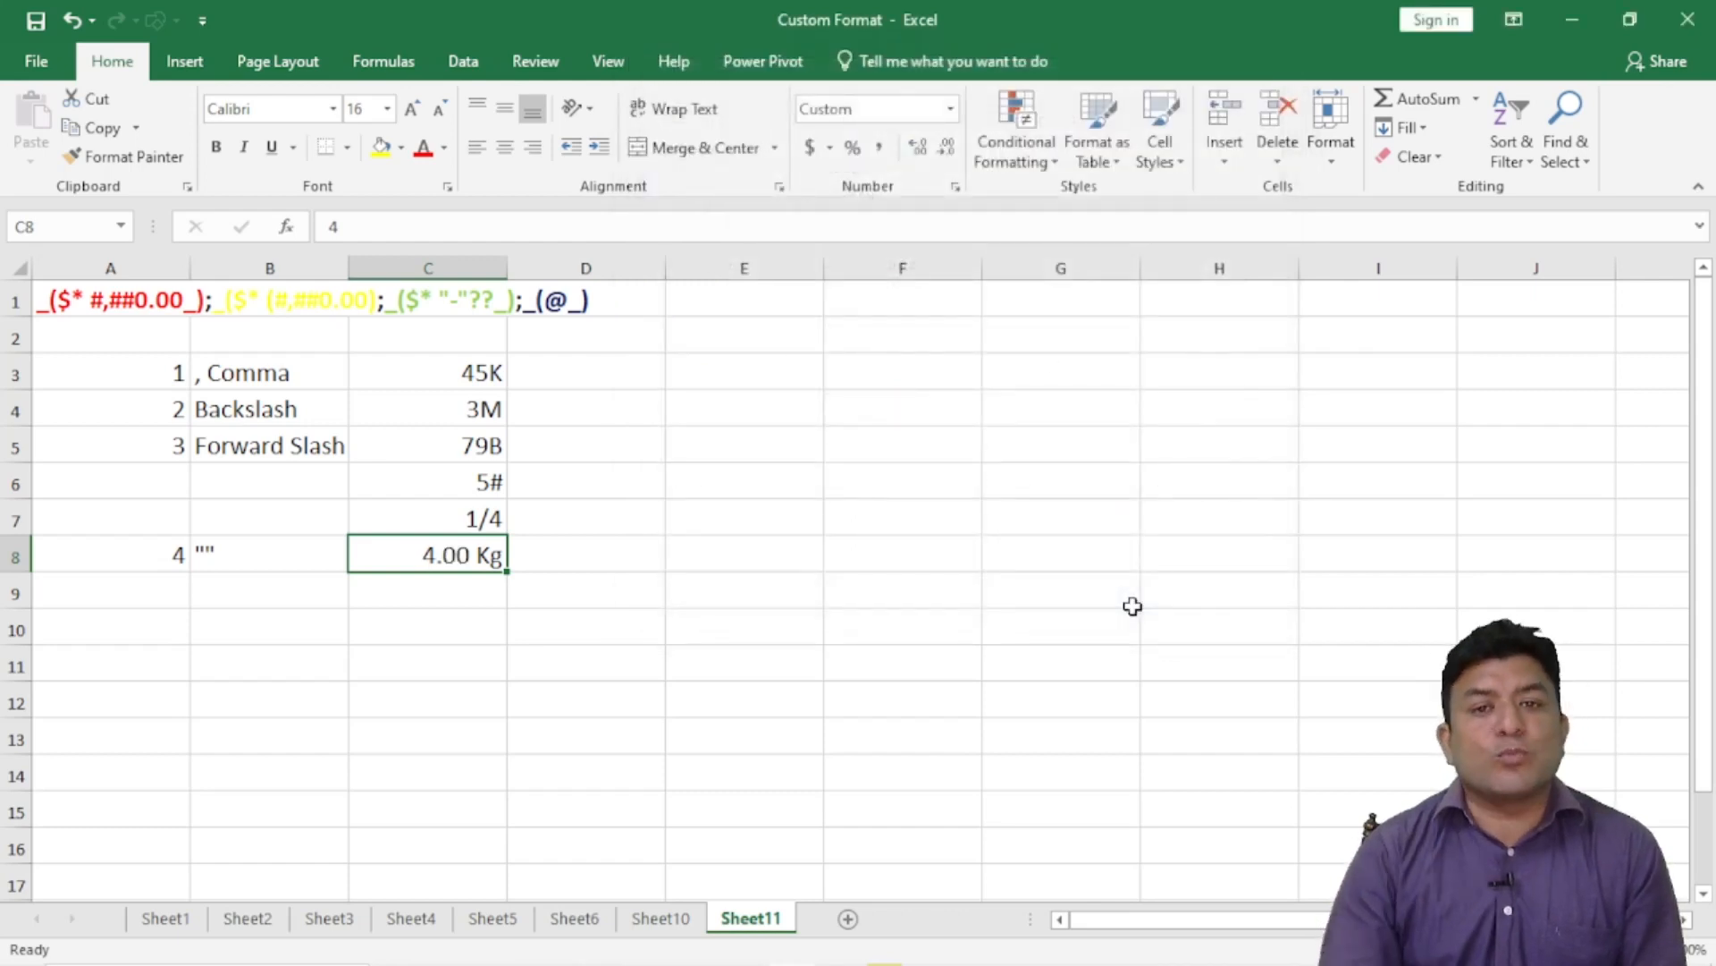
type("56")
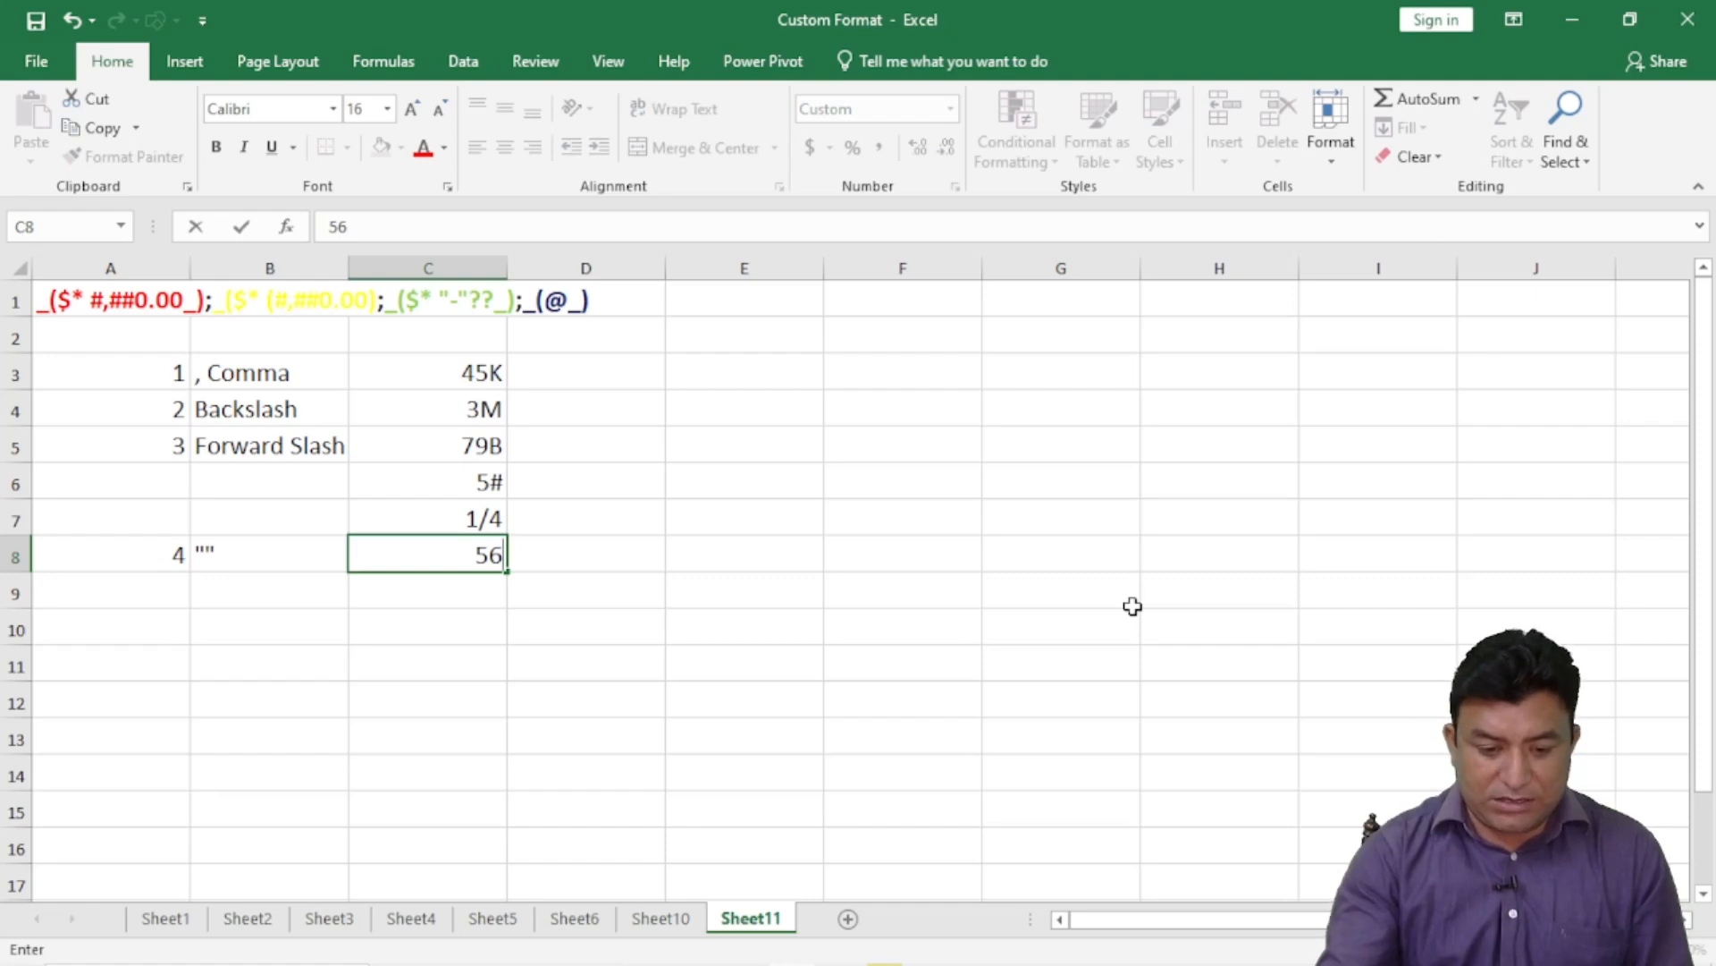
key("Return")
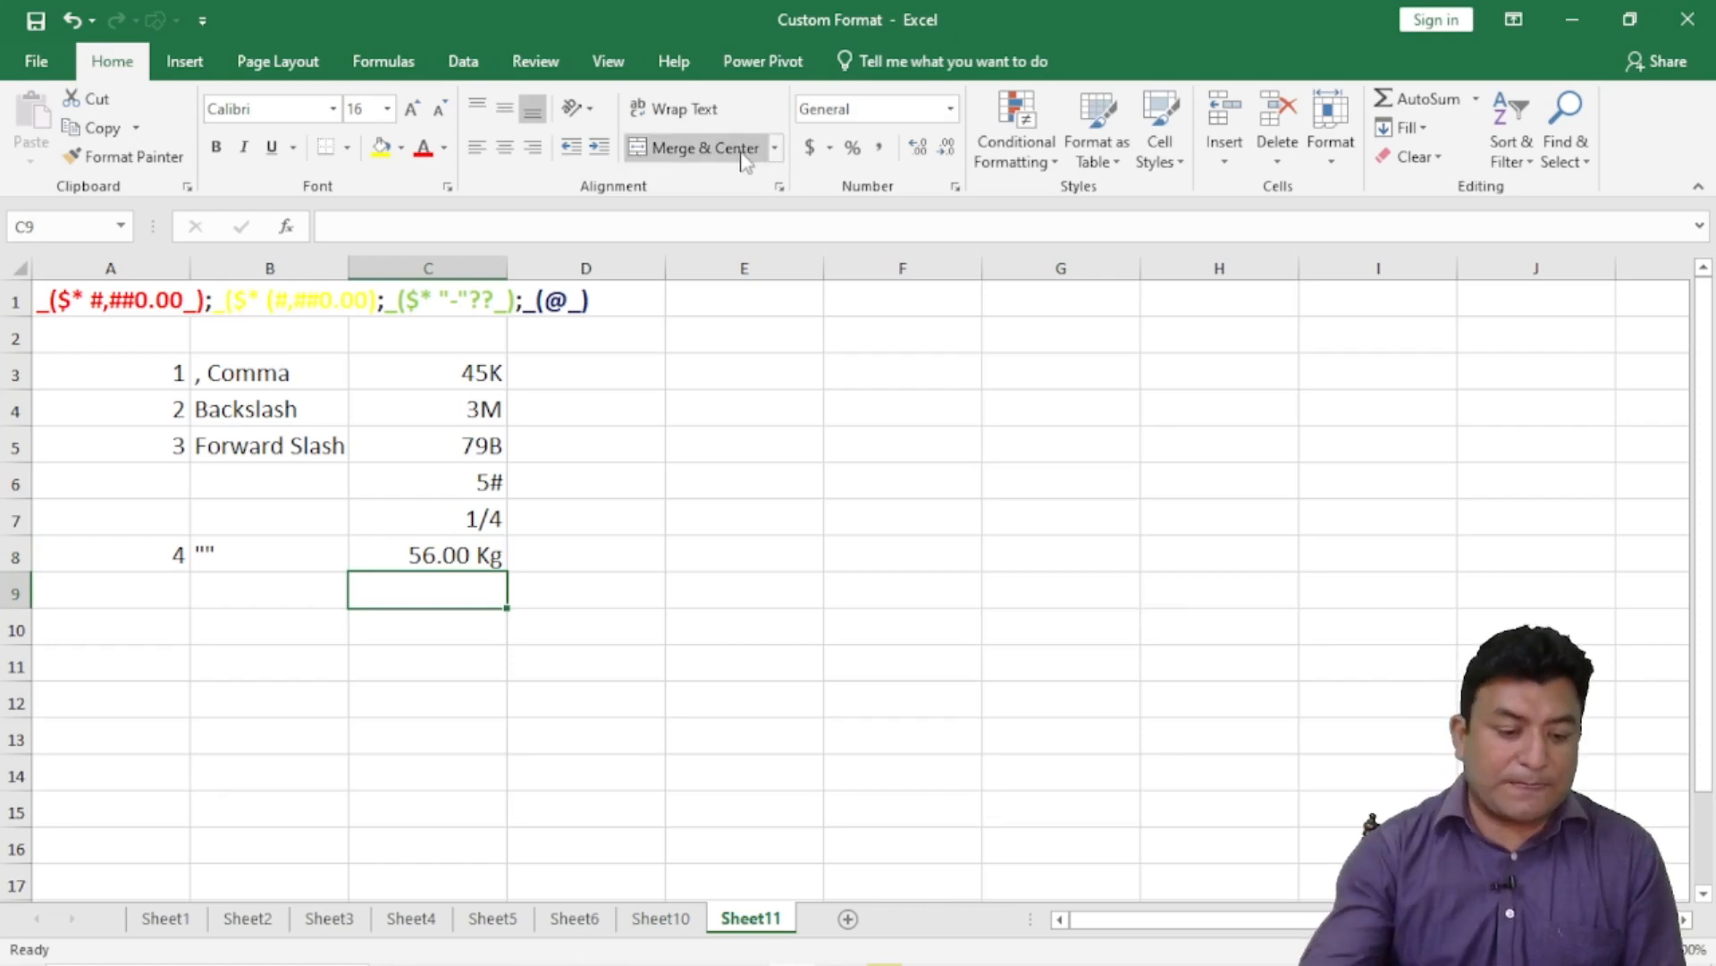
- Enter 5 in A9 and an underscore in B9
left_click(130, 591)
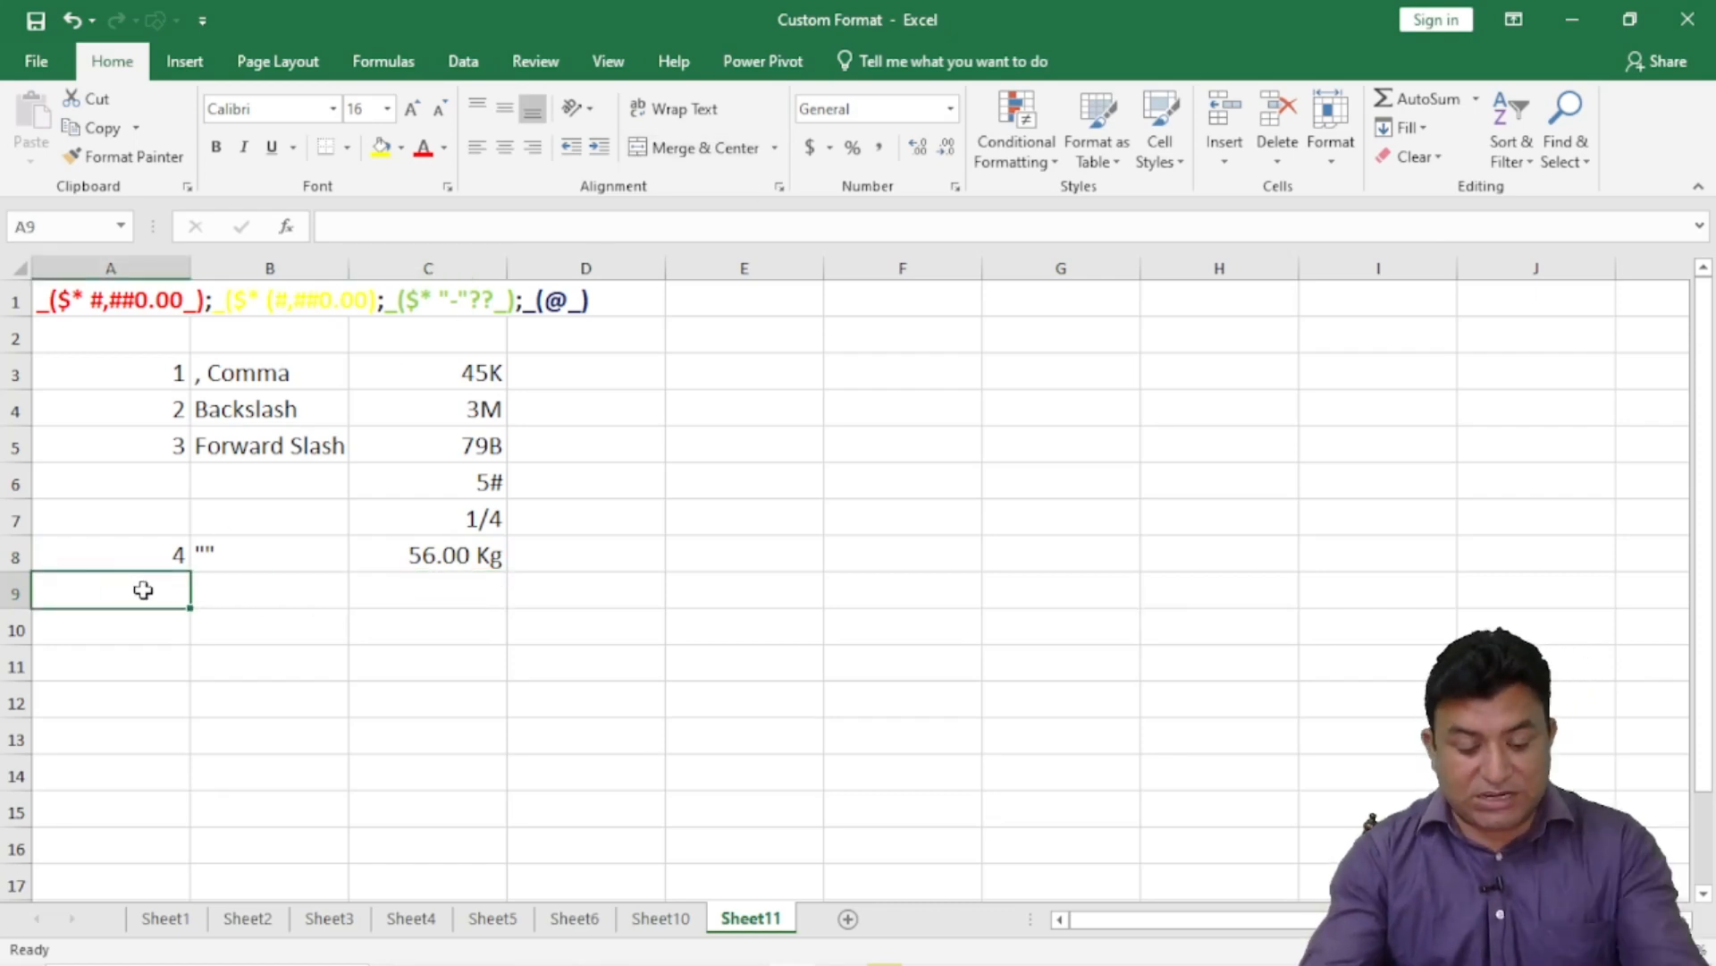
type("5")
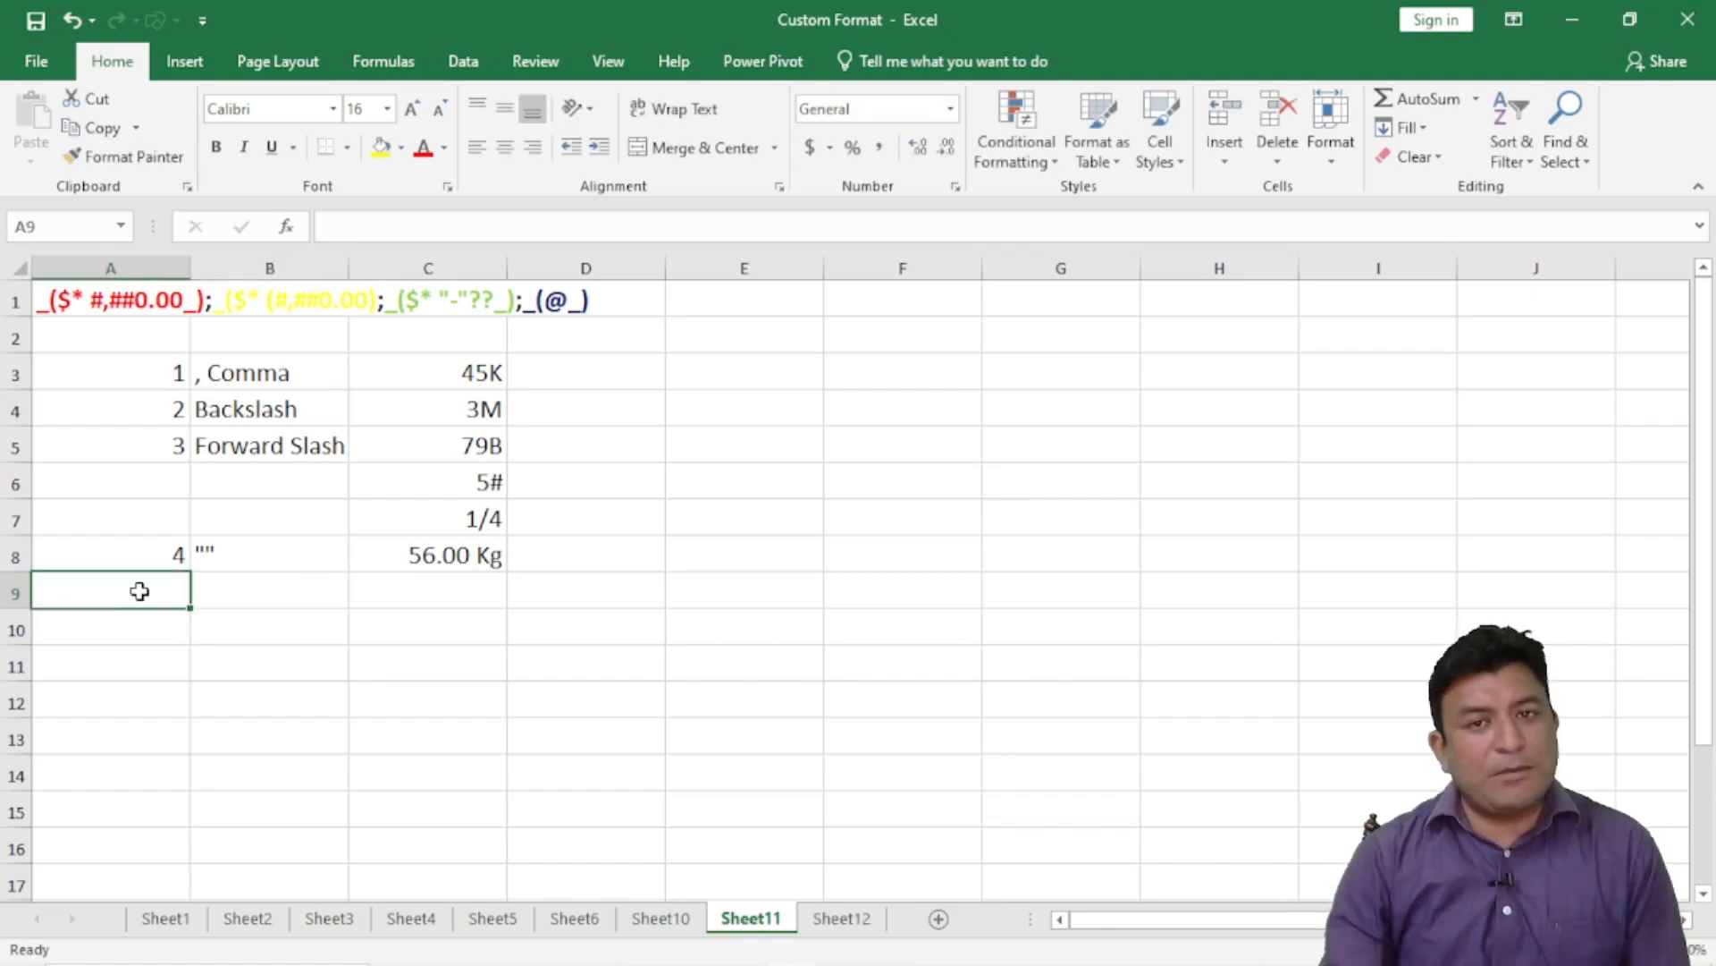
type("5")
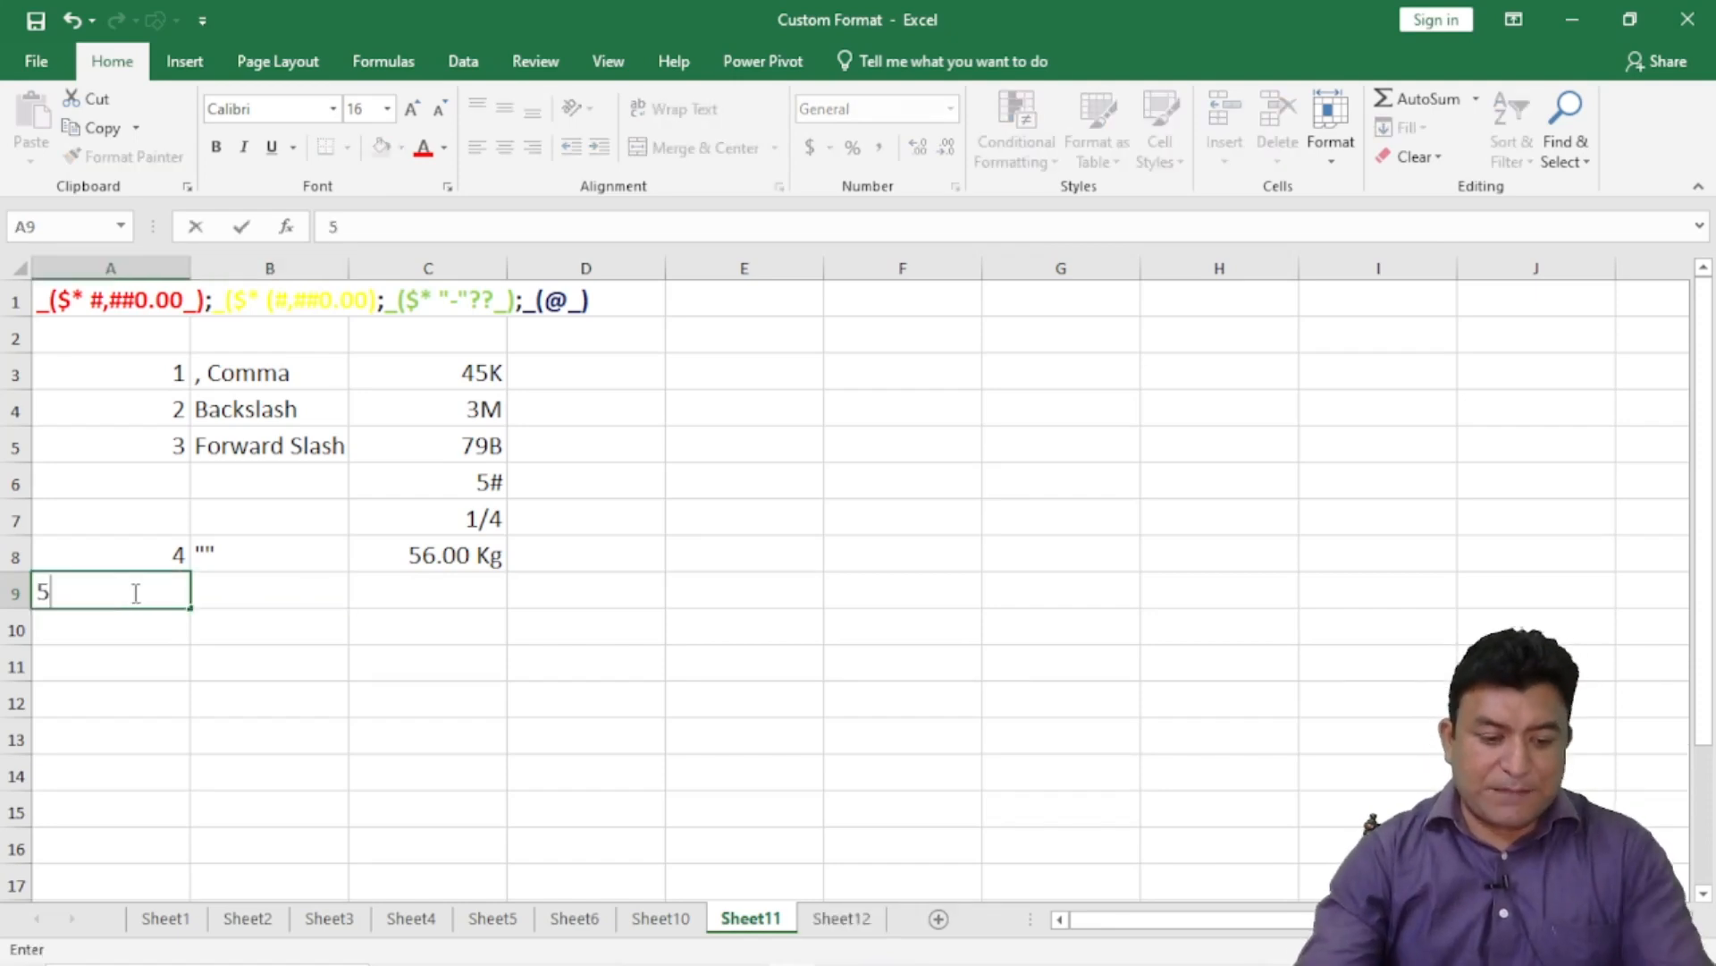
left_click(228, 585)
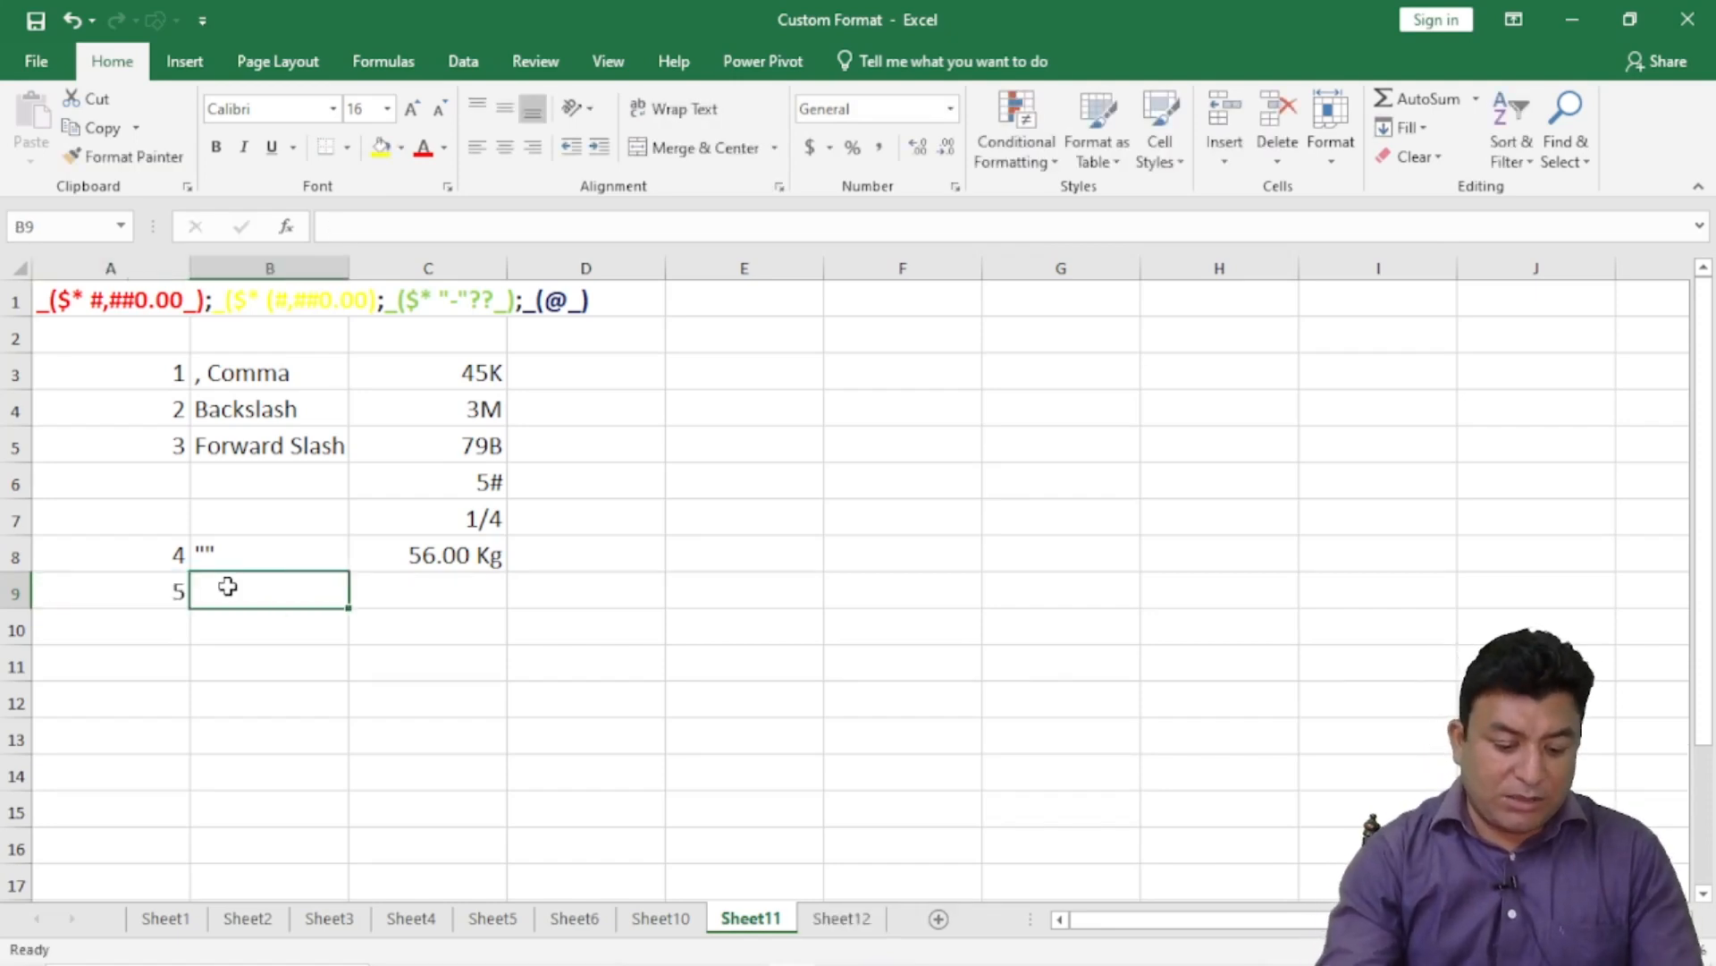
type("_")
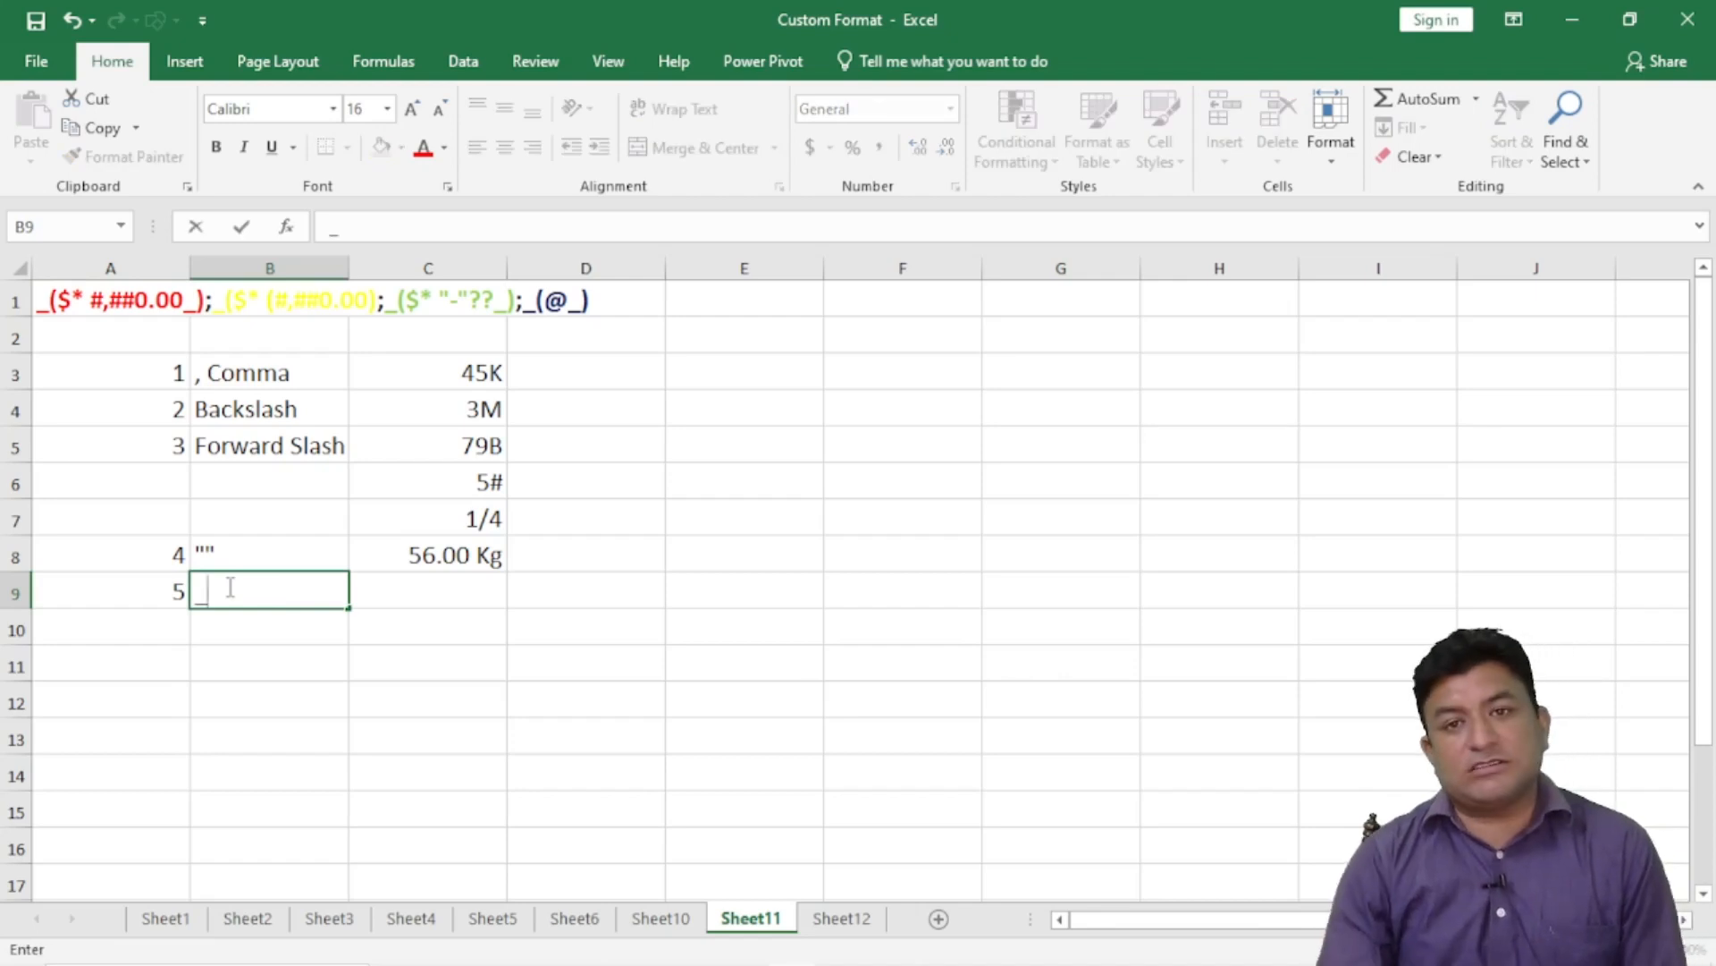
key("Return")
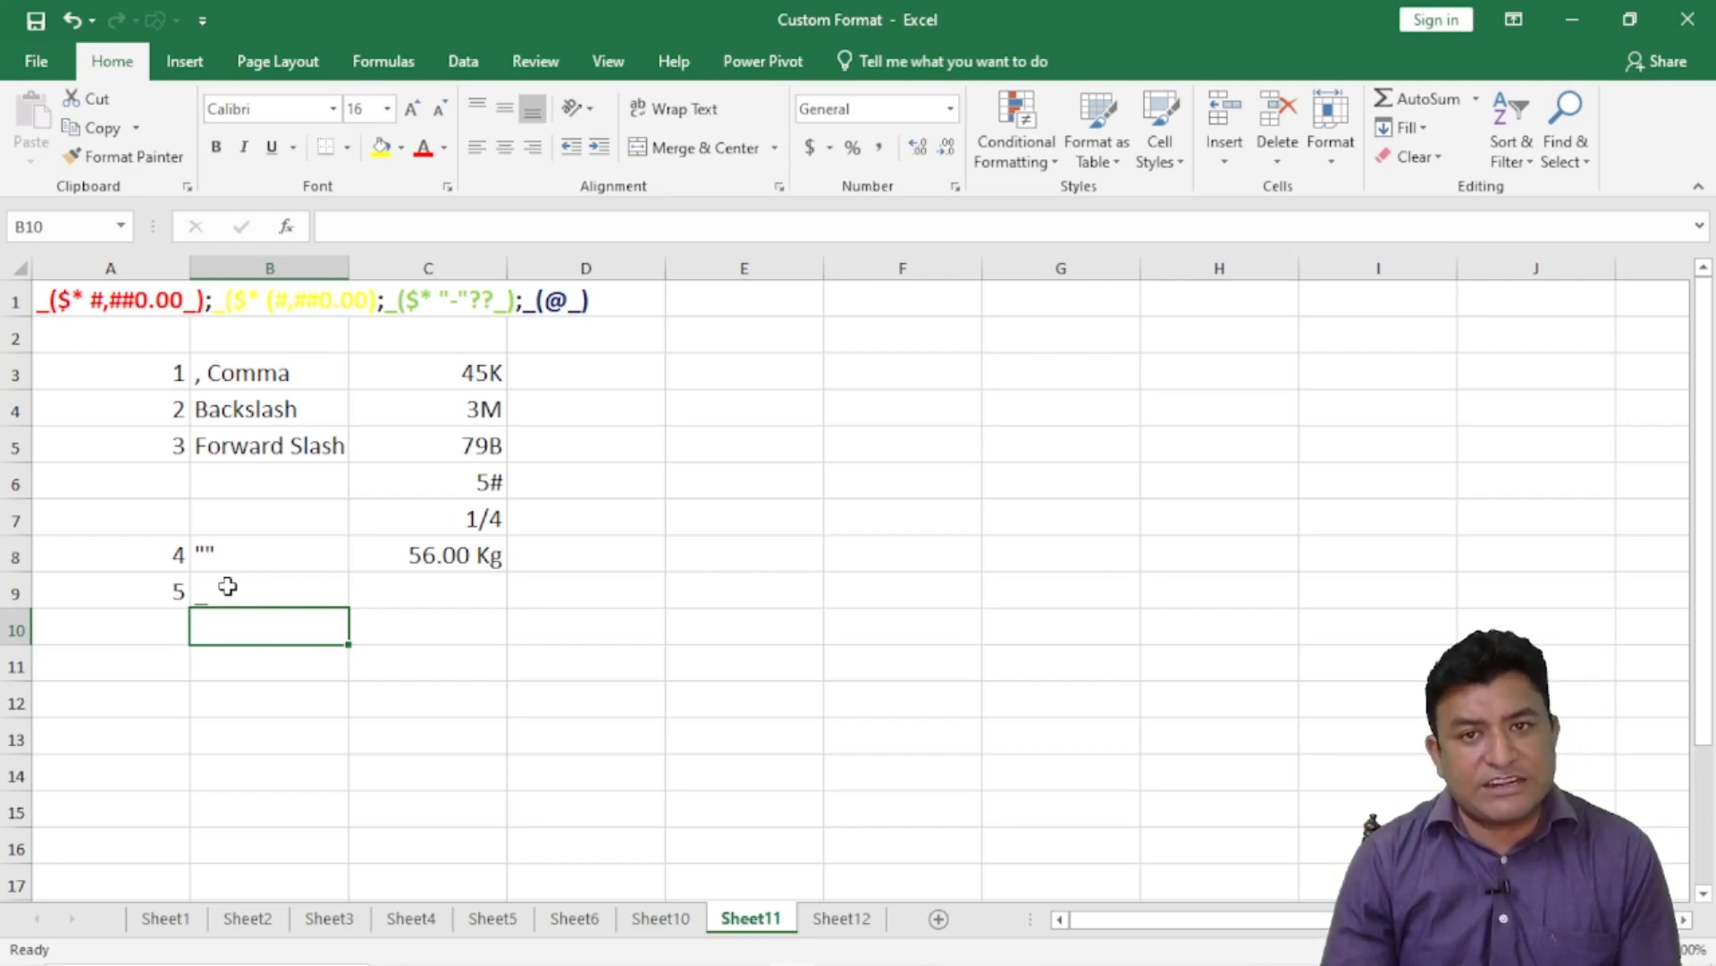
- Enter test values t in F8 and 7 in F9, then edit B9
left_click(940, 548)
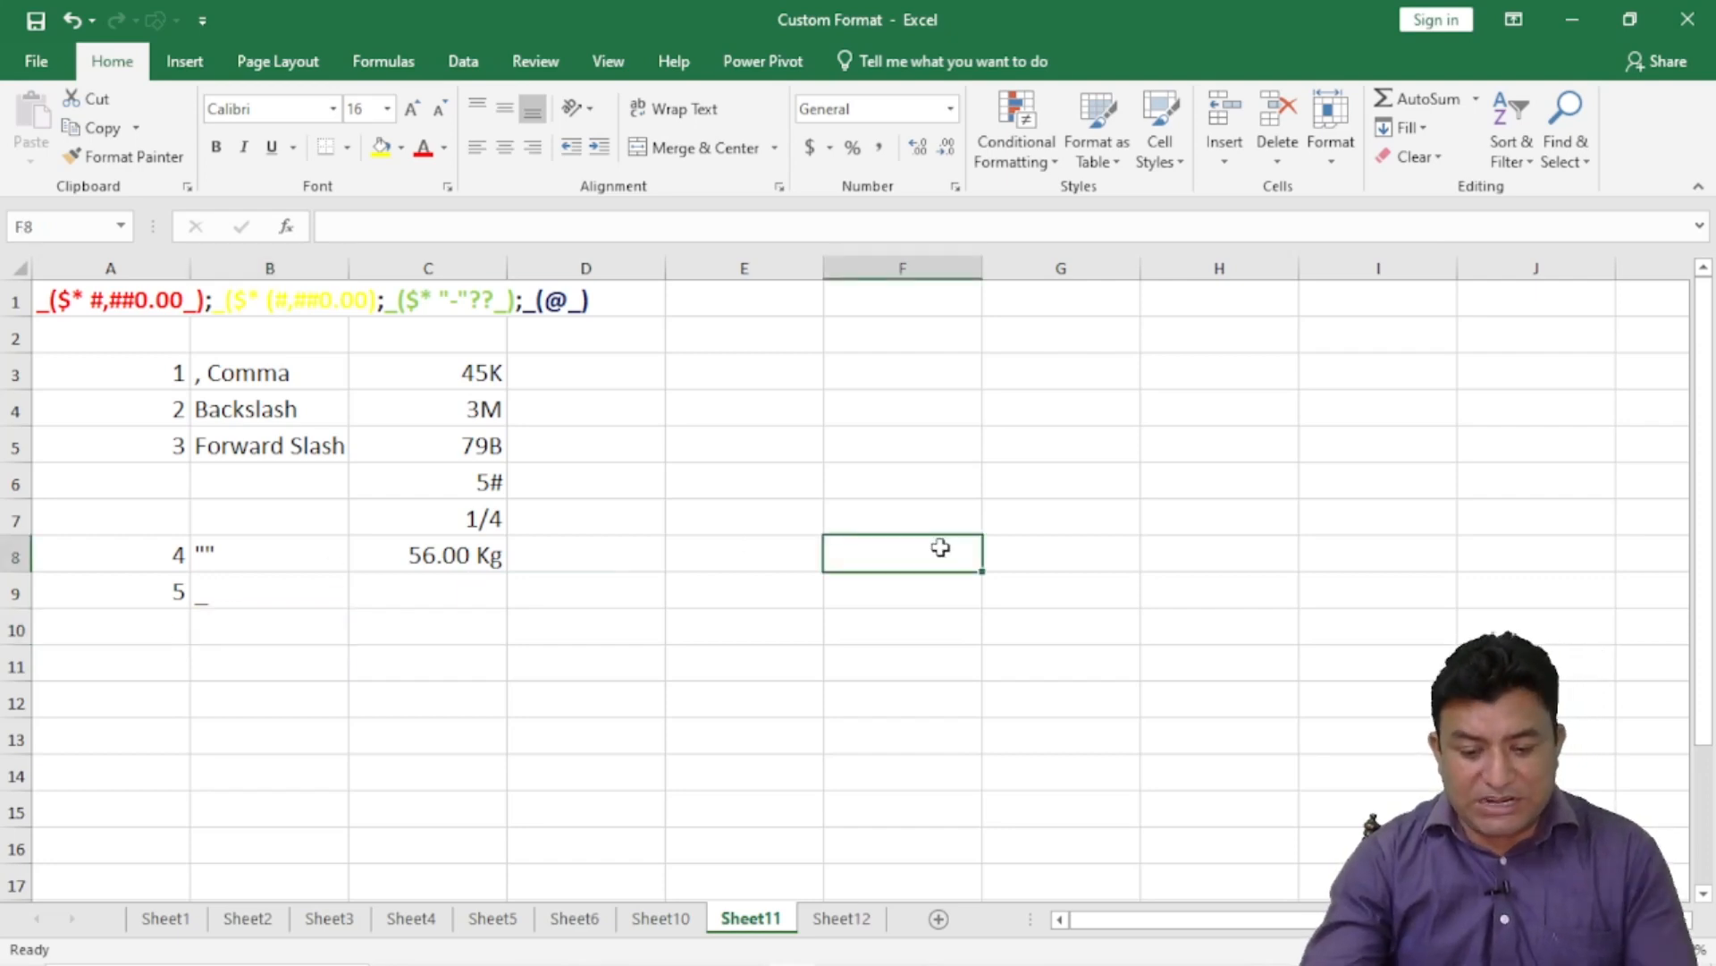
type("t")
key("Return")
left_click(897, 542)
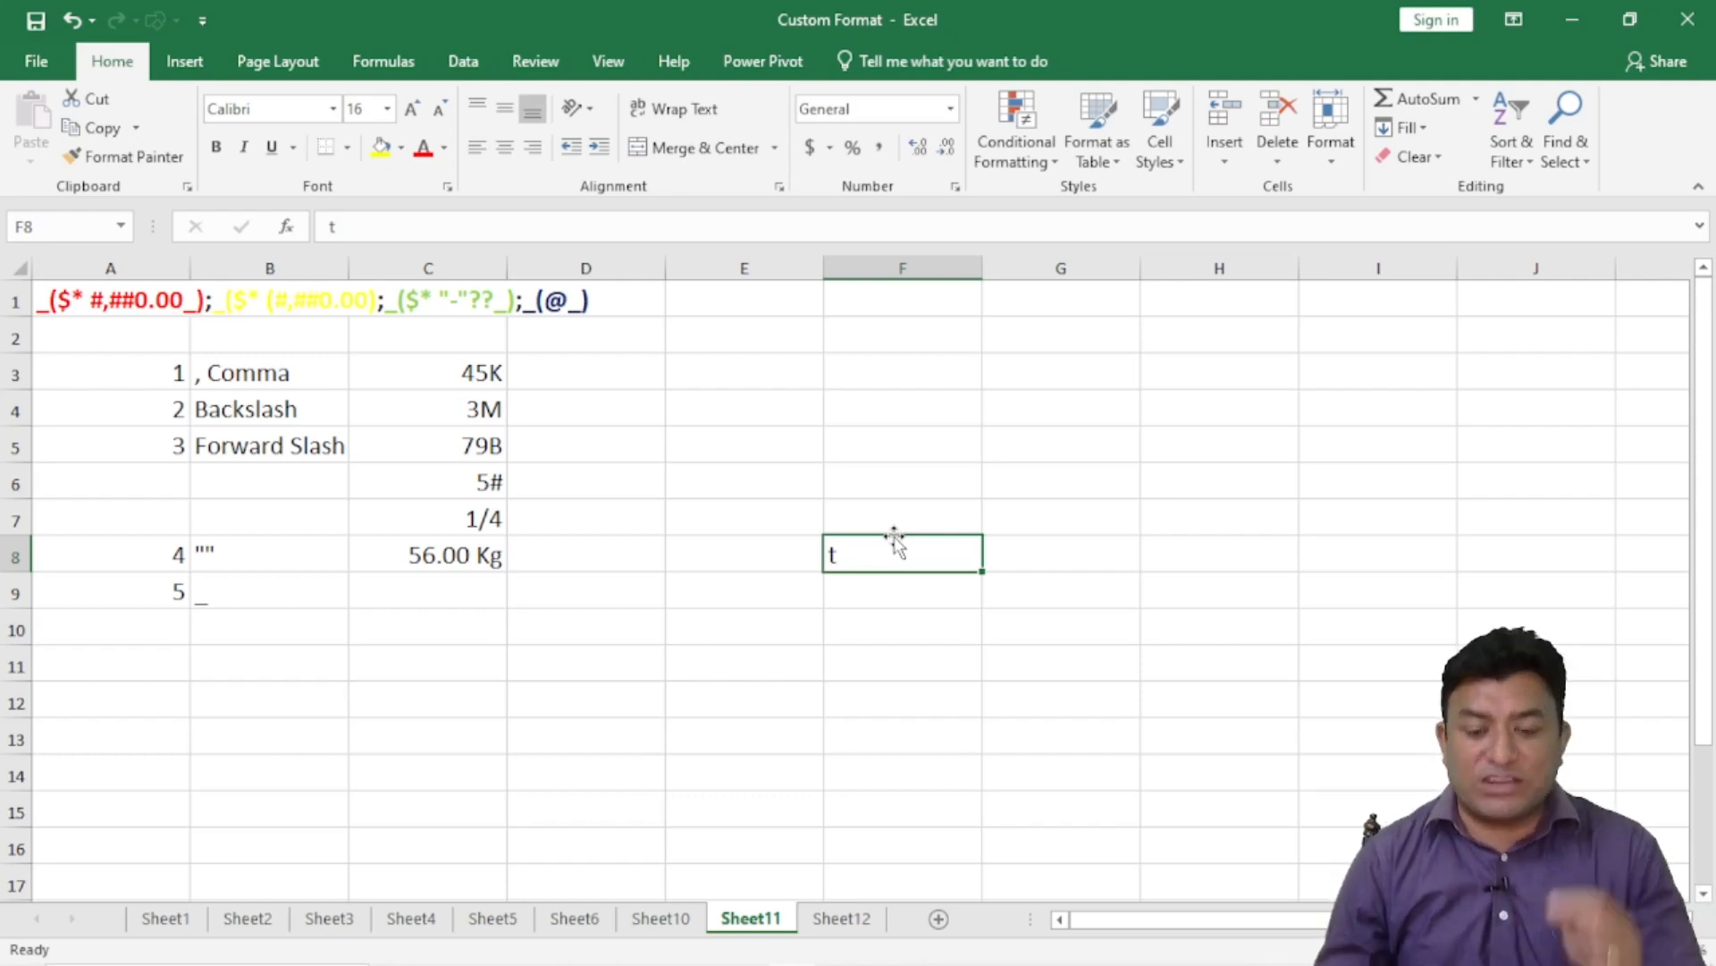
left_click(870, 591)
type("7")
key("Return")
left_click(879, 579)
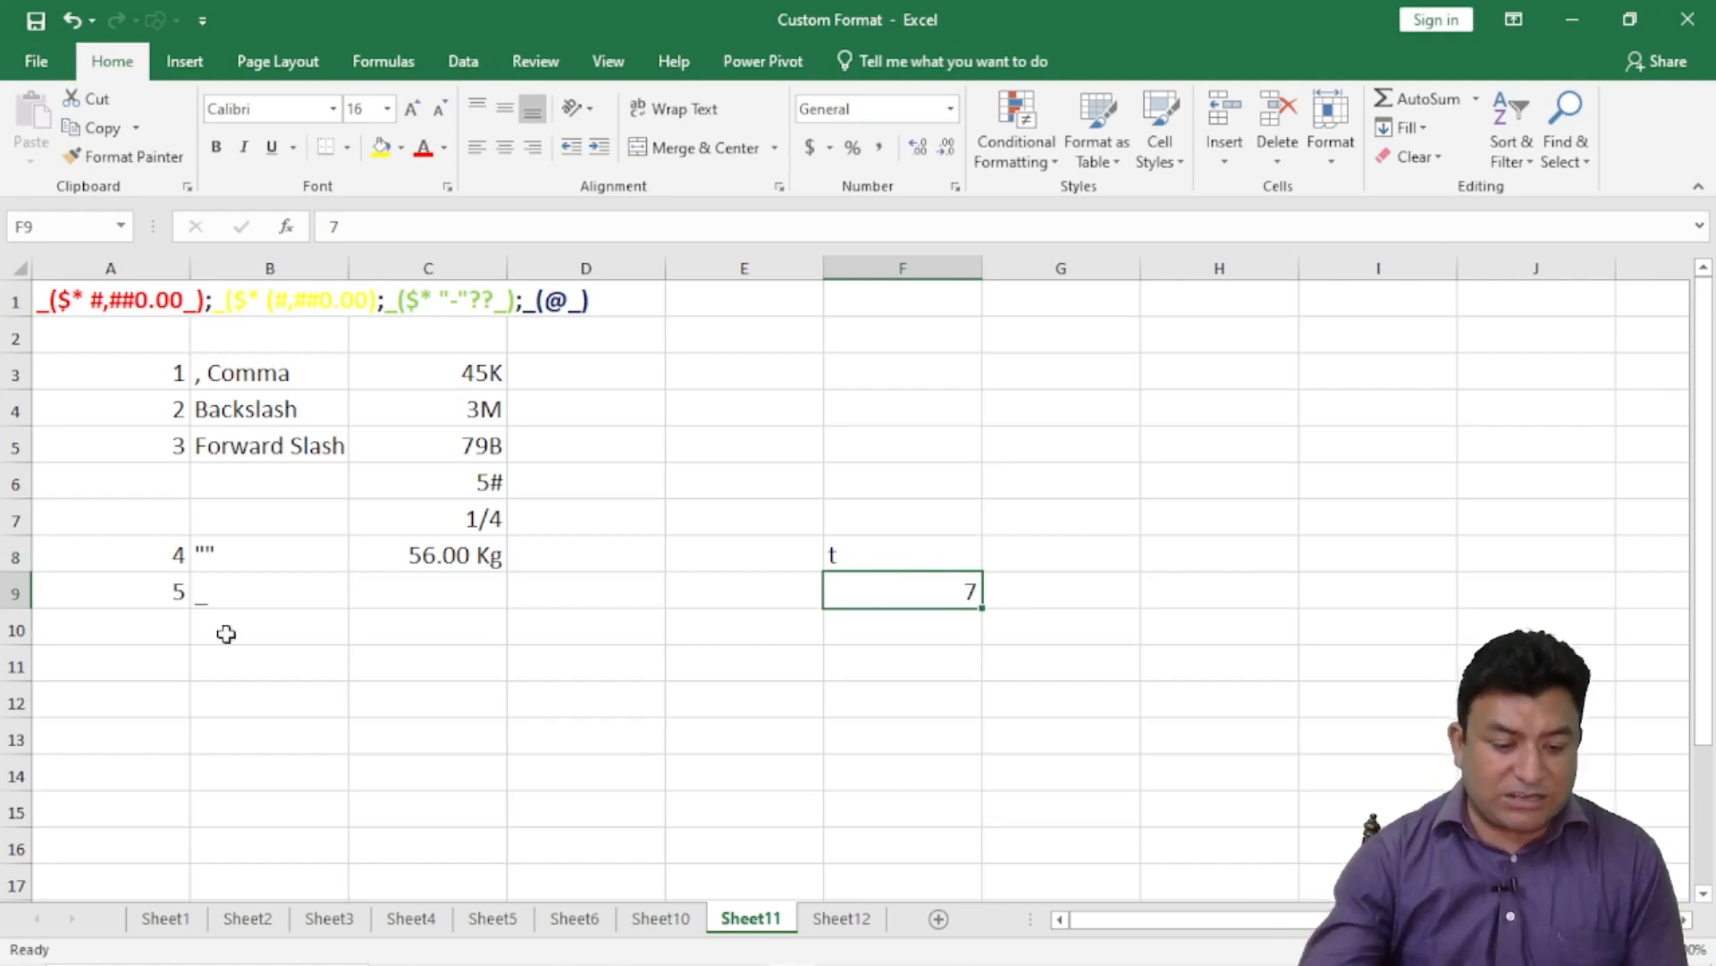
double_click(212, 592)
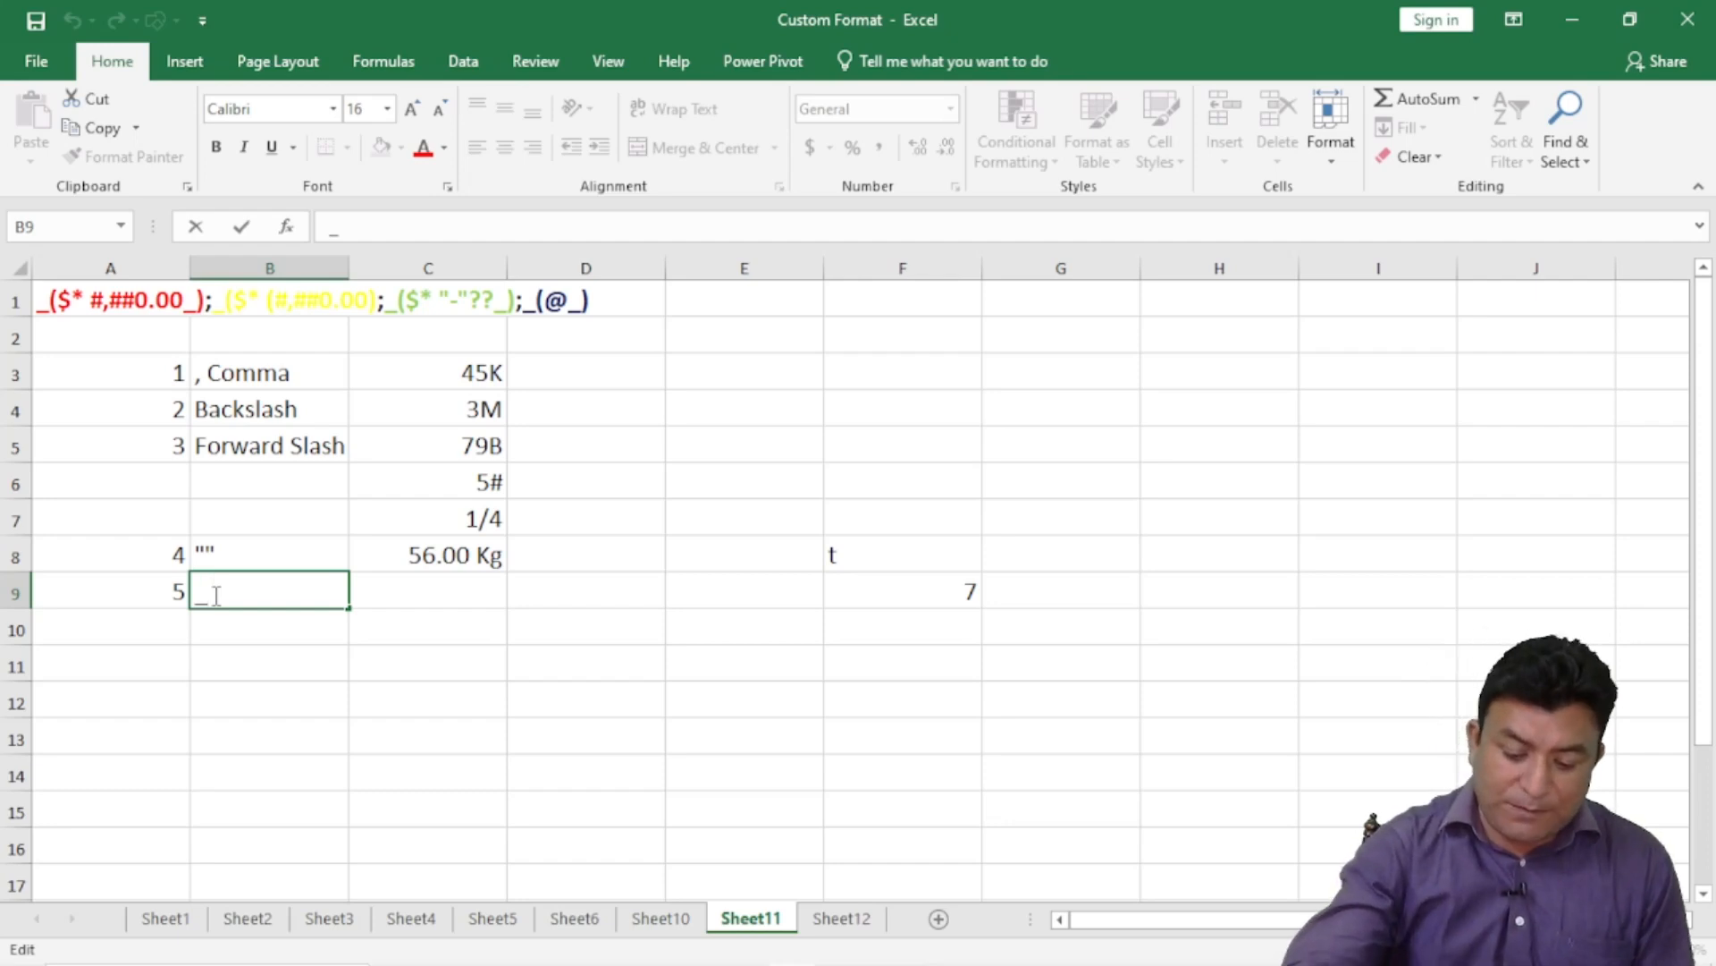
- Change B9 to _( and label C9 'Left indent'
type("(")
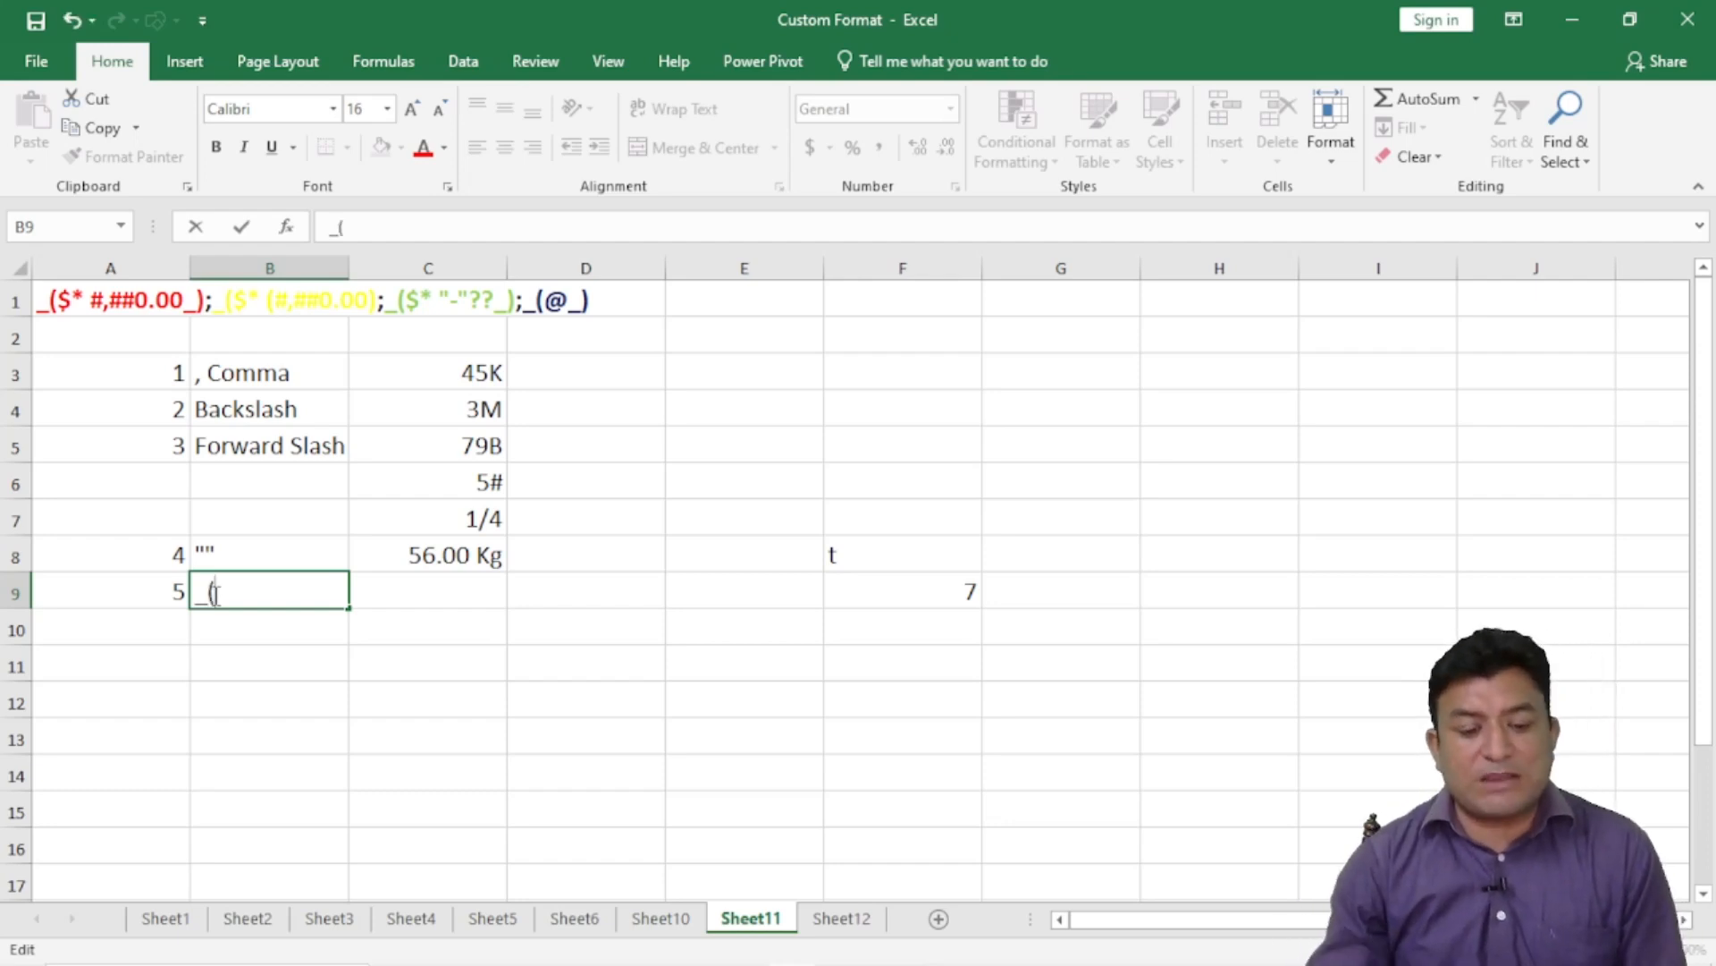
left_click(379, 587)
type("Left indent")
key("Return")
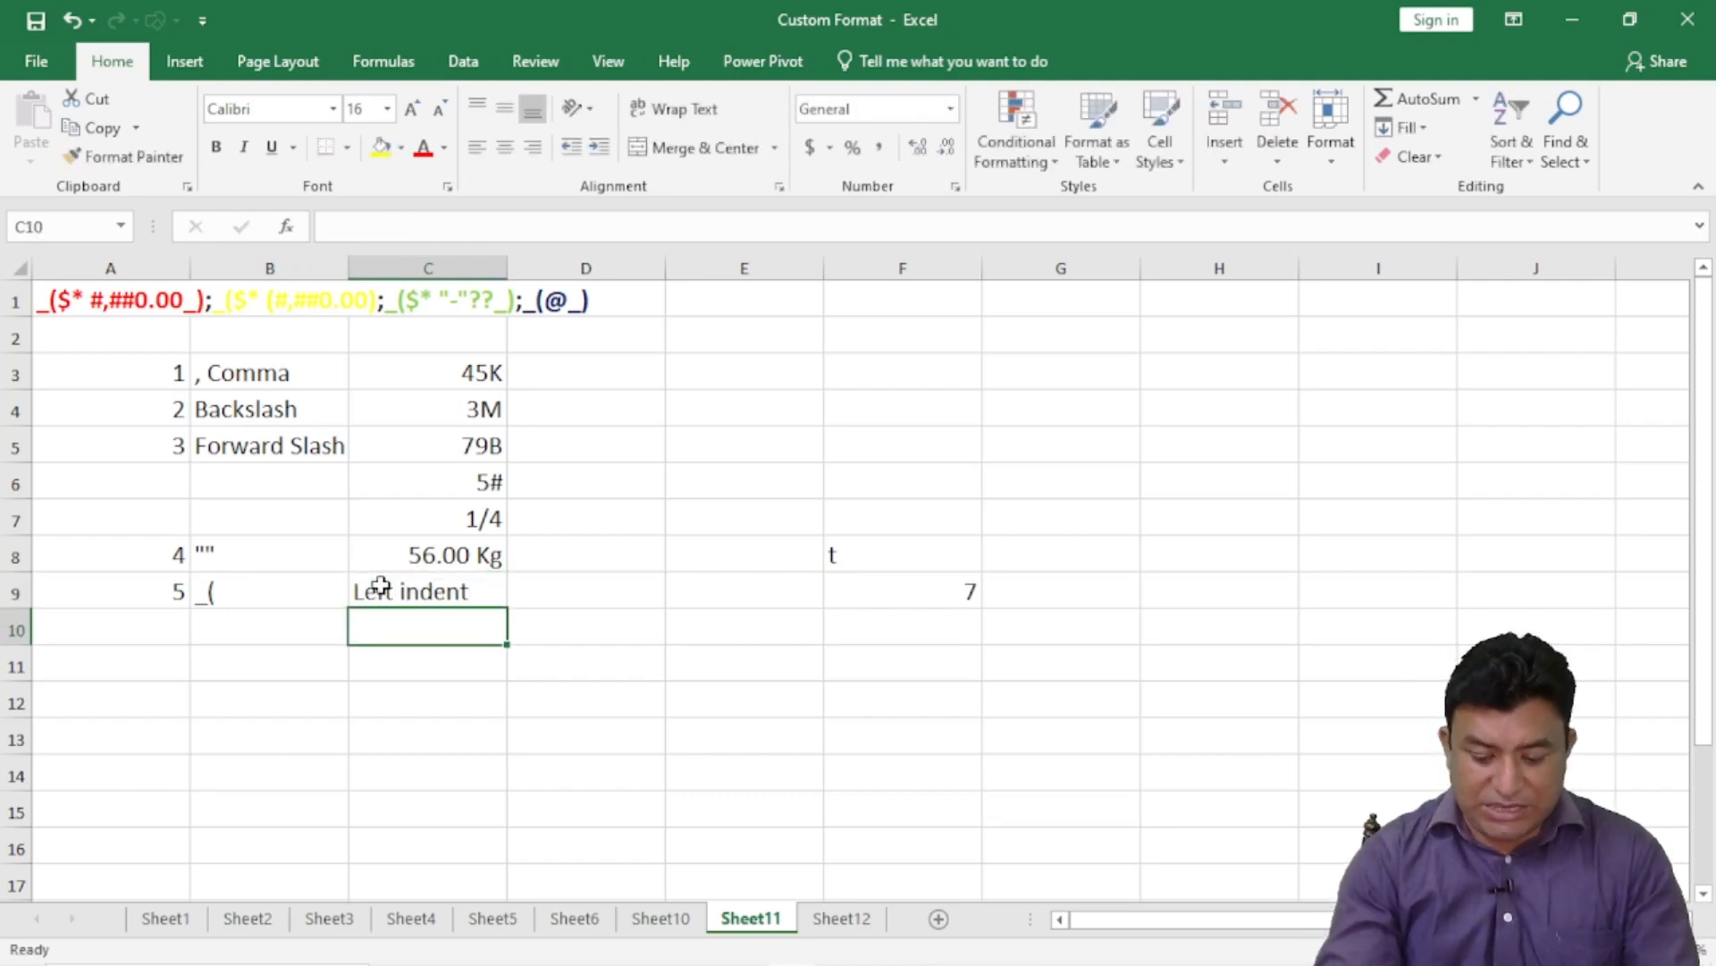
- Enter _) in B10 and label C10 'Right indent'
key("Left")
key("Left")
key("Right")
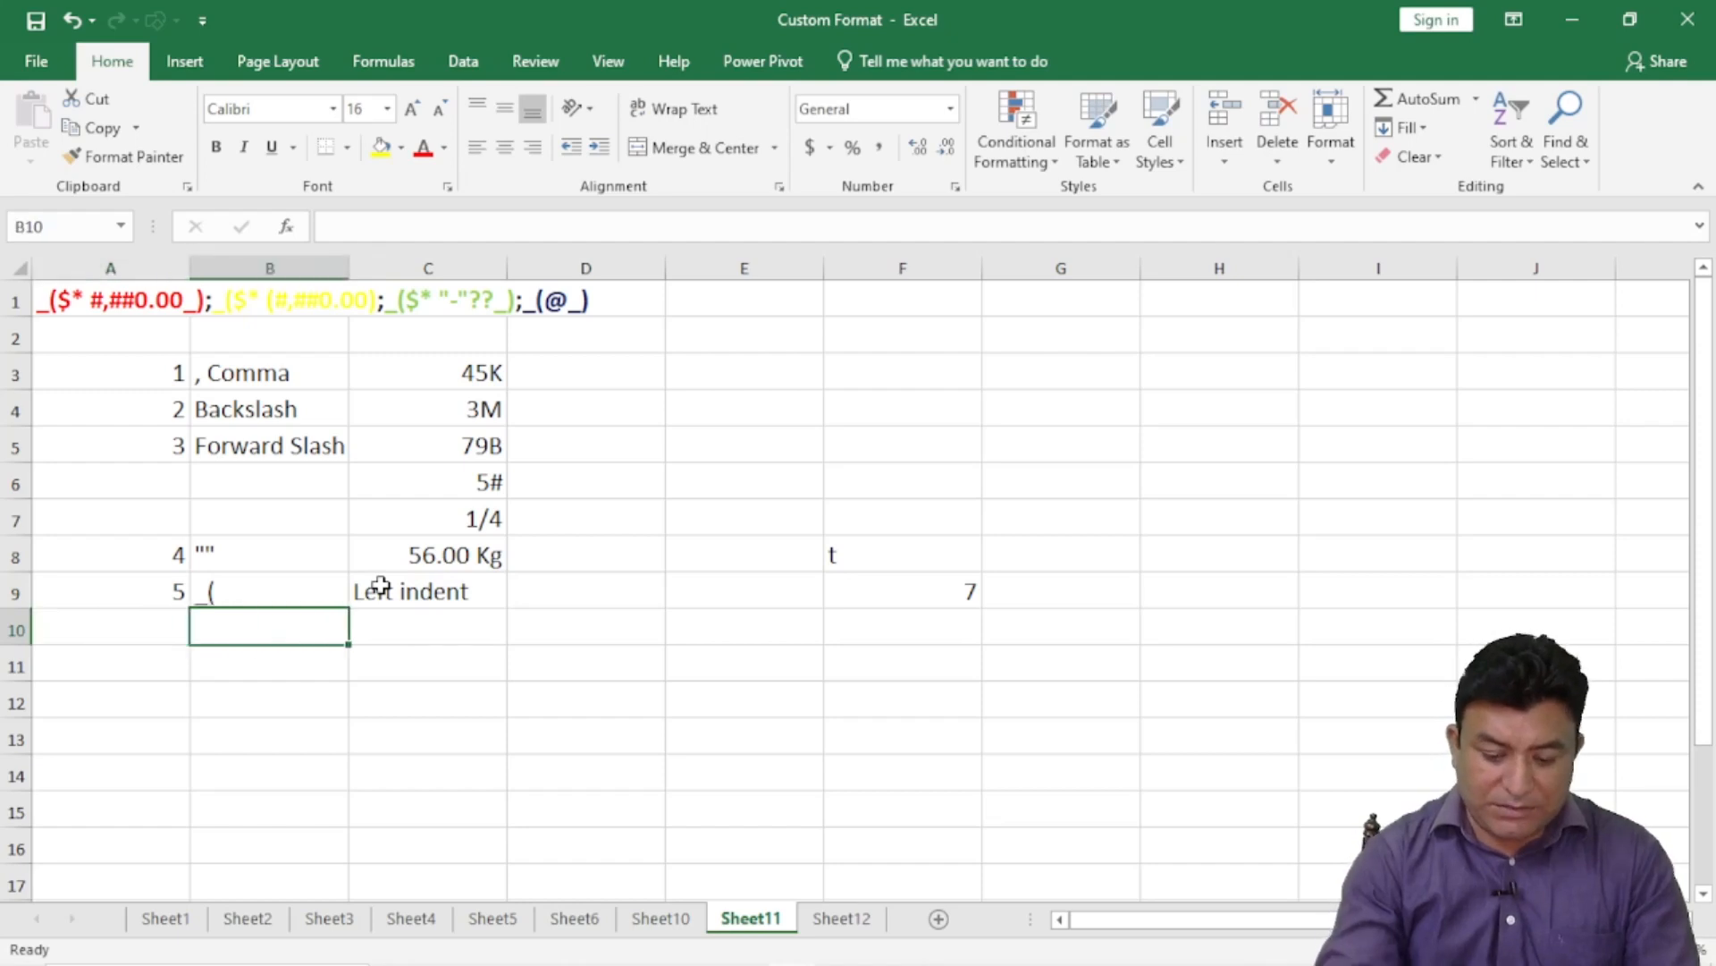
type("_")
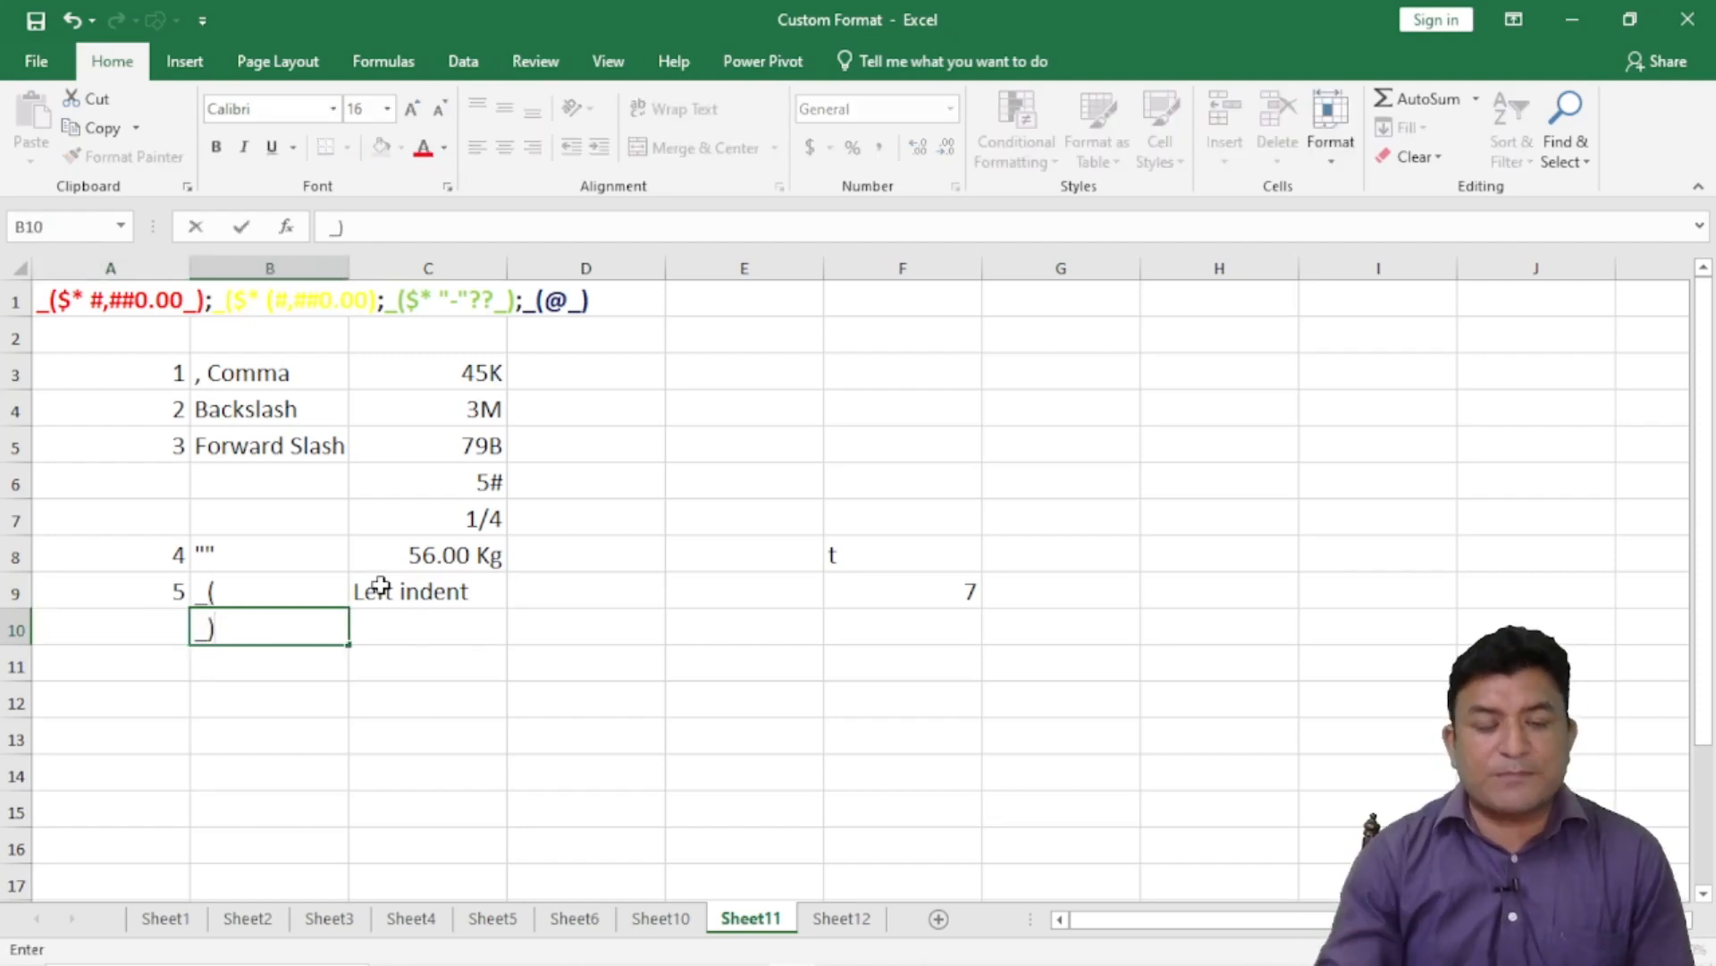
left_click(438, 613)
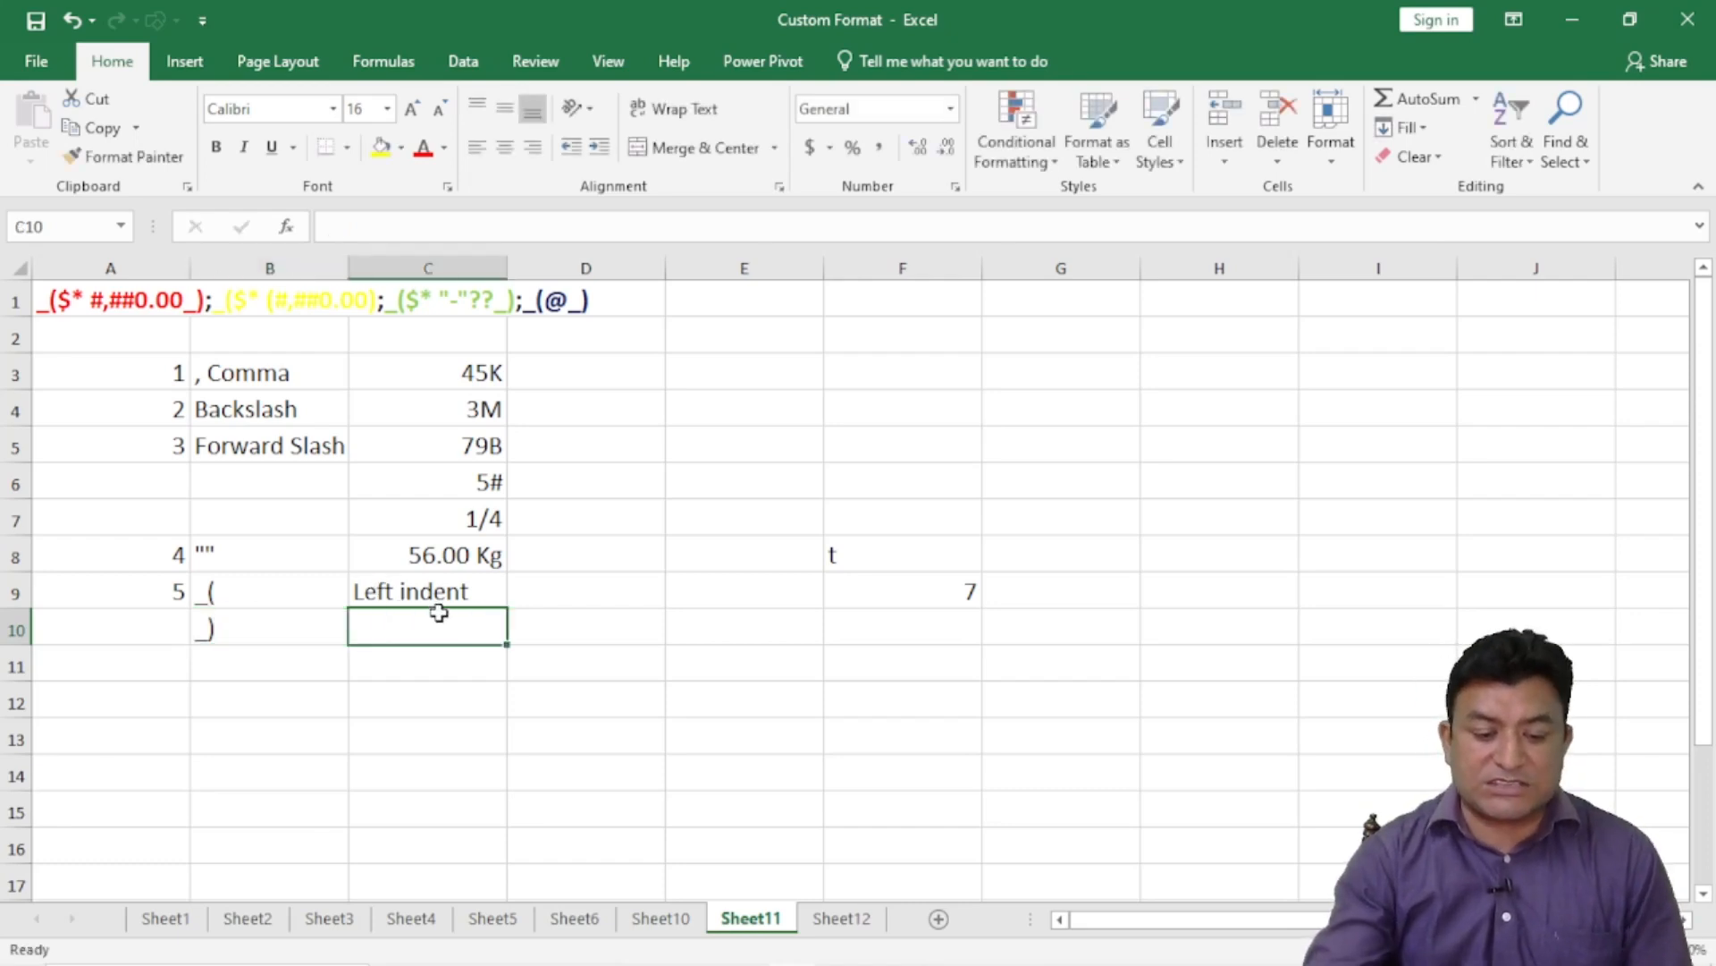
type("Risht")
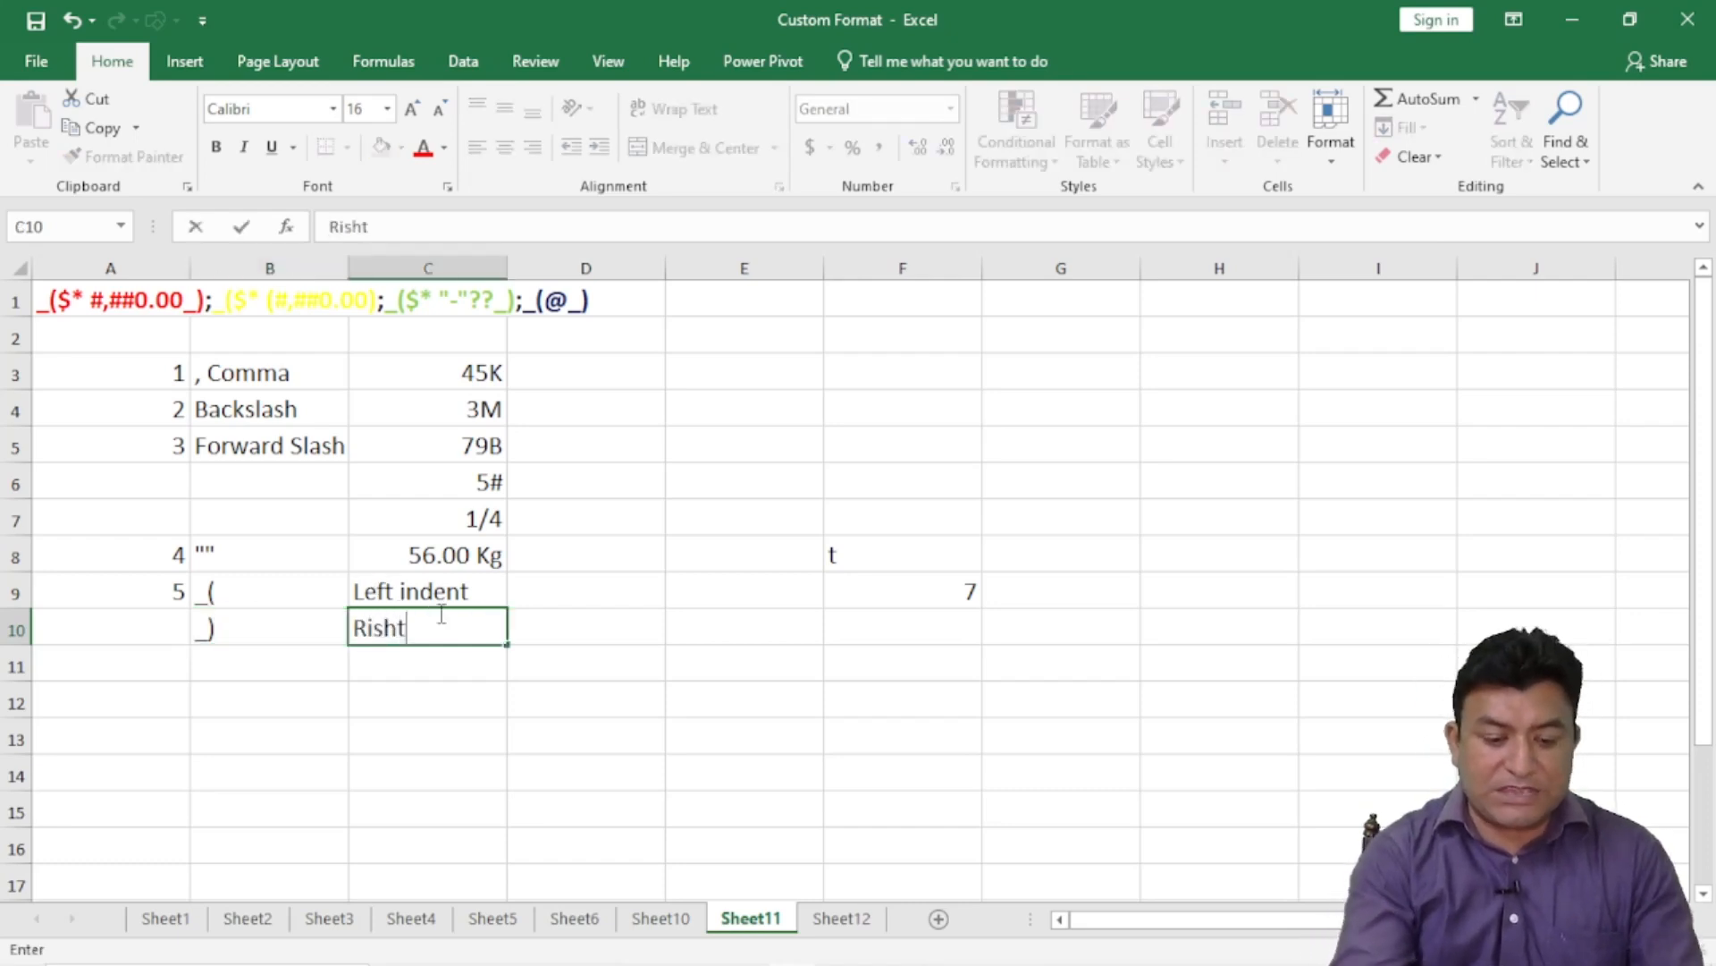
key("BackSpace")
key("BackSpace")
key("BackSpace")
key("BackSpace")
type("g")
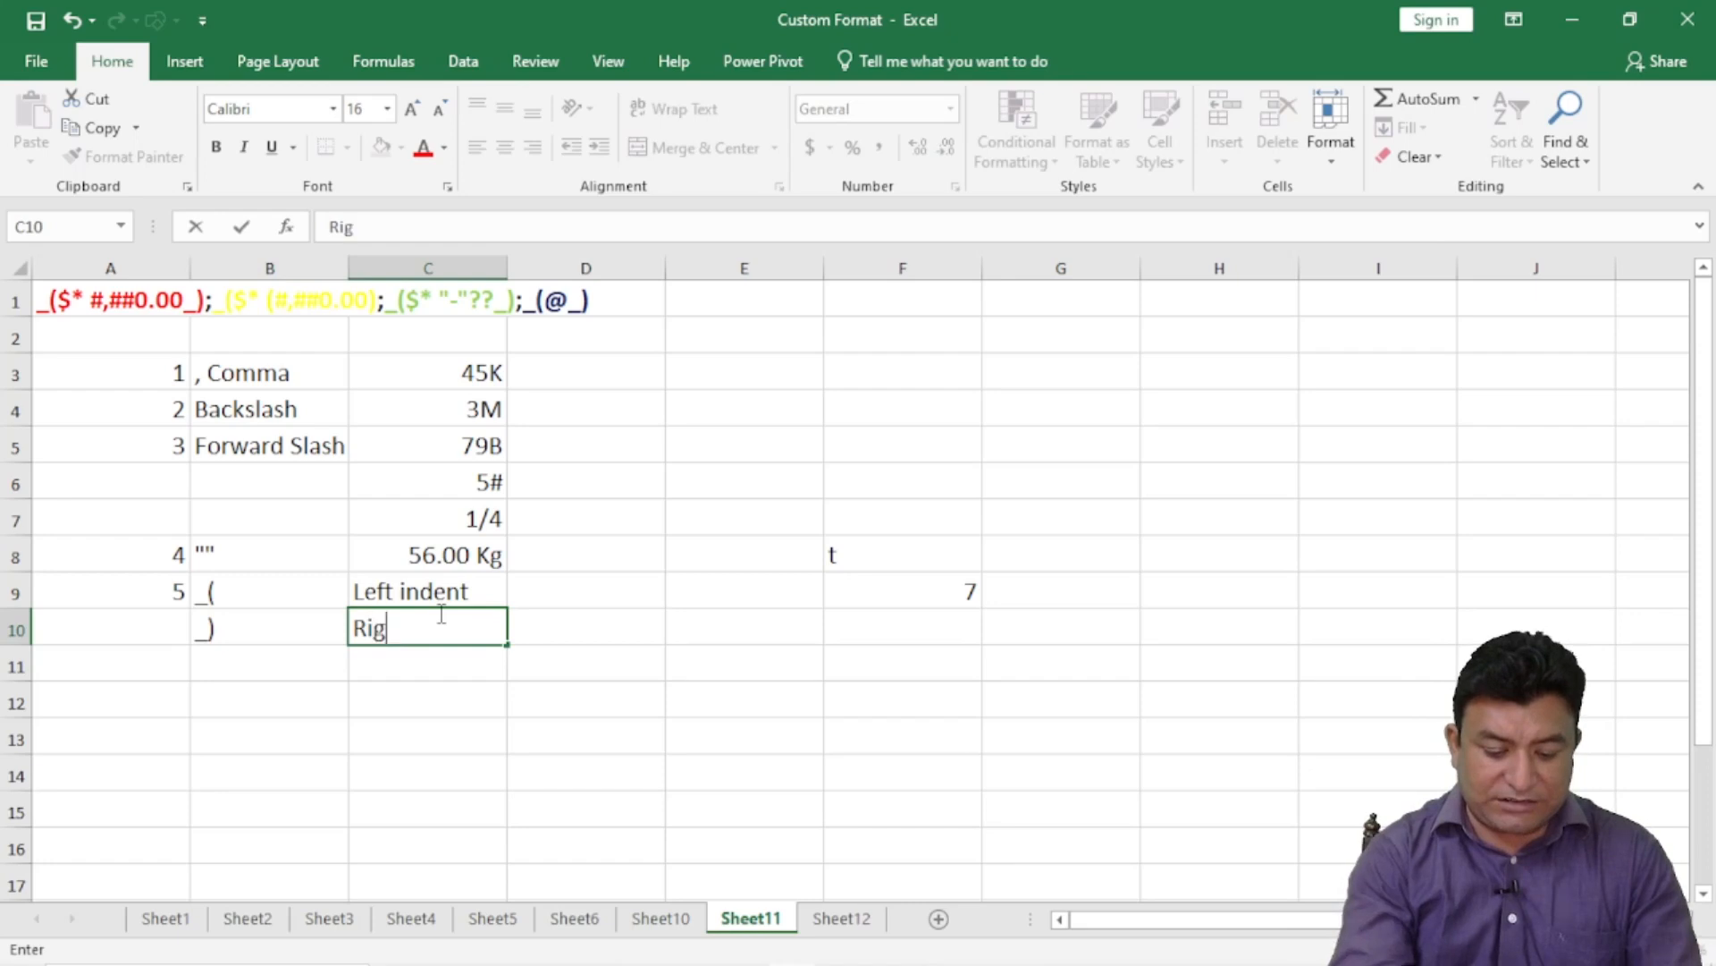
type("nt in")
key("BackSpace")
key("BackSpace")
key("BackSpace")
key("BackSpace")
key("BackSpace")
type("ht")
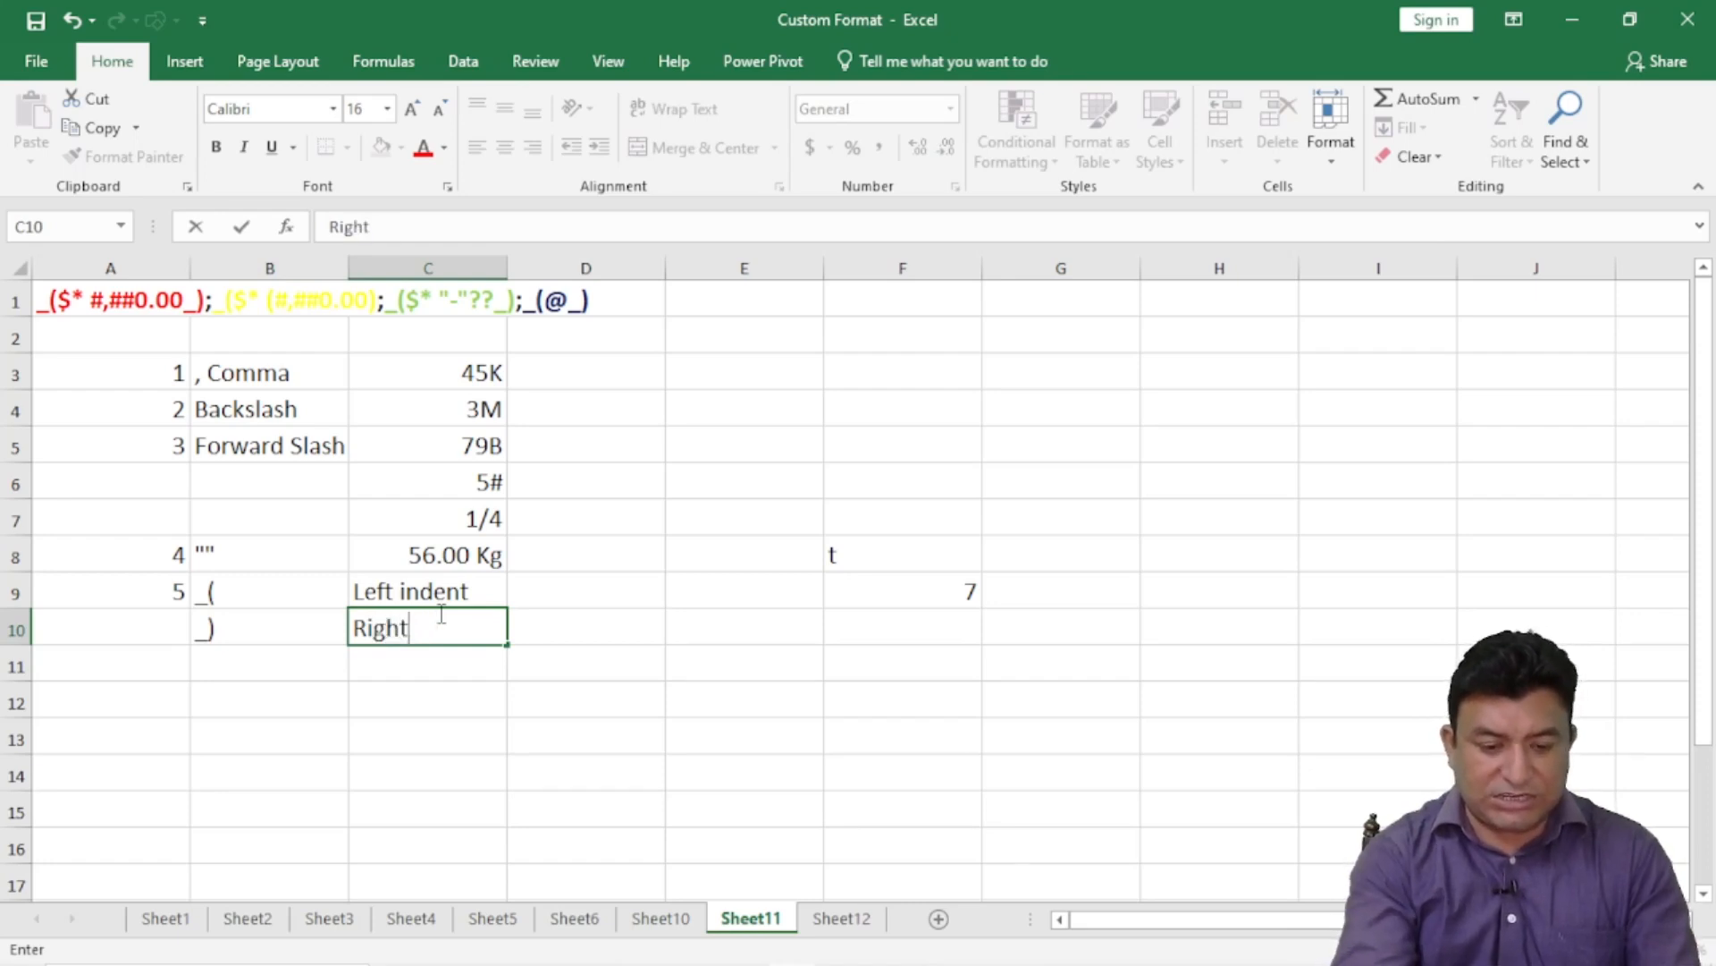
key("Tab")
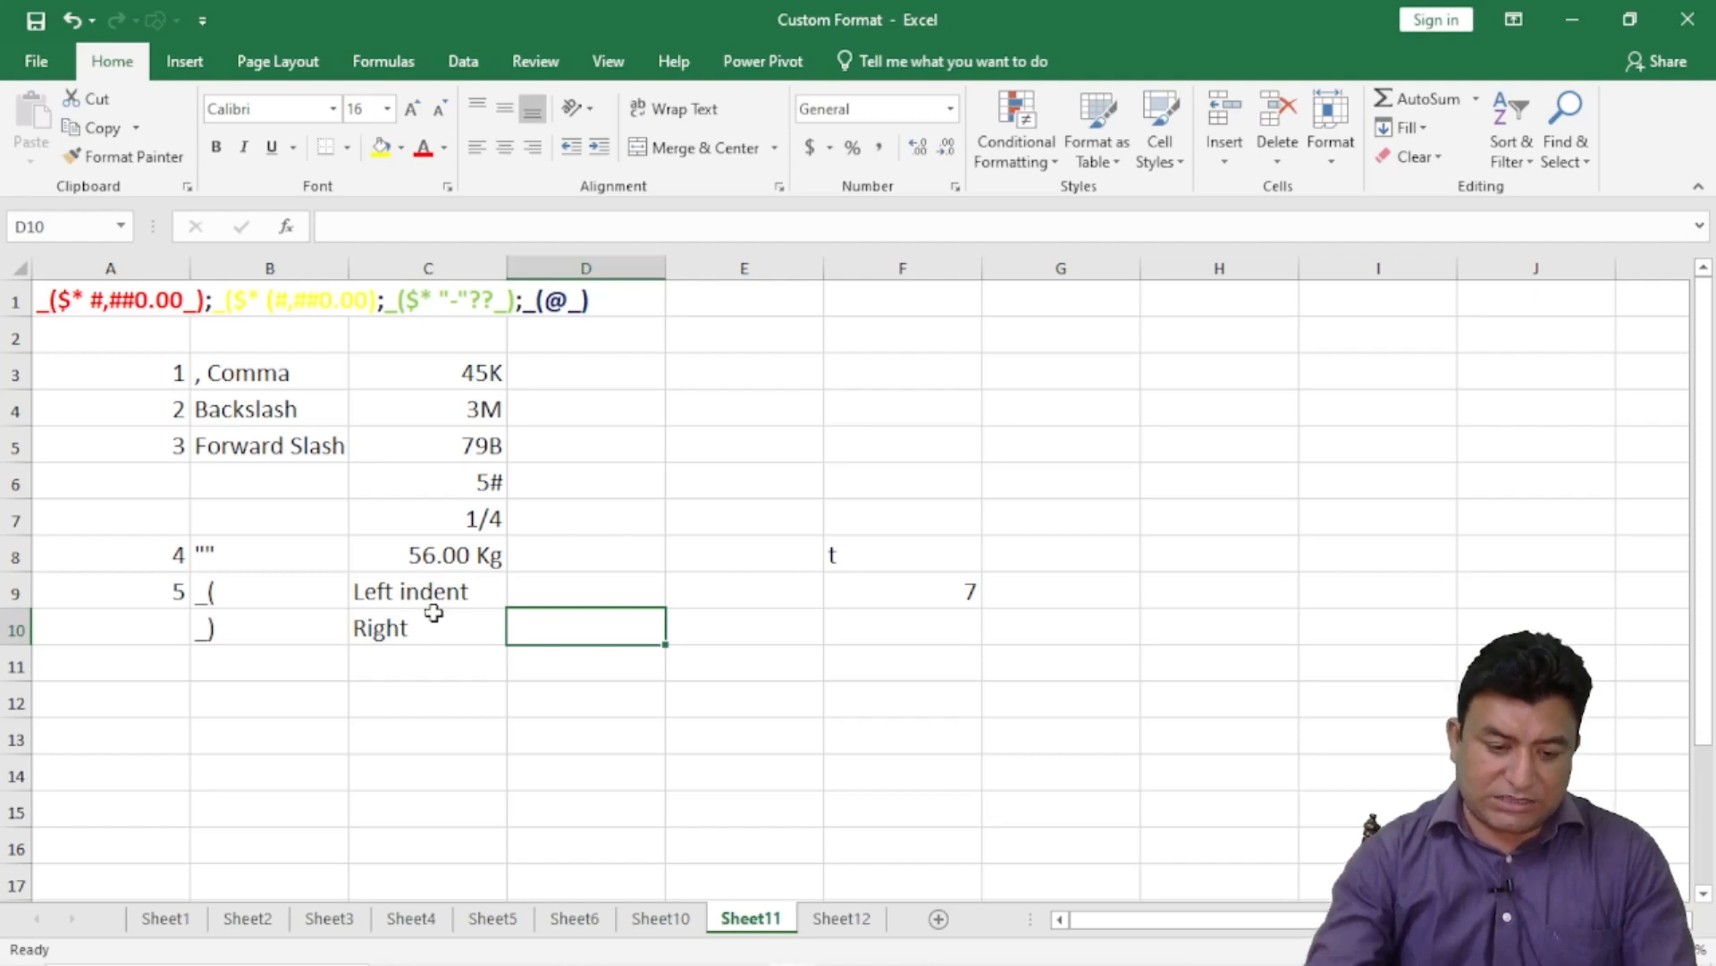
double_click(430, 624)
type("indent")
key("Return")
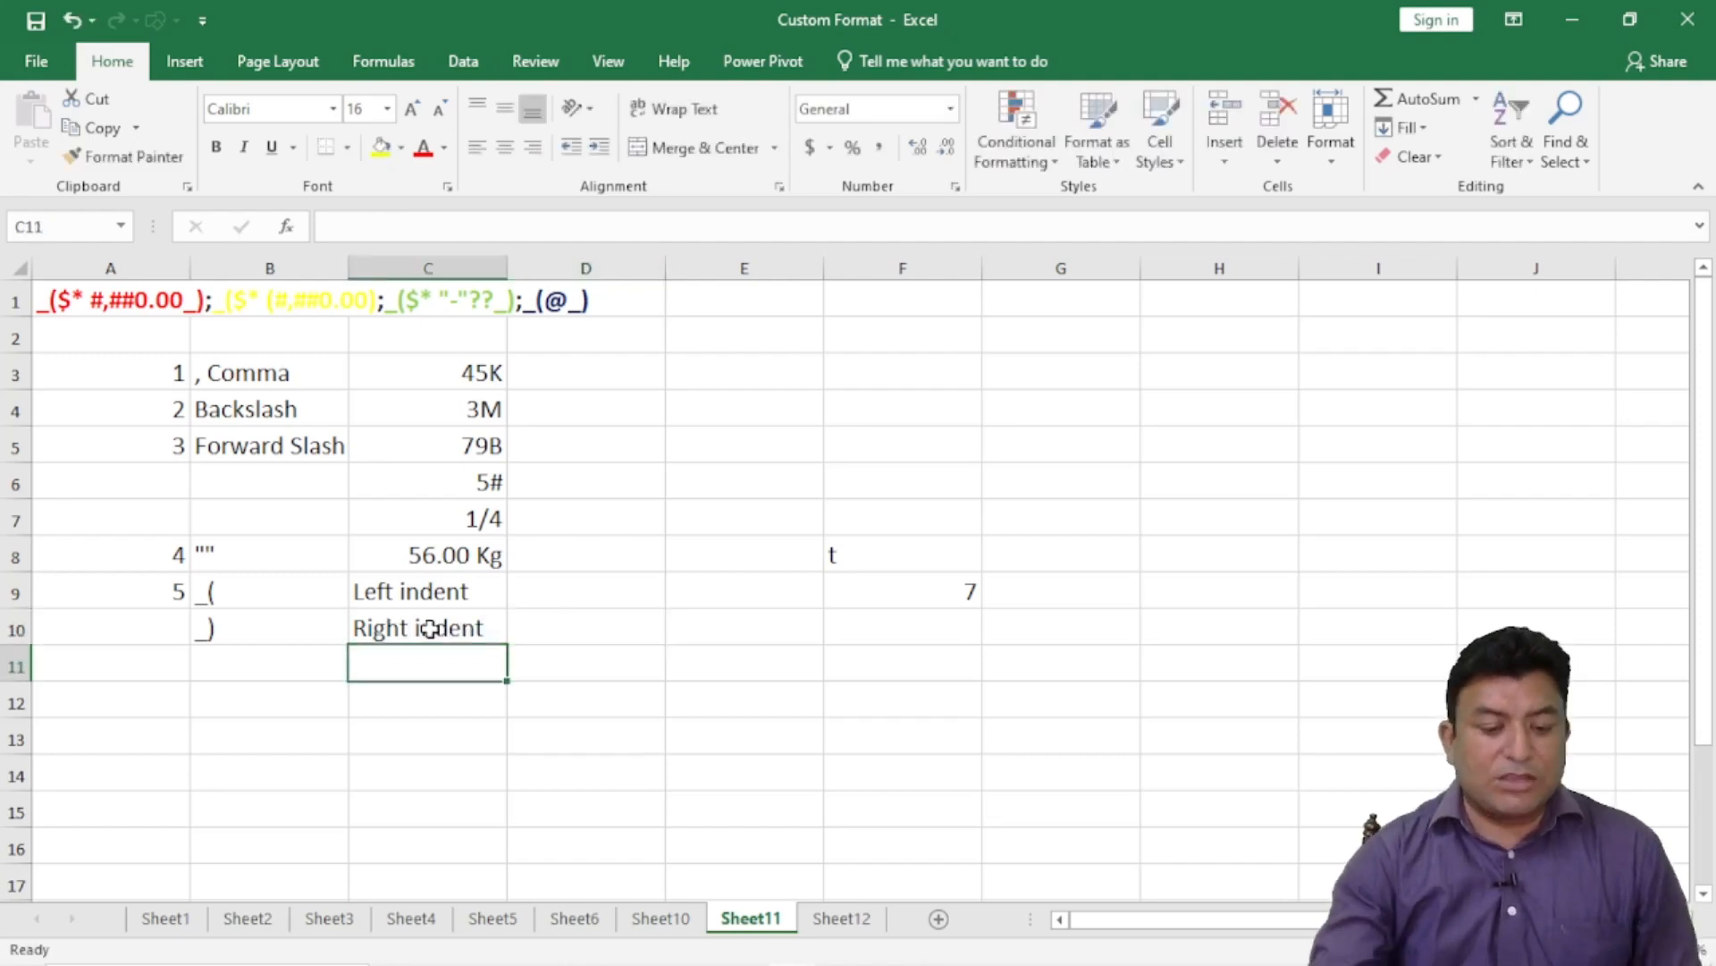
left_click(248, 603)
left_click(249, 630)
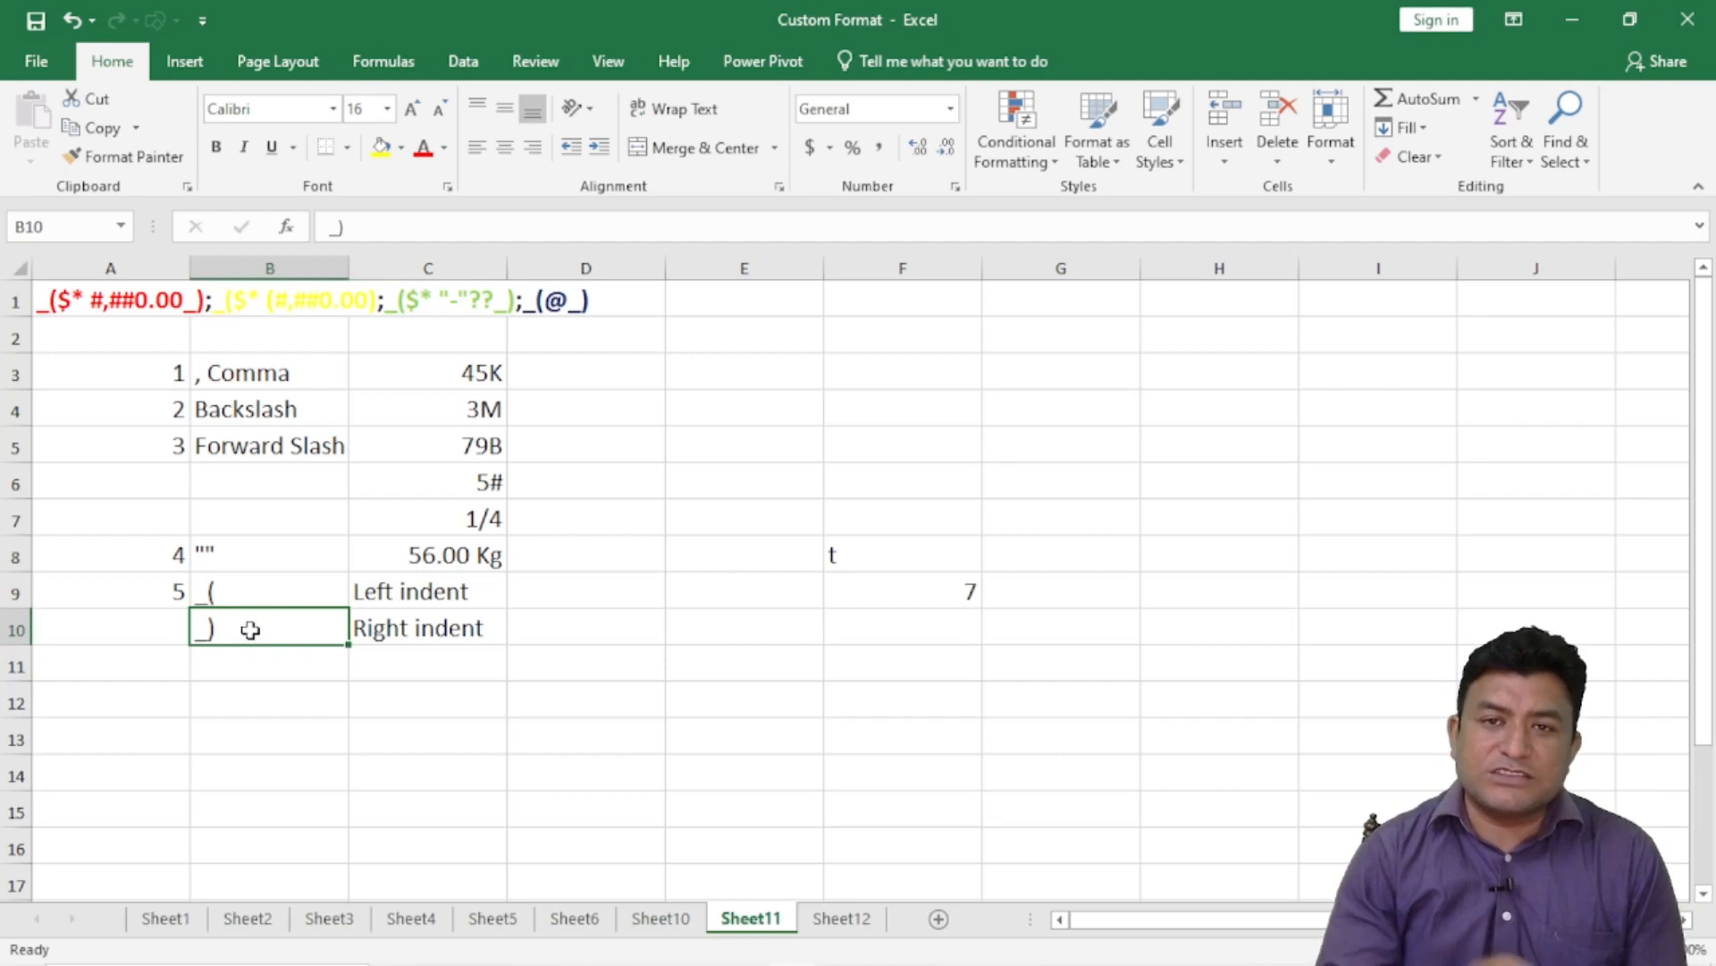
double_click(231, 588)
left_click_drag(222, 591, 210, 591)
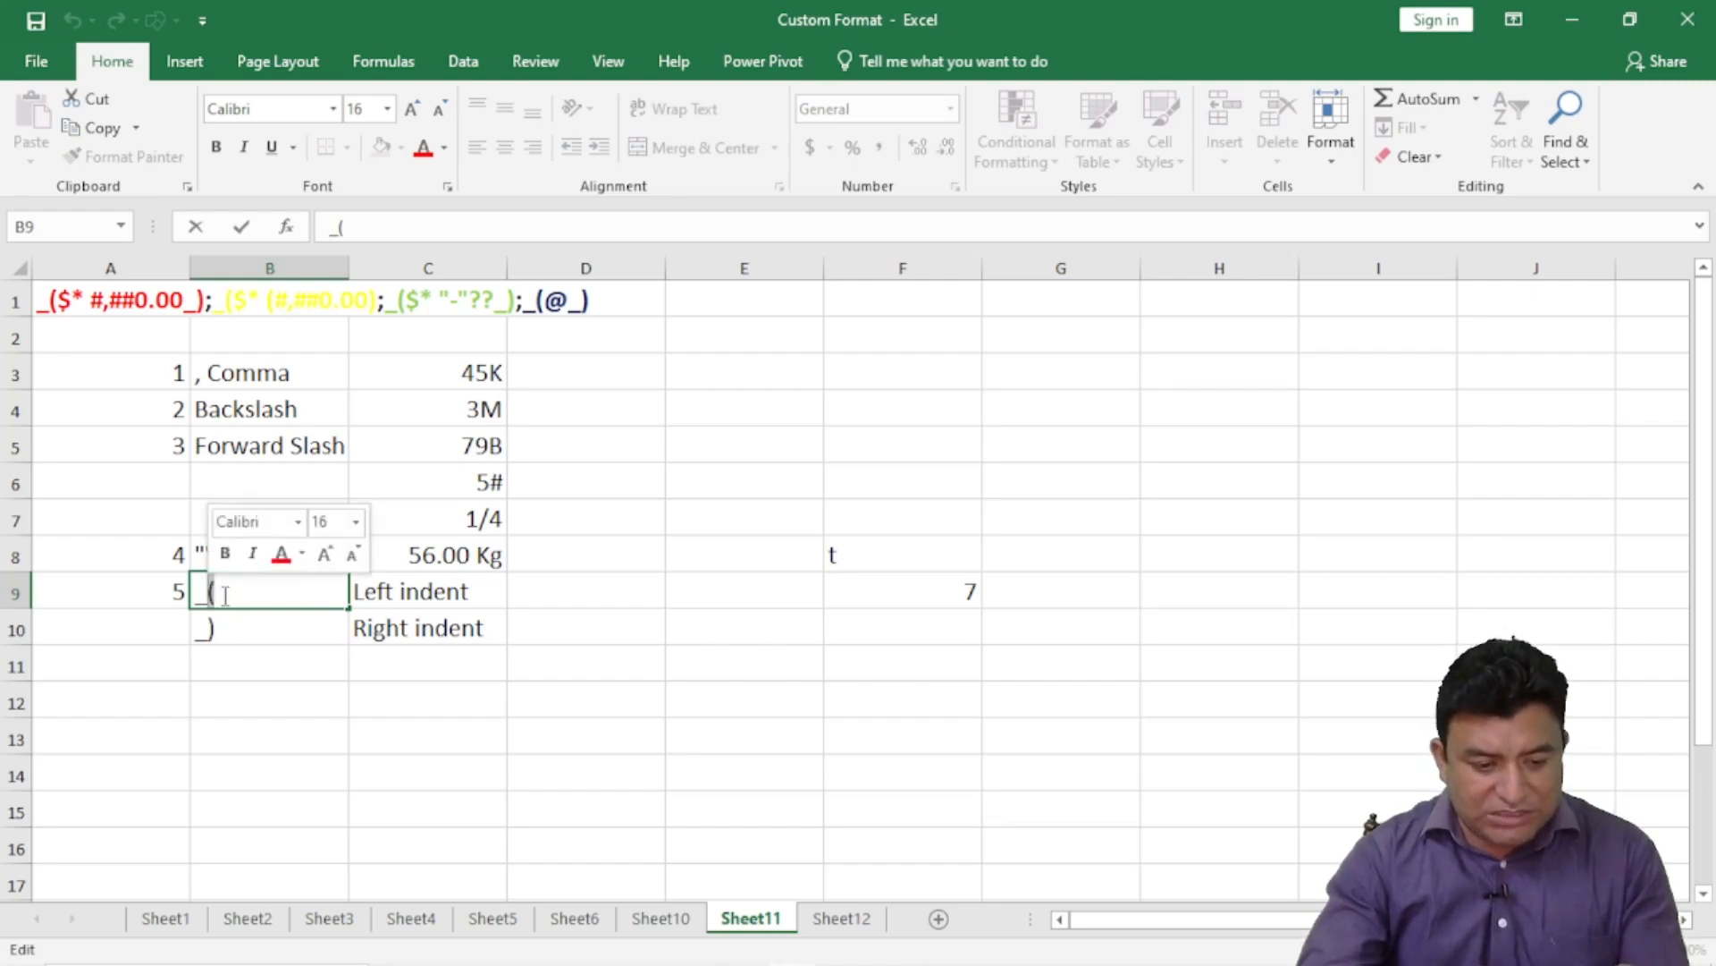
left_click(245, 627)
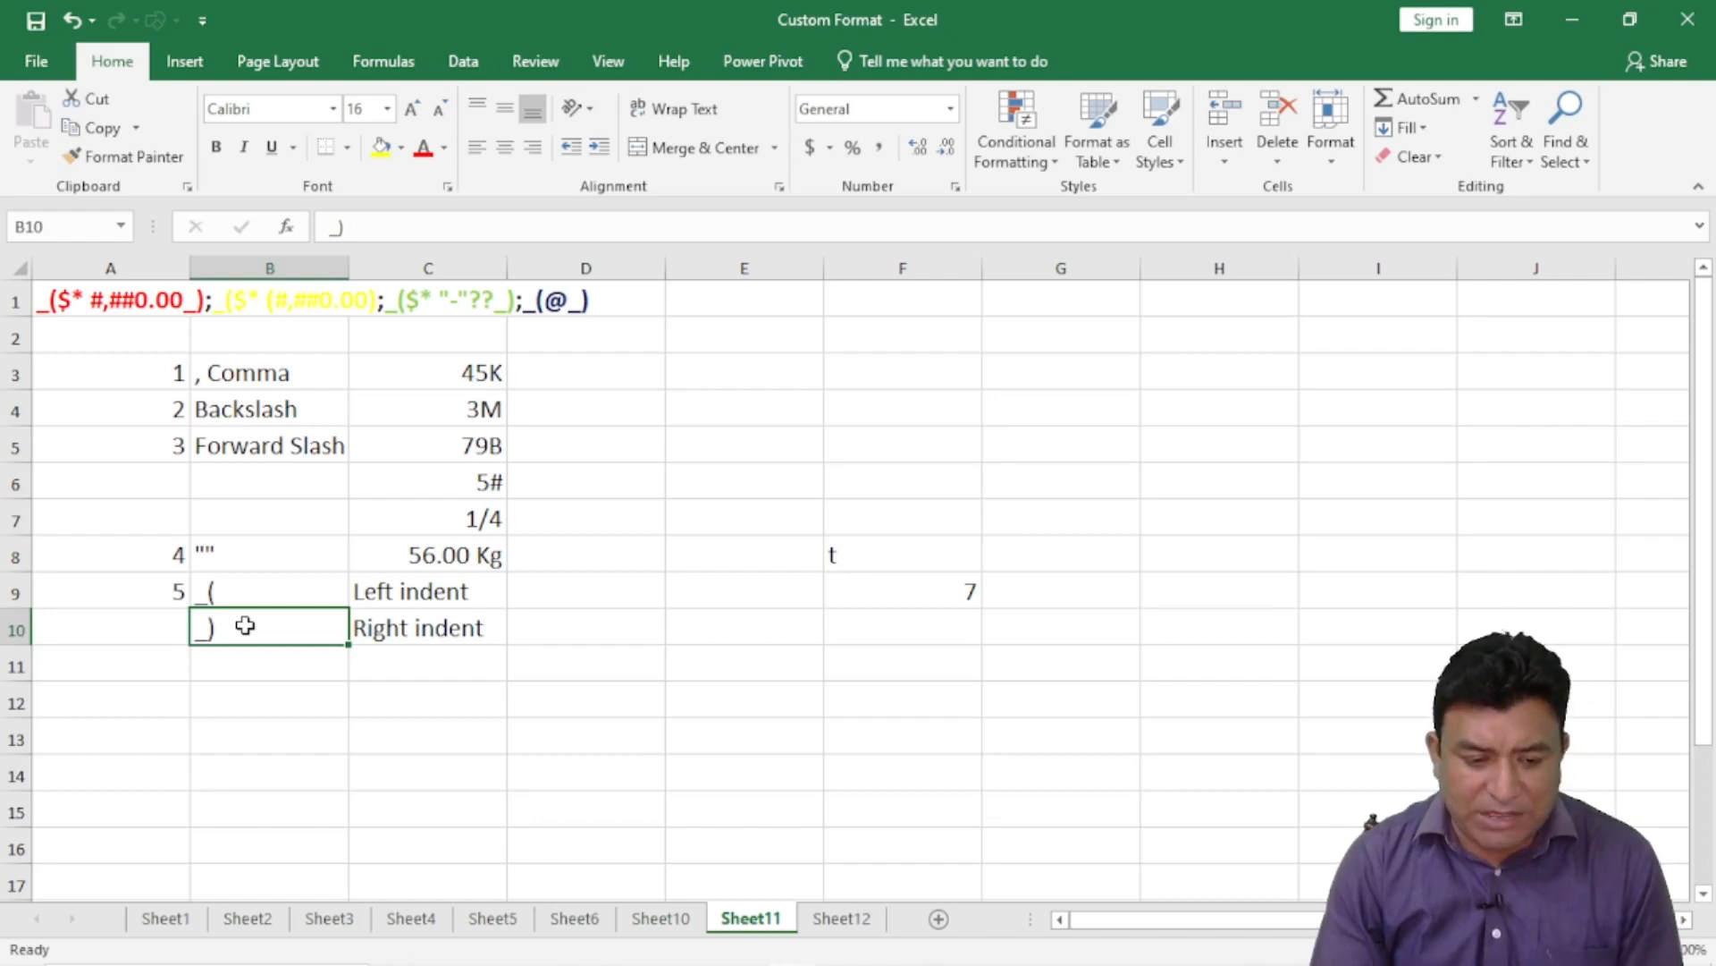
left_click(337, 660)
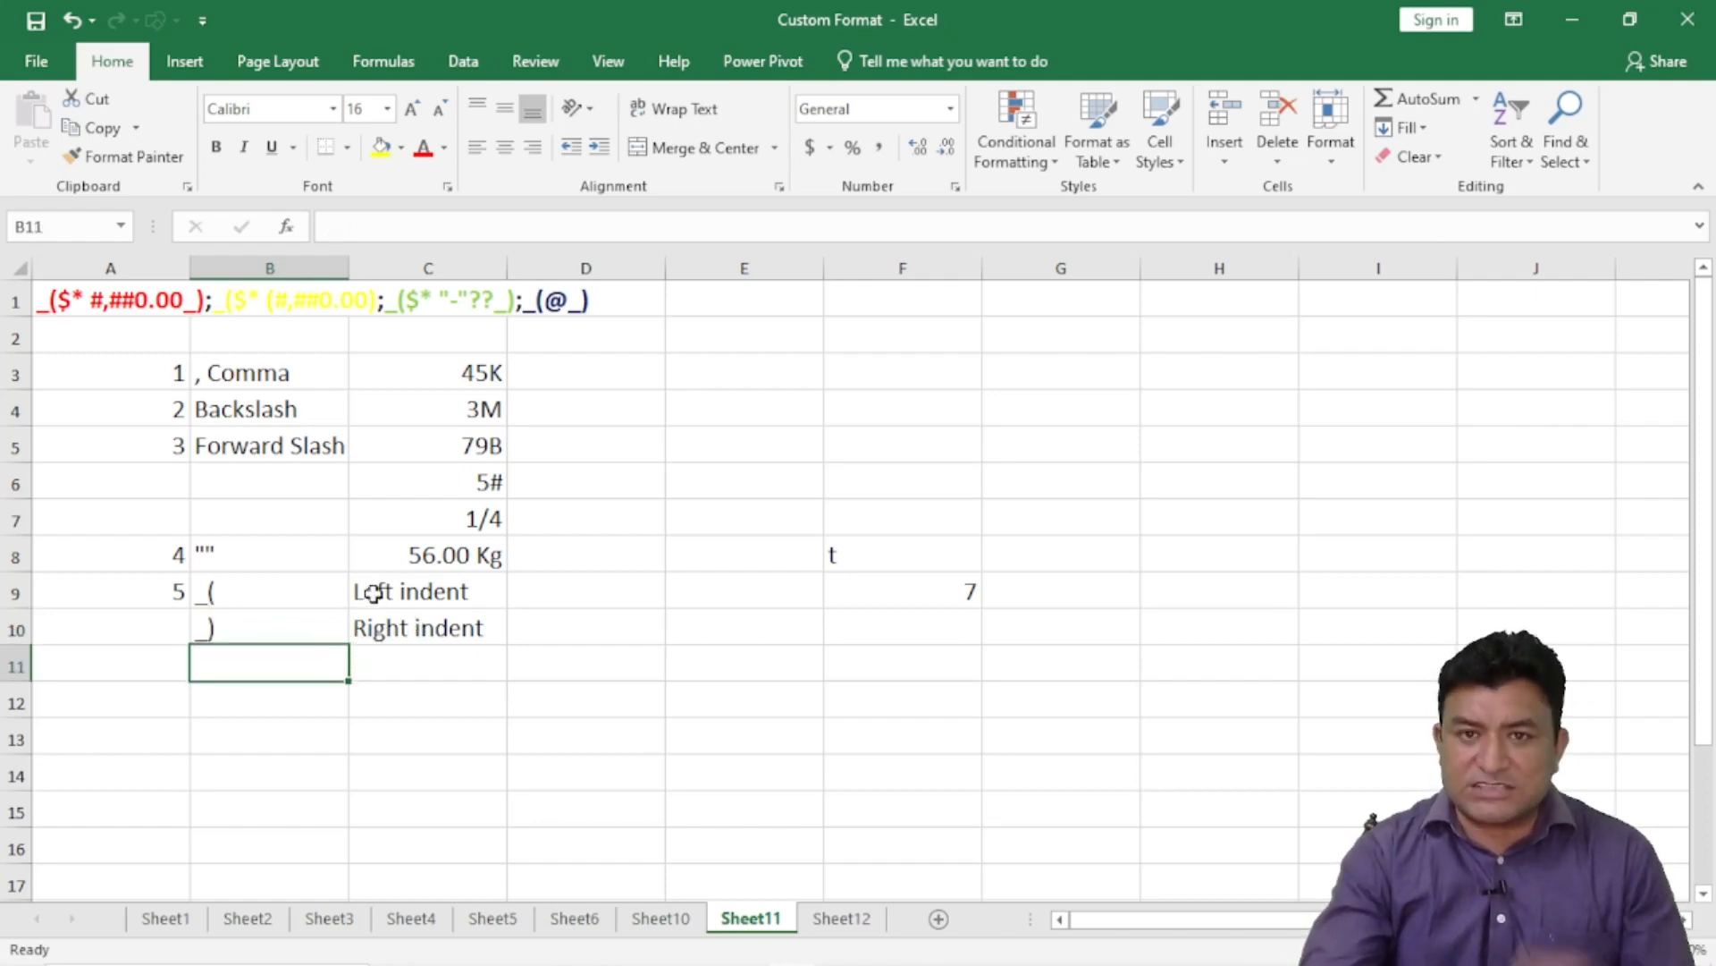
left_click(398, 707)
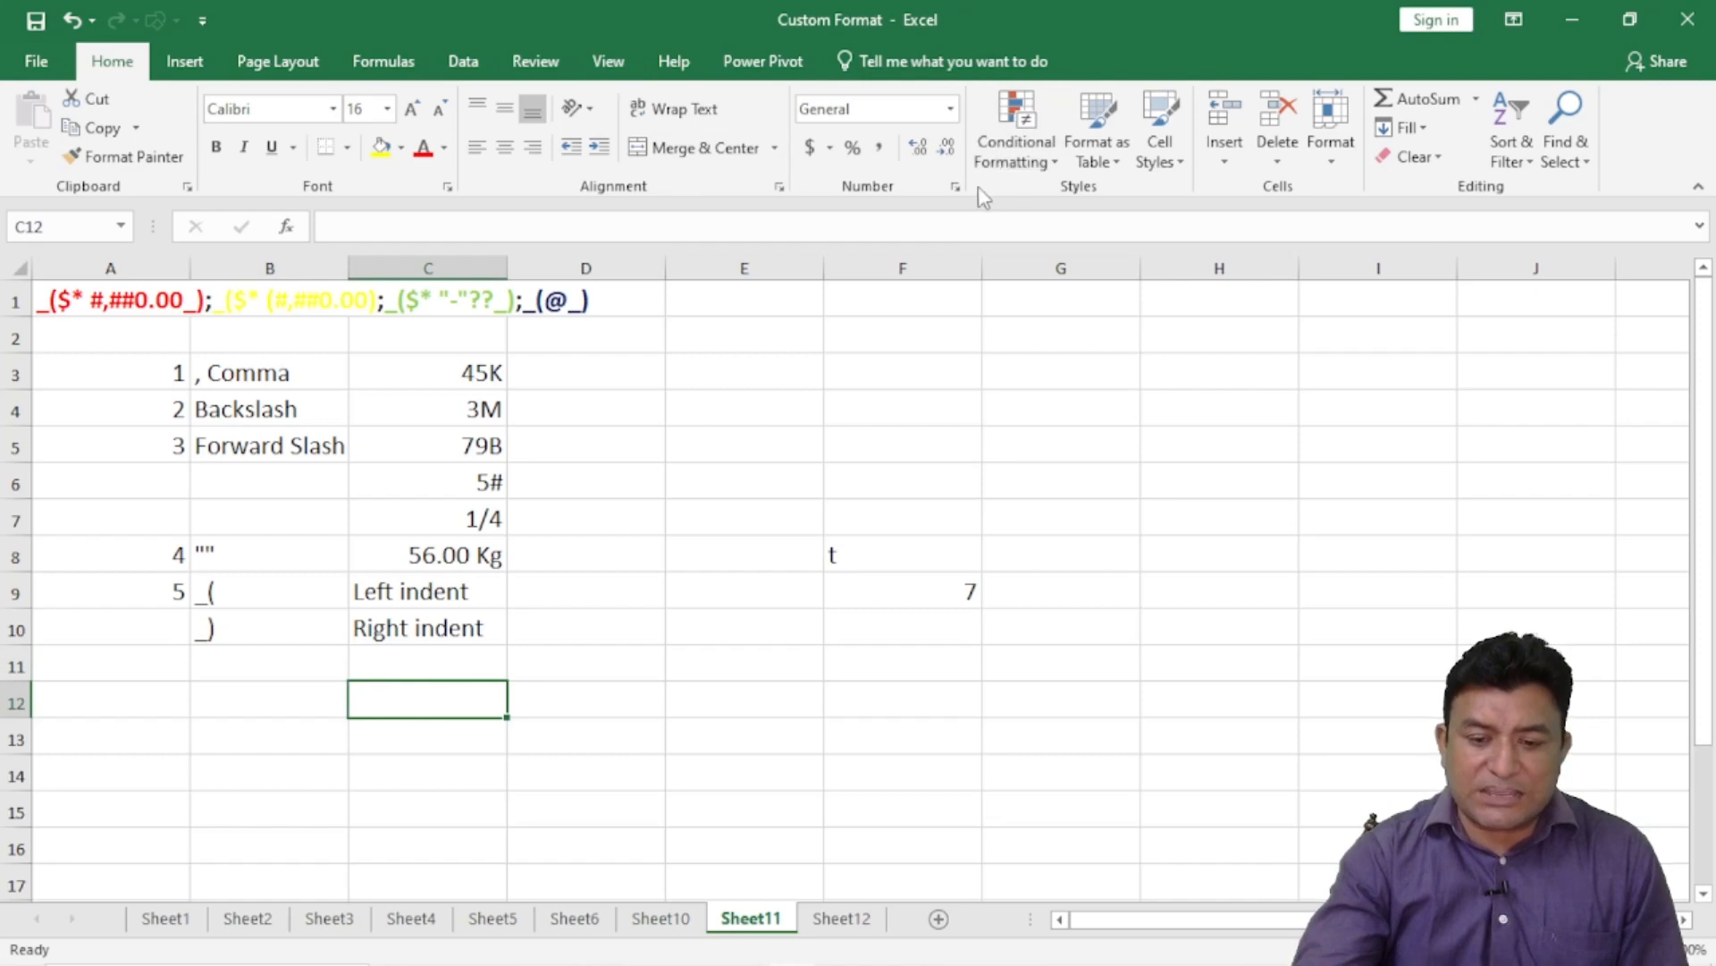
- Set C12's custom format code to 0.00_);-0.00_);0.00;_(@ instead of General
left_click(954, 186)
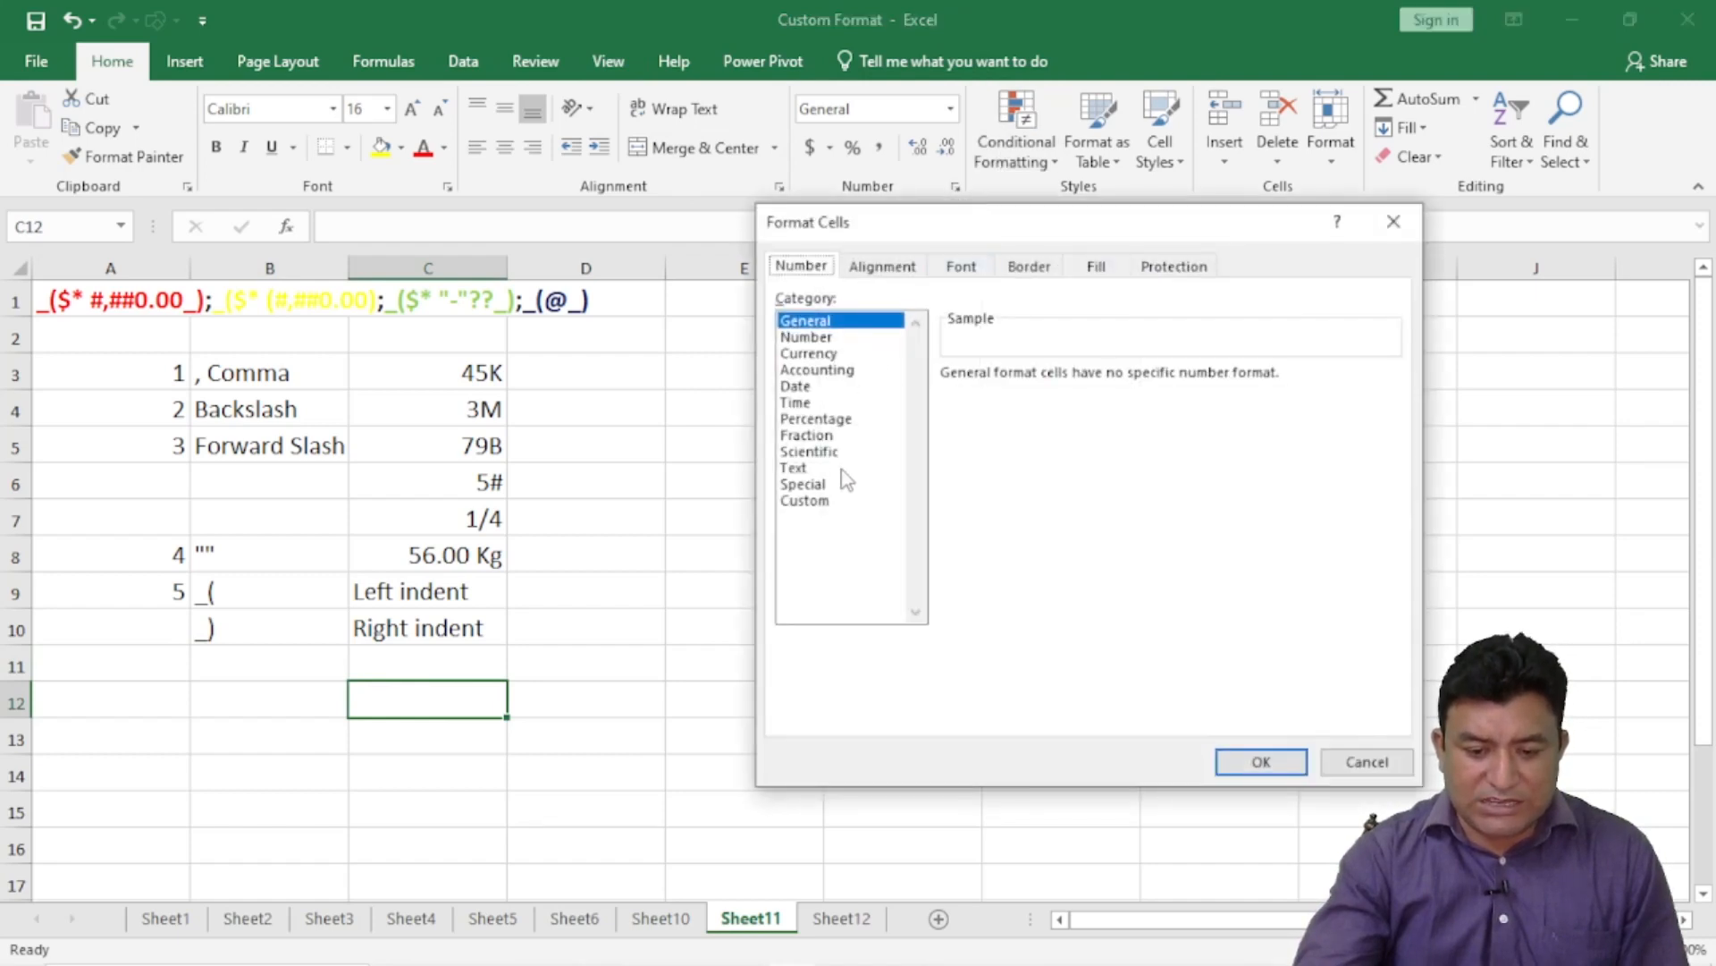
left_click(817, 501)
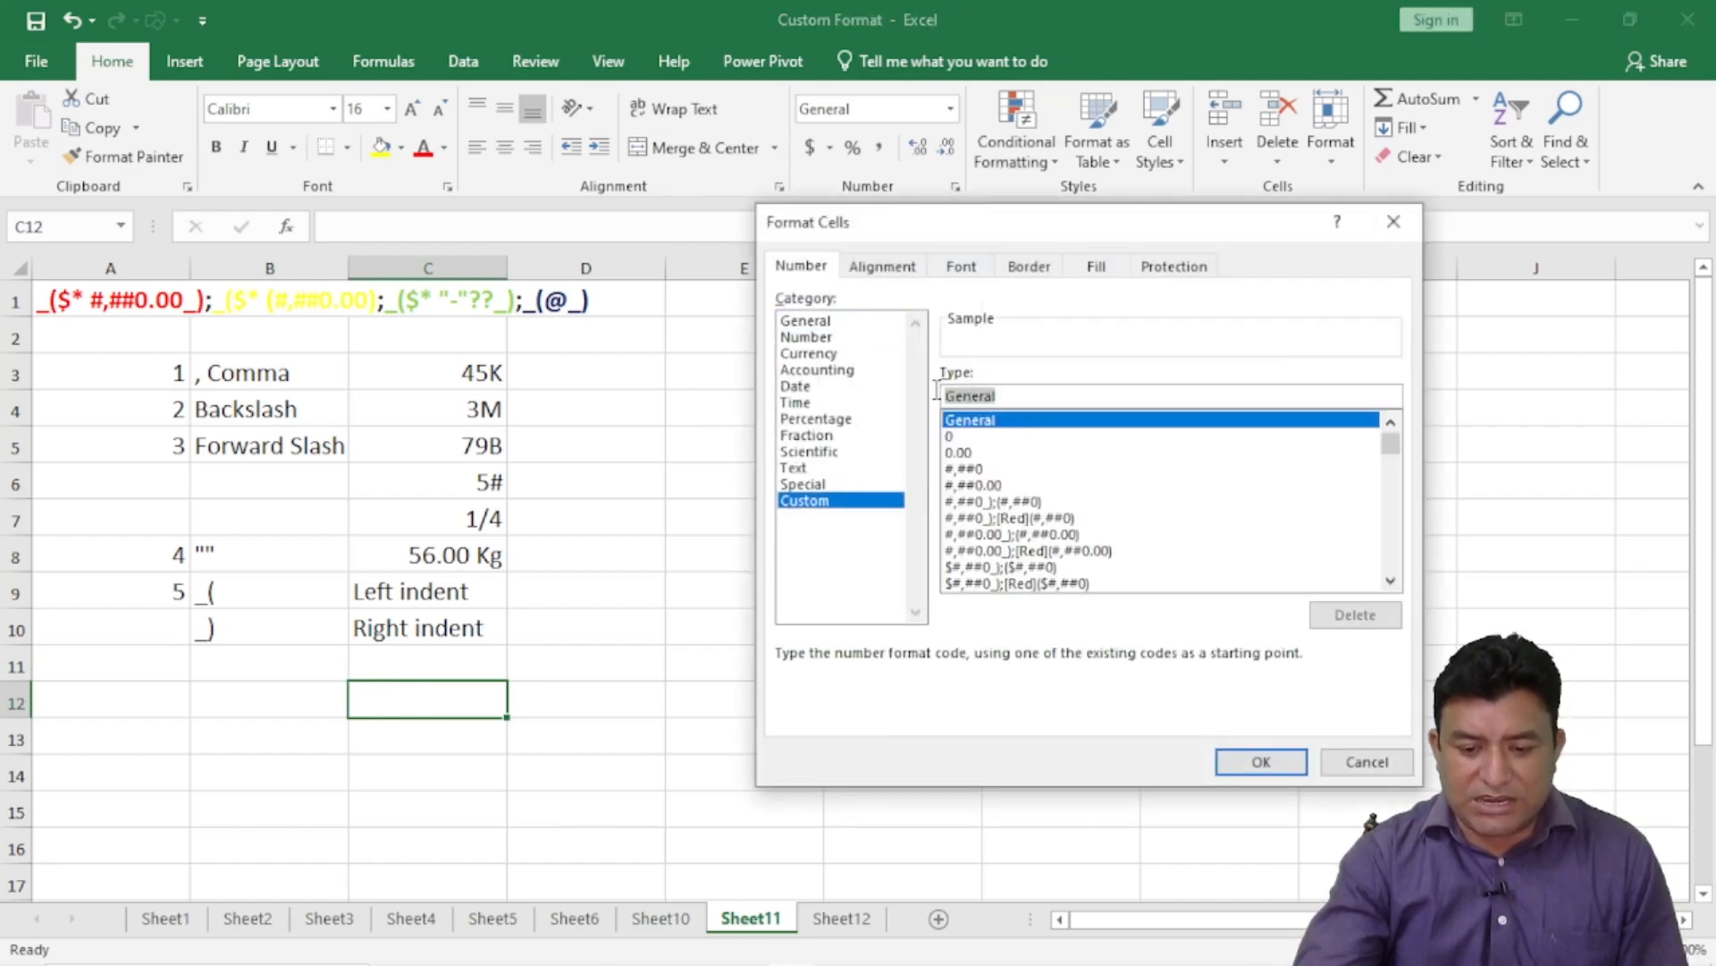
key("BackSpace")
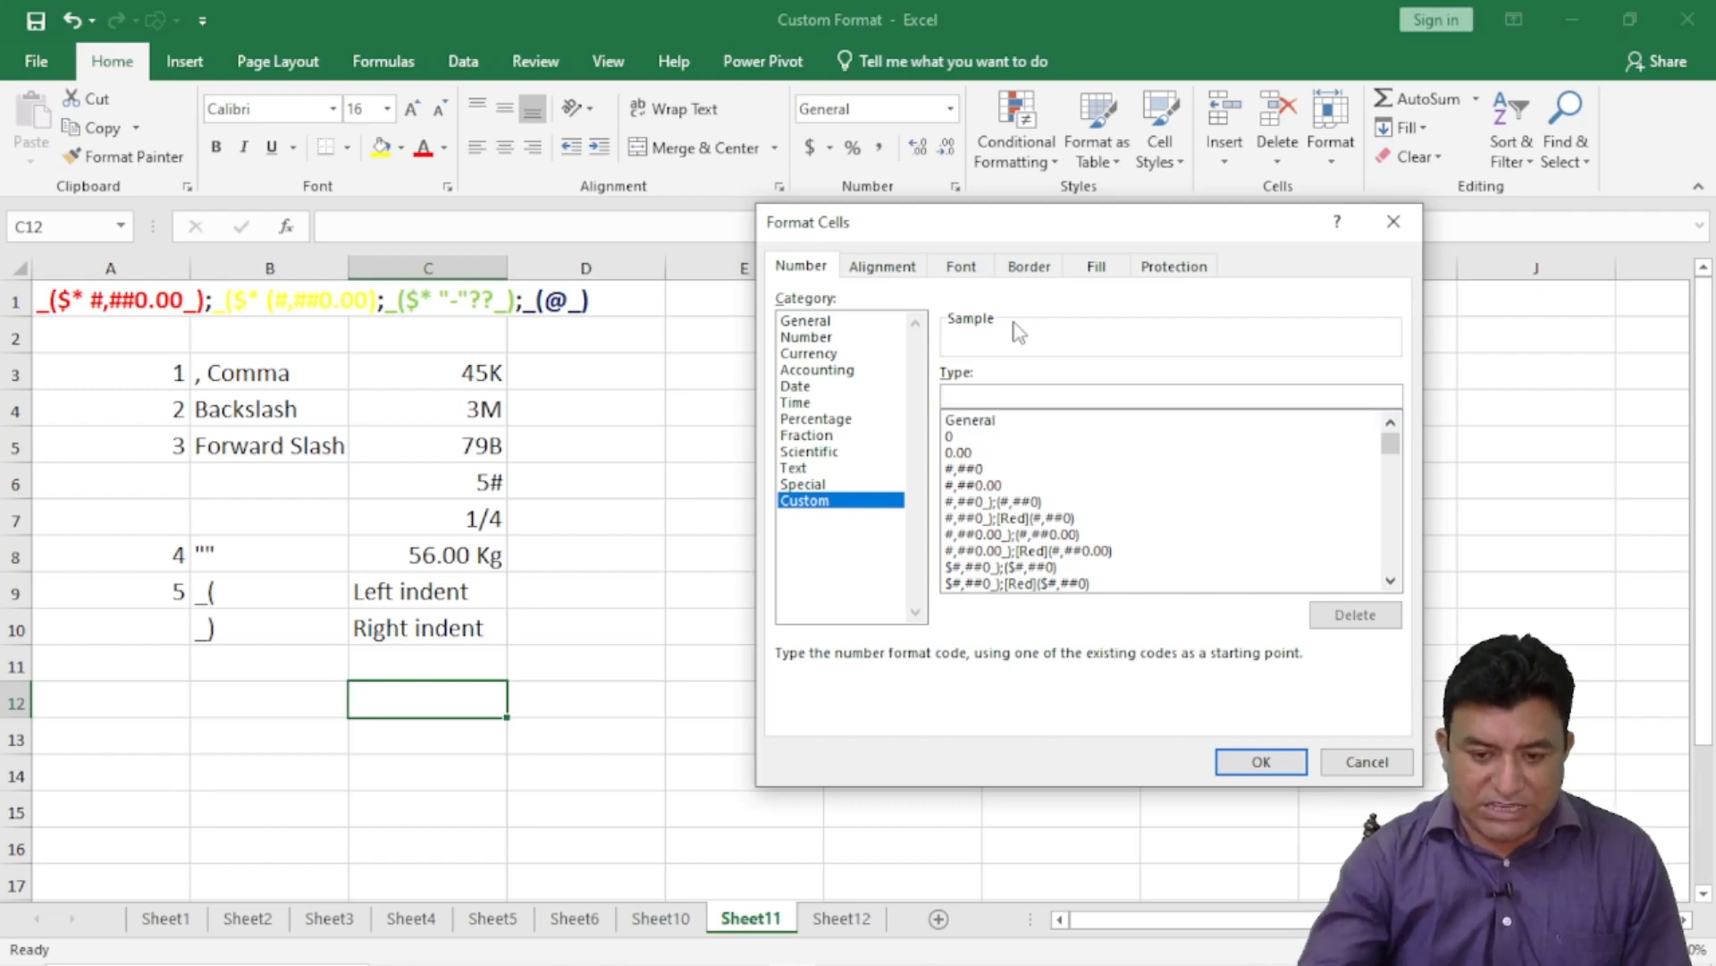
left_click_drag(1005, 219, 404, 19)
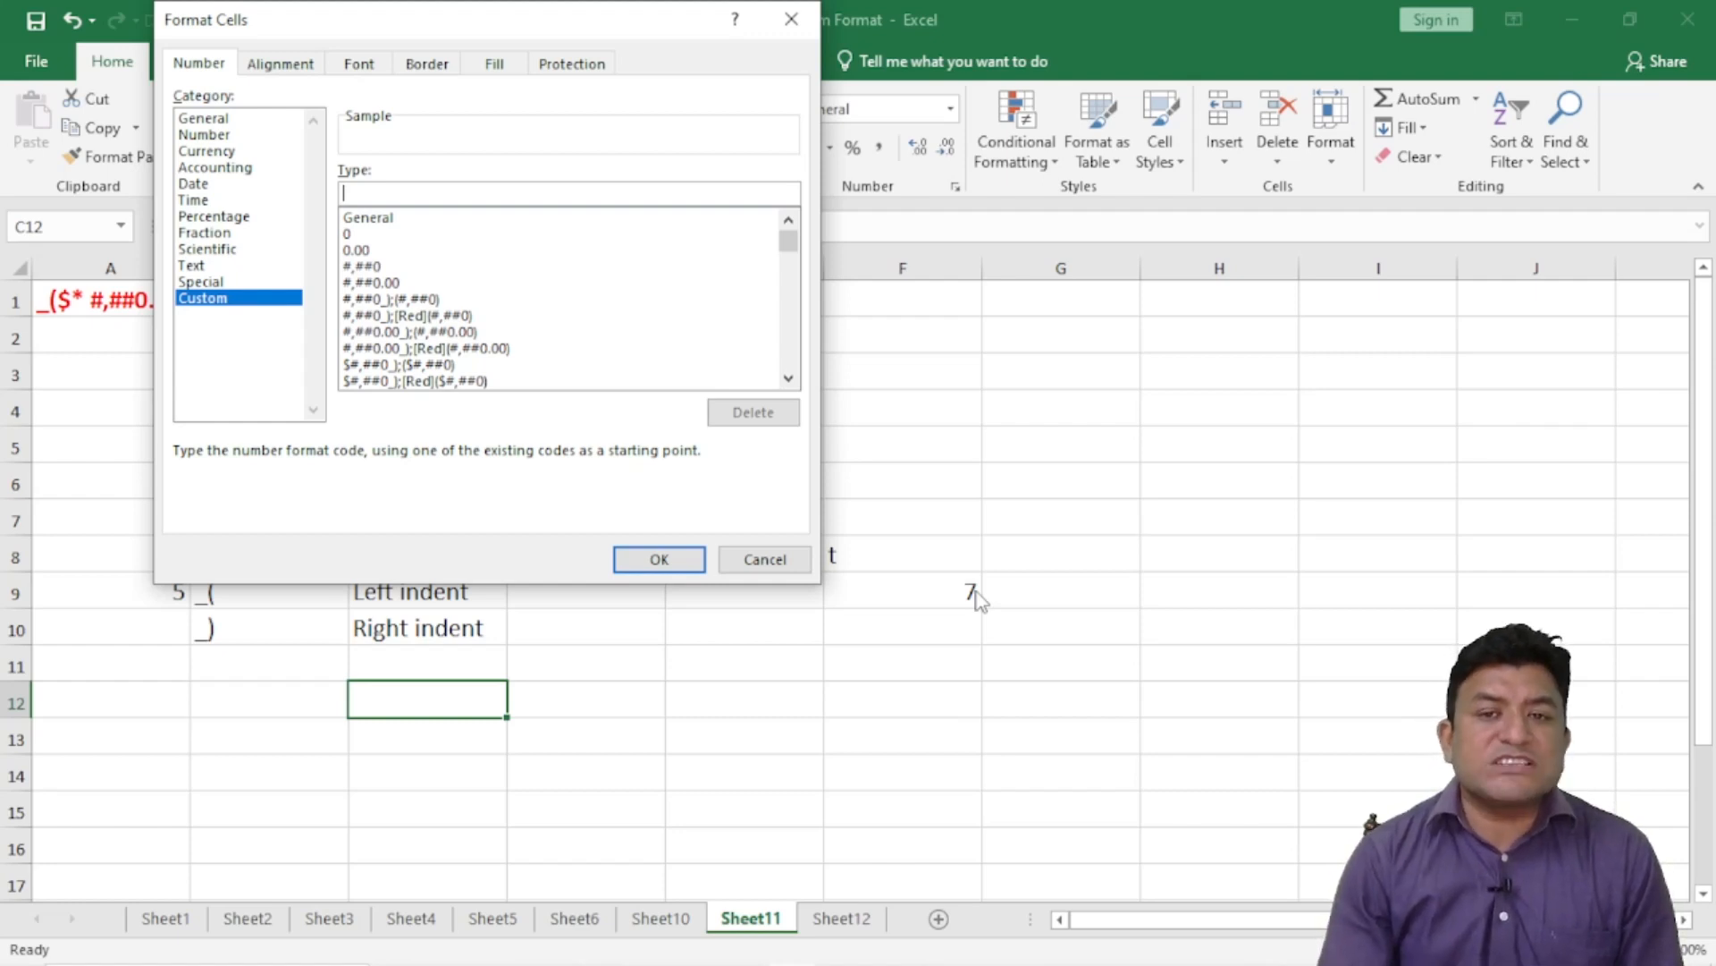
type("0.00")
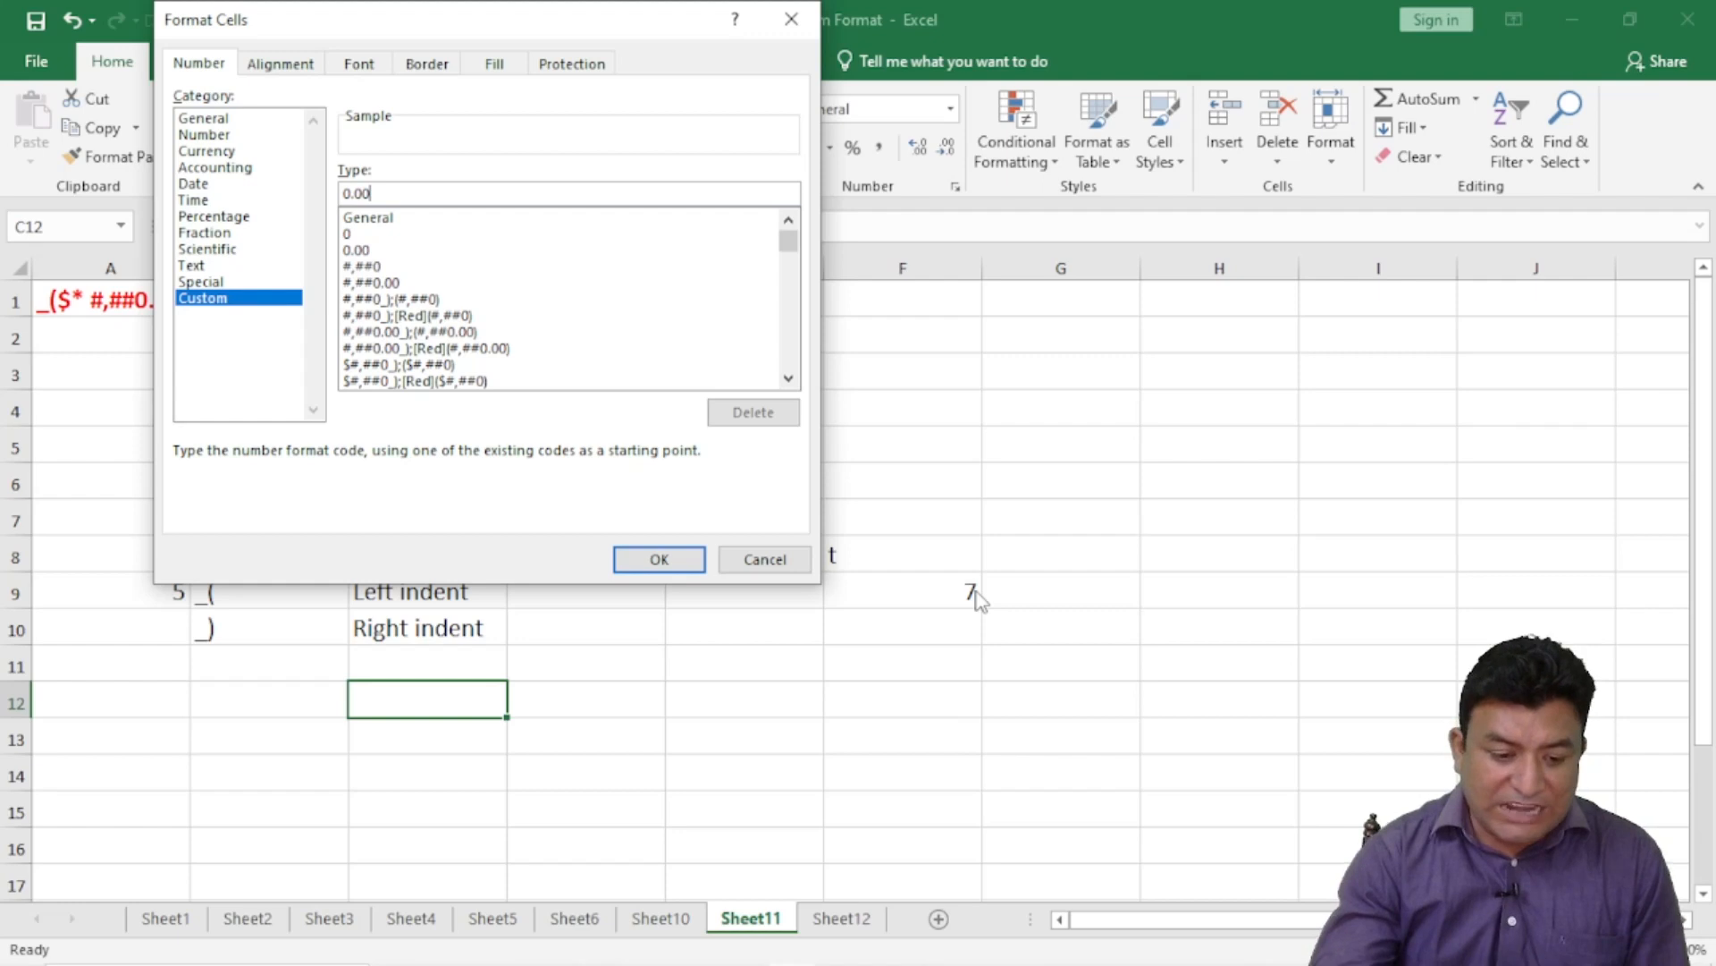
type("_);")
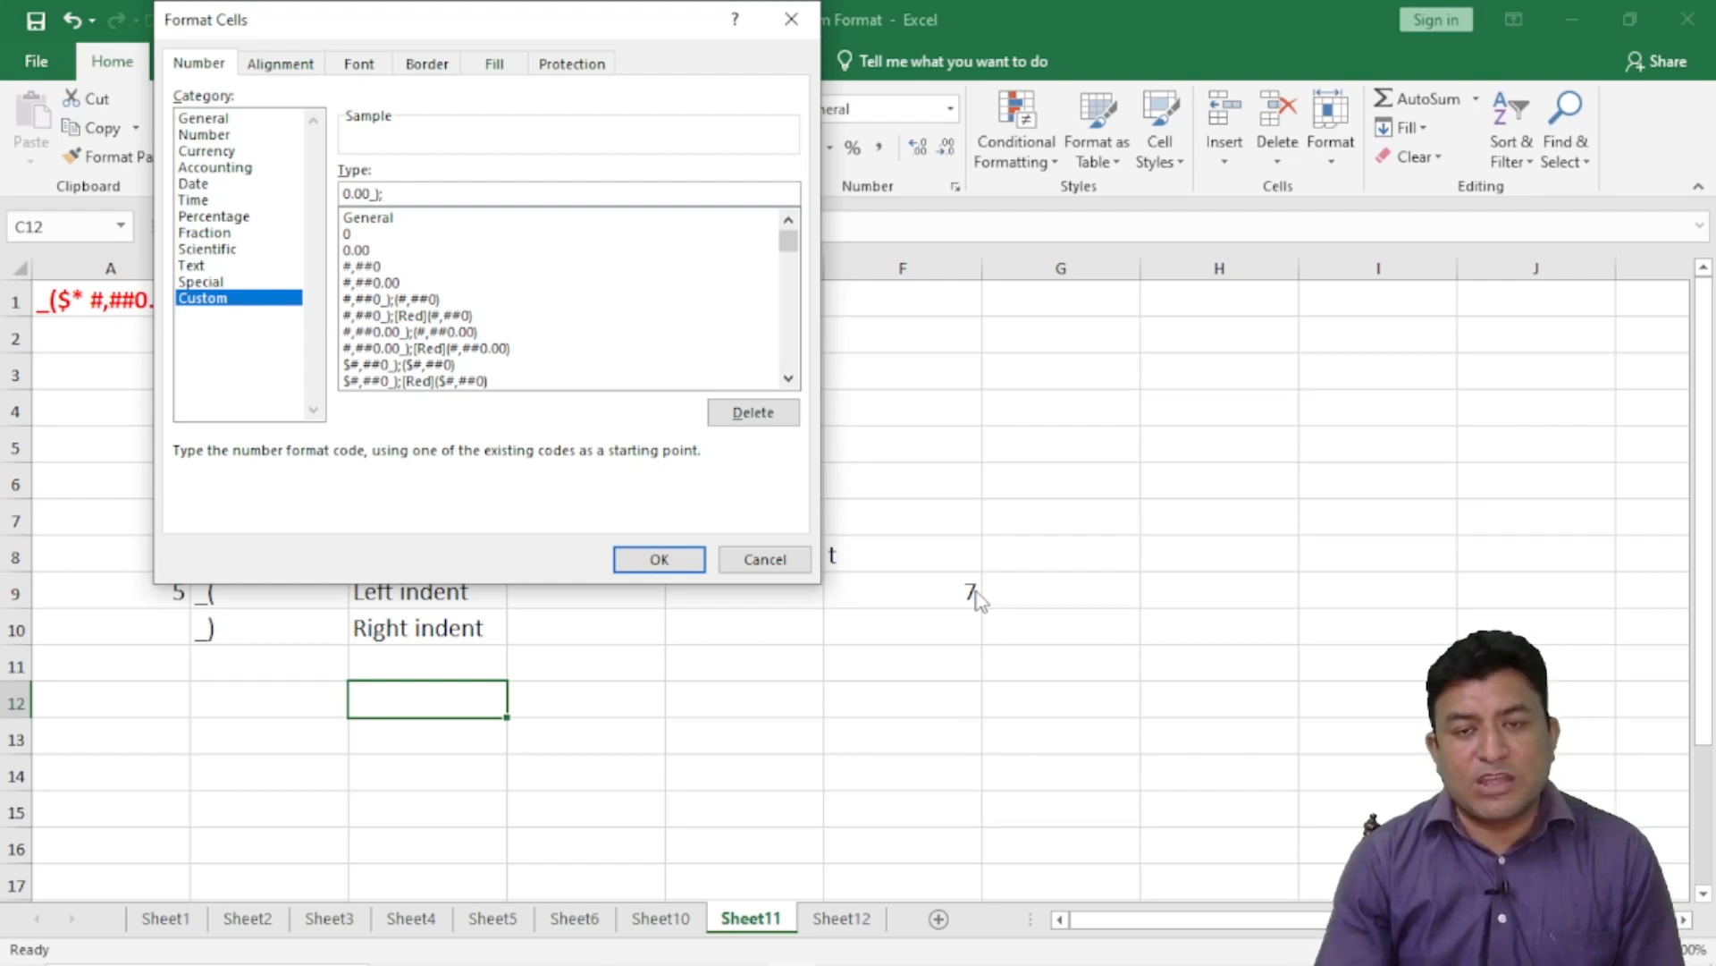
type("-")
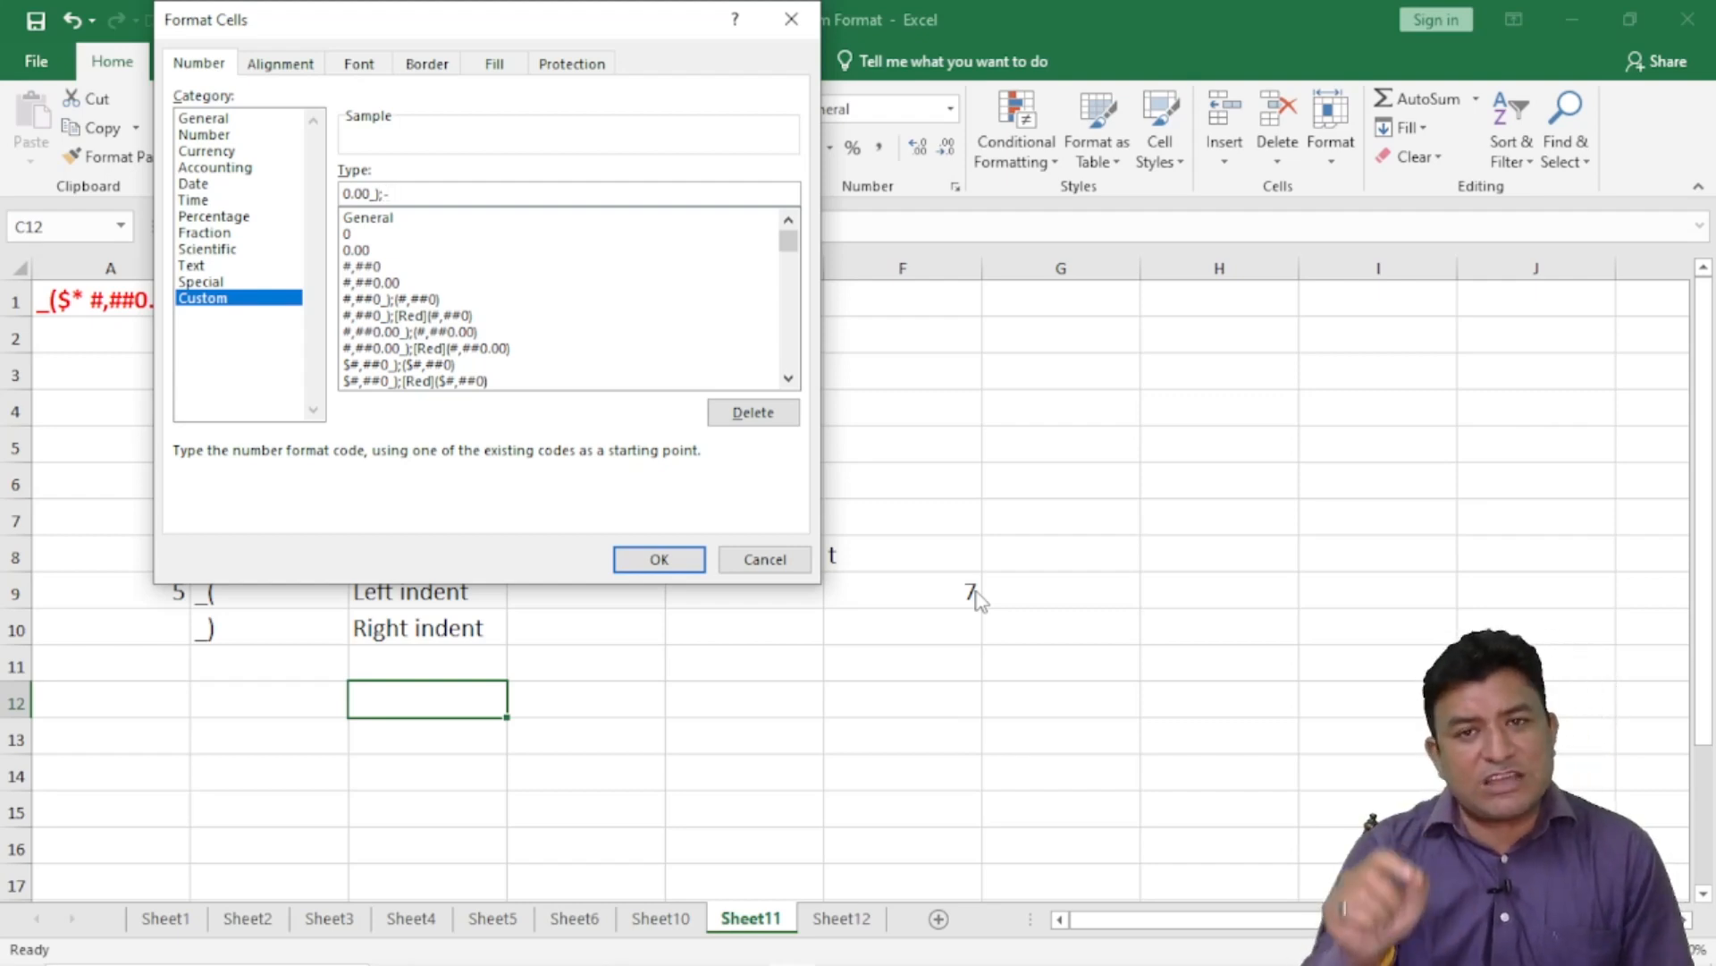
type("0.00")
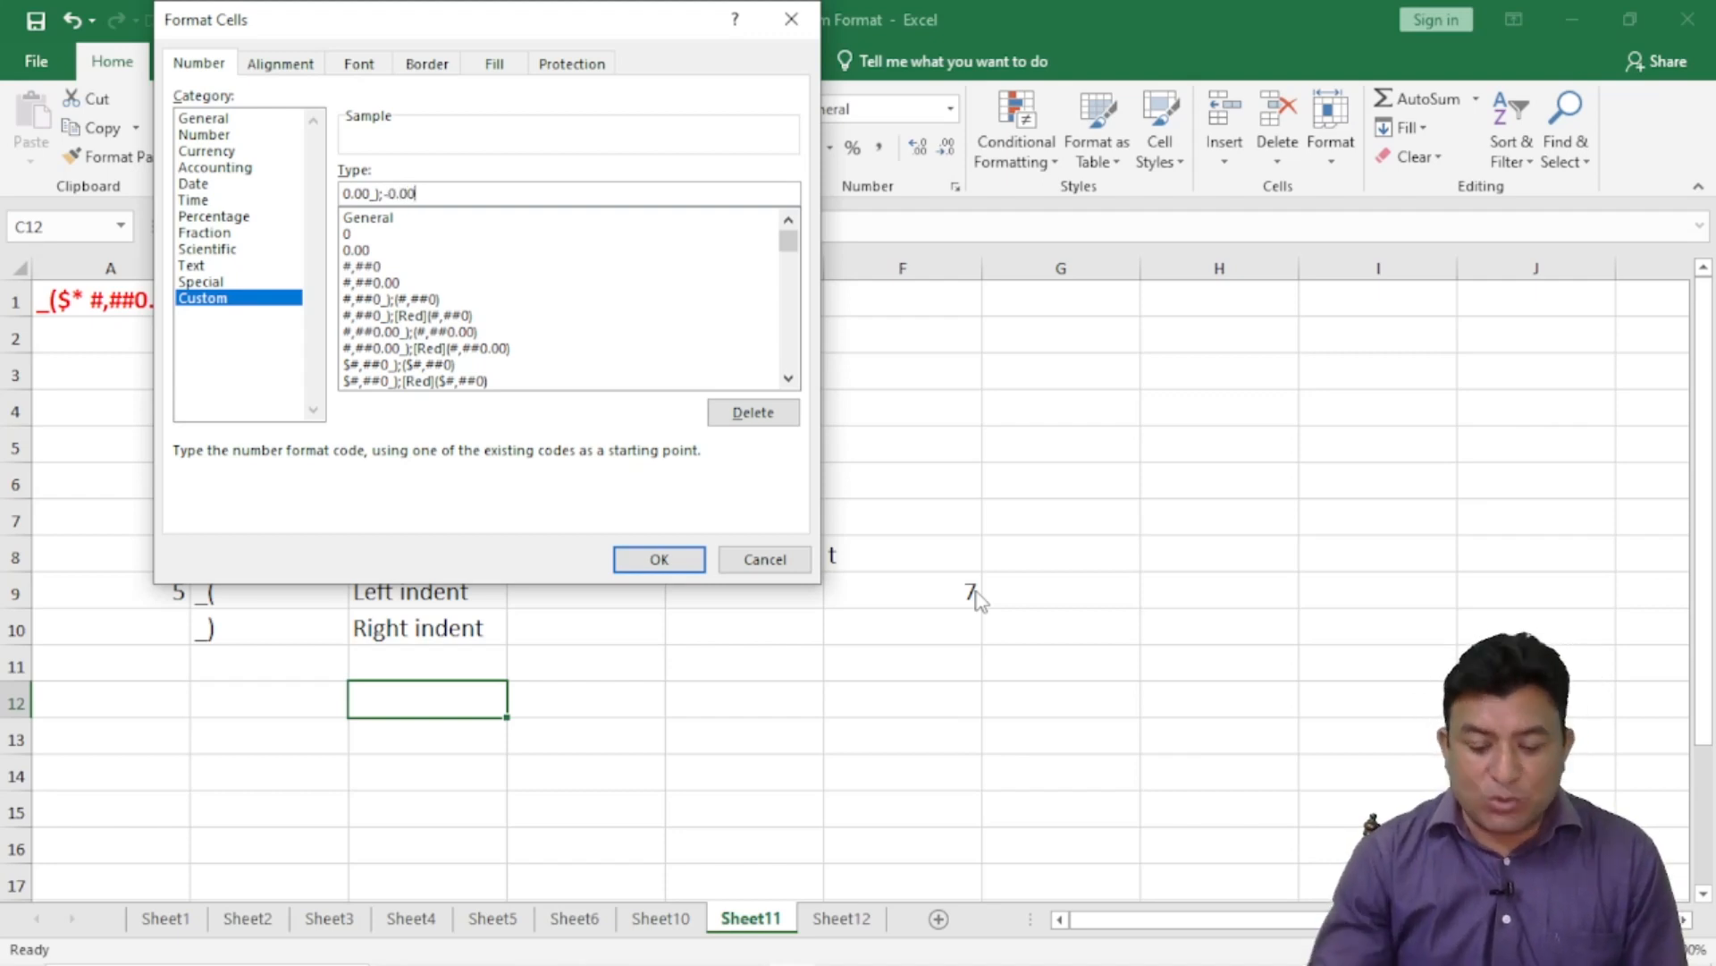
type("_)")
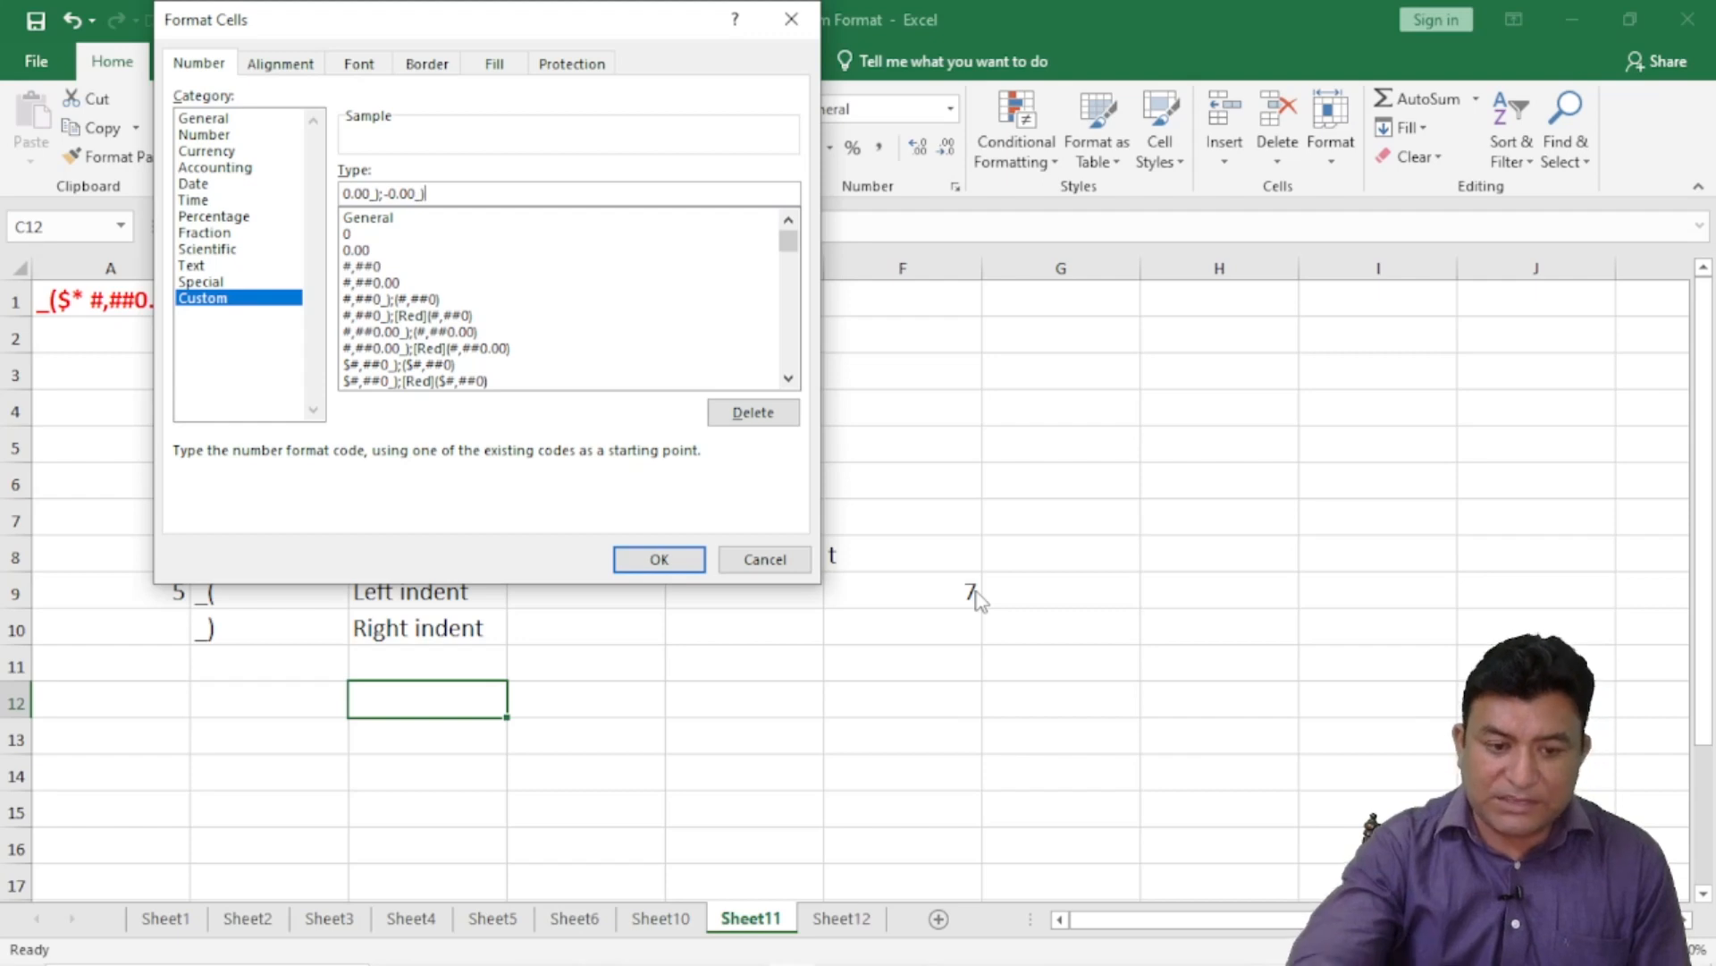
type(";")
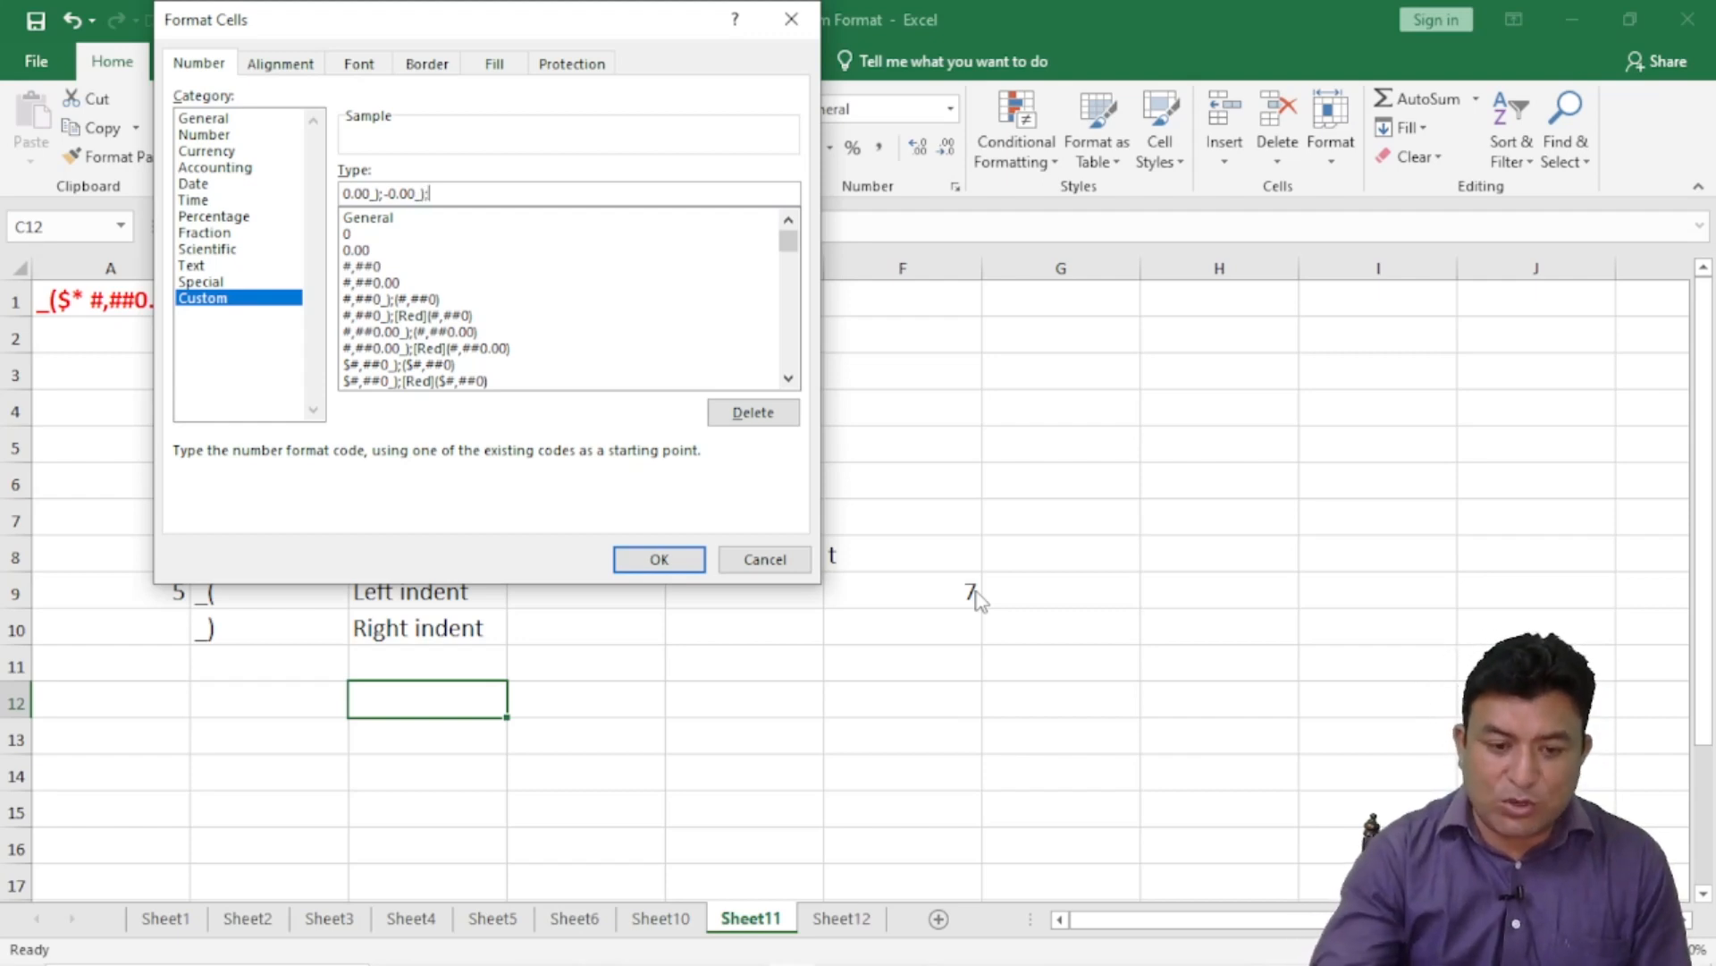
type("0.00")
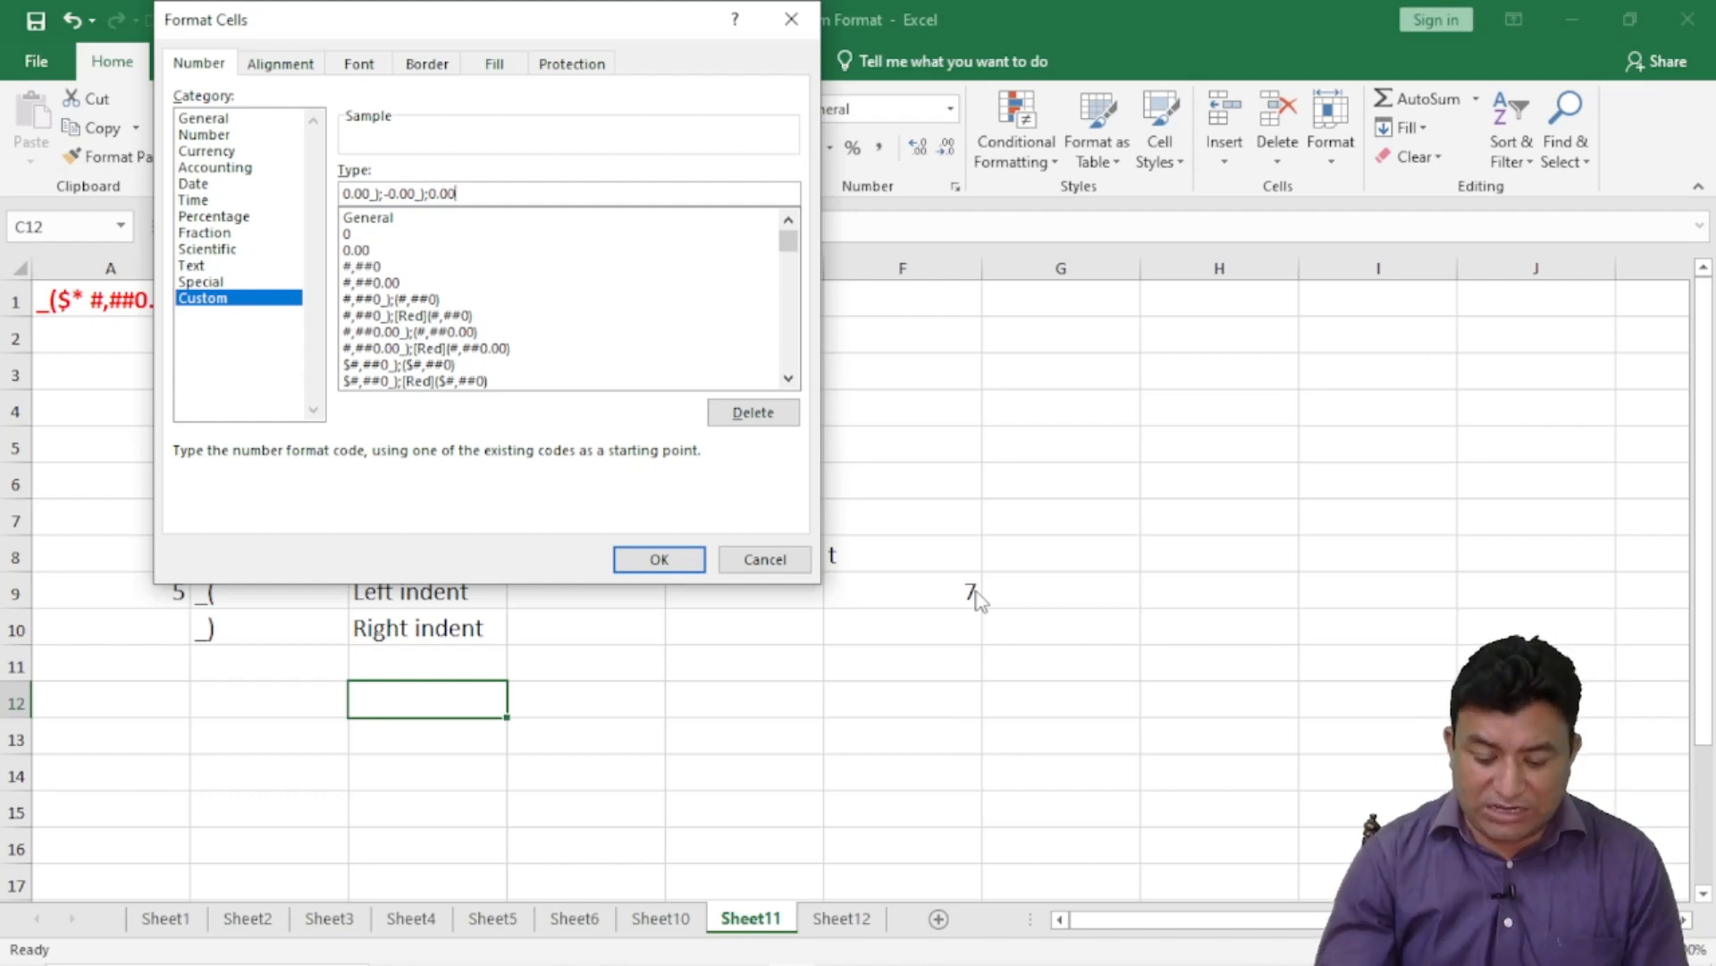
type(";")
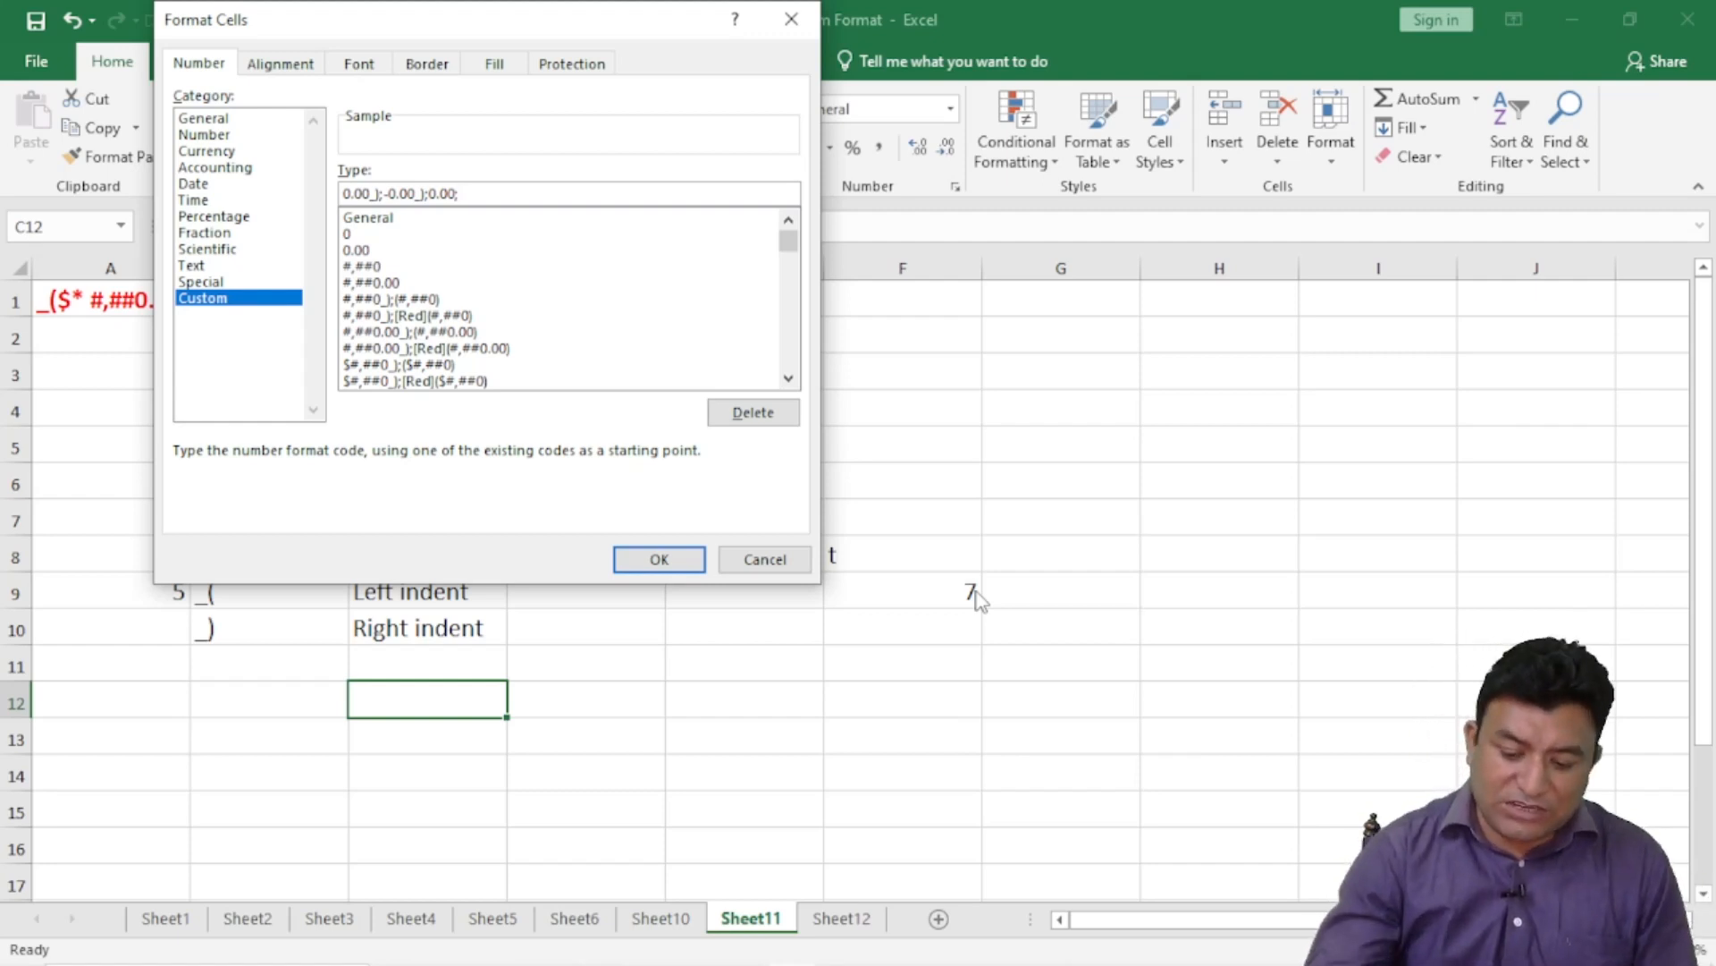
type("_")
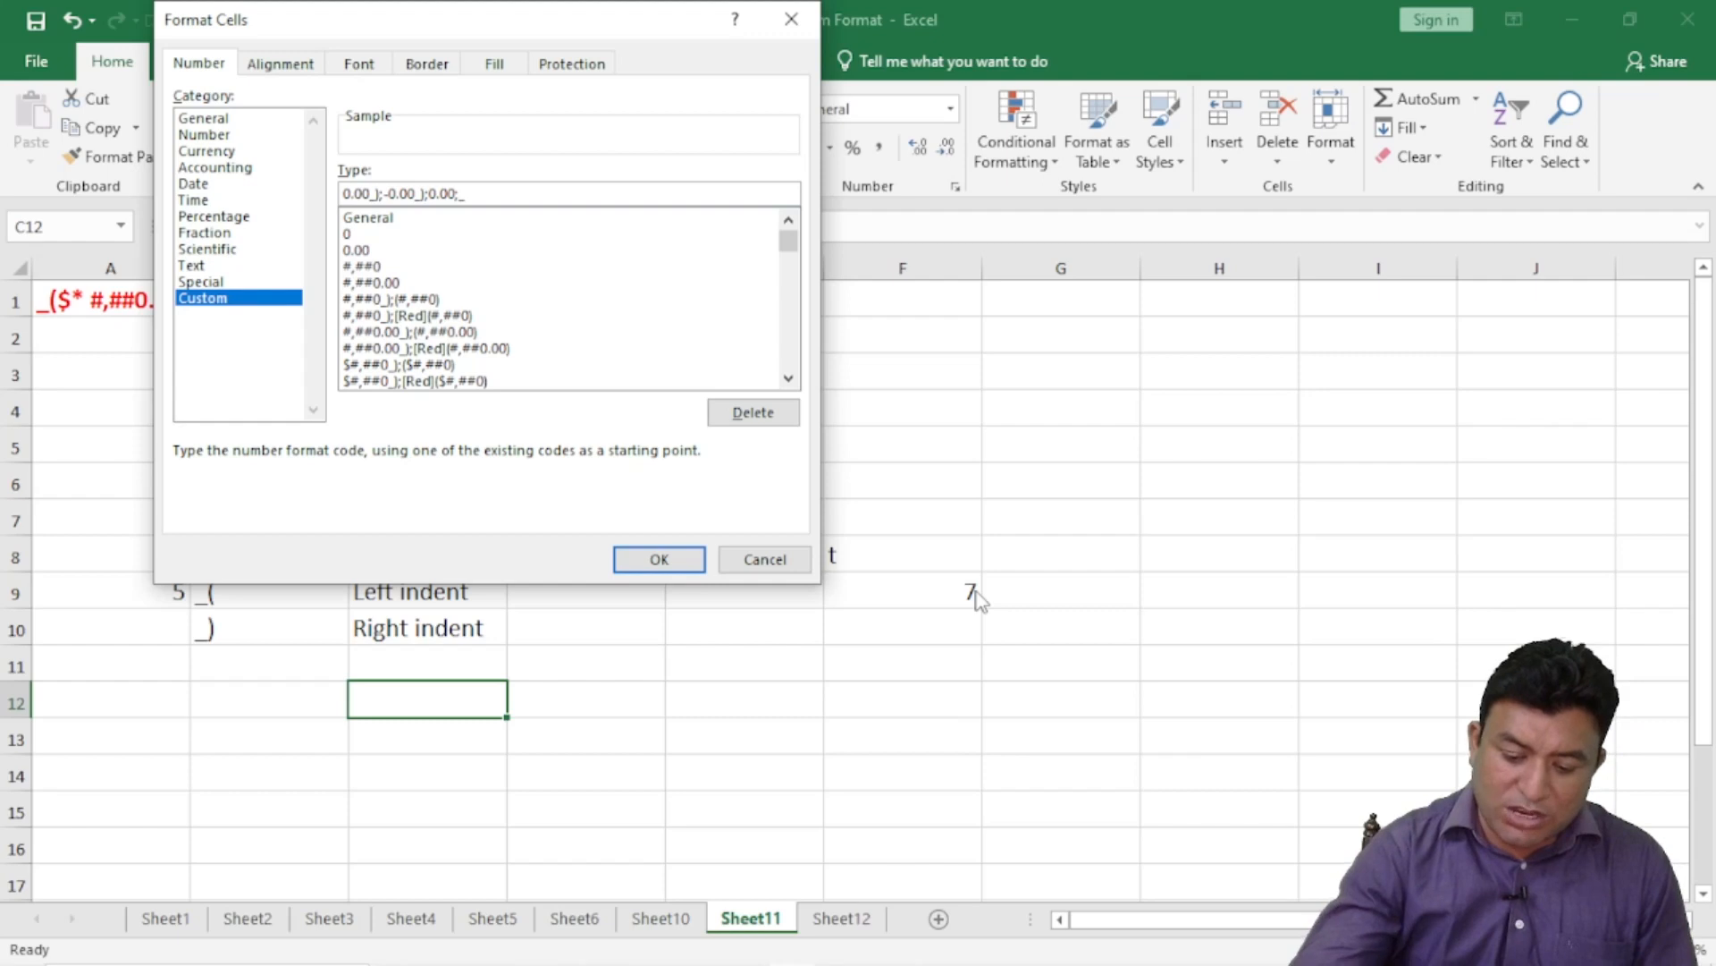
type("(")
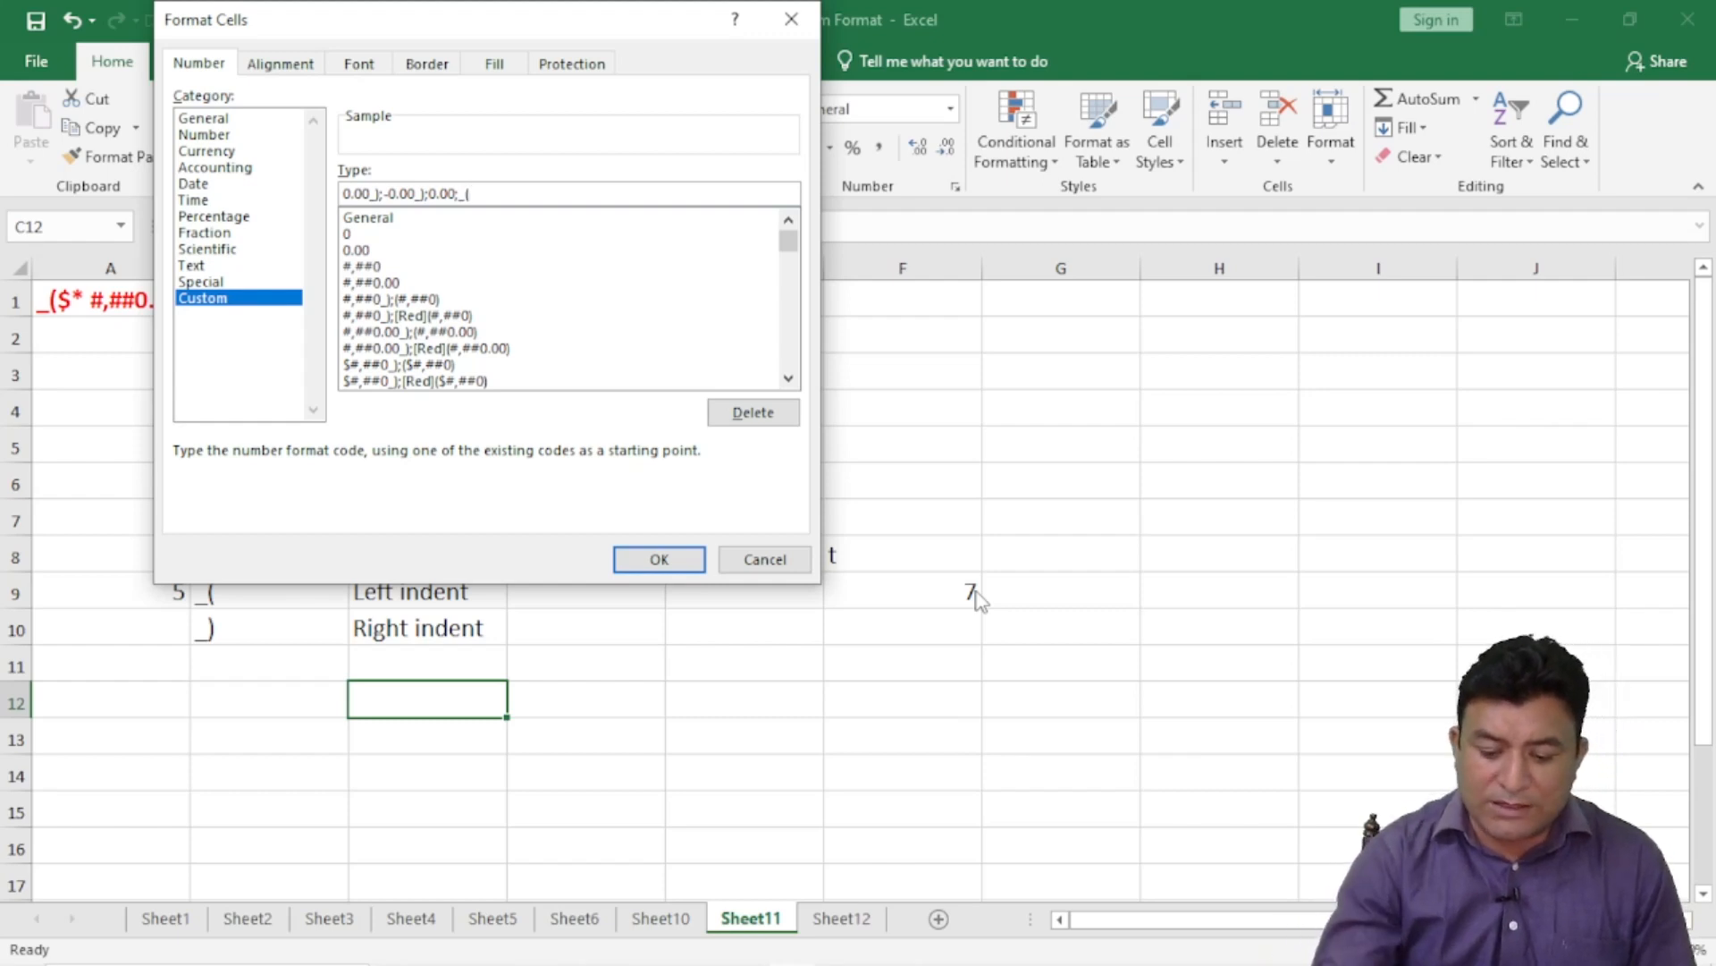
type("@")
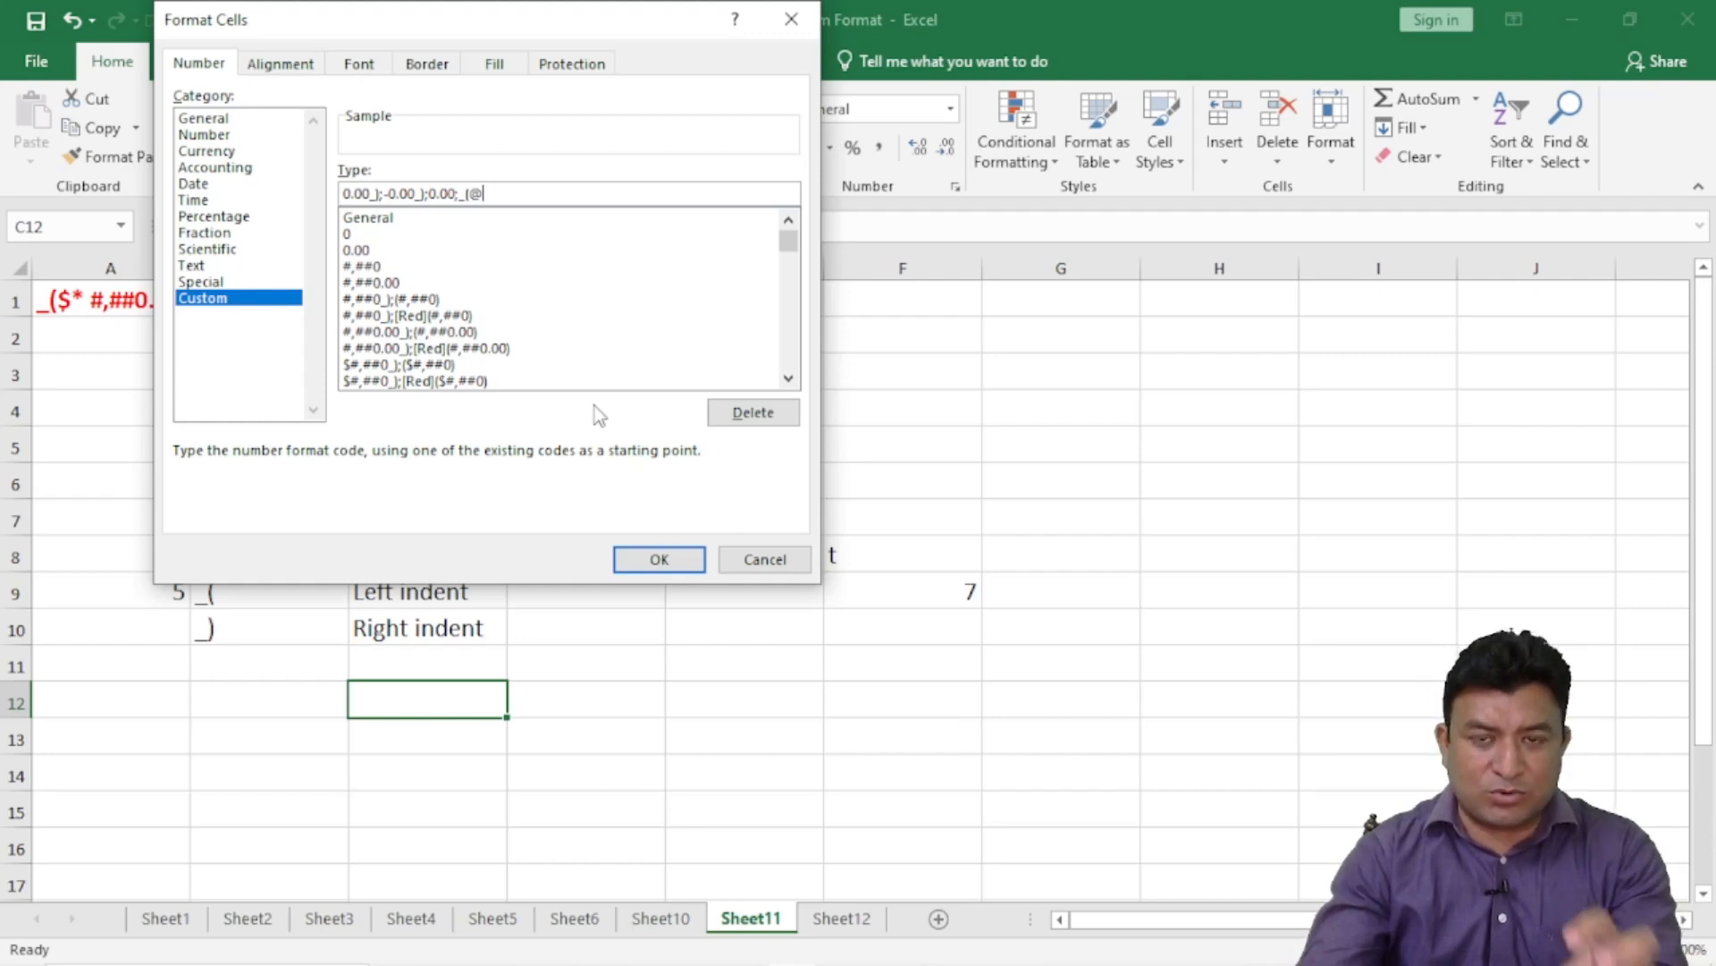
left_click(657, 559)
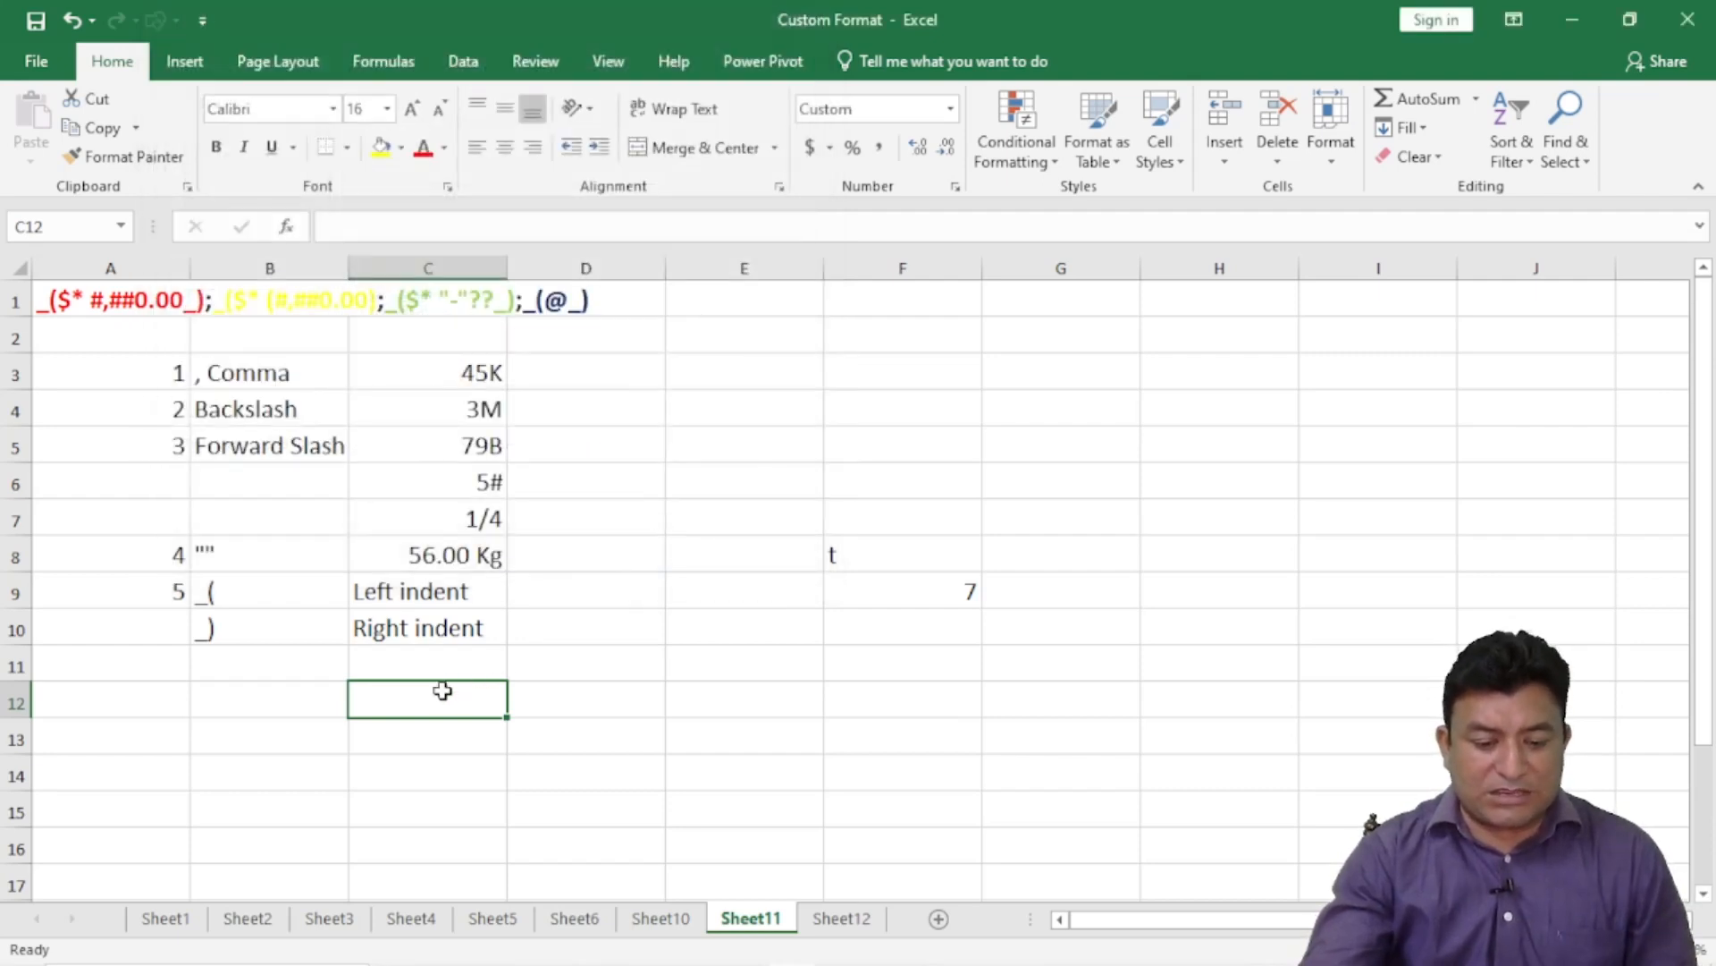
- Enter 5 in C12, which its custom format shows as 5.00
type("5")
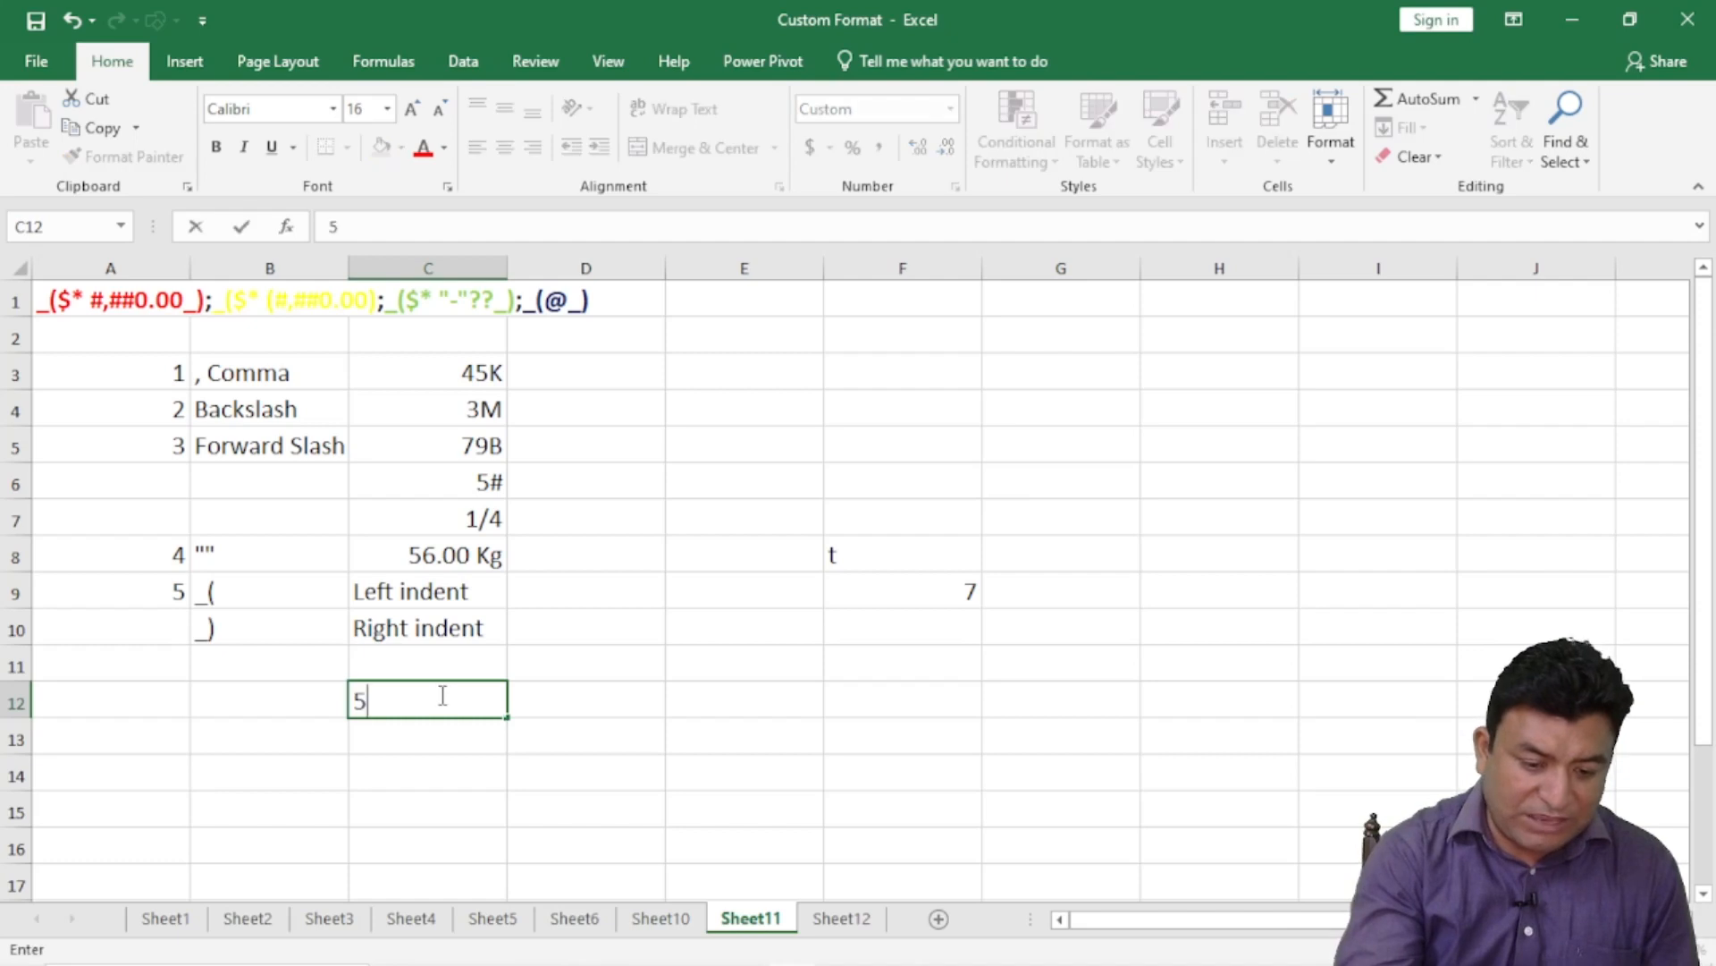
key("Return")
left_click(466, 703)
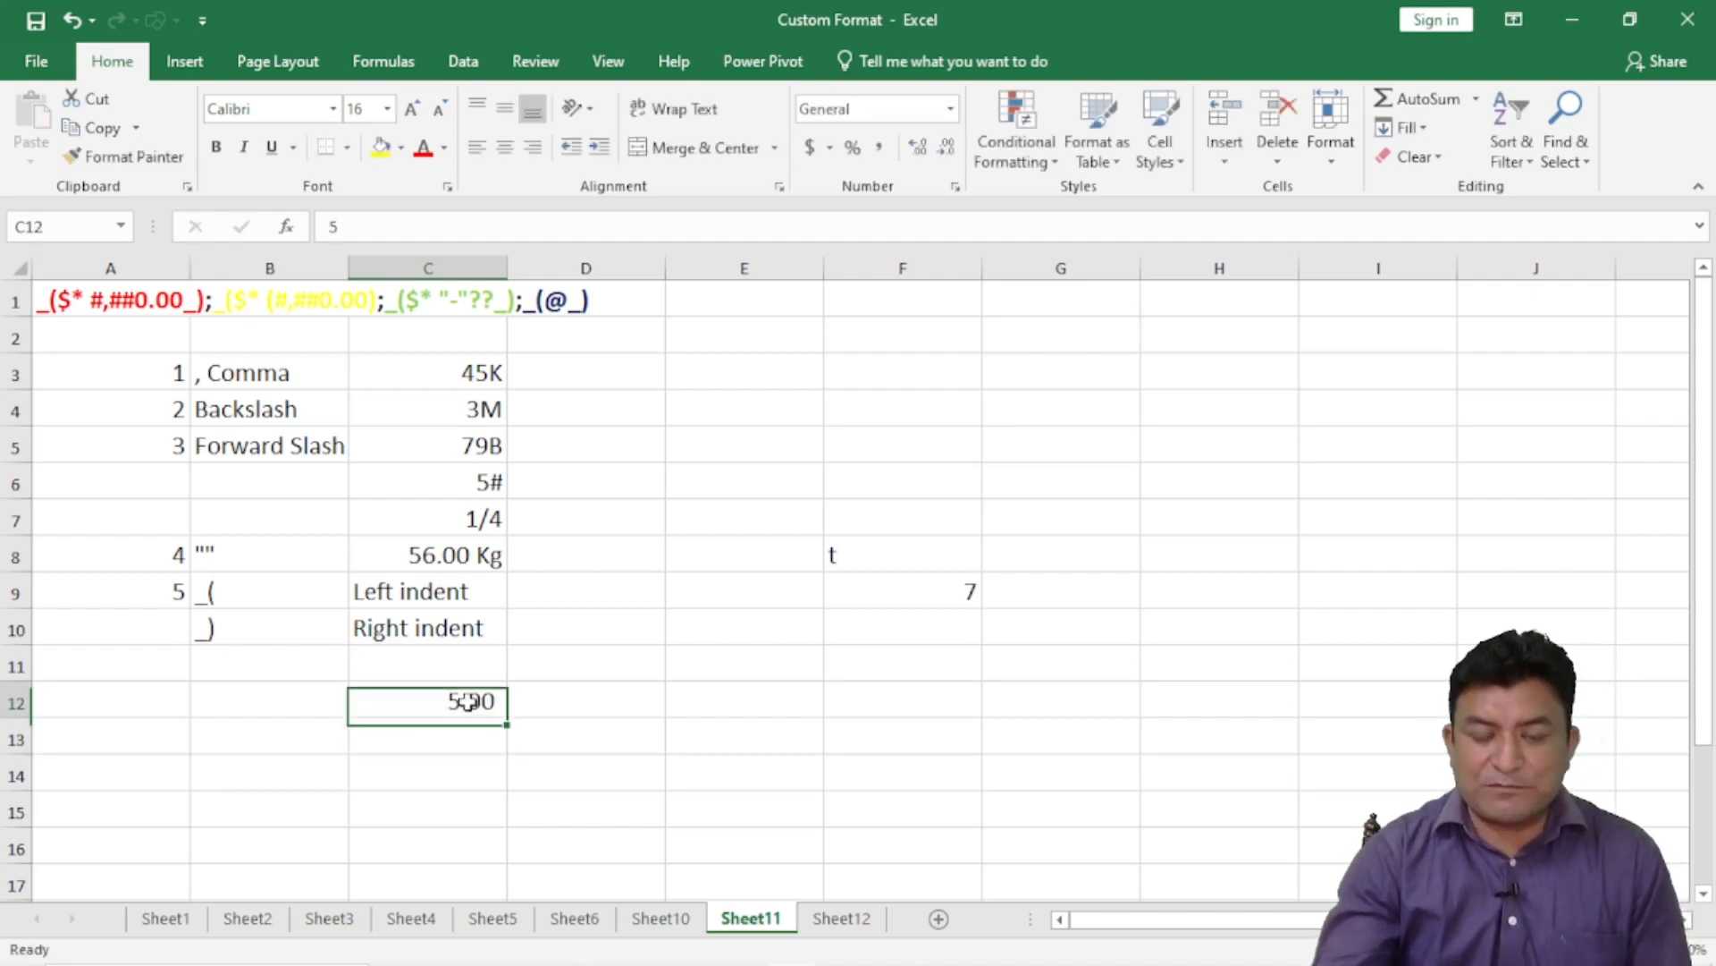
- Enter 5.00 in C13, increase it to two decimals, and compare with C12
left_click(441, 736)
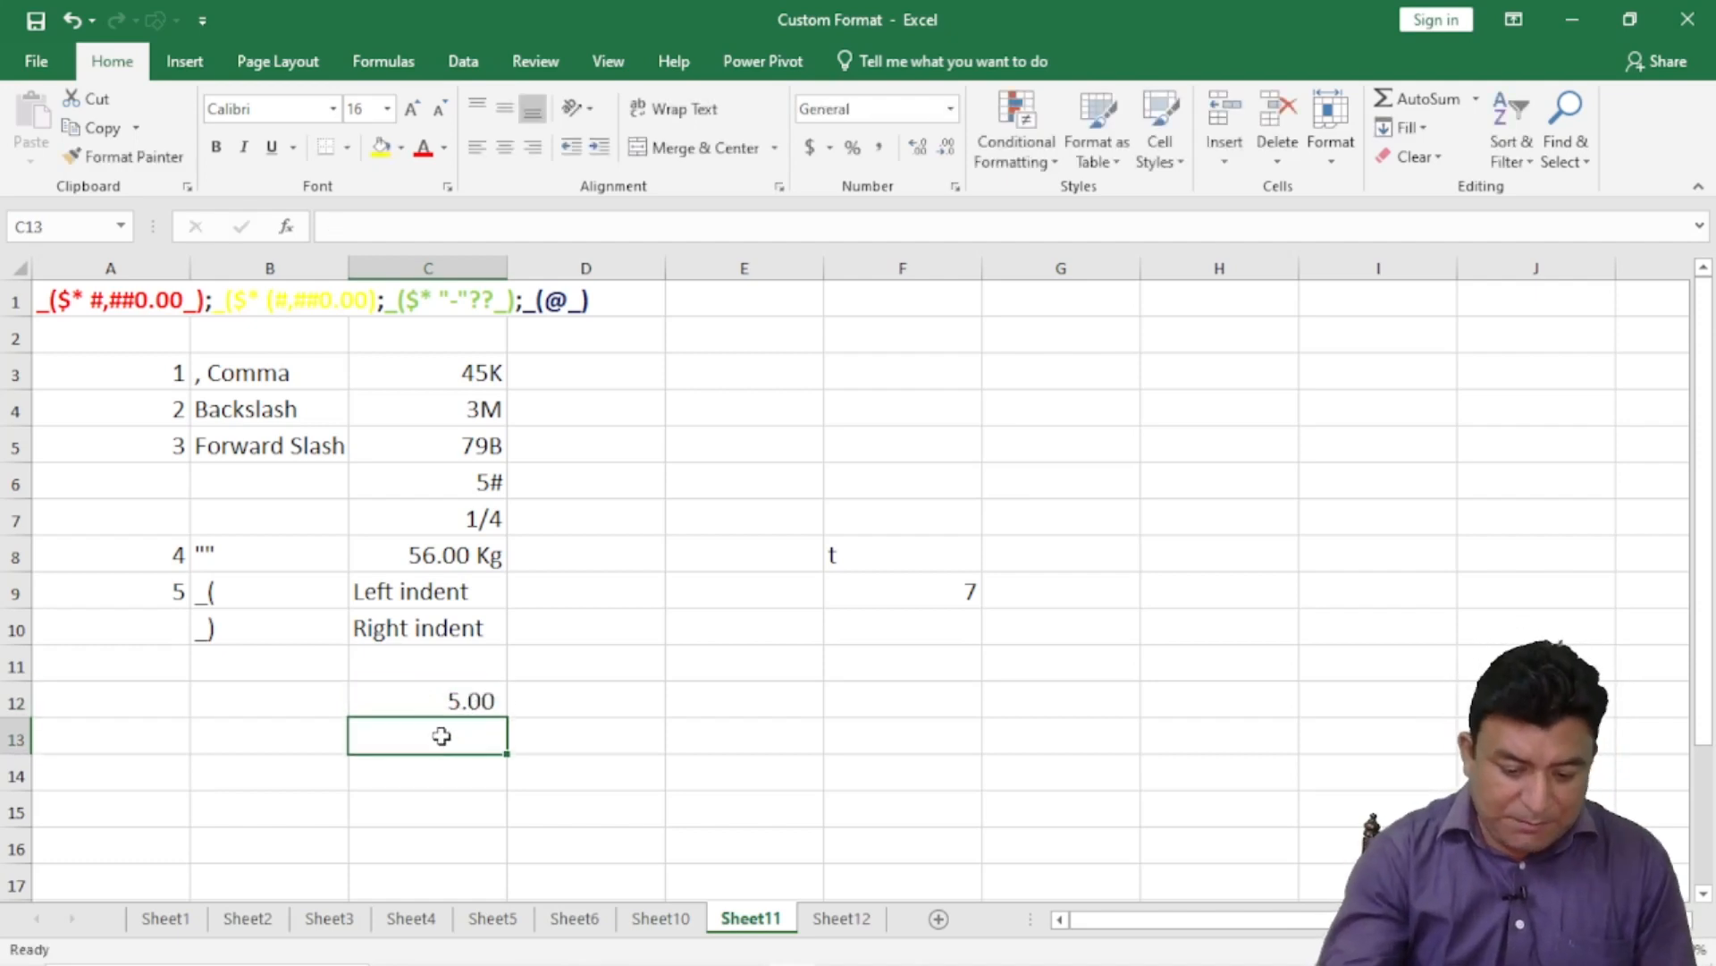
type("5")
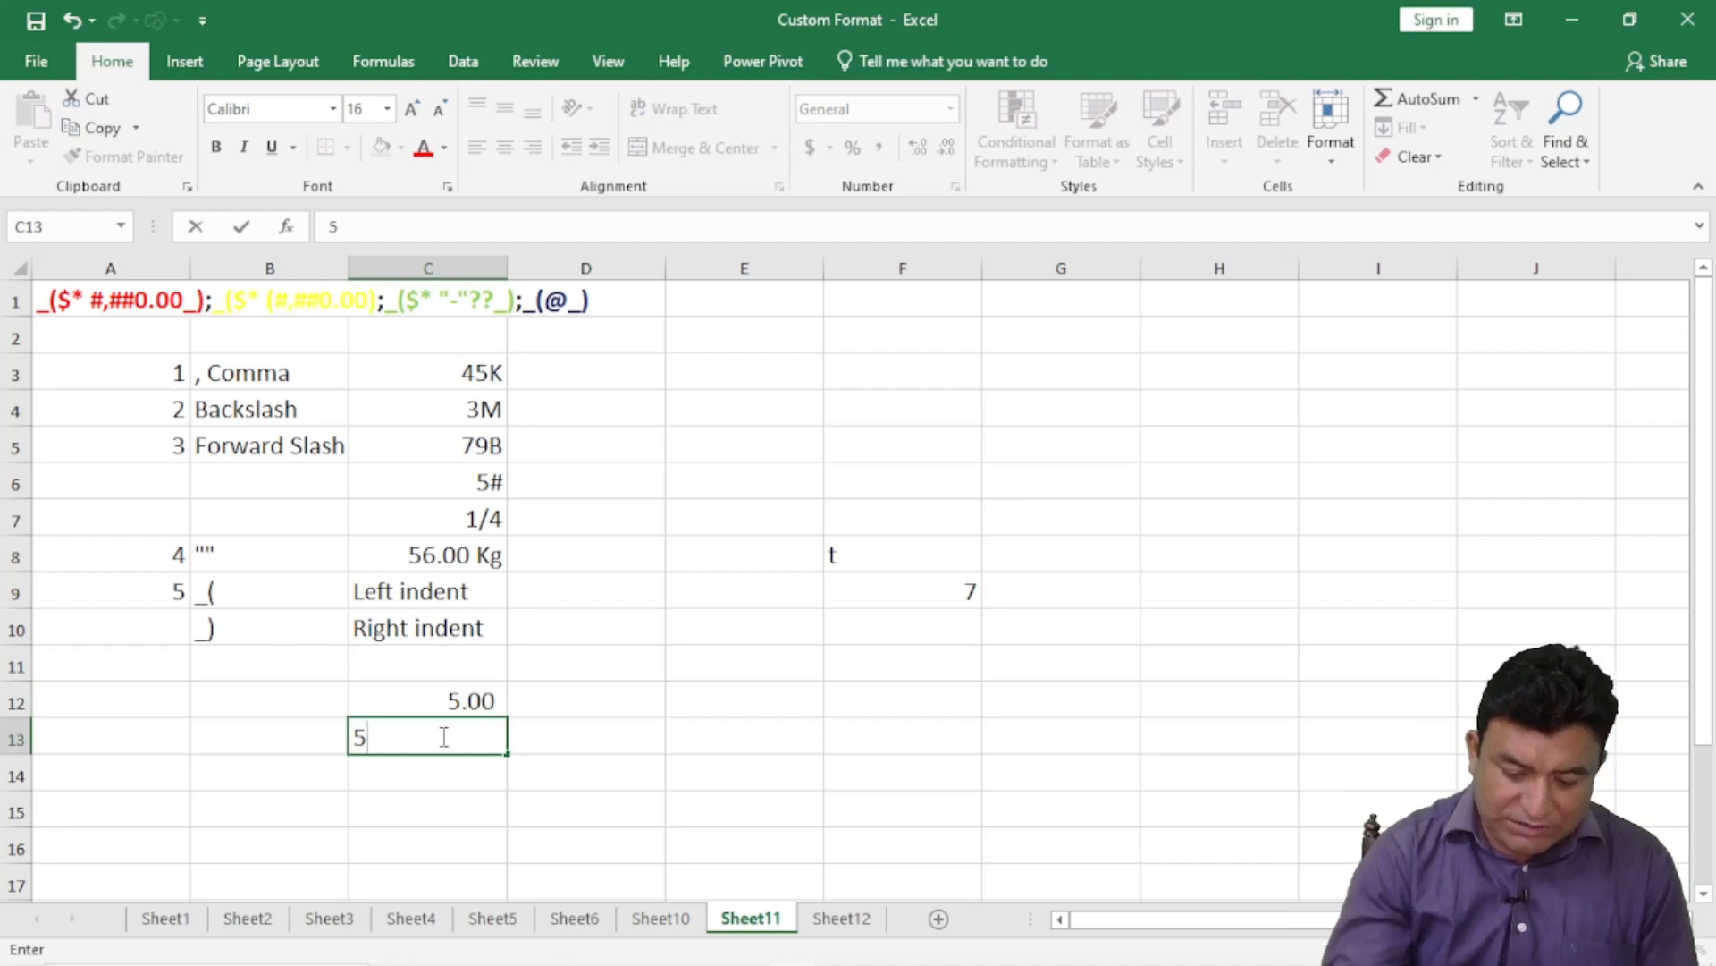
type(".00")
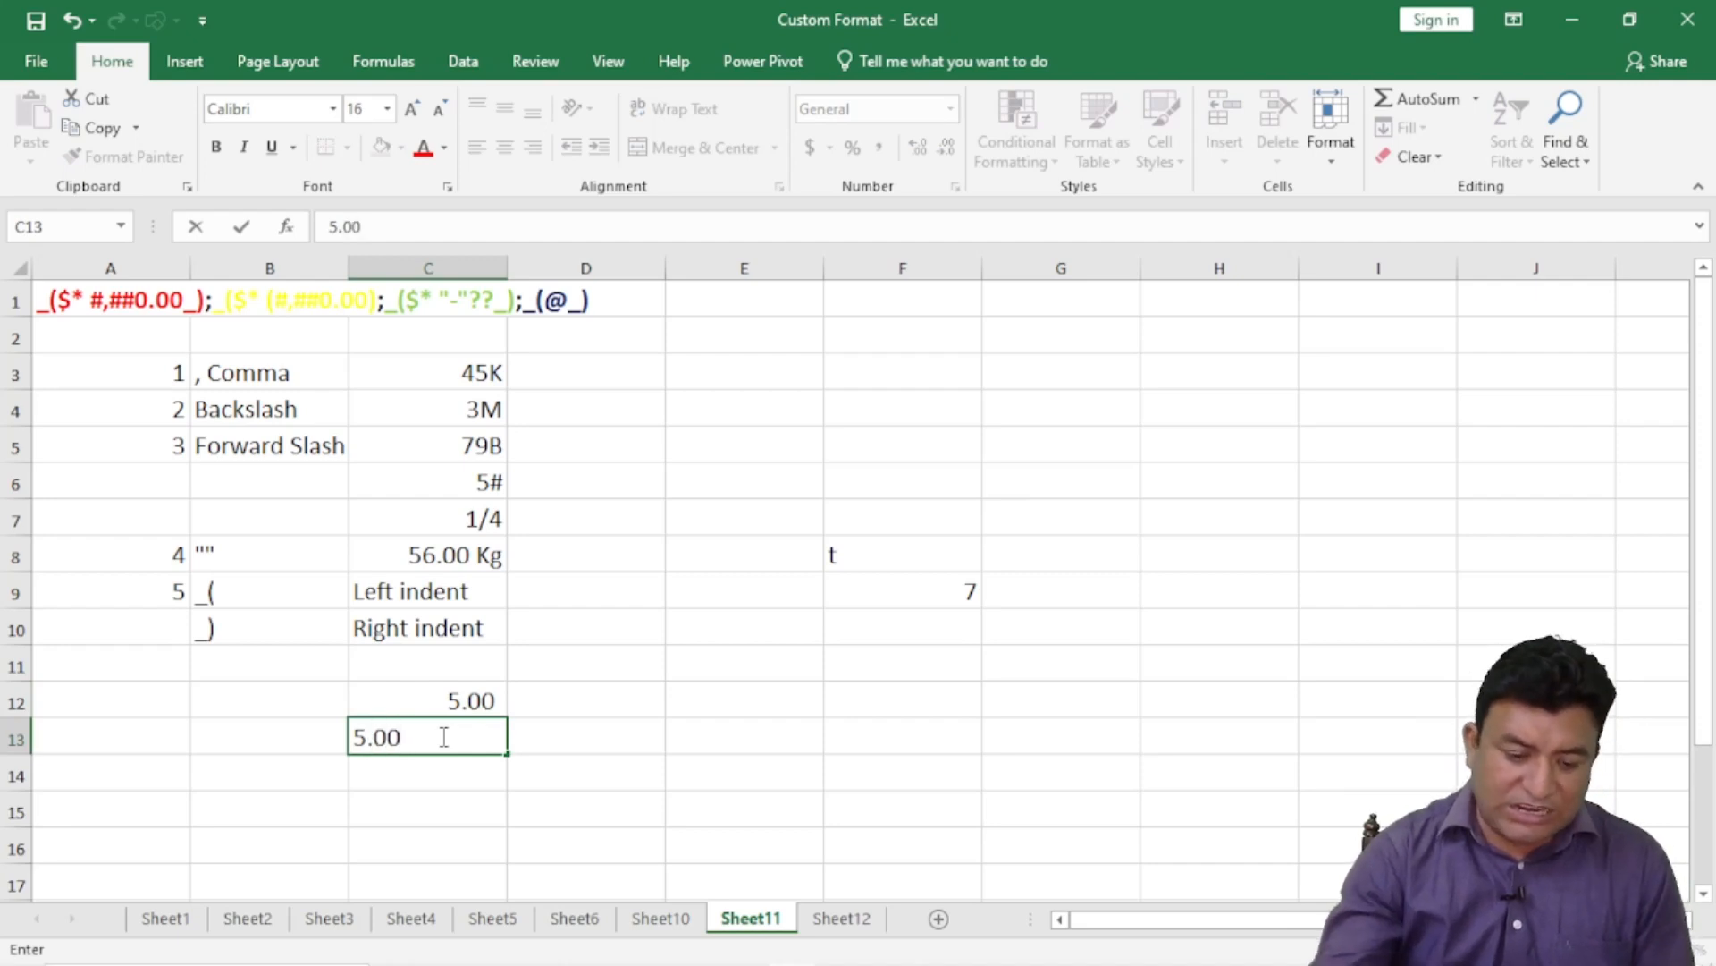
key("Return")
left_click(453, 733)
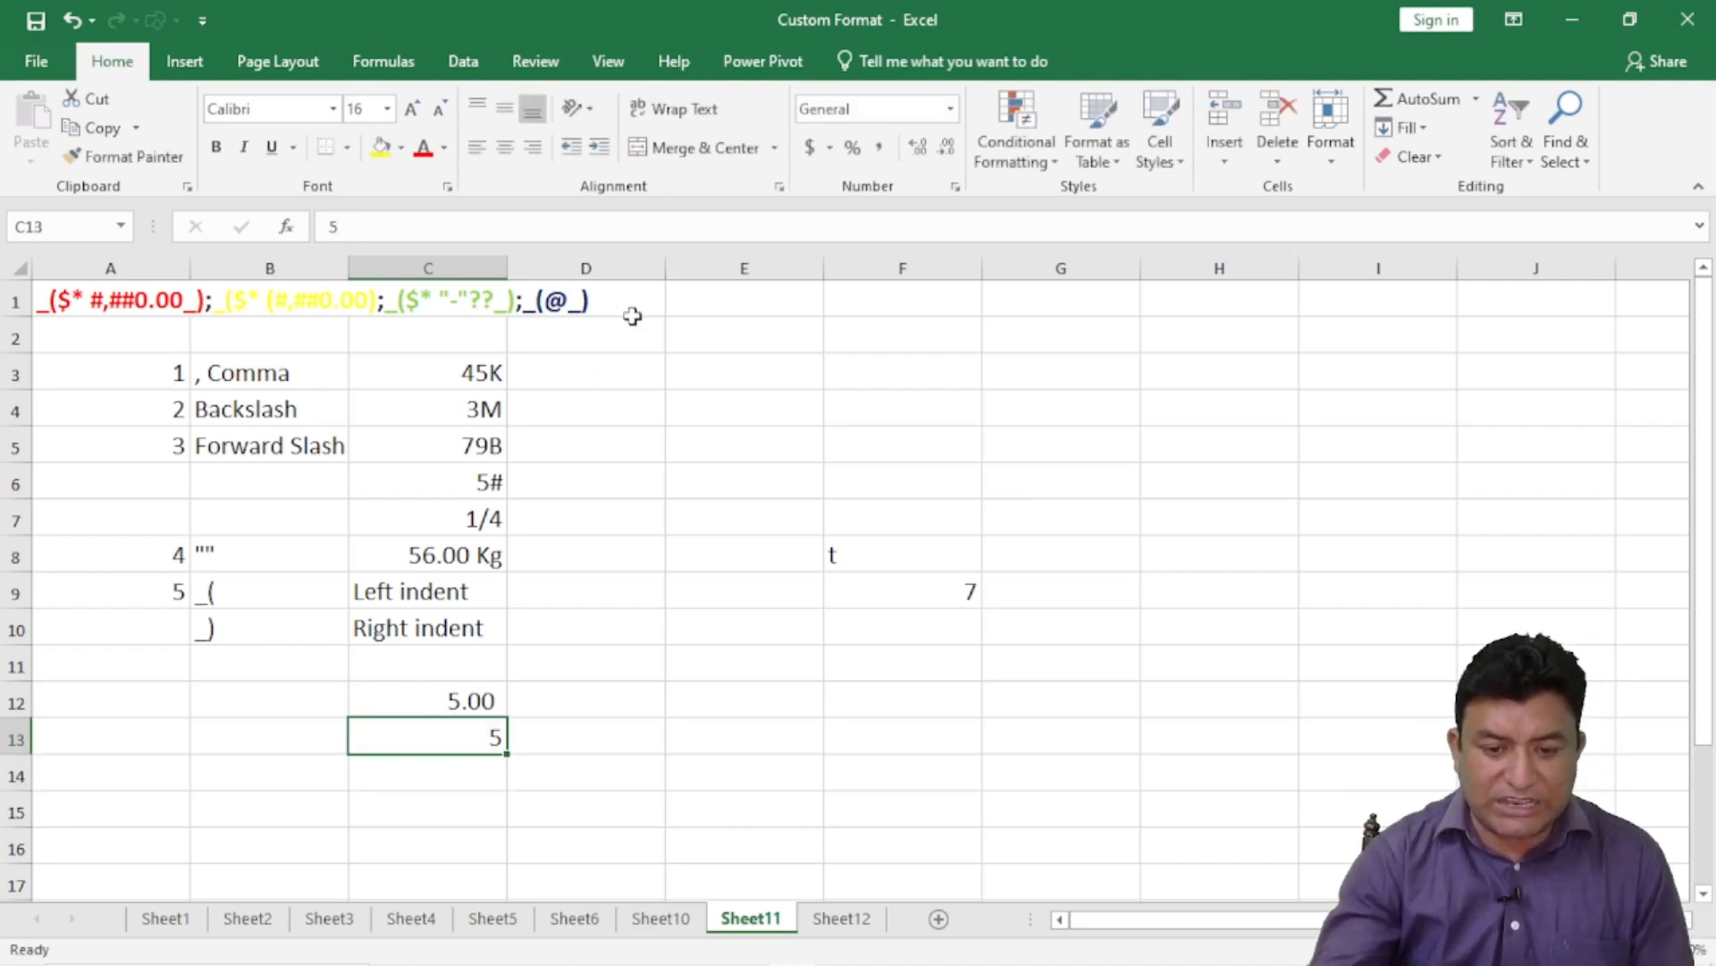
left_click(917, 154)
left_click(918, 154)
left_click(773, 662)
left_click(458, 700)
left_click(460, 736)
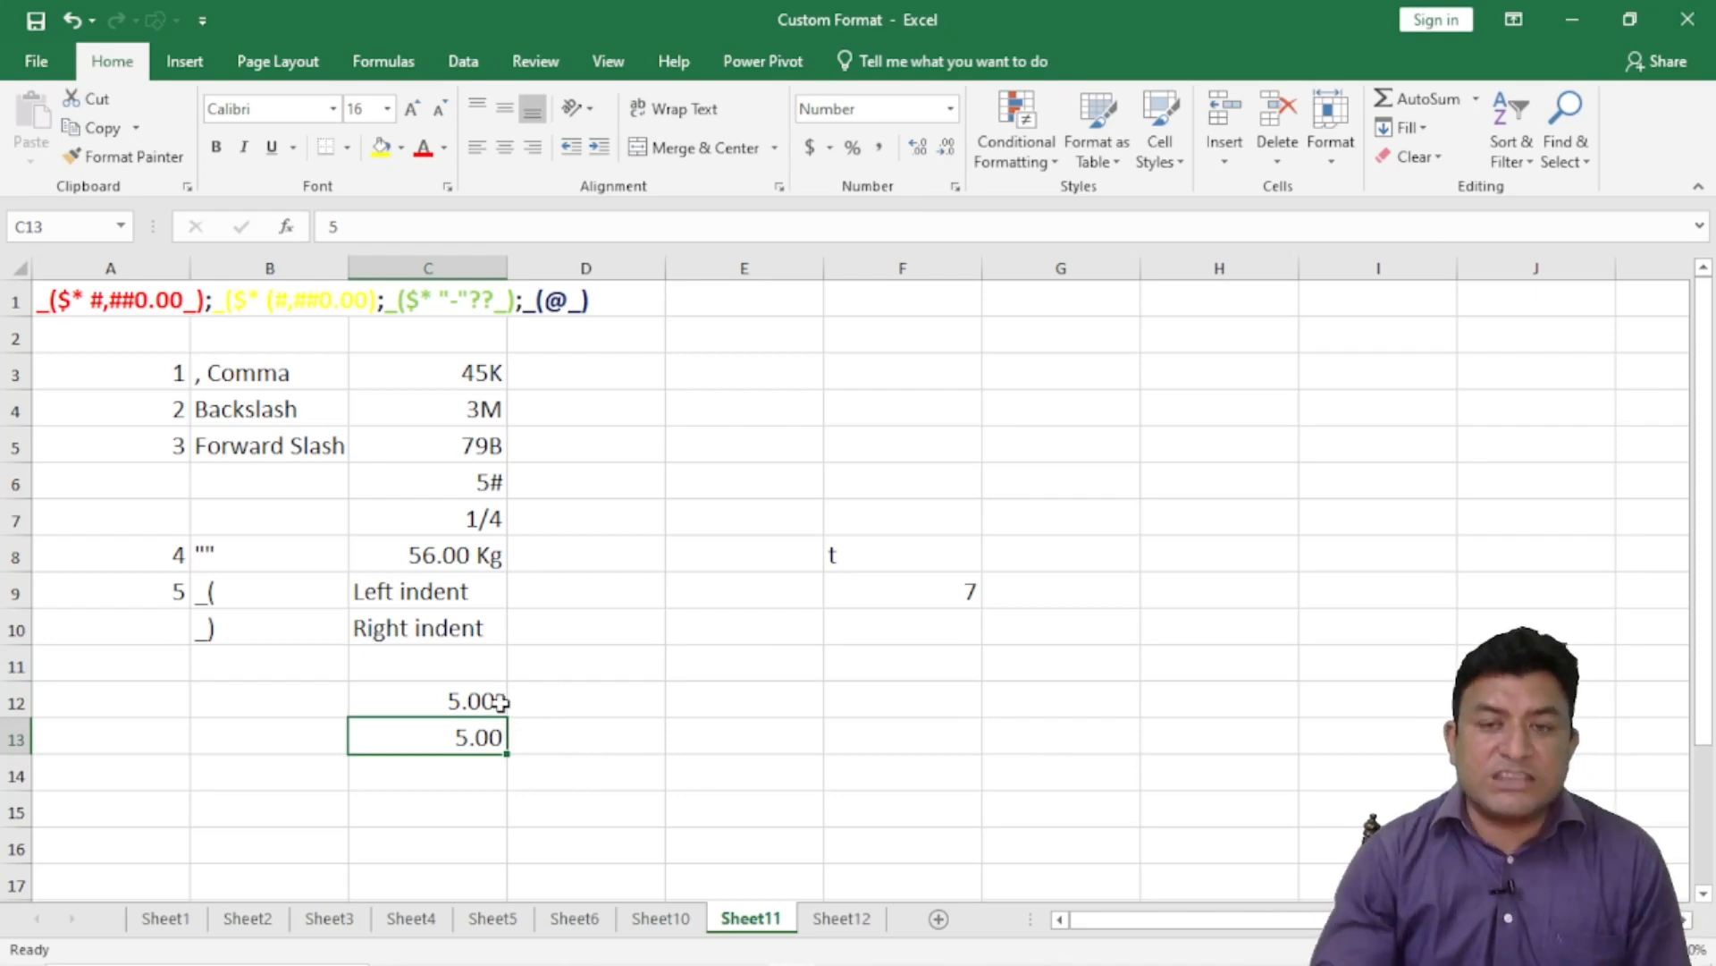
left_click(472, 701)
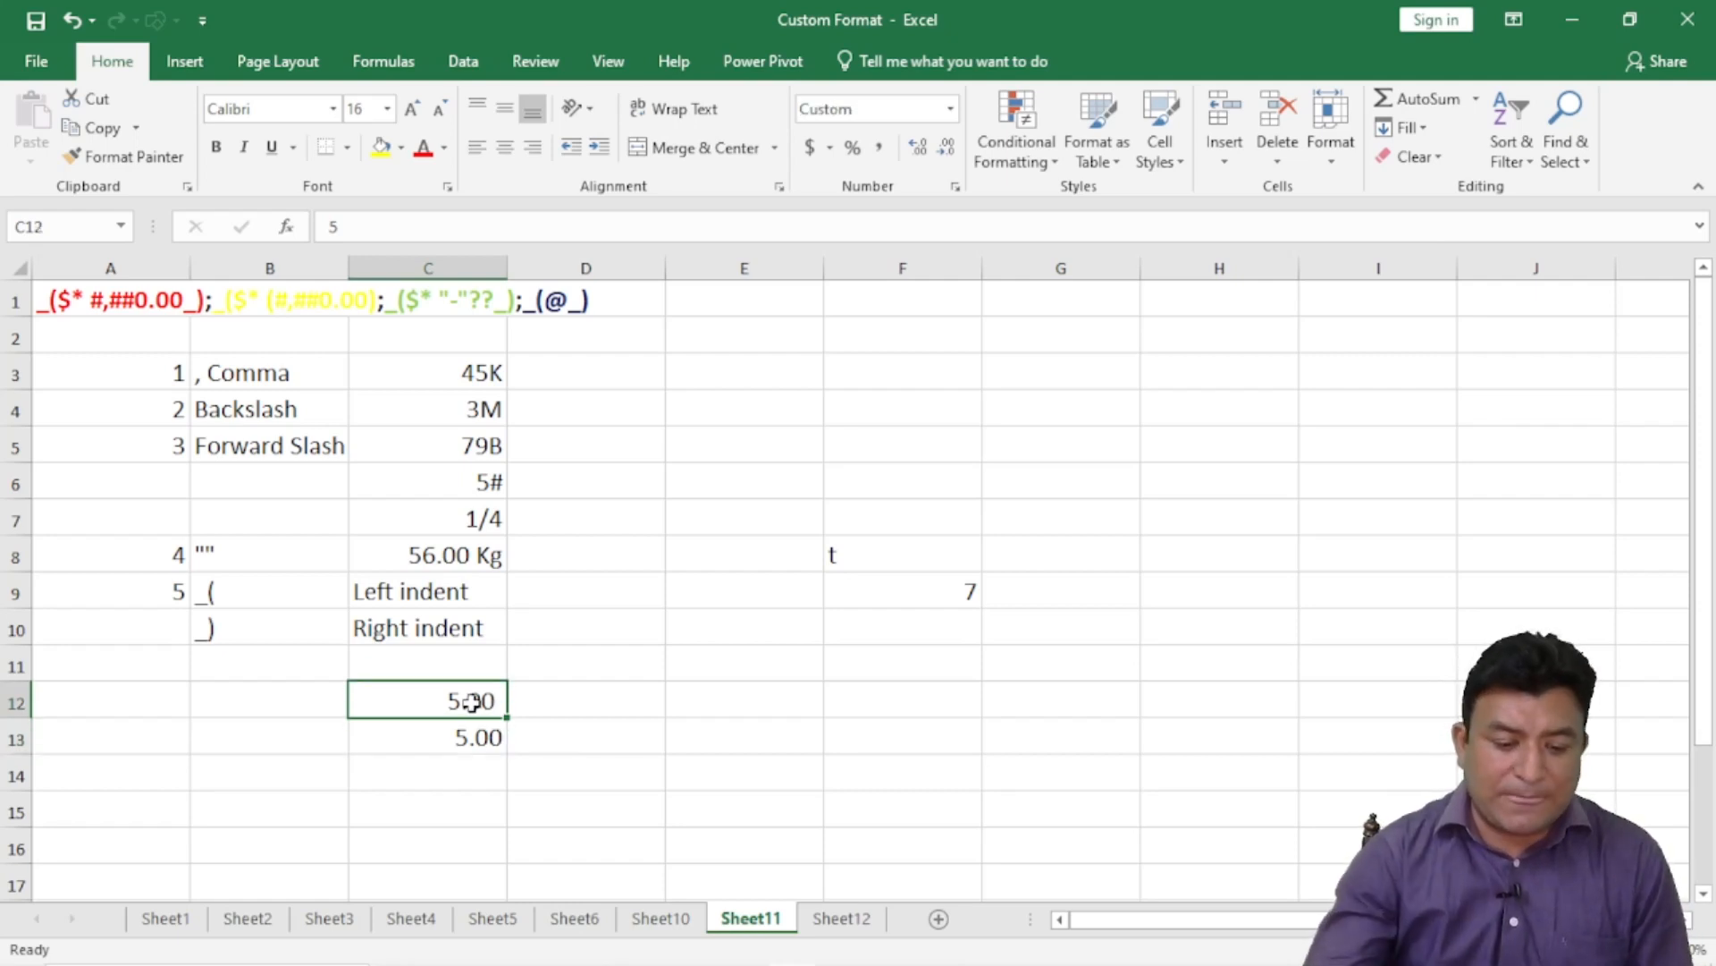
- Enter 0.00 in C12 to test the zero section of its custom format
left_click(471, 736)
left_click(460, 696)
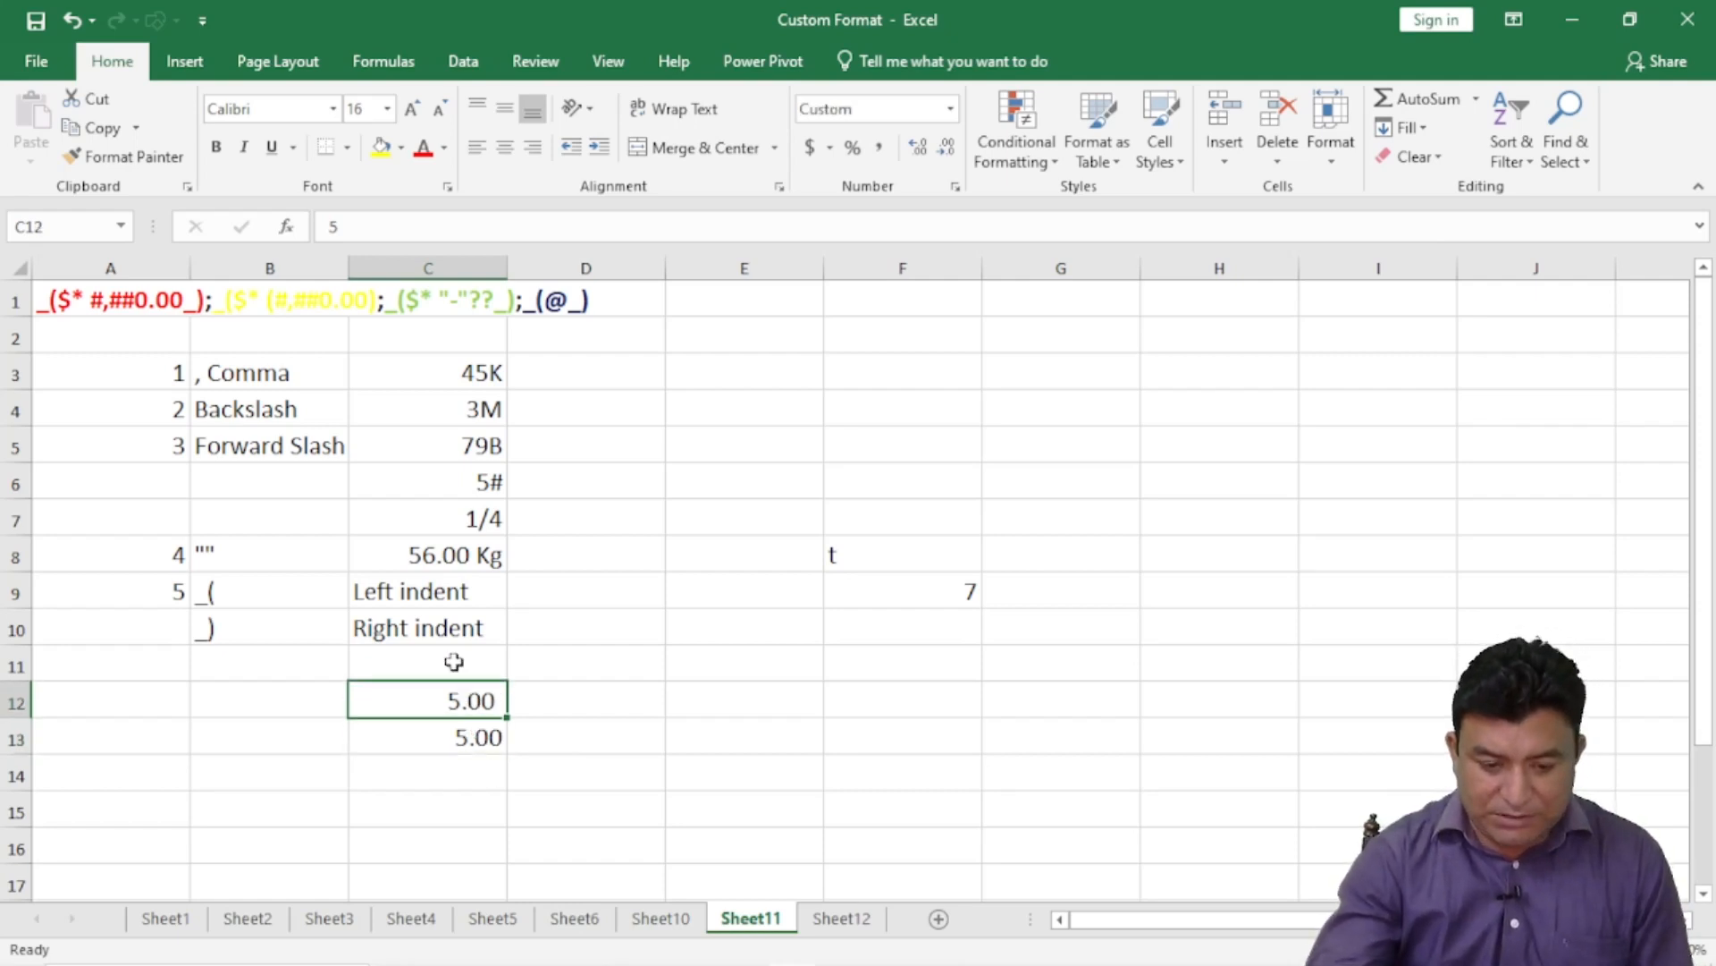
key("BackSpace")
type("0.00")
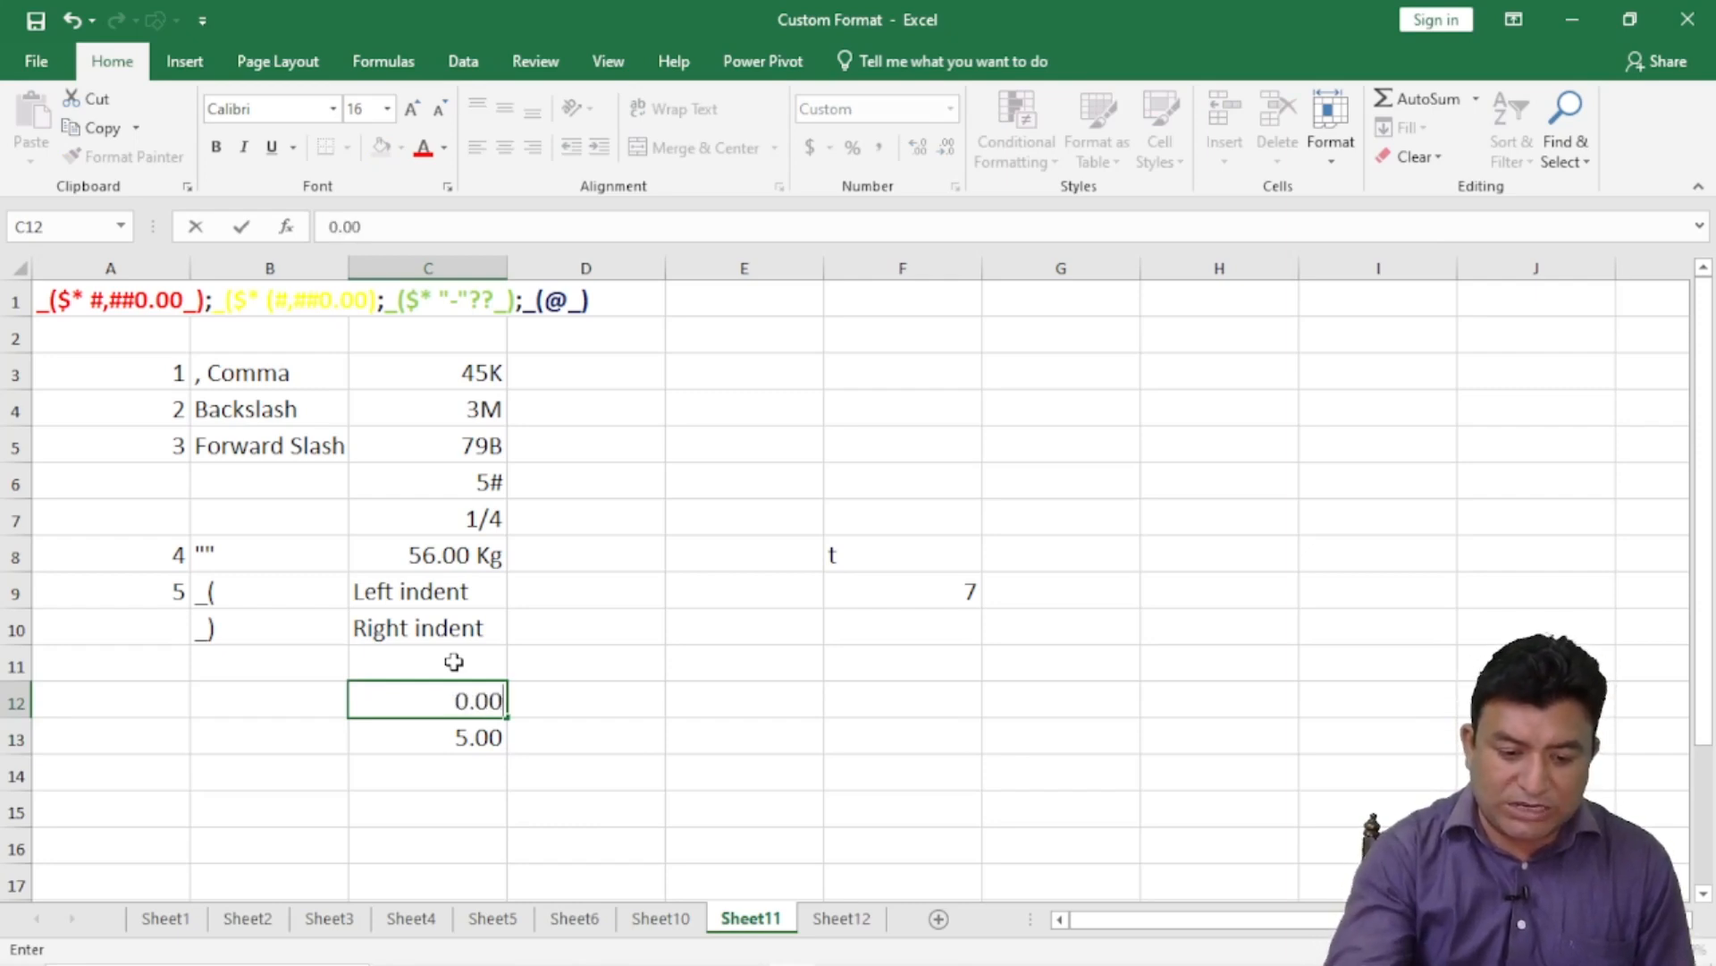
key("Return")
- Enter -7 in C12 to test the negative section, showing -7.00
left_click(497, 703)
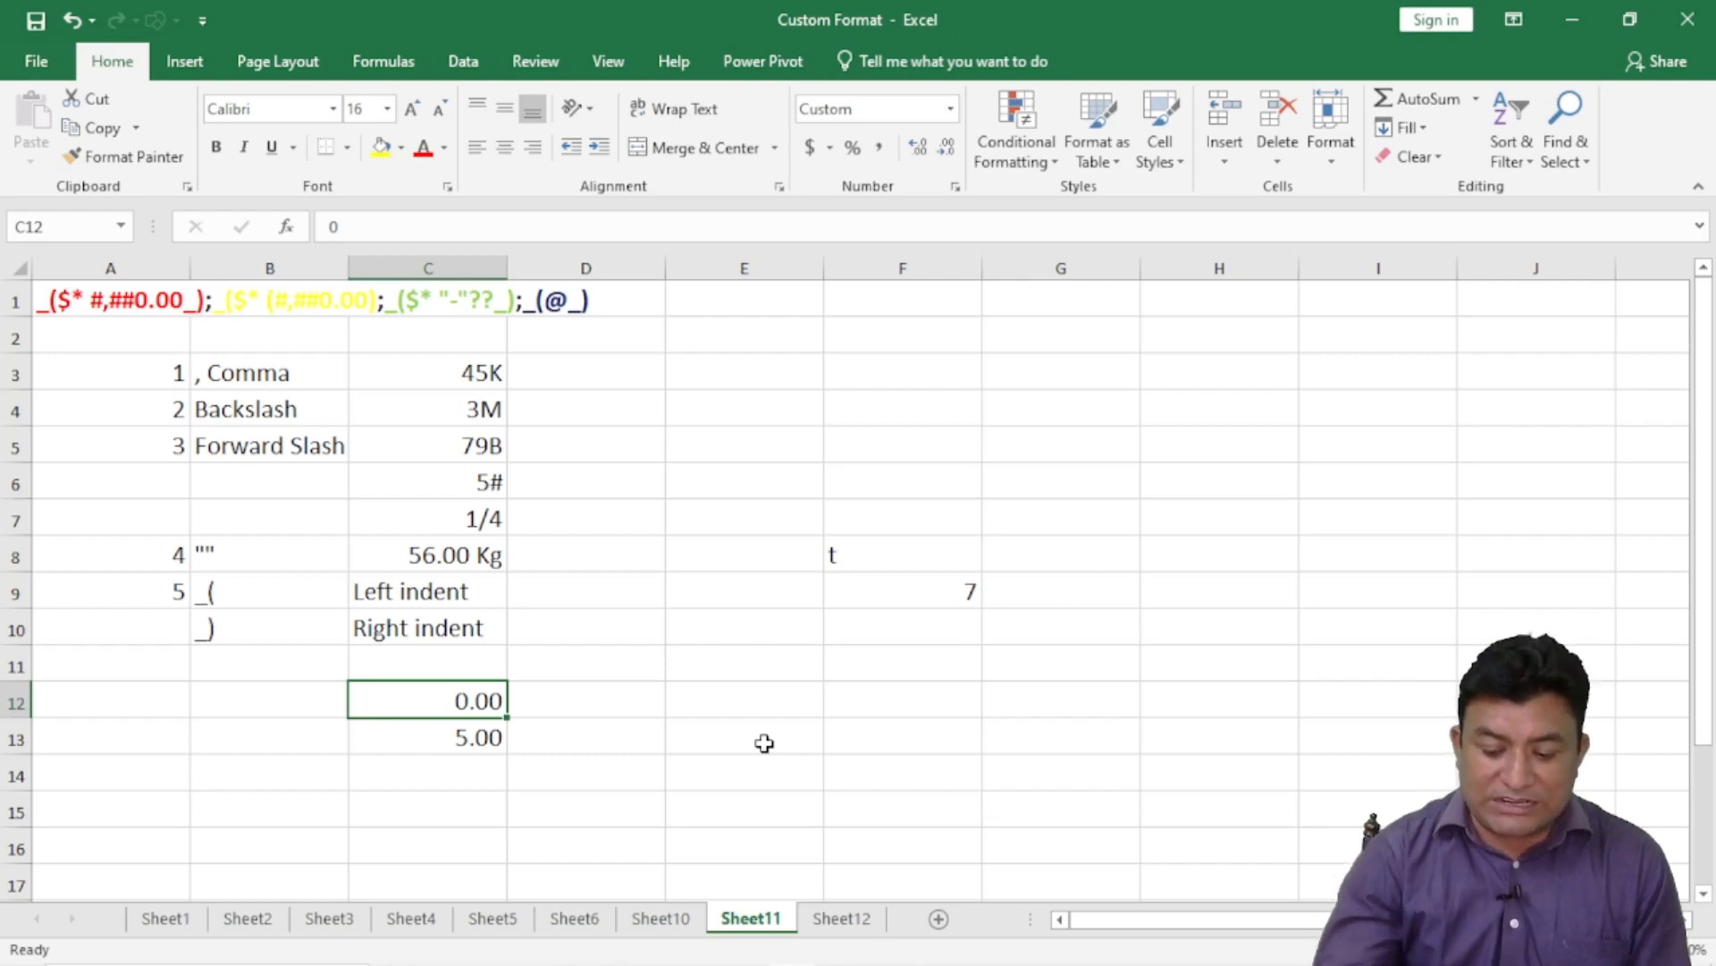
type("-7")
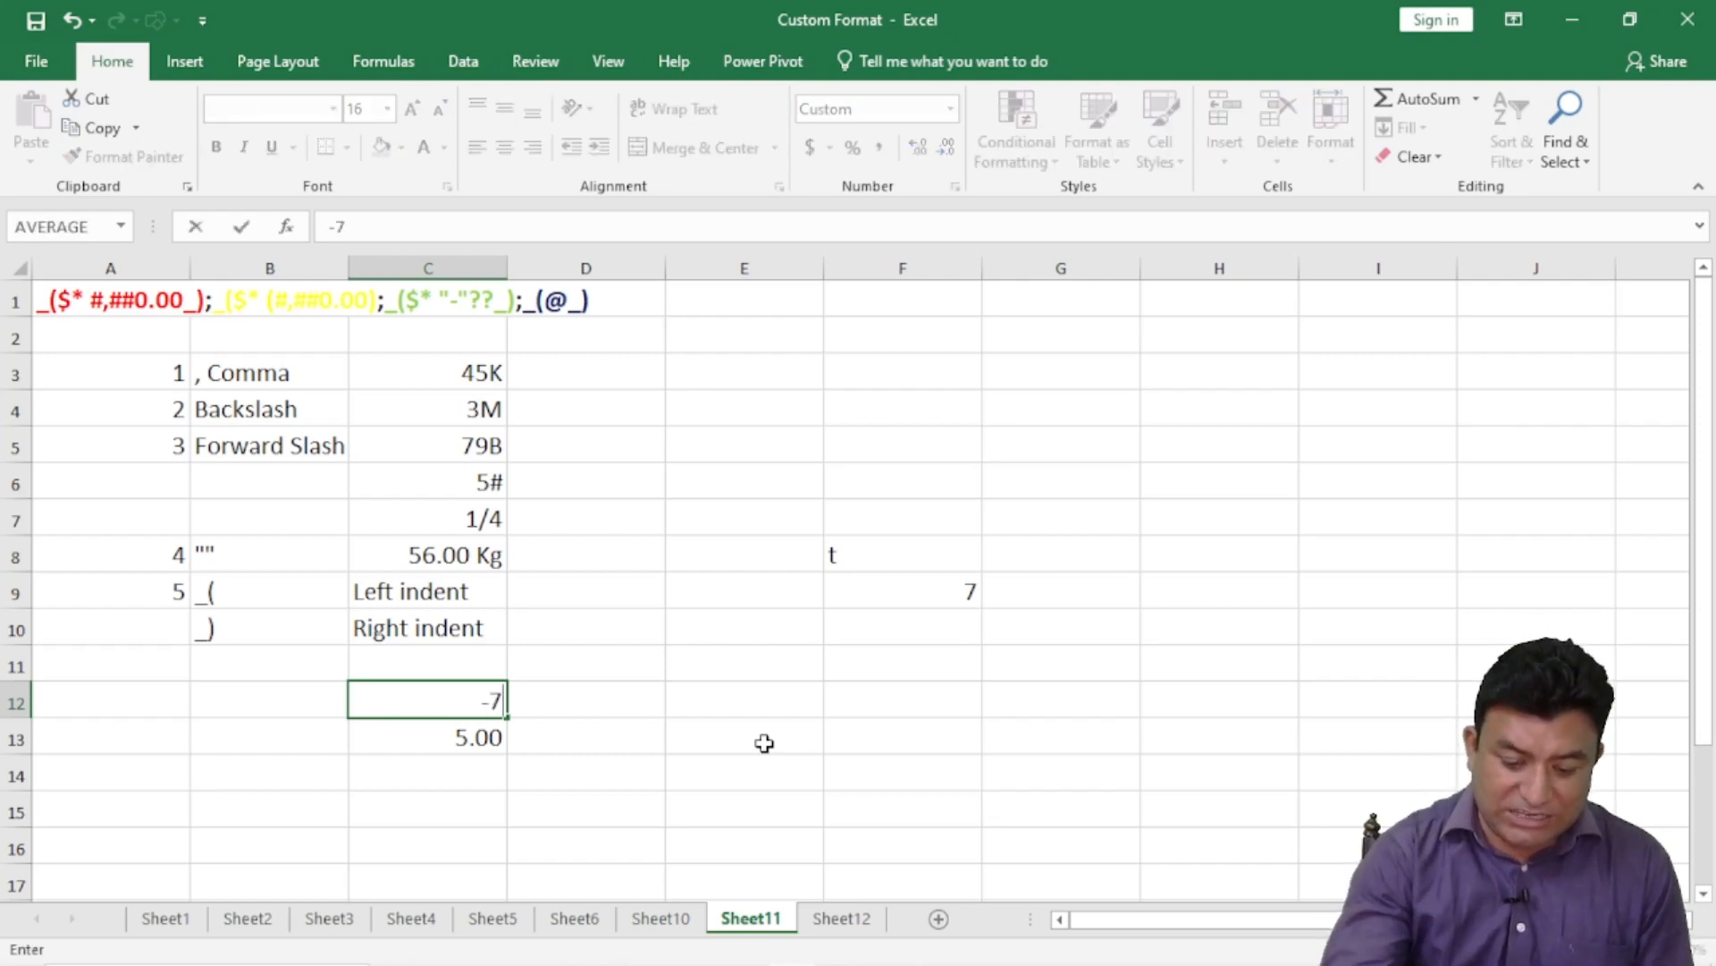
key("Return")
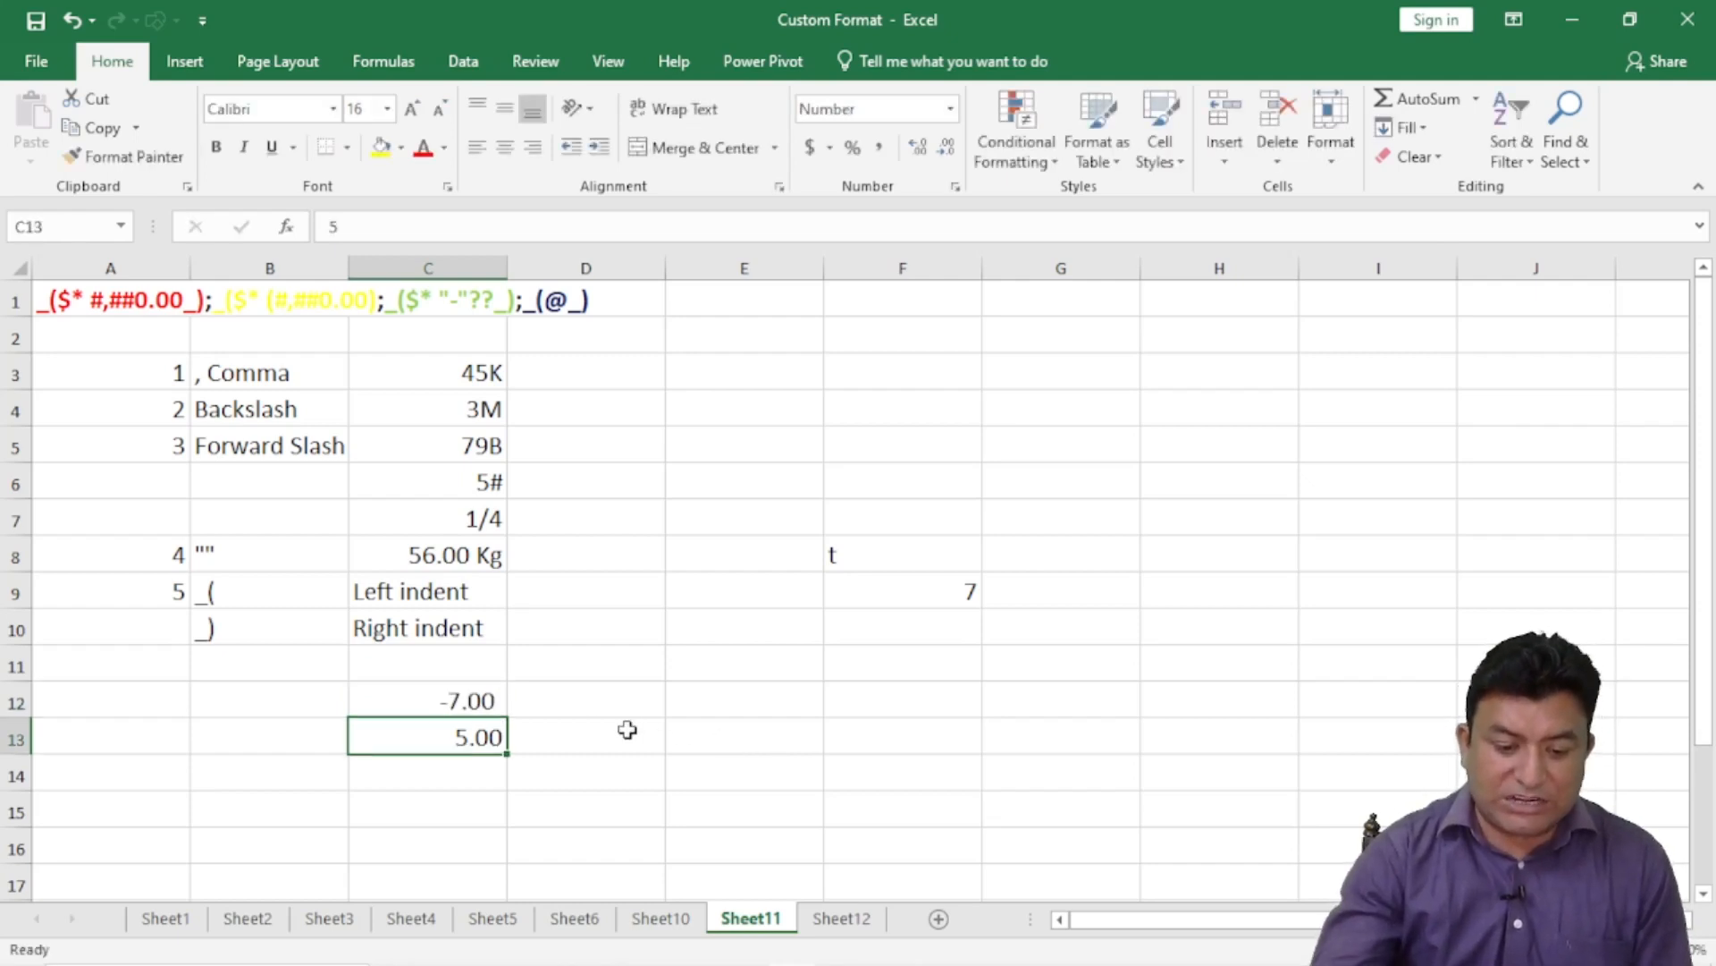
left_click(469, 698)
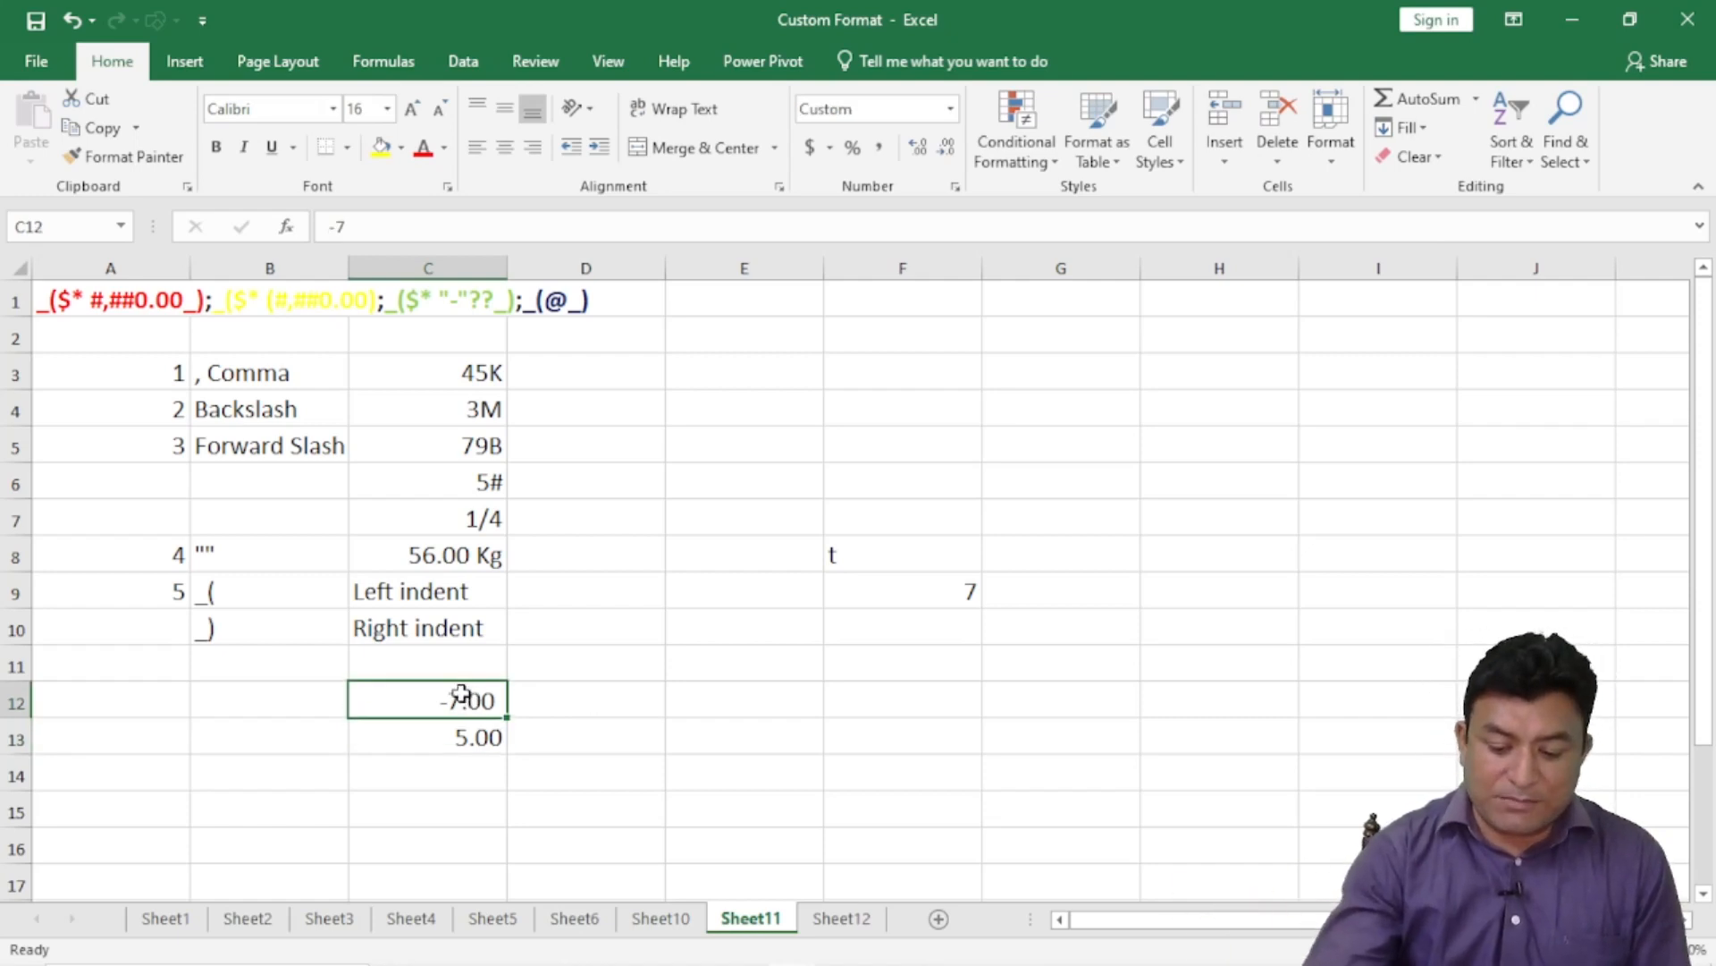
- Replace C12's value with the word text to test the text section
key("BackSpace")
type("text")
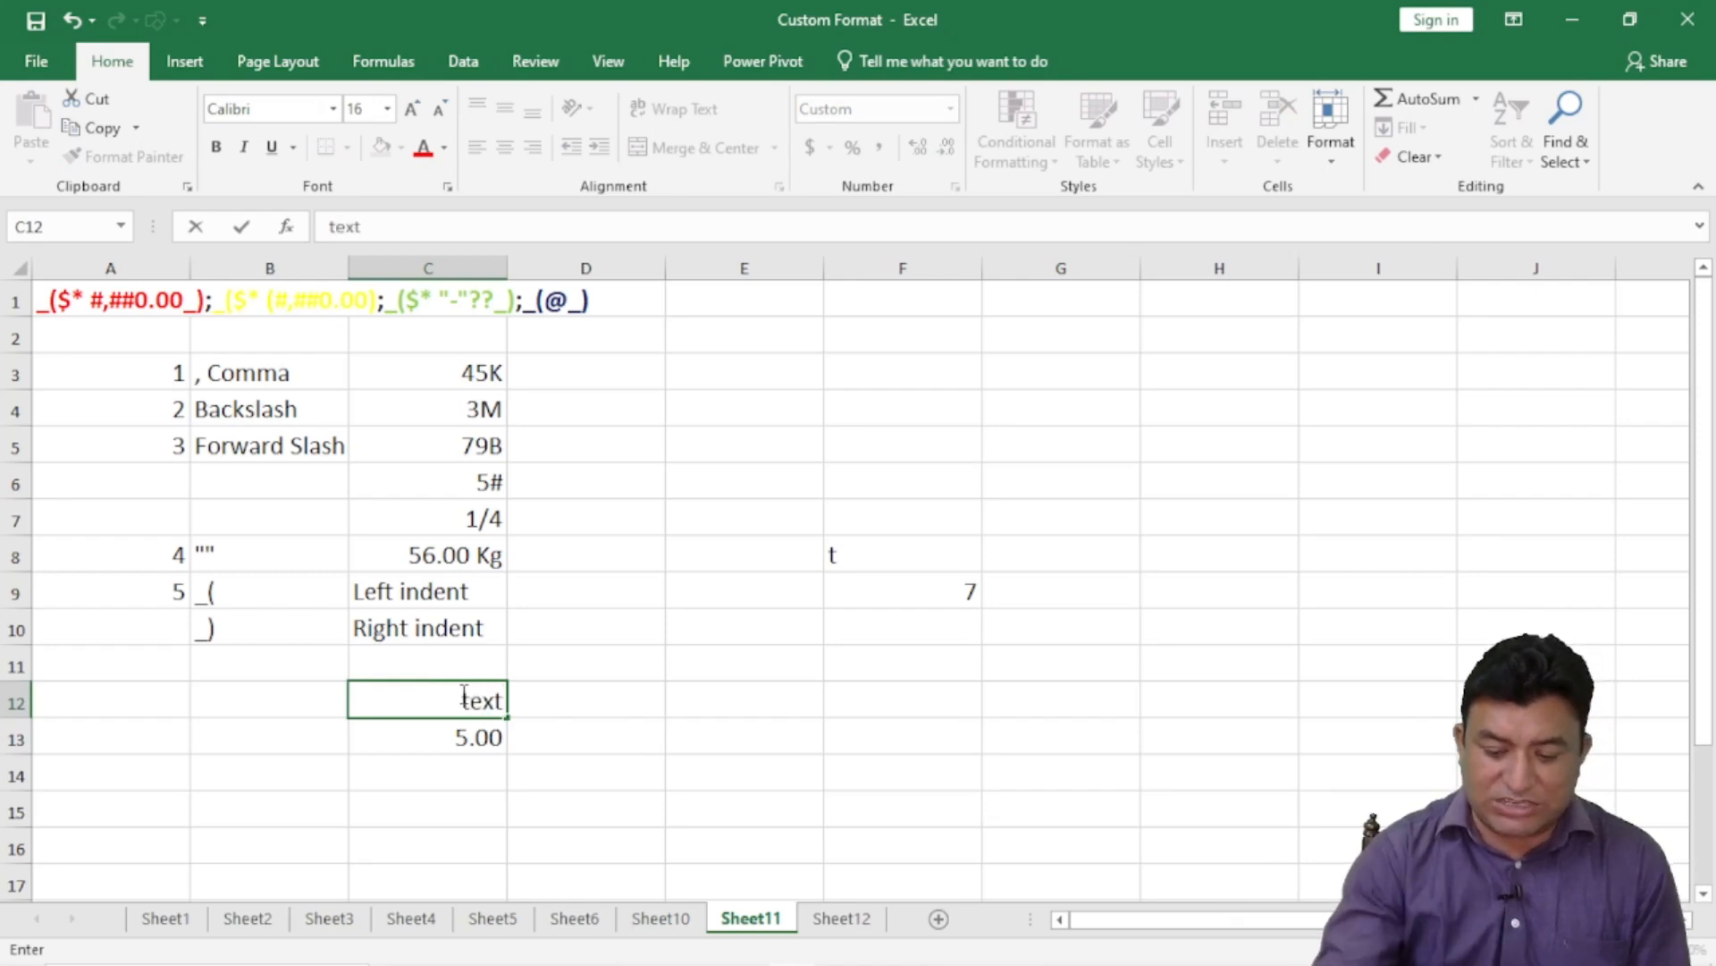
key("Return")
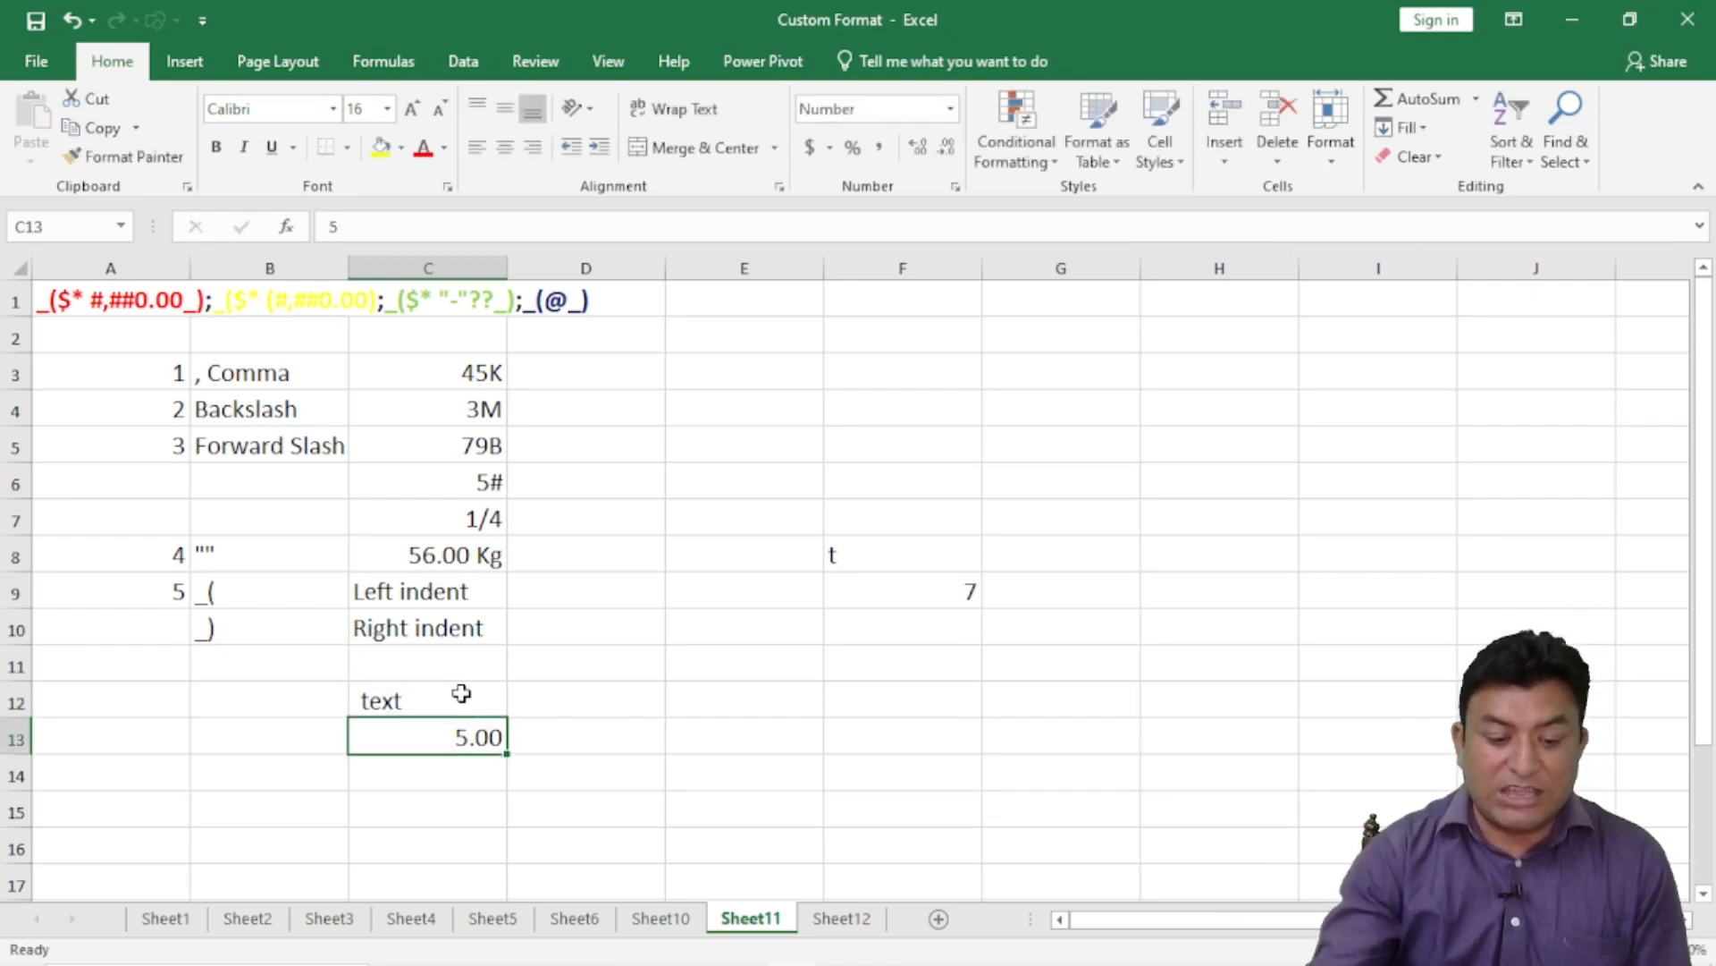
left_click(451, 690)
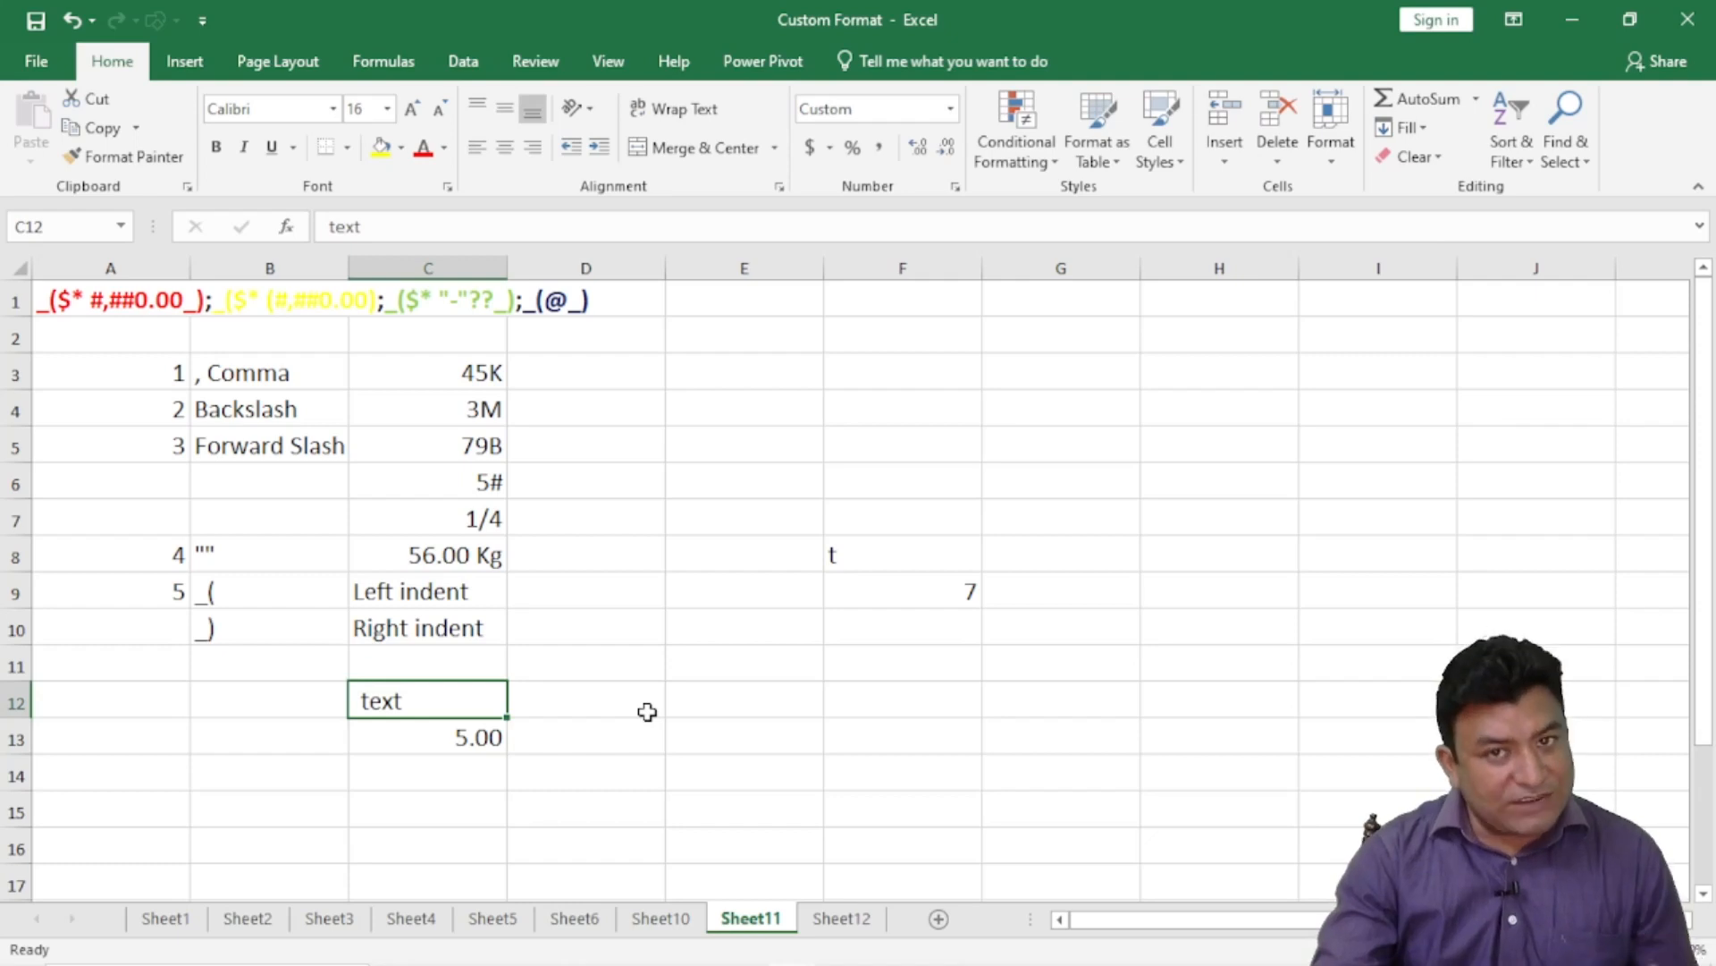
- Replace the 5.00 in C13 with the word text
left_click(461, 733)
type("5")
key("BackSpace")
type("text")
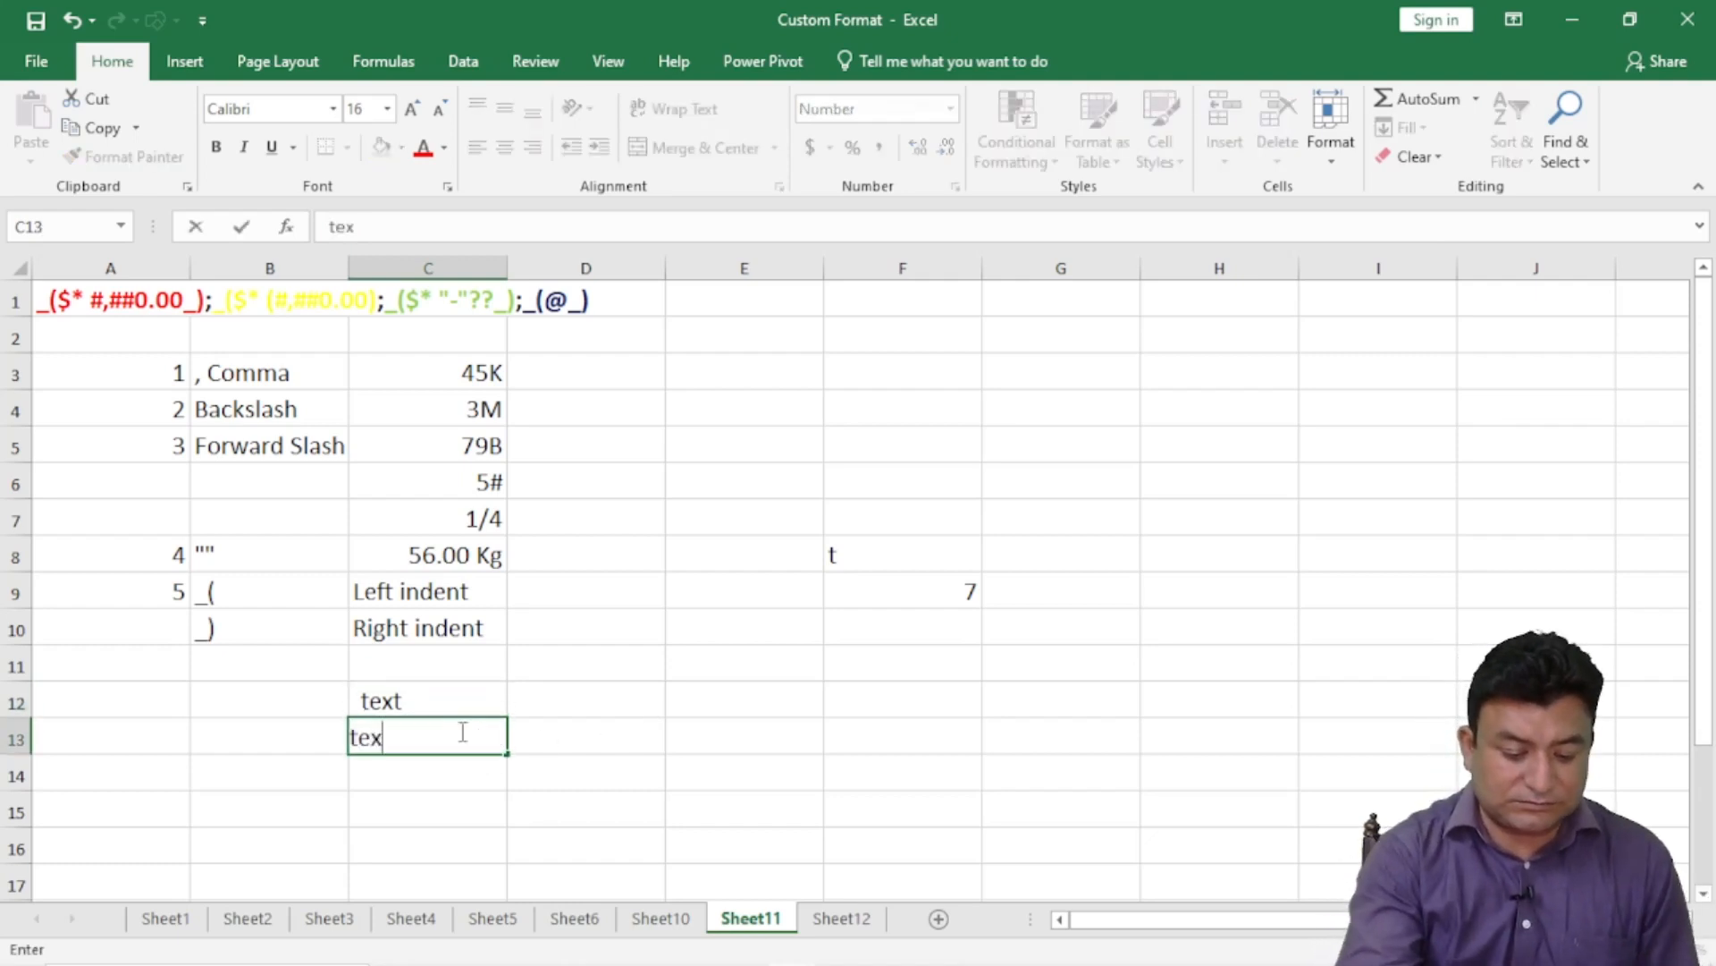
key("Return")
- Compare the number formats of C12 and C13 to see why only C12 is indented
left_click(408, 706)
left_click(385, 737)
left_click(394, 703)
left_click(420, 737)
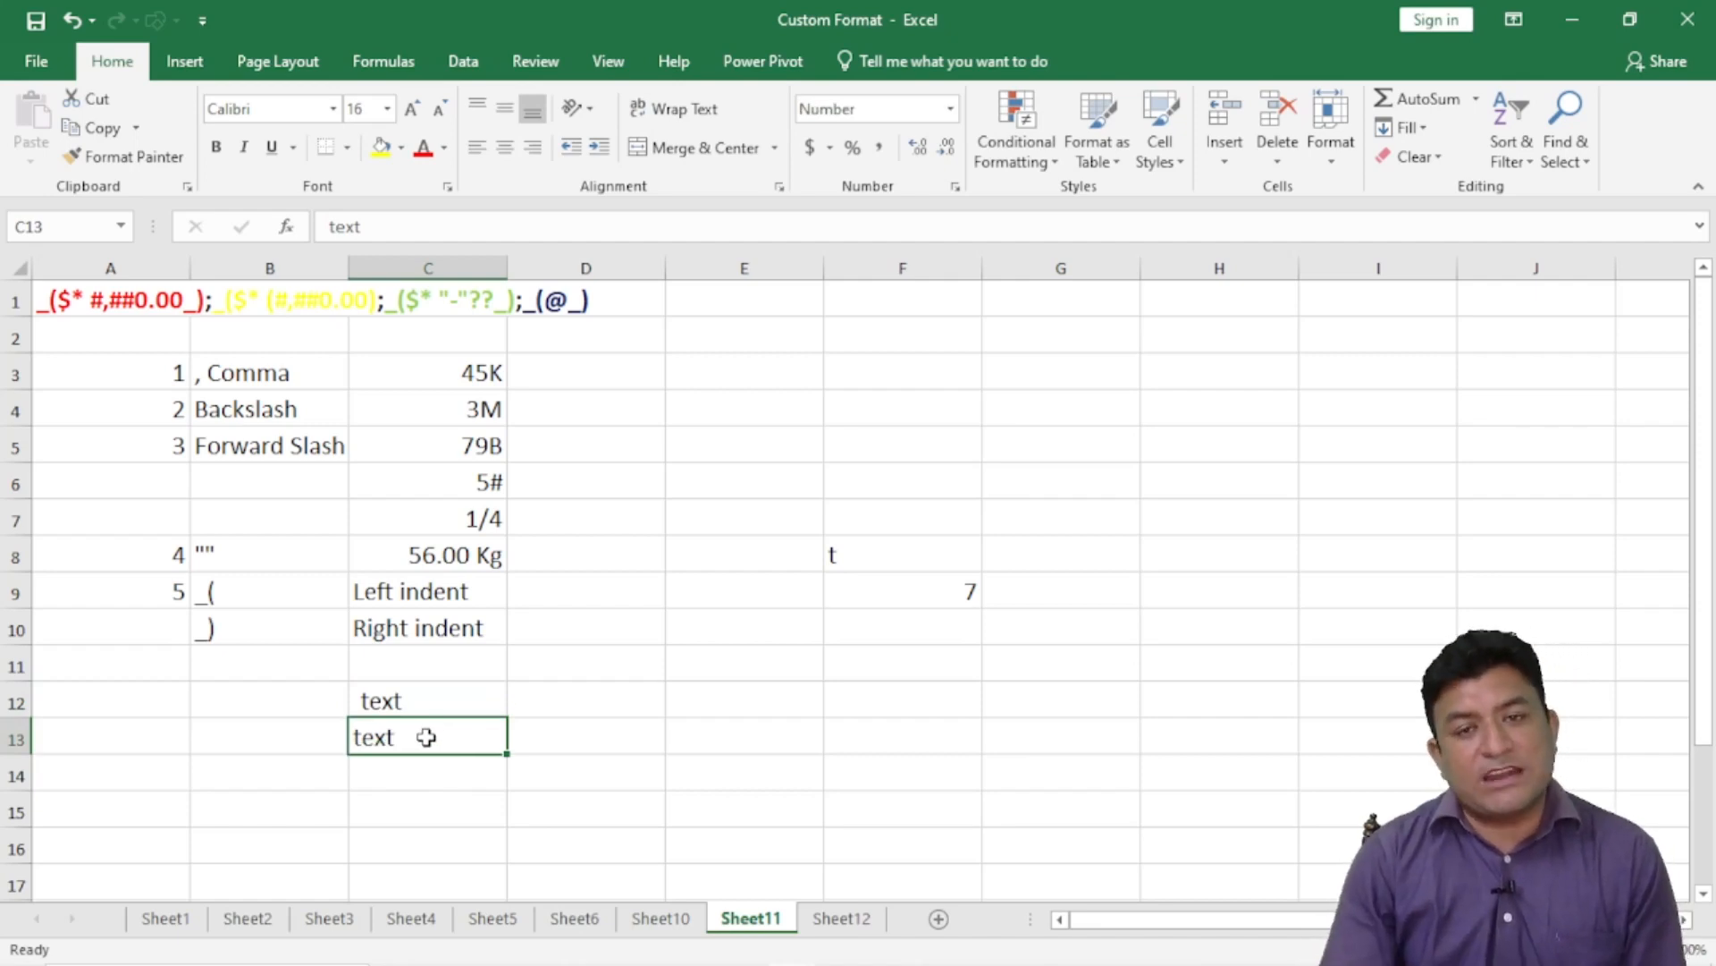
left_click(174, 798)
- Start example 6 with the number 6 in A15 and the label '* Asterisk' in B15
scroll(211, 765, "down", 3)
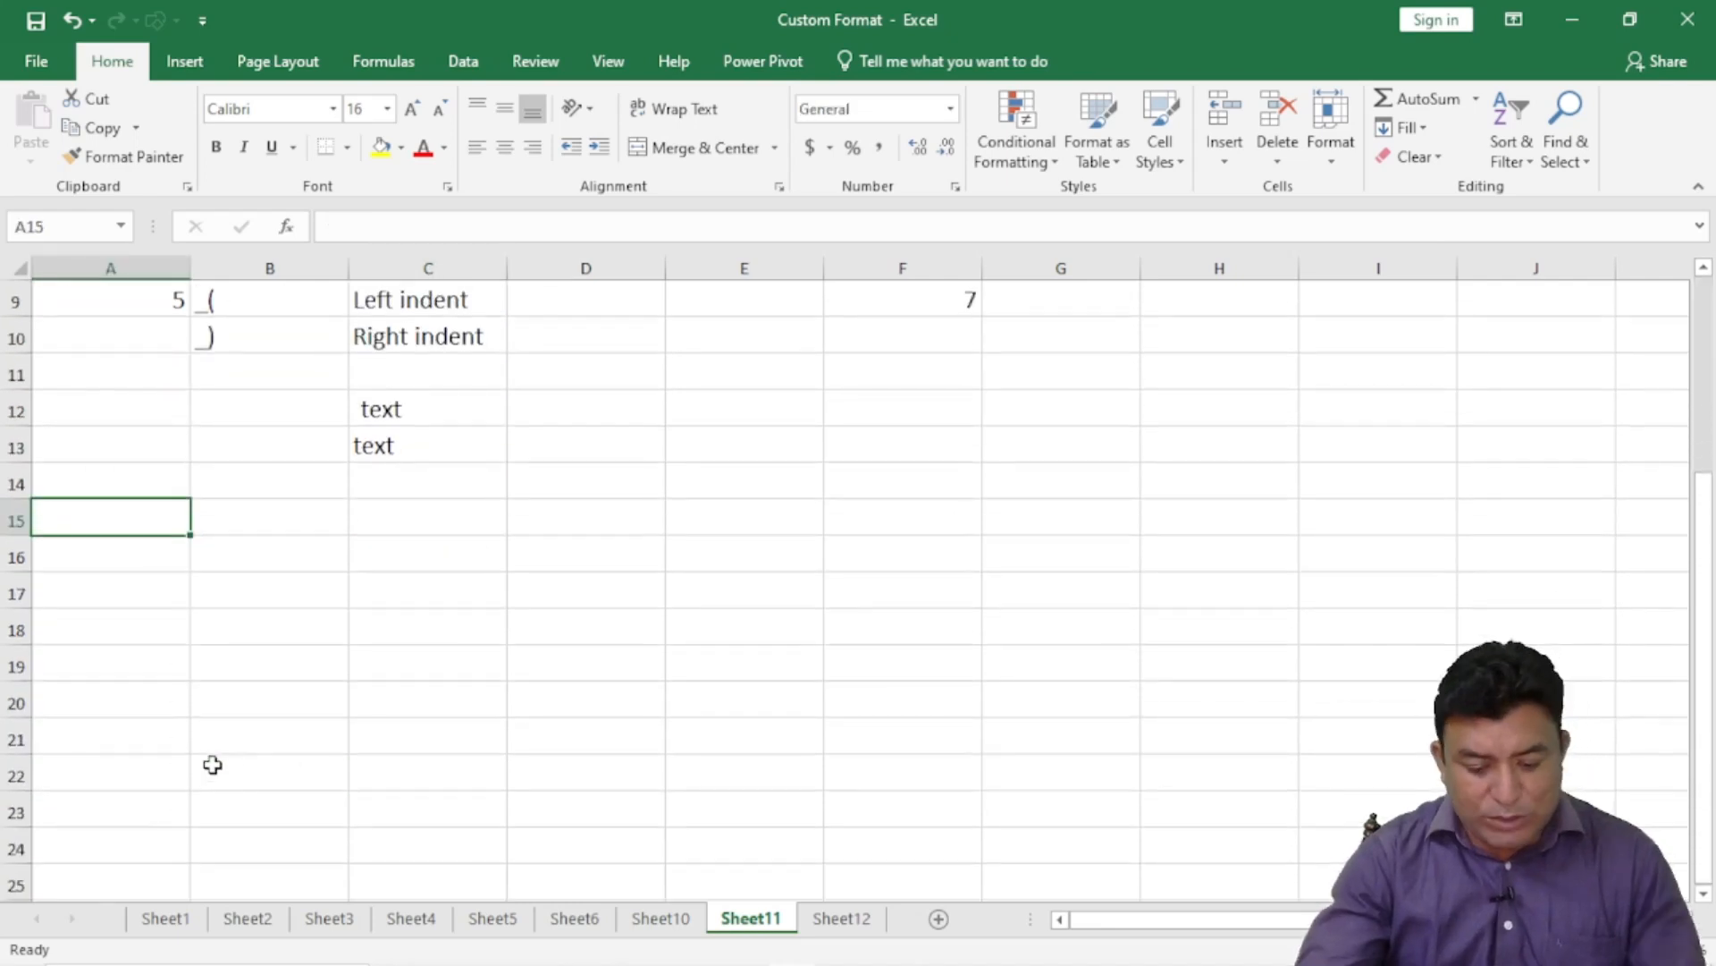
type("6")
left_click(395, 577)
left_click(289, 515)
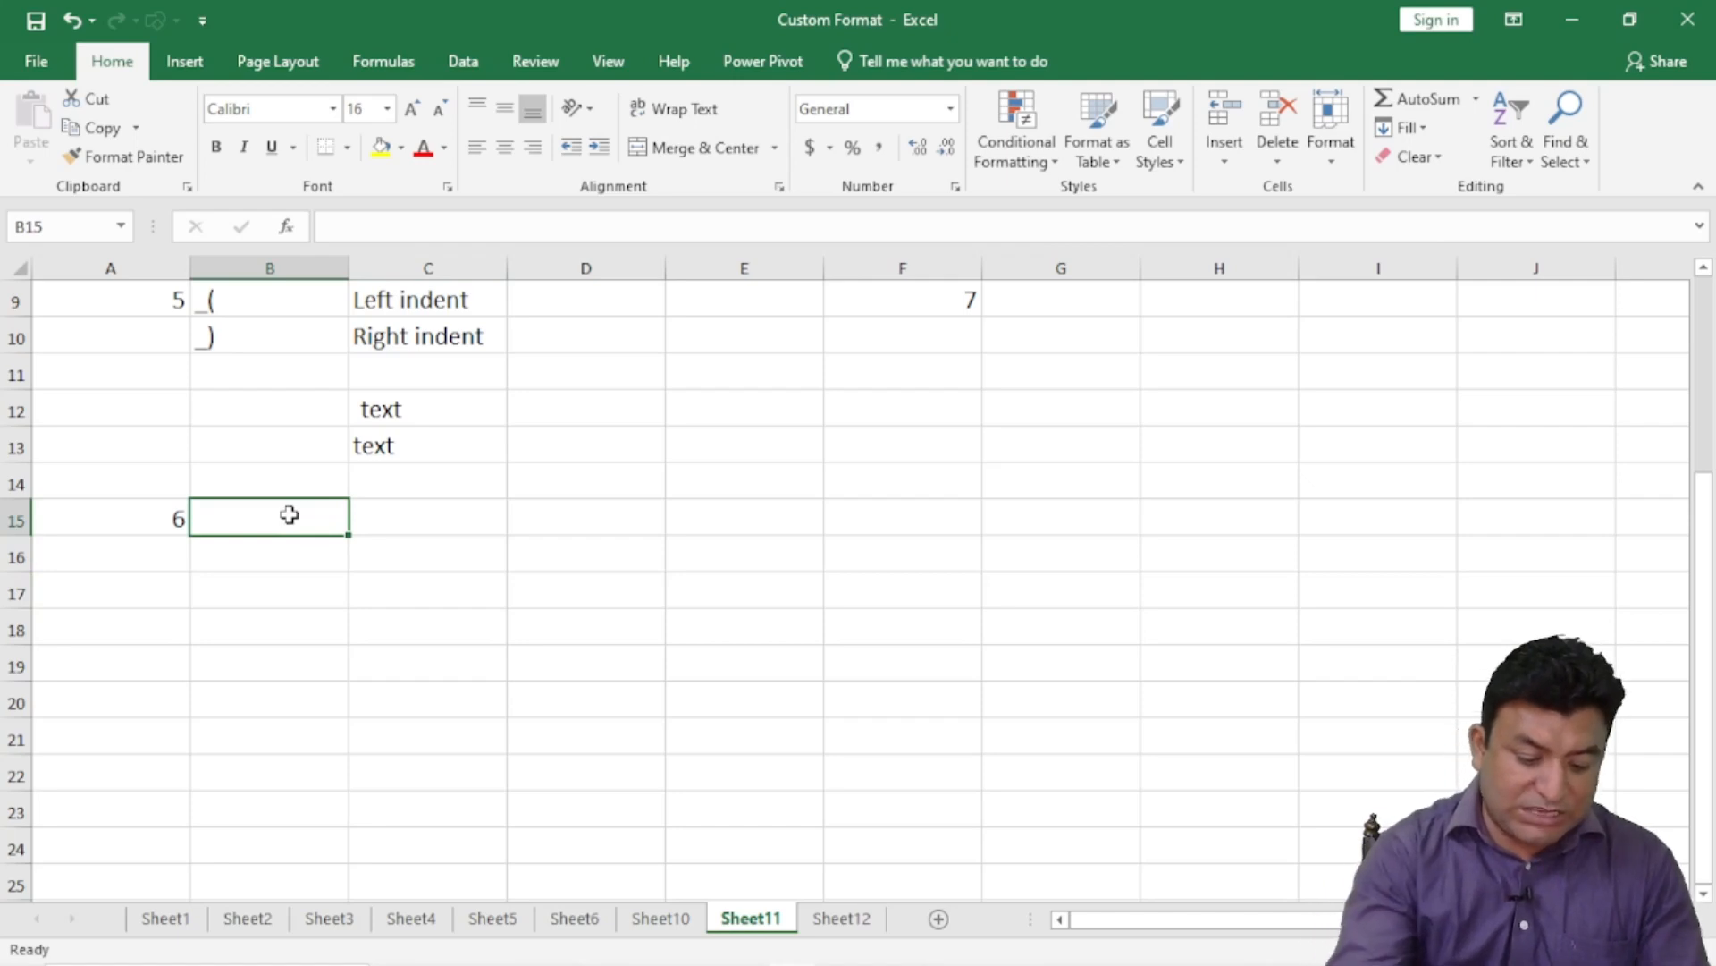
type("* As")
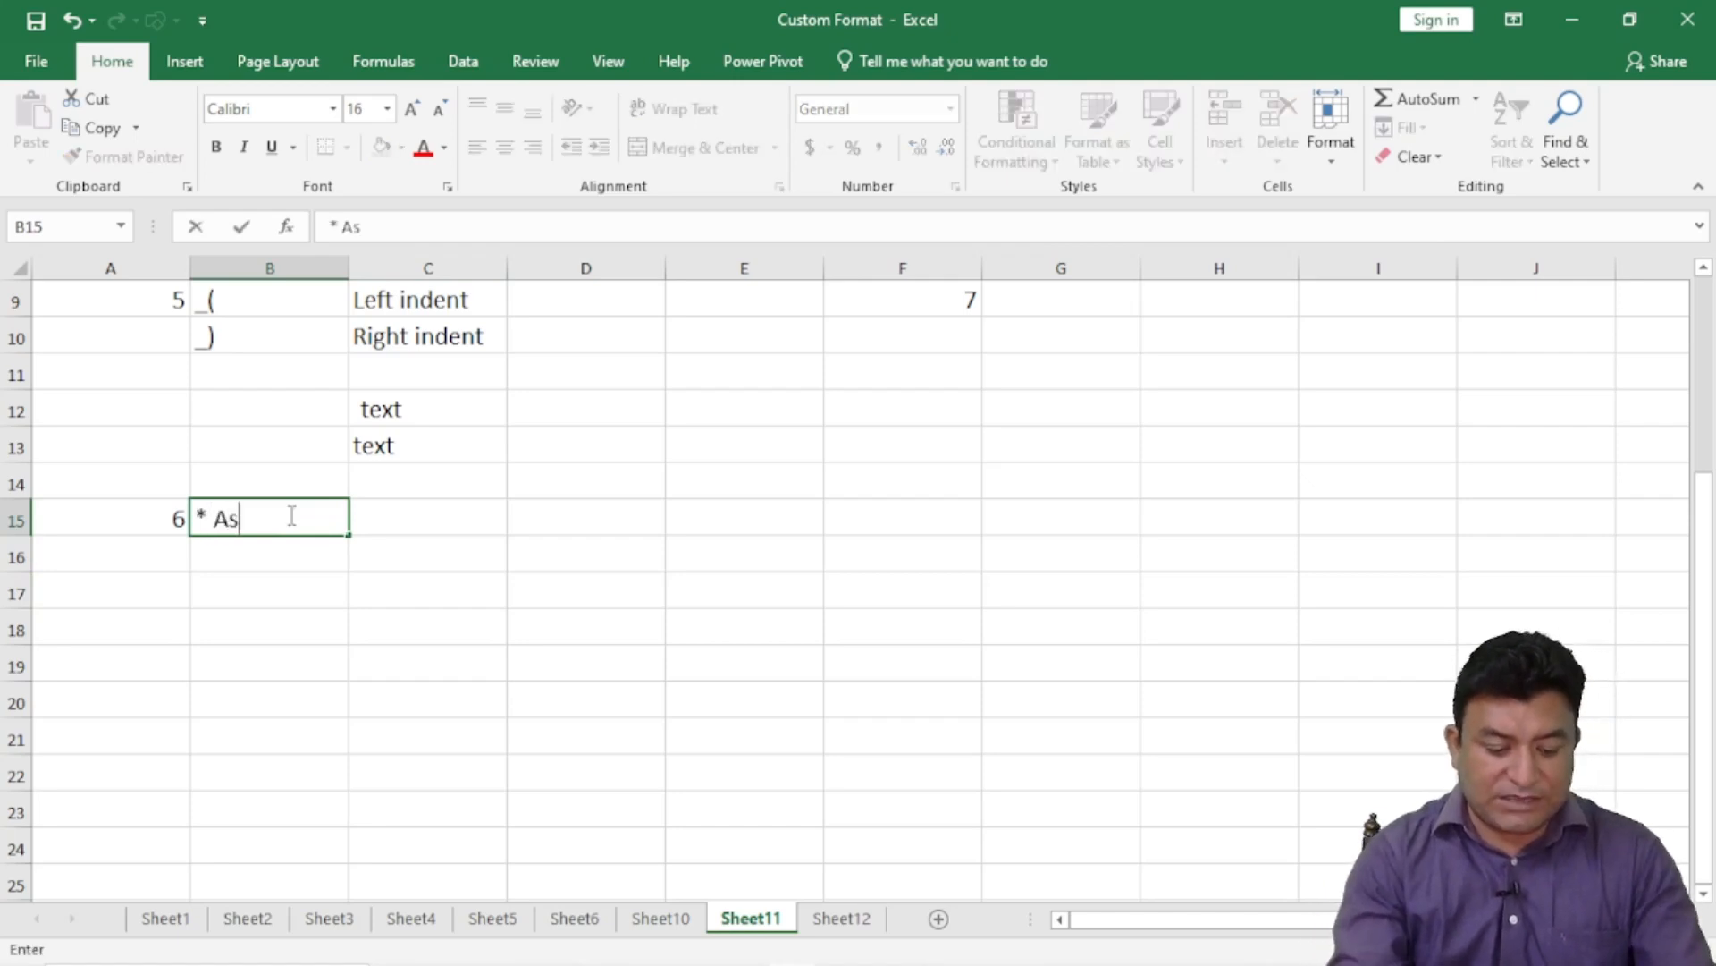
type("terisk")
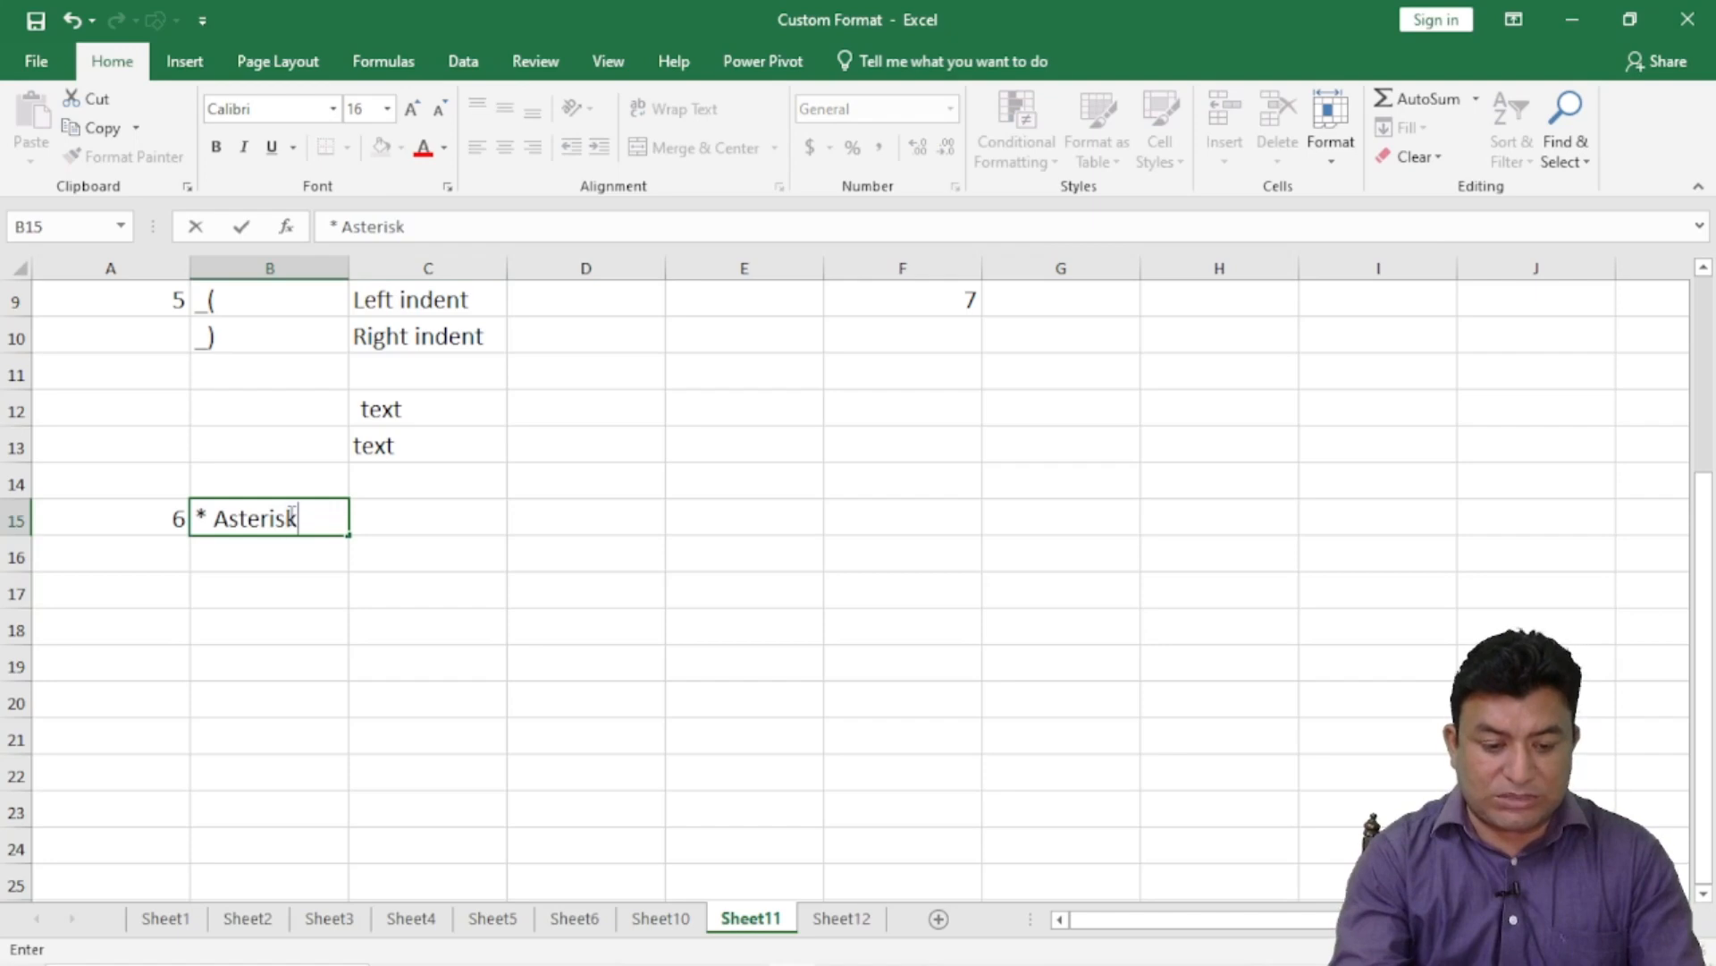
key("Return")
left_click(288, 516)
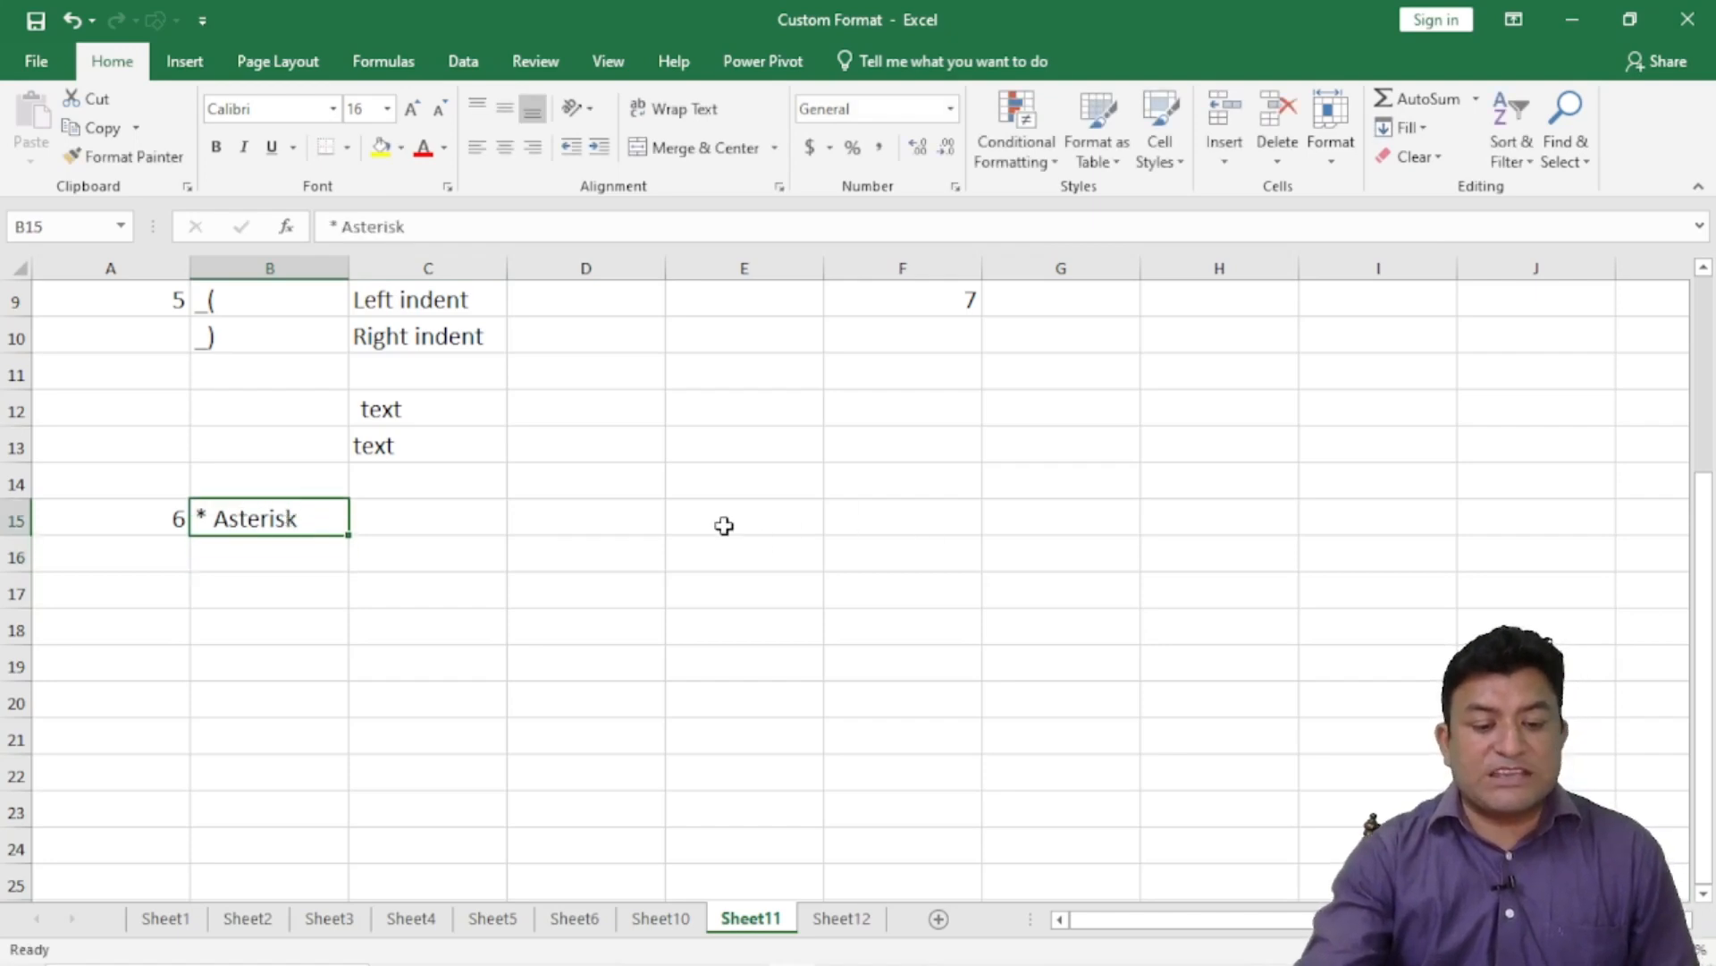
left_click(464, 505)
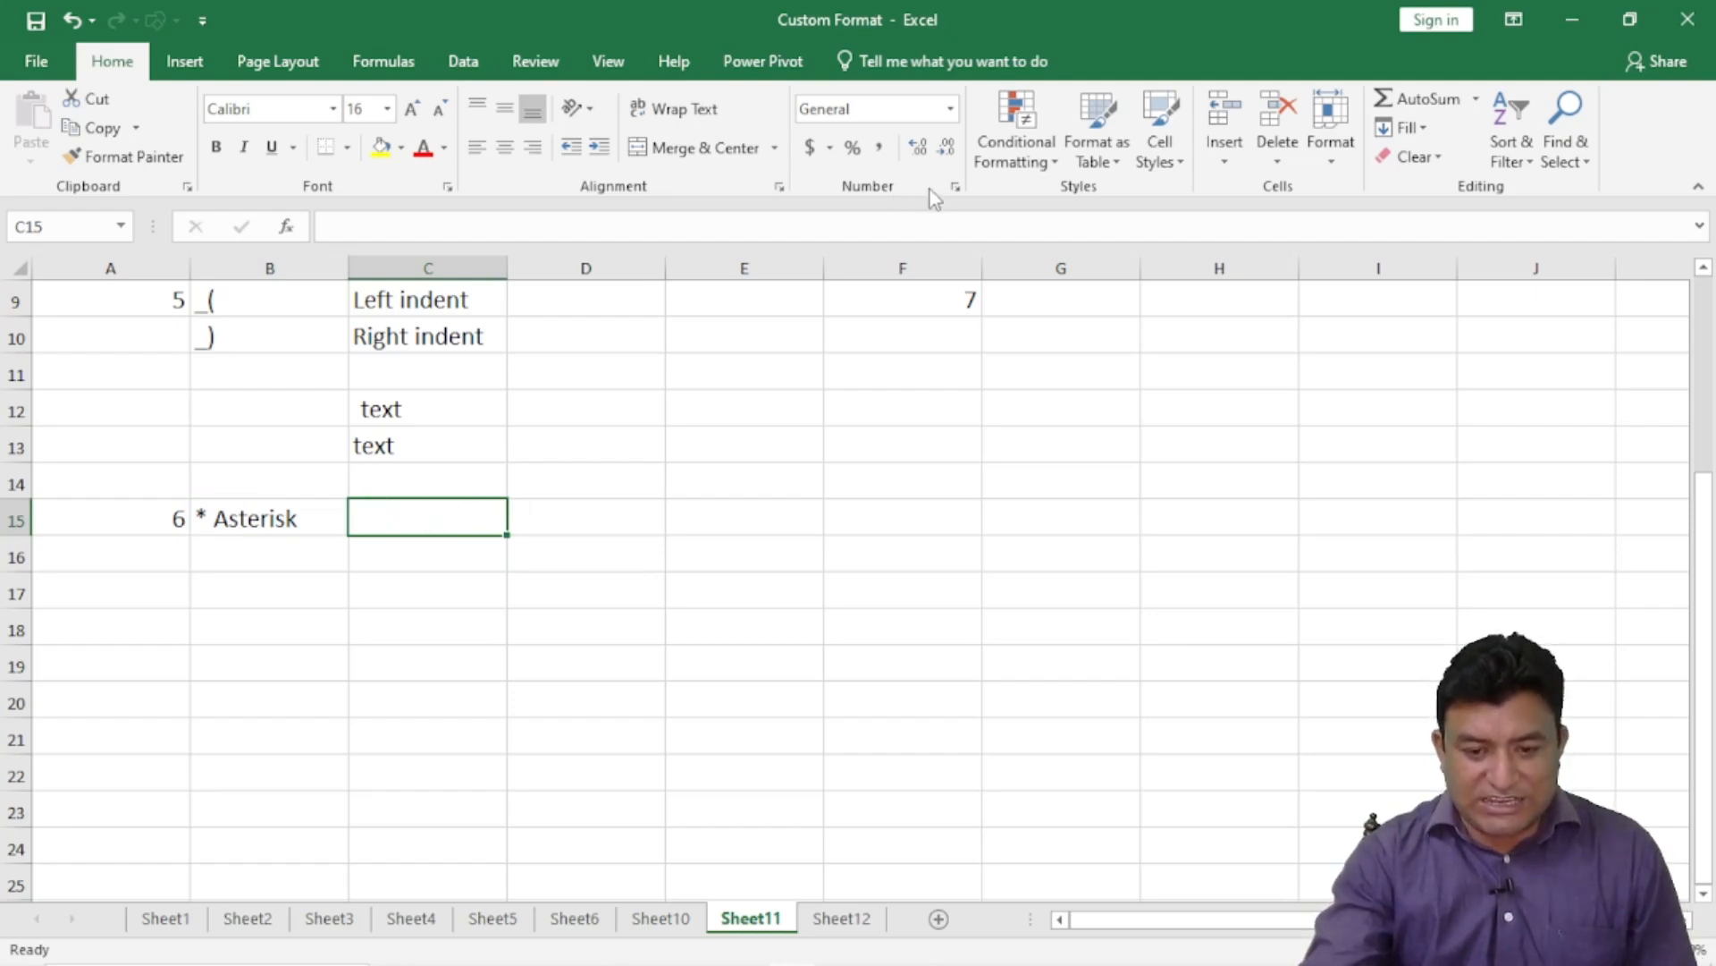
- Give C15 the custom number format #*+ in Format Cells
left_click(956, 187)
left_click(211, 298)
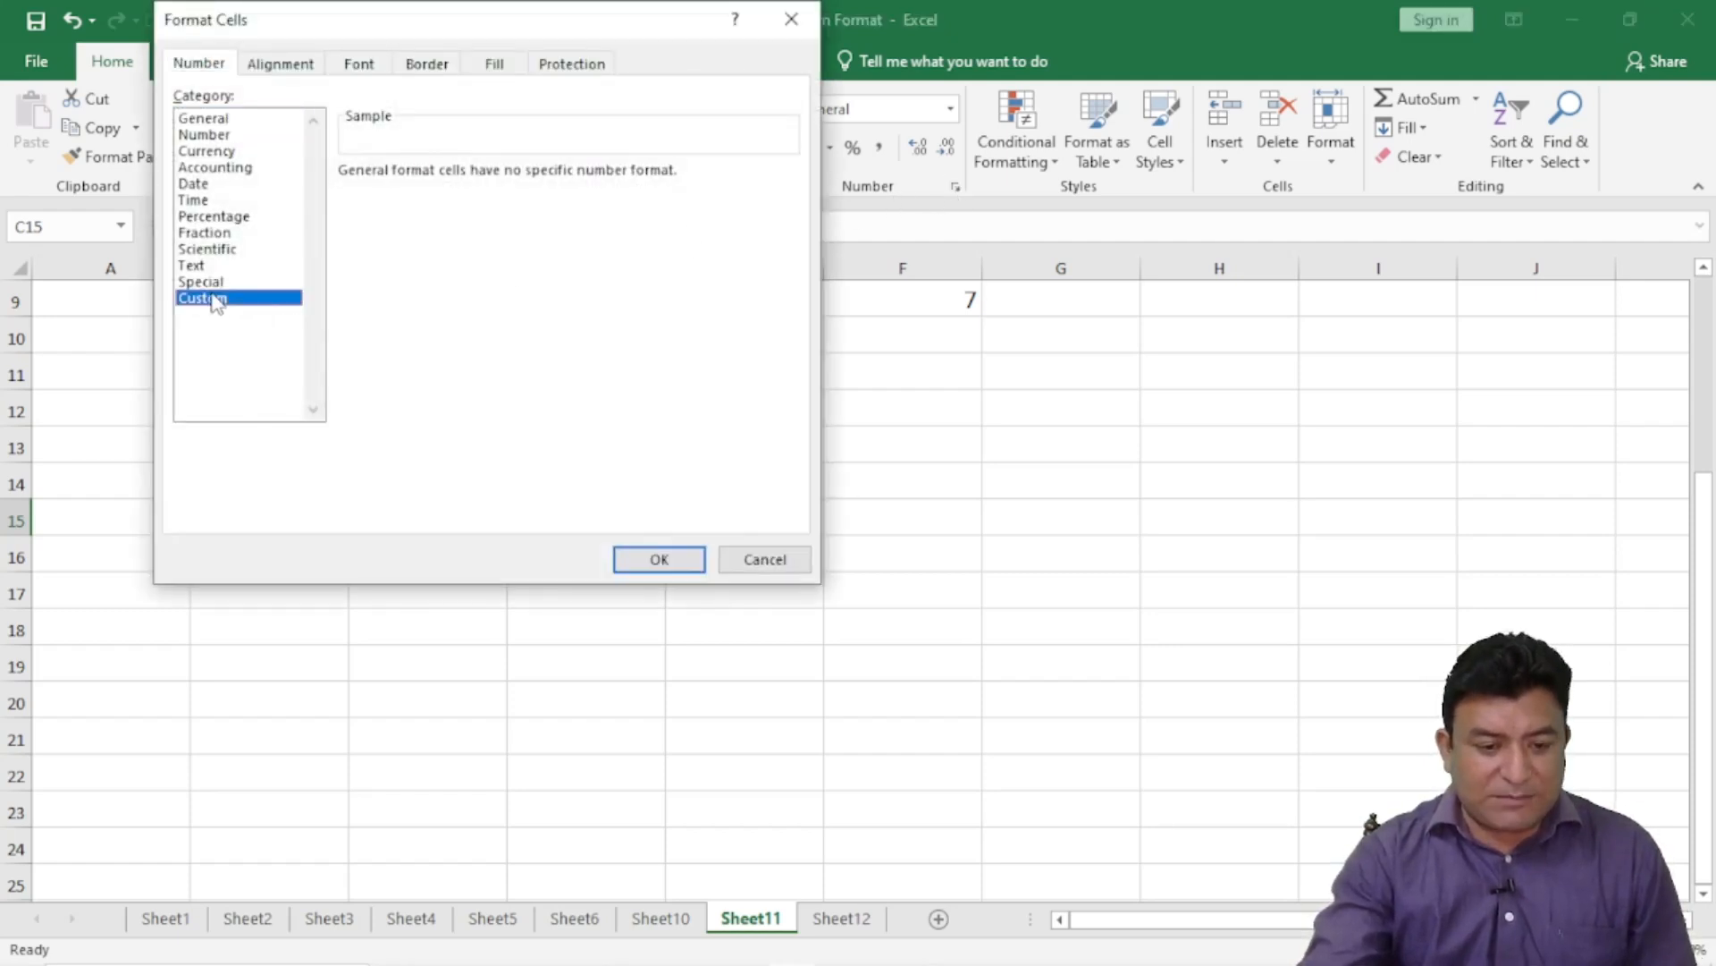
left_click_drag(404, 195, 299, 194)
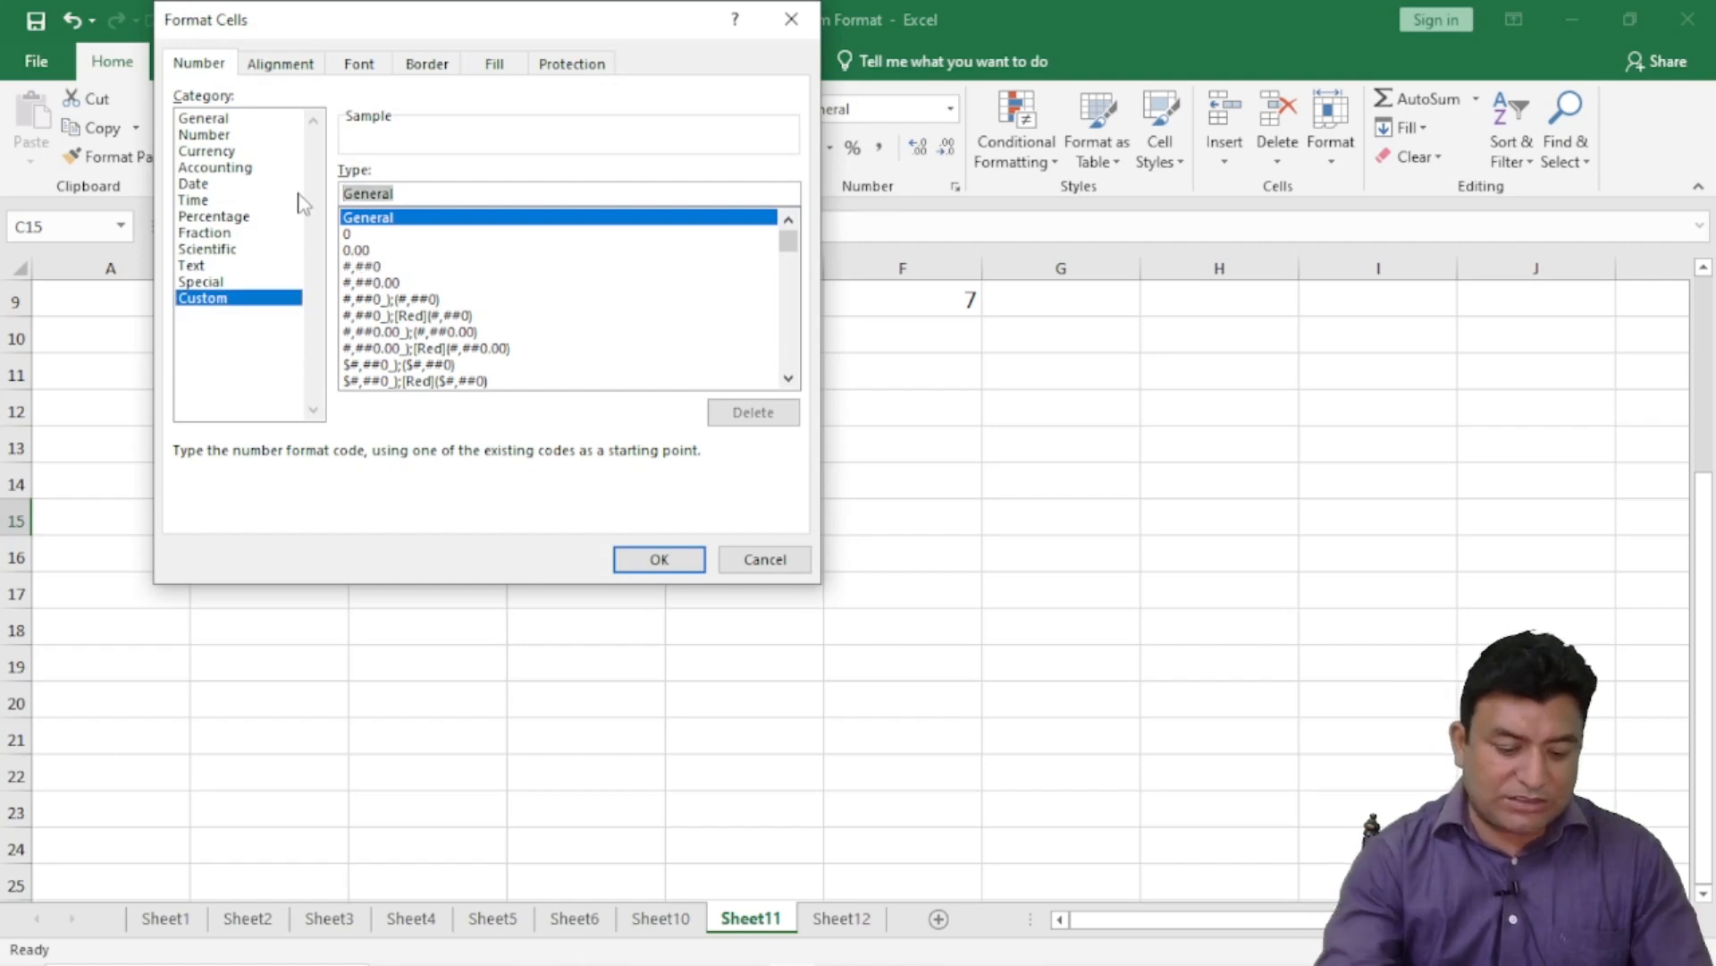
type("#")
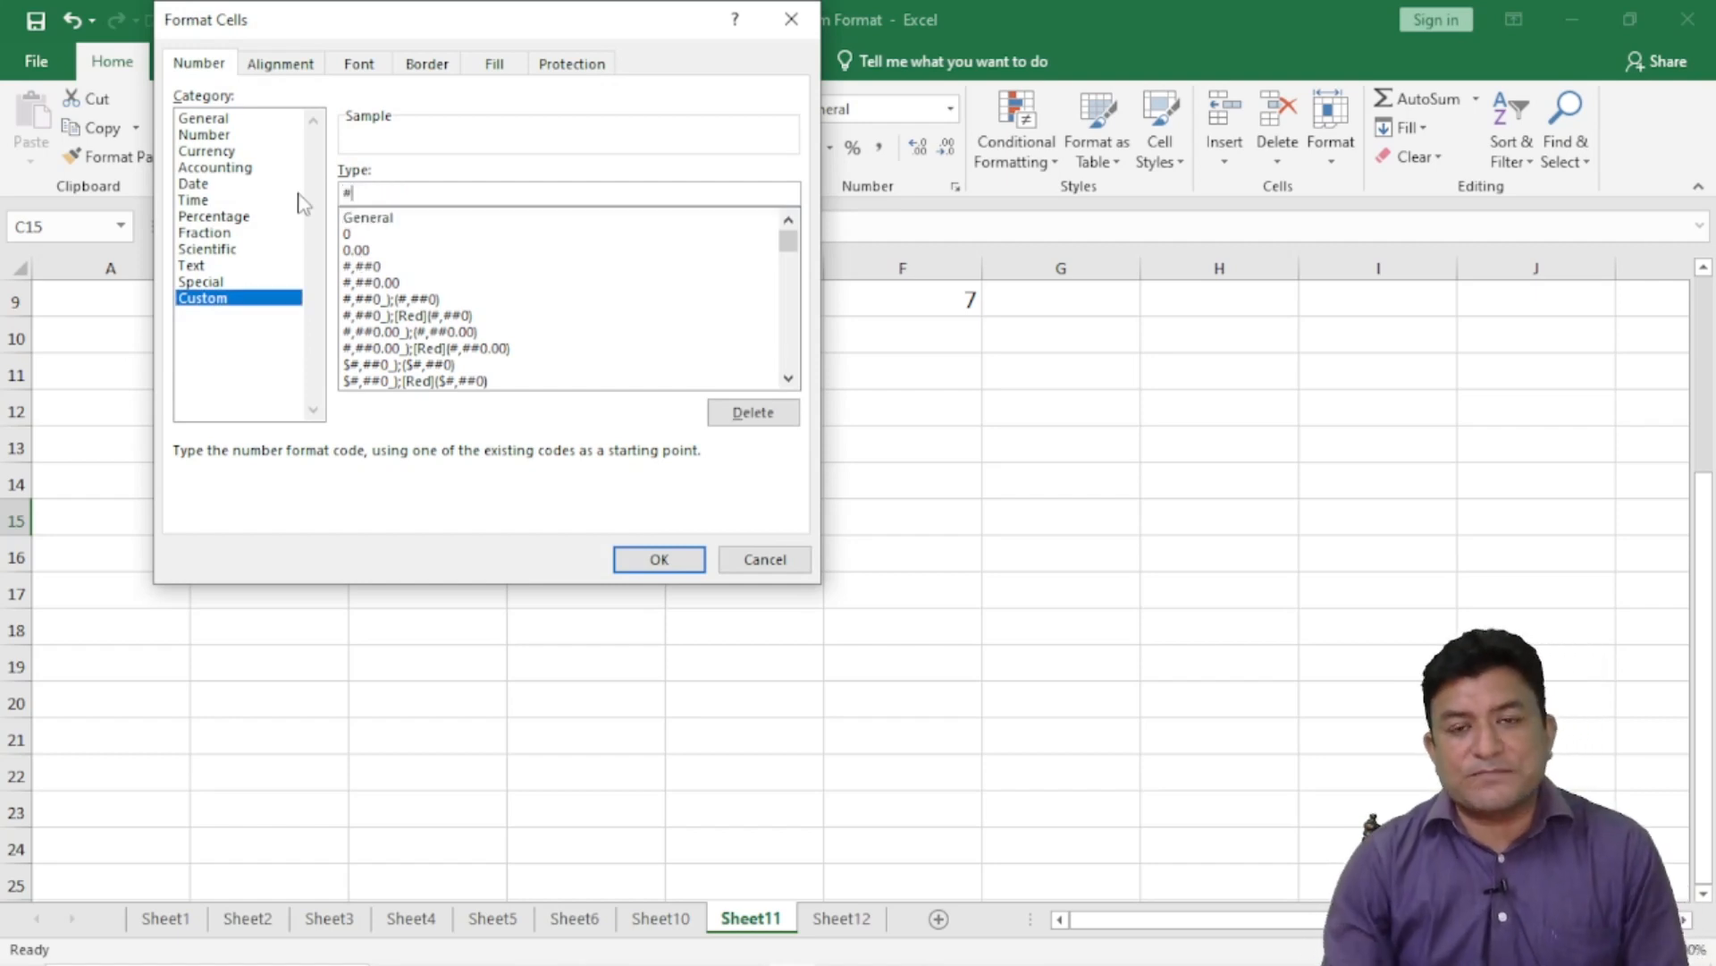
type("\"+")
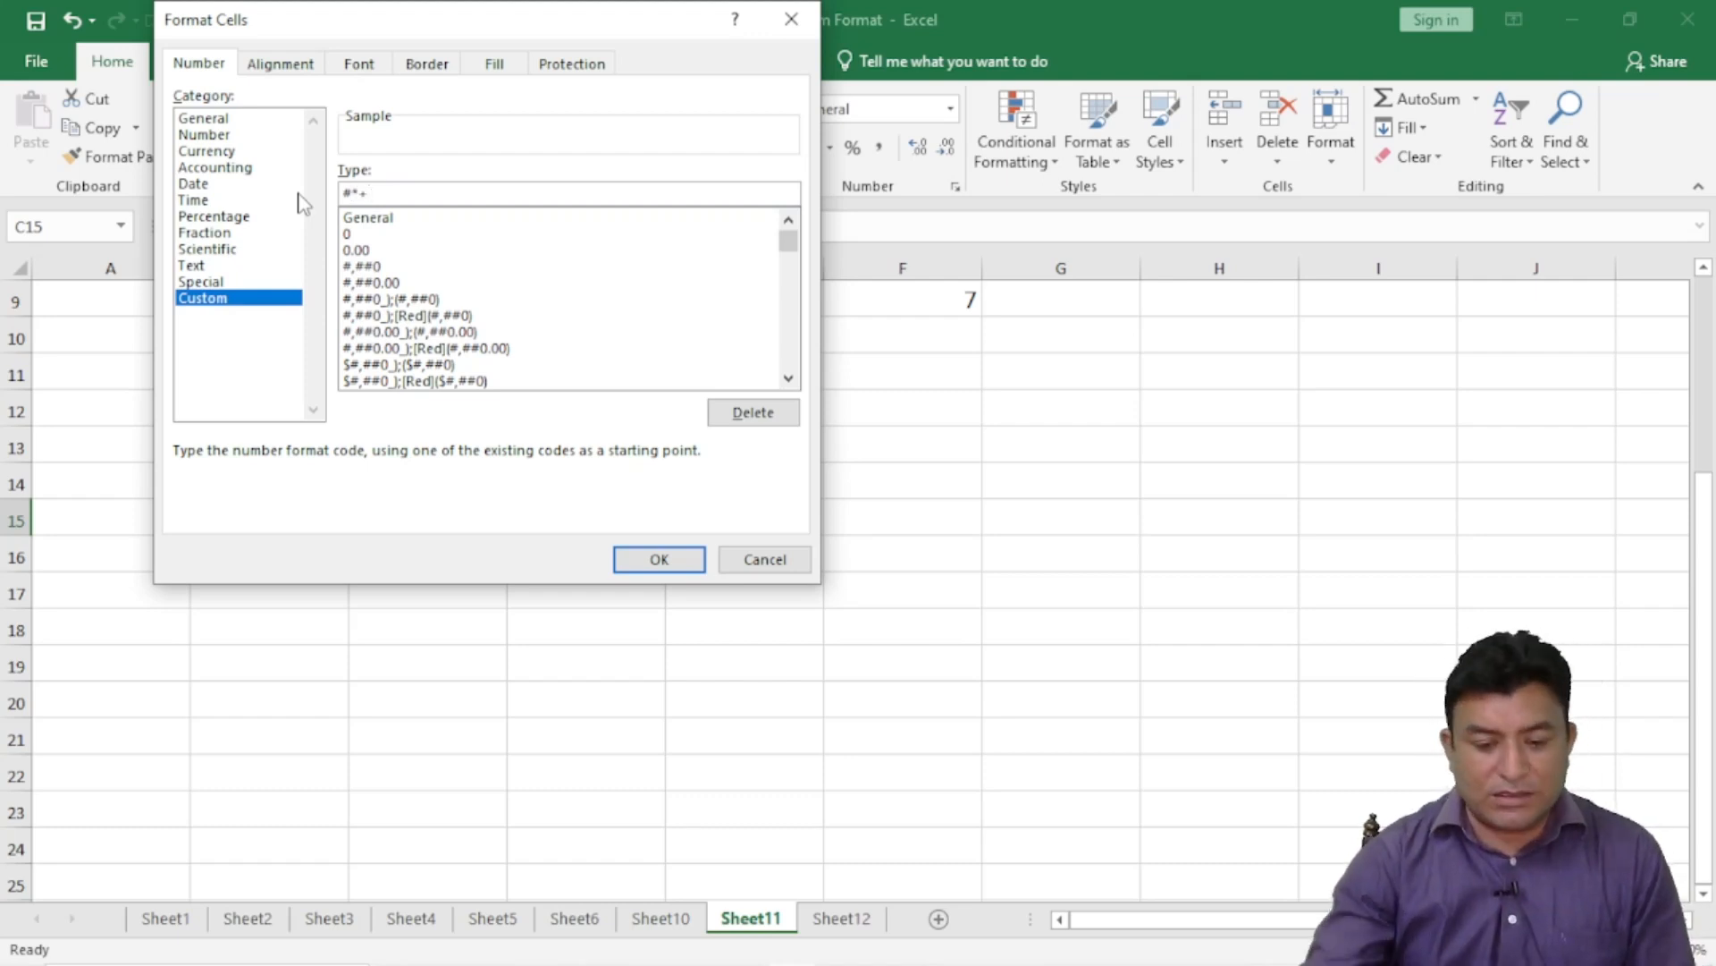
left_click(658, 557)
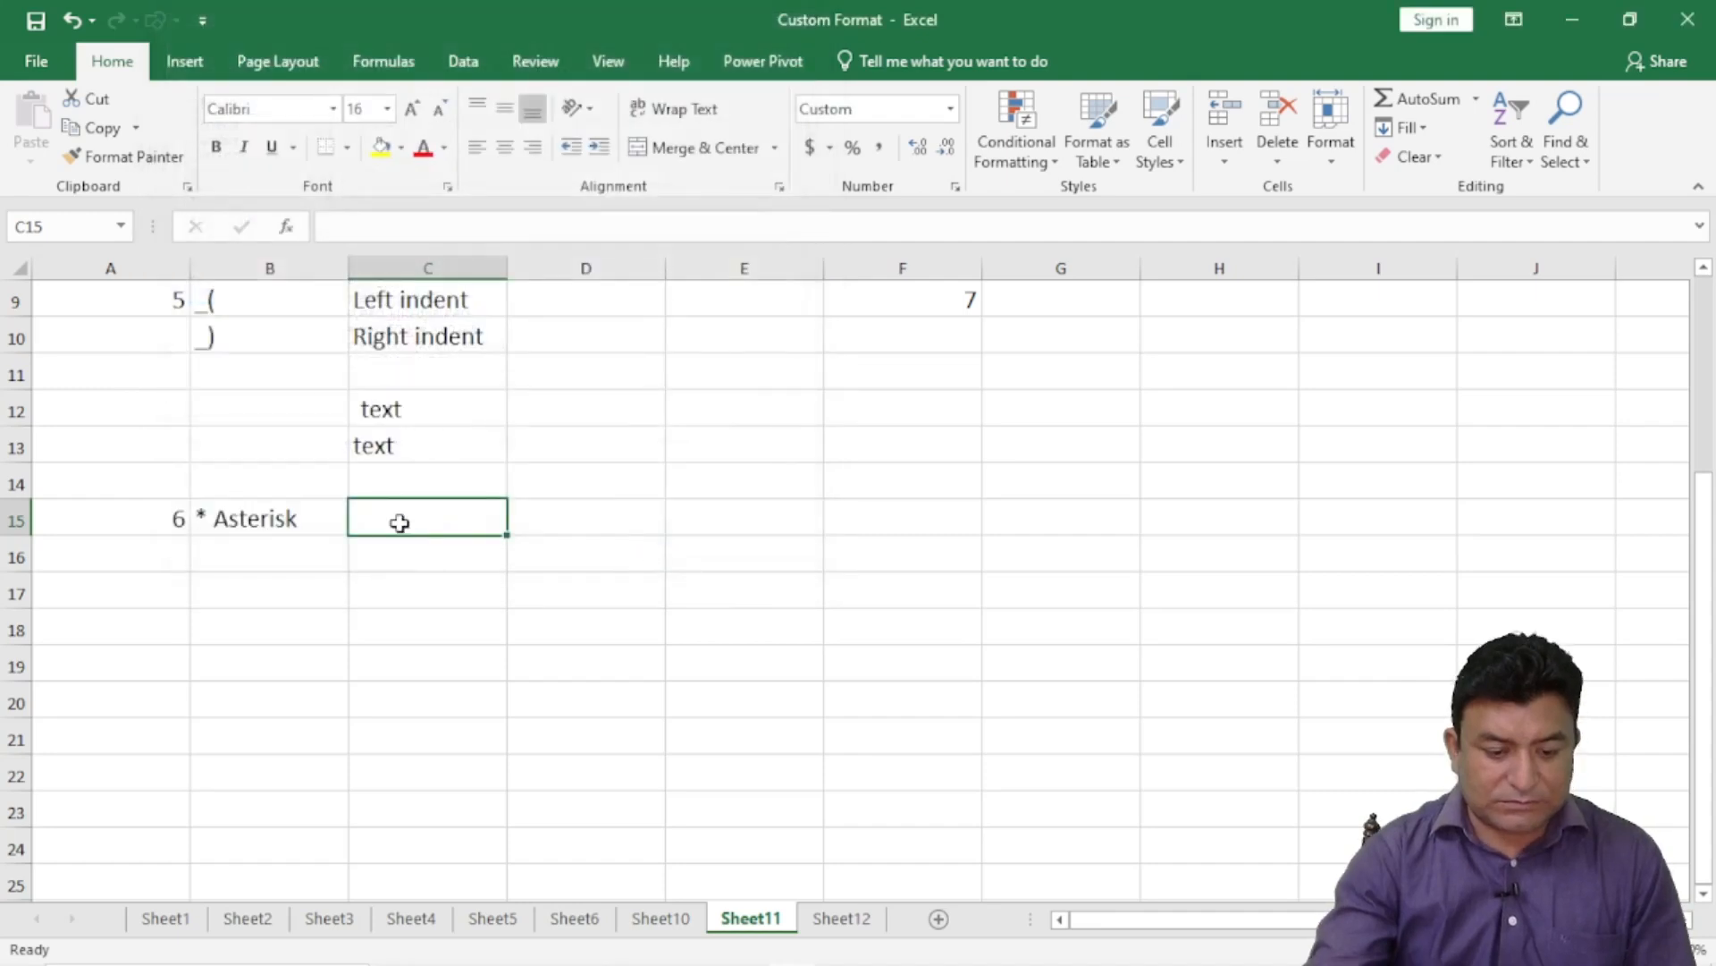
- Enter 5 in C15 and widen column C so more plus signs fill the cell
type("5")
key("Return")
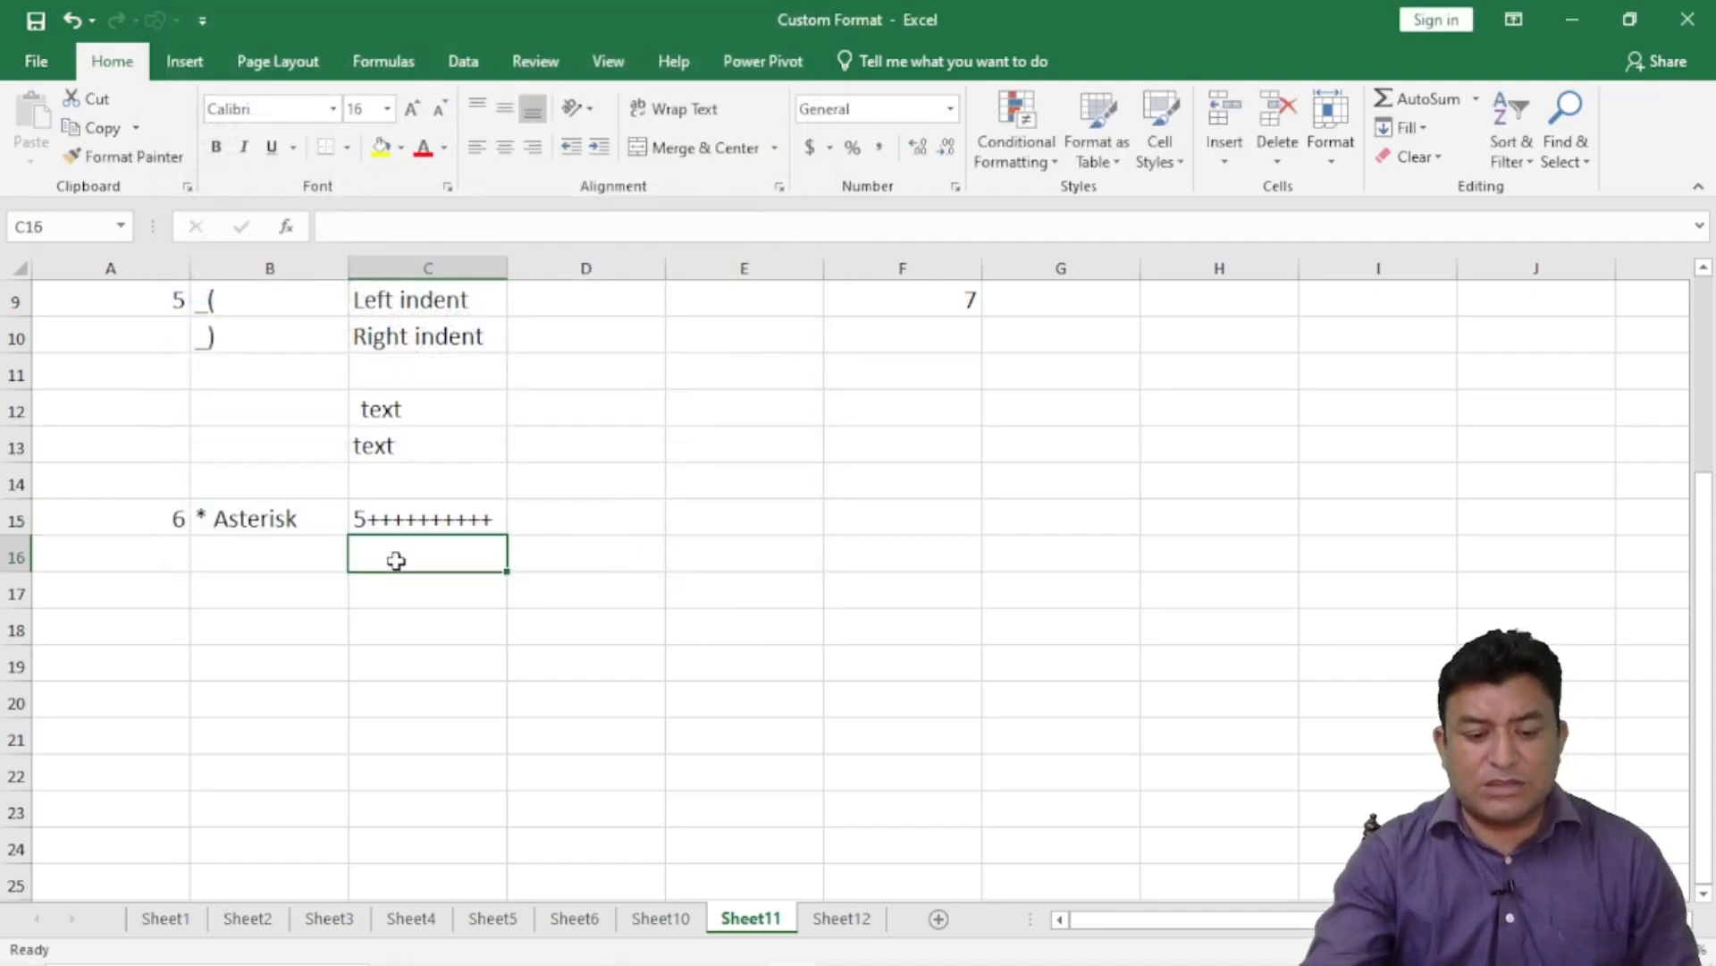
left_click_drag(507, 268, 709, 268)
left_click(549, 521)
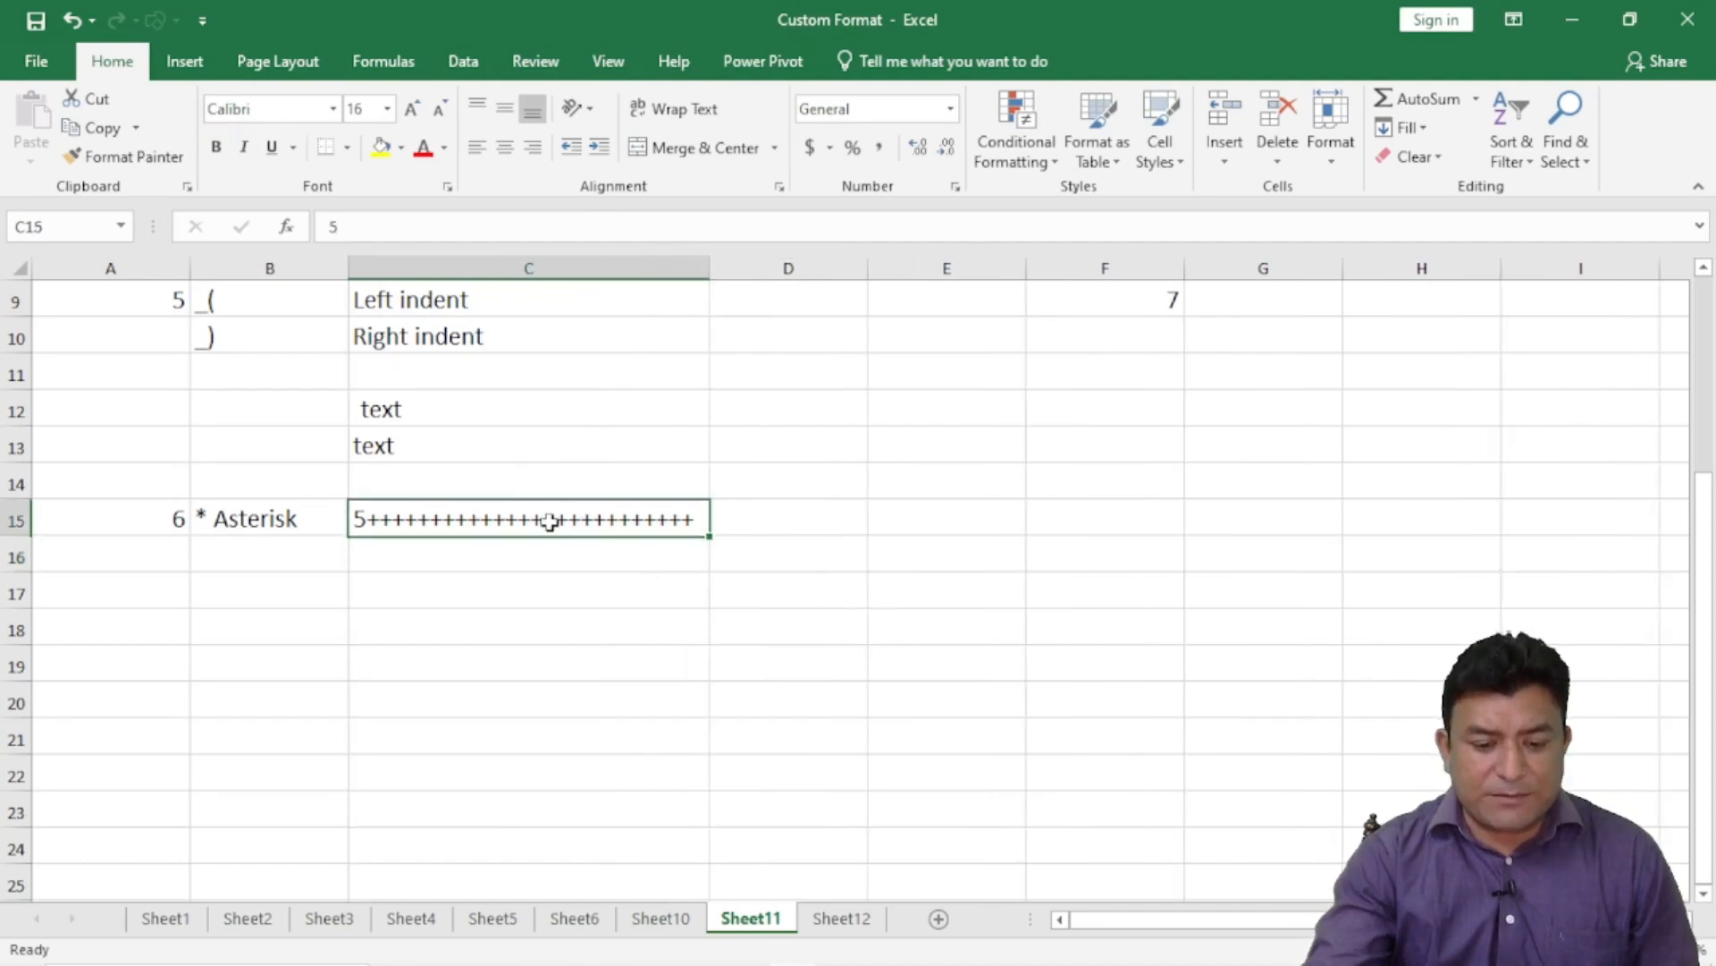
- Recheck C15's #*+ format, widen column C further, then narrow it back down
left_click(954, 186)
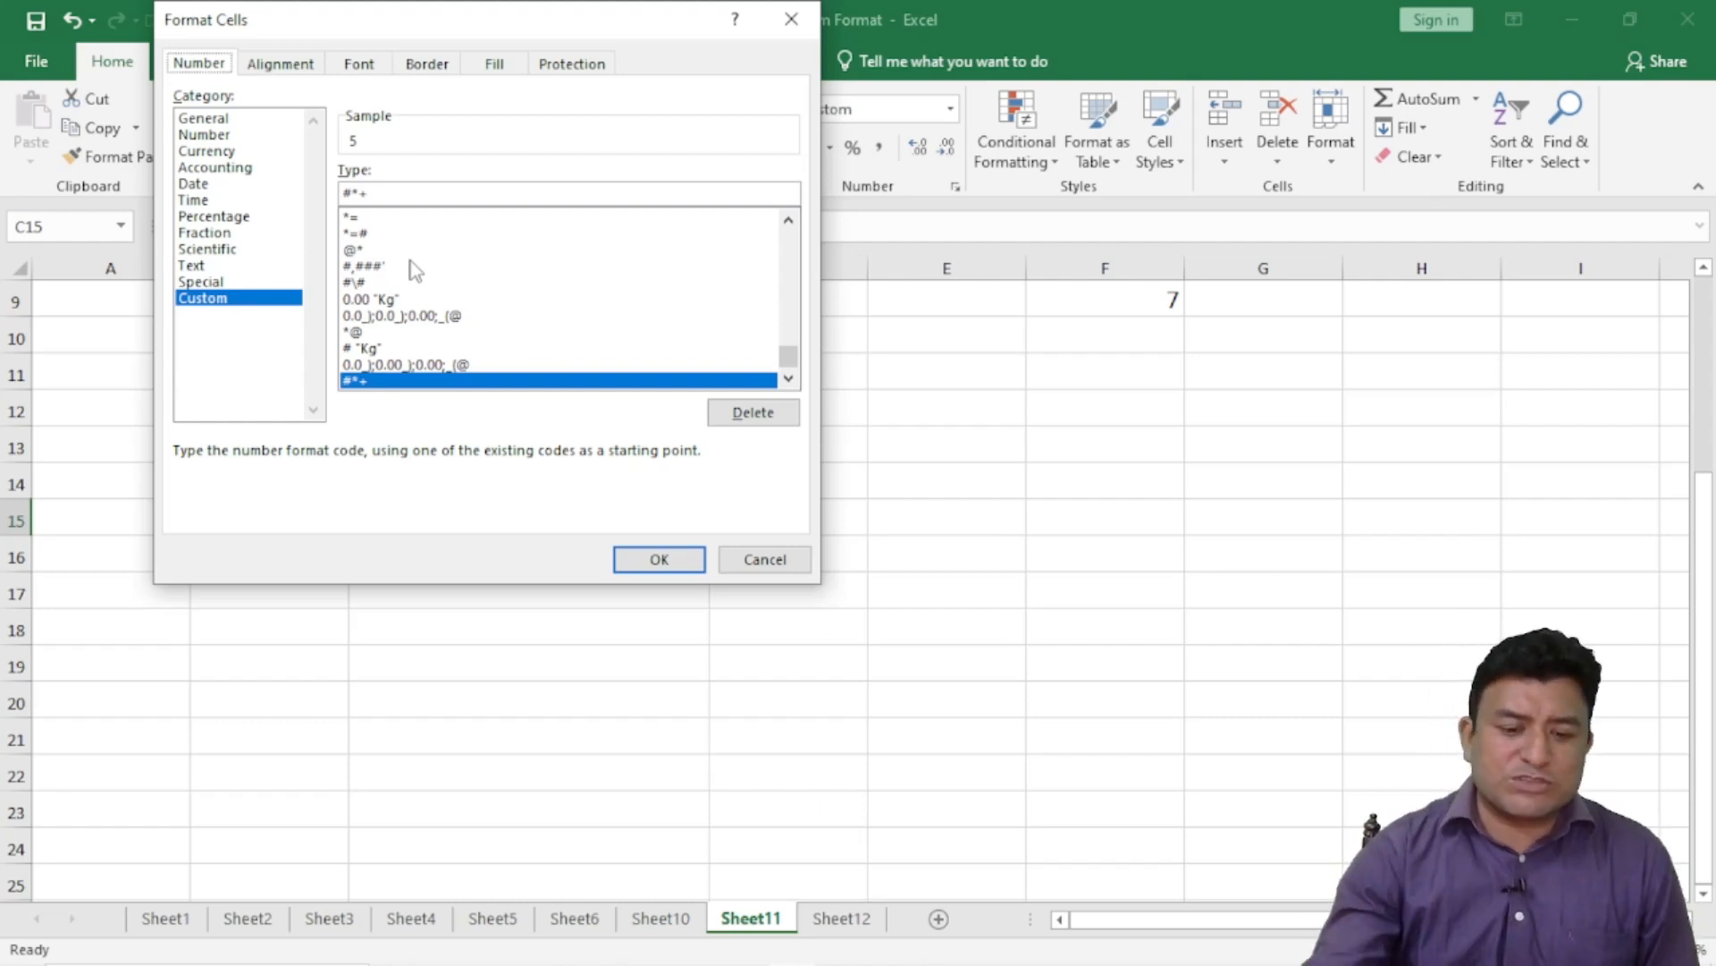
left_click(659, 559)
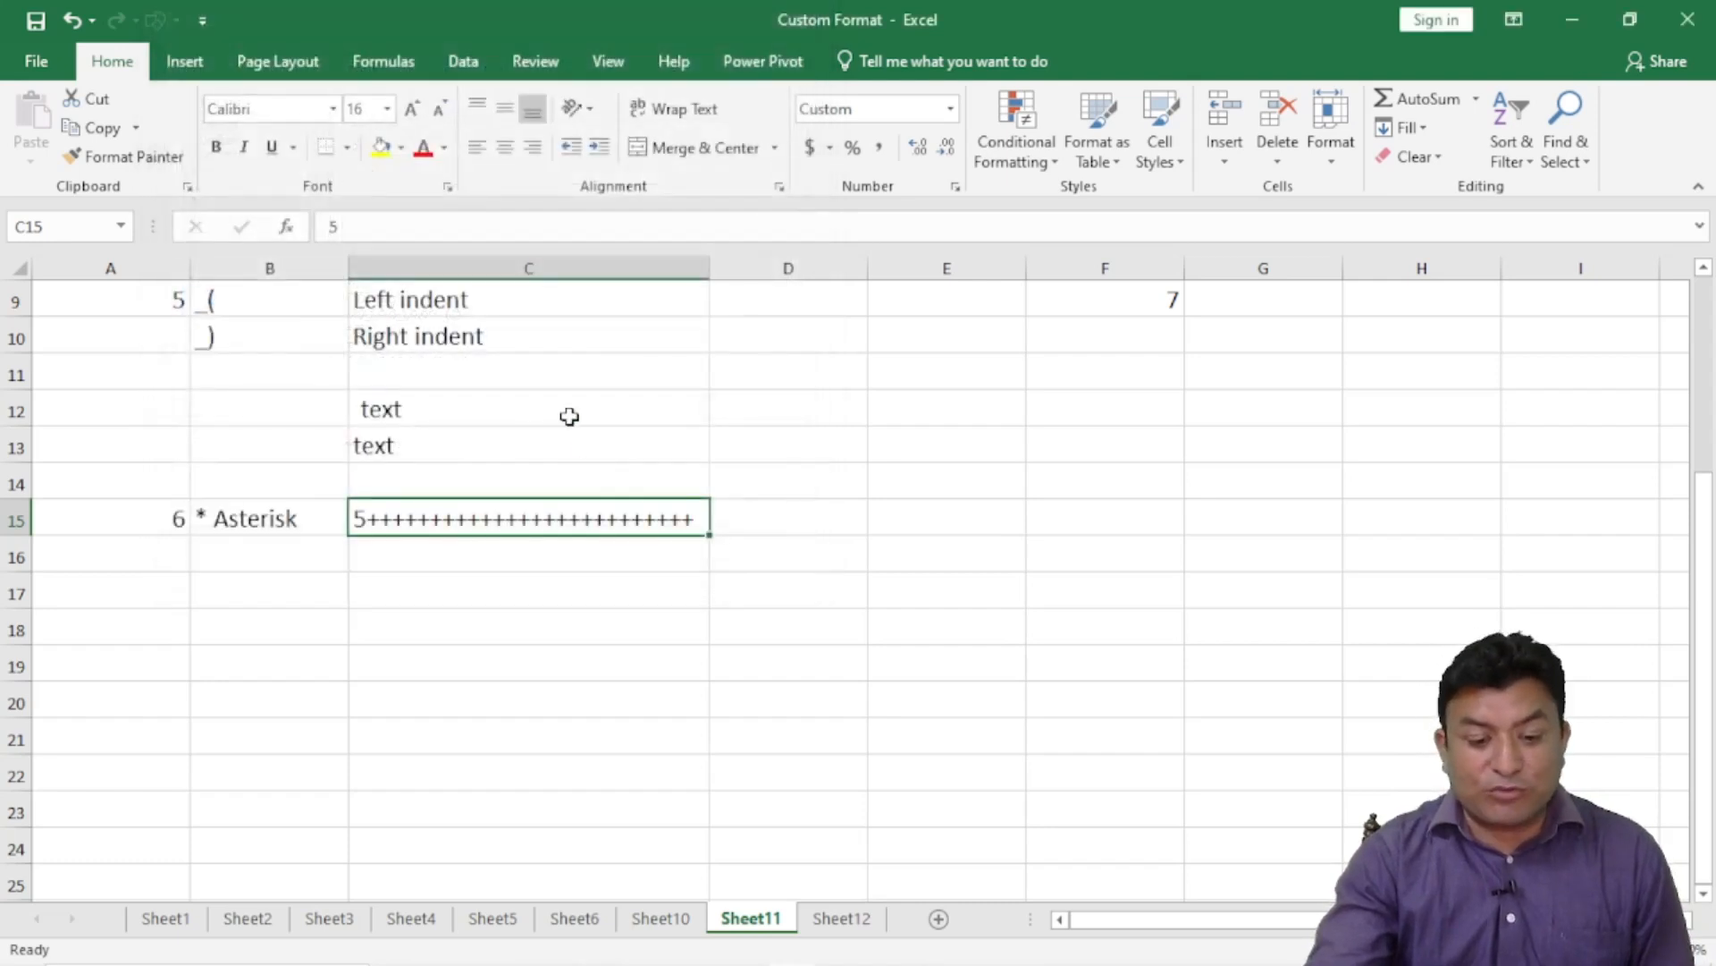
left_click_drag(709, 266, 998, 268)
left_click(786, 266)
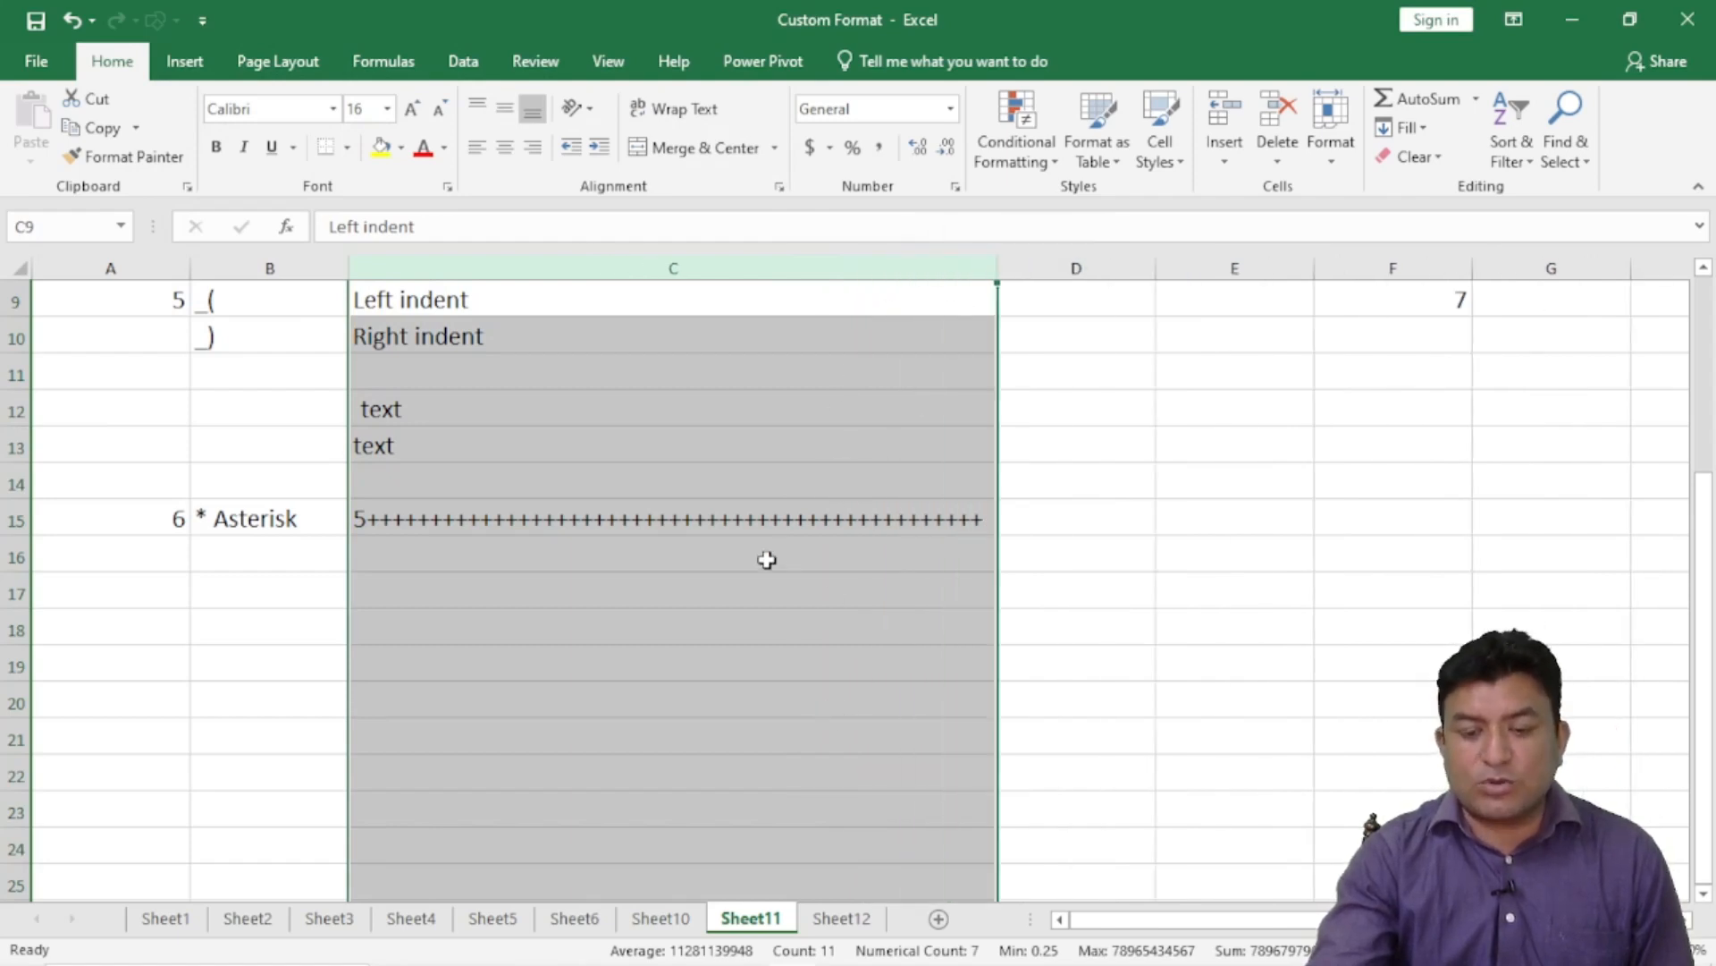
left_click(577, 515)
left_click_drag(998, 265, 547, 269)
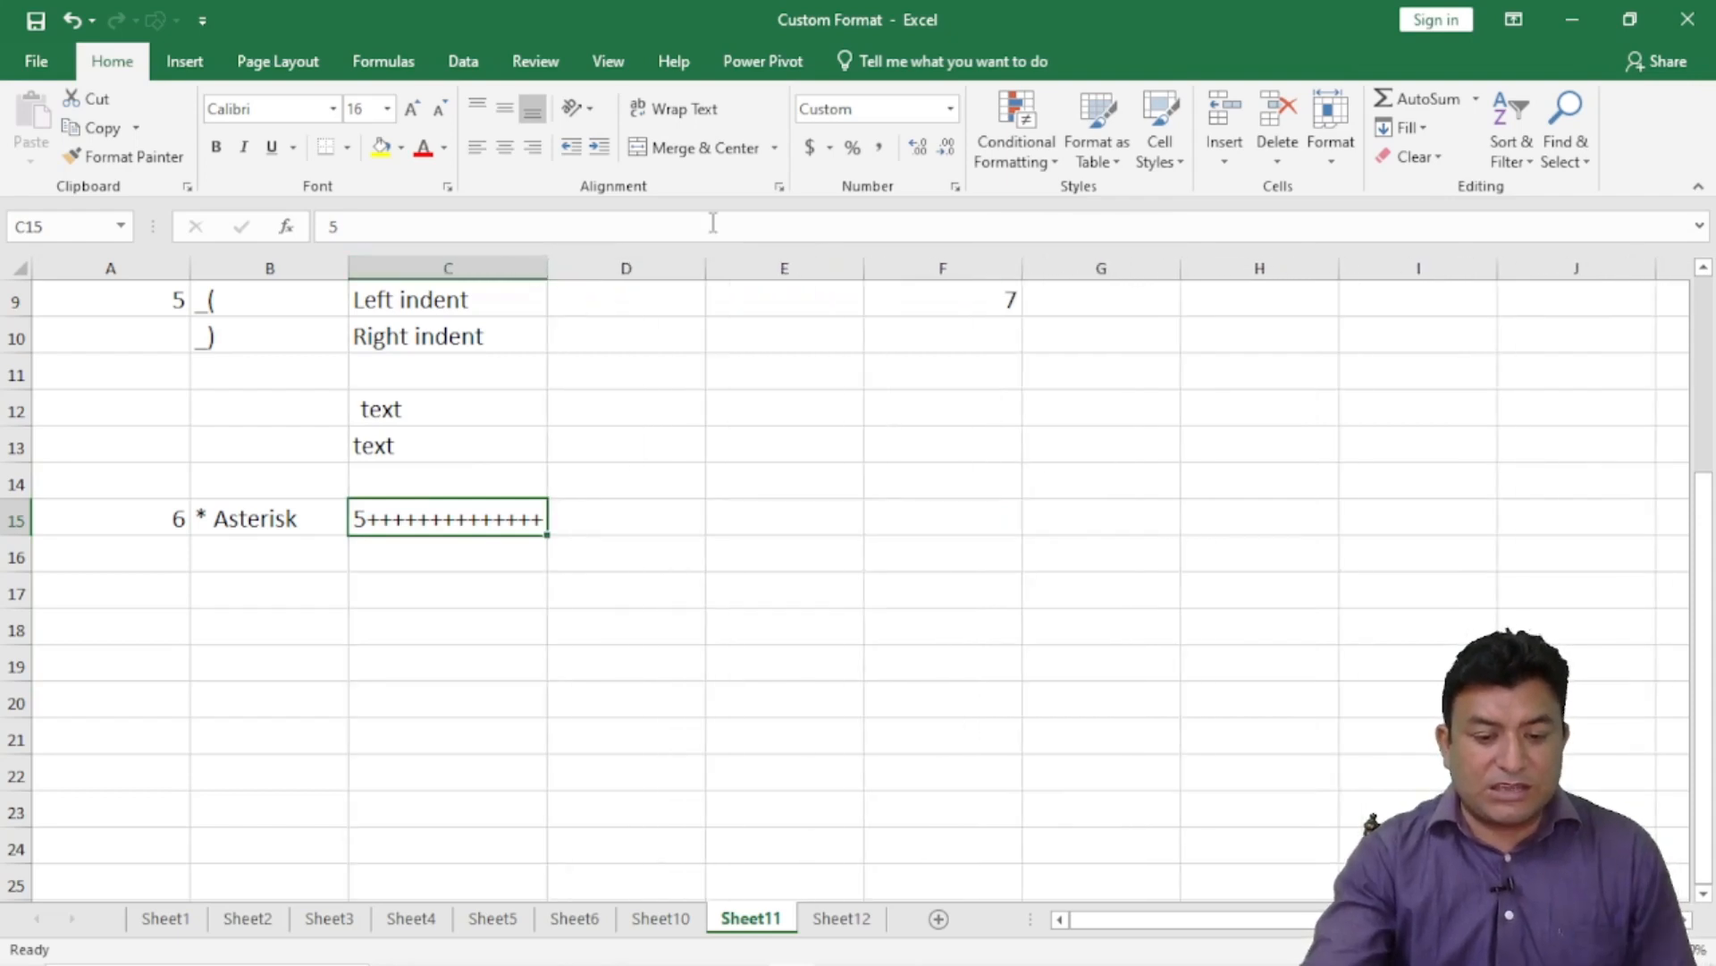
left_click(955, 187)
- Change C15's custom format from #*+ to *+# so the plus signs precede the 5
left_click(382, 194)
key("BackSpace")
key("BackSpace")
key("BackSpace")
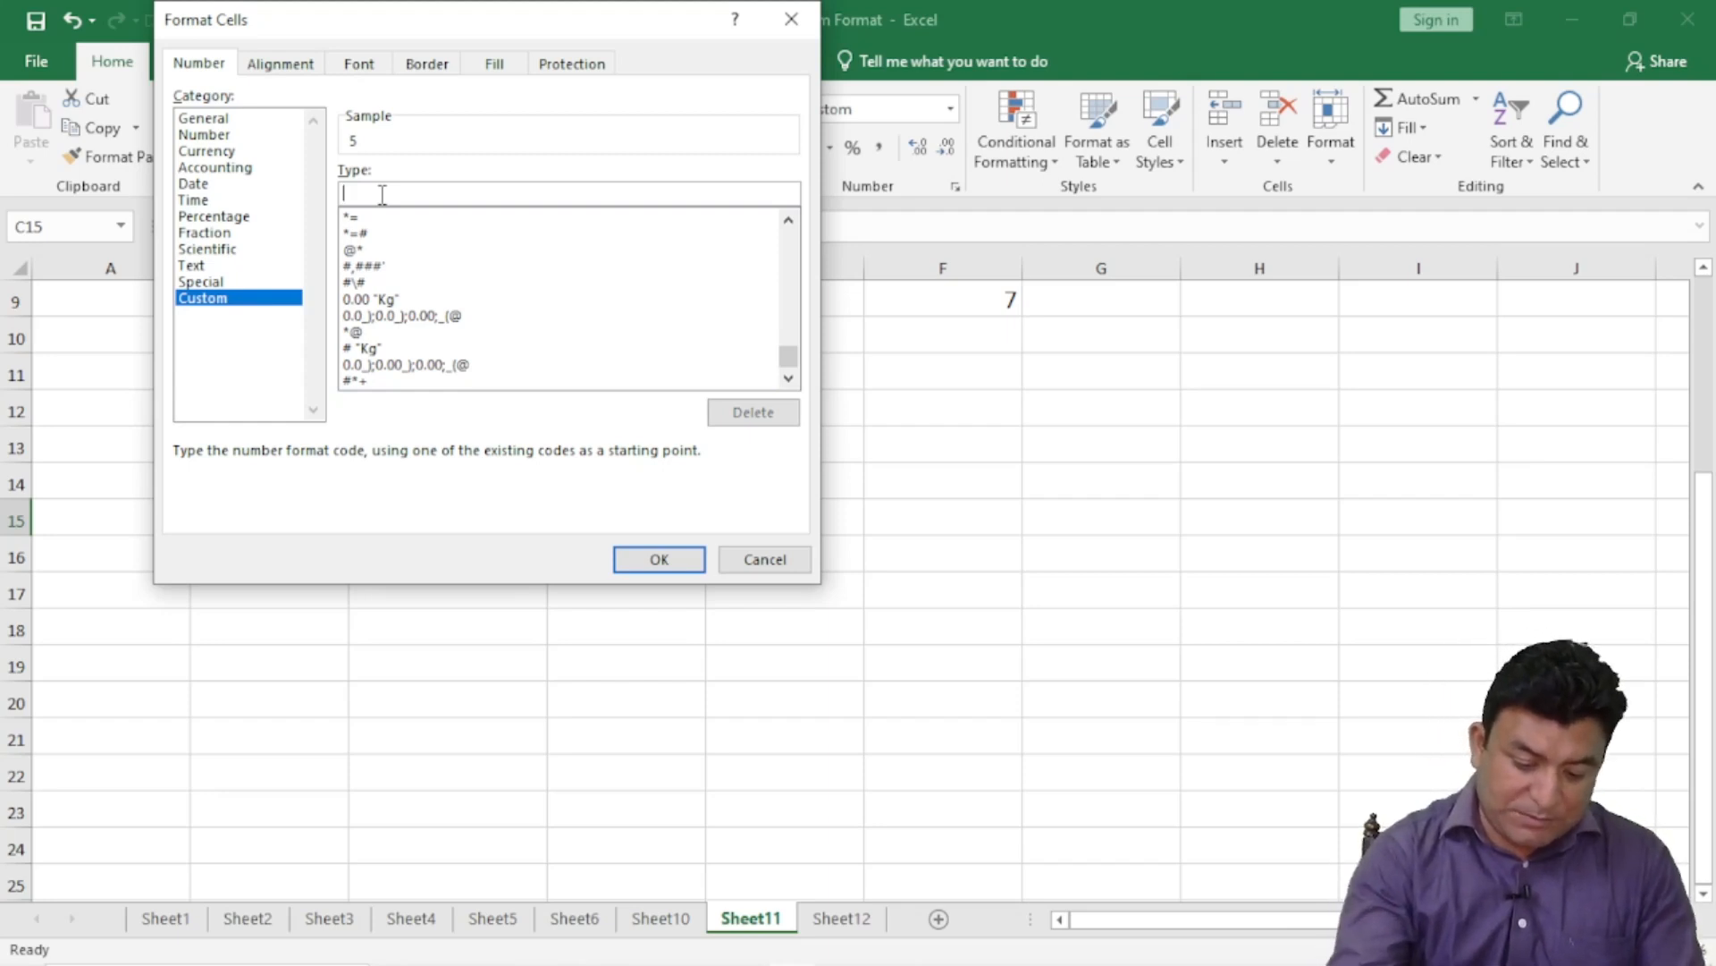
type("*")
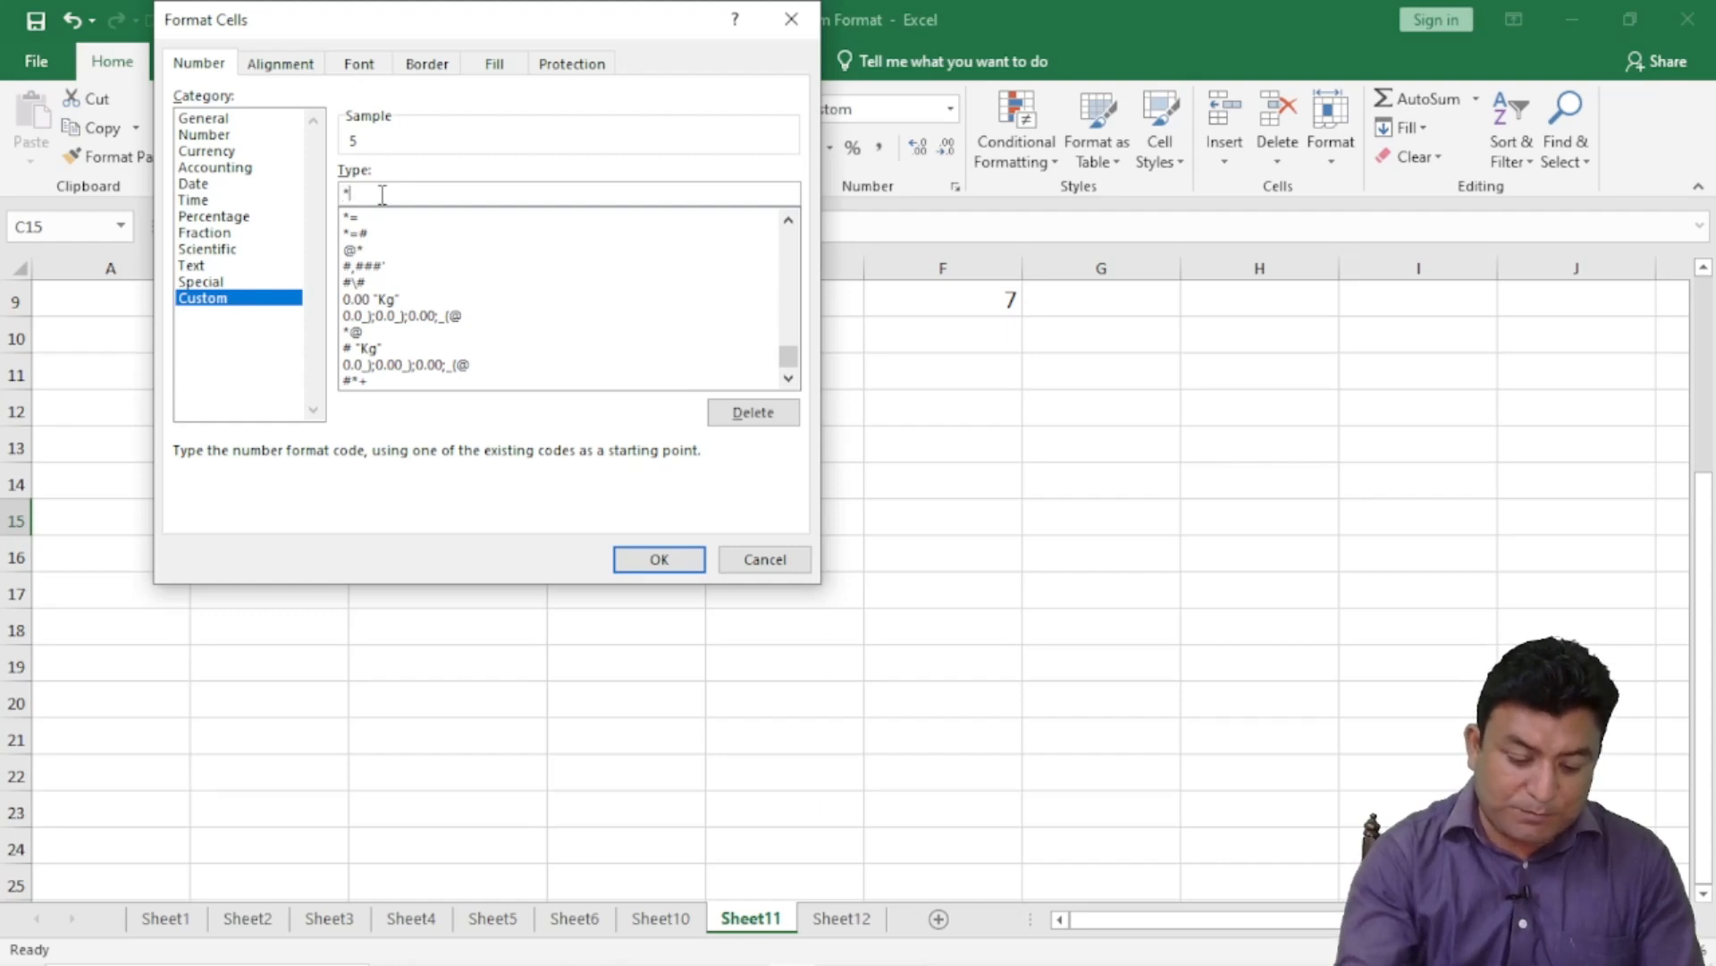
type("+")
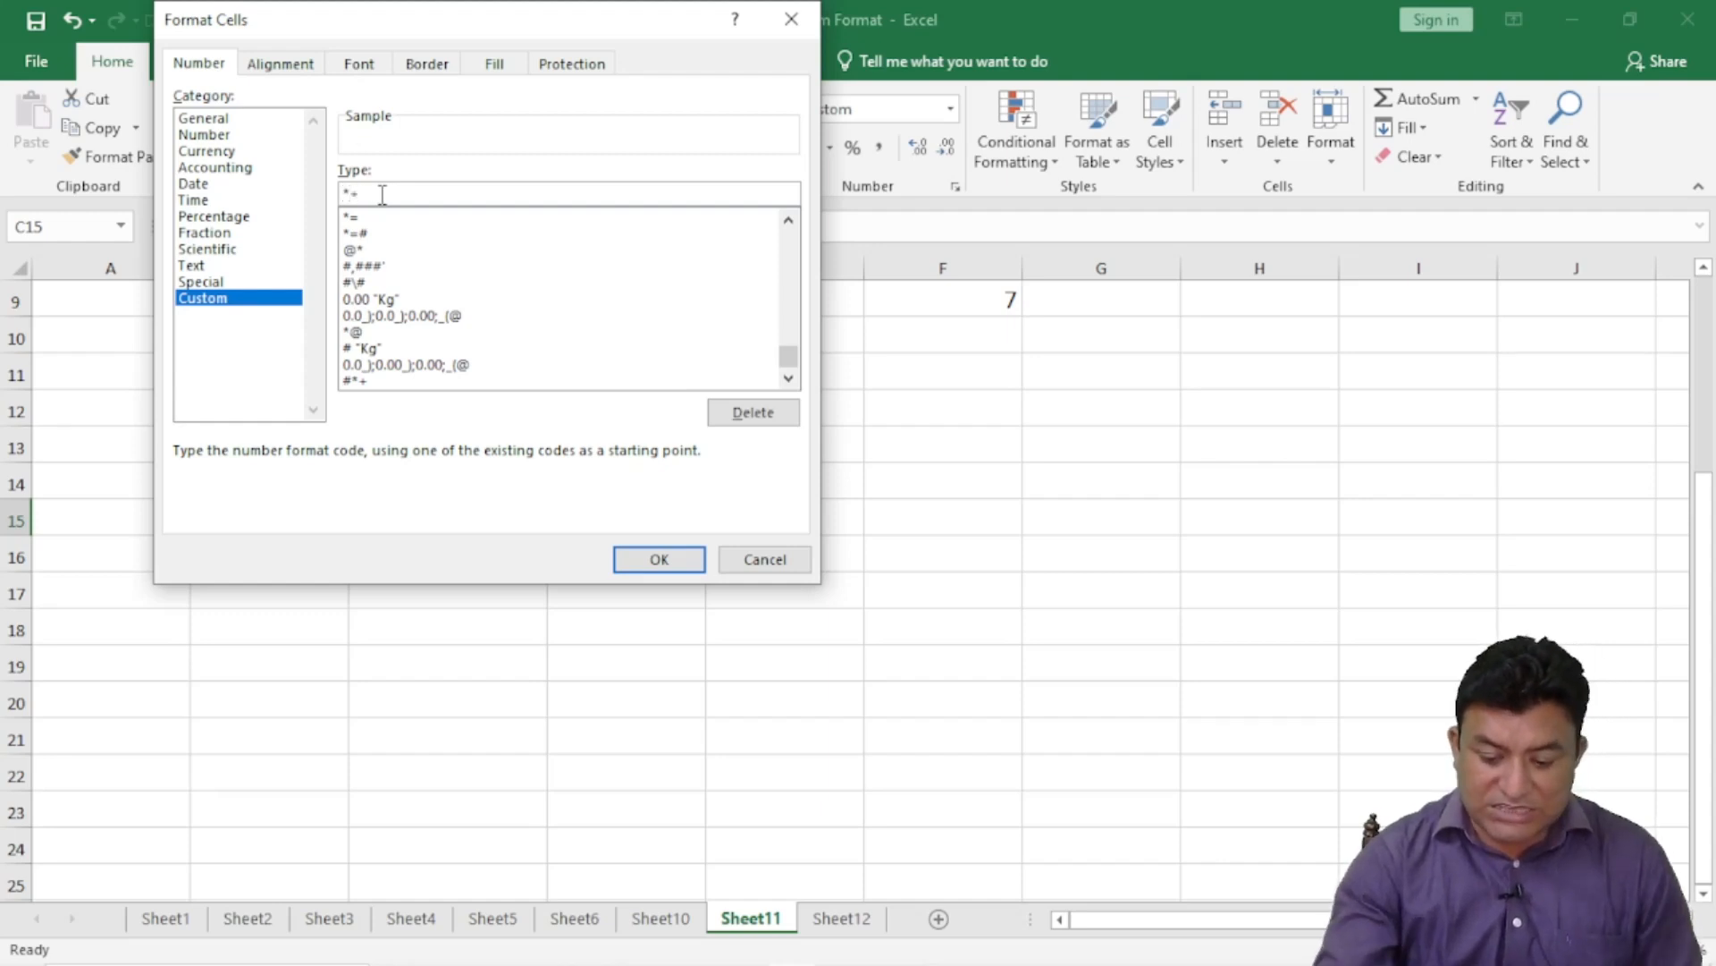
type("#")
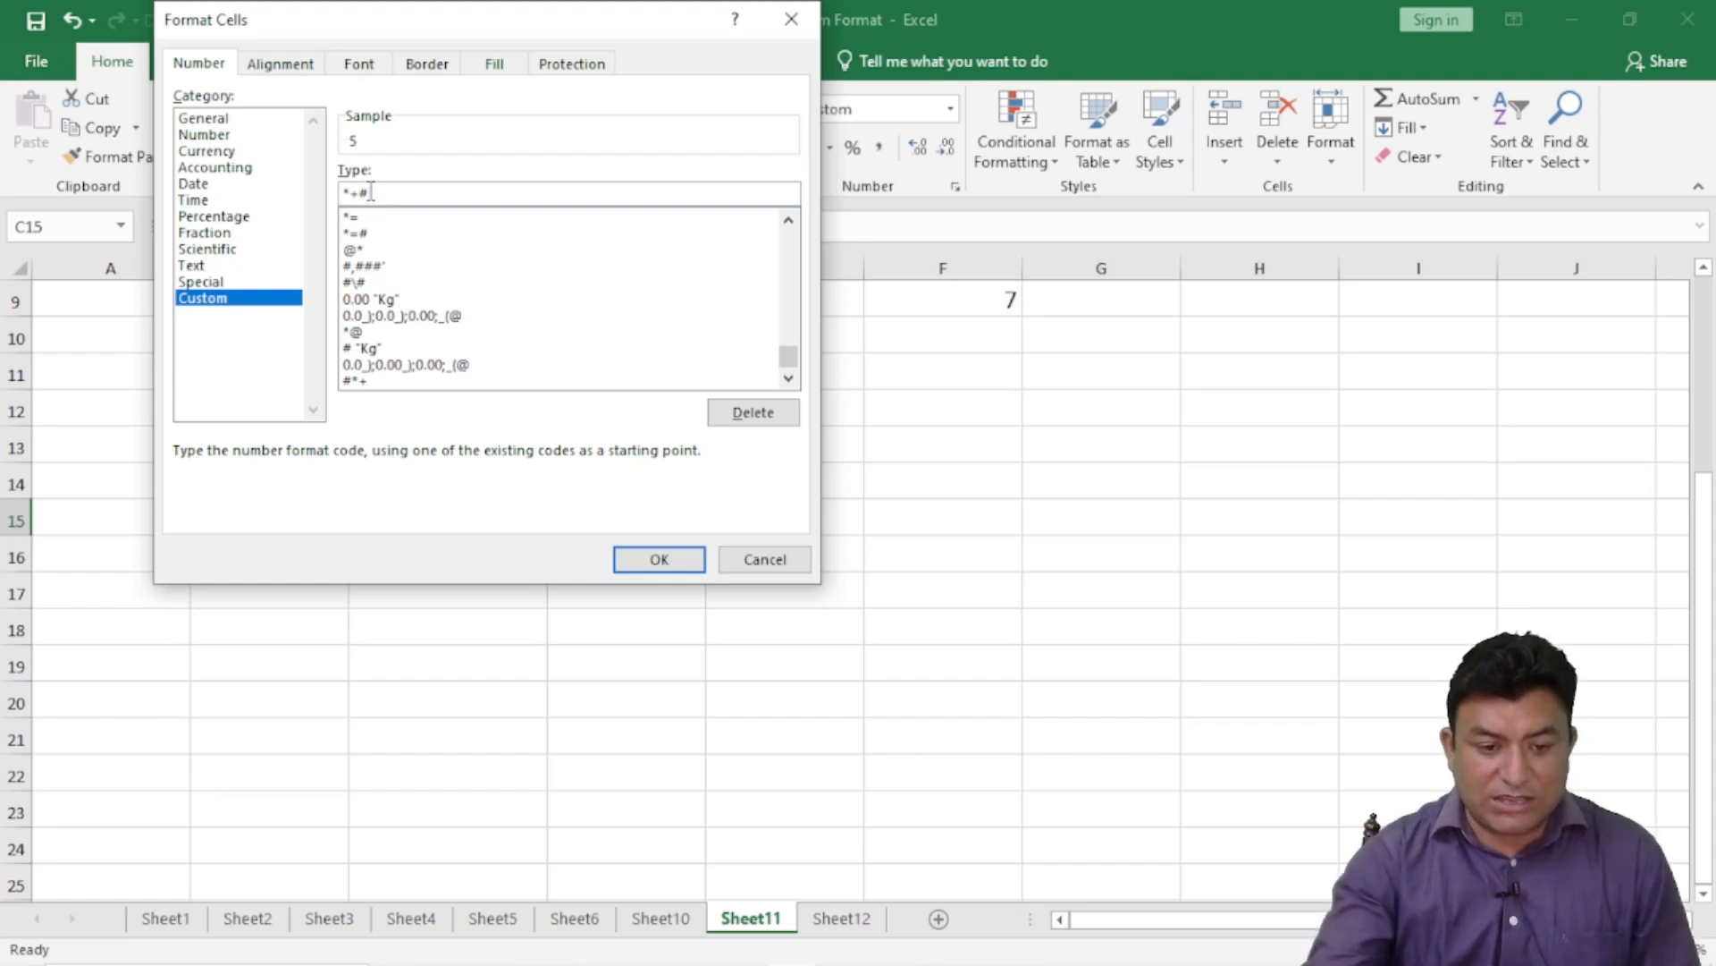
left_click(659, 559)
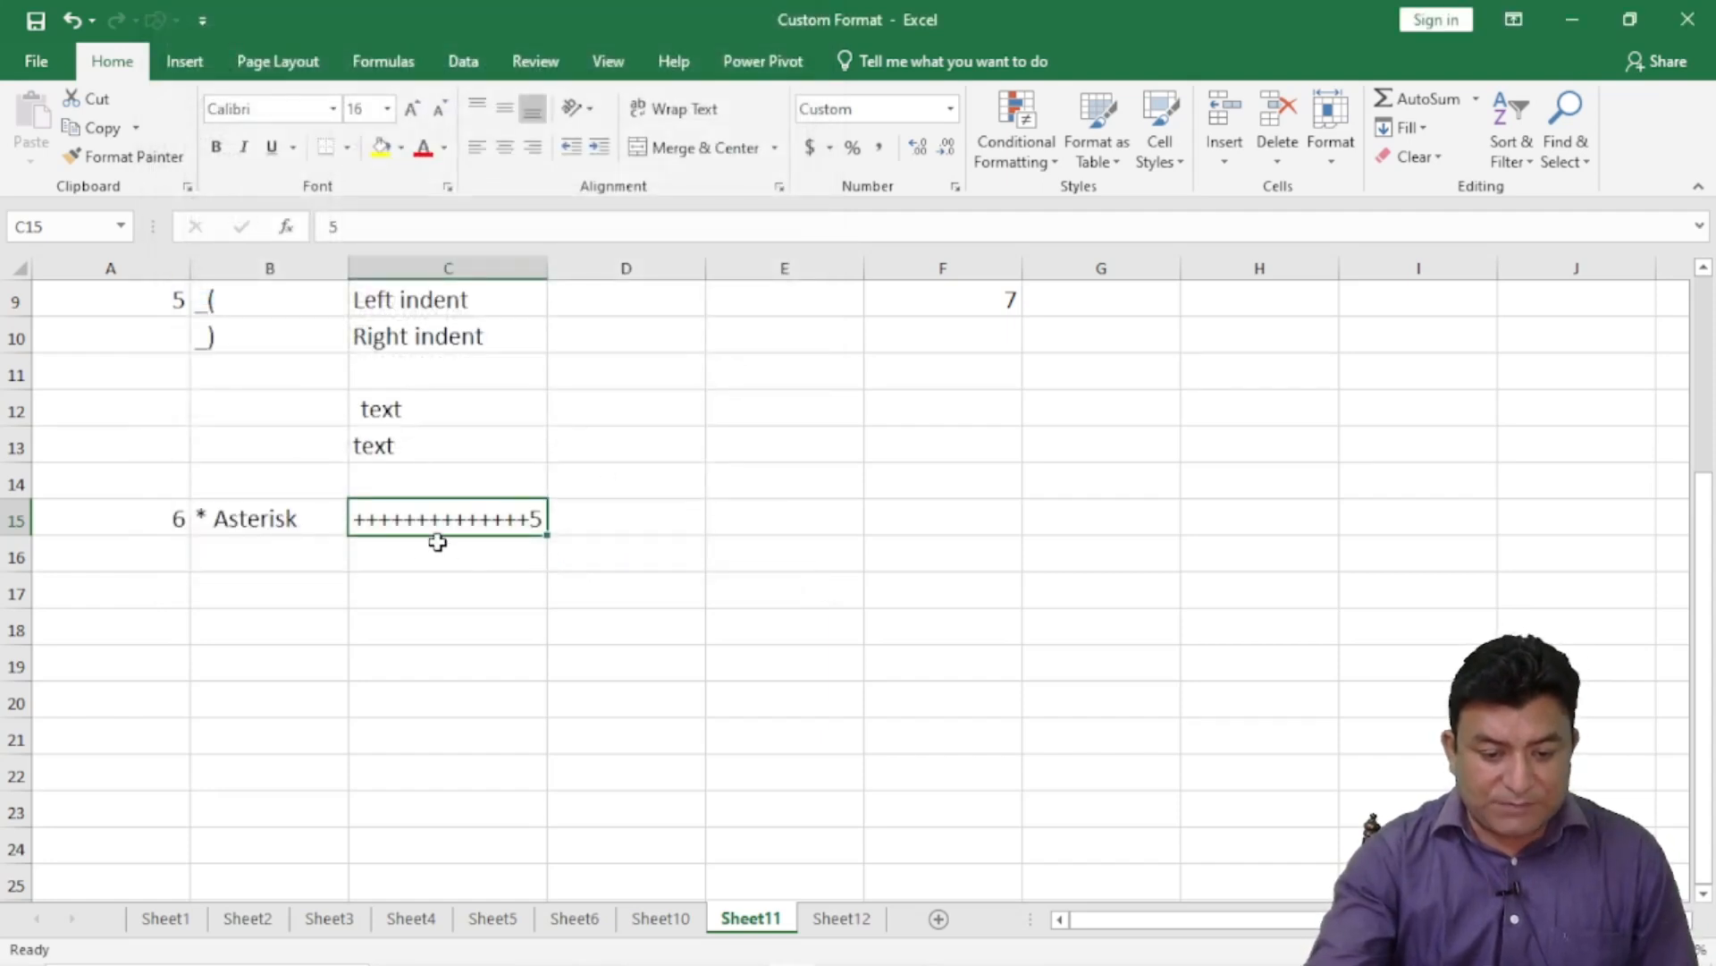
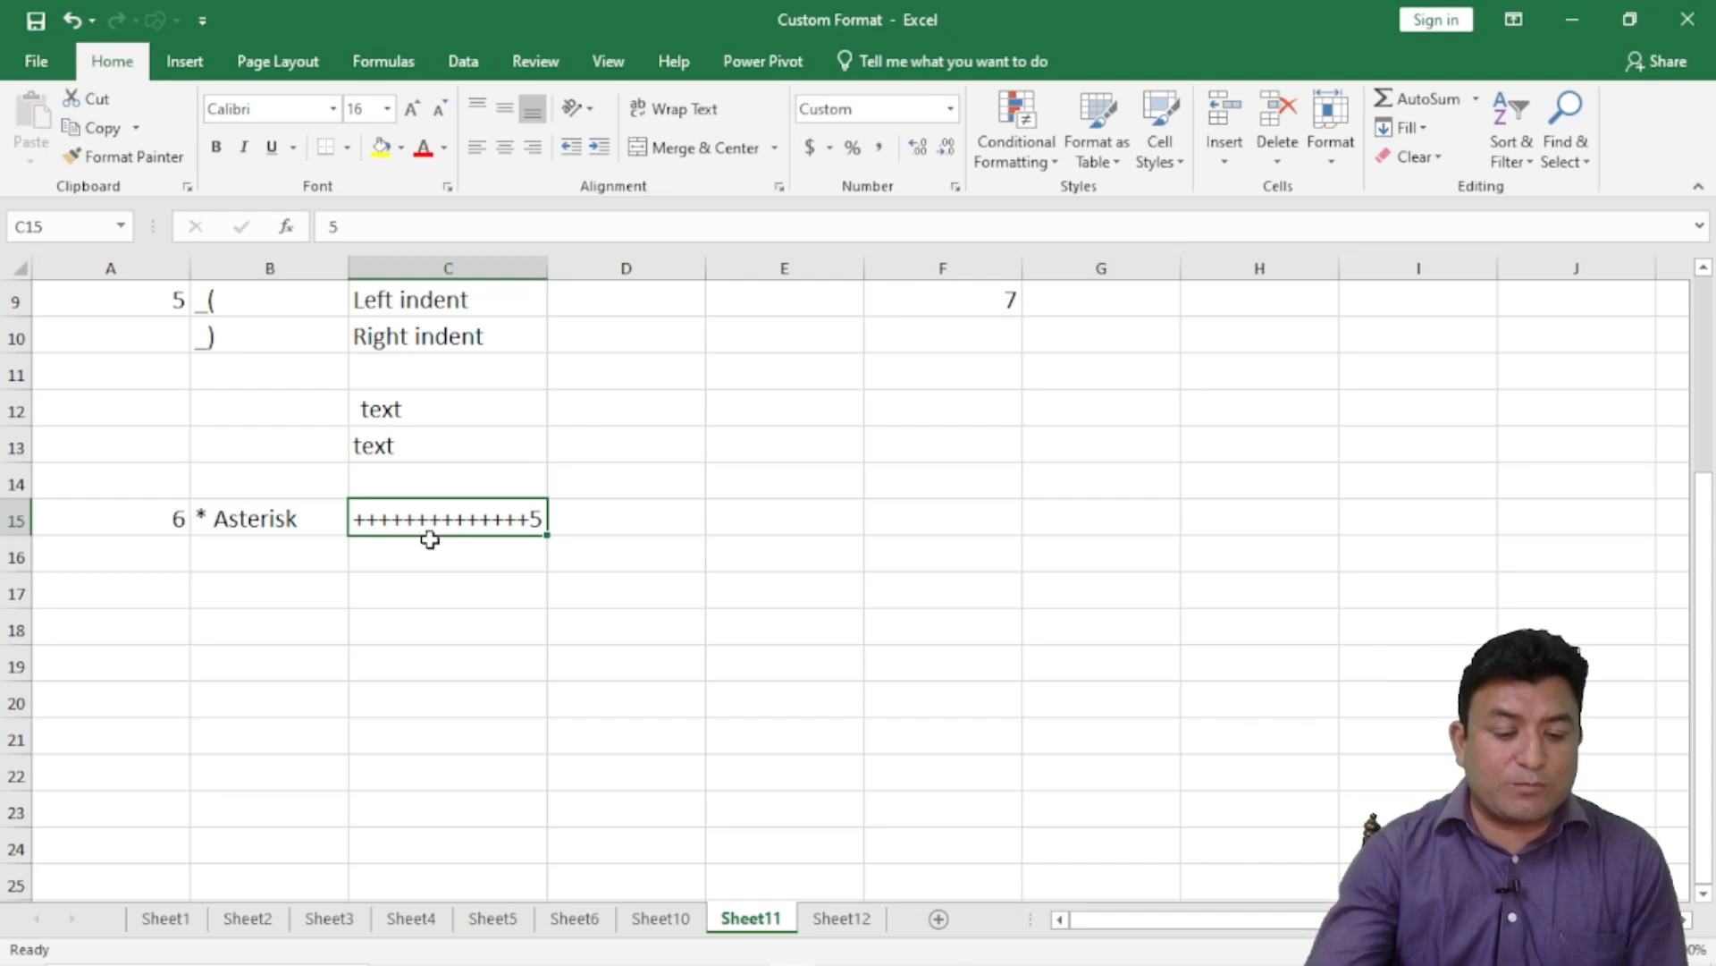
- Enter the number 5 in cell C18 as the next example
left_click(387, 629)
double_click(391, 631)
type("5")
key("Return")
left_click(410, 629)
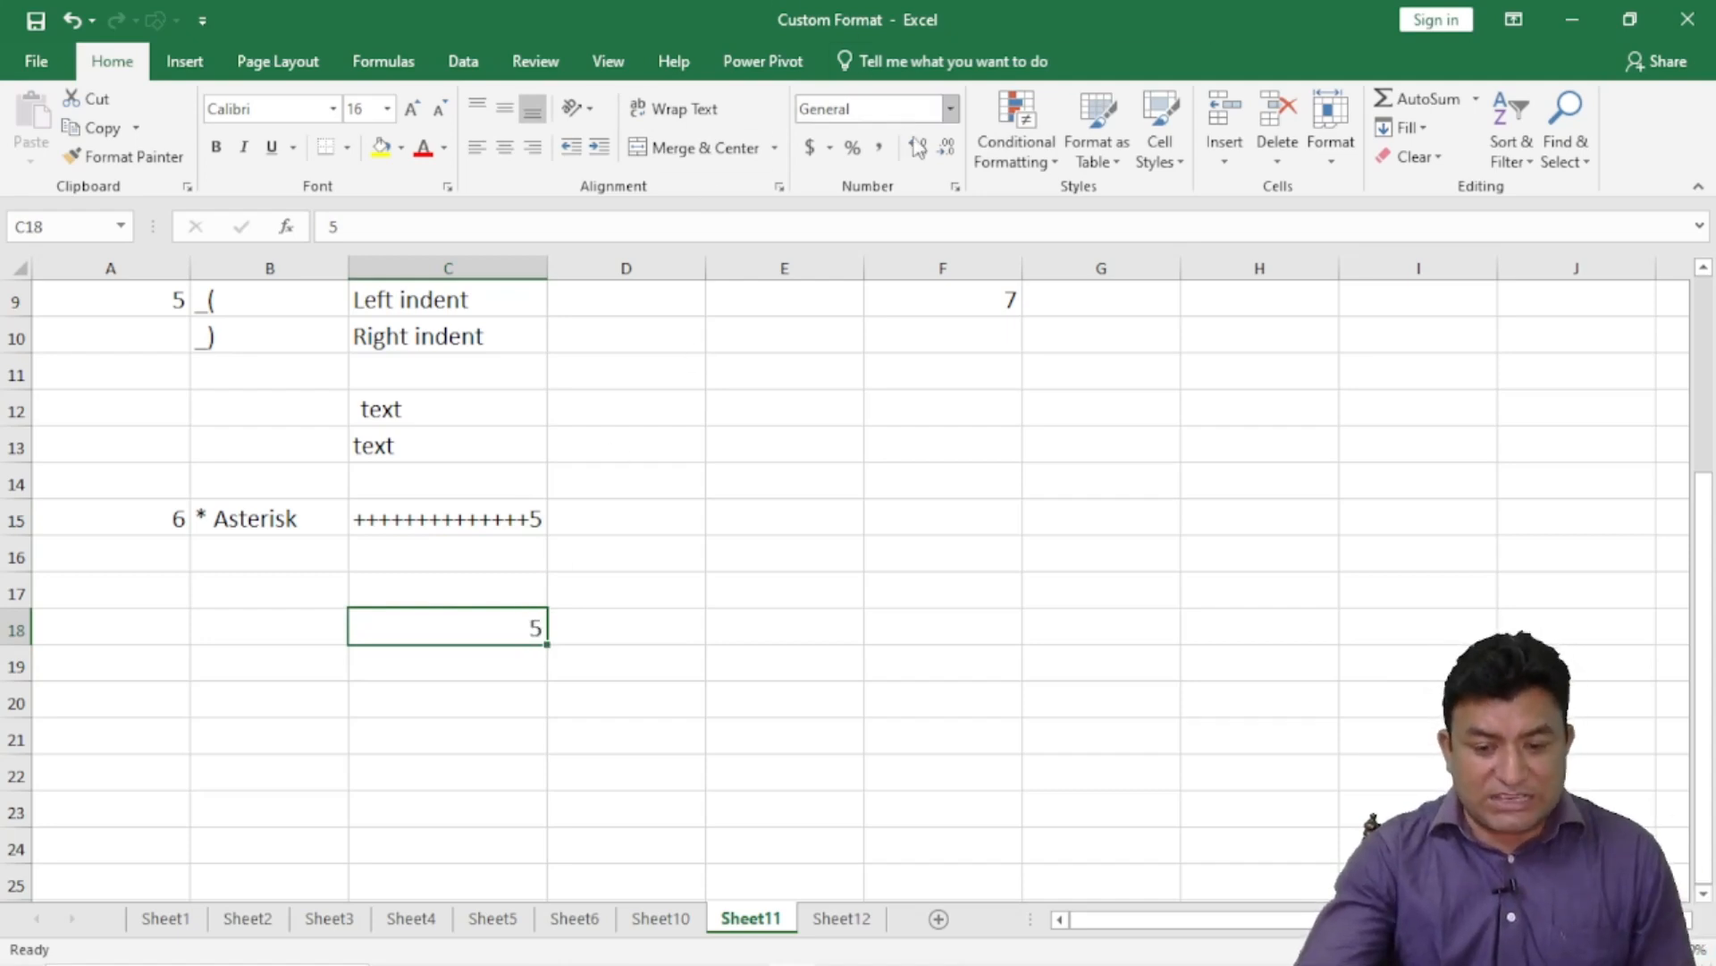
- Give C18 the custom format #* so repeated spaces follow the 5
left_click(956, 186)
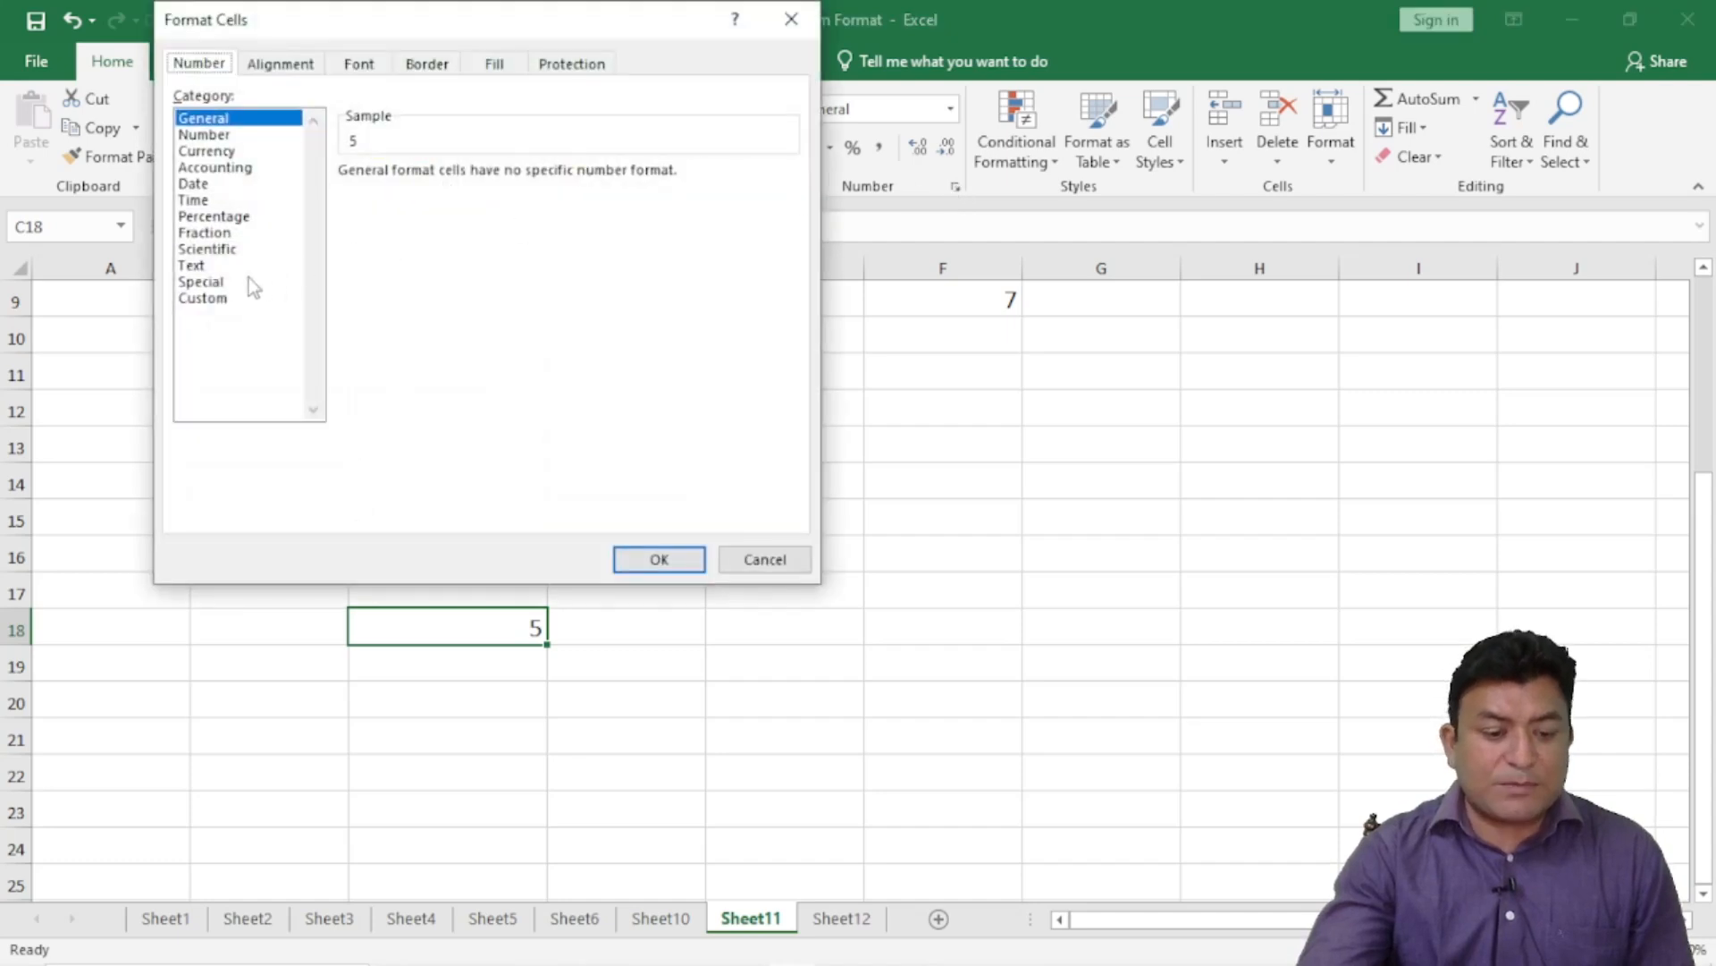
left_click(211, 302)
left_click_drag(420, 192, 304, 192)
key("BackSpace")
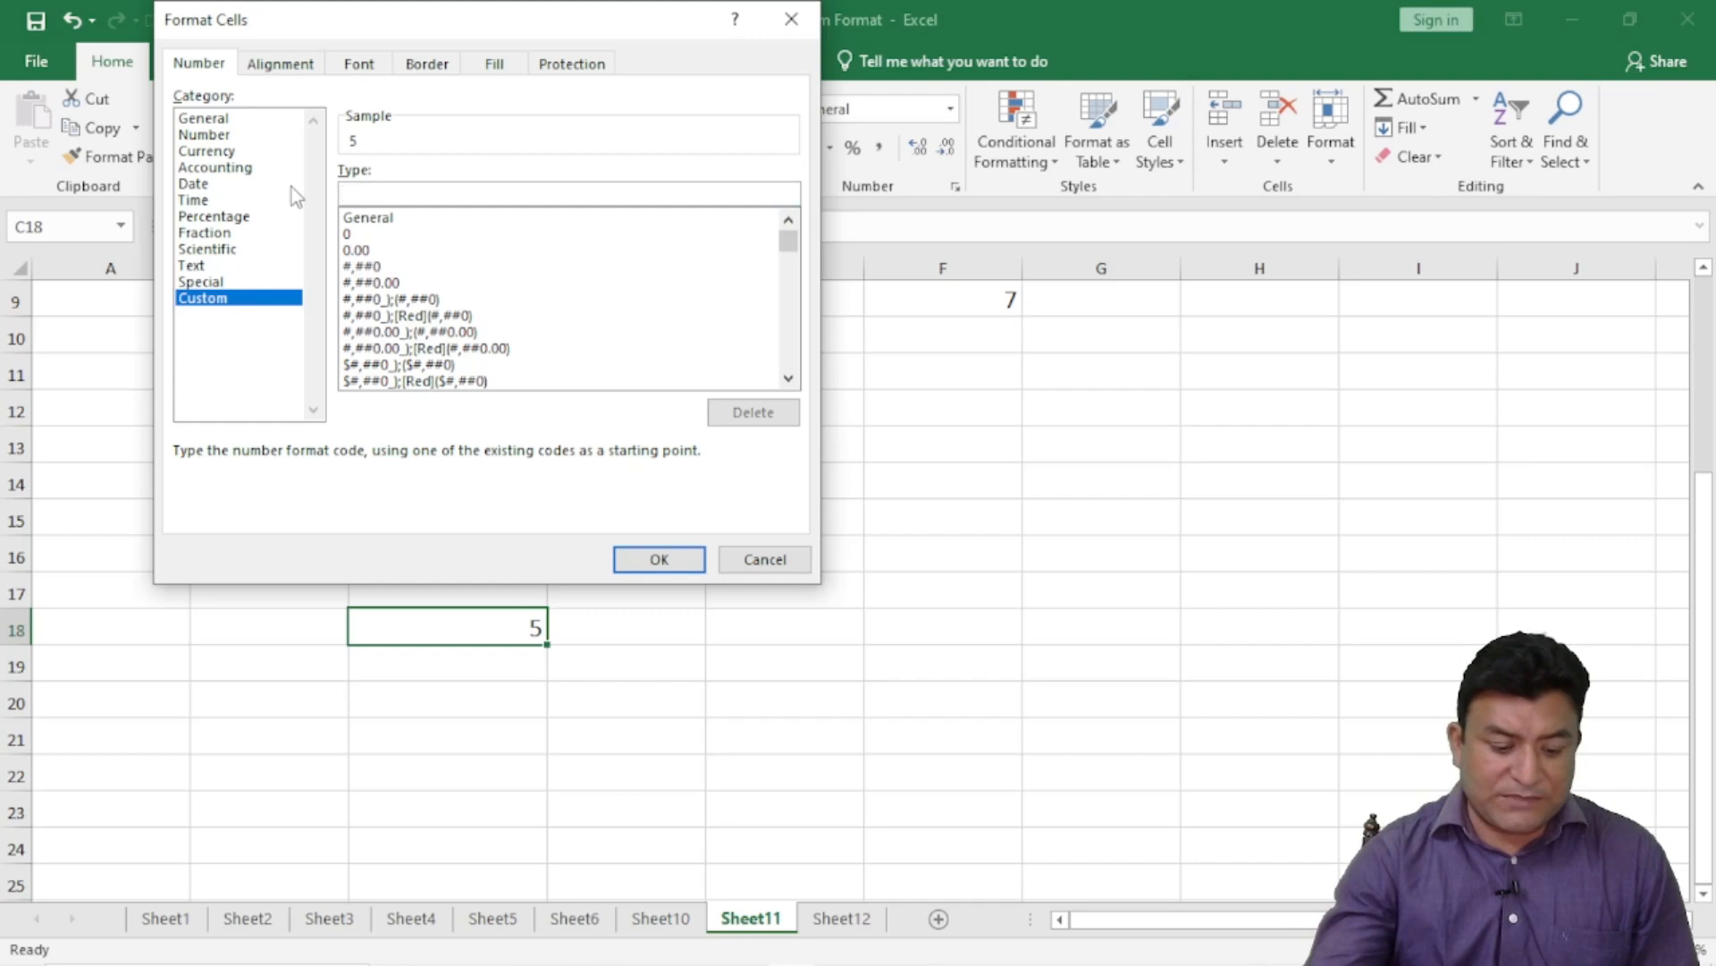
type("#")
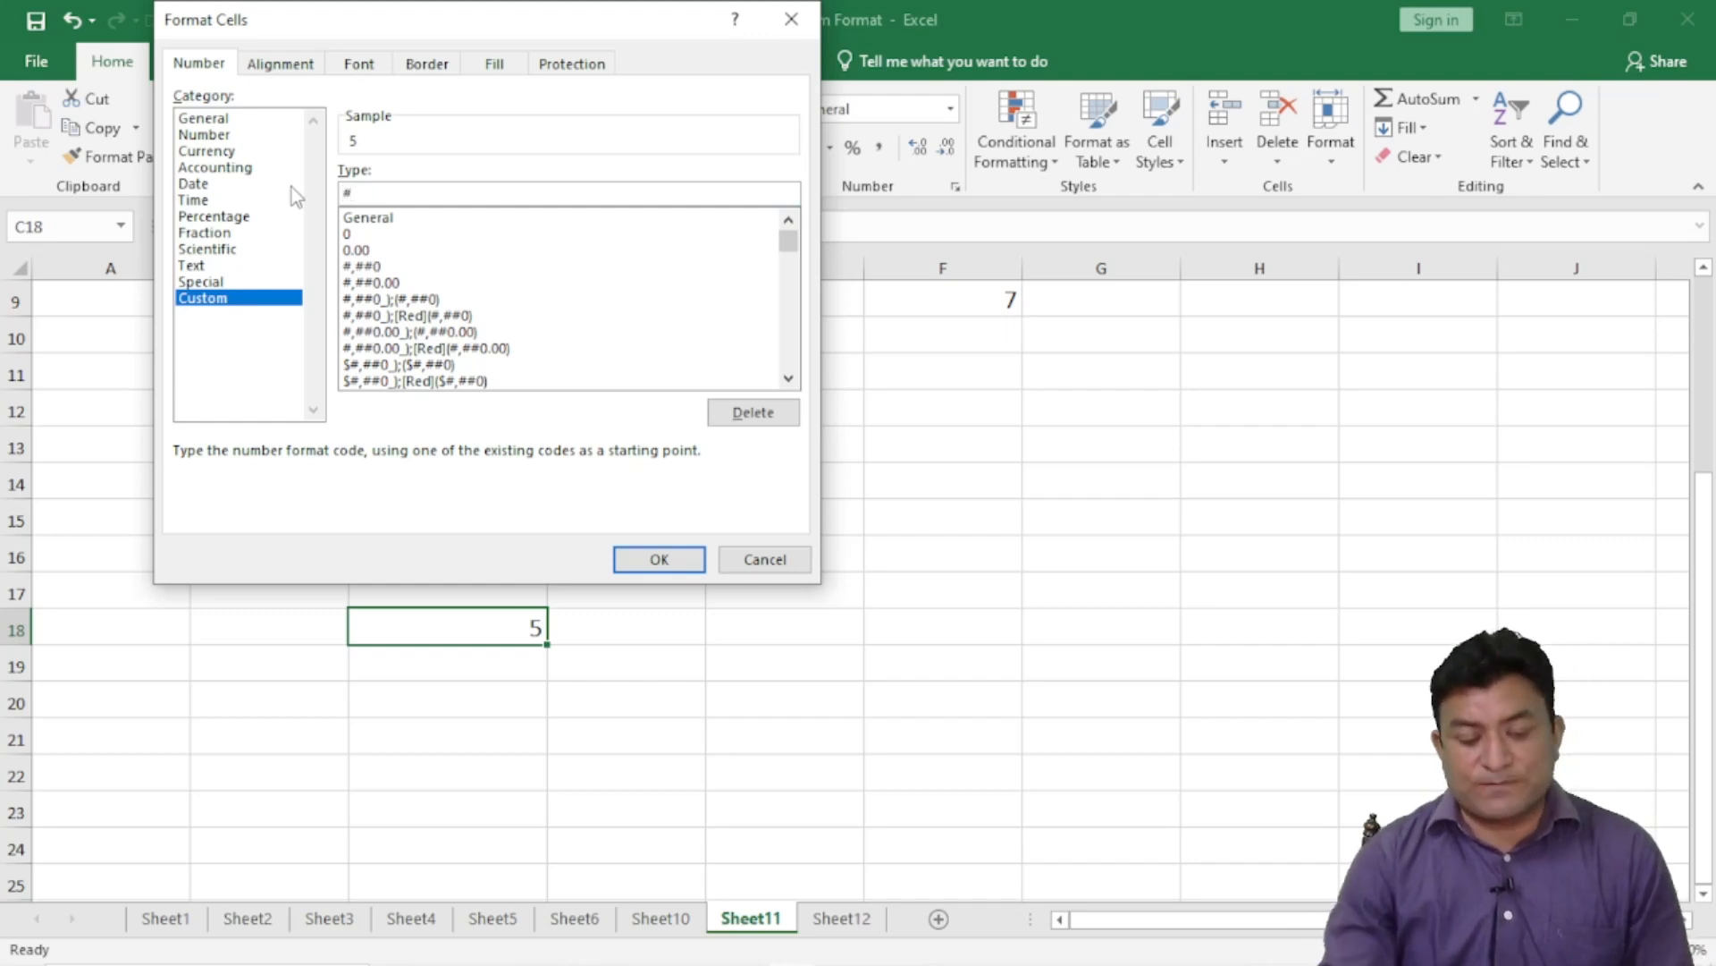
type("*")
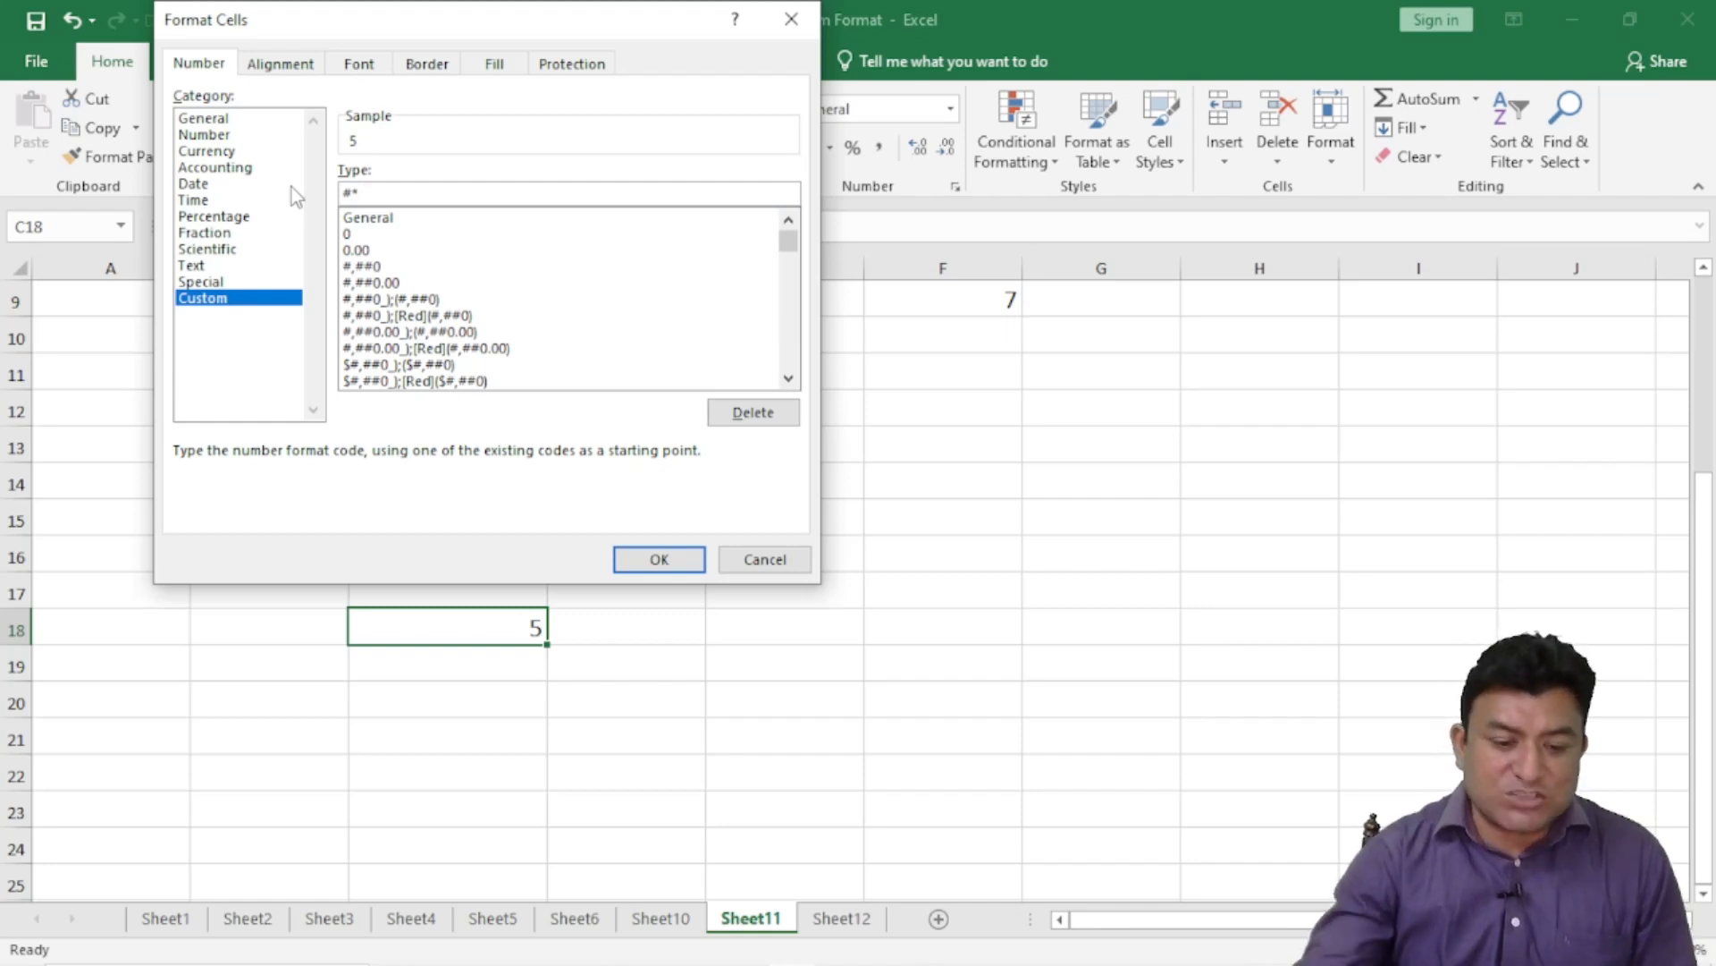
left_click(656, 559)
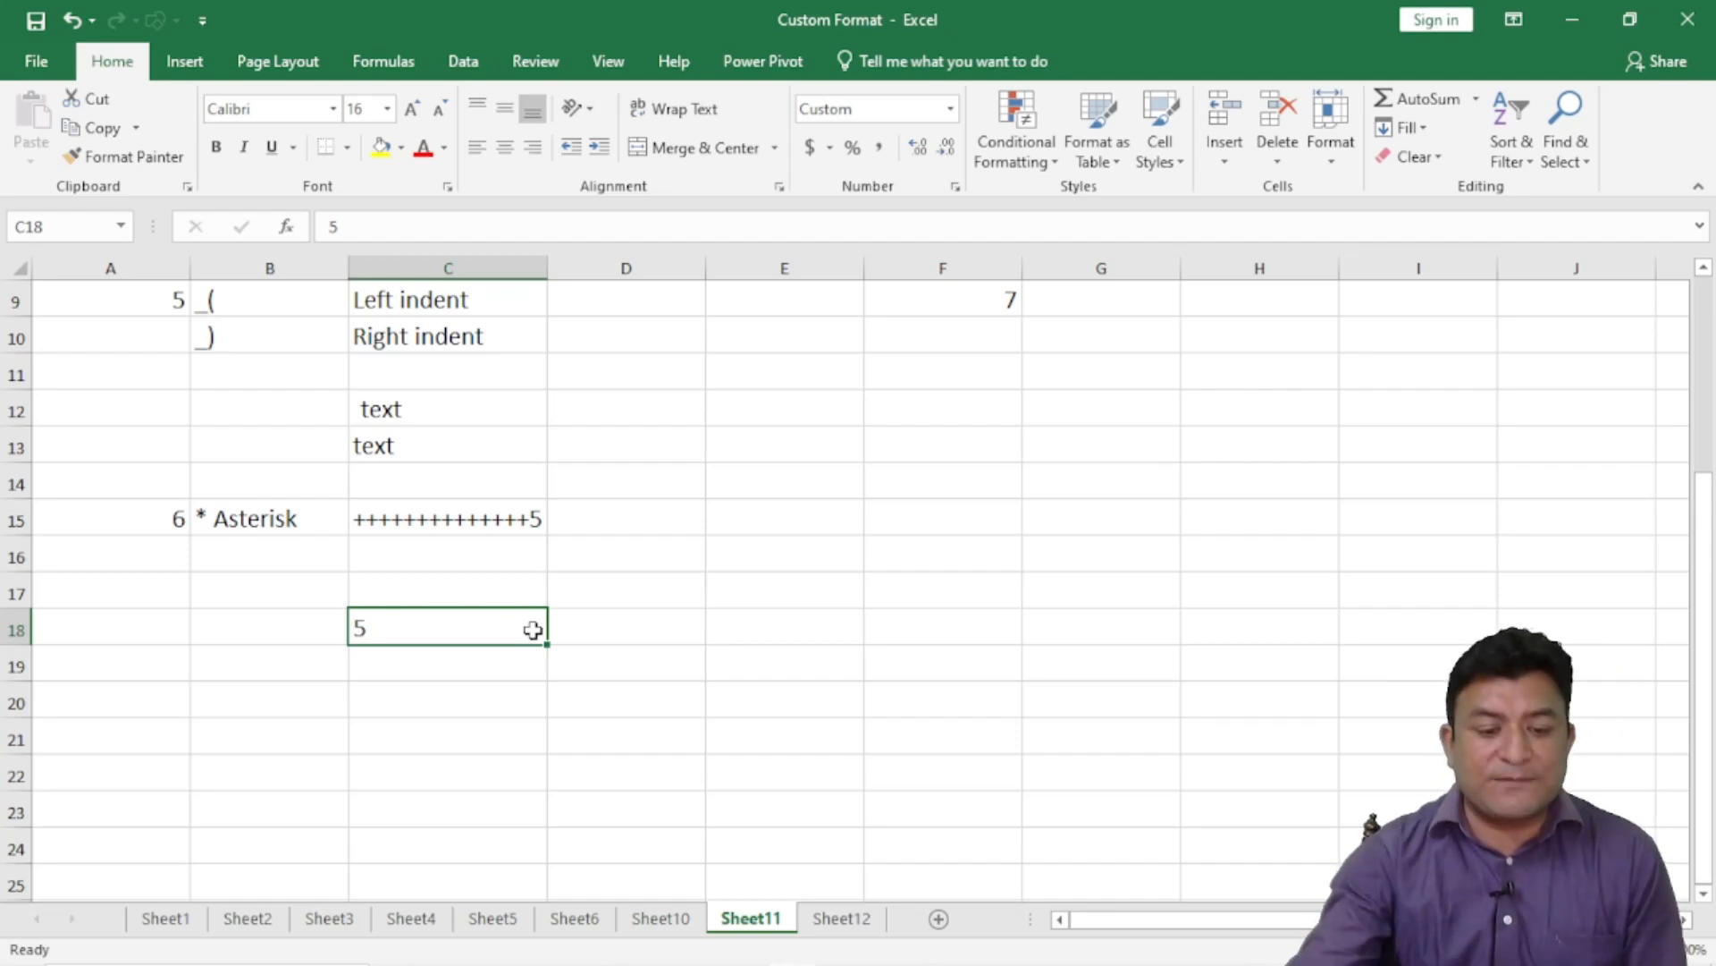
- Widen column C, then autofit it back to its contents
left_click_drag(548, 269, 713, 260)
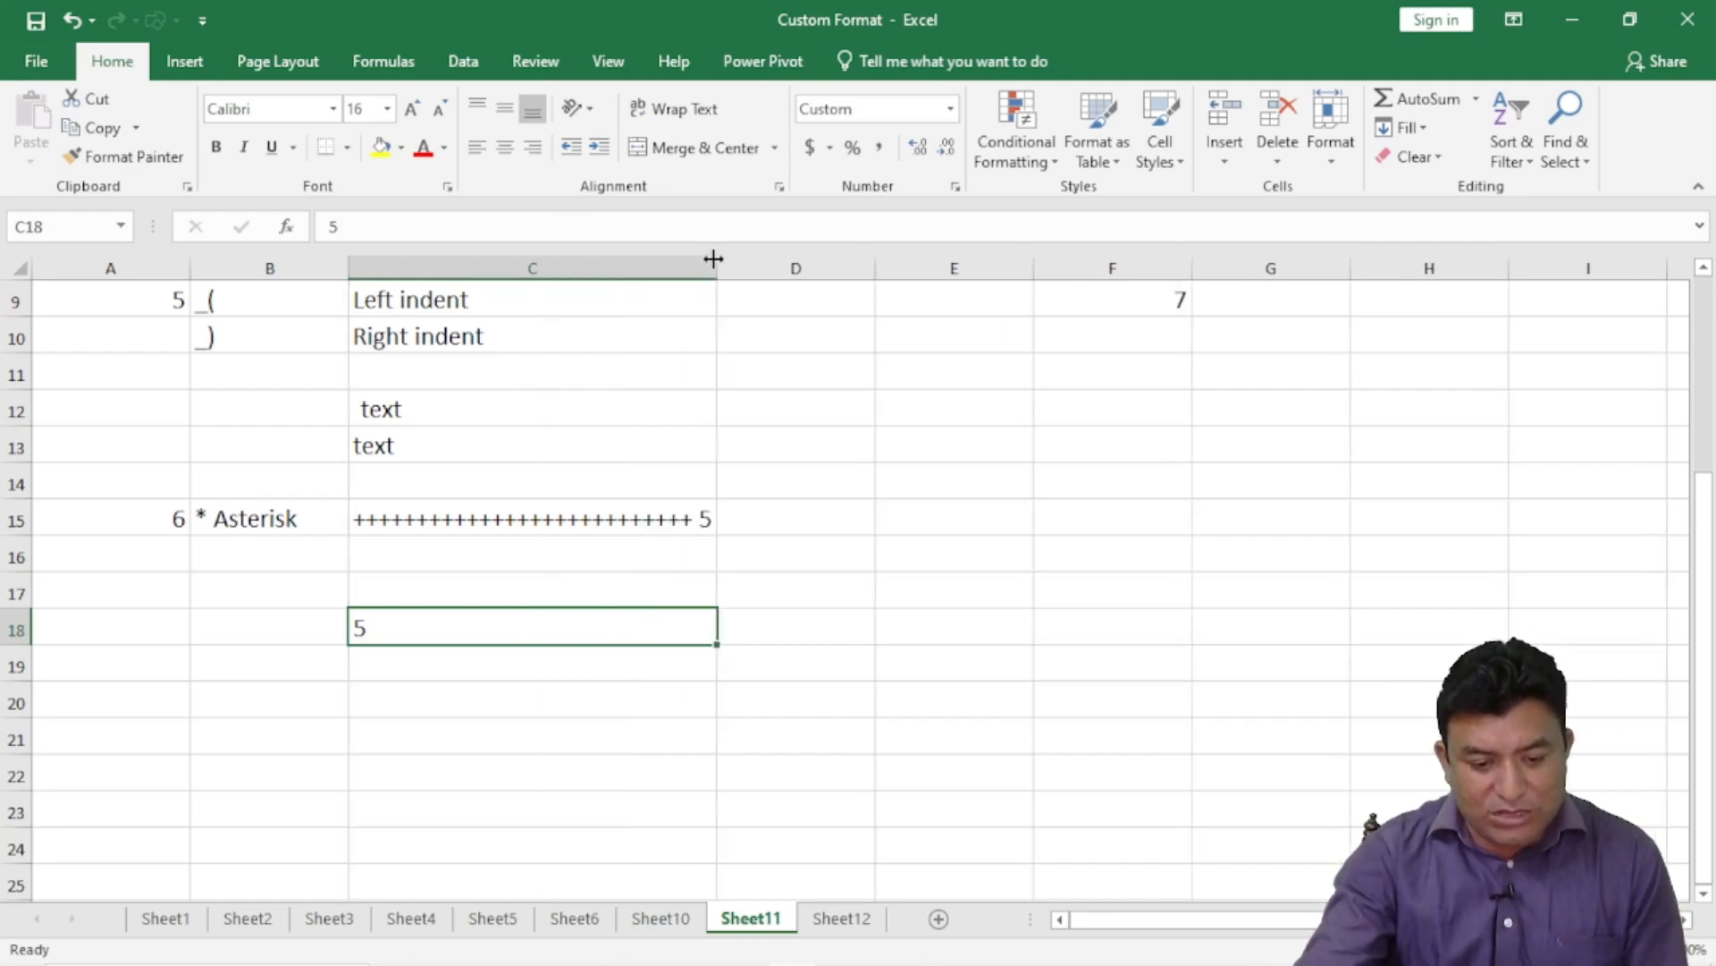
double_click(714, 259)
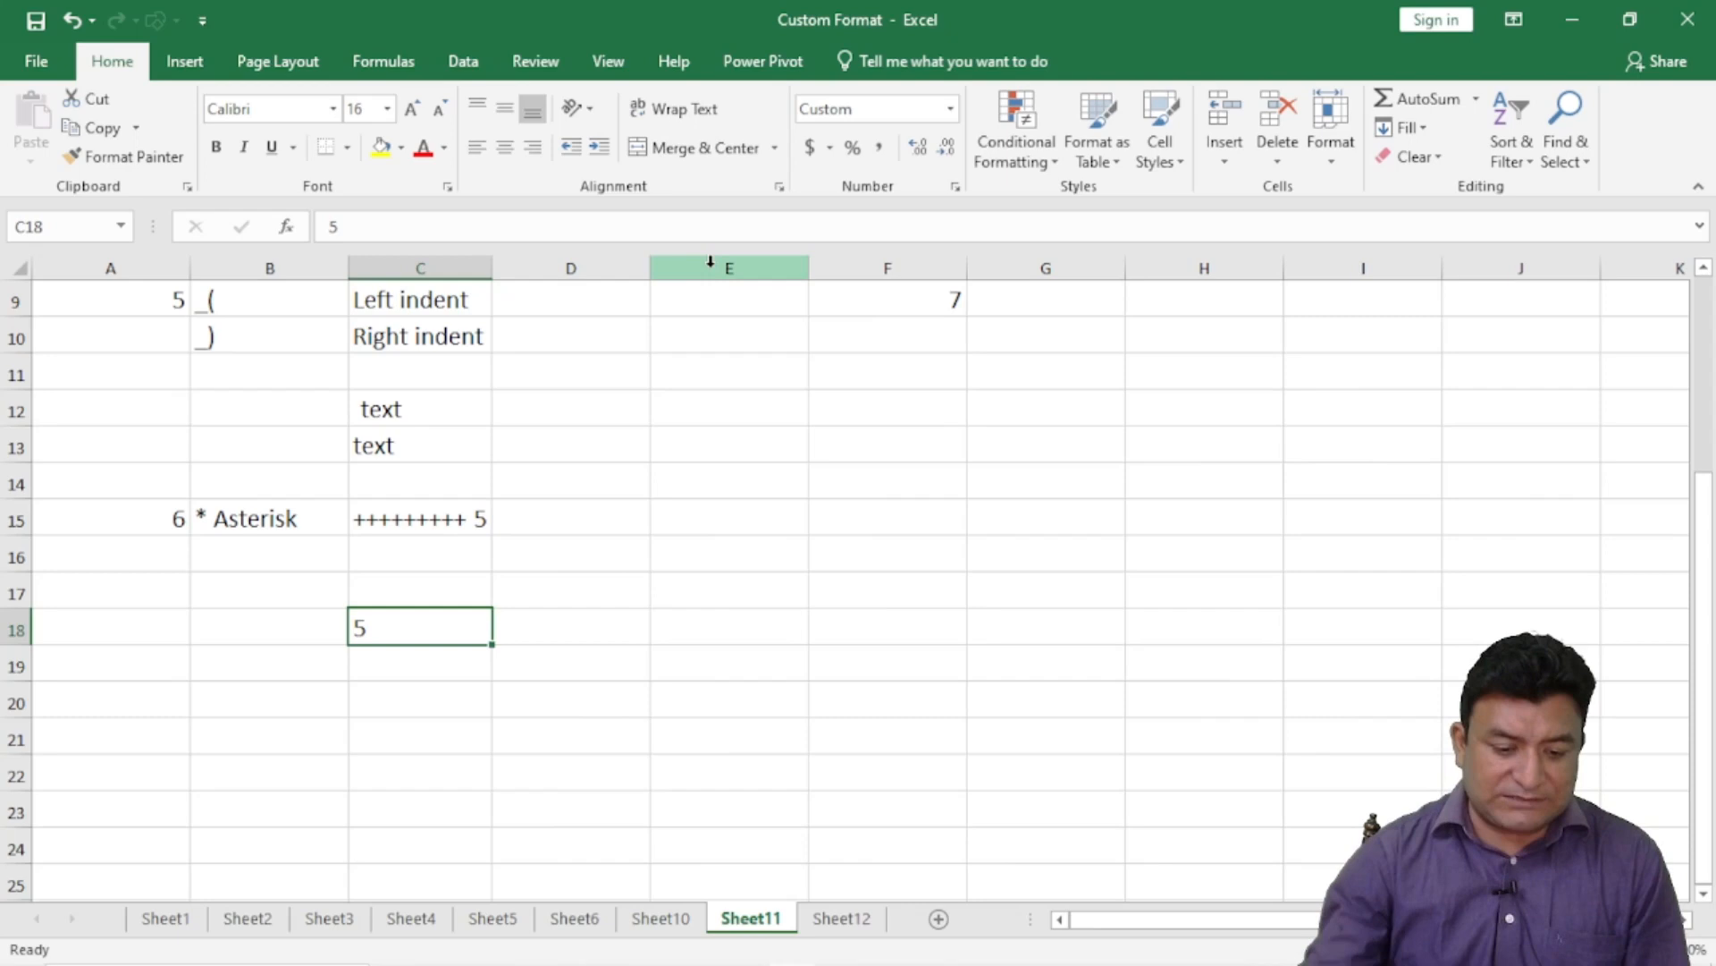
left_click(418, 695)
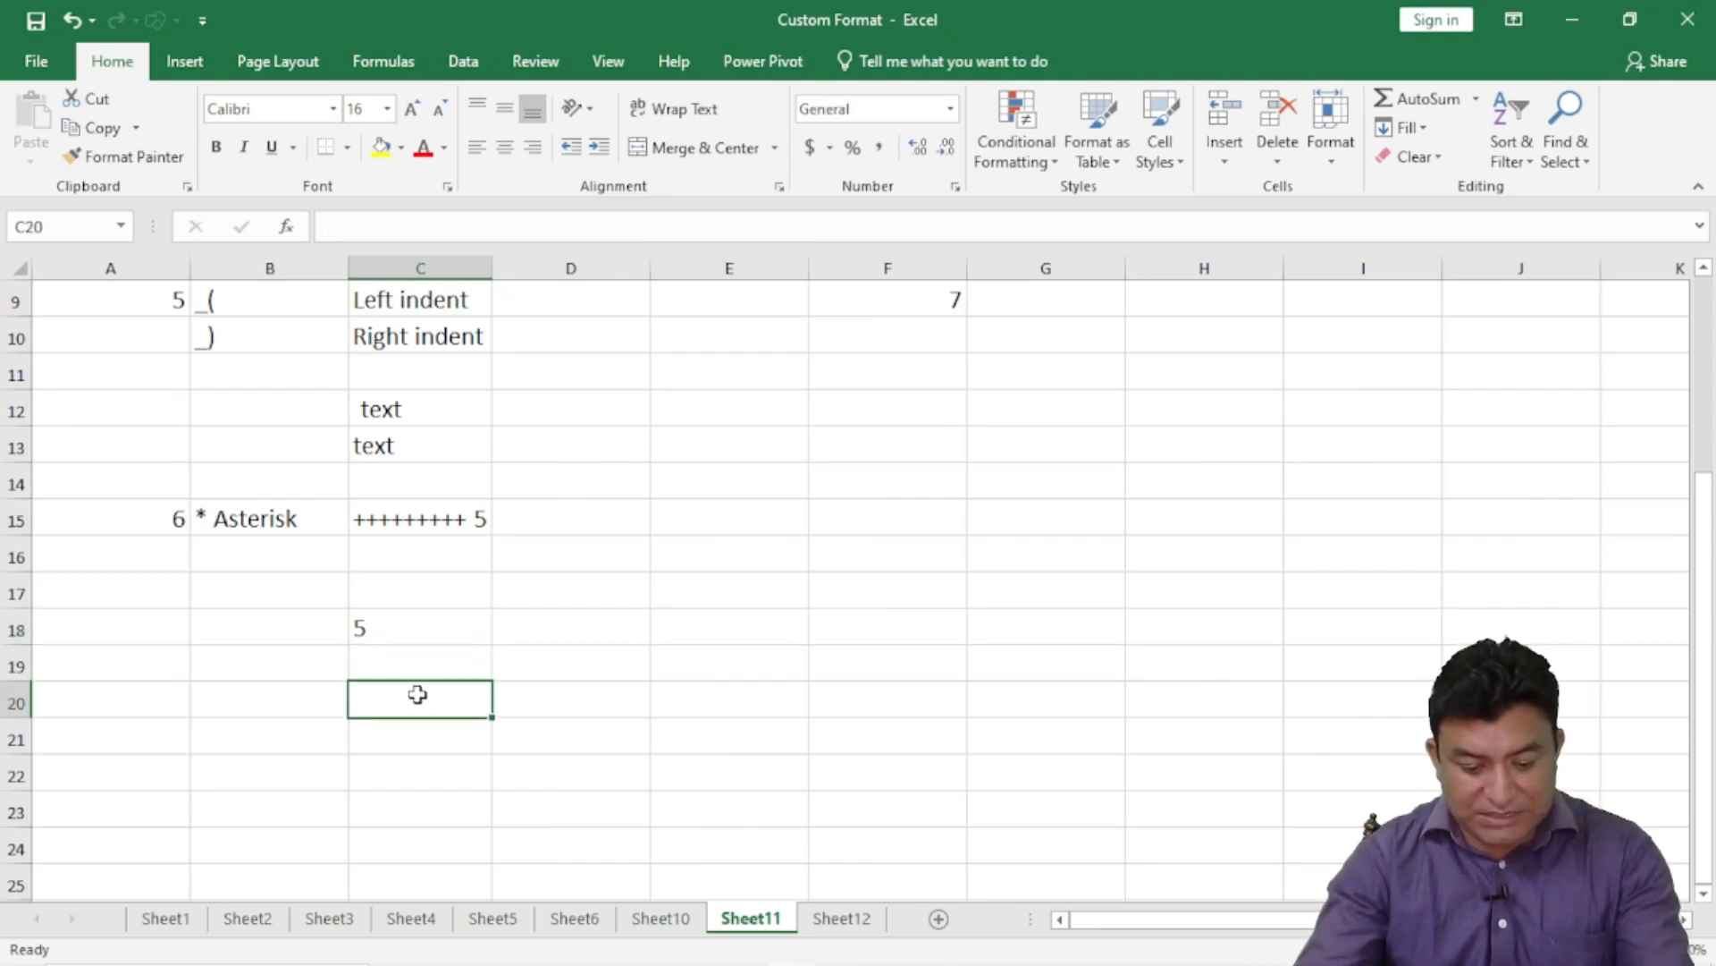
- Enter the text t in cell C20
type("t")
key("Return")
left_click(420, 701)
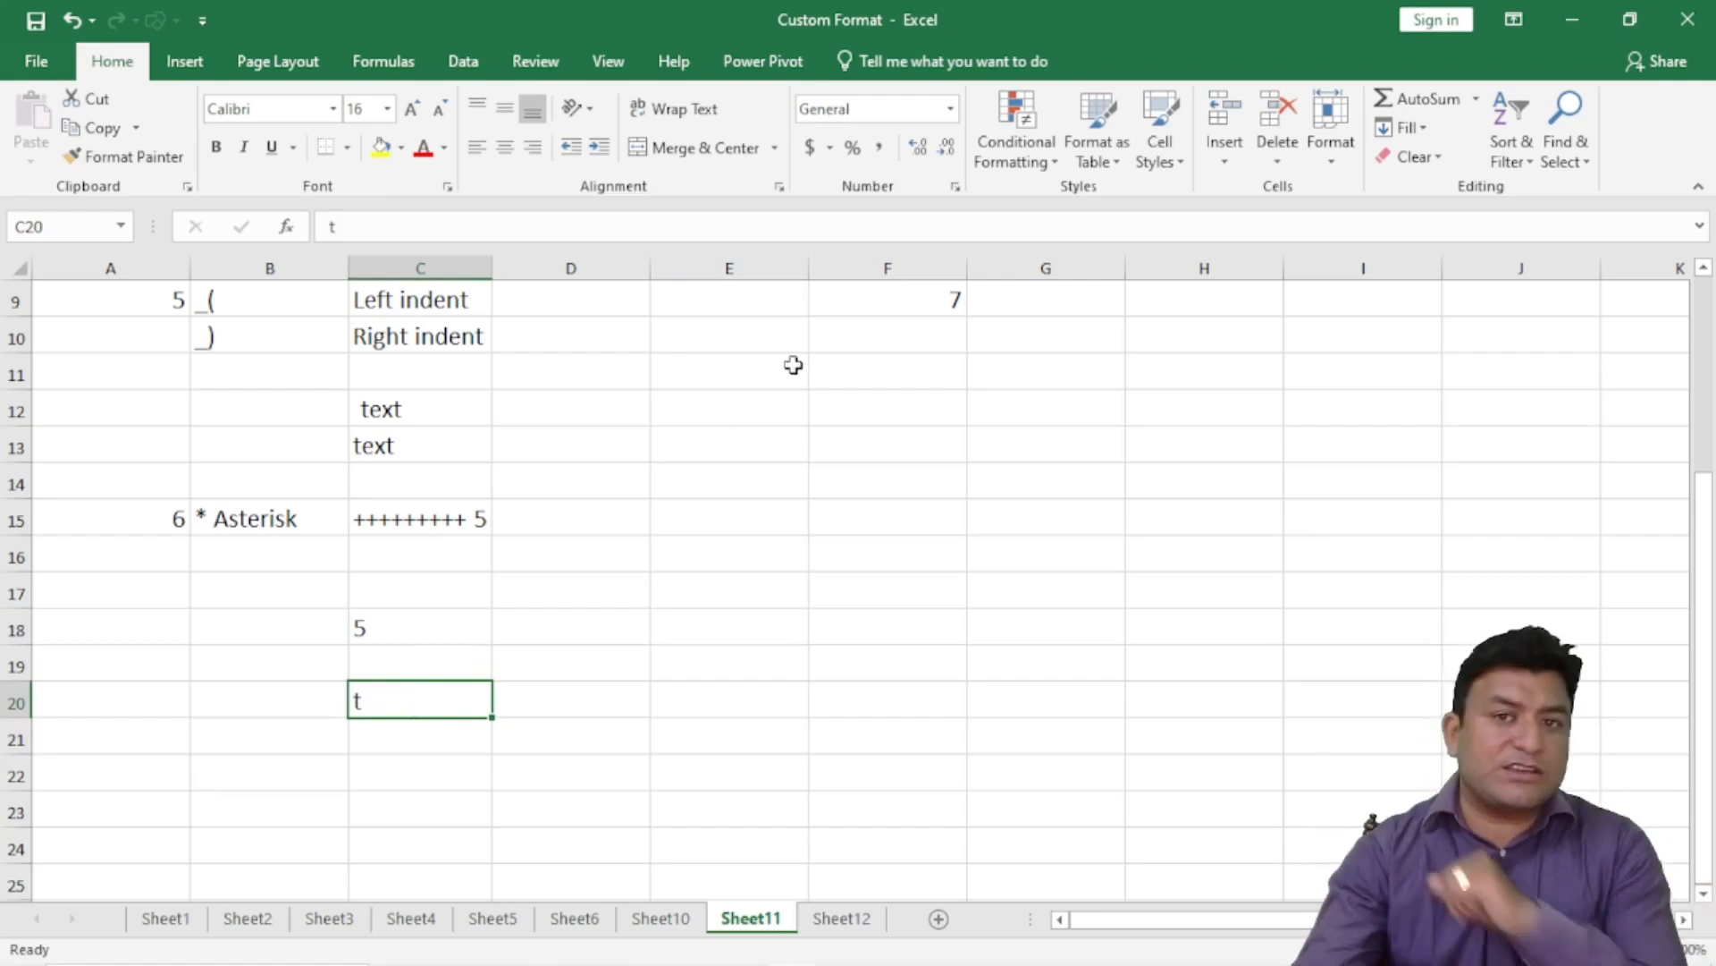
- Apply the custom format * @ to C20 so leading spaces push t right
left_click(955, 186)
left_click(202, 300)
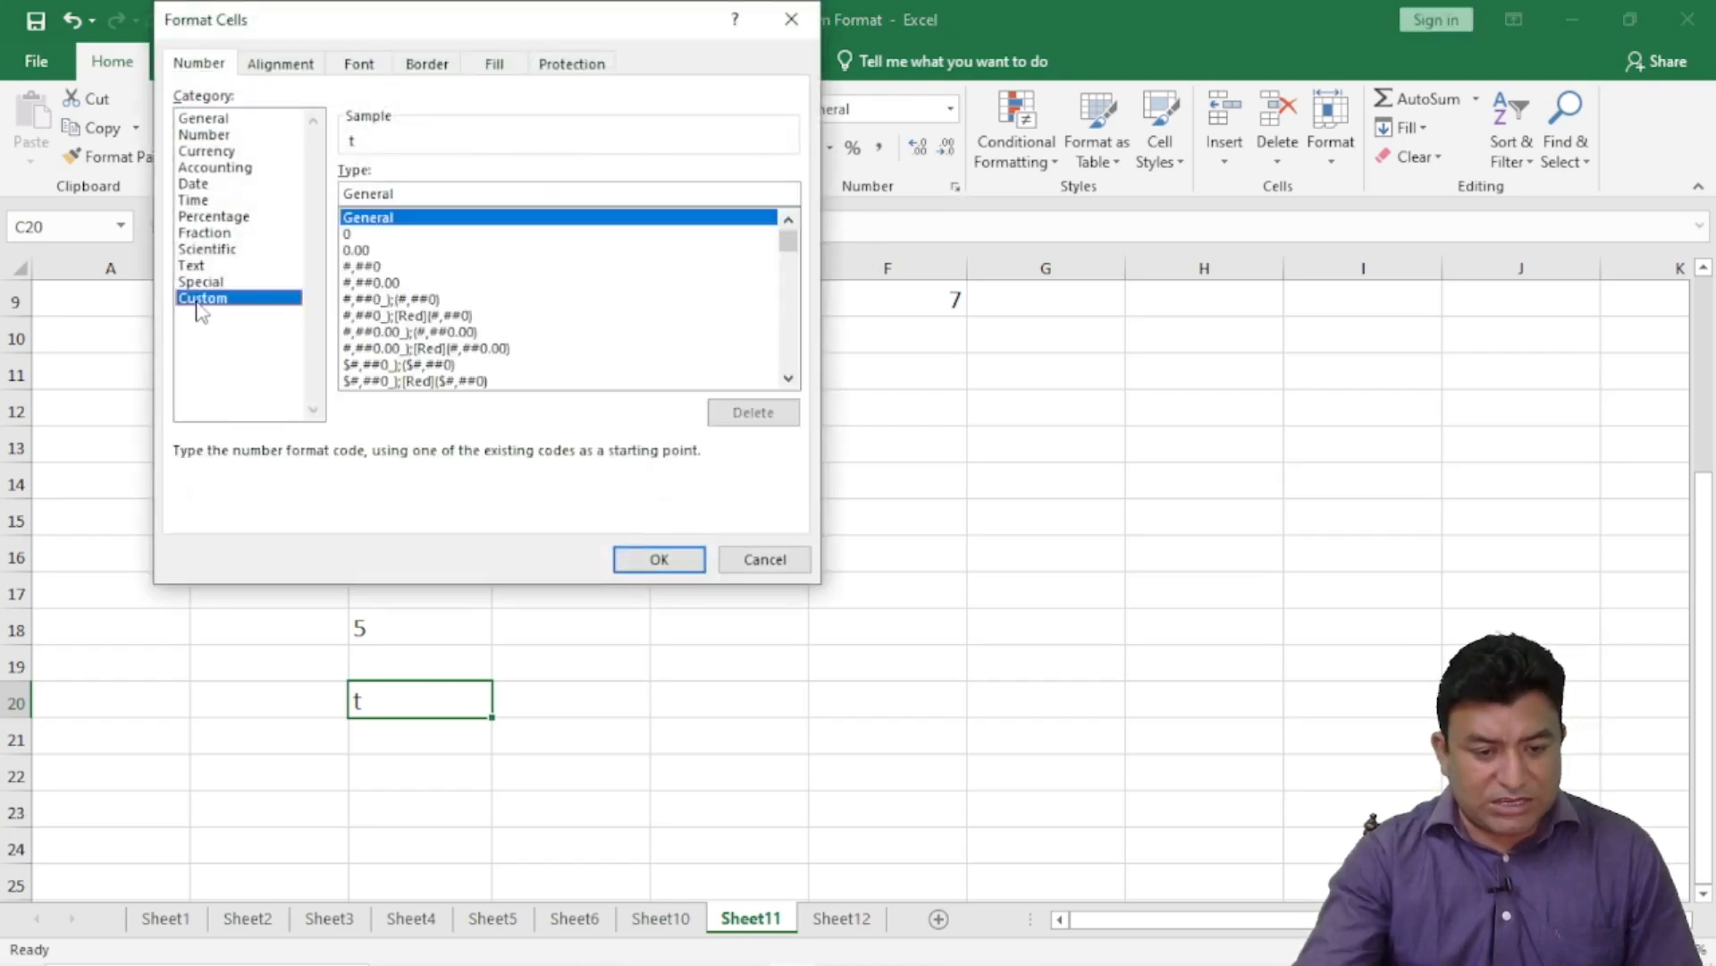
left_click_drag(403, 194, 339, 193)
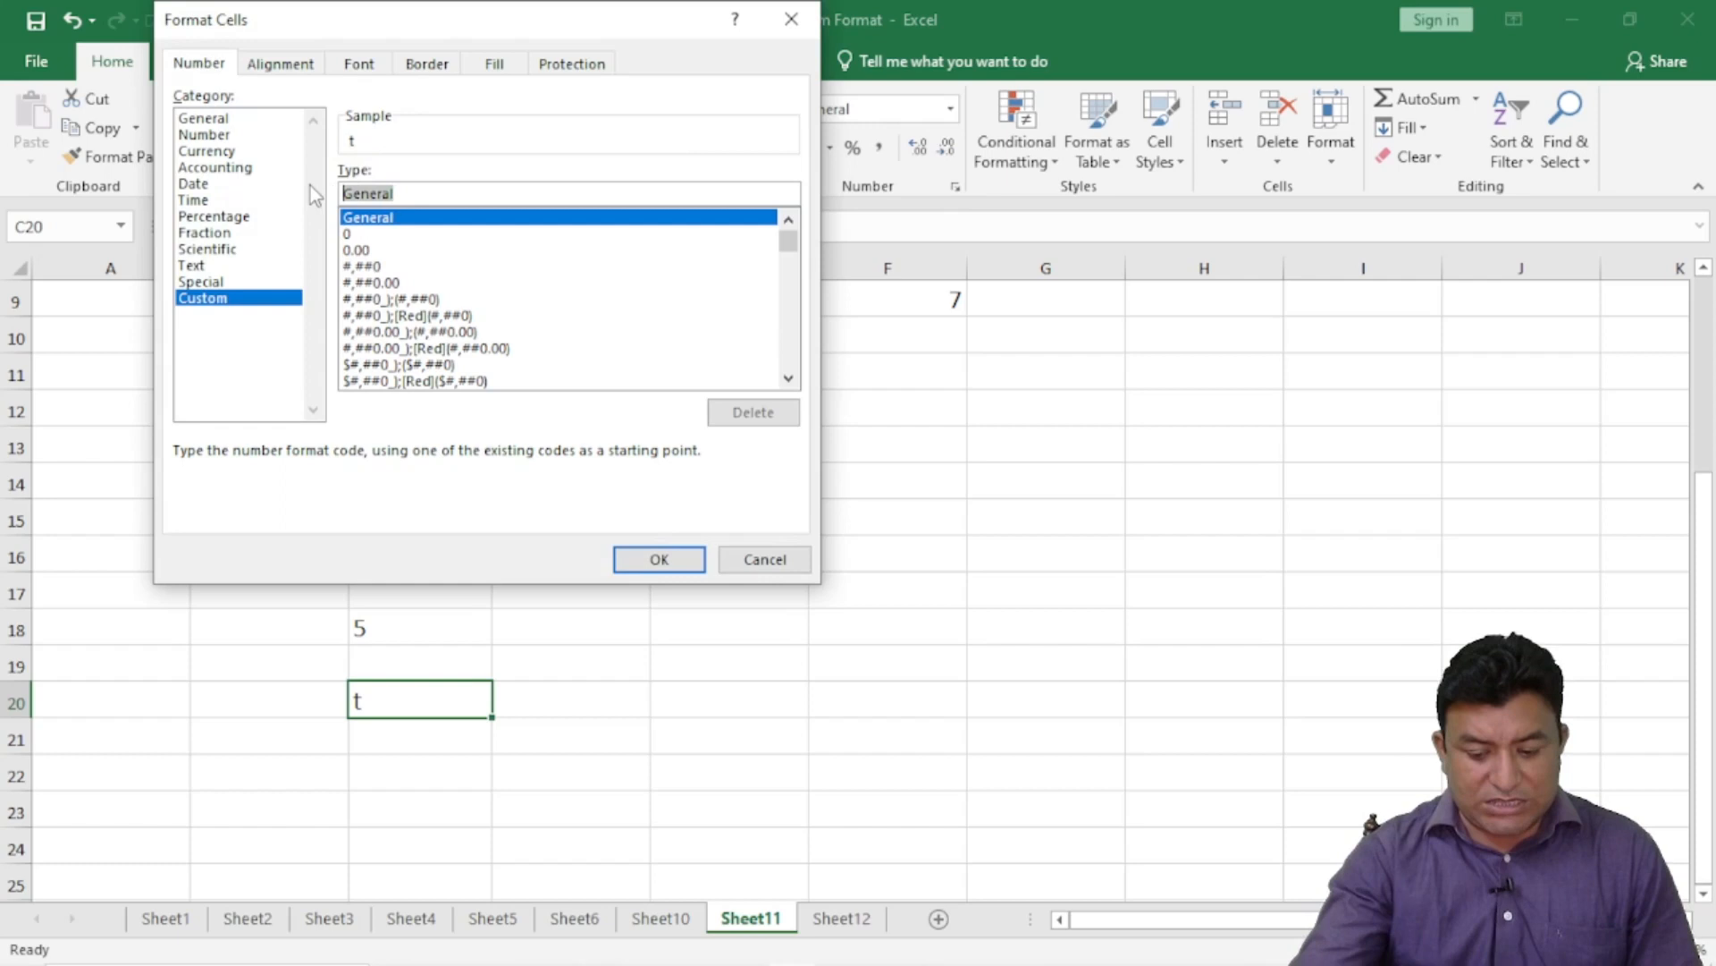
key("BackSpace")
type("* @")
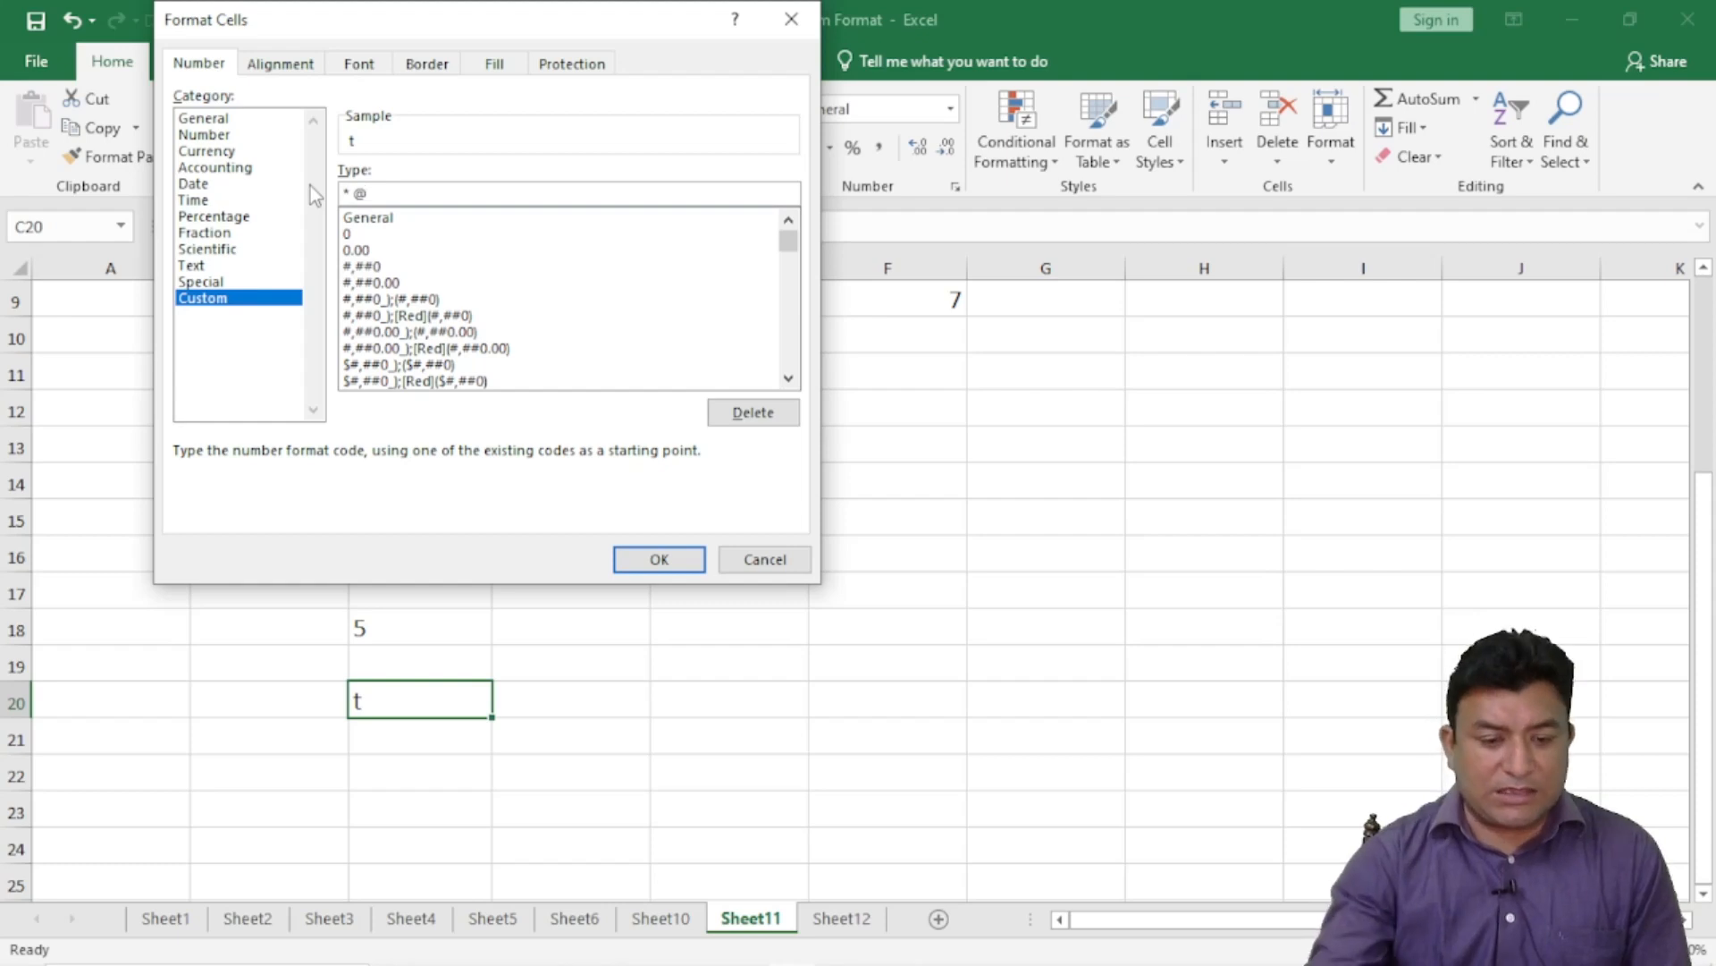
left_click(659, 561)
left_click(791, 670)
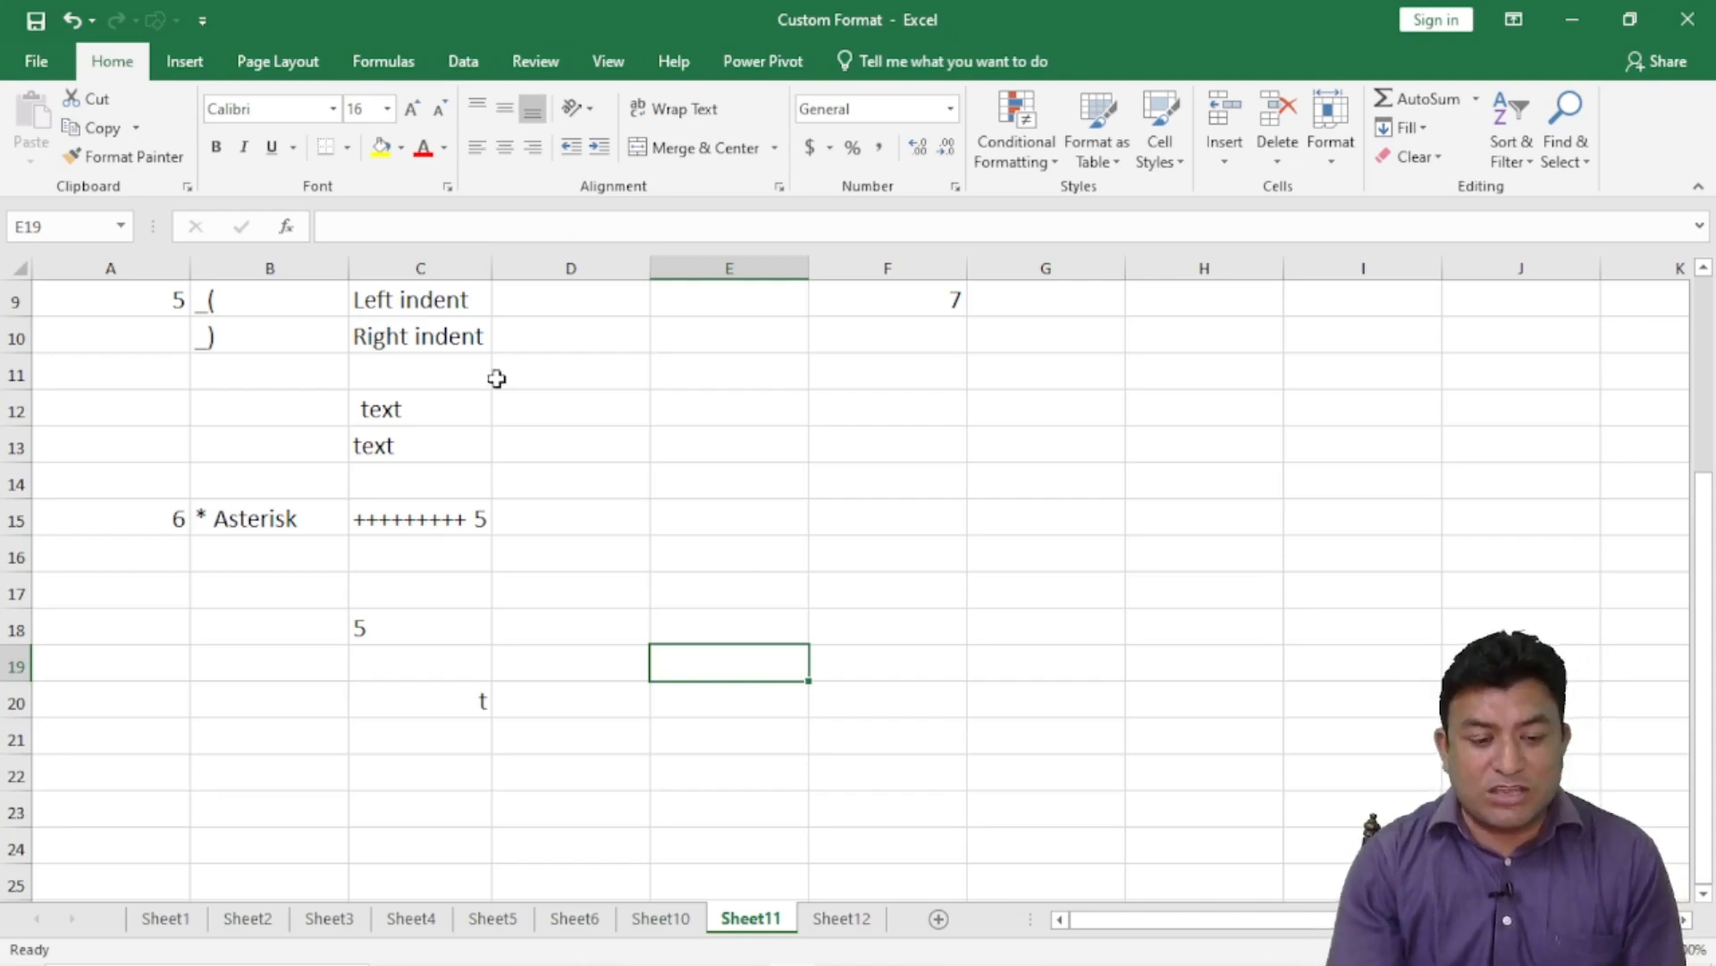
- Enter 7 in A21 and 826827 in B21
left_click(135, 739)
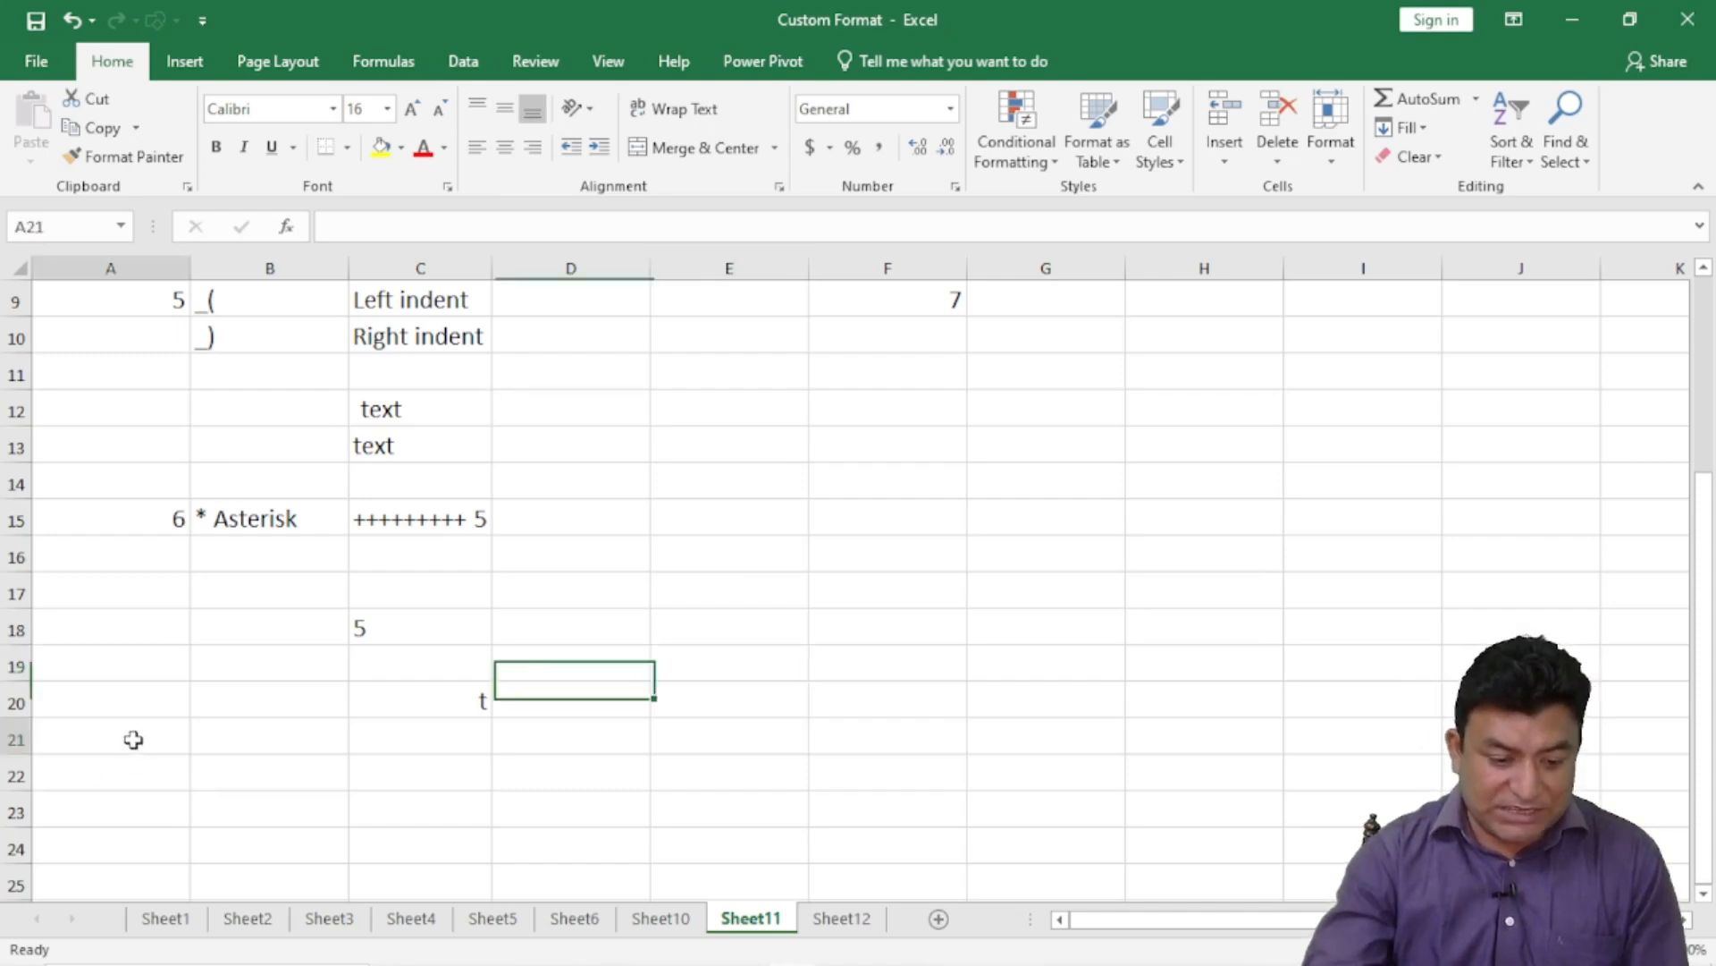
type("7")
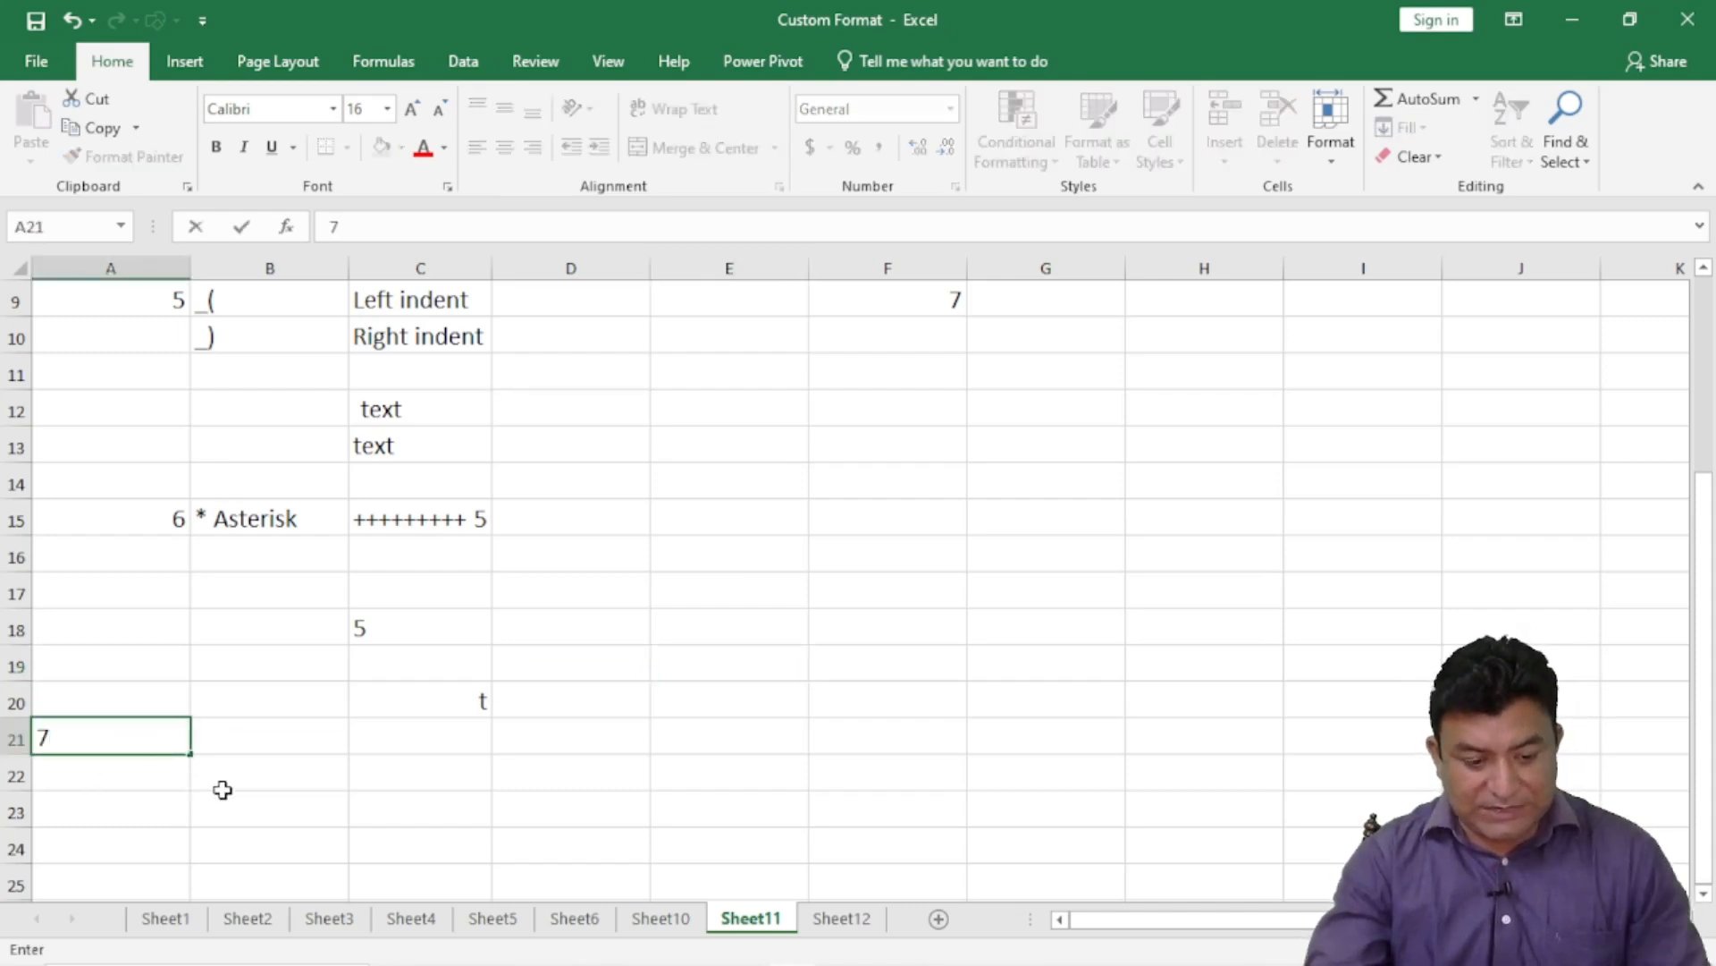
left_click(303, 732)
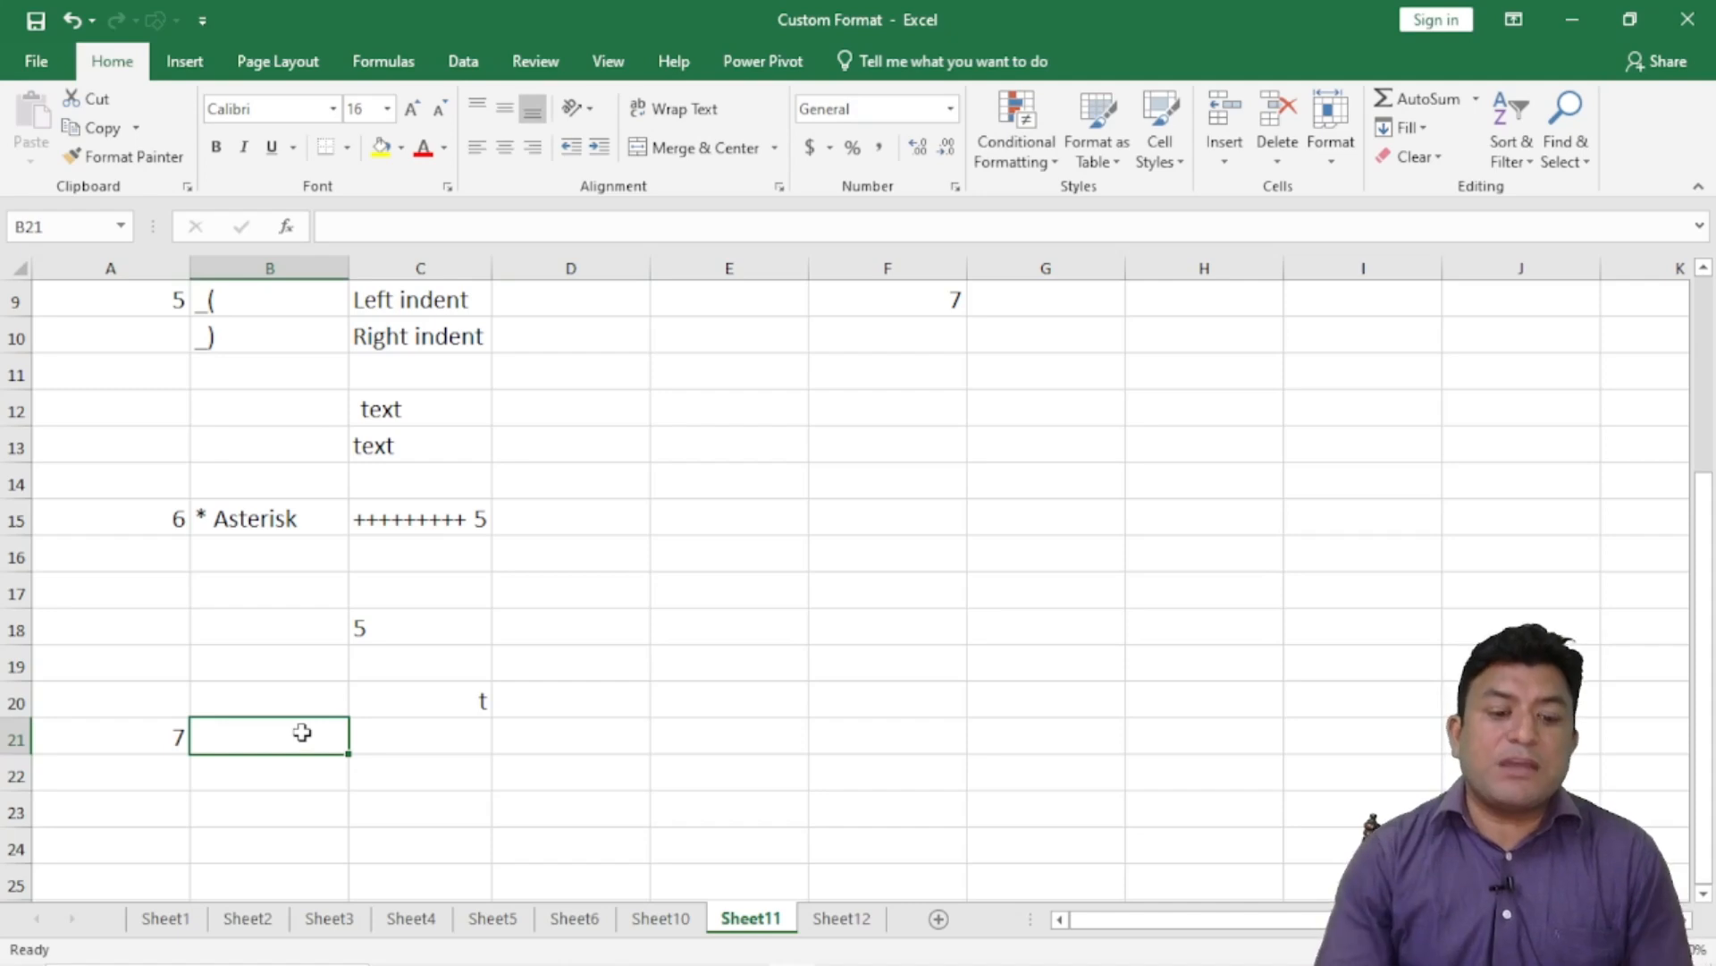
type("7868")
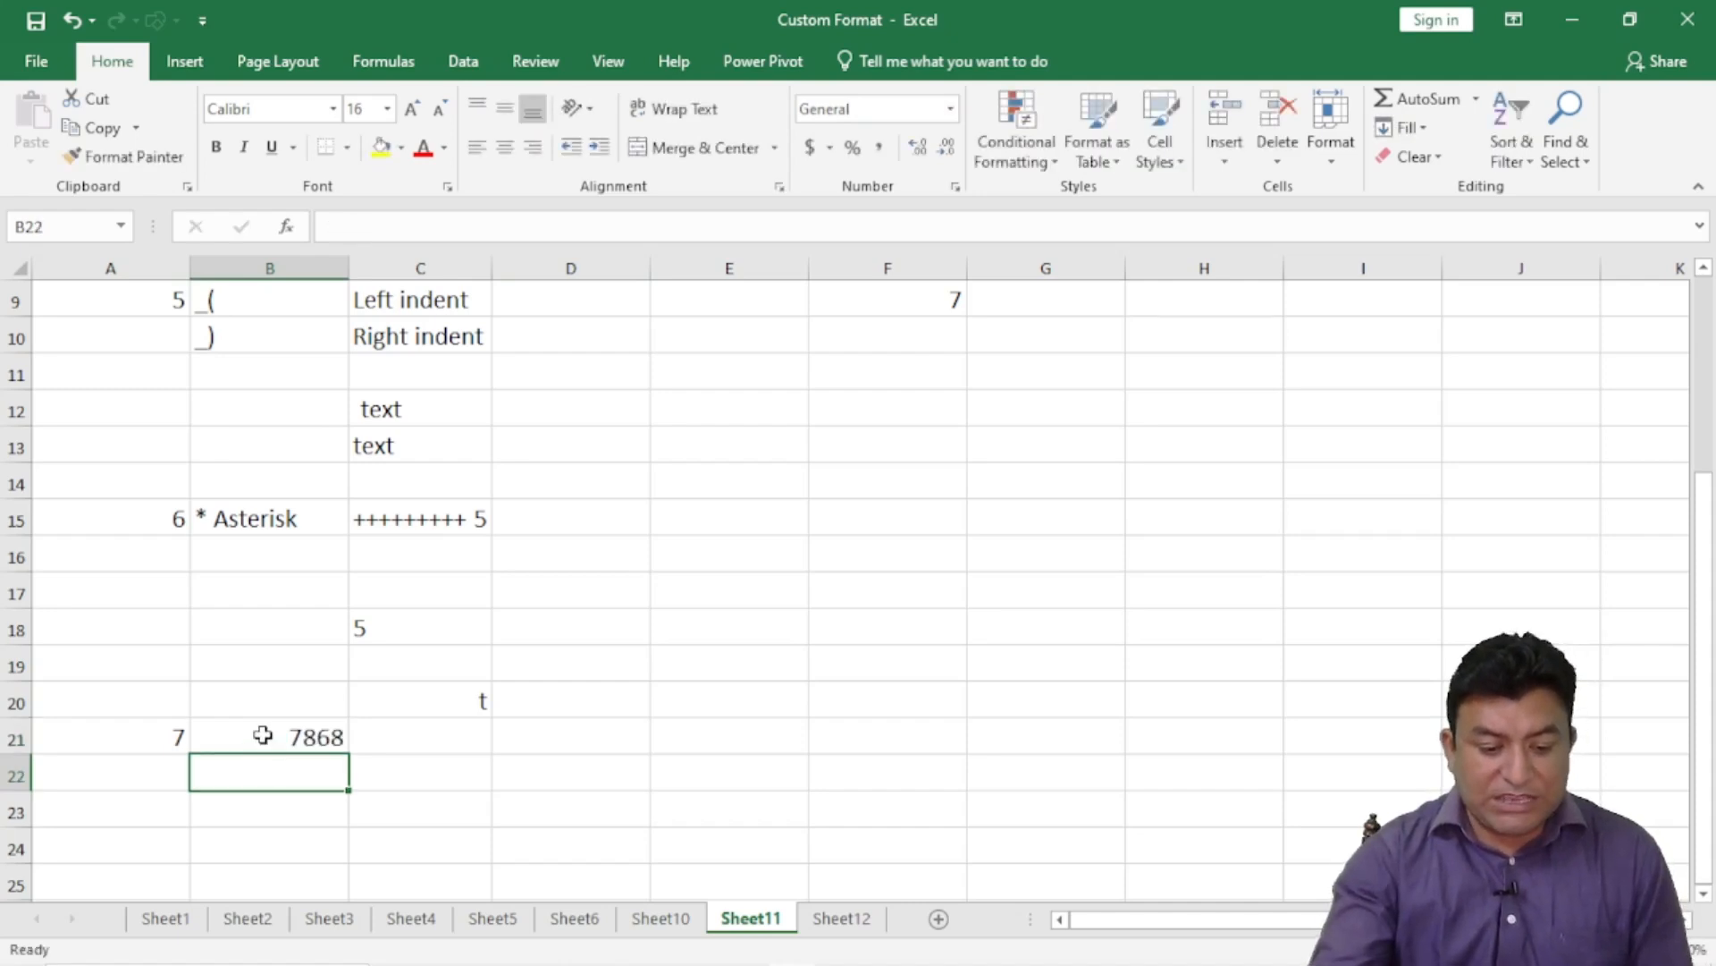
left_click(260, 731)
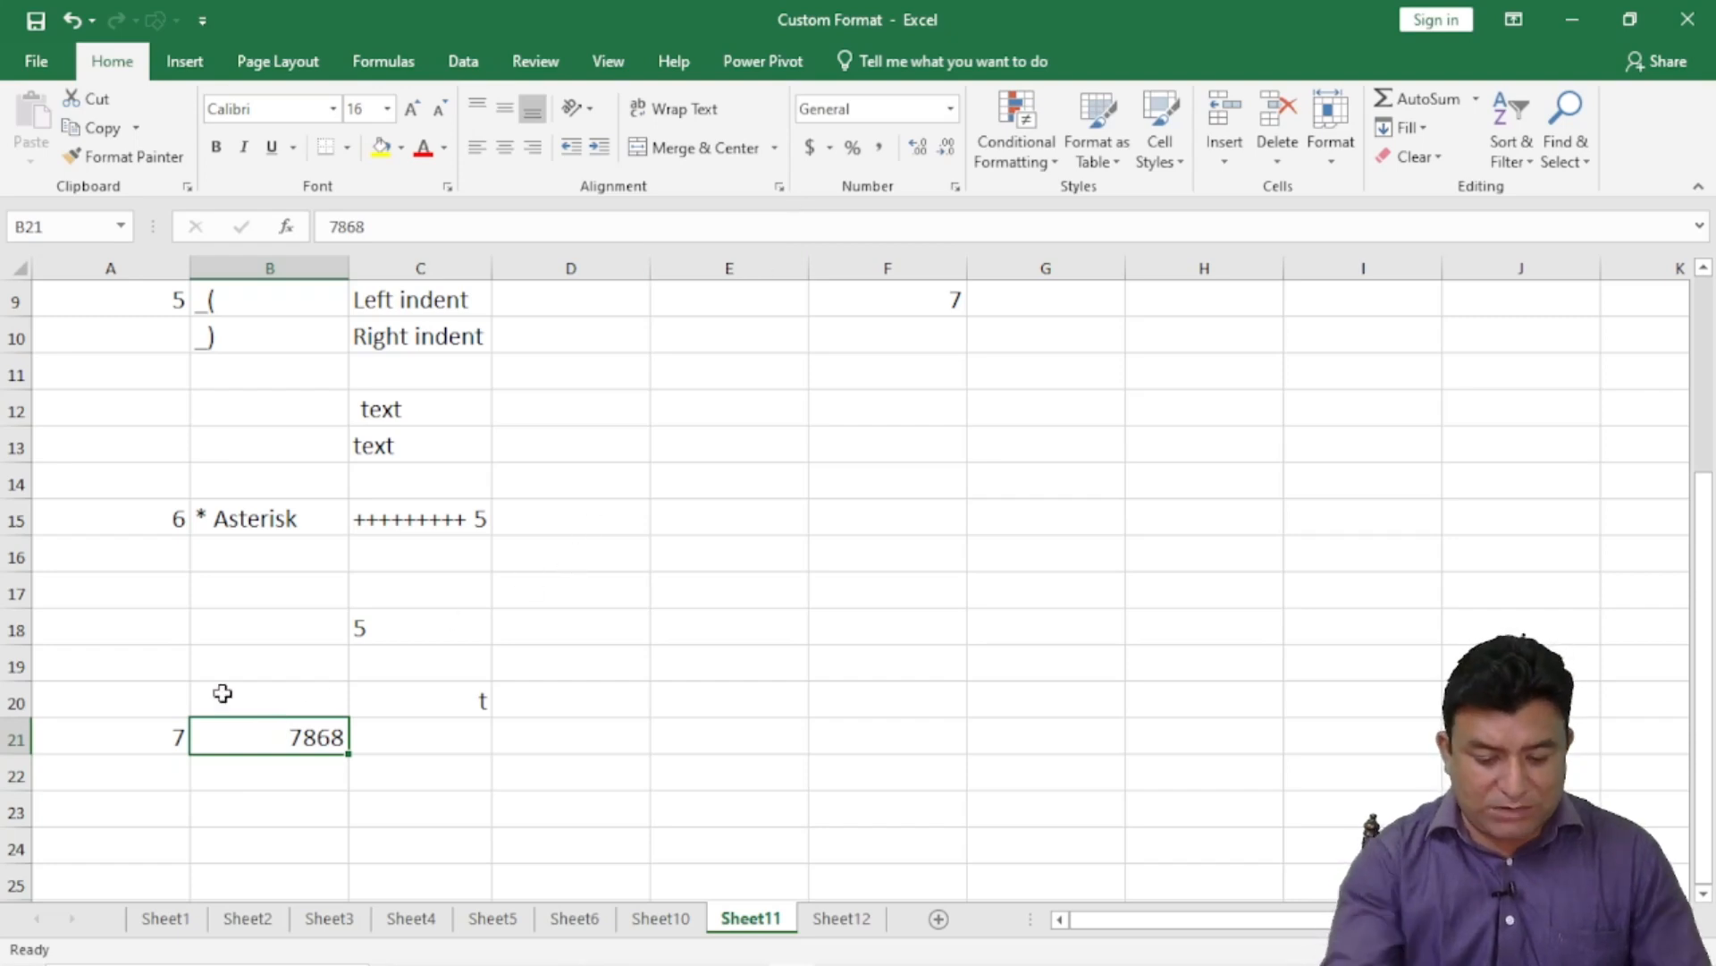
type("826827")
key("Return")
left_click(284, 742)
- Try the Scientific format on B21, then undo it
scroll(794, 326, "down", 3)
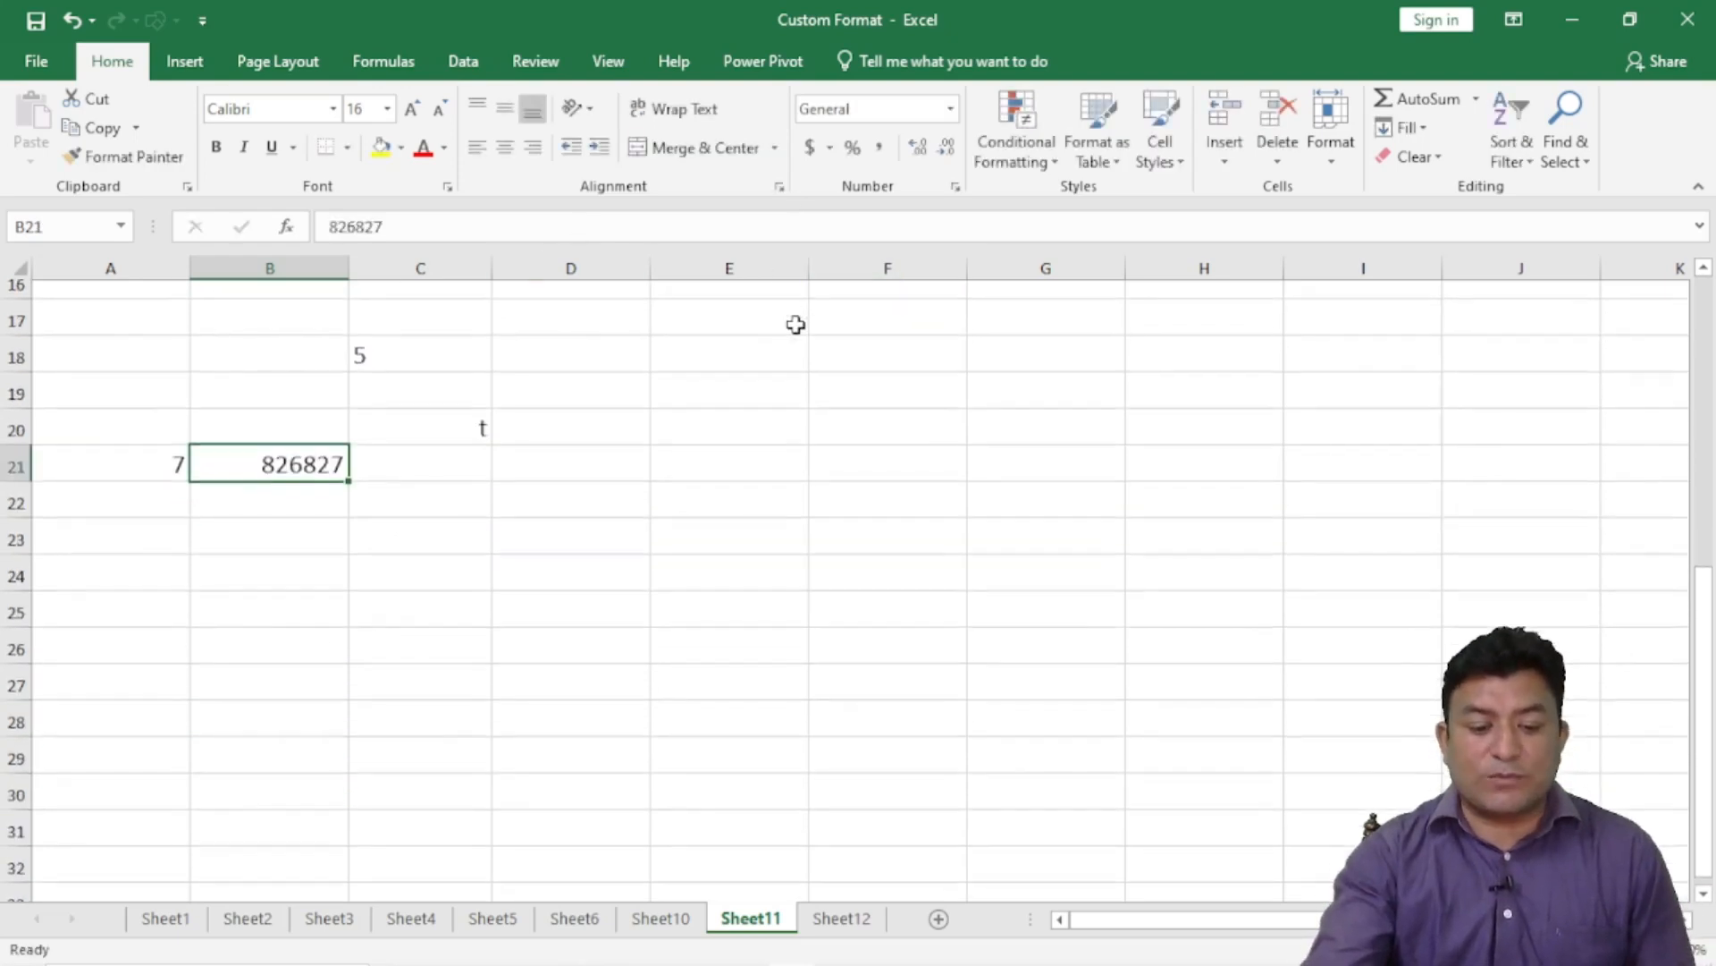
left_click(950, 109)
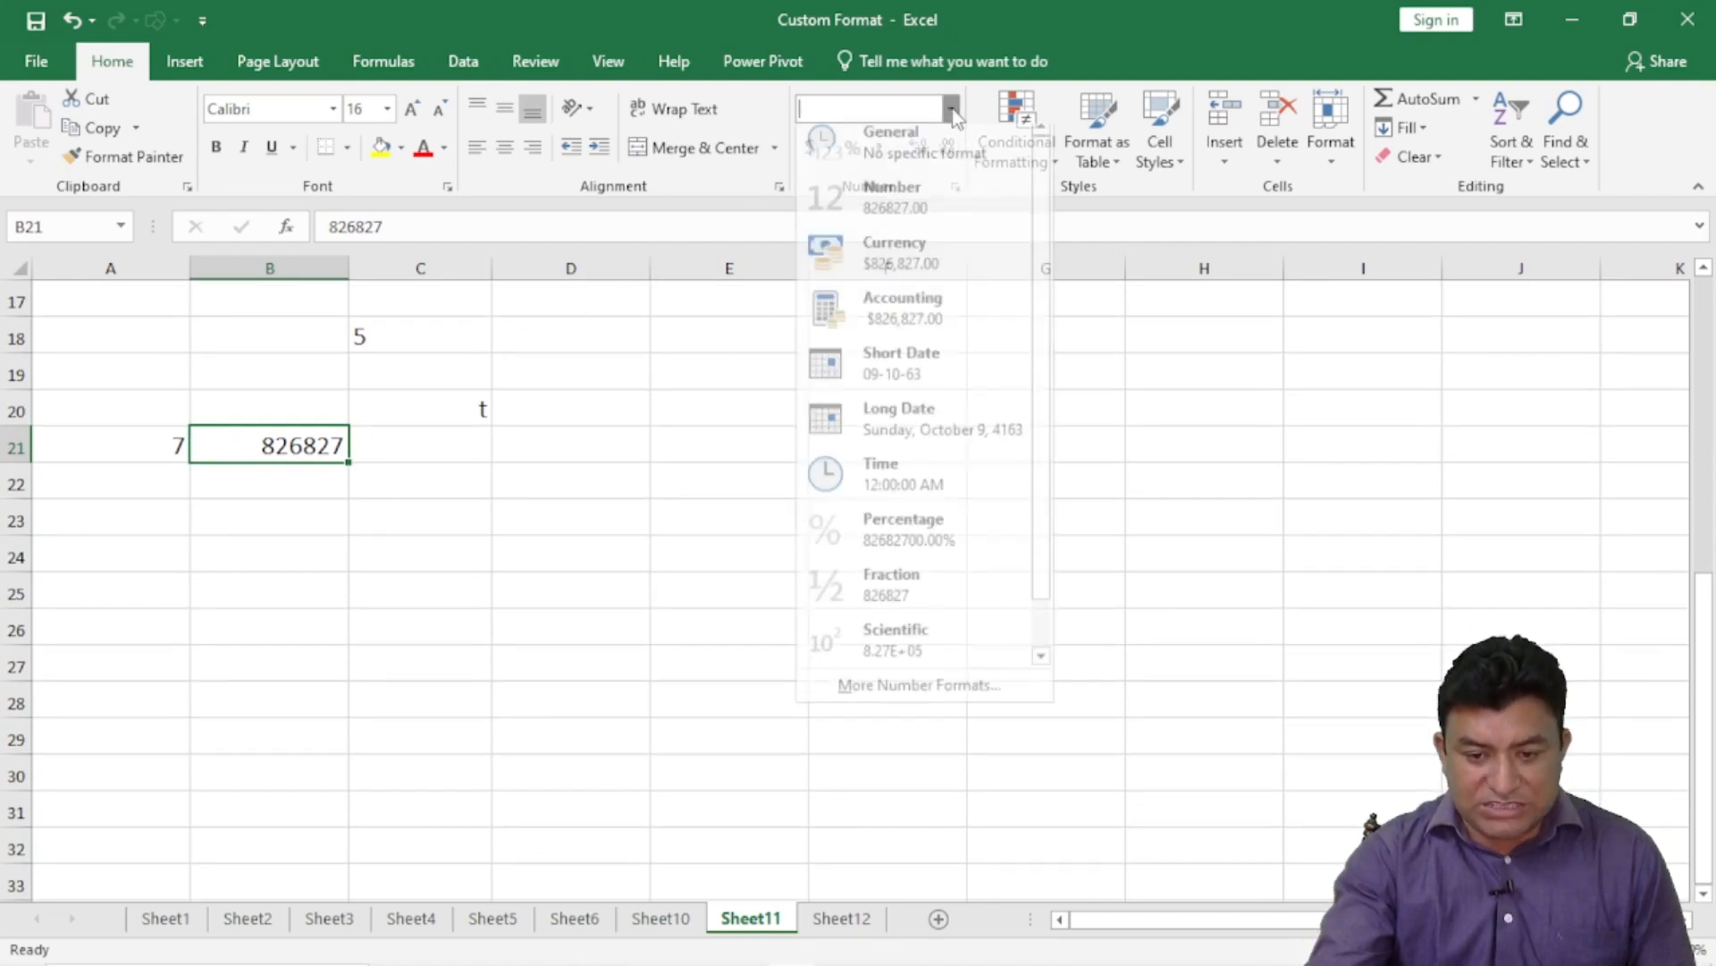
scroll(934, 563, "down", 1)
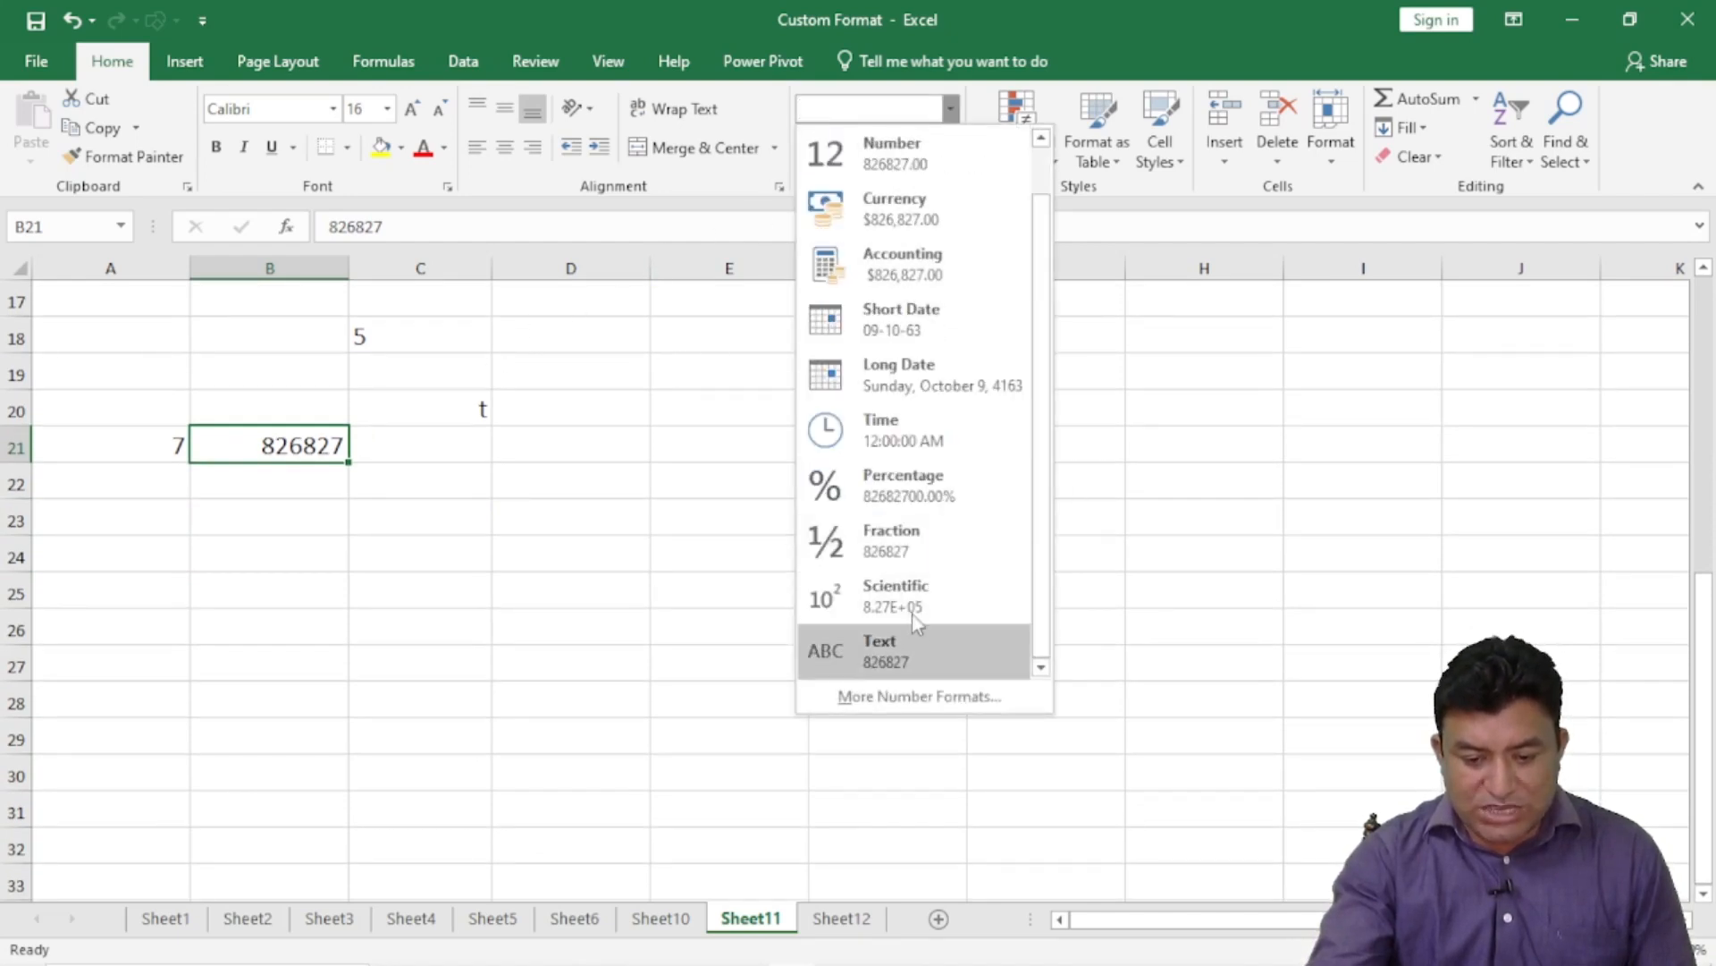
left_click(909, 599)
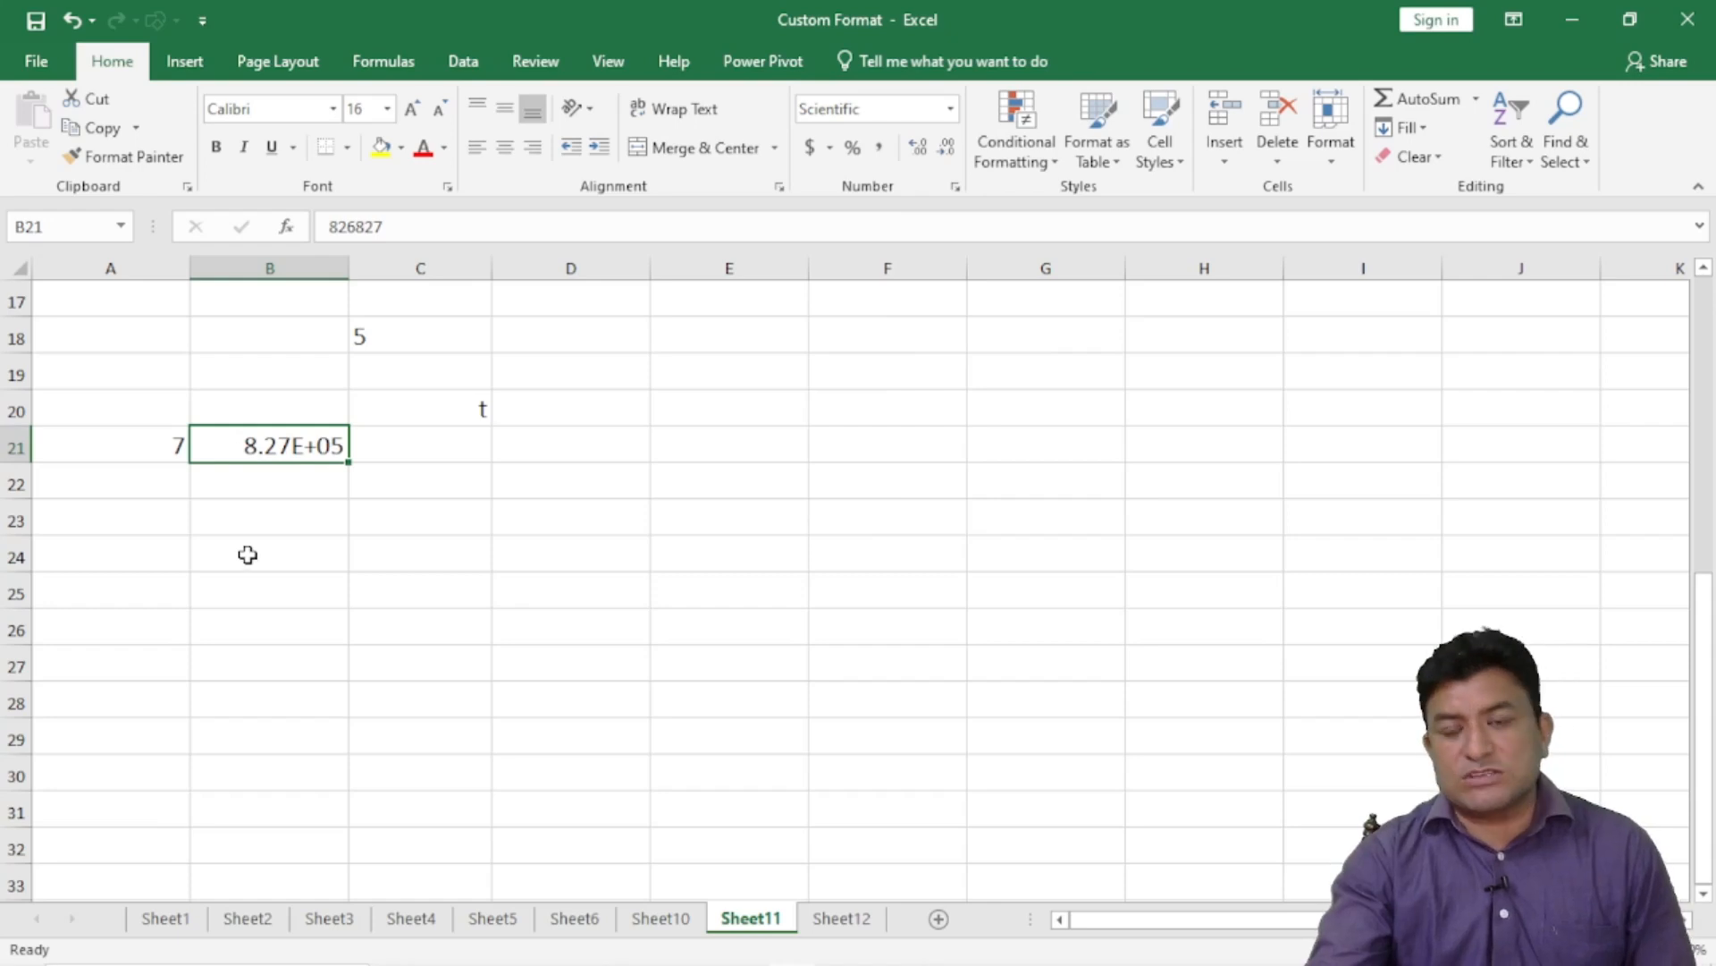
key("ctrl+z")
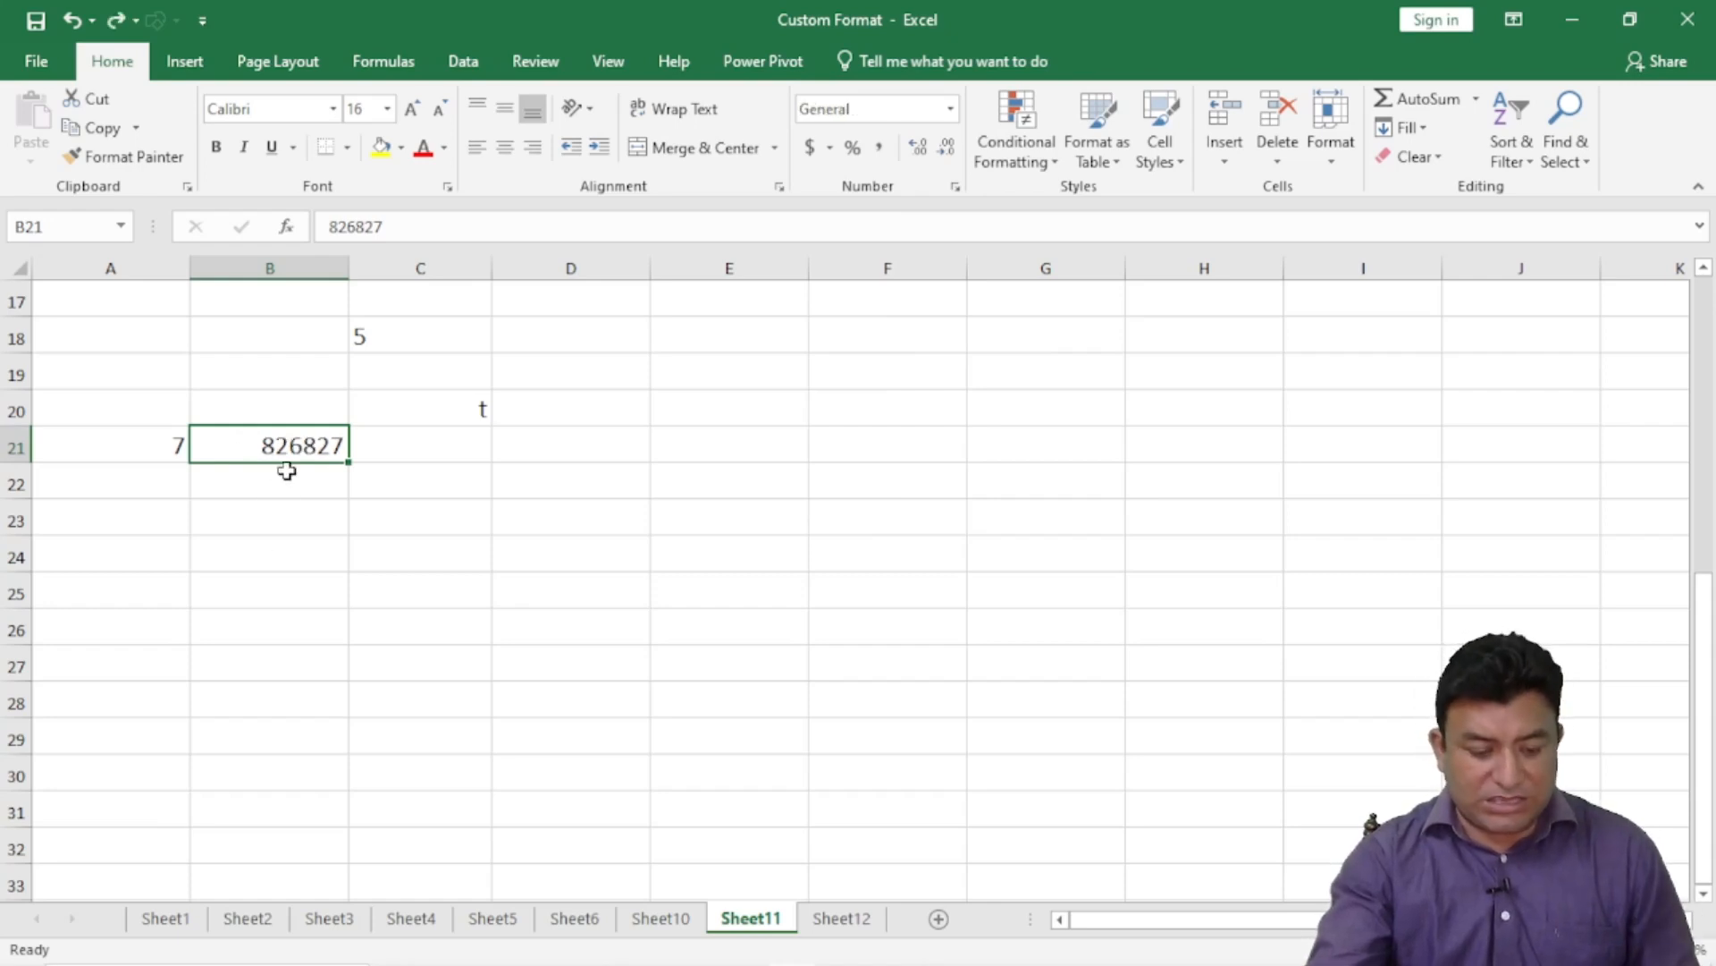
- Copy B21's 826827 into B22
left_click(285, 477)
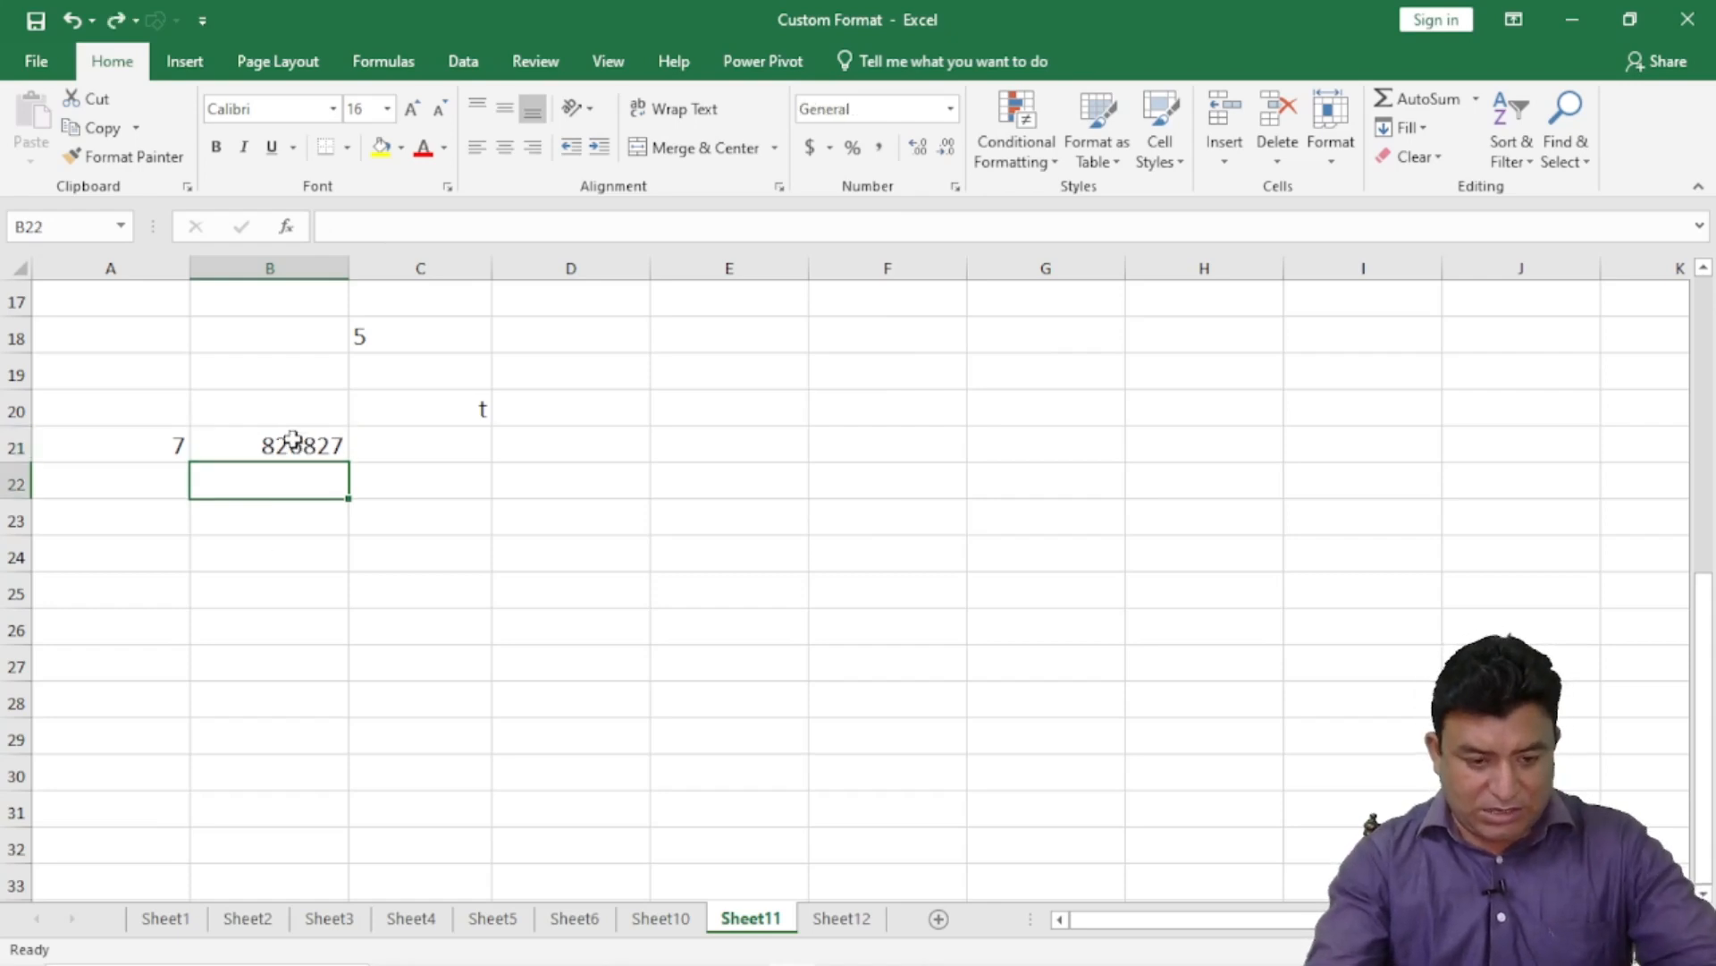
left_click(292, 442)
key("ctrl+c")
left_click(291, 472)
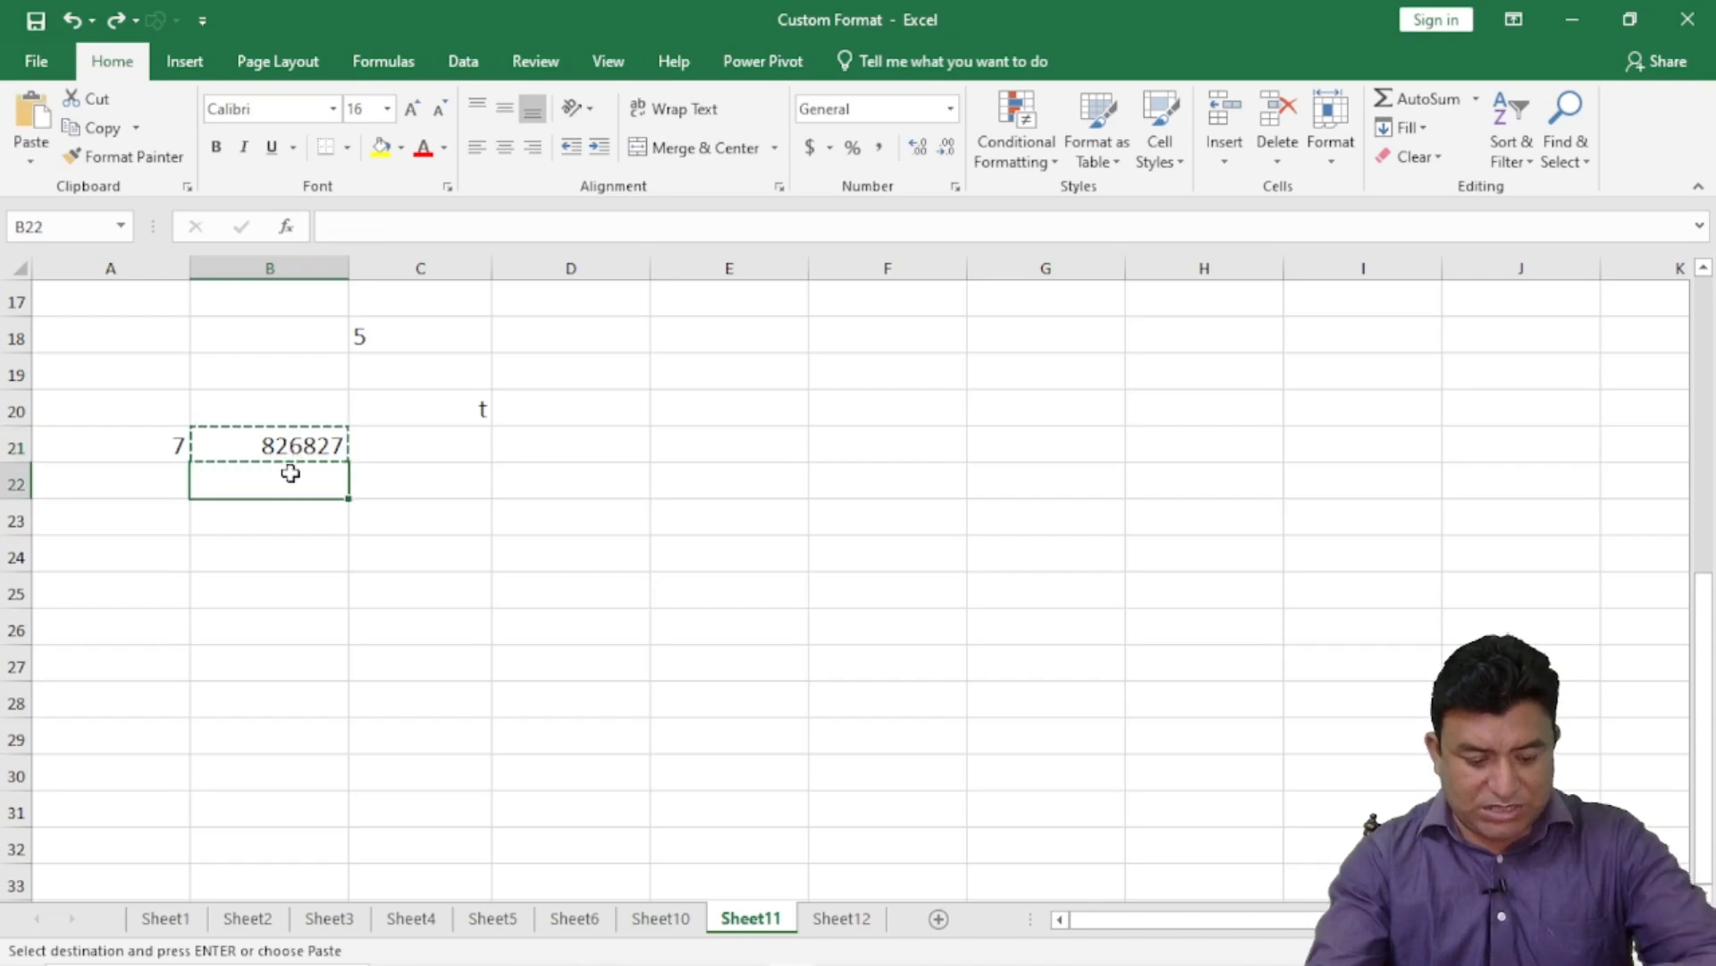
key("ctrl+v")
key("Escape")
left_click(383, 613)
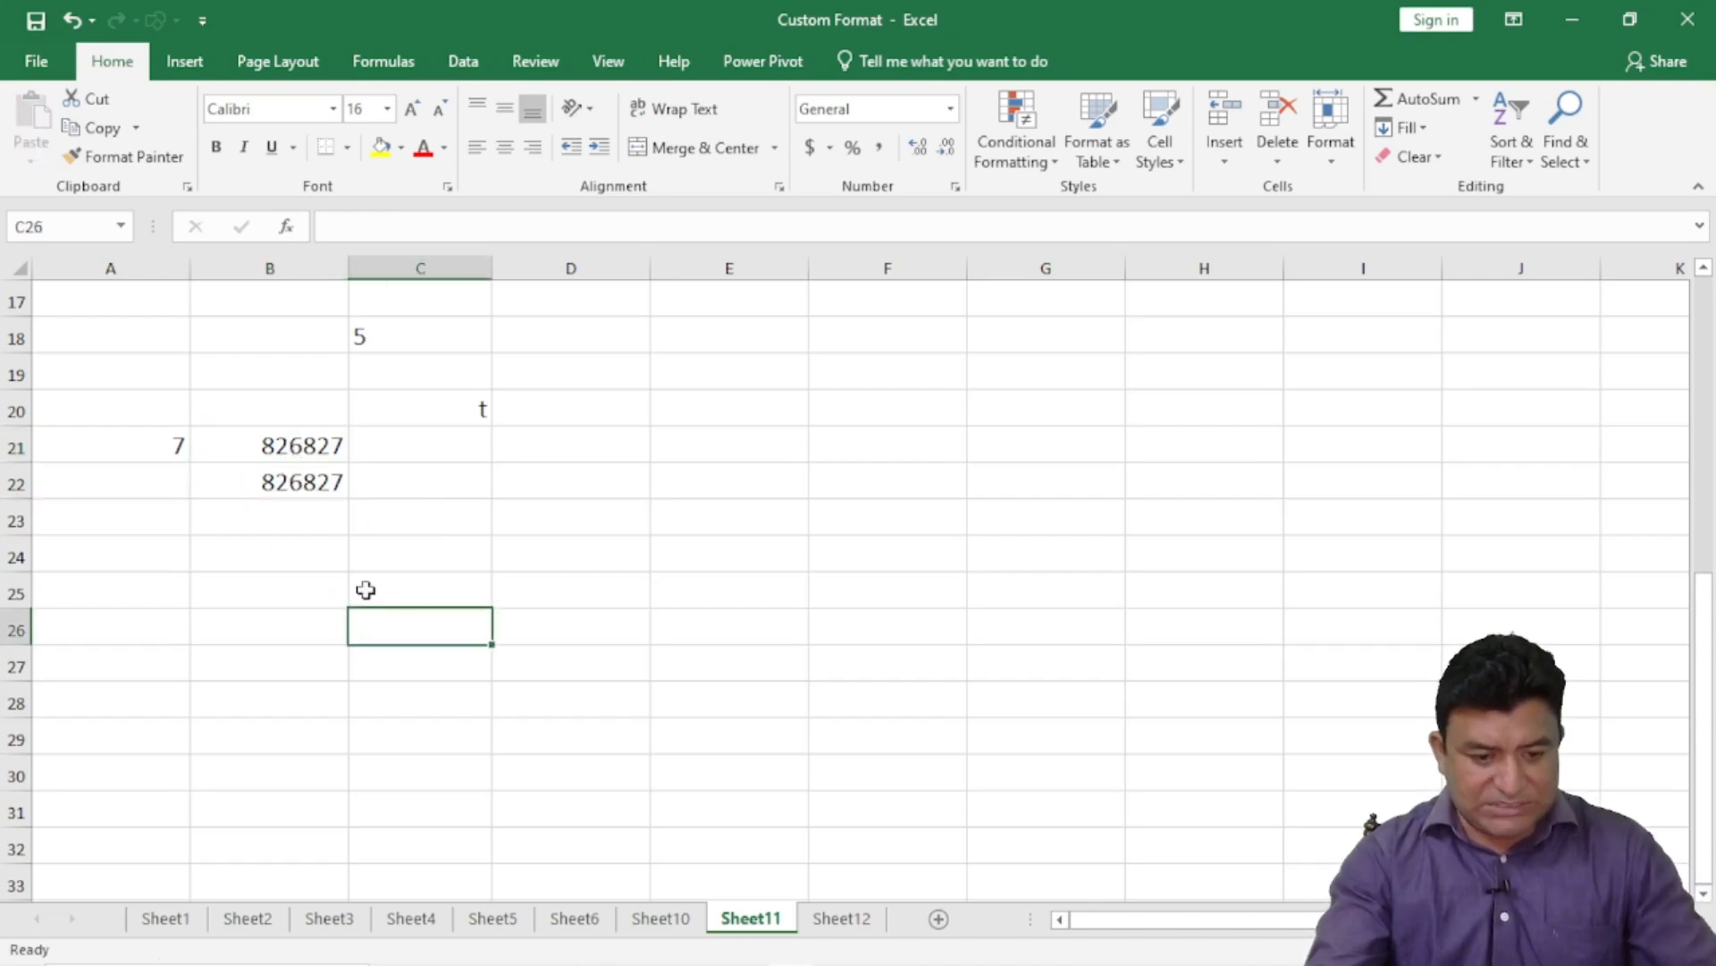
left_click(306, 483)
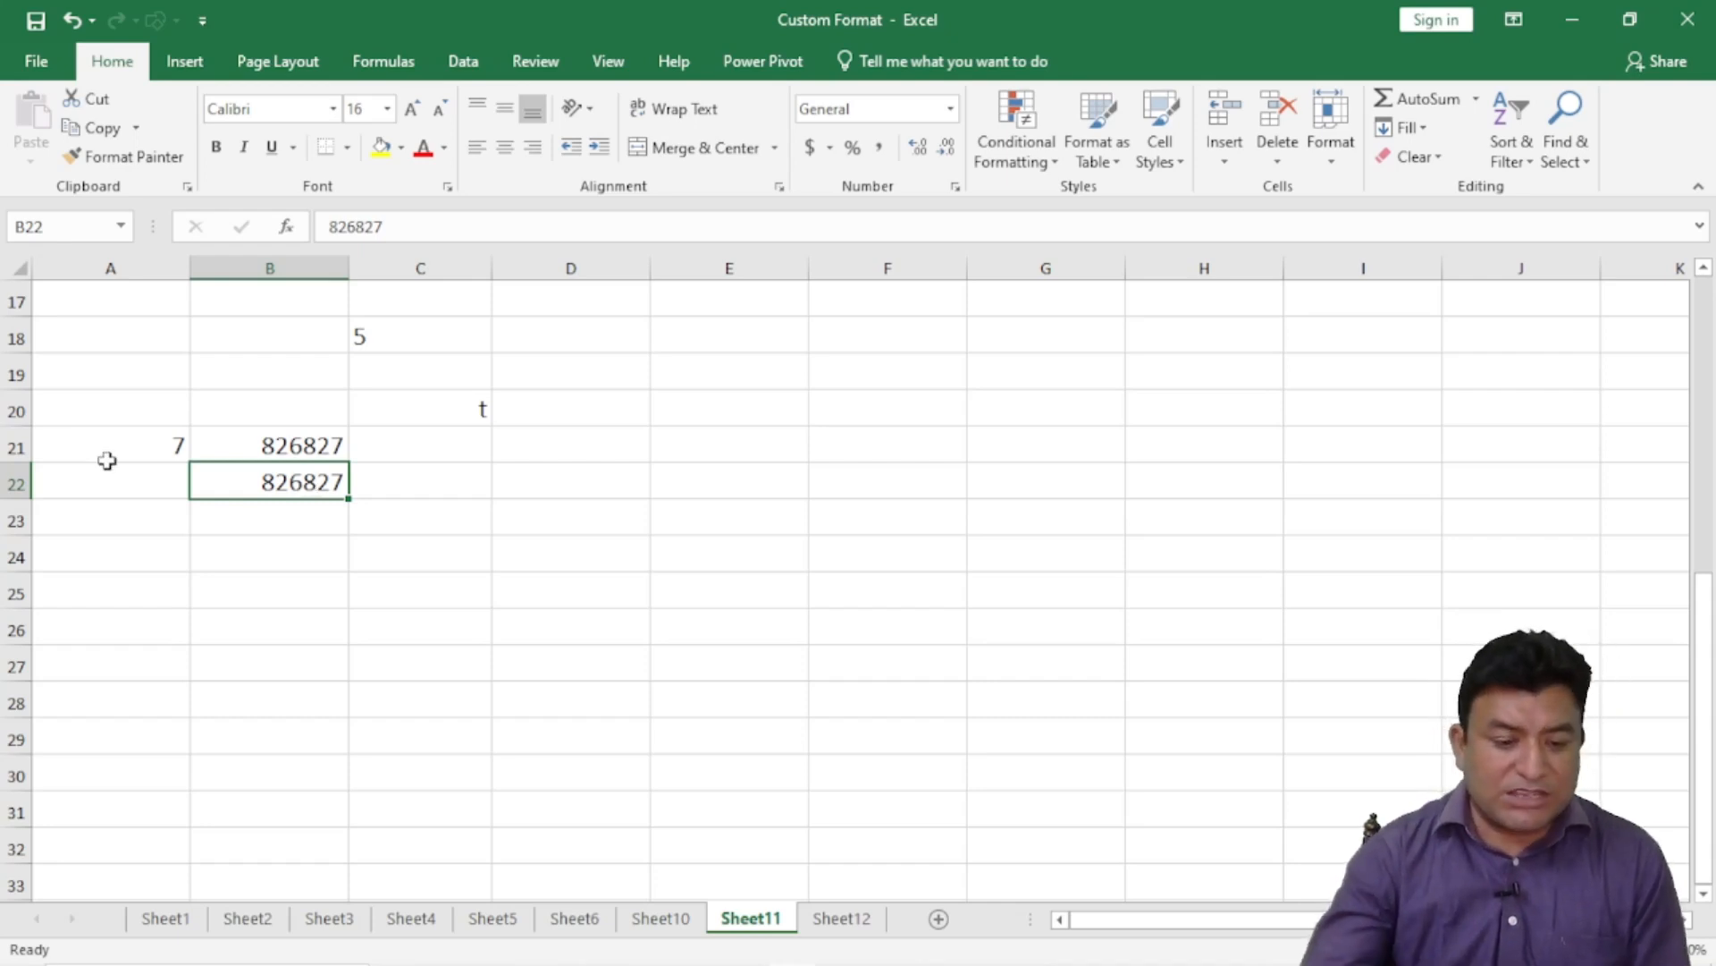
- Apply the Scientific format to B22 so it shows 8.27E+05
left_click(951, 109)
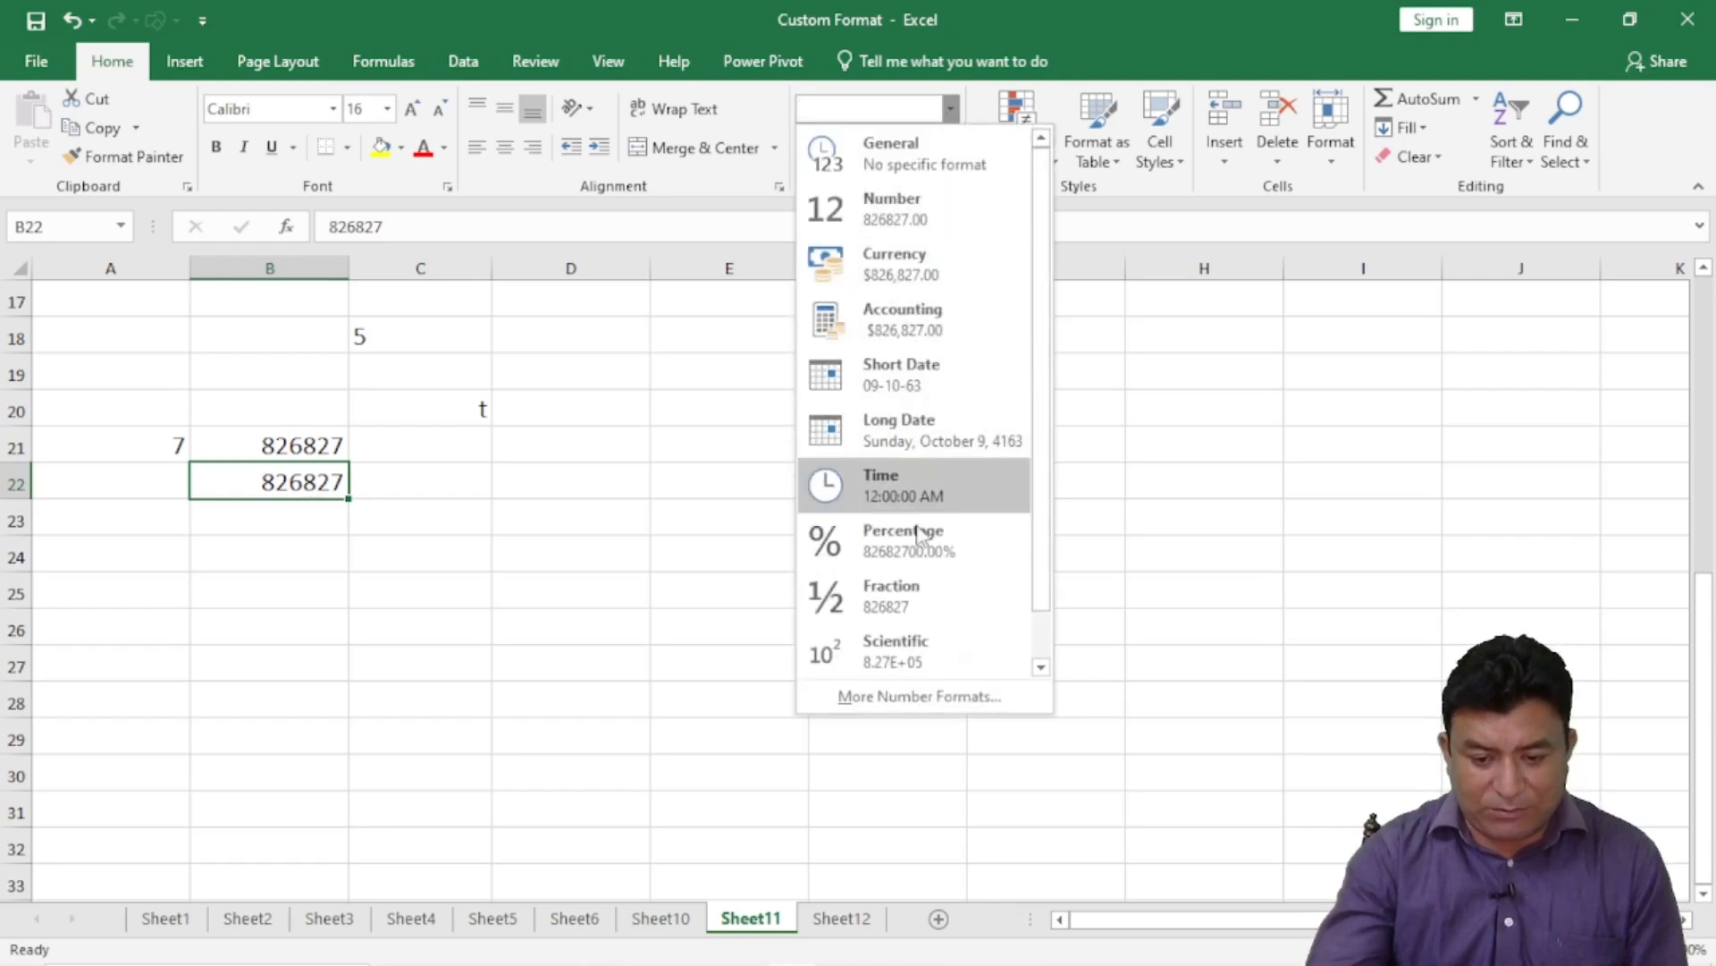
left_click(925, 649)
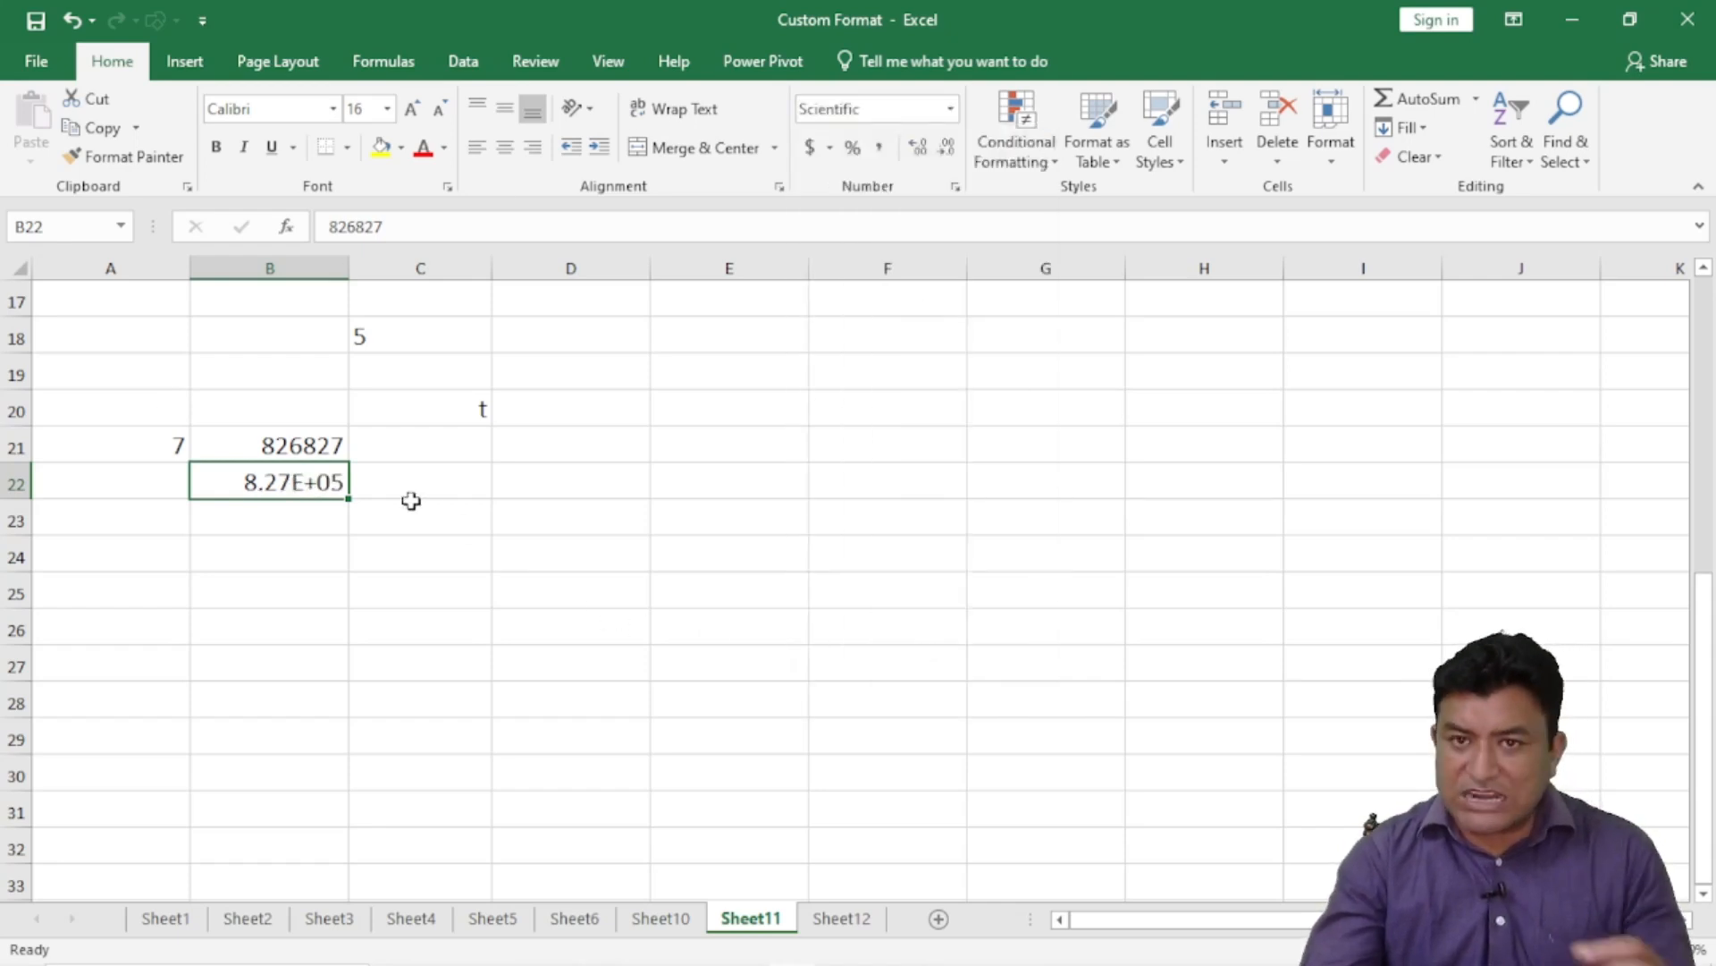
left_click(331, 447)
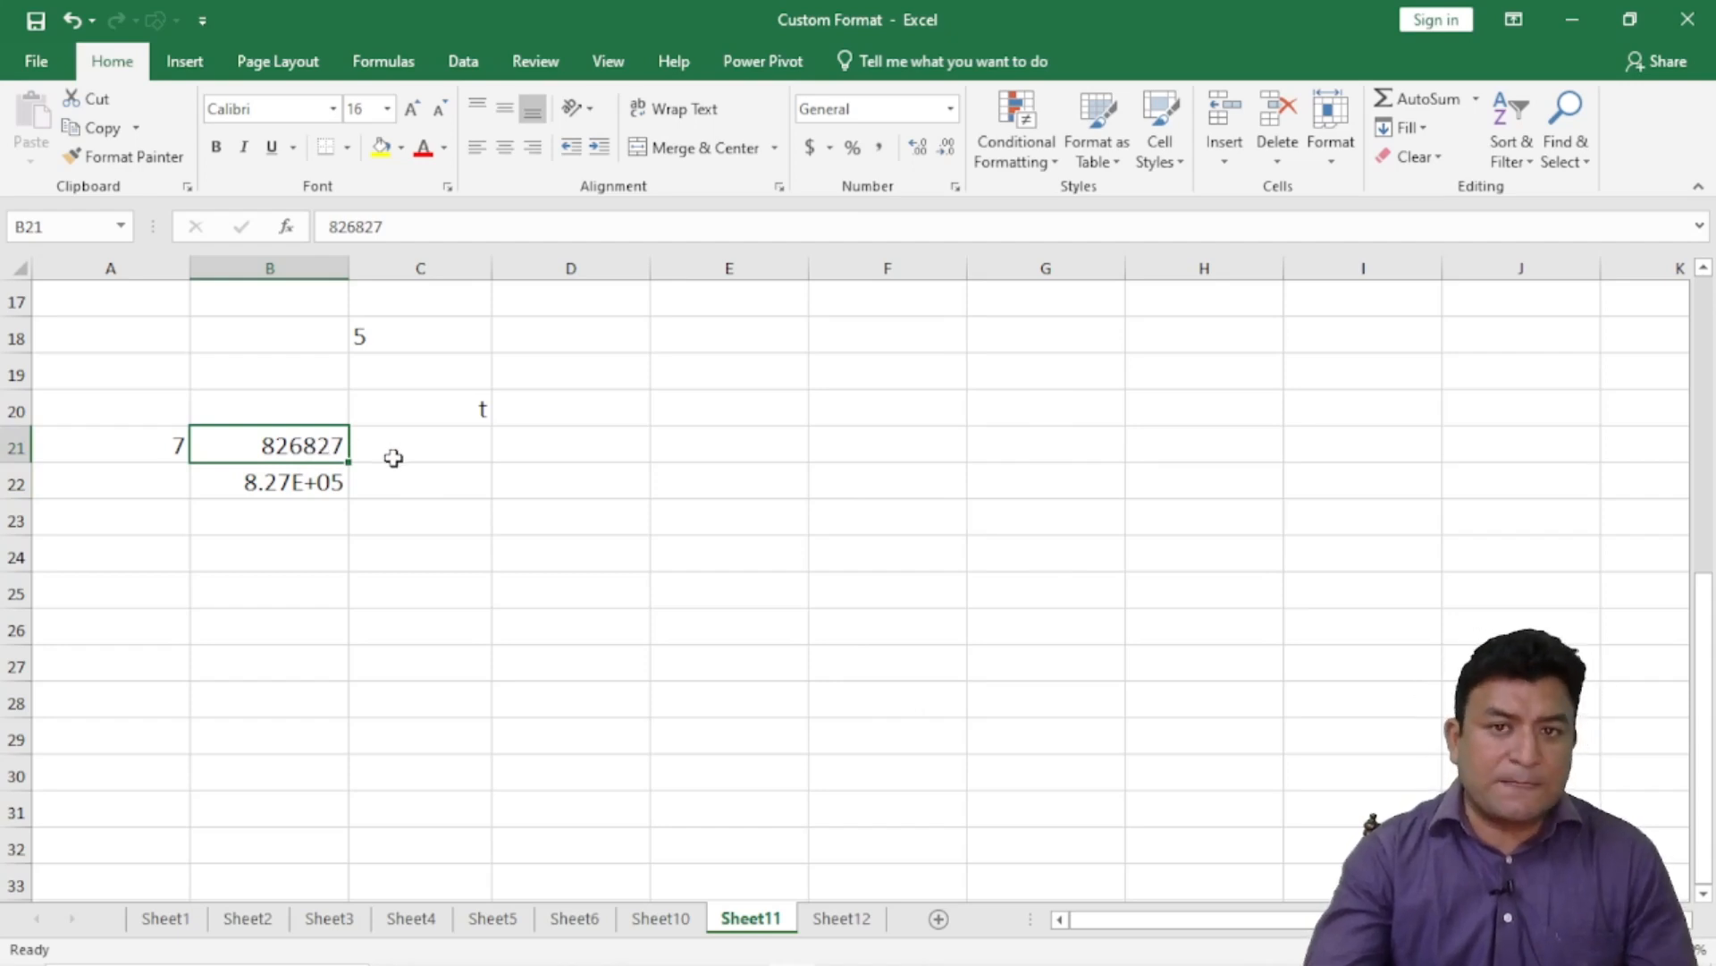
- Give B21 the custom format 0.00E+00 so it displays 8.27E+05 like B22
left_click(955, 186)
left_click_drag(472, 21, 916, 23)
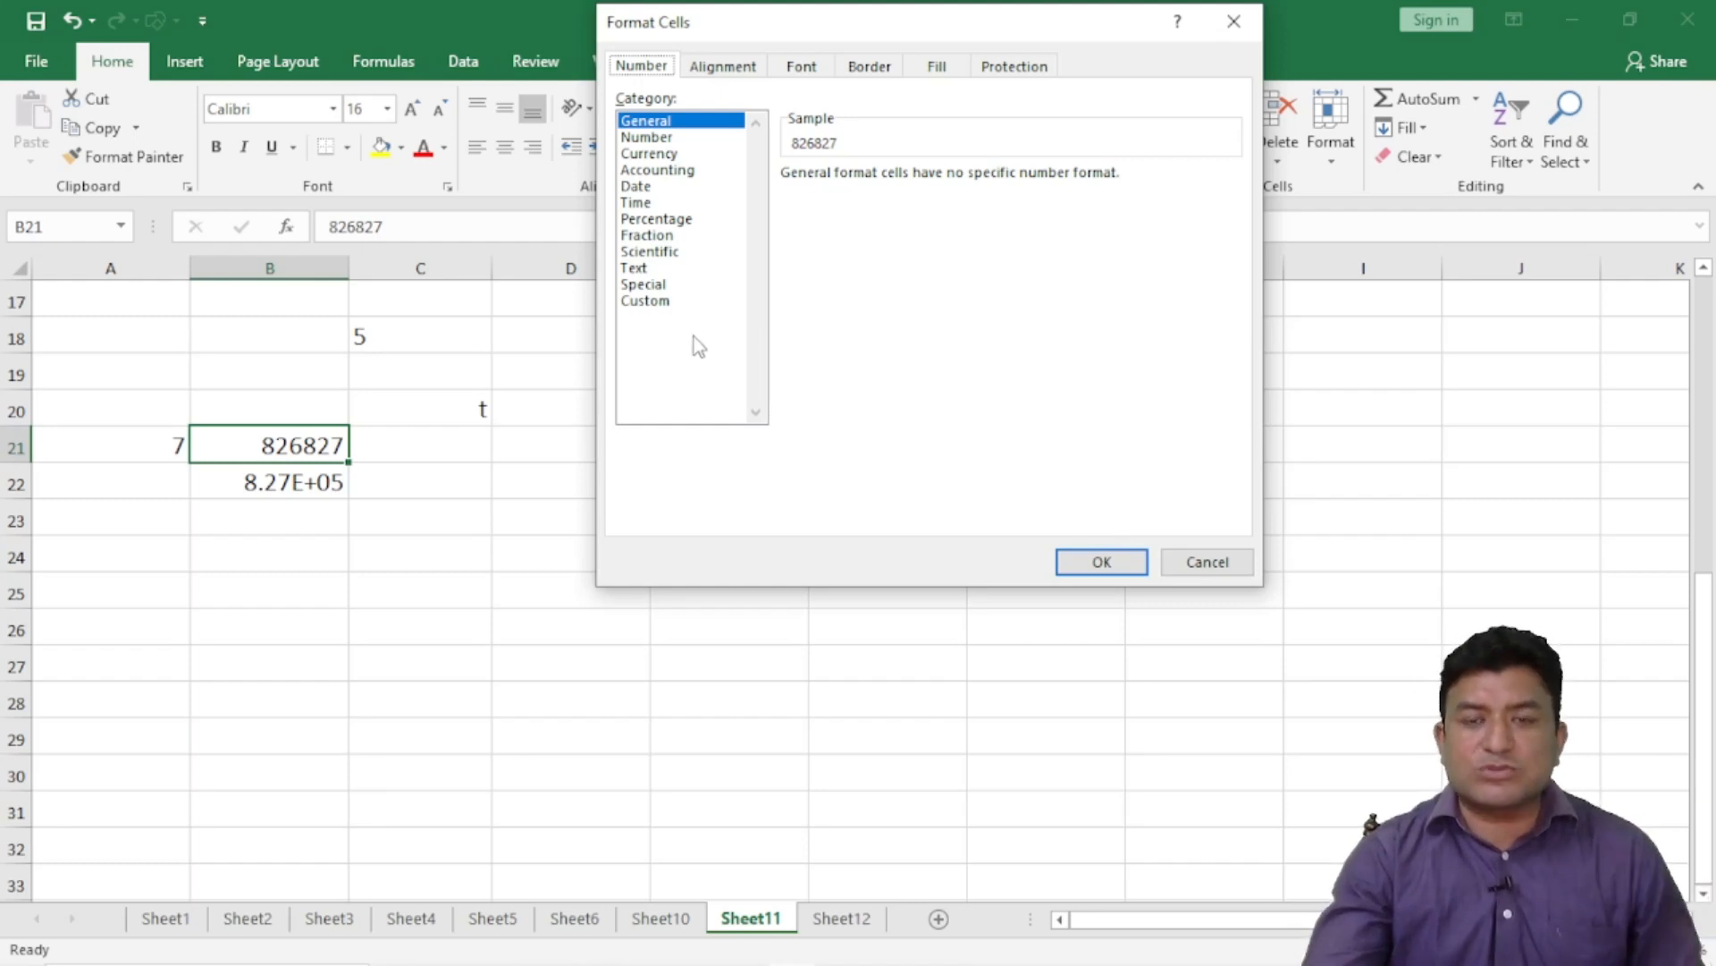
left_click(660, 304)
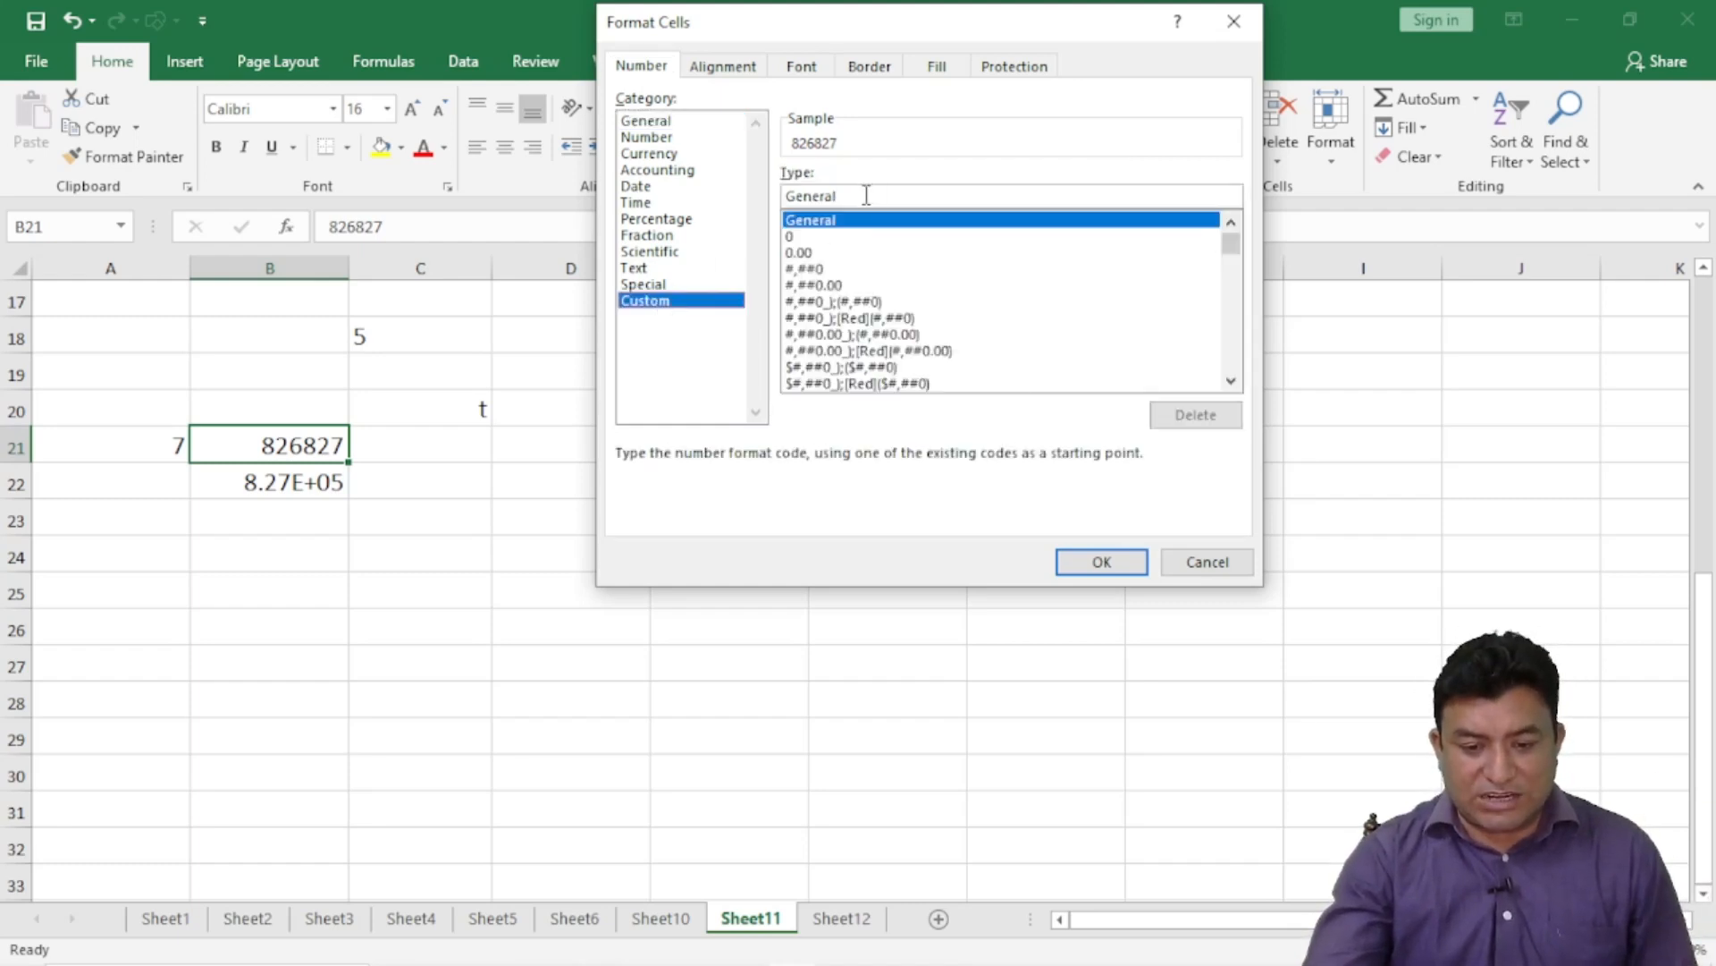
left_click_drag(841, 196, 775, 199)
key("BackSpace")
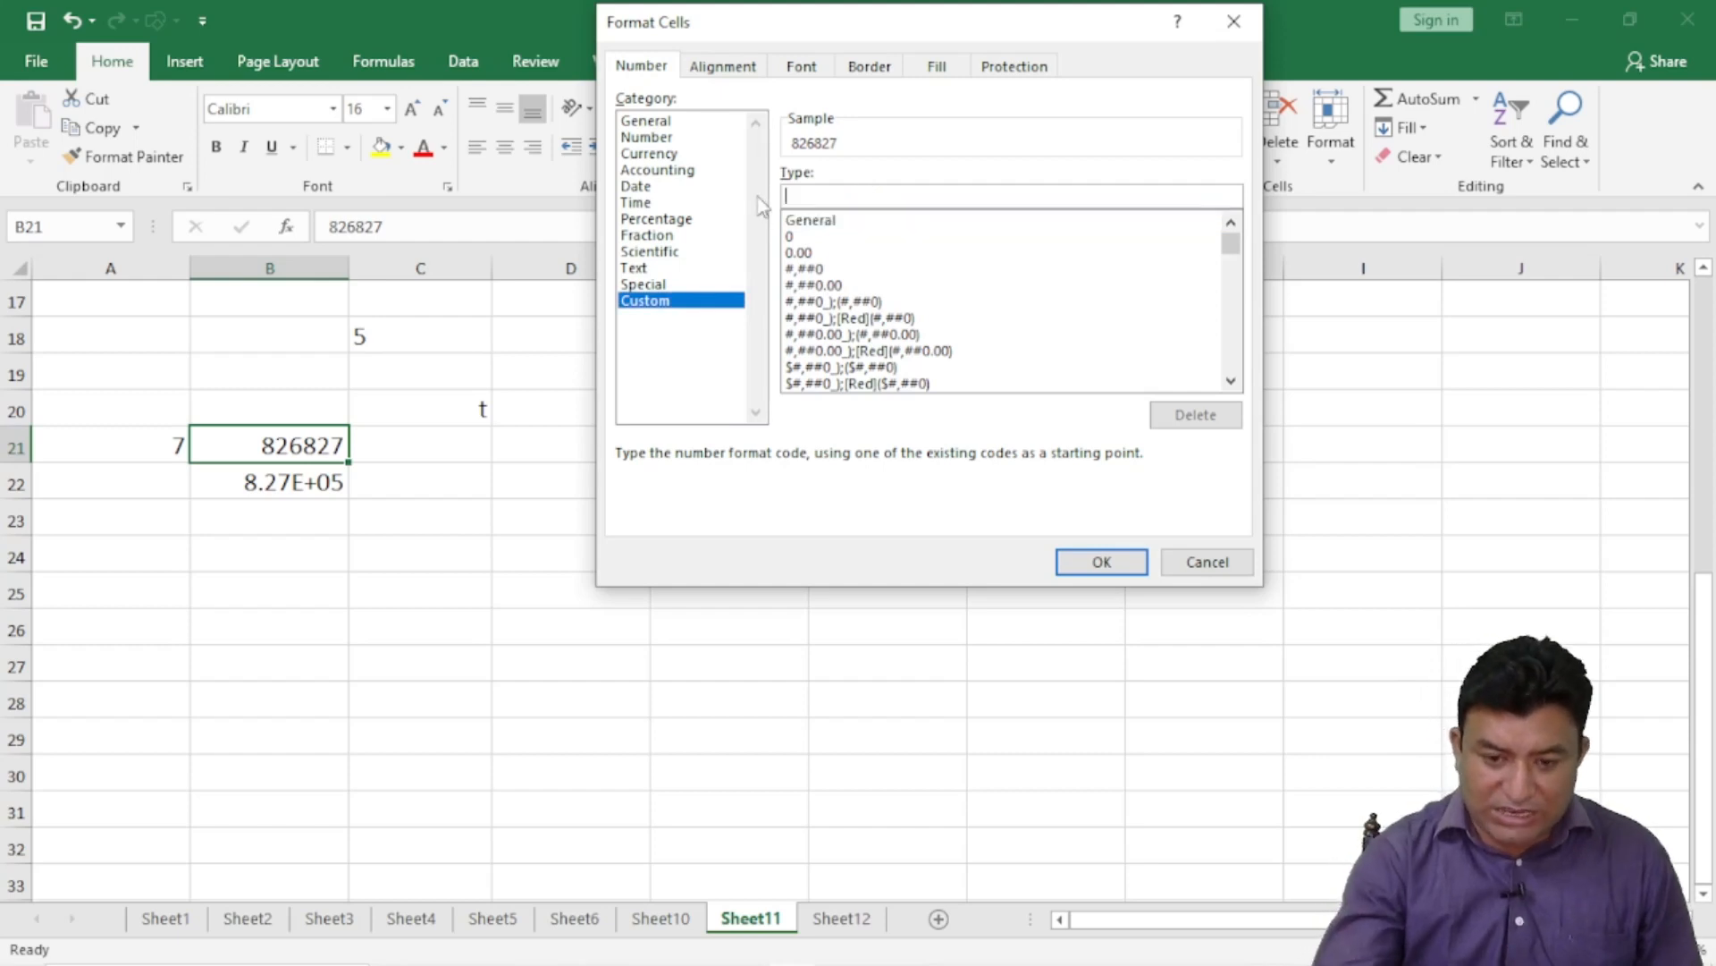
type("0")
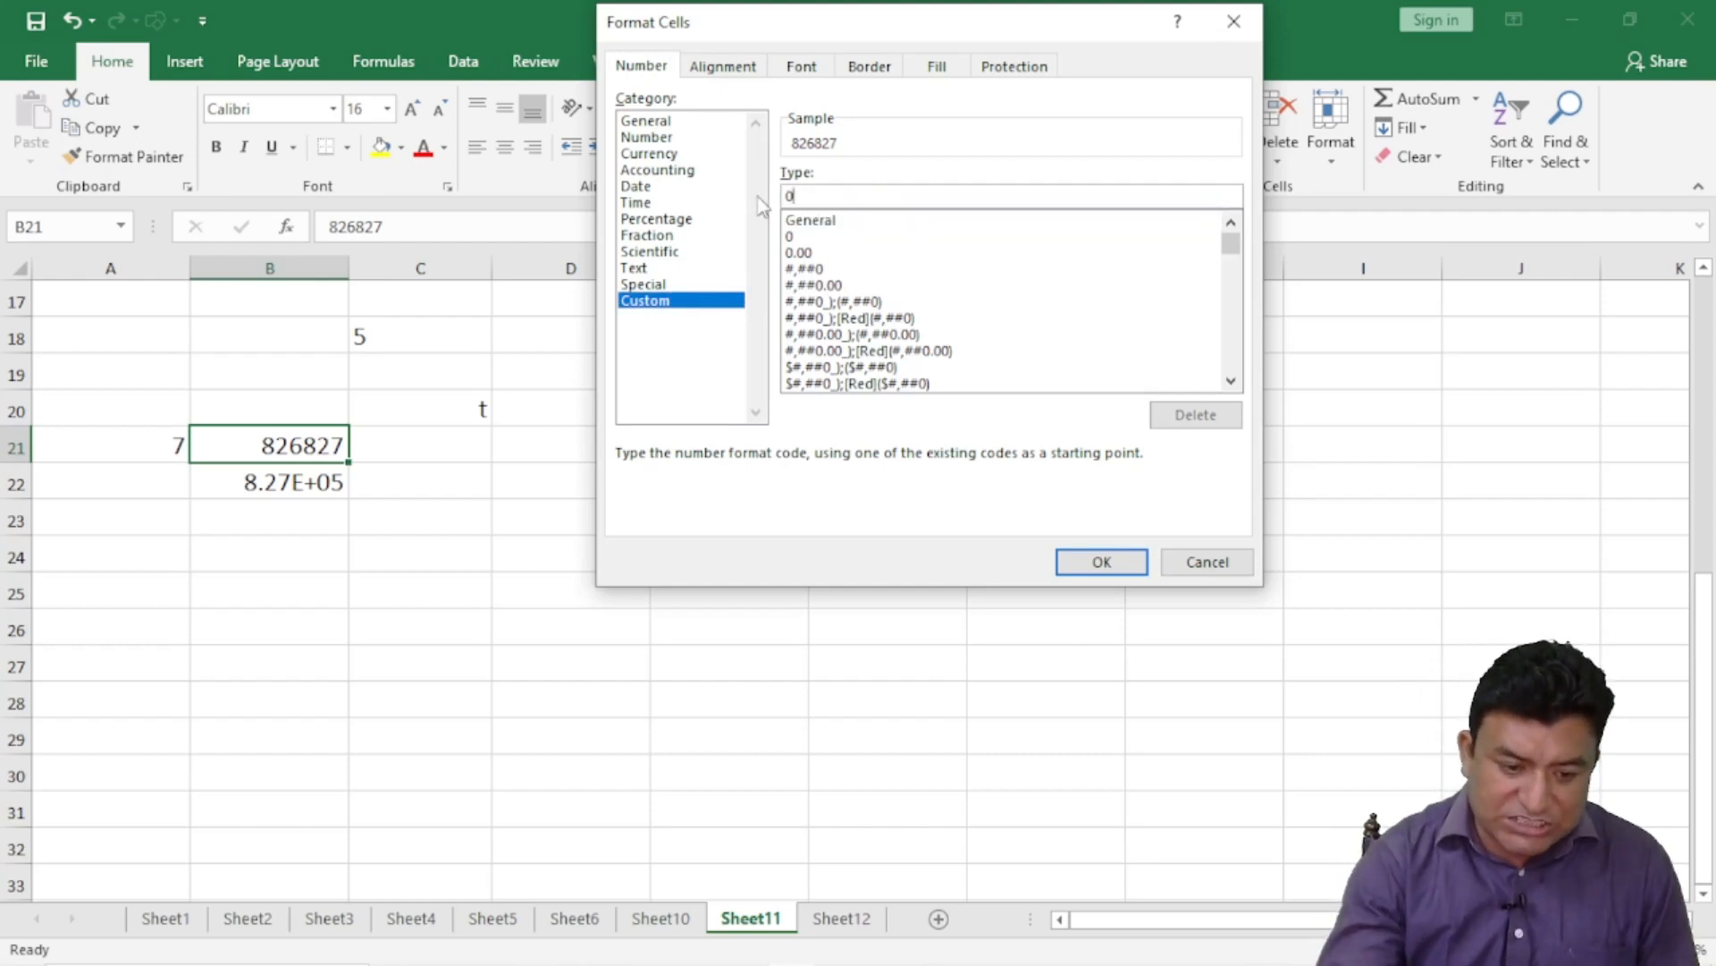
type(".00")
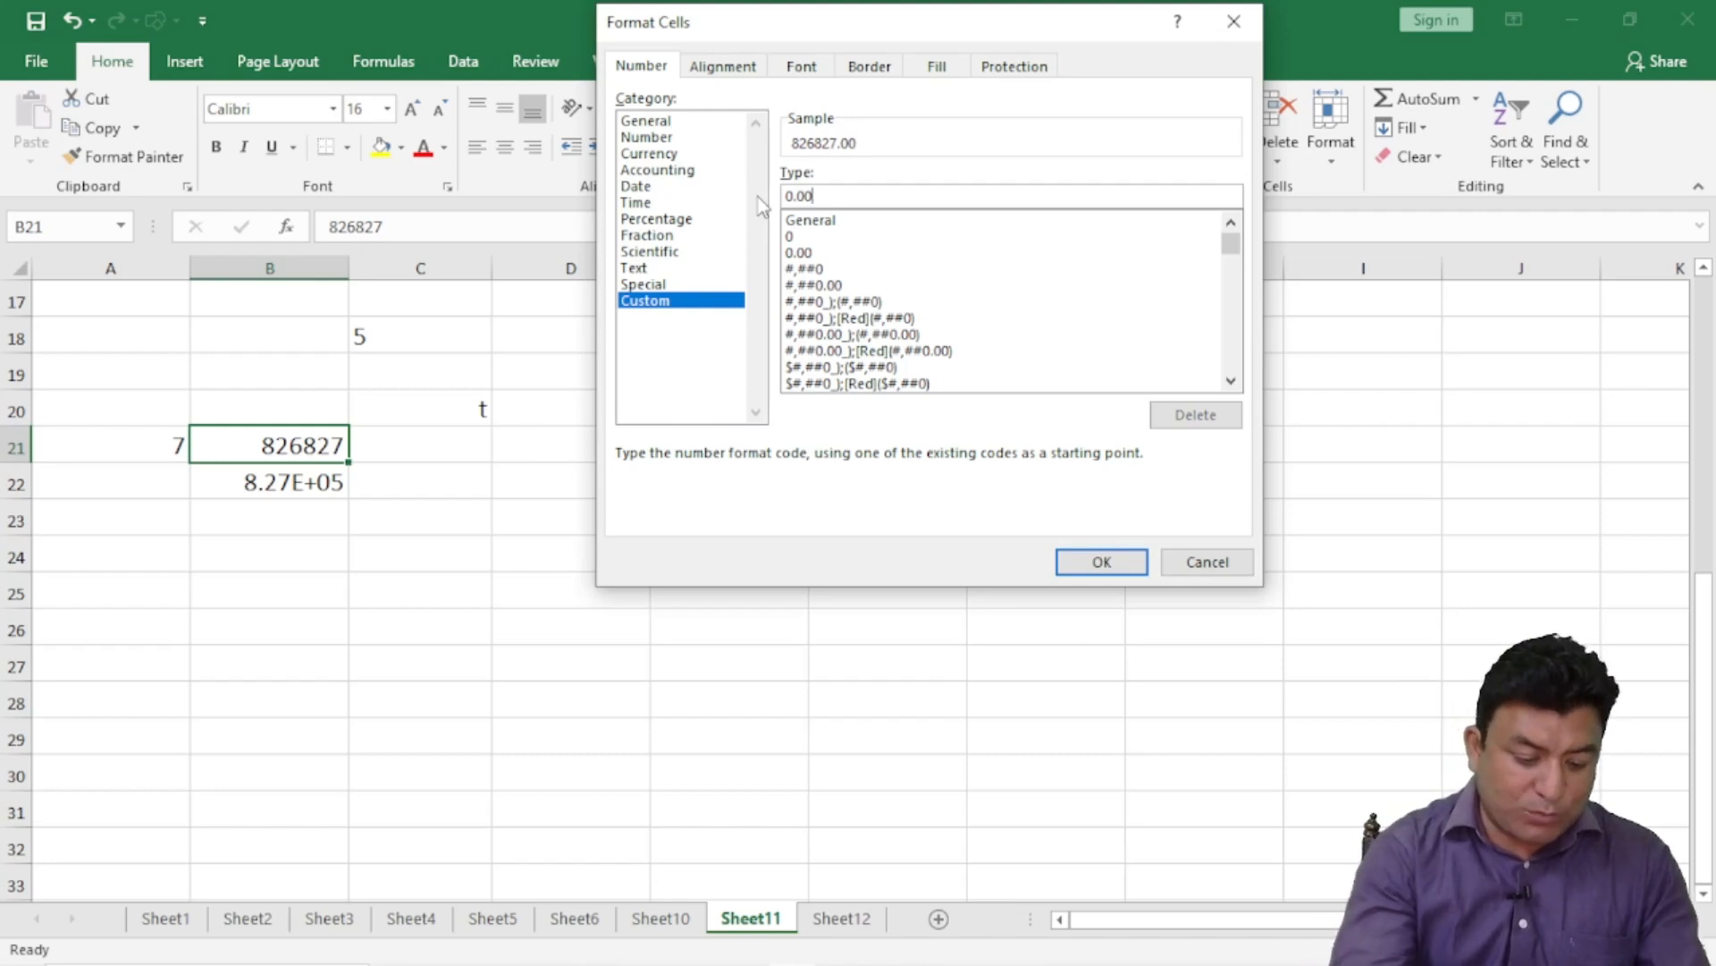
type("E")
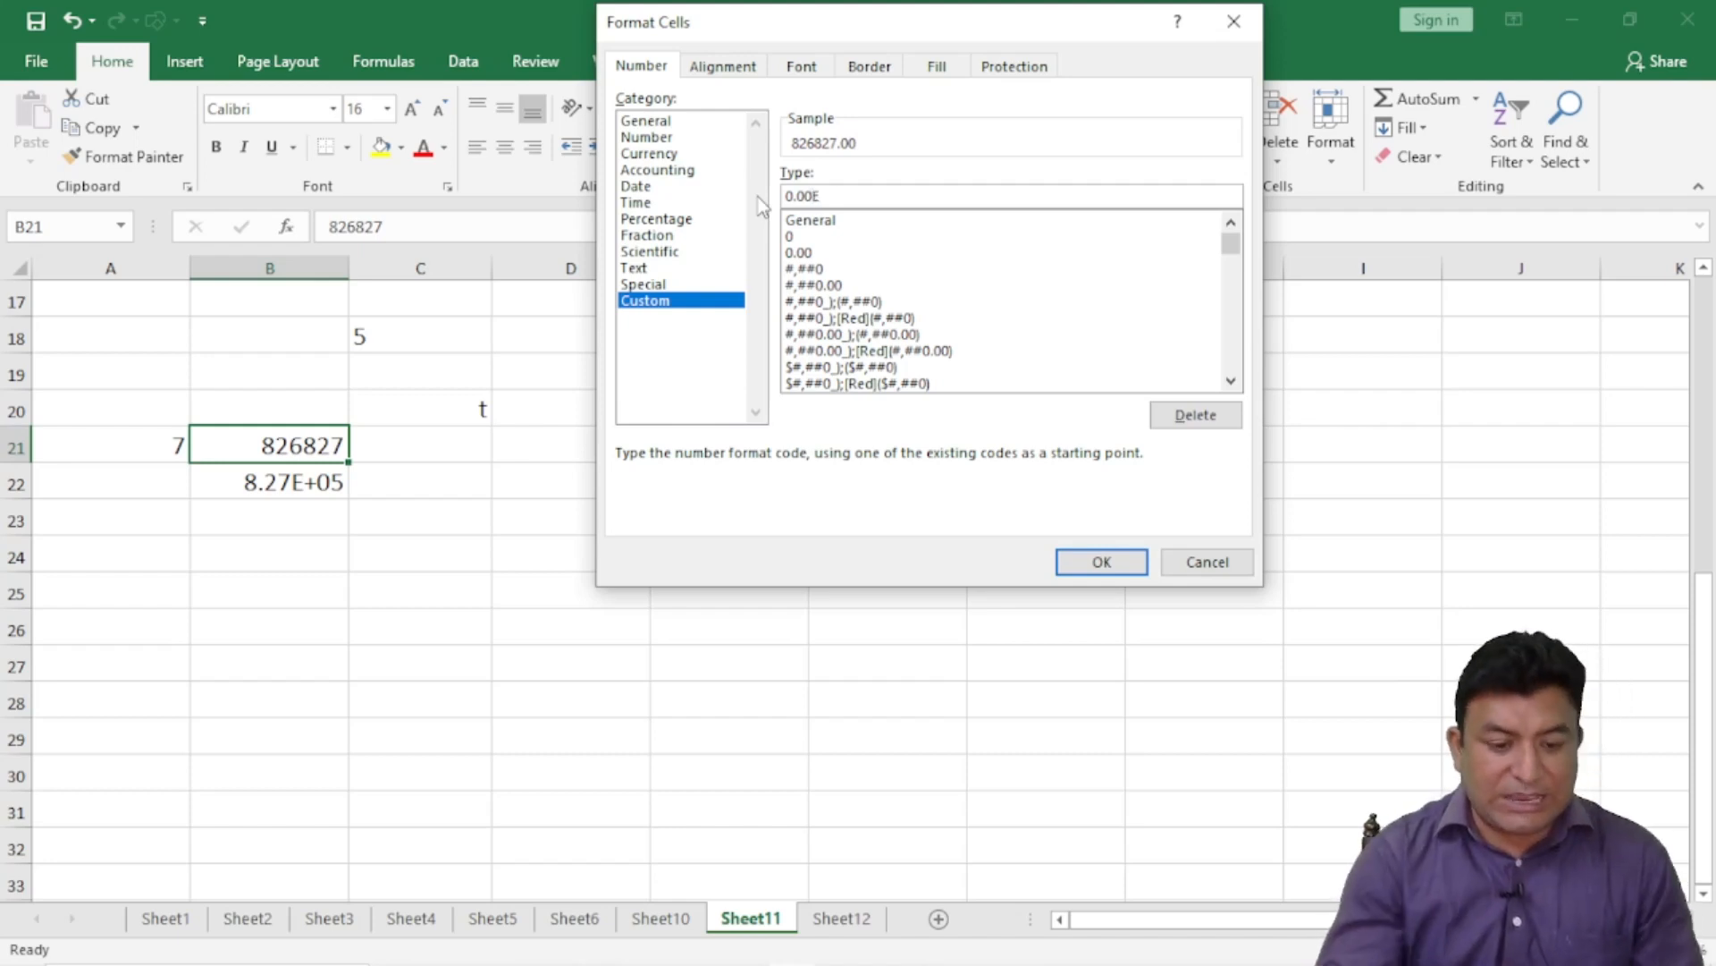
type("+")
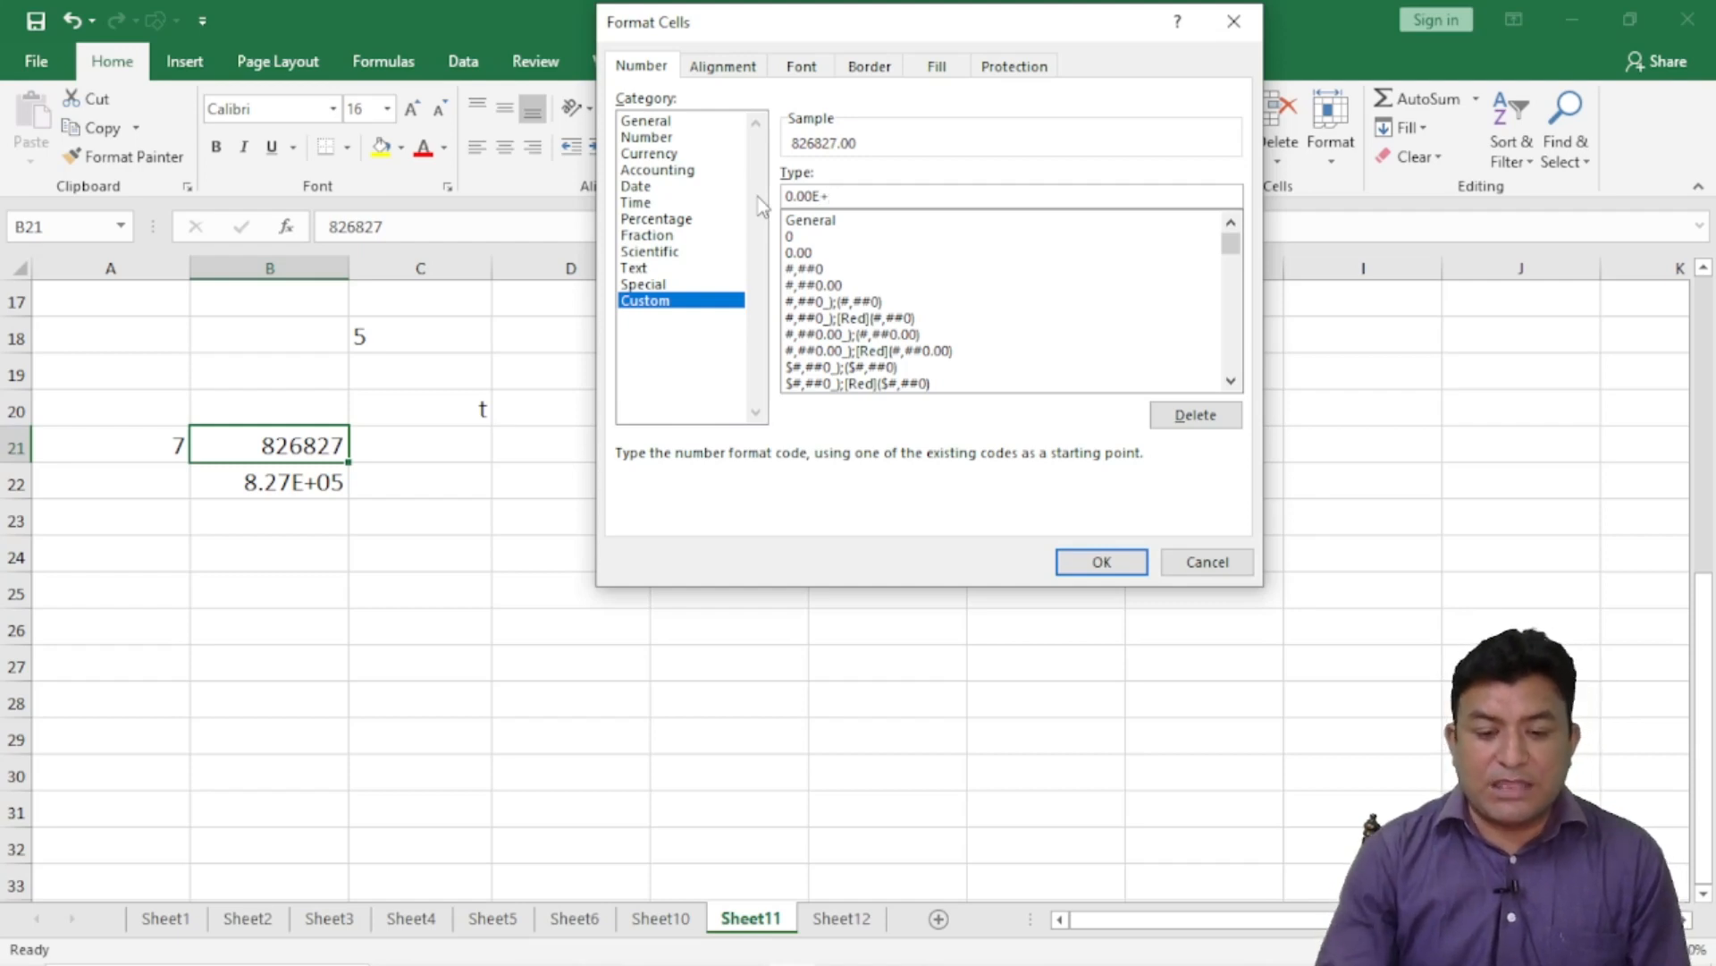
type("00")
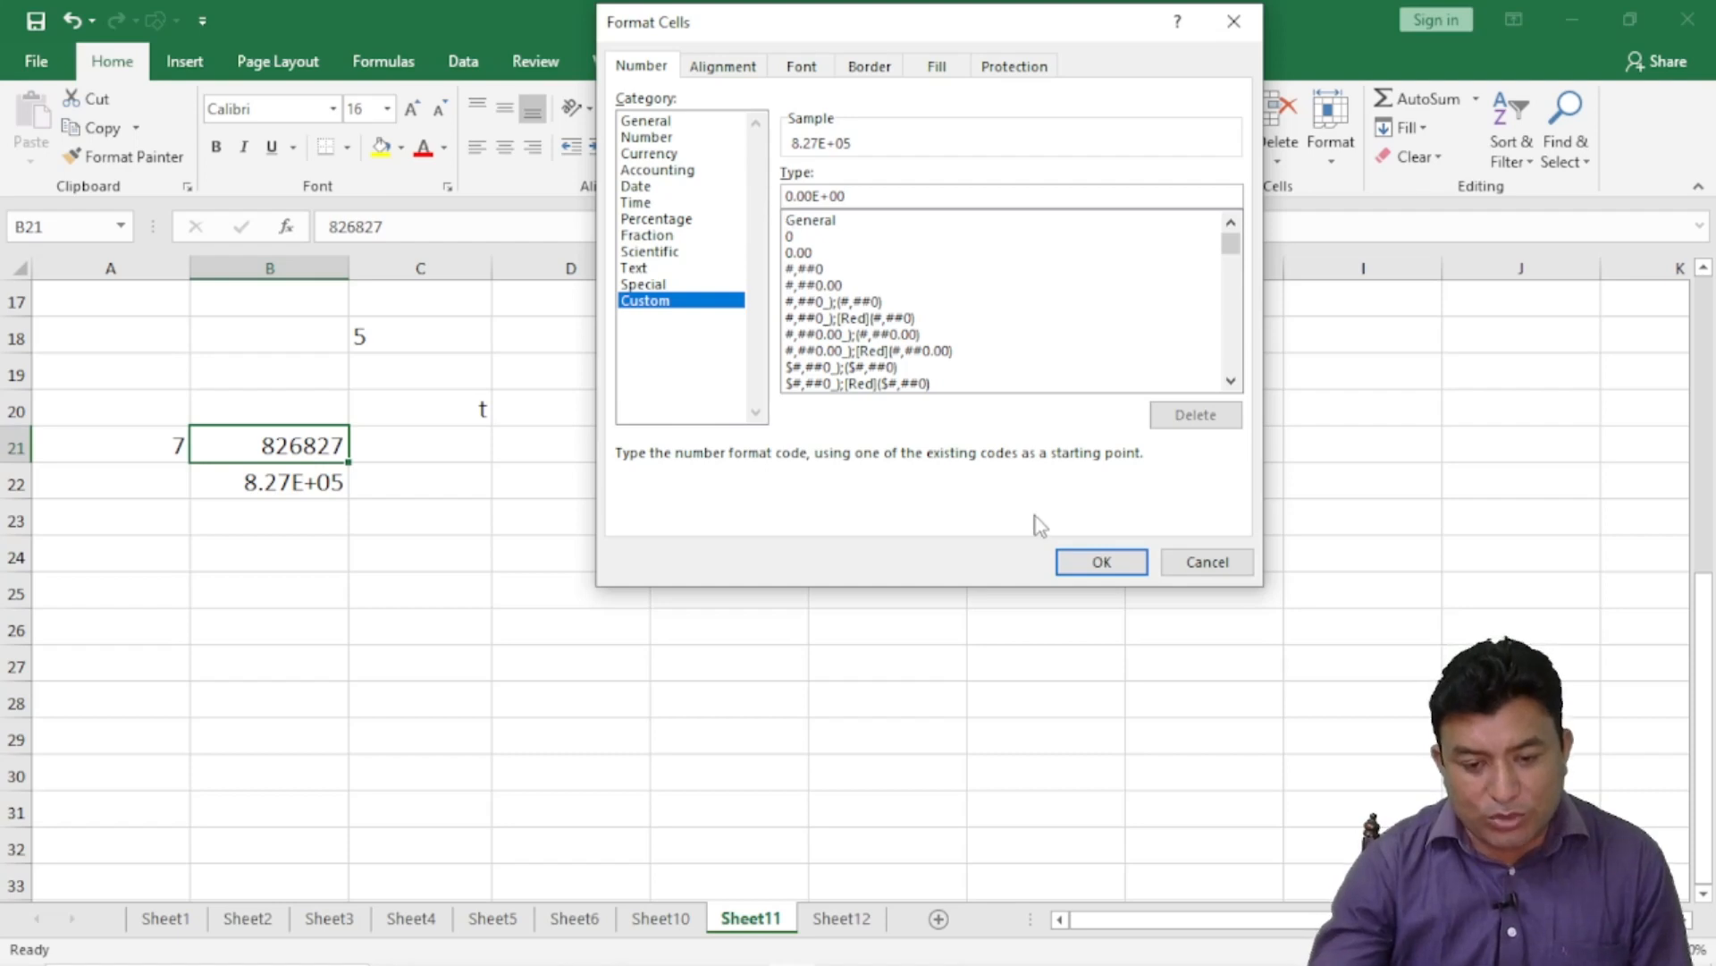
left_click(1080, 564)
left_click(501, 609)
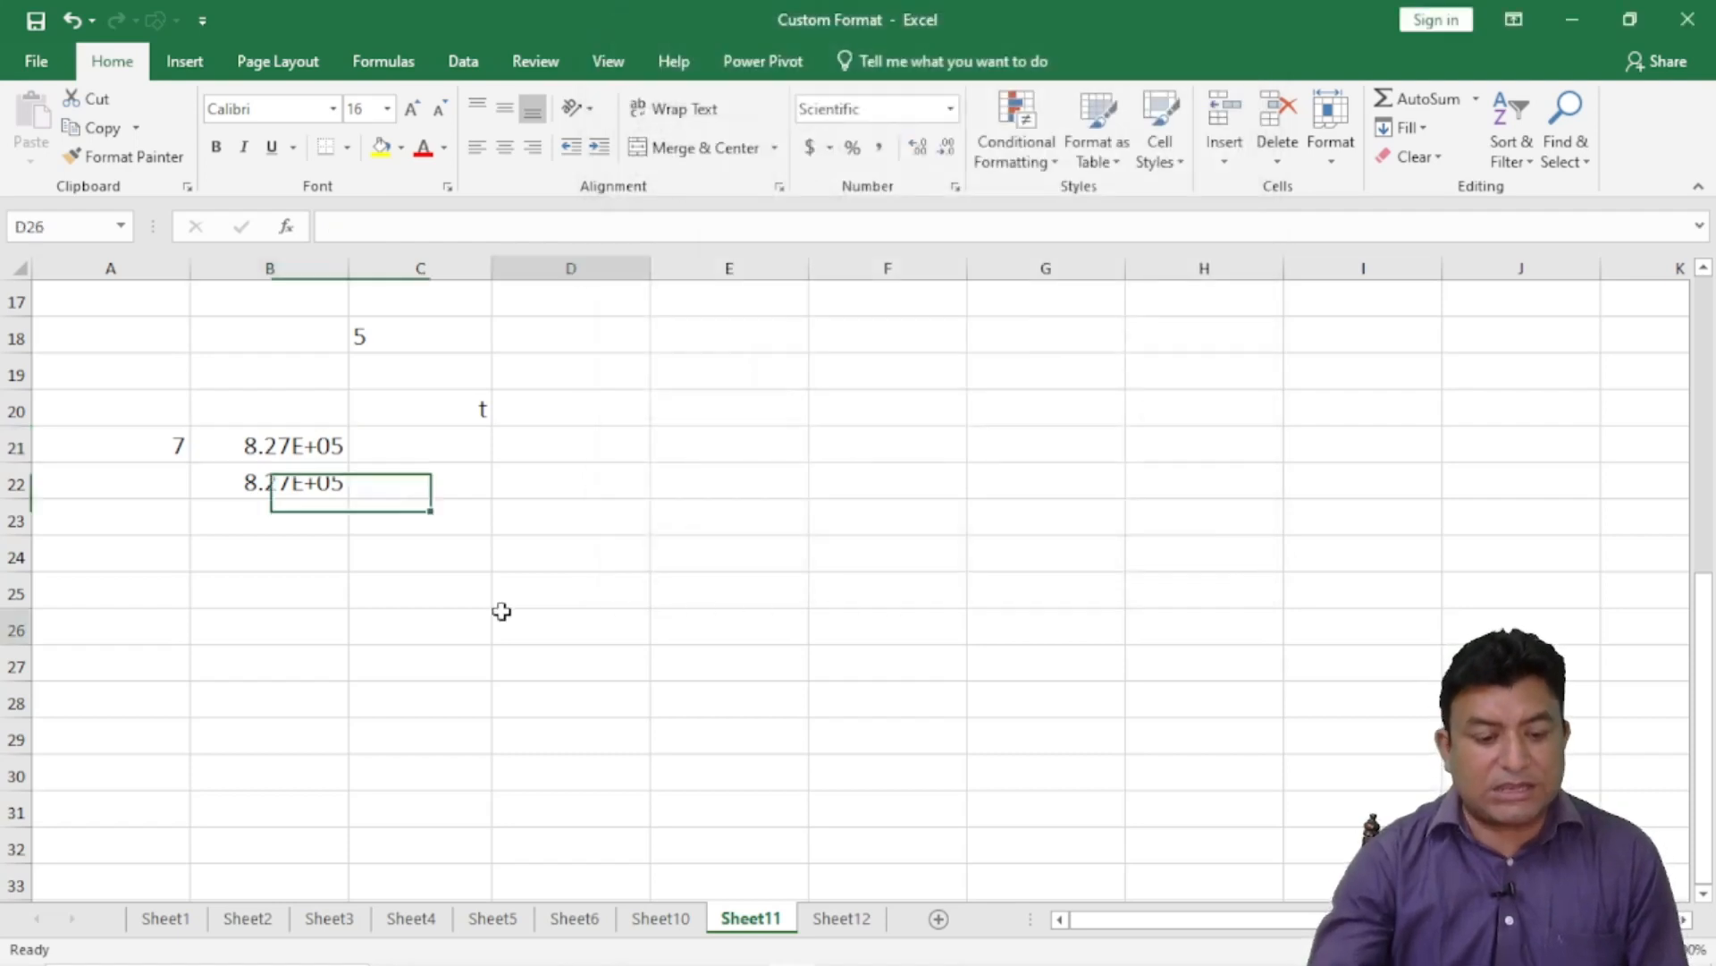
- Enter 8 in A24 and 0.25 in B24
left_click(264, 429)
left_click(337, 495)
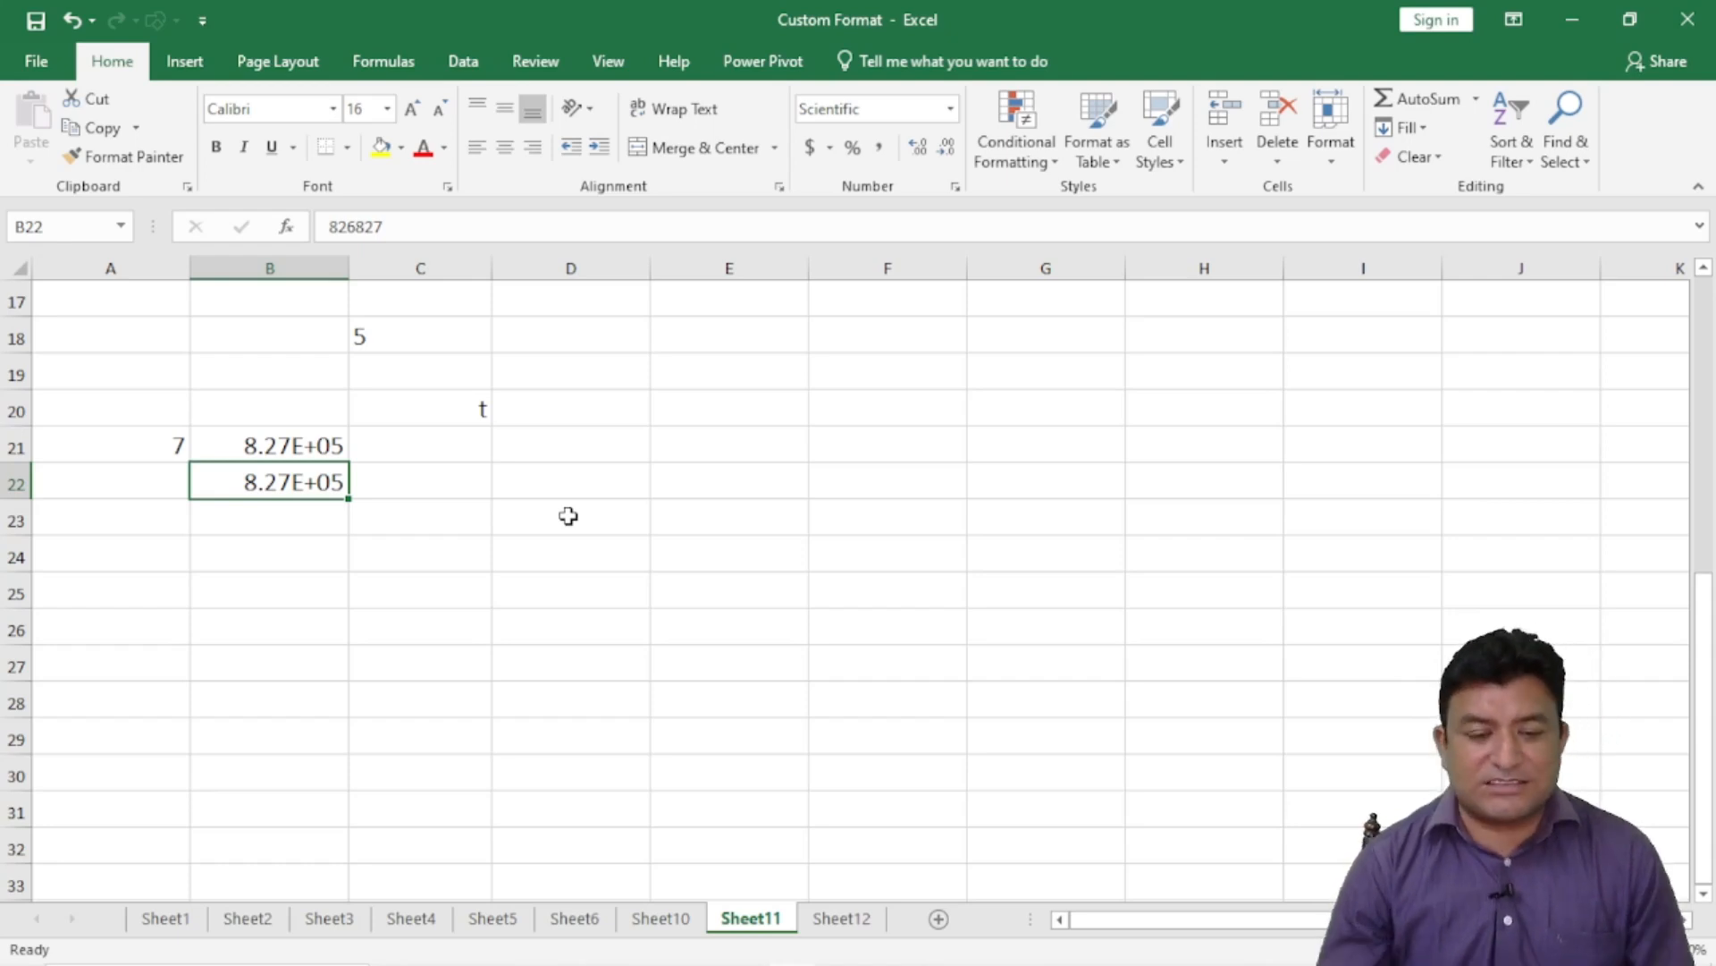
left_click(163, 550)
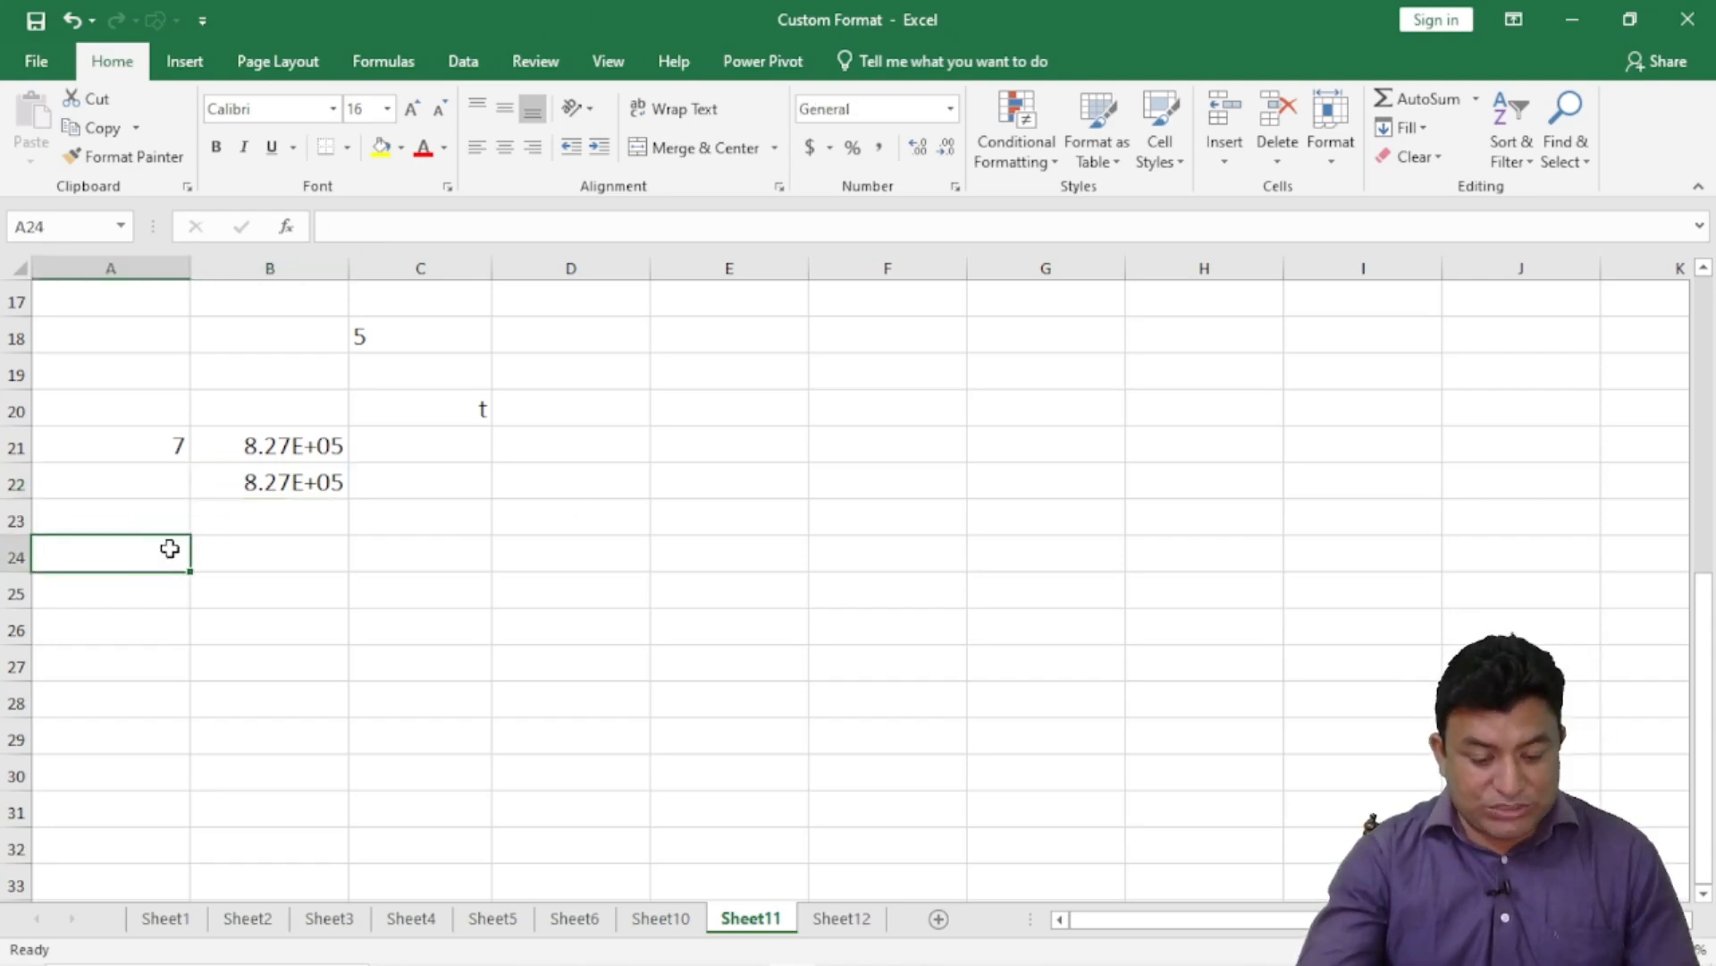
type("8")
key("Return")
left_click(285, 547)
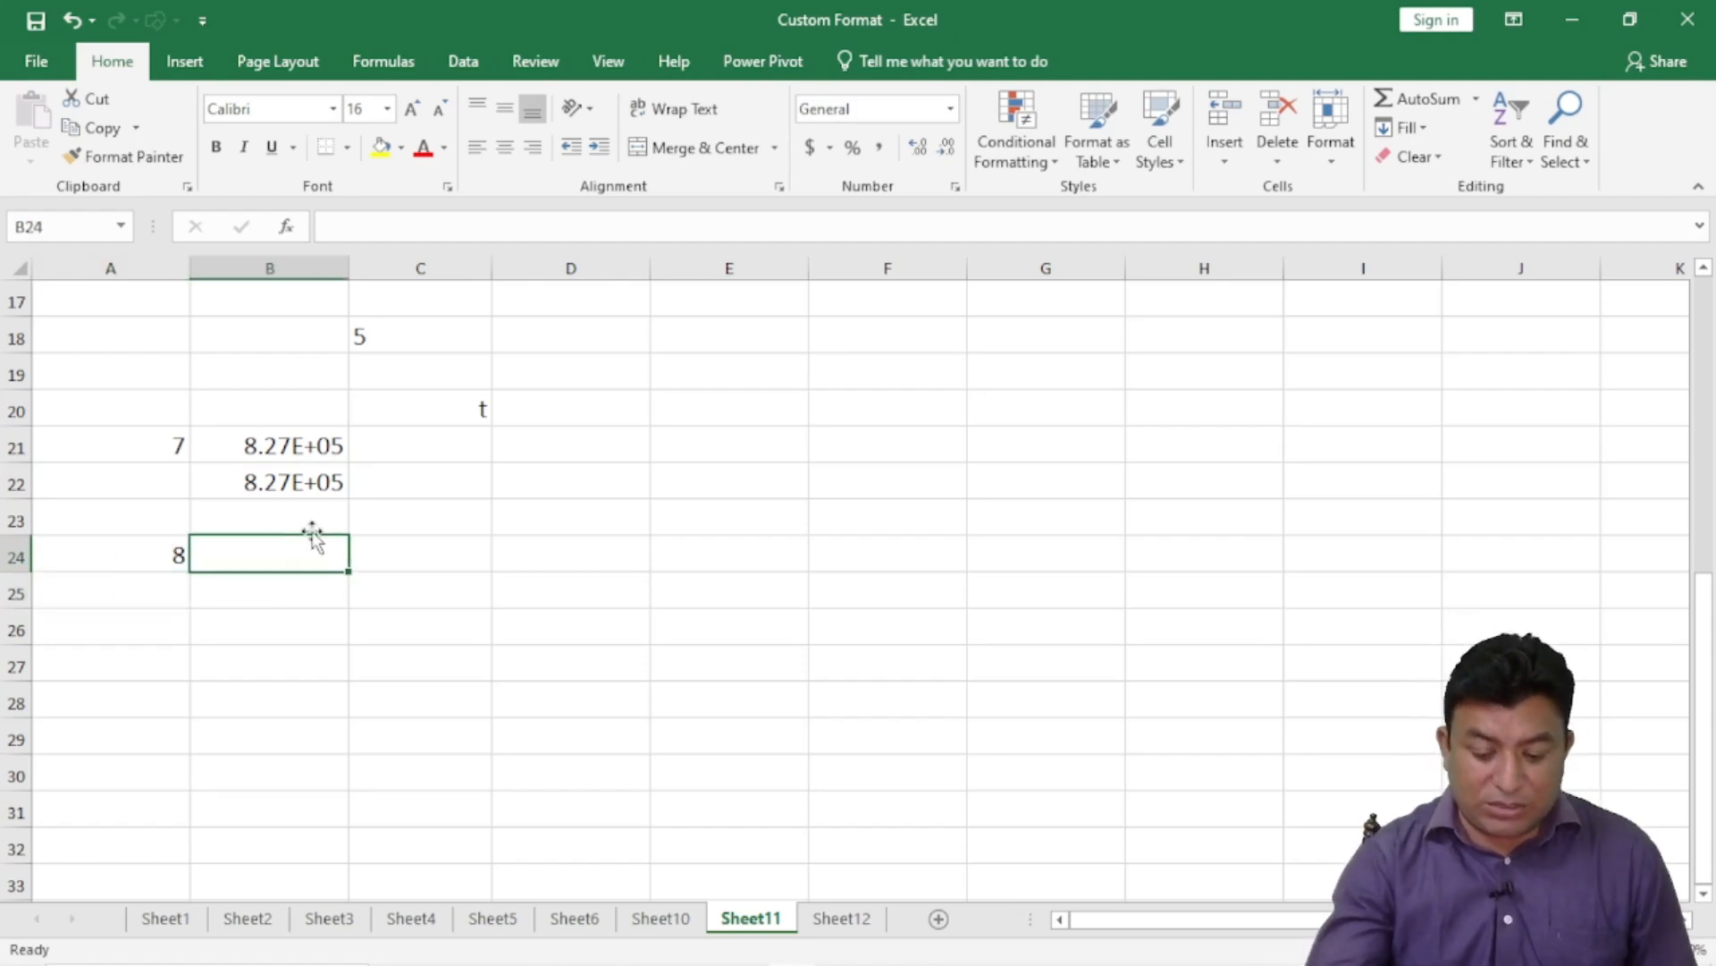
type("0.25")
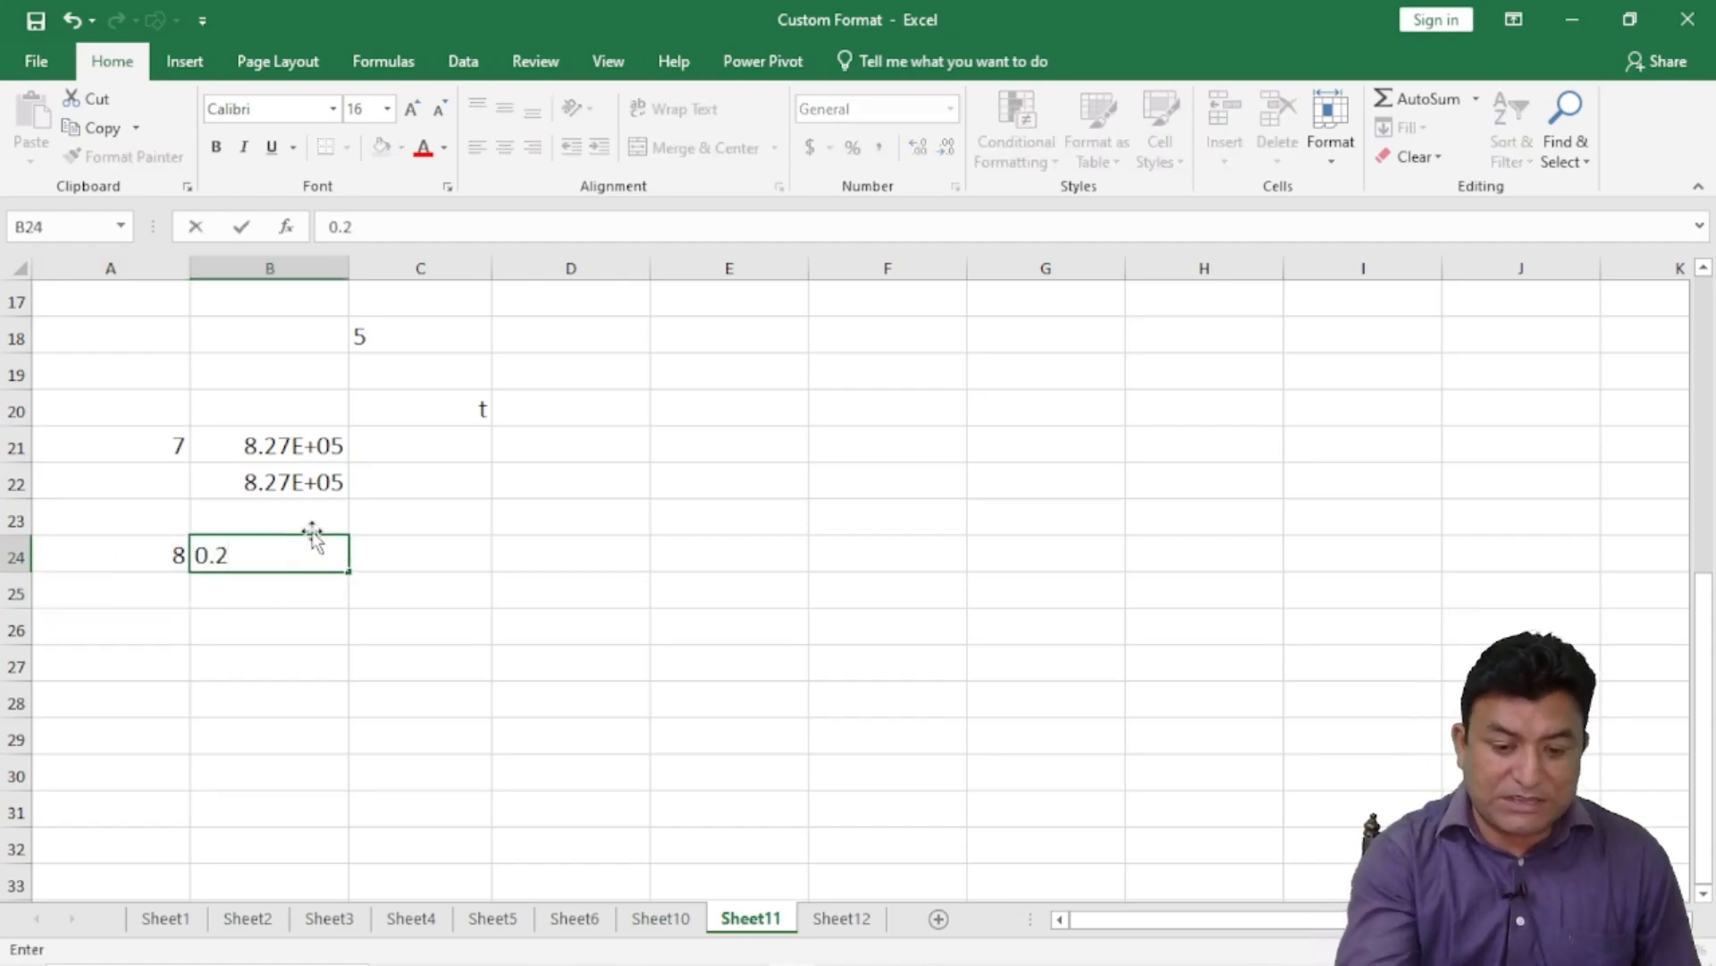
key("Return")
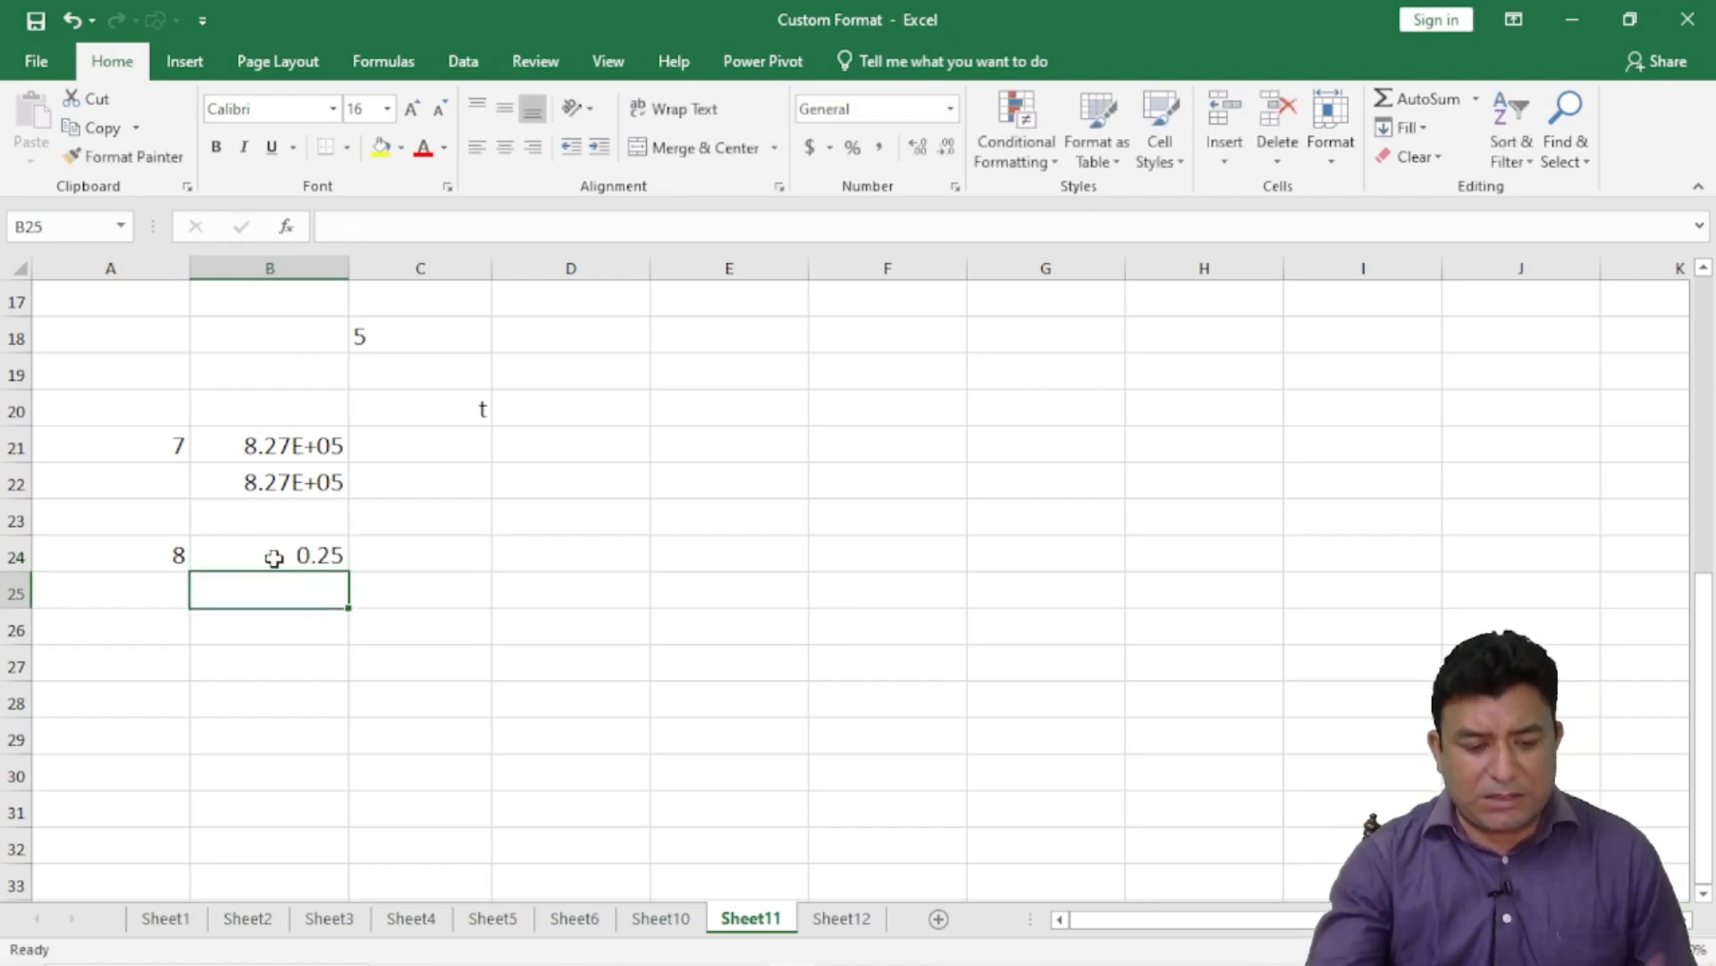
- Give B24 the custom format 0.00% and enter 67%, shown as 67.00%
left_click(268, 555)
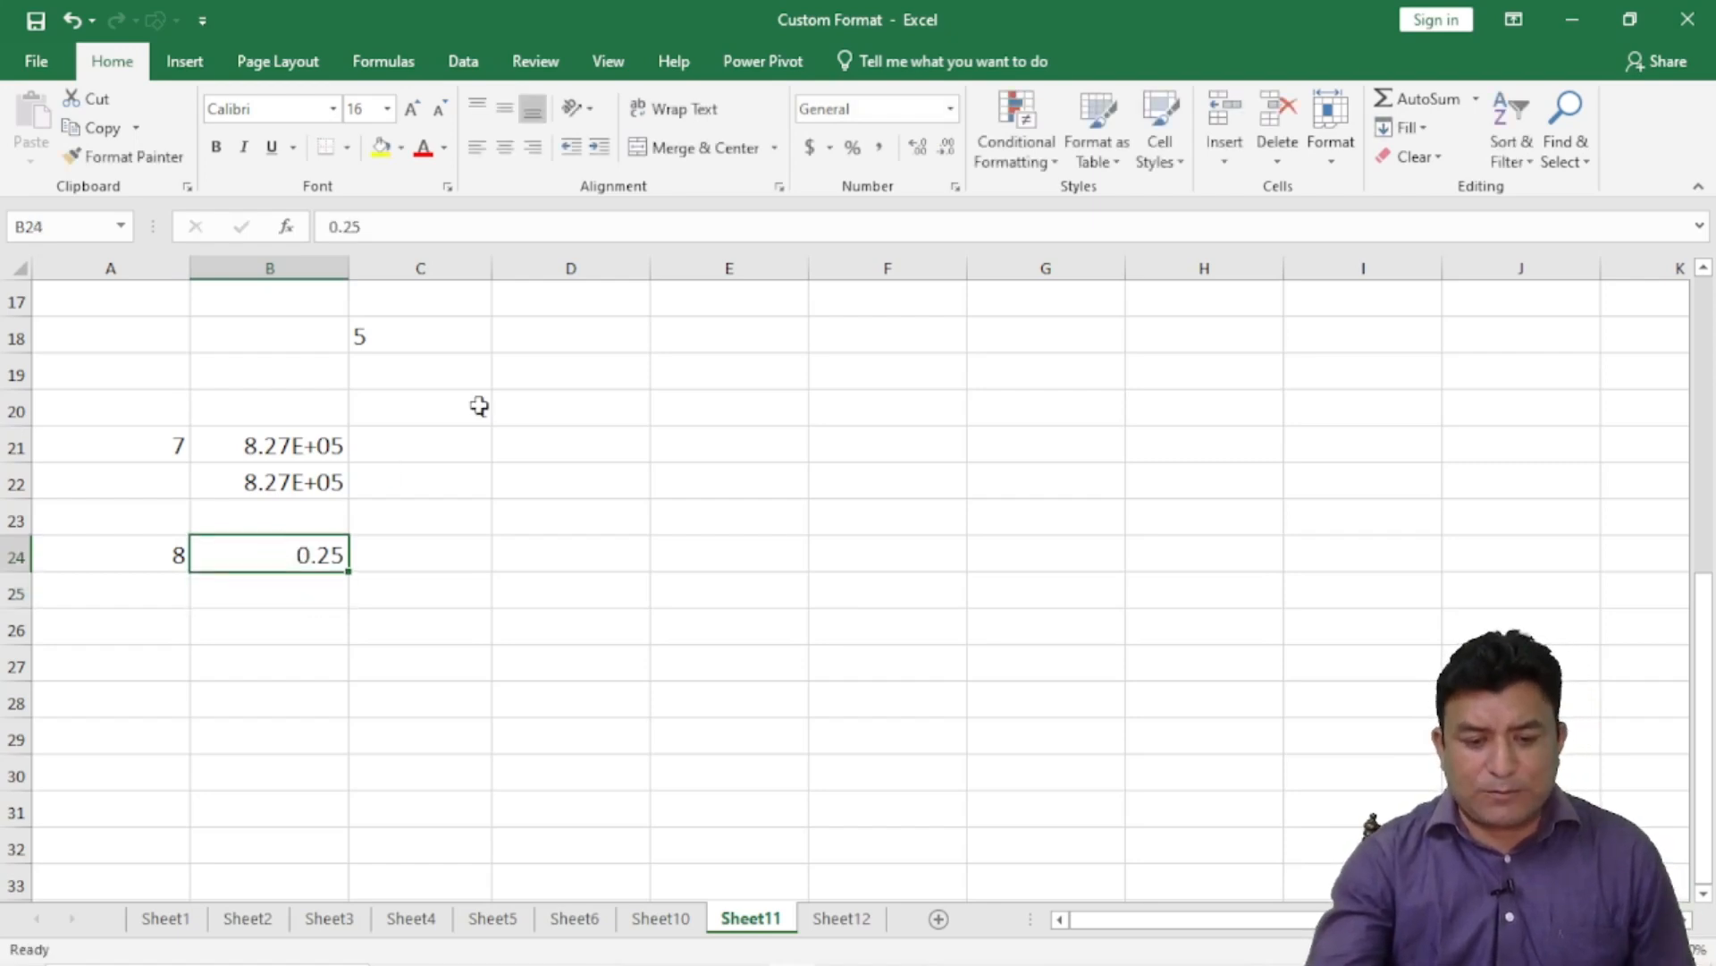
left_click(955, 186)
left_click(650, 303)
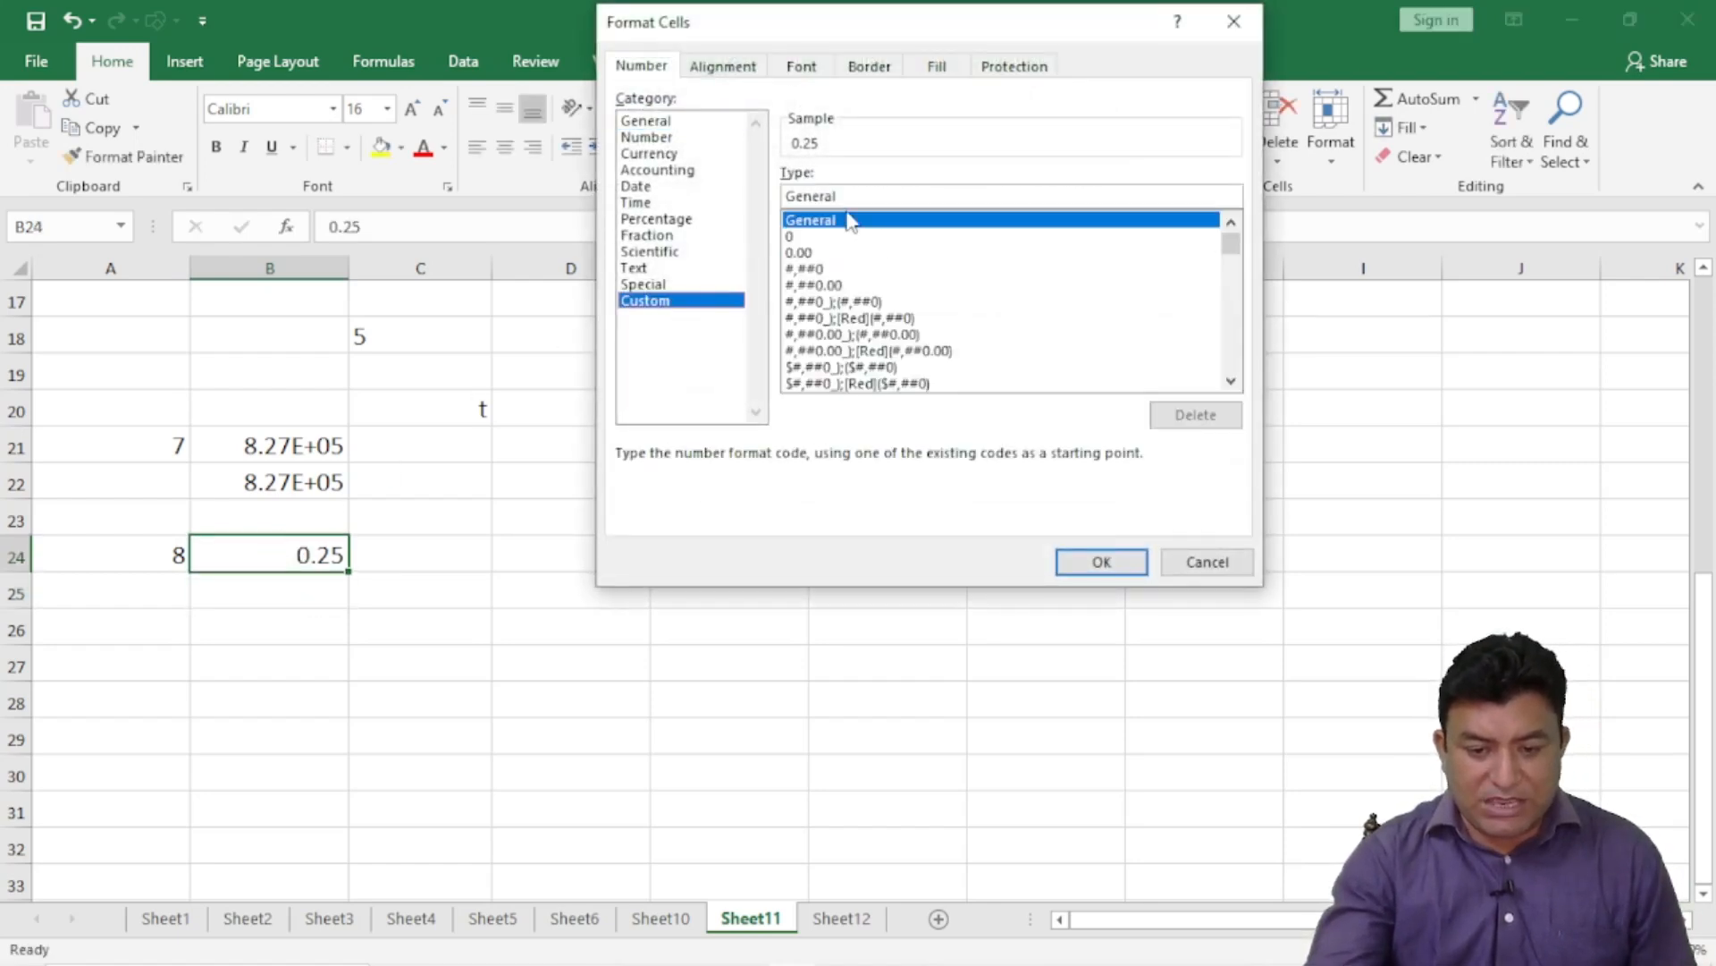
left_click_drag(843, 196, 757, 198)
type("0.00")
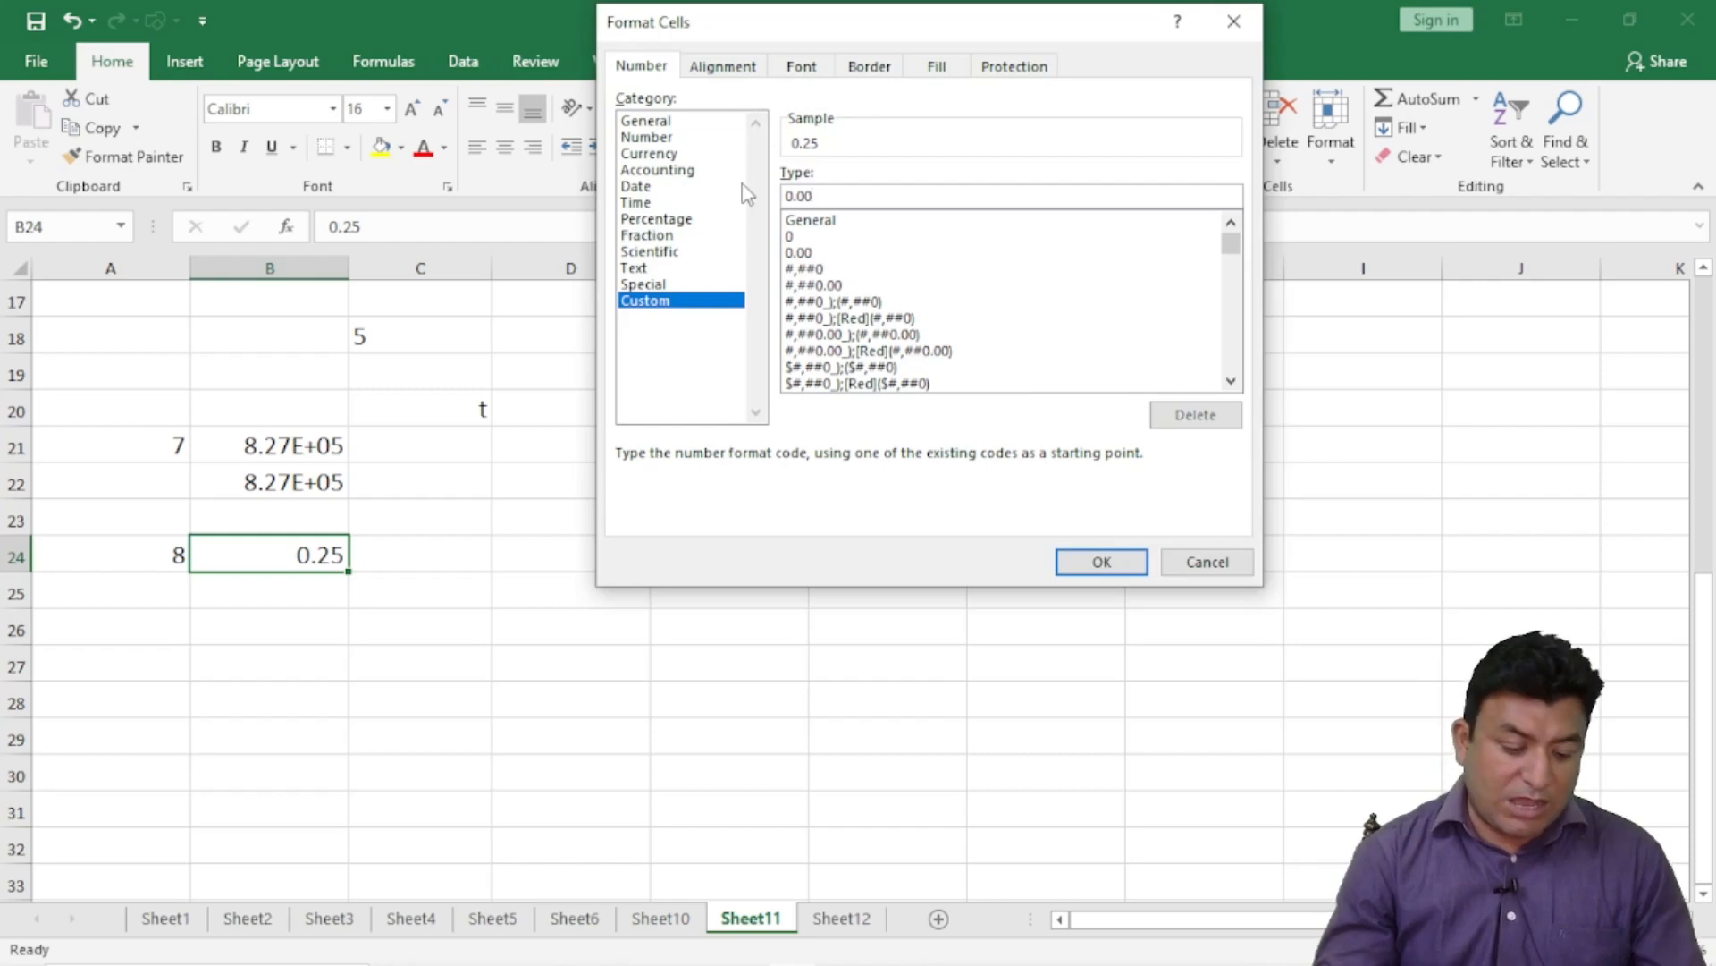
key("BackSpace")
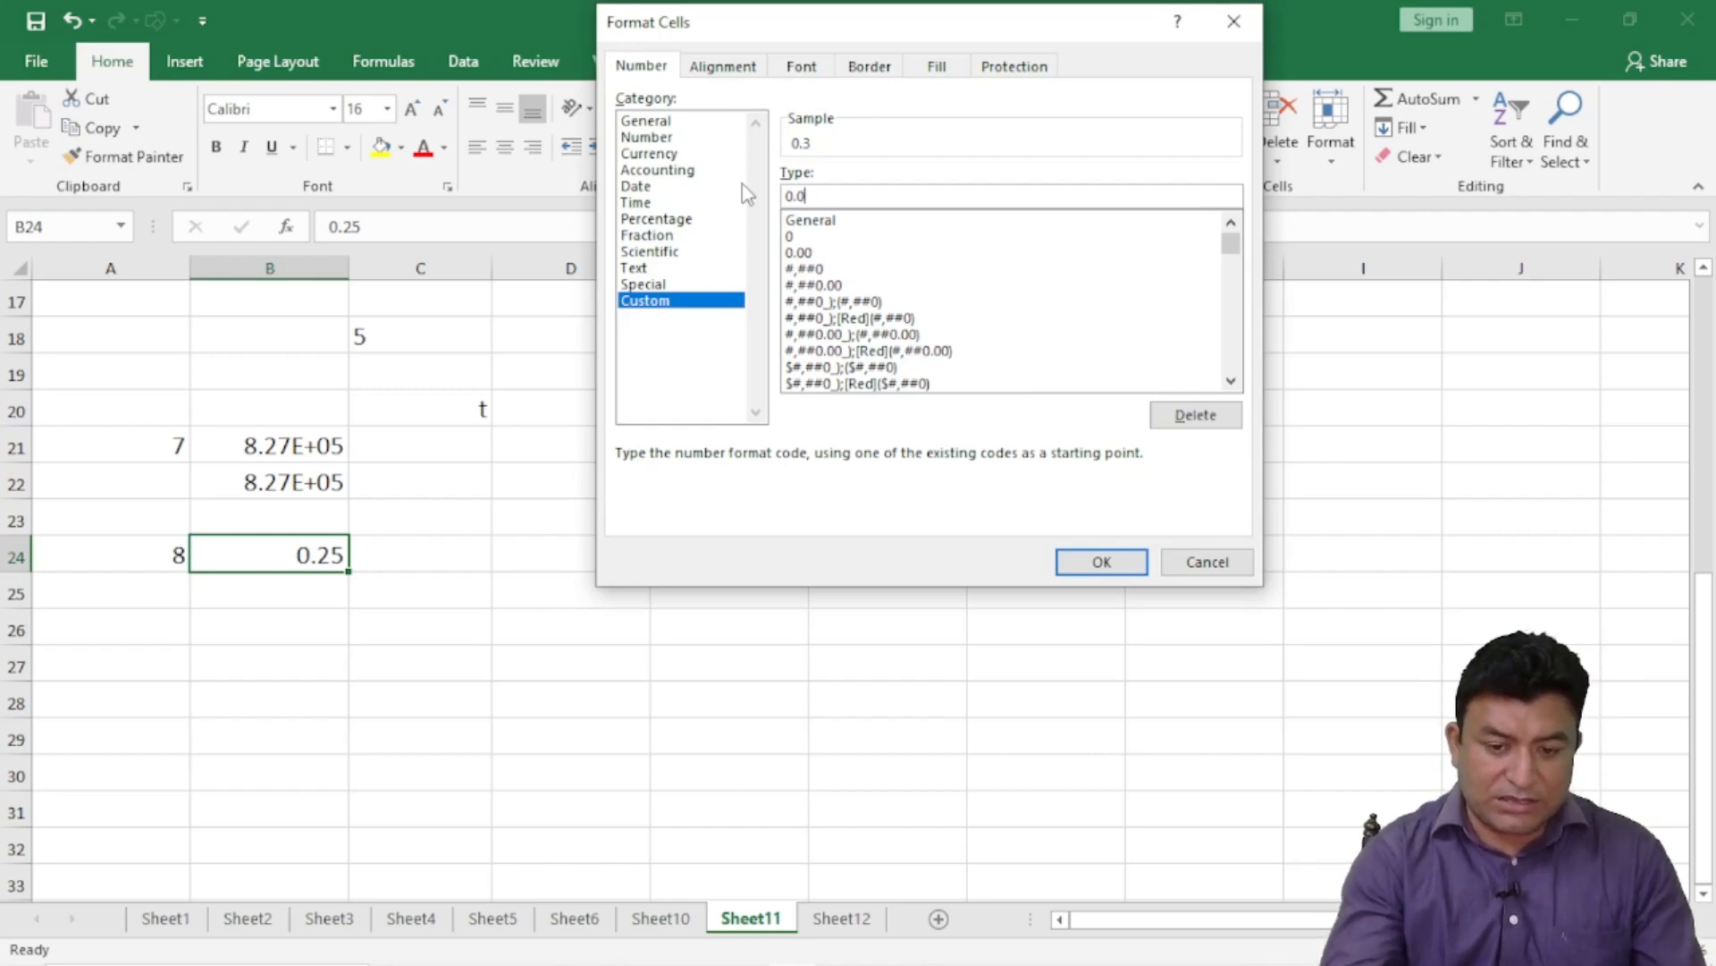
type("0")
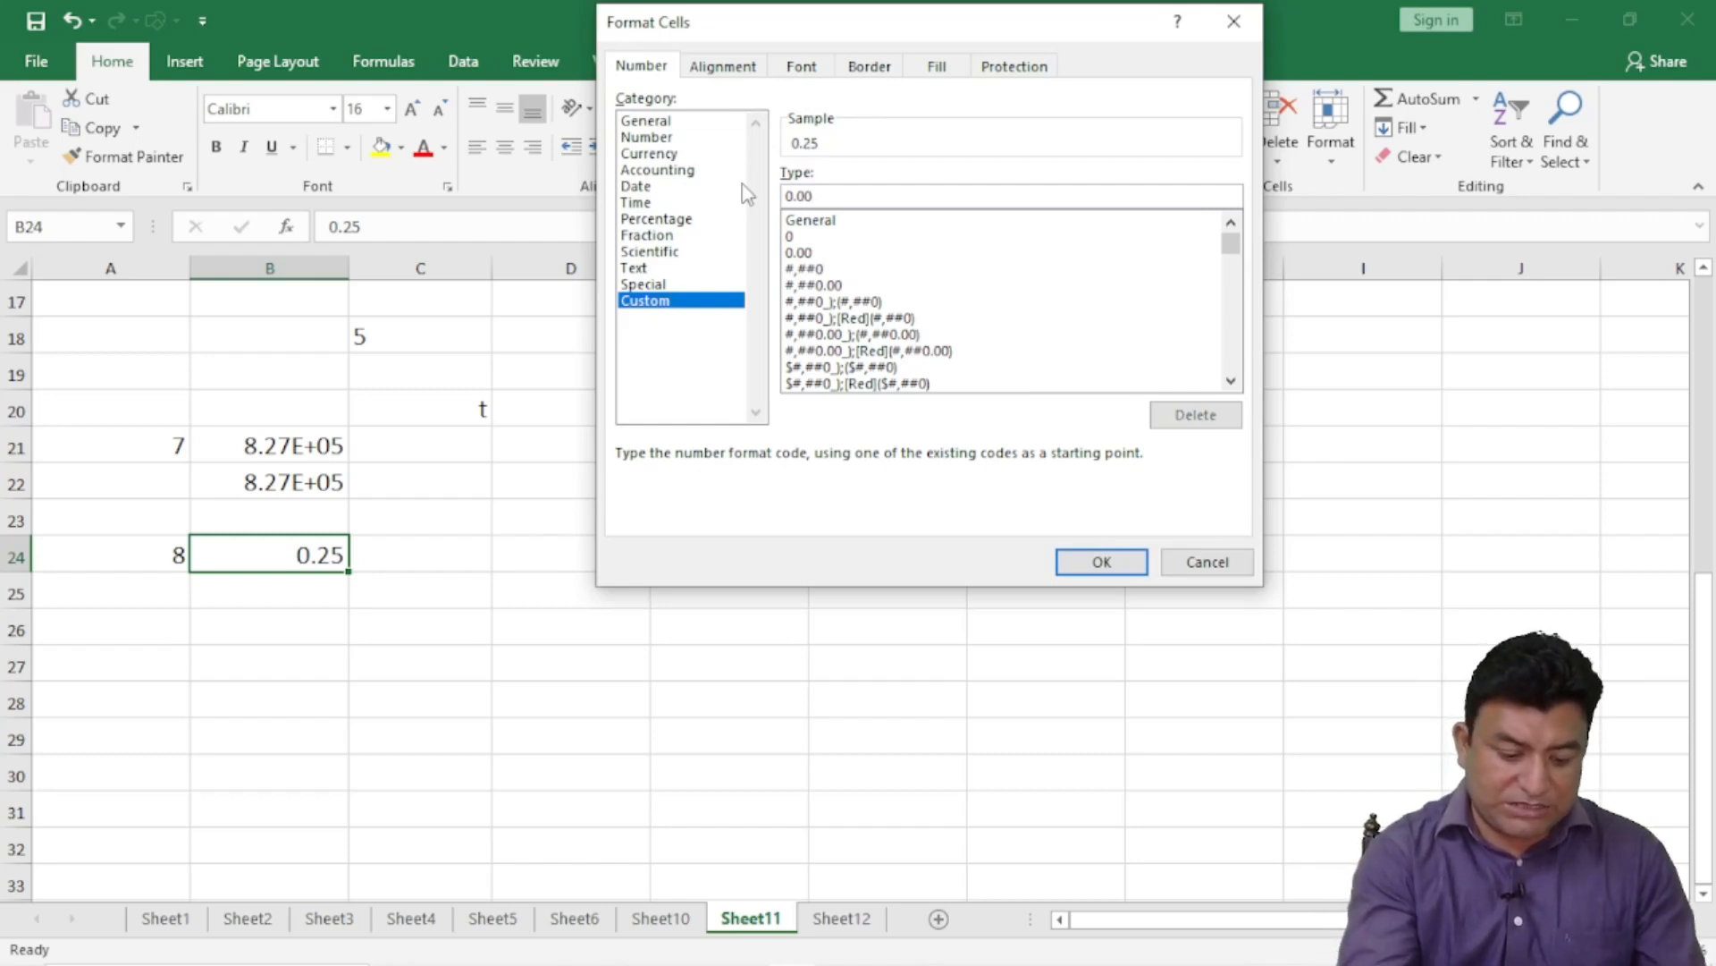
type("%")
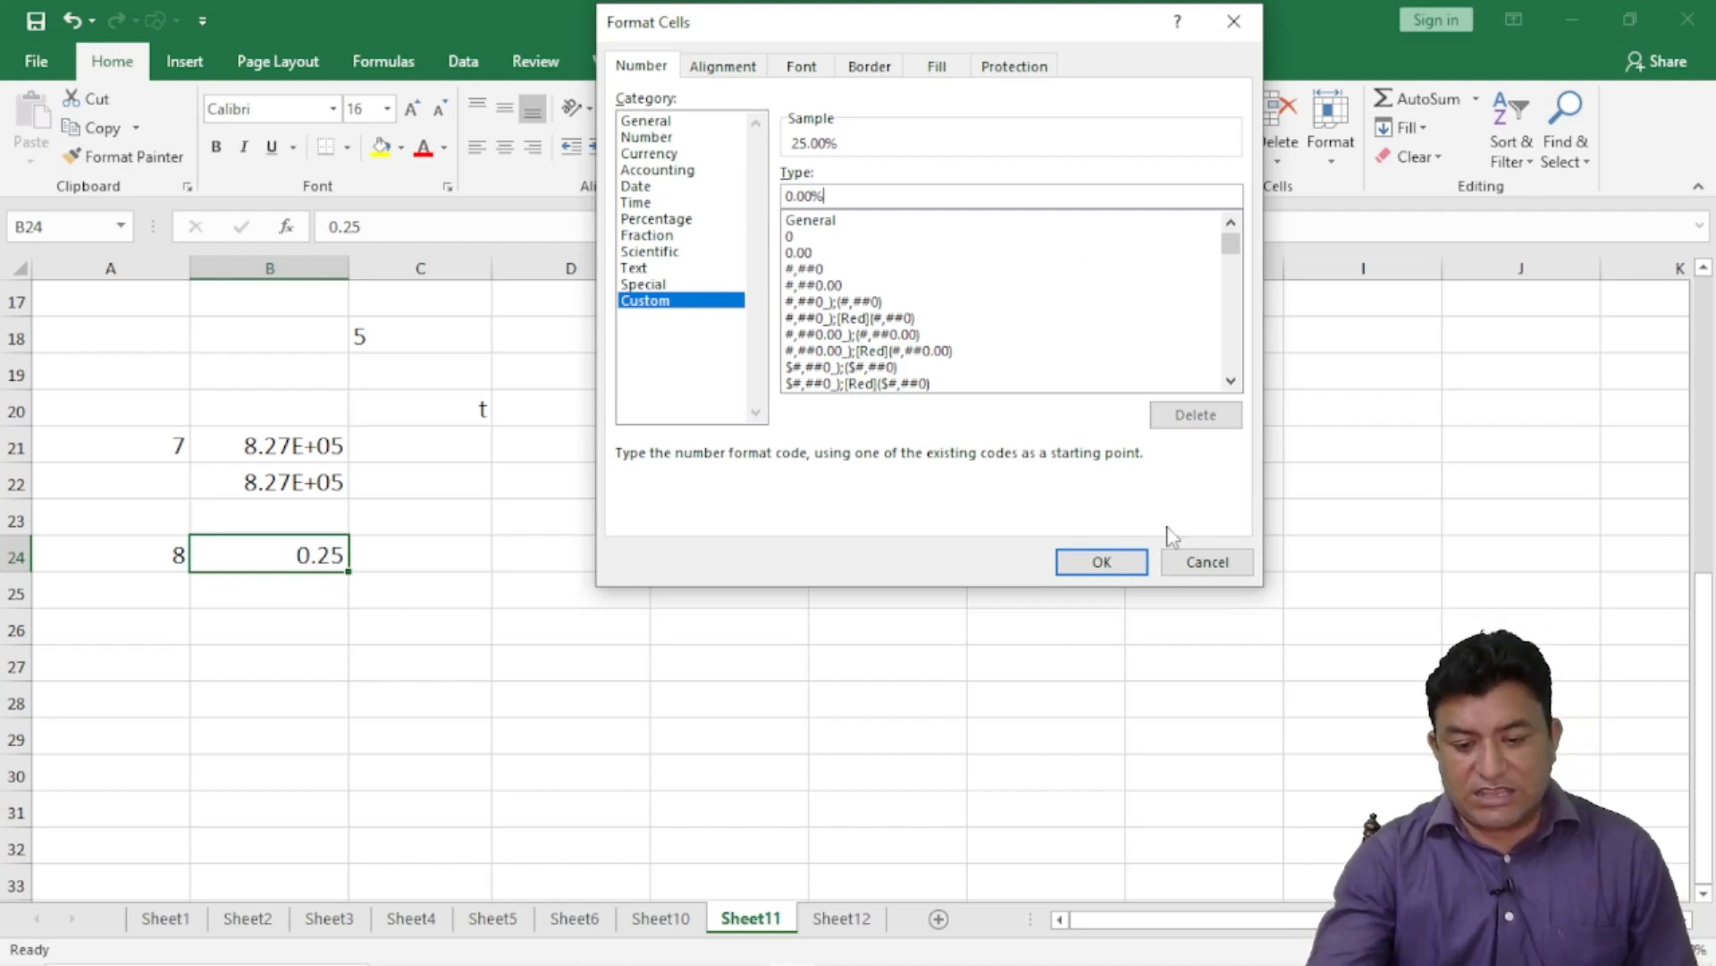
left_click(1102, 562)
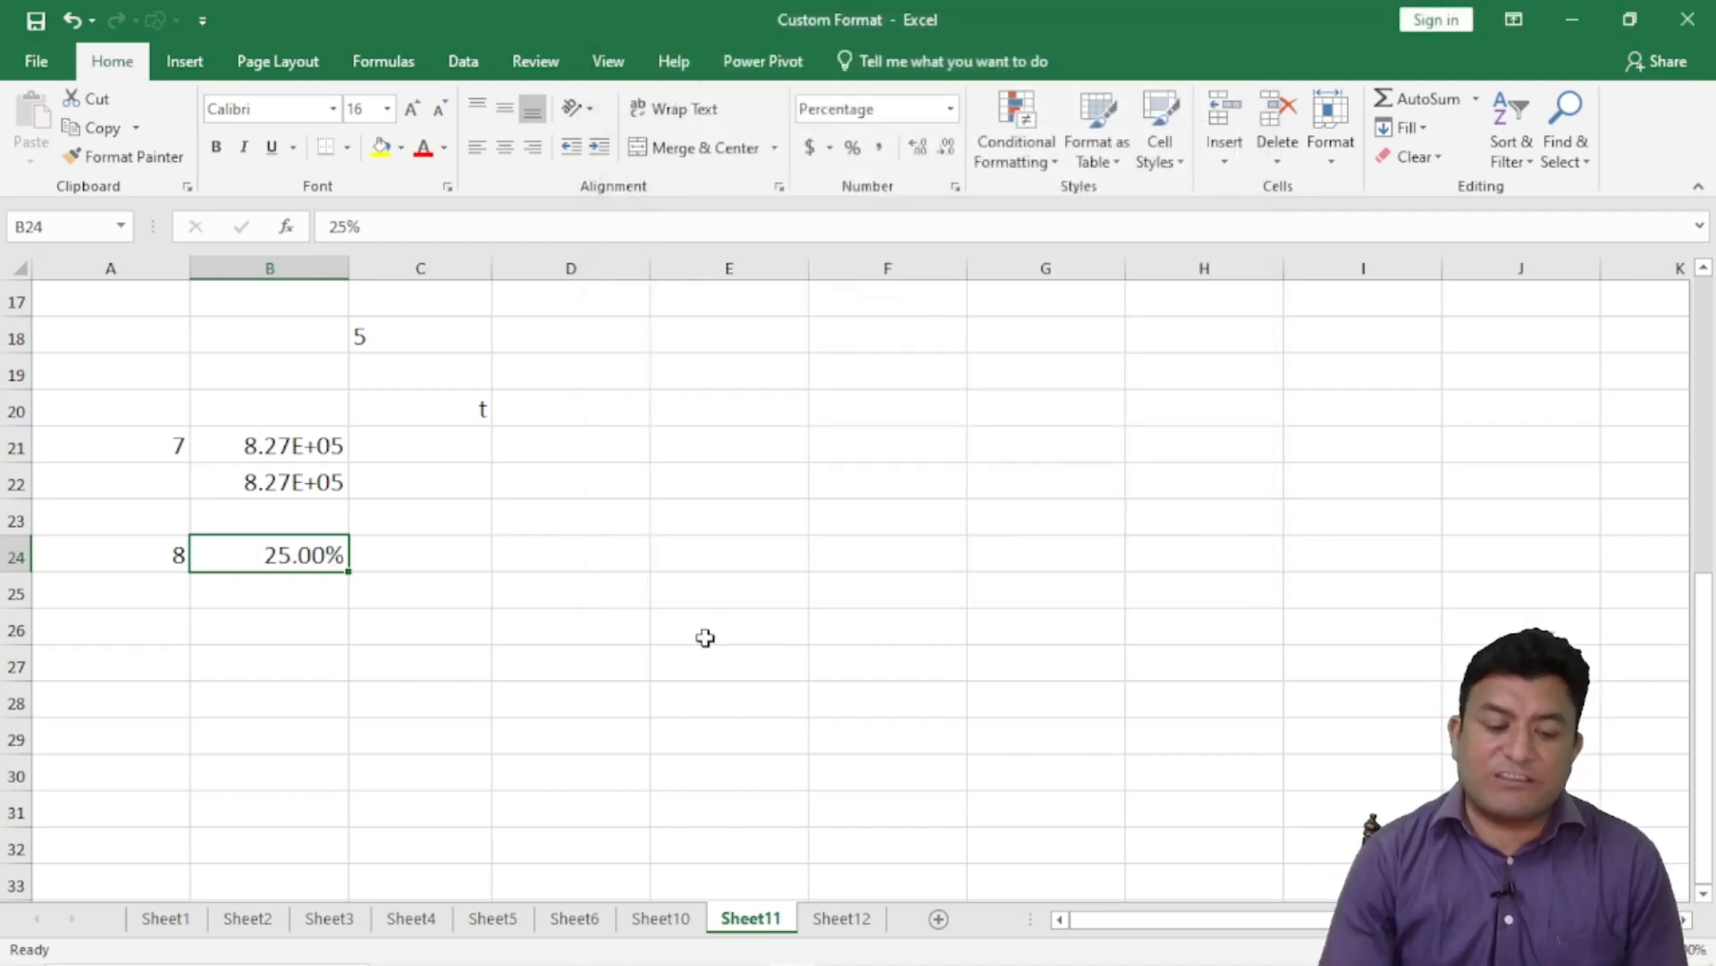
type("67%")
key("Return")
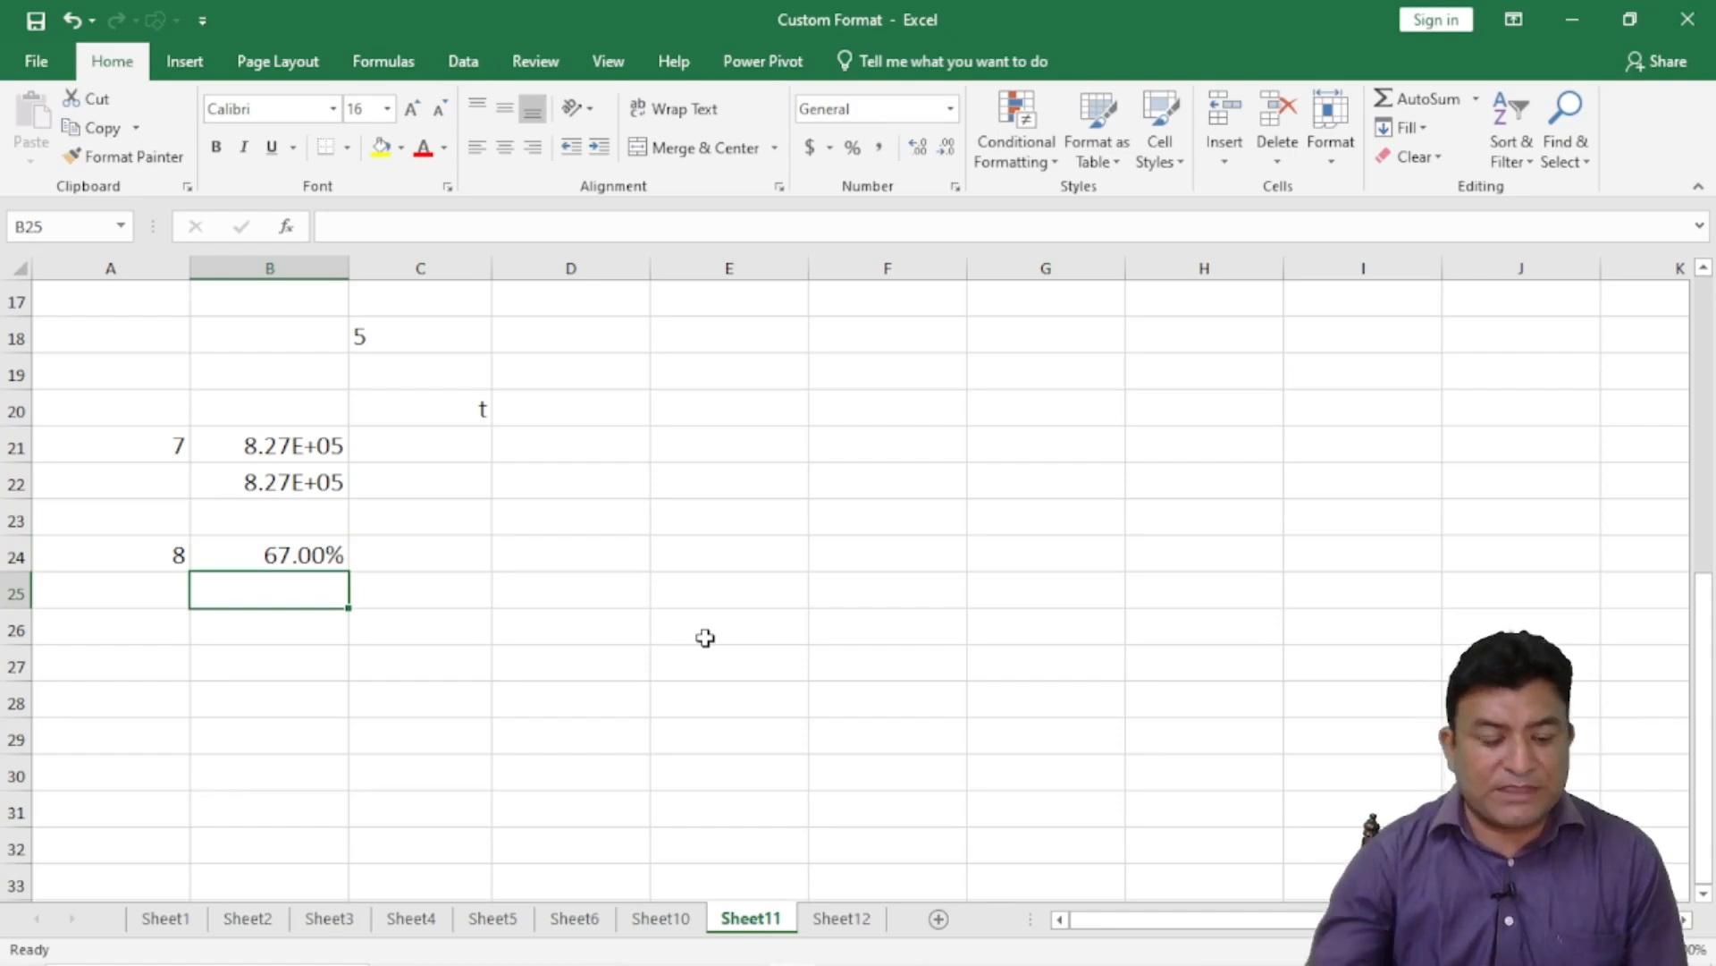
scroll(300, 542, "up", 5)
scroll(299, 542, "down", 2)
scroll(299, 542, "up", 2)
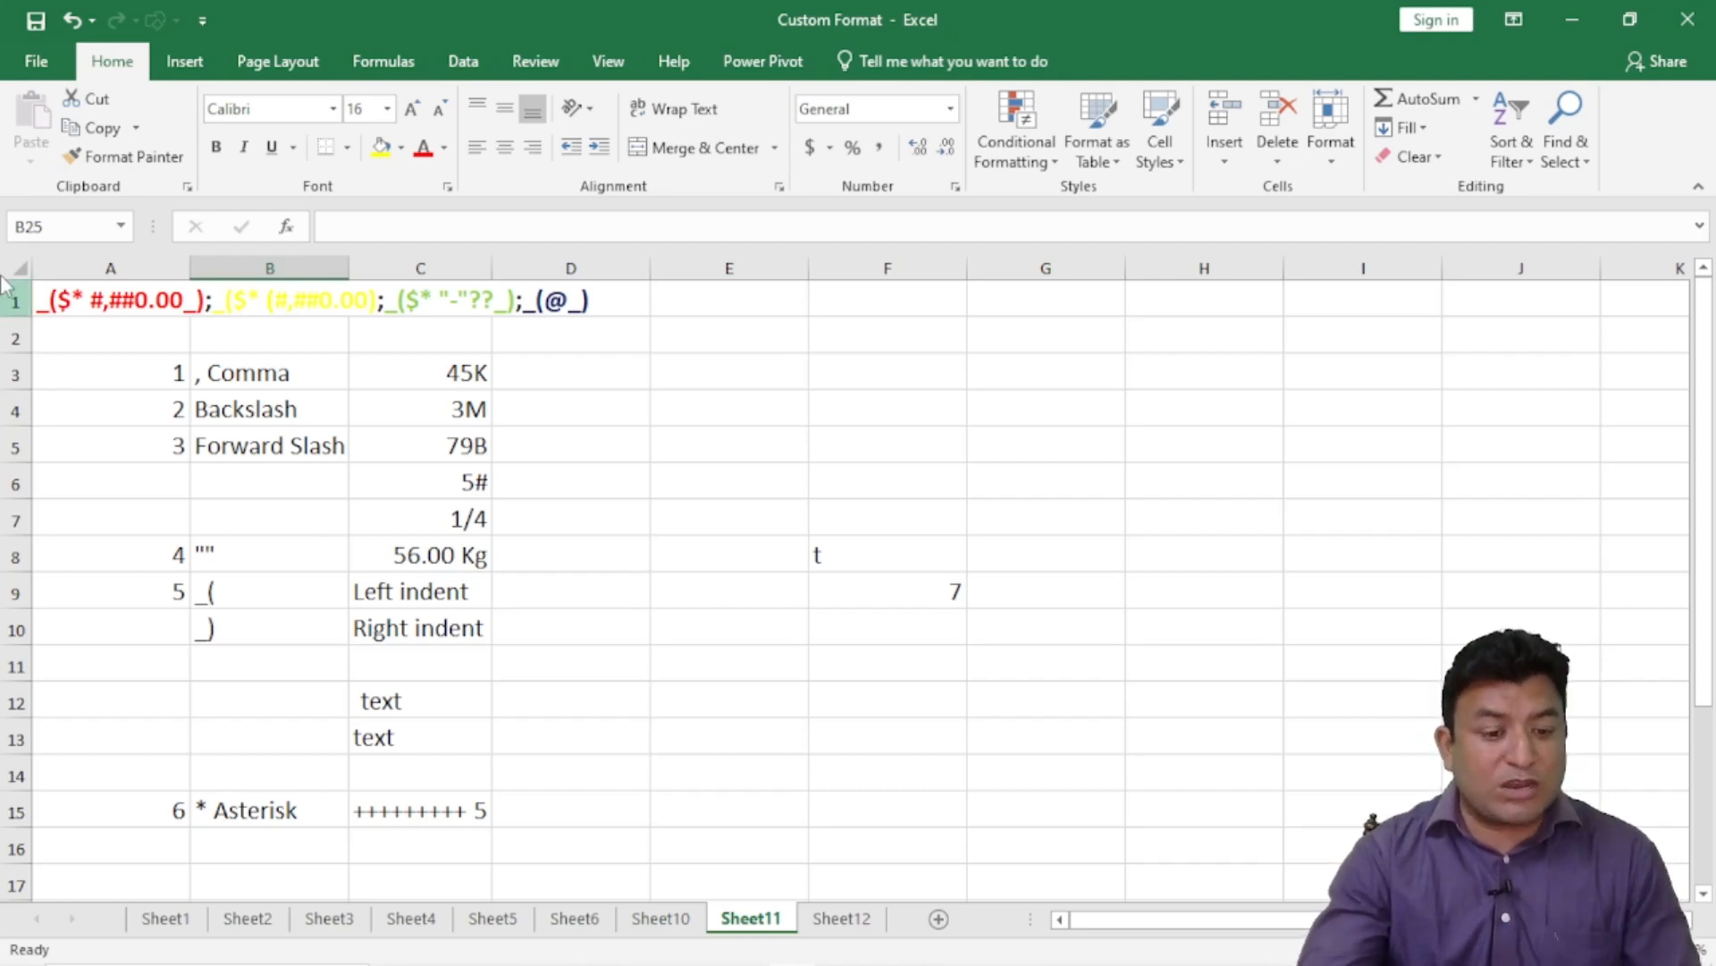
left_click(79, 299)
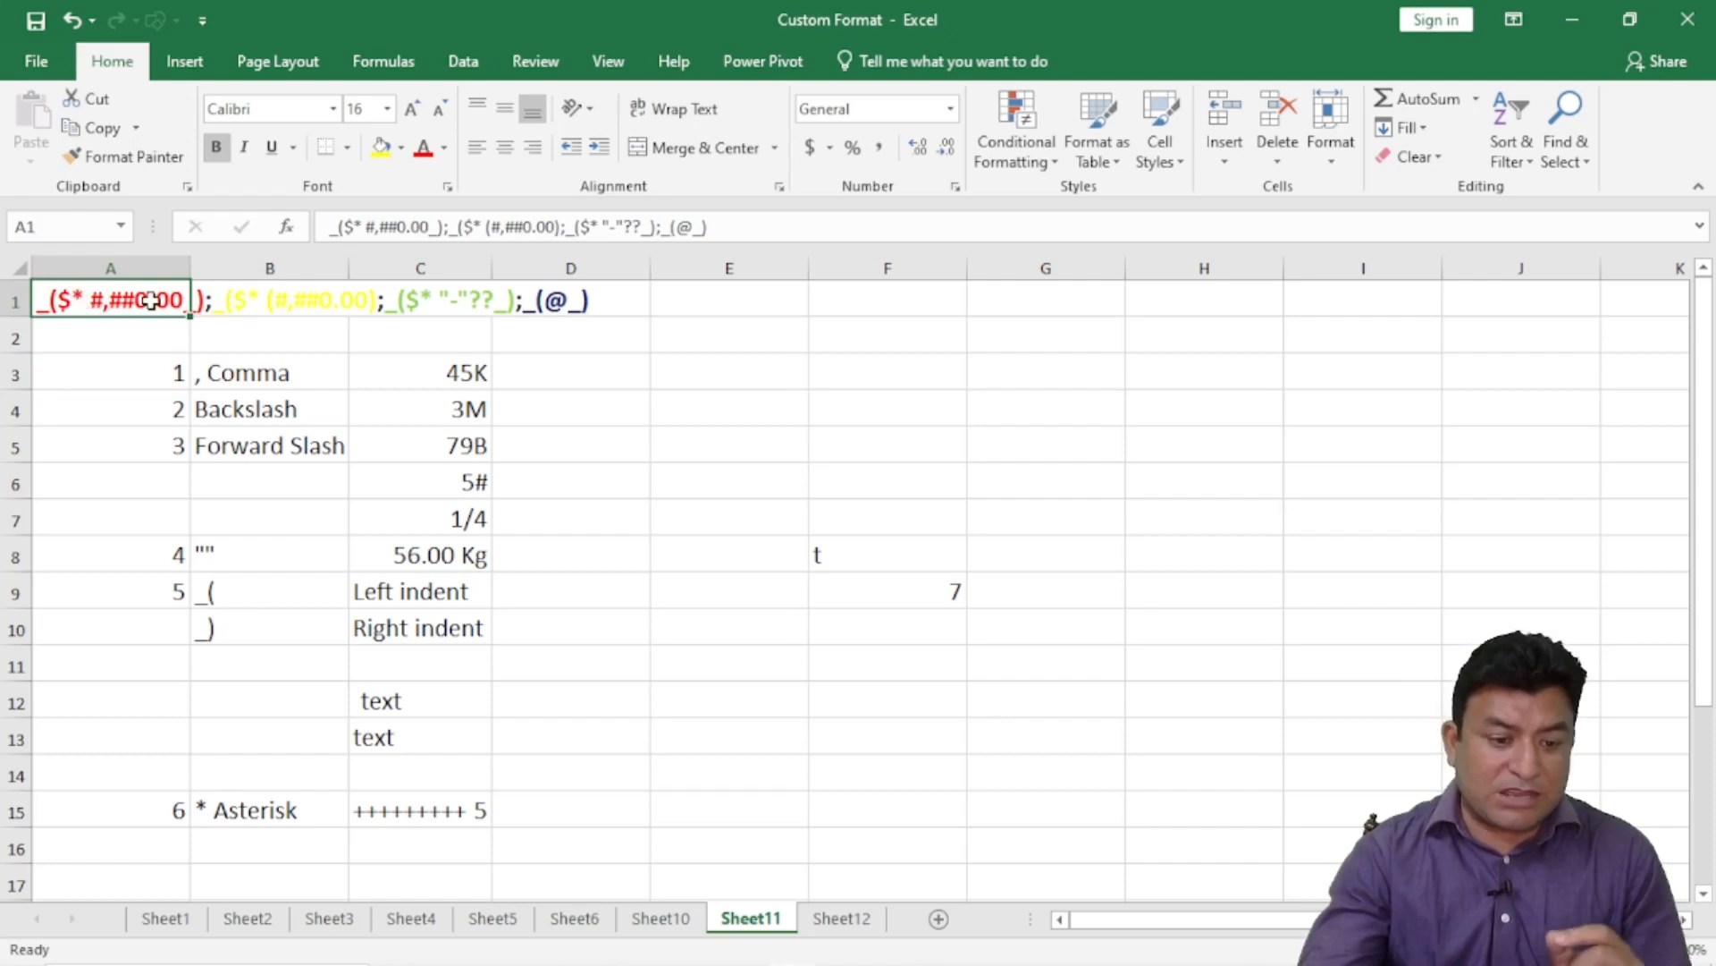
left_click_drag(59, 299, 575, 301)
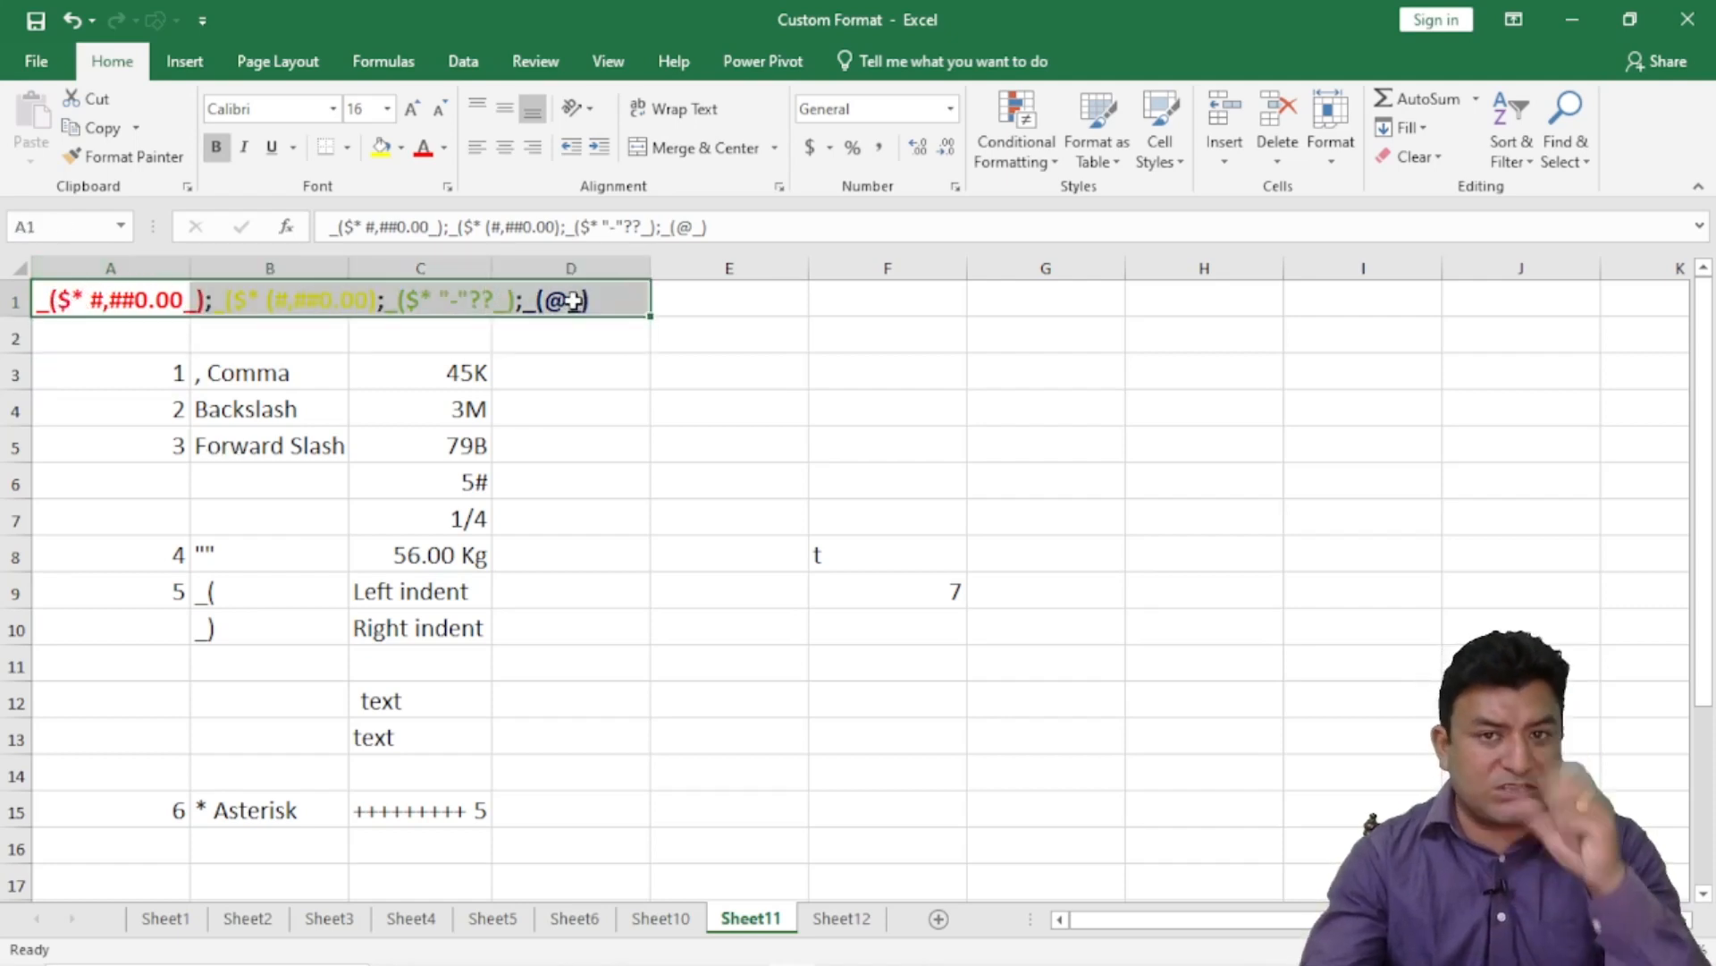
left_click(496, 373)
left_click_drag(86, 309, 572, 306)
left_click(596, 396)
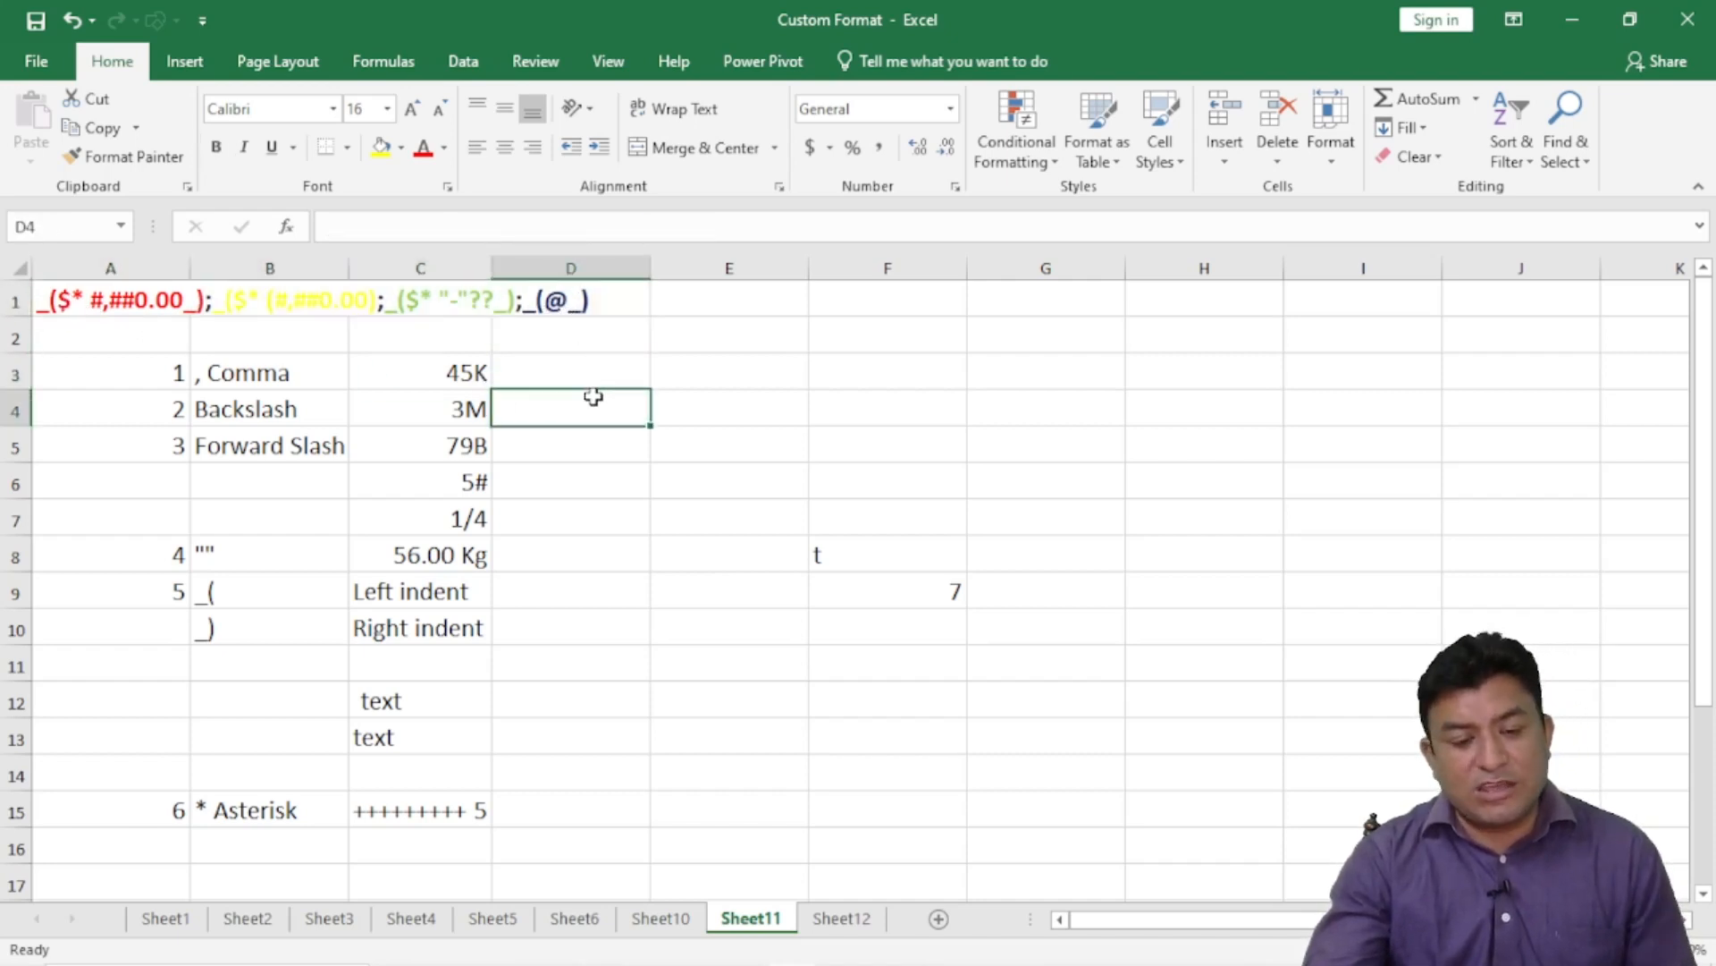
left_click(421, 427)
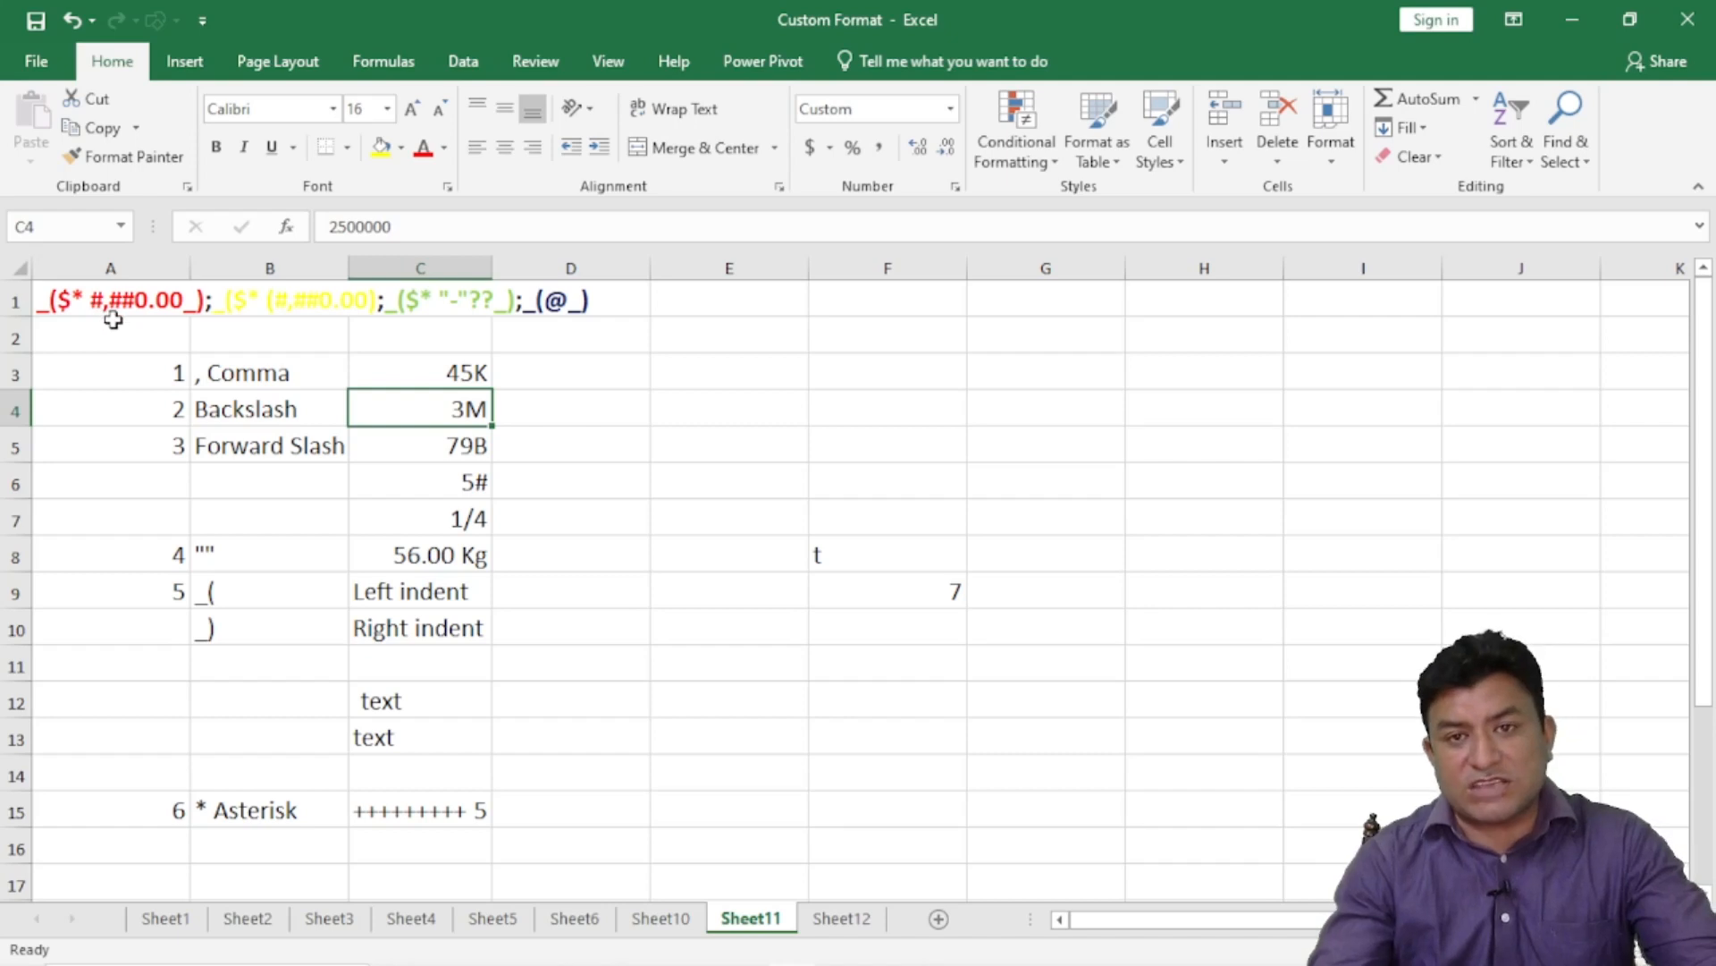
left_click(897, 346)
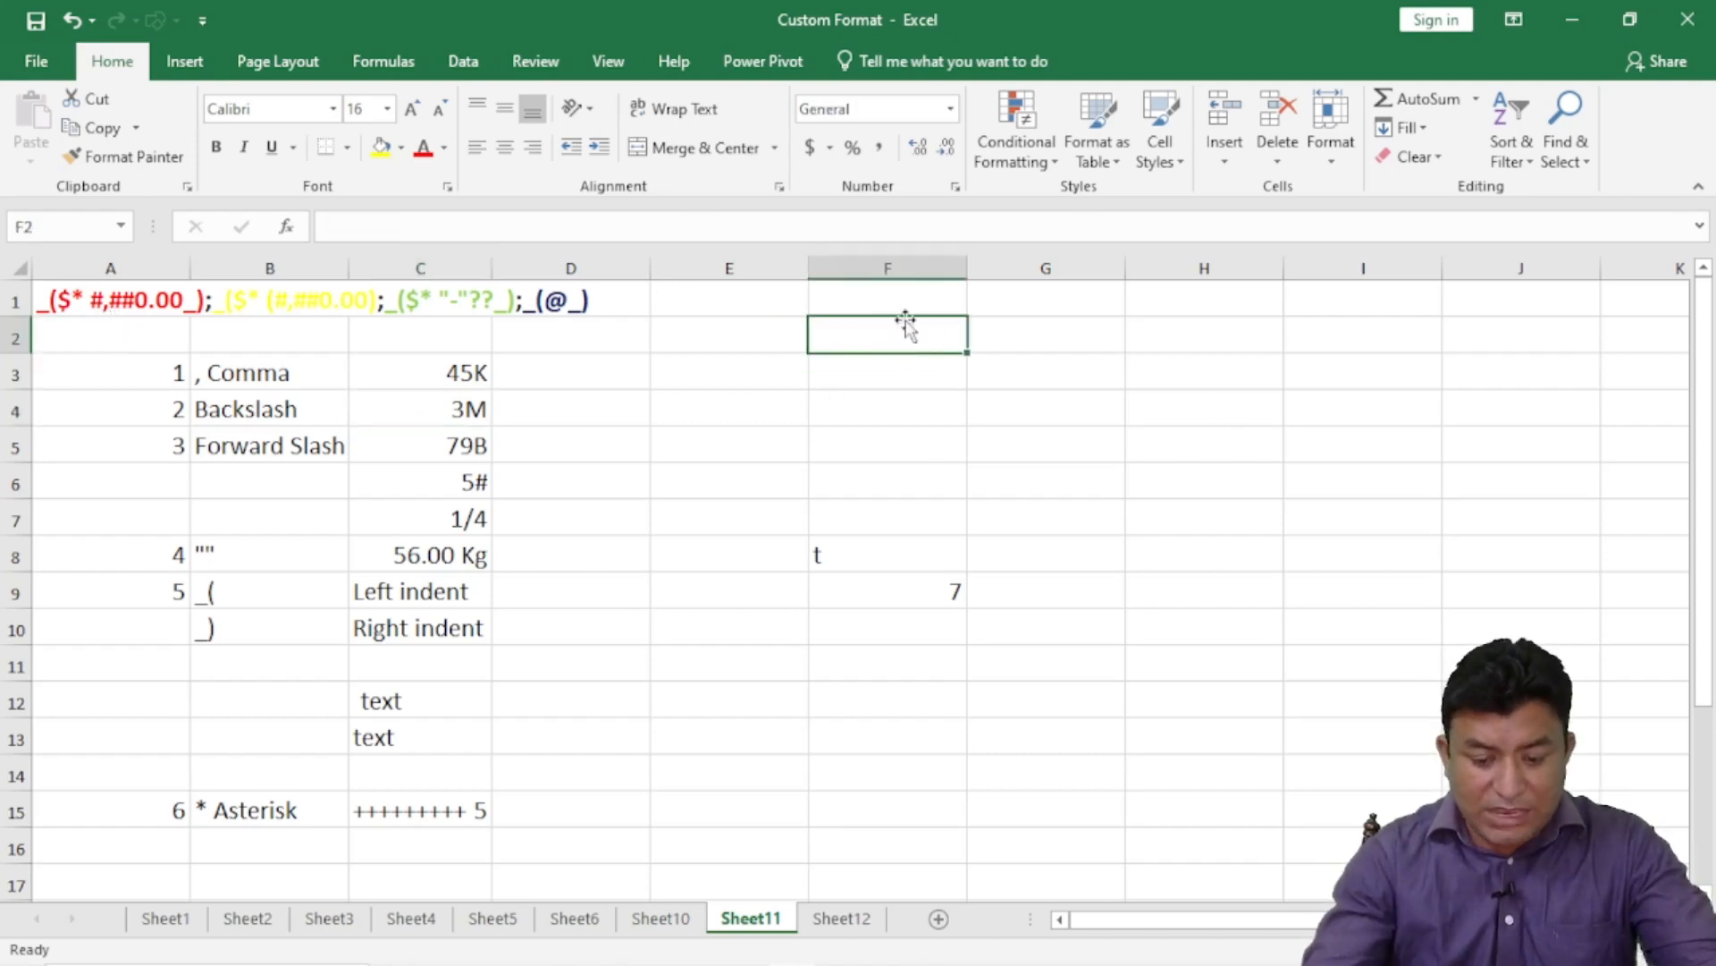
- Enter 5 in F2 and apply the Accounting number format
type("5")
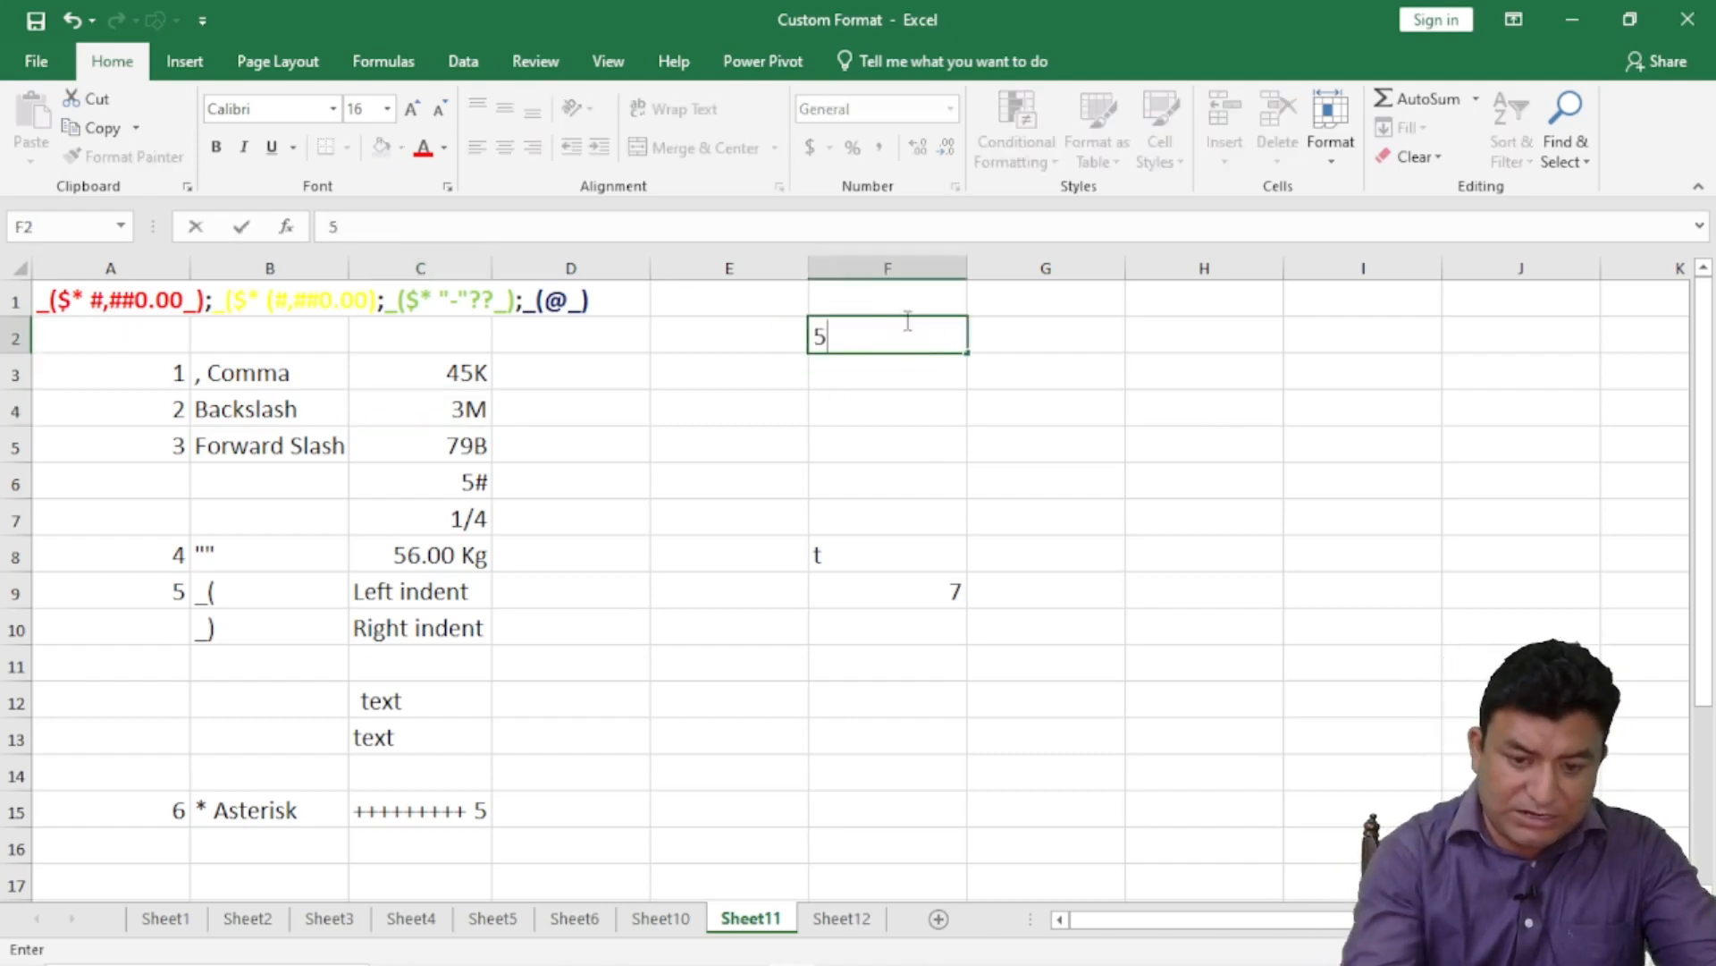
left_click(901, 364)
left_click(883, 337)
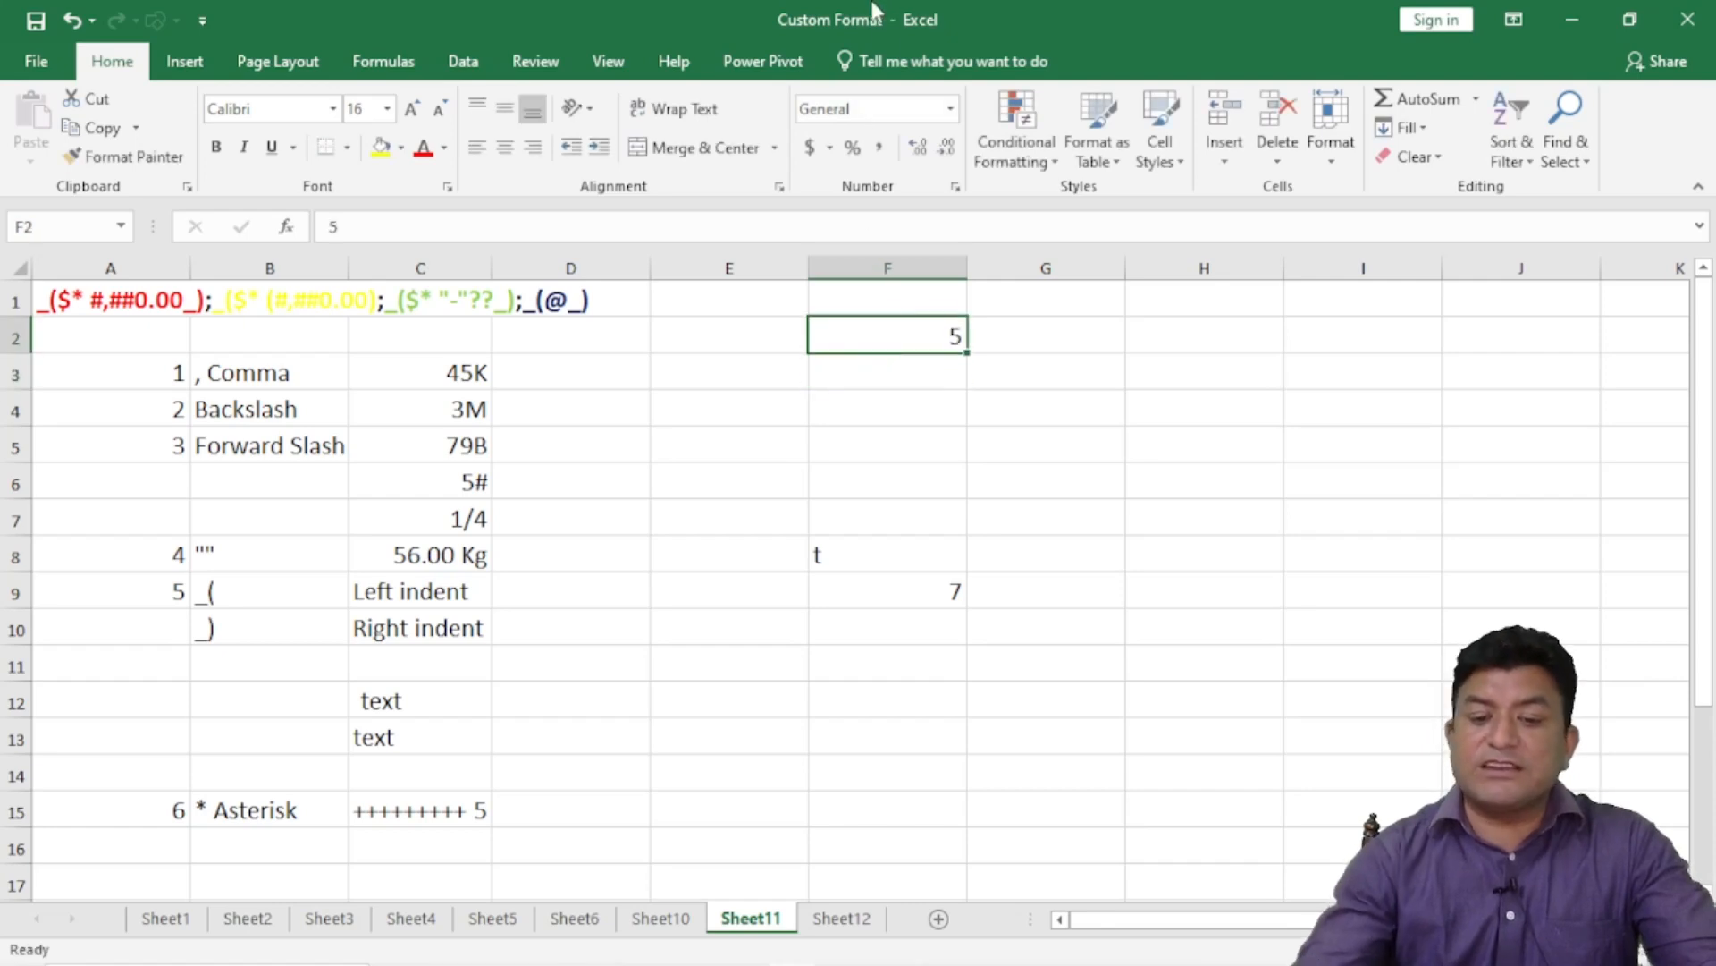
left_click(952, 111)
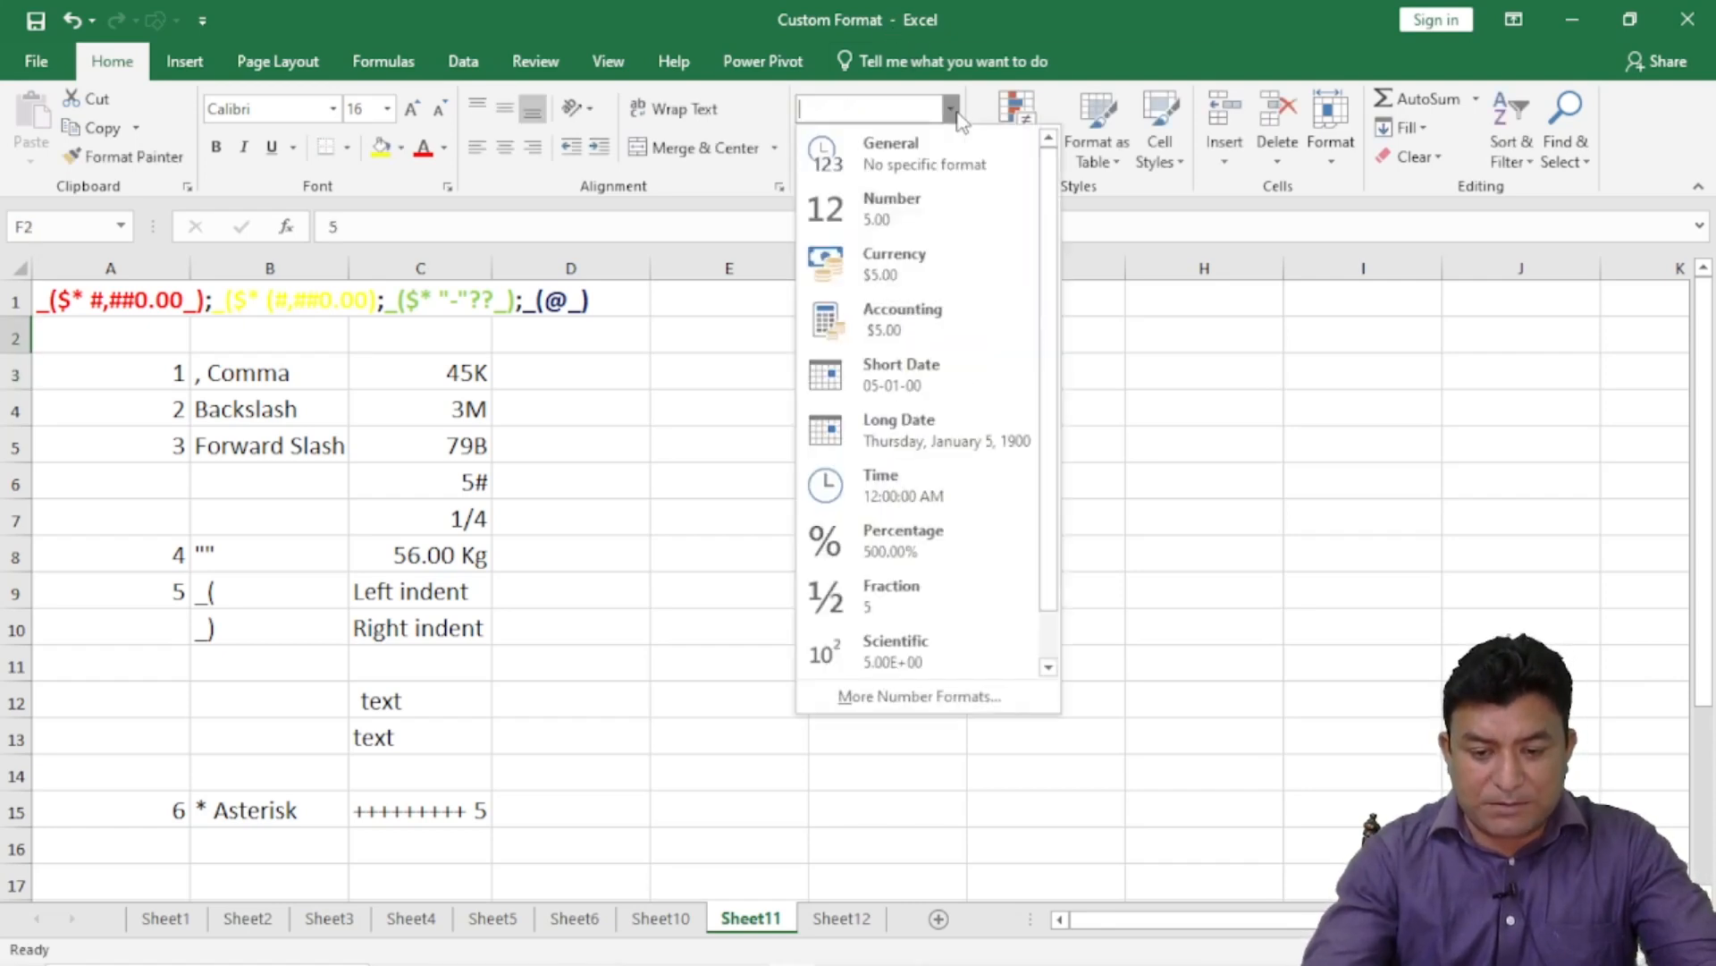
left_click(935, 320)
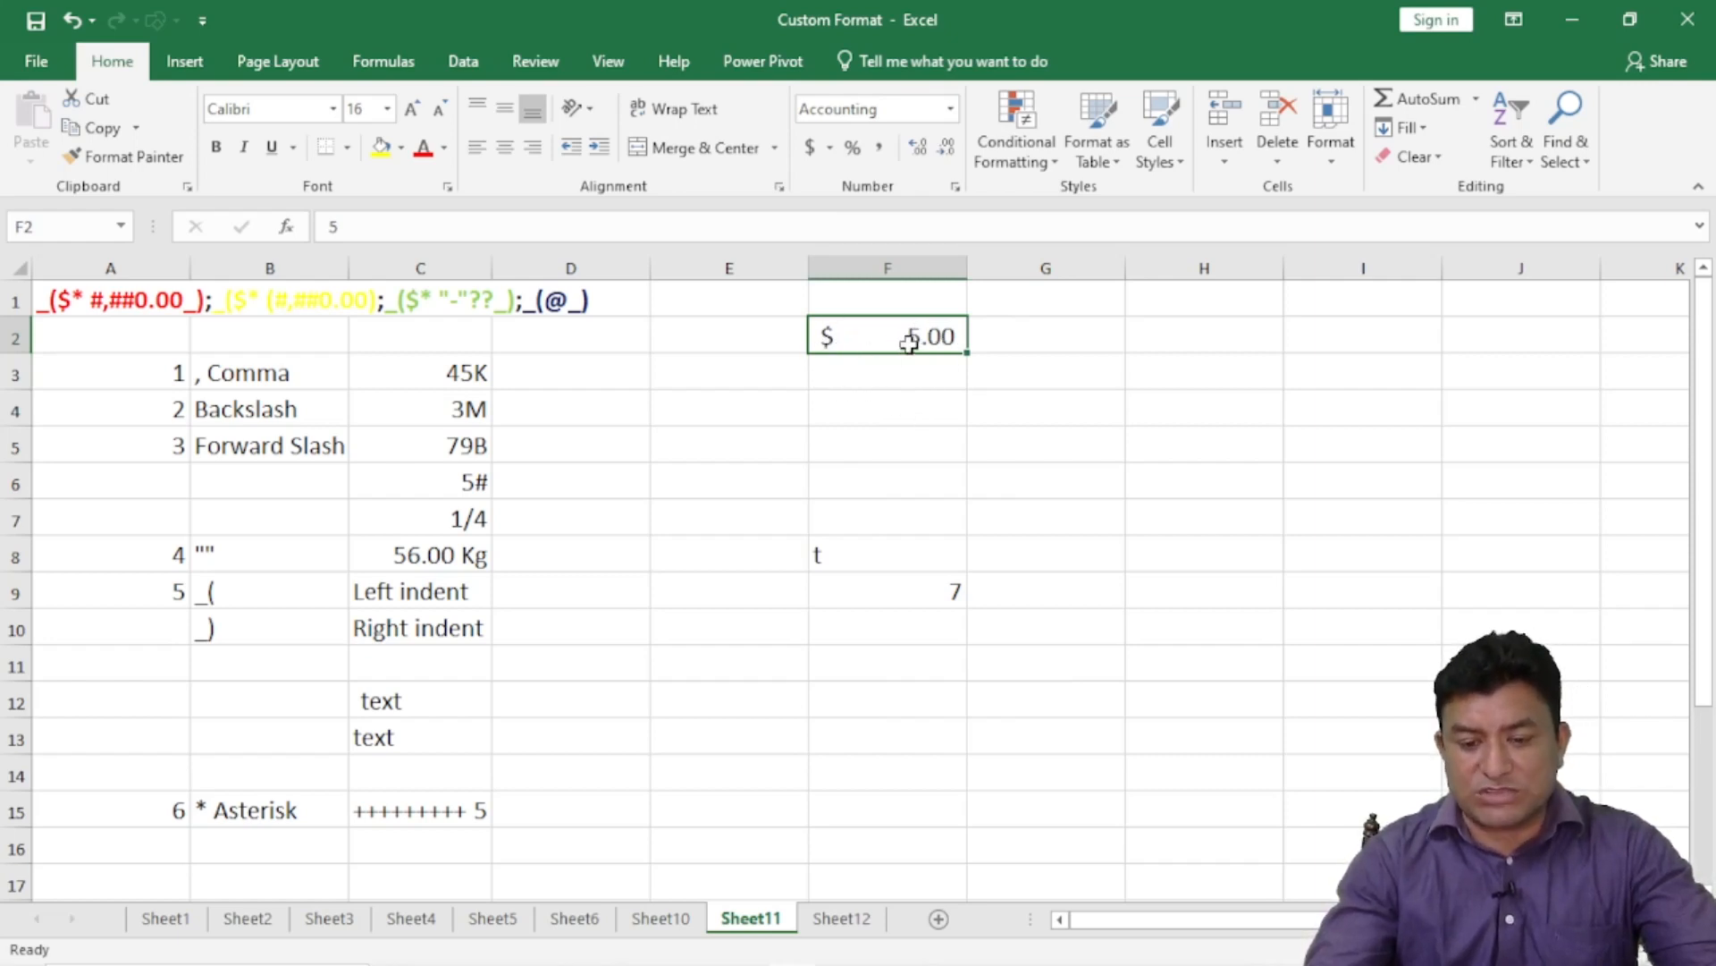
- Enter 67, then 686 in F2, displayed as $ 686.00
type("67")
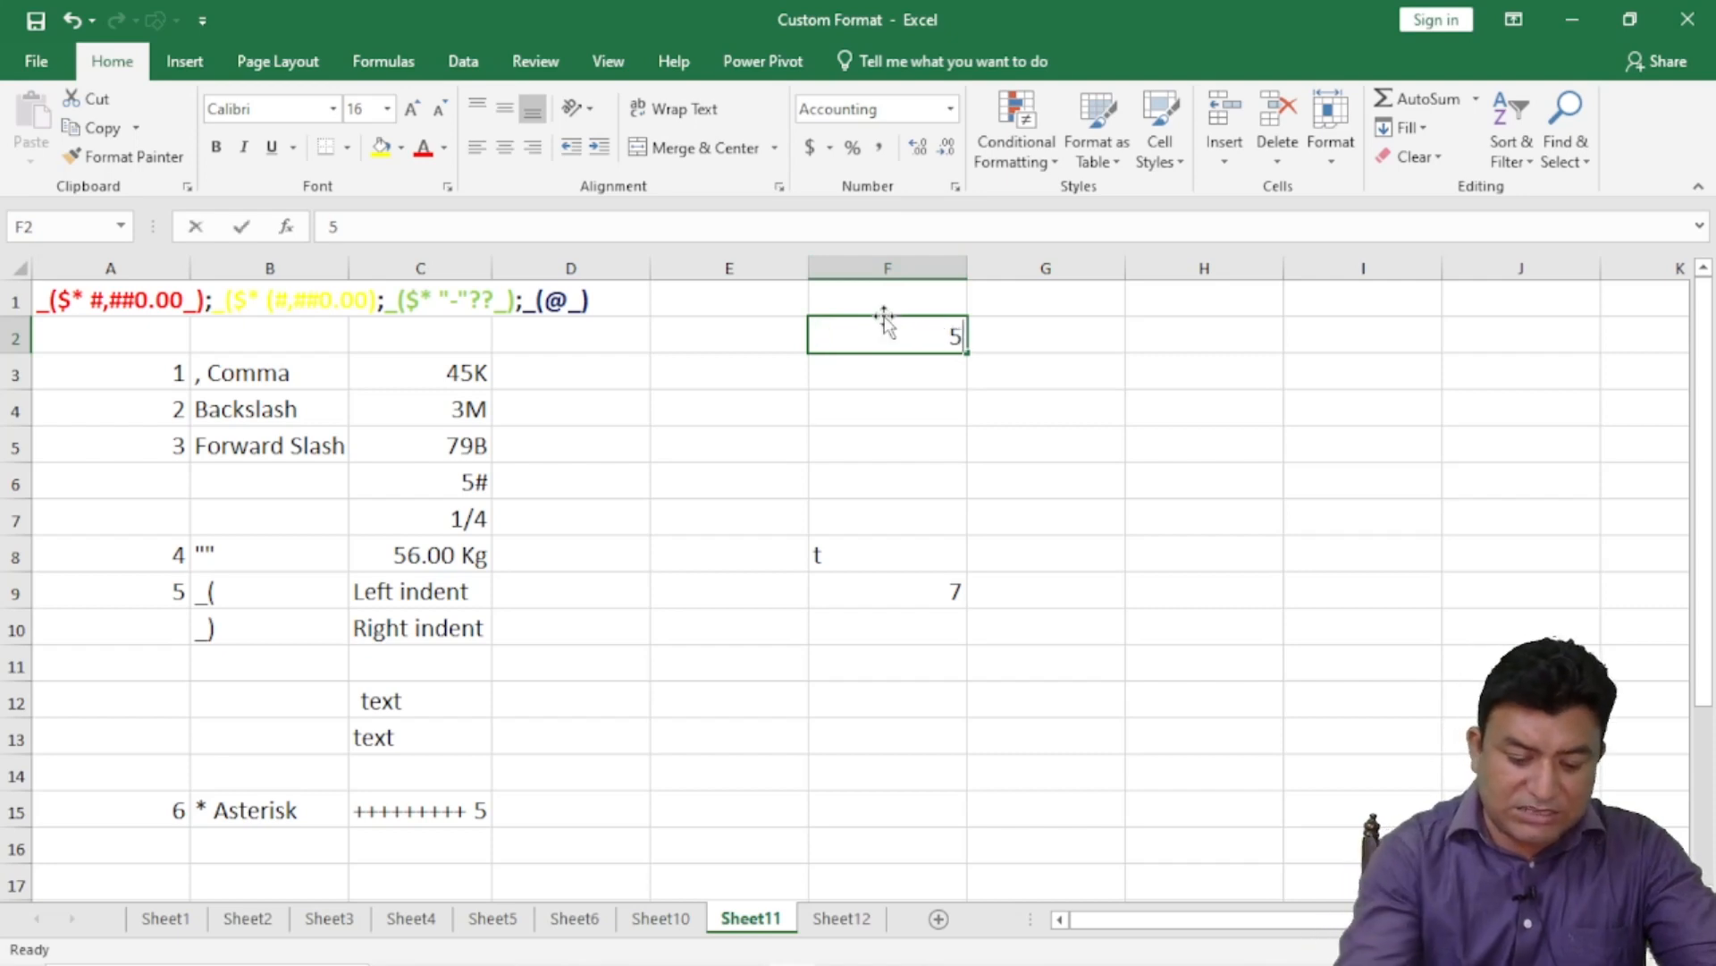
key("Return")
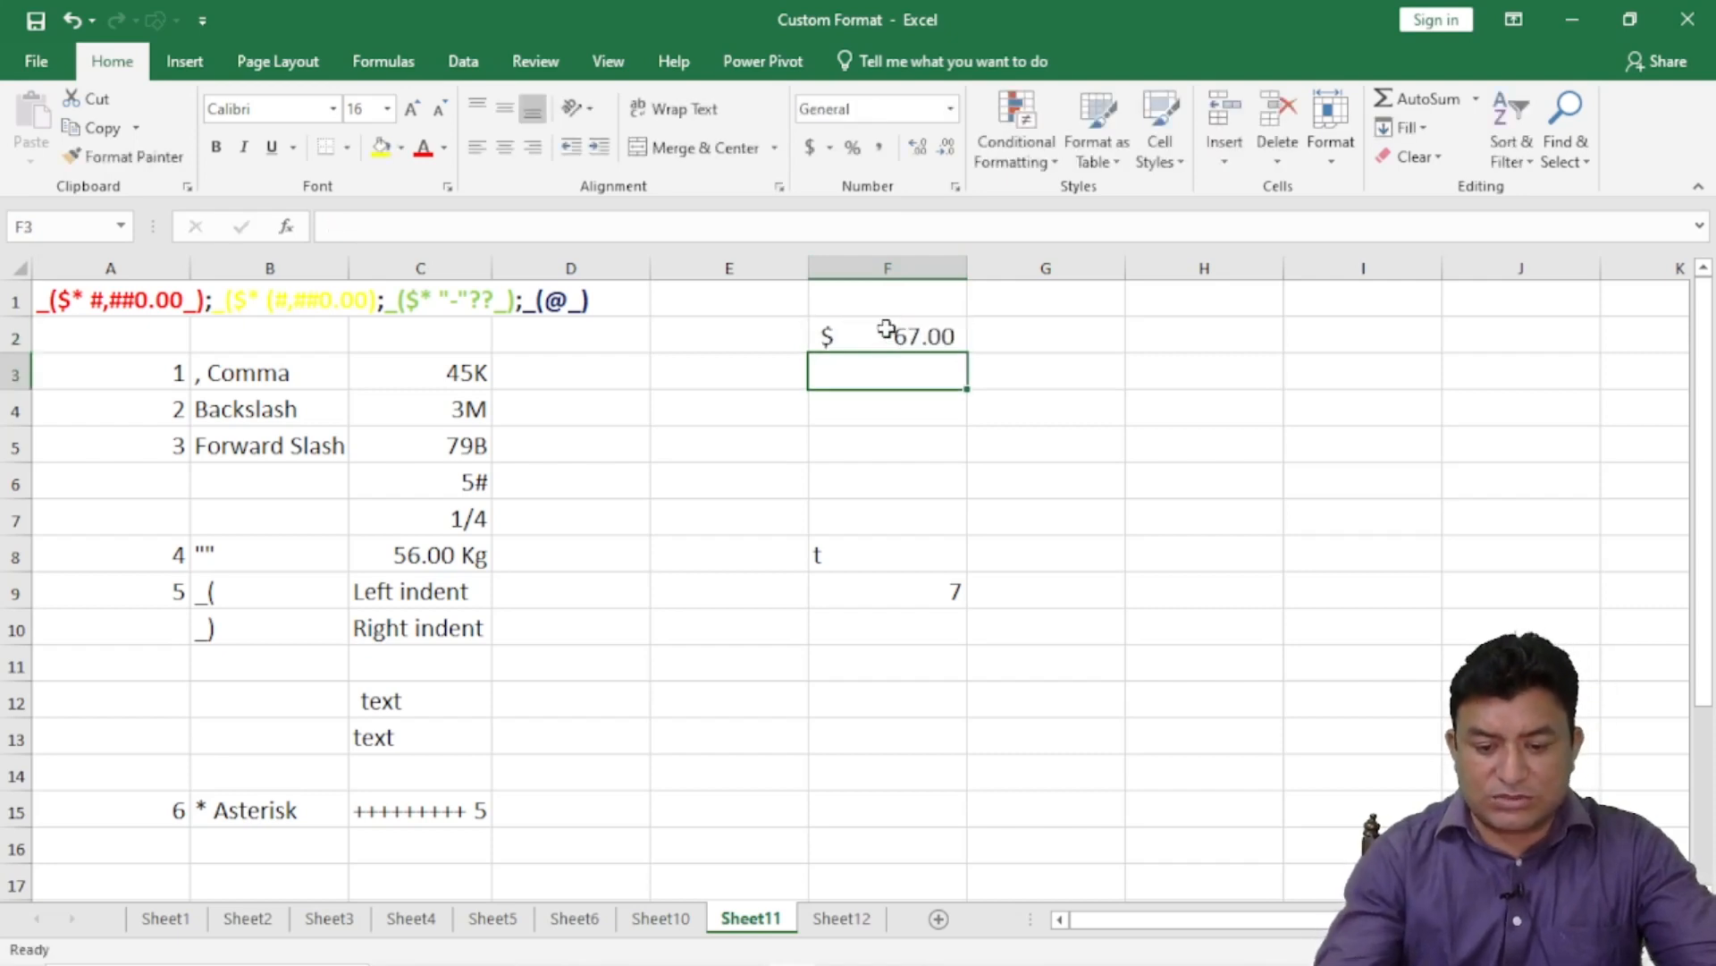
left_click(884, 333)
type("686")
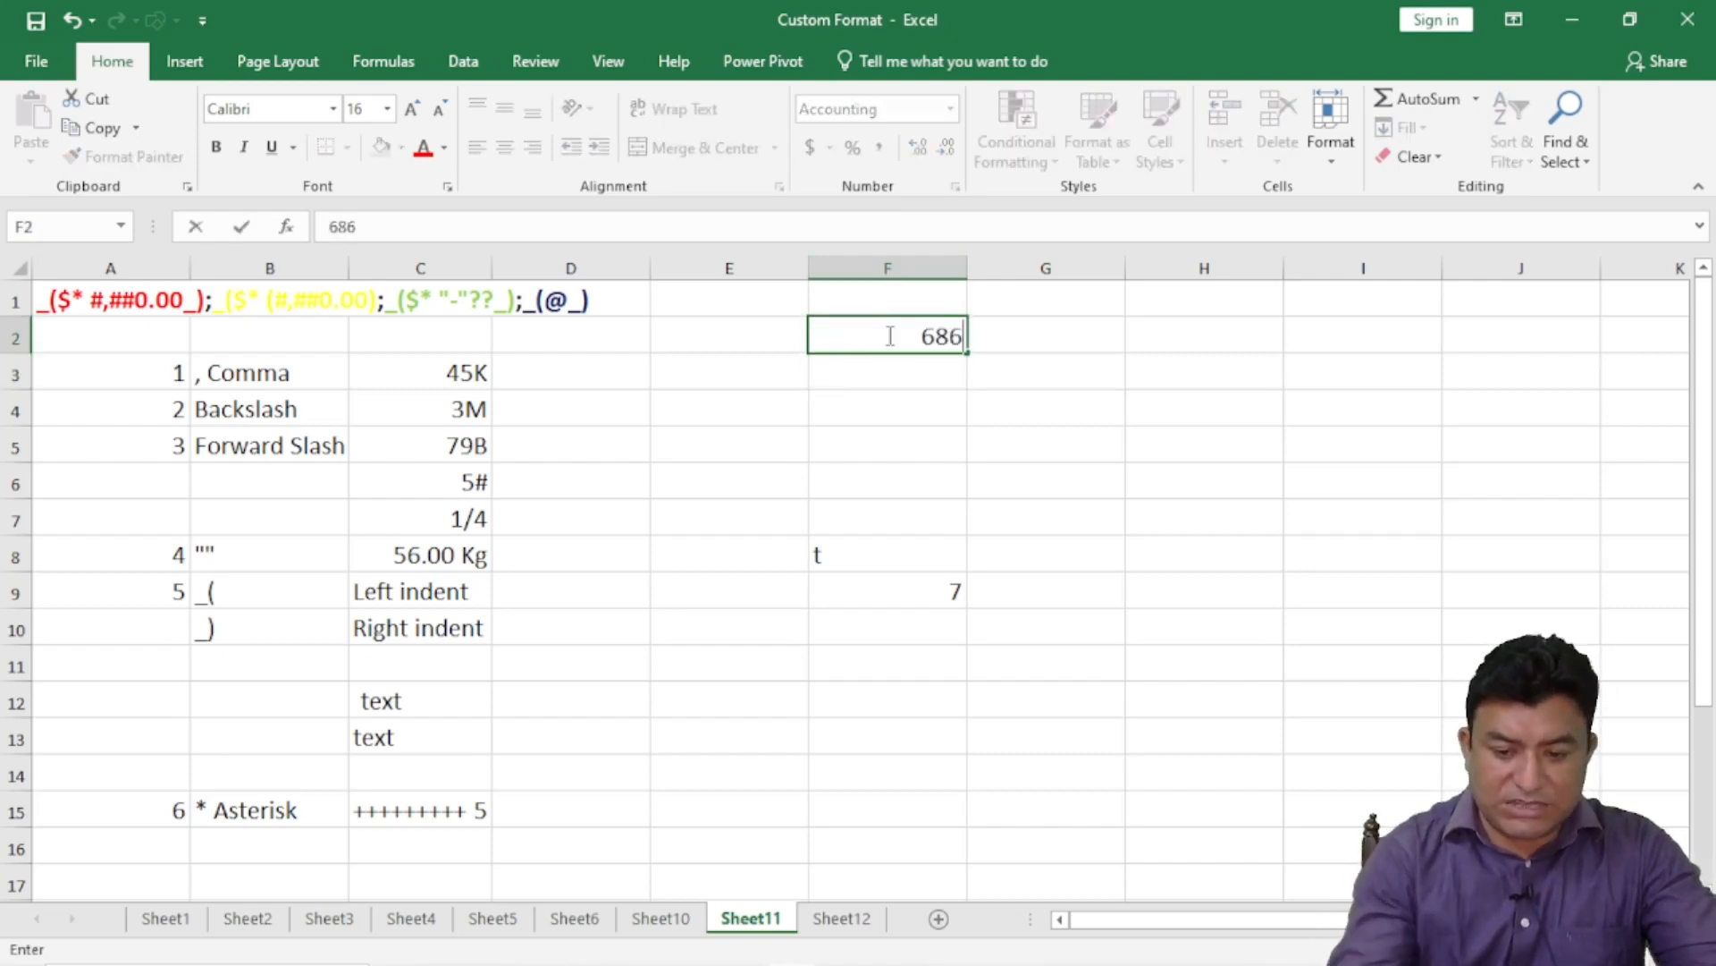
key("Return")
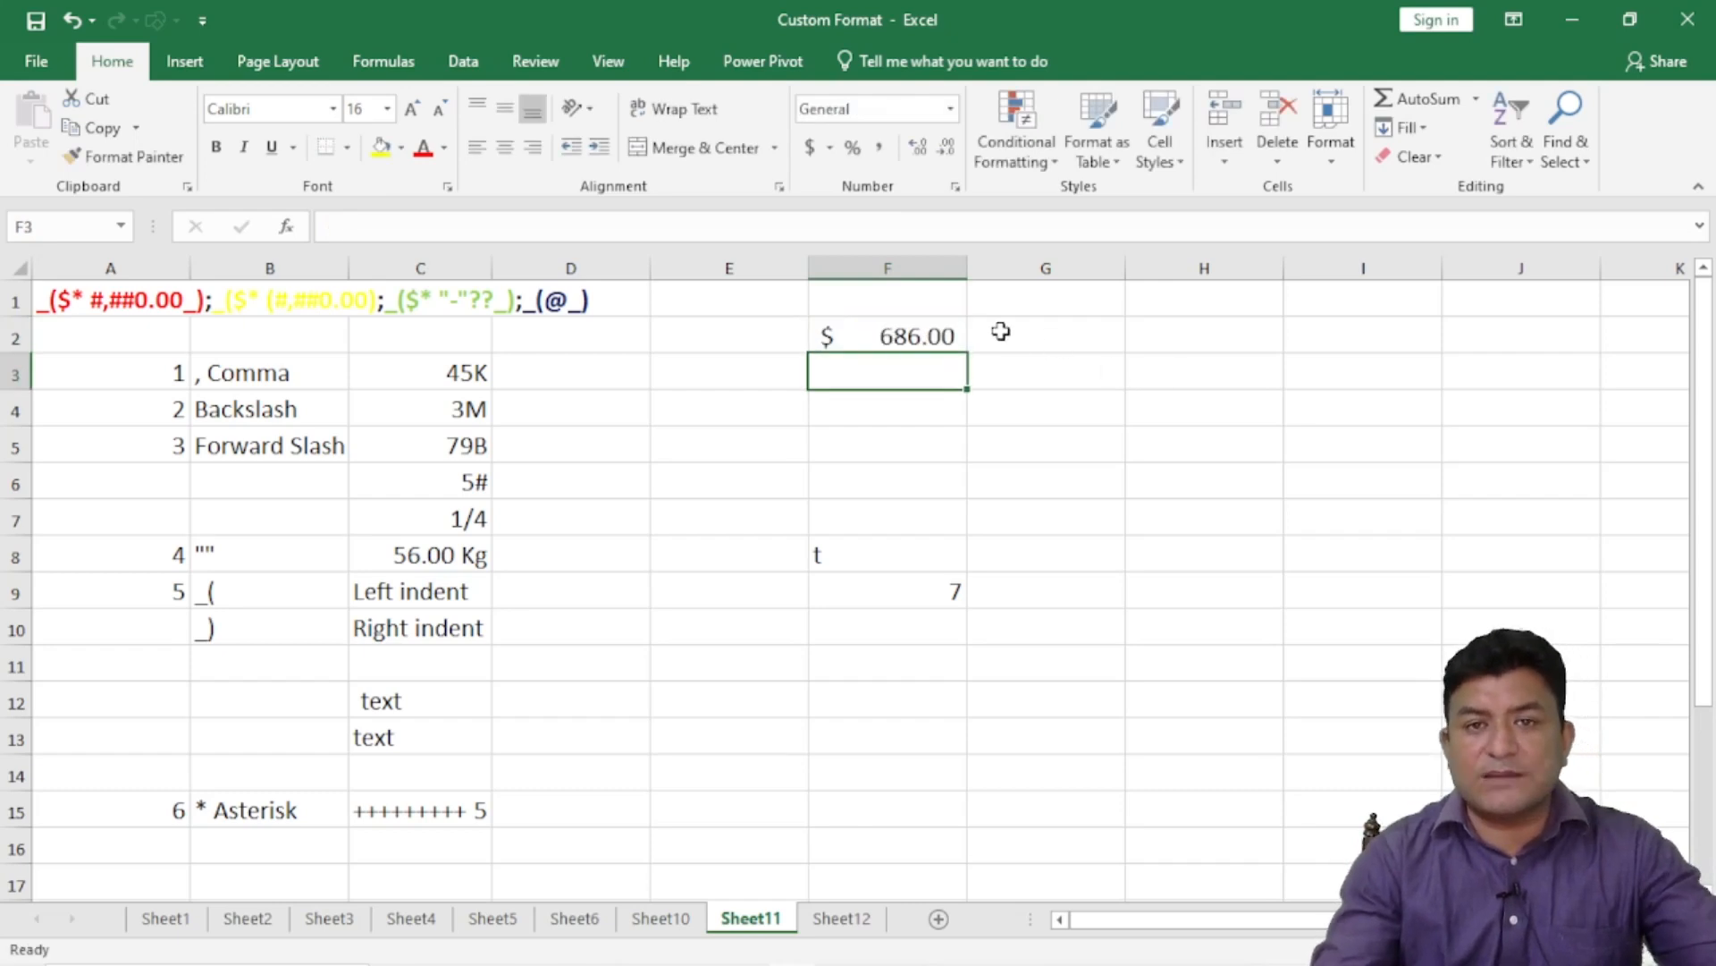
left_click(954, 186)
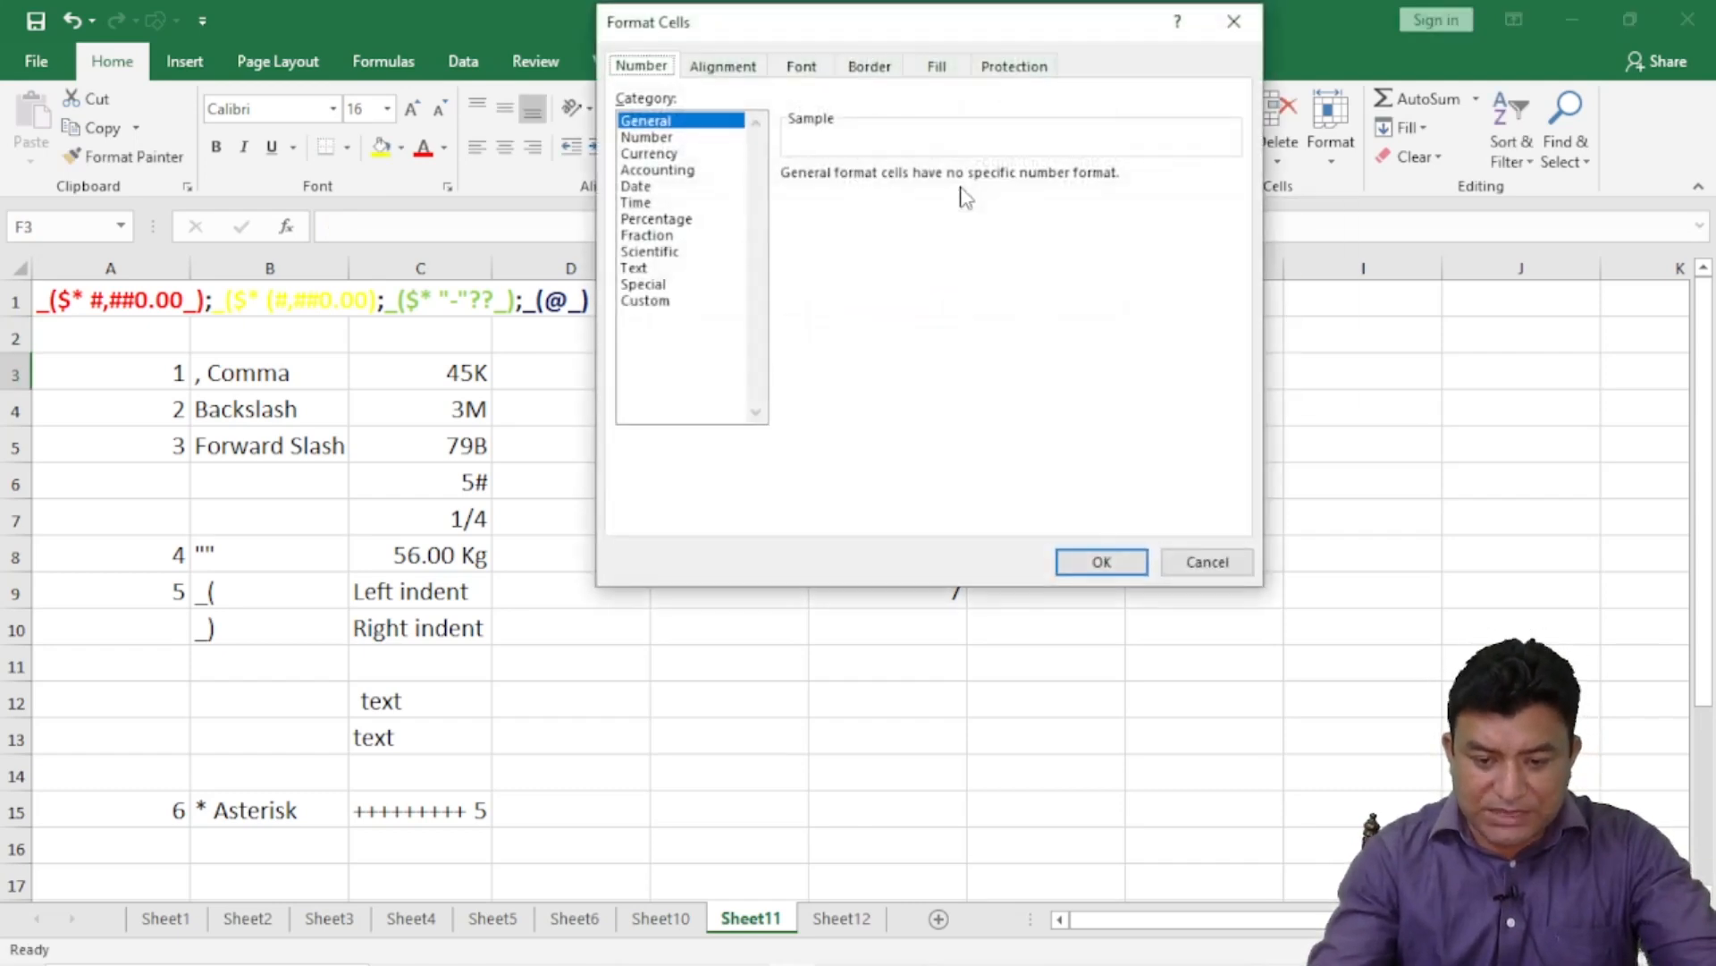
left_click(660, 302)
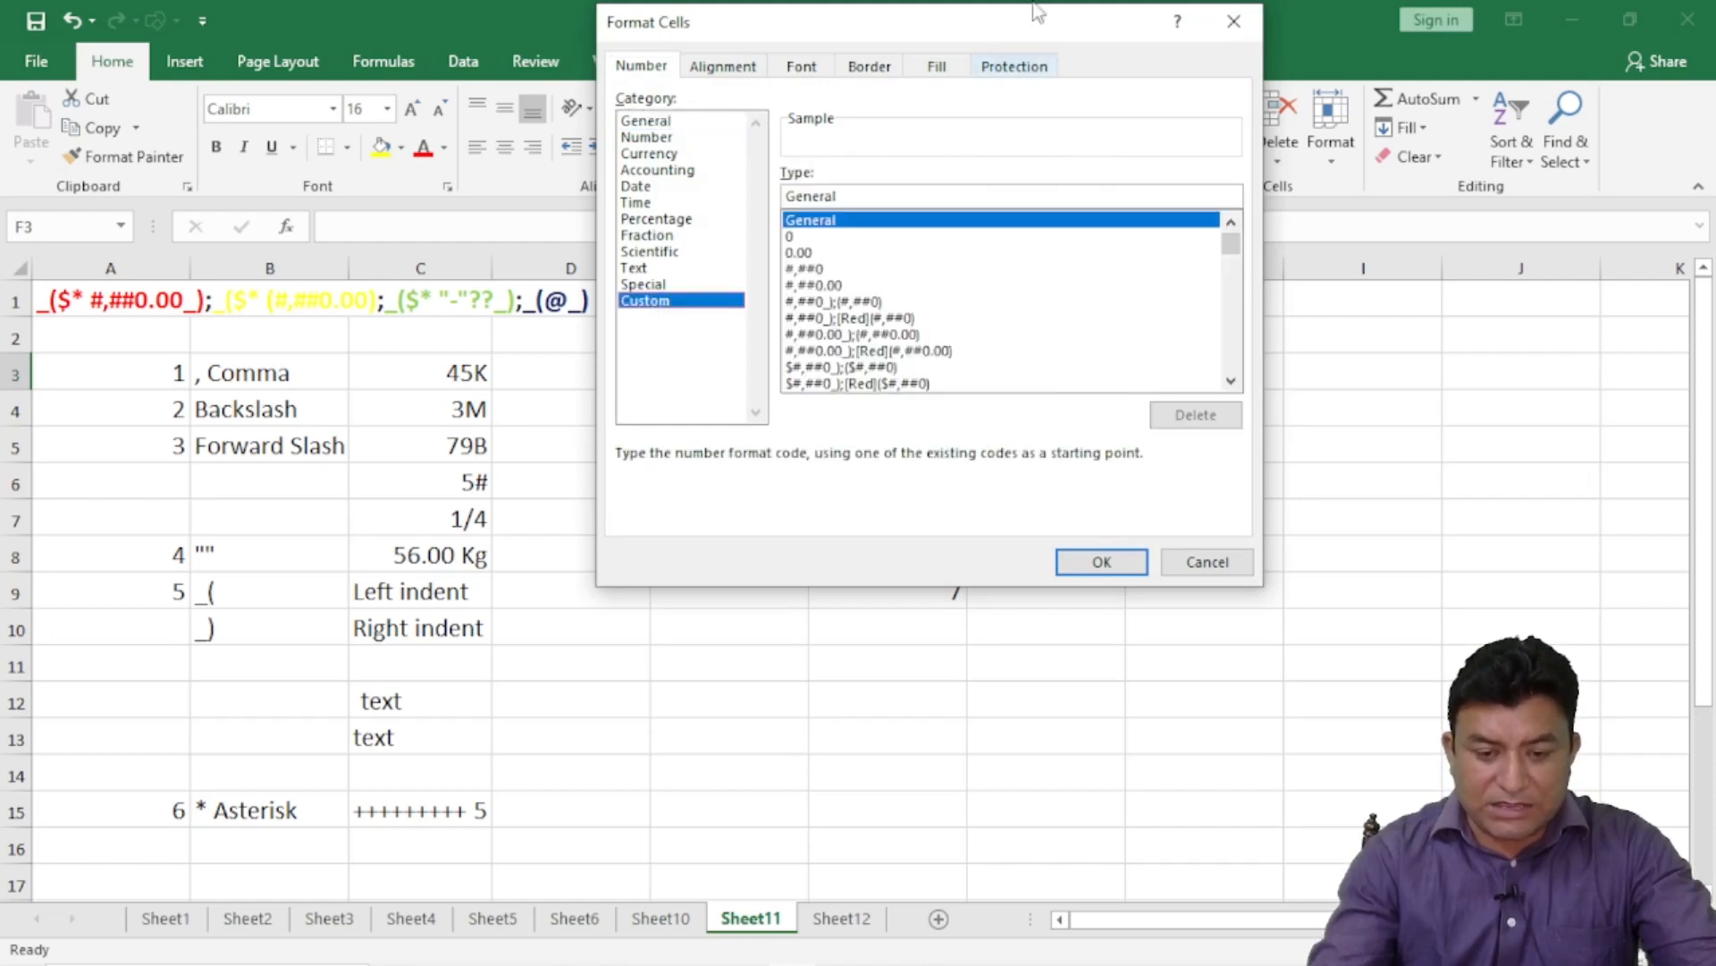
left_click(1234, 21)
left_click(896, 340)
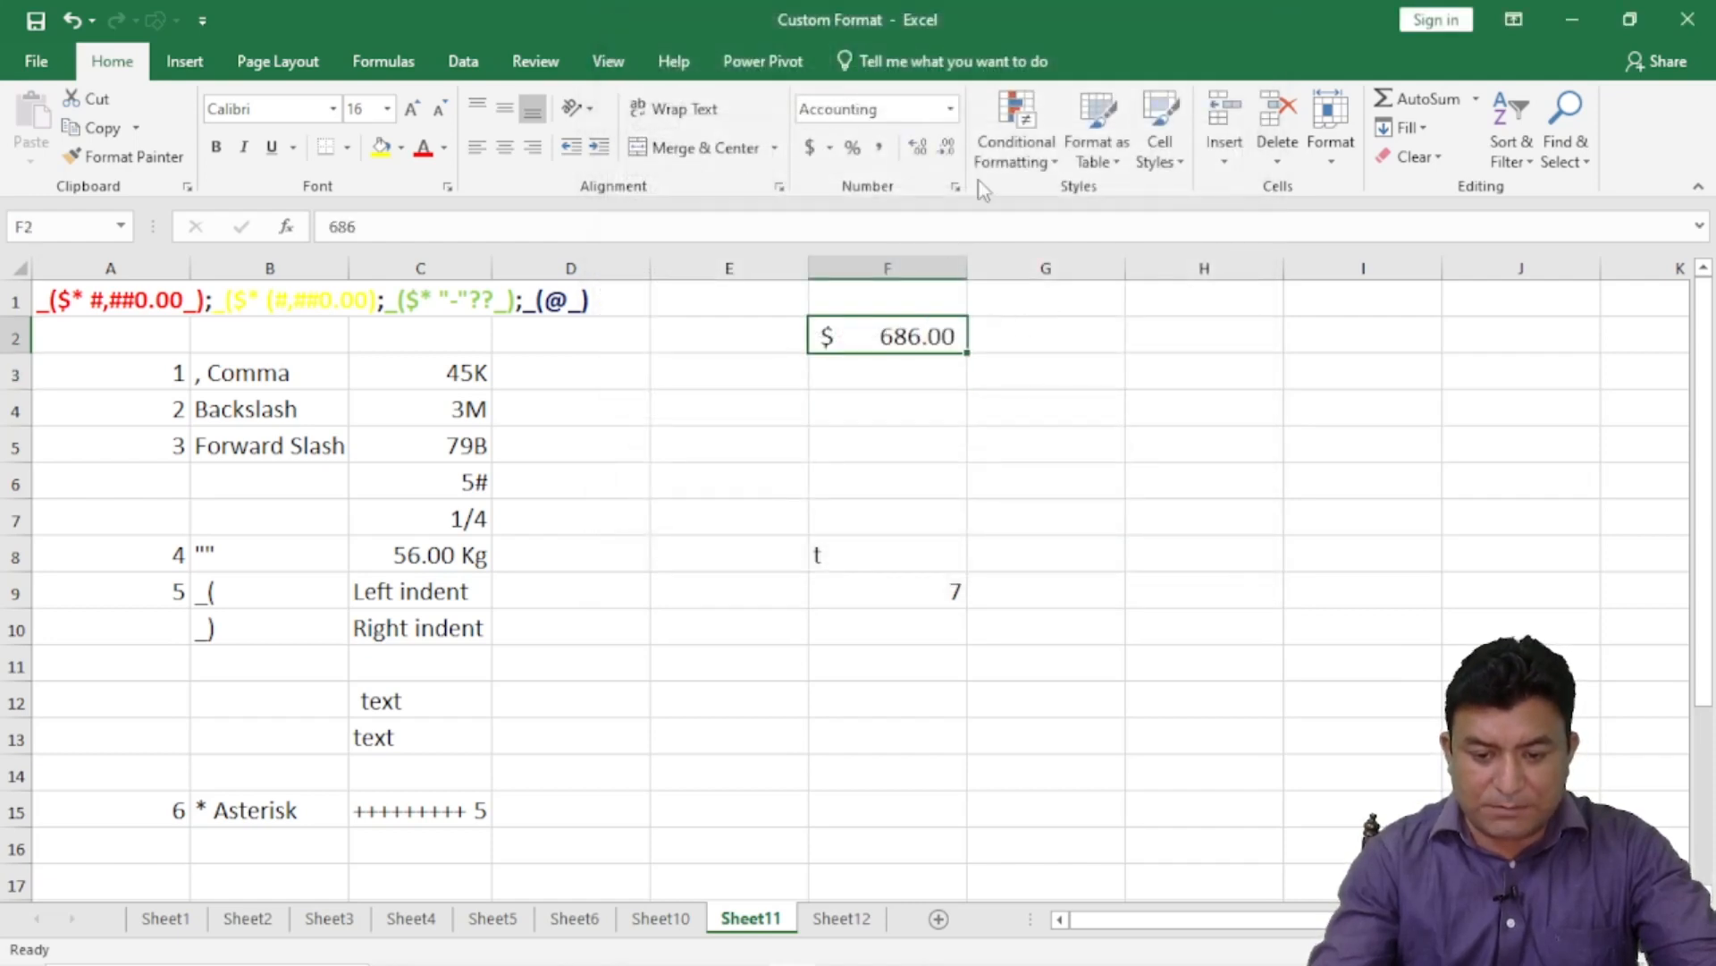
left_click(955, 187)
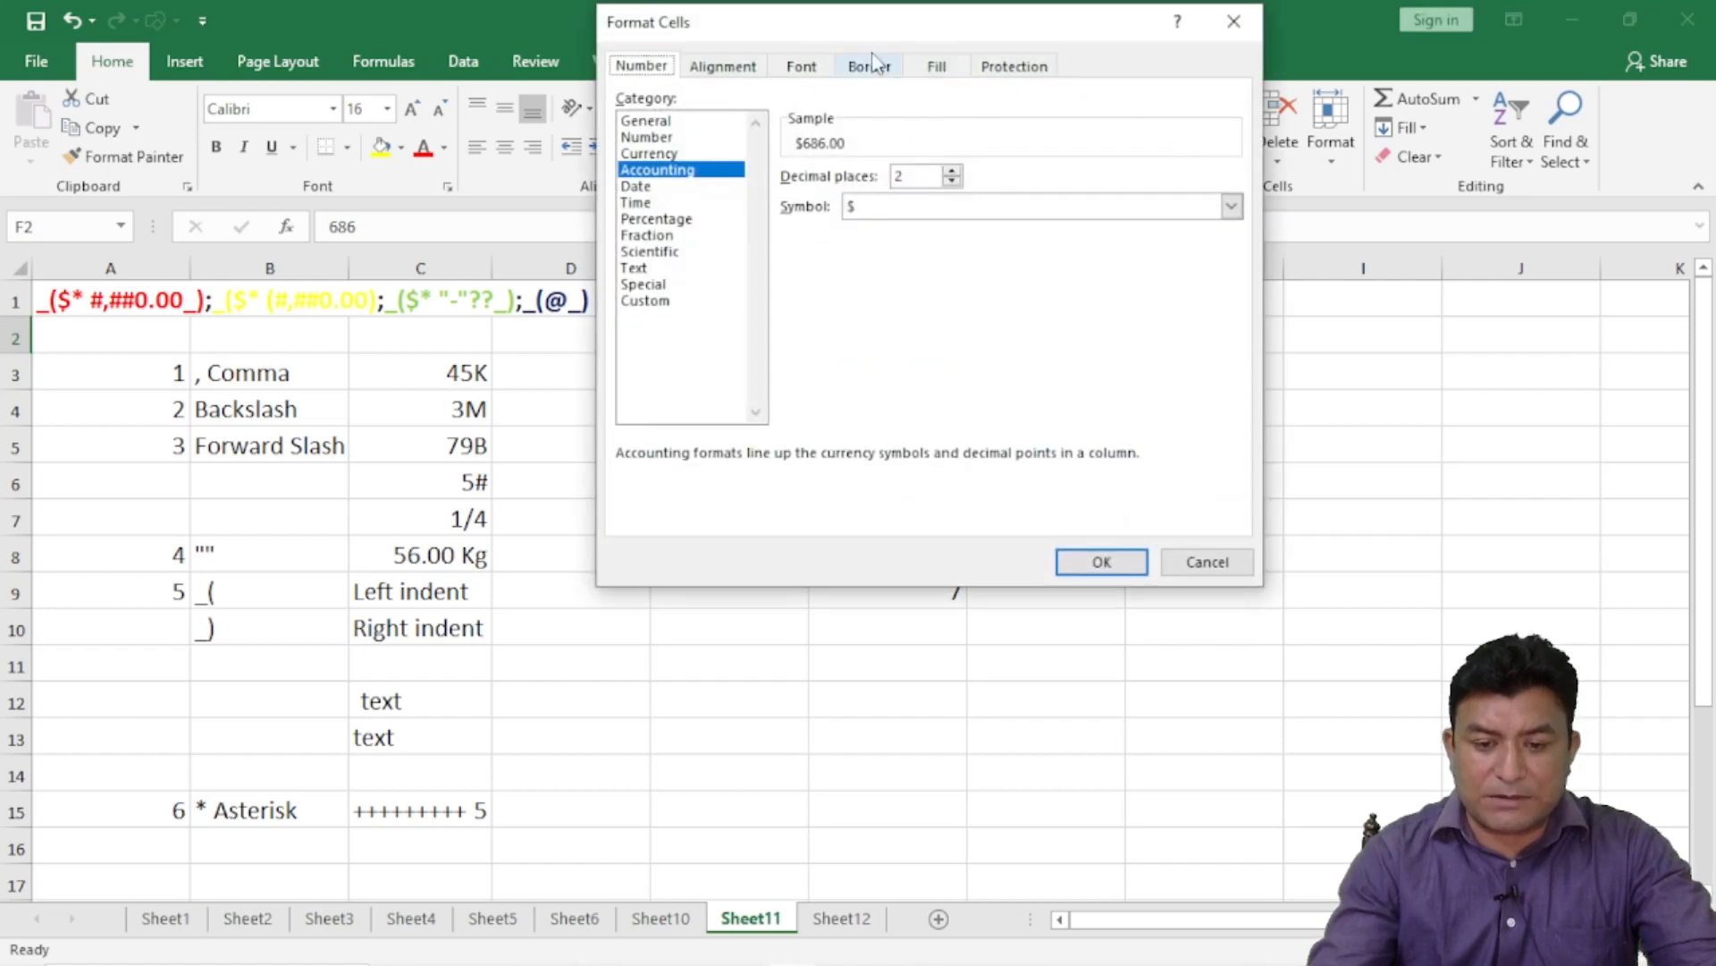
left_click_drag(855, 20, 306, 65)
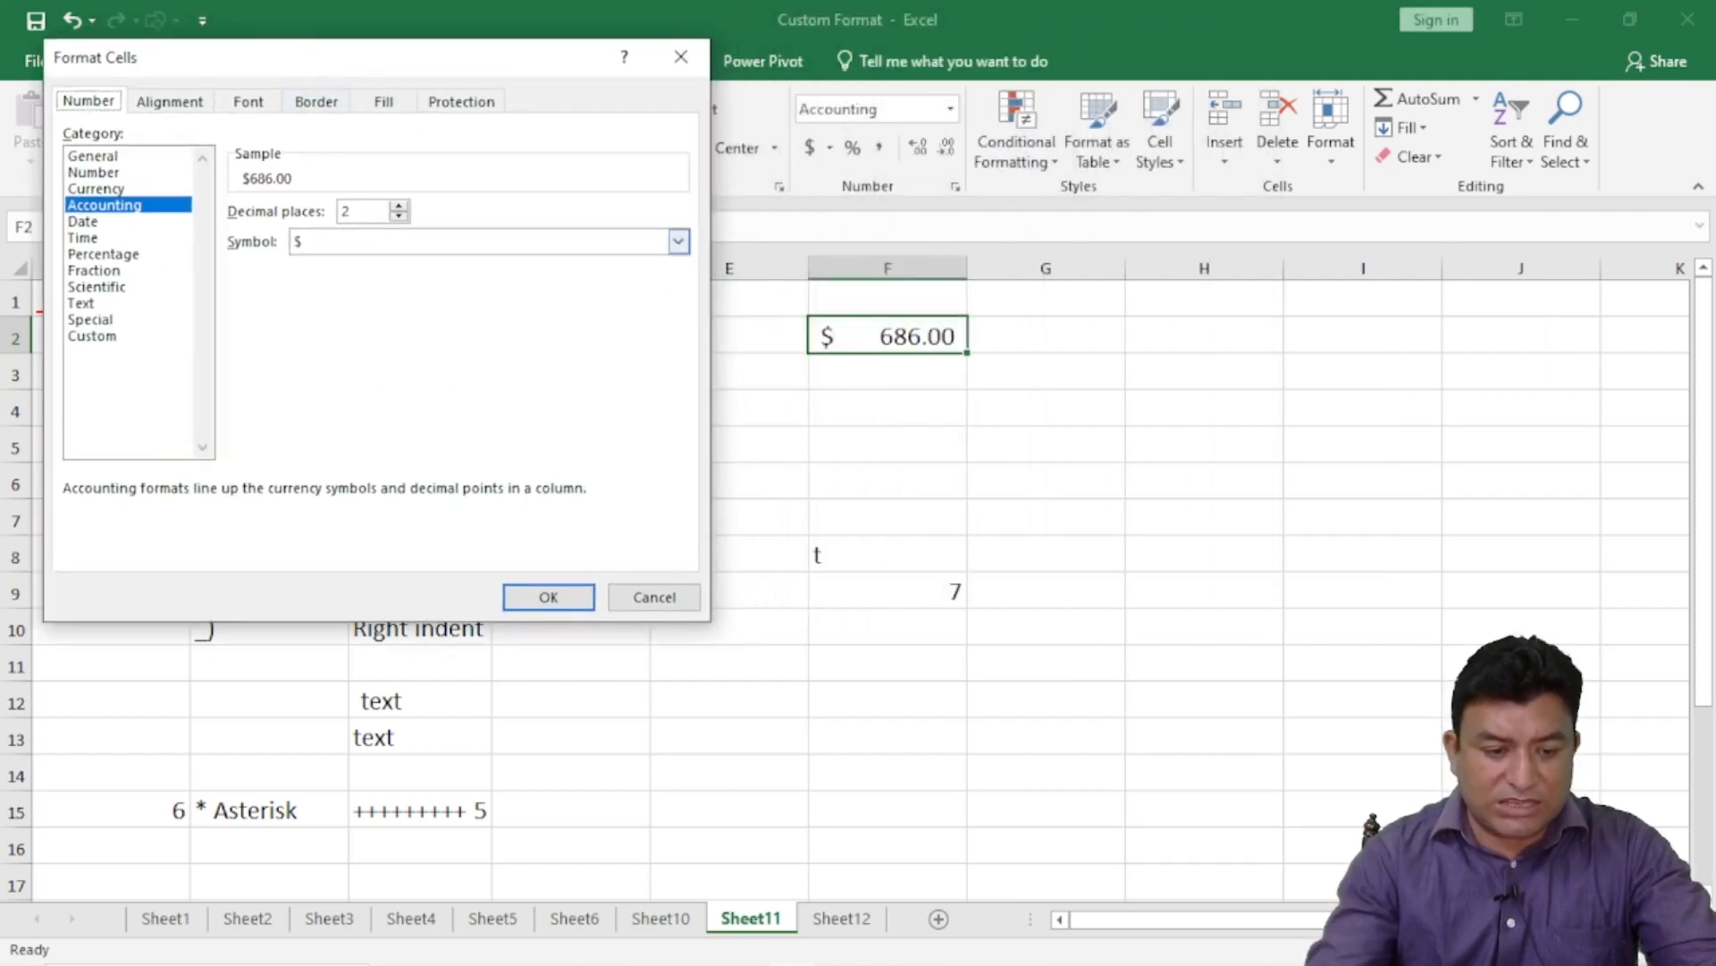
left_click(165, 337)
left_click_drag(553, 233, 342, 221)
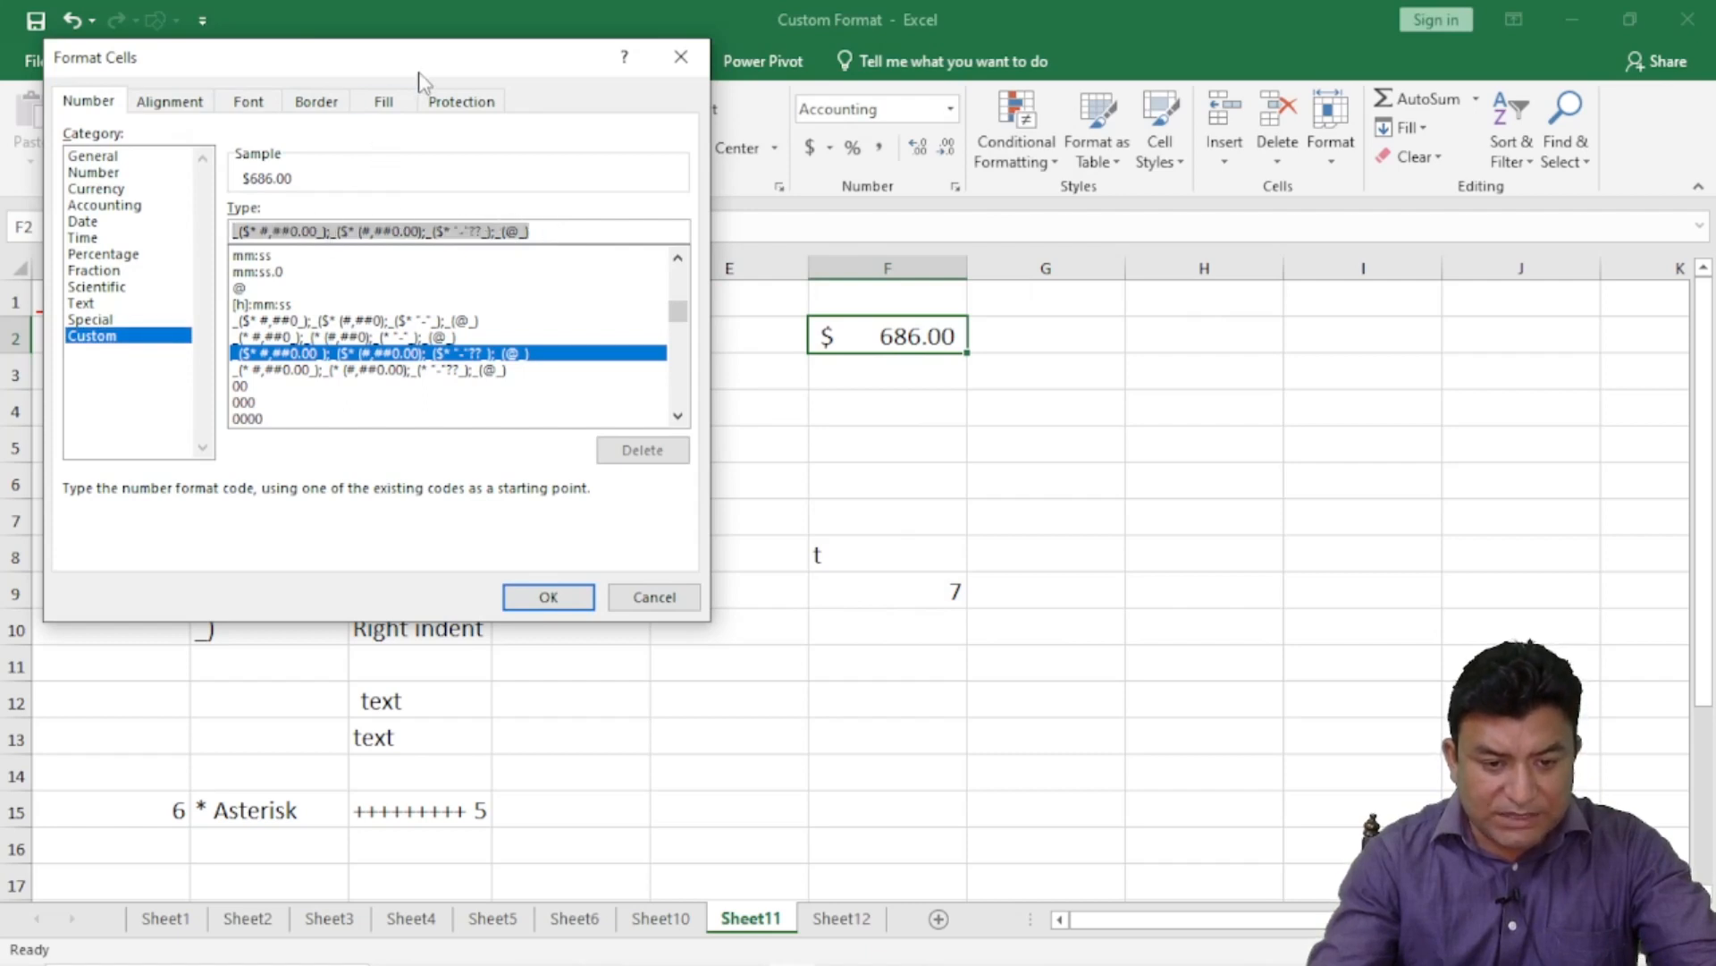
left_click_drag(431, 72, 1064, 69)
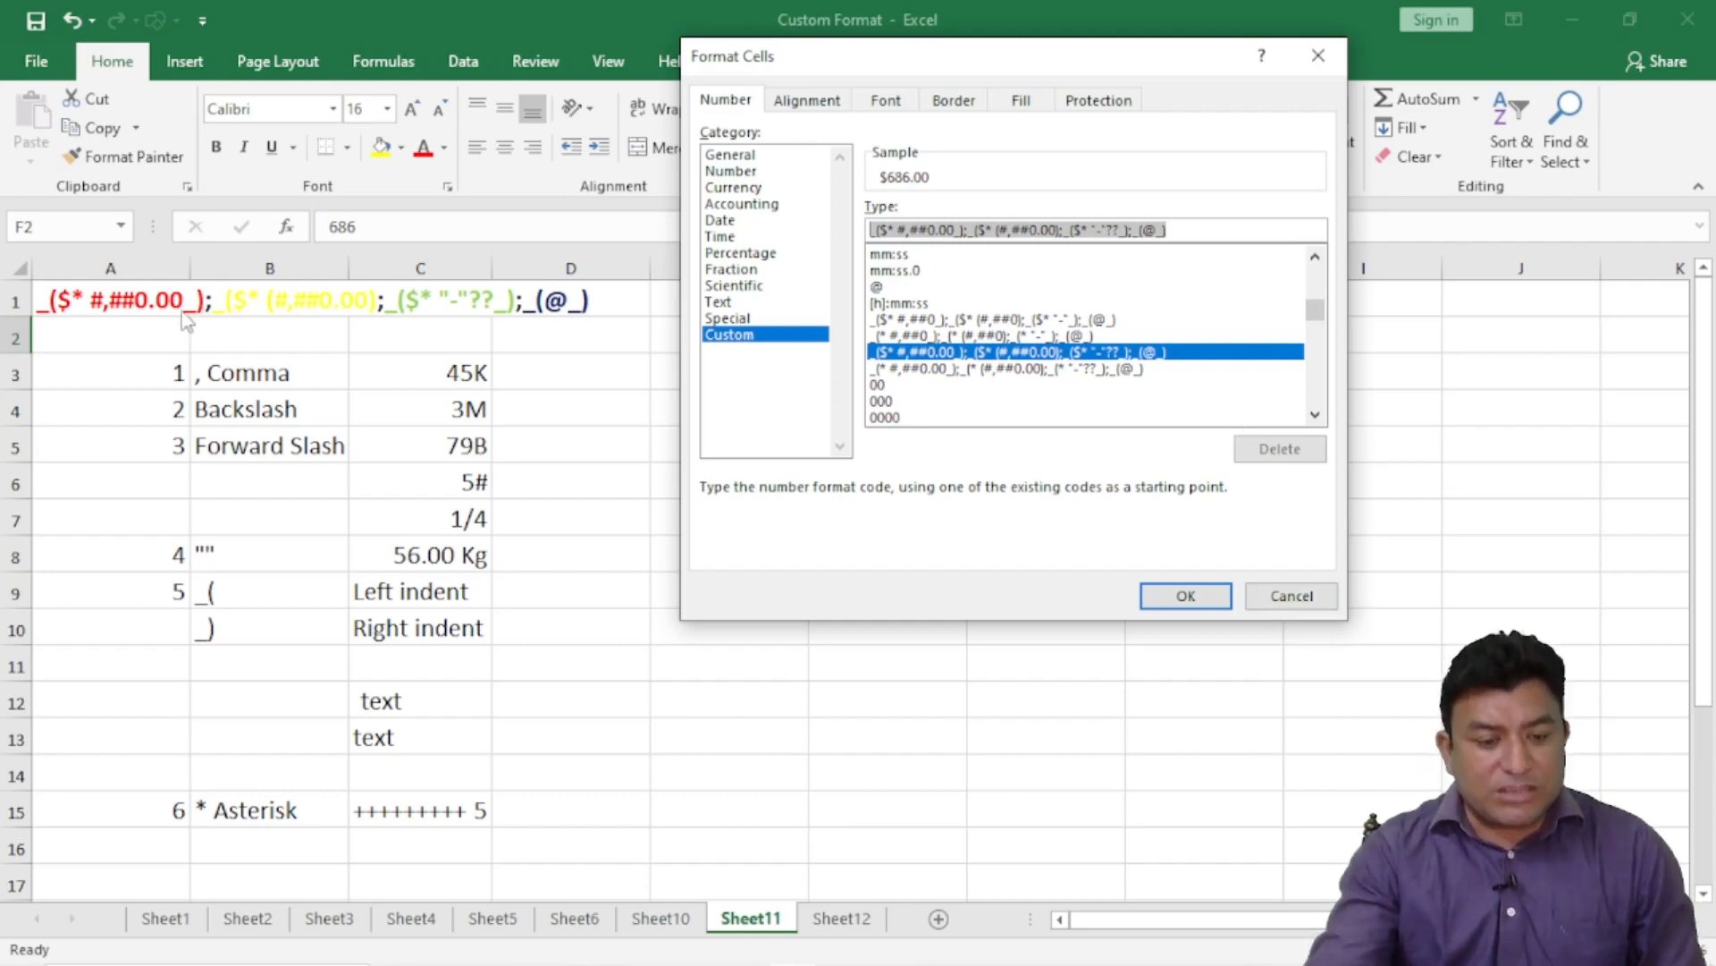
left_click(1198, 597)
left_click(1021, 599)
left_click(108, 306)
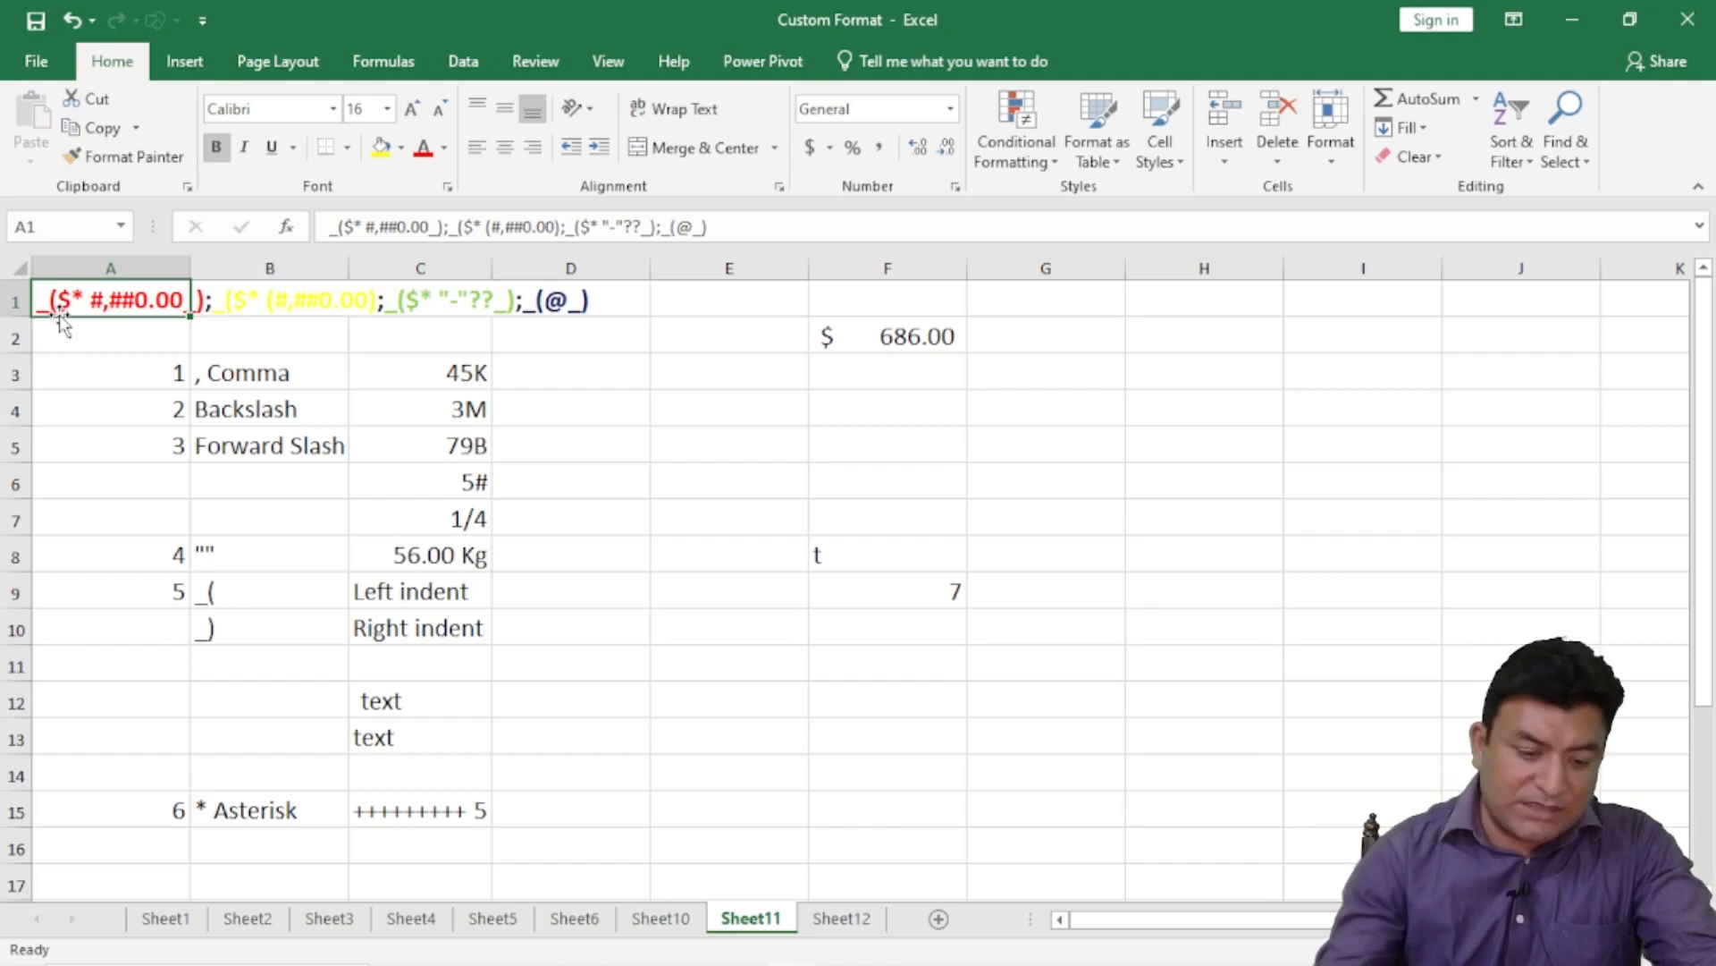
- Widen column F, apply Comma Style to C9 and F2, then undo it on F2
left_click(430, 592)
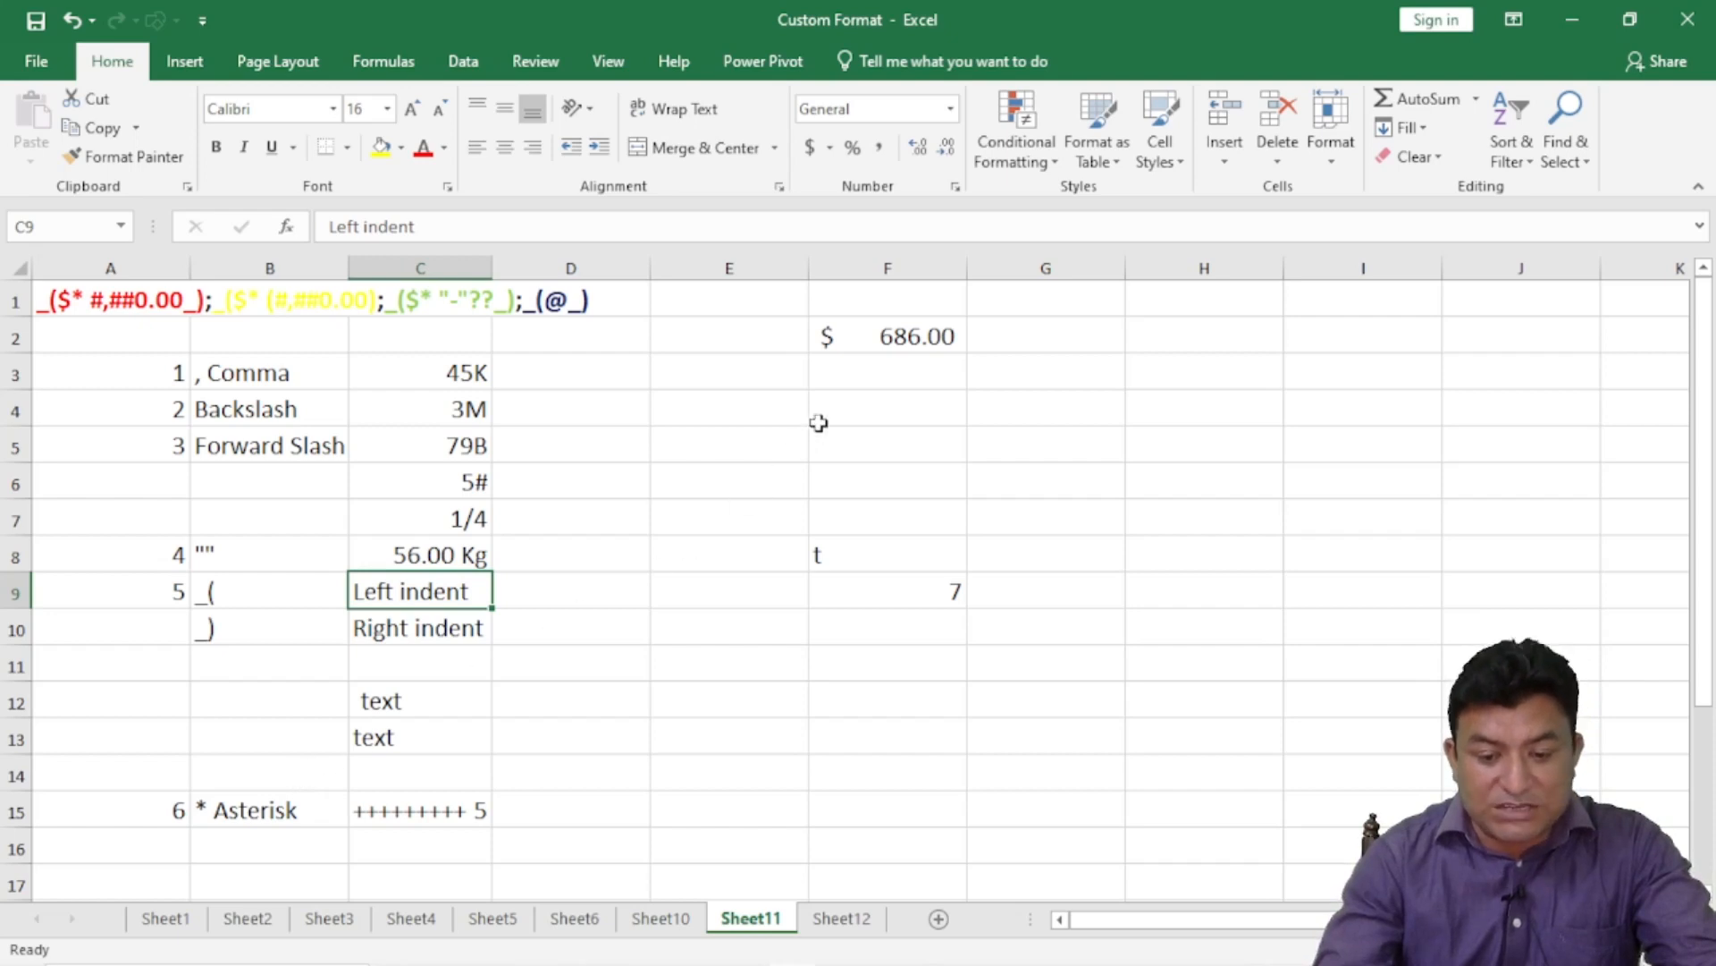
left_click_drag(967, 265, 1057, 268)
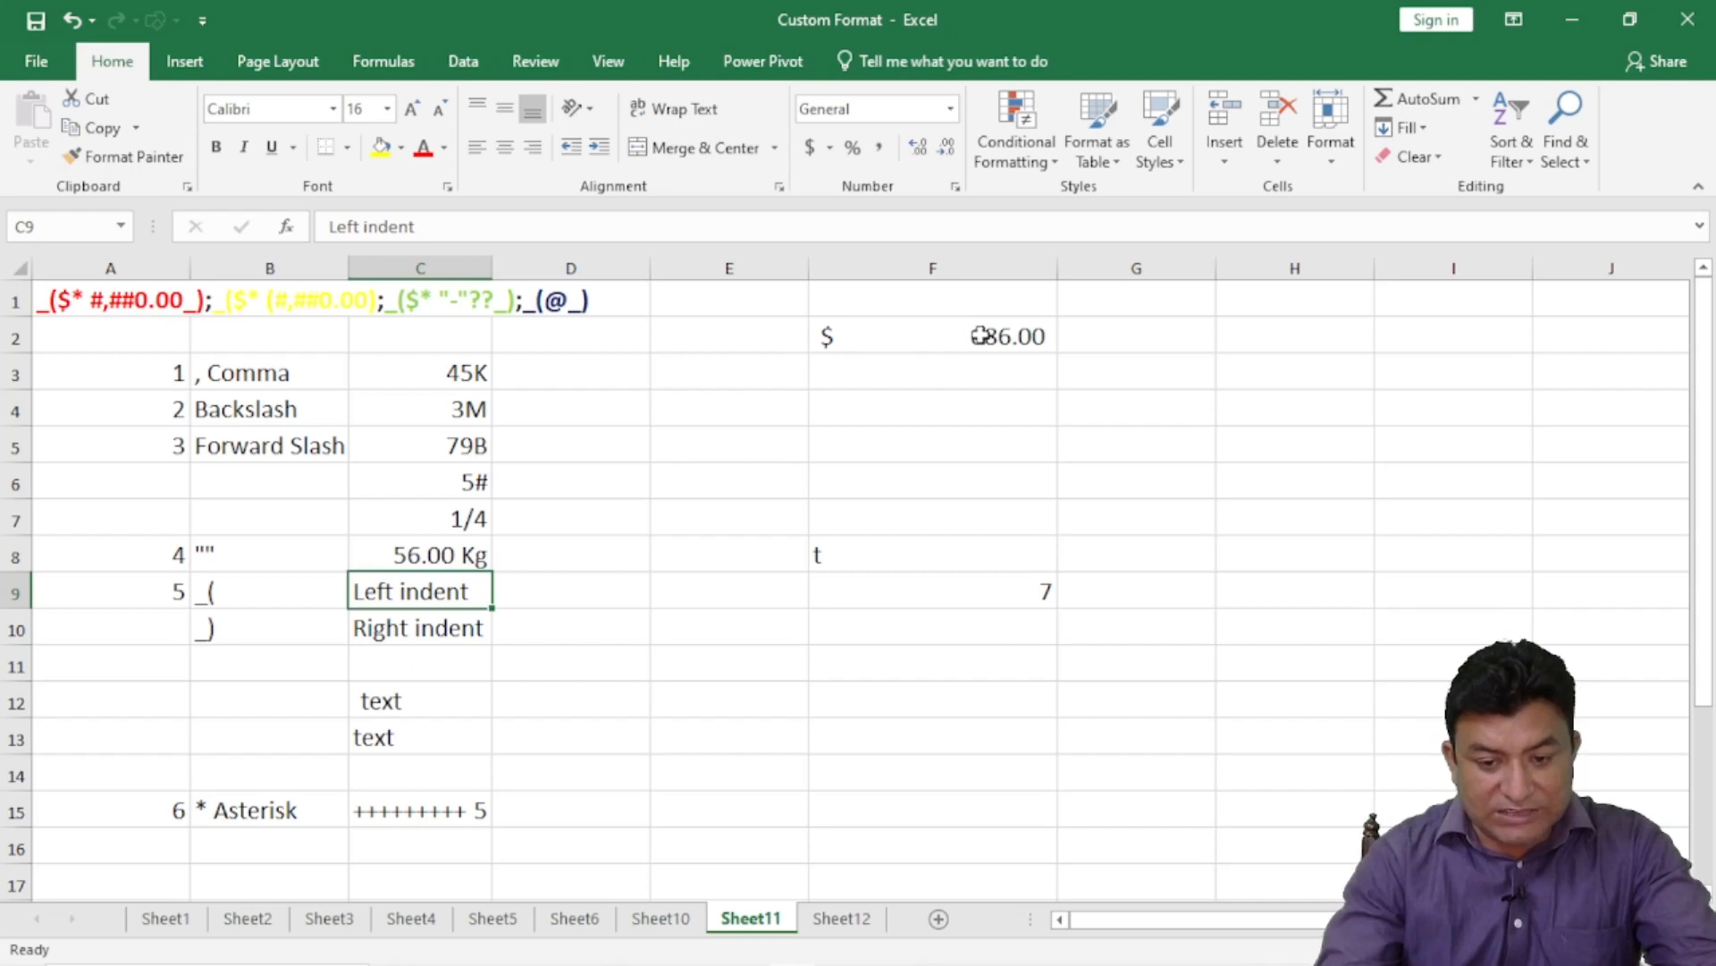
left_click(879, 147)
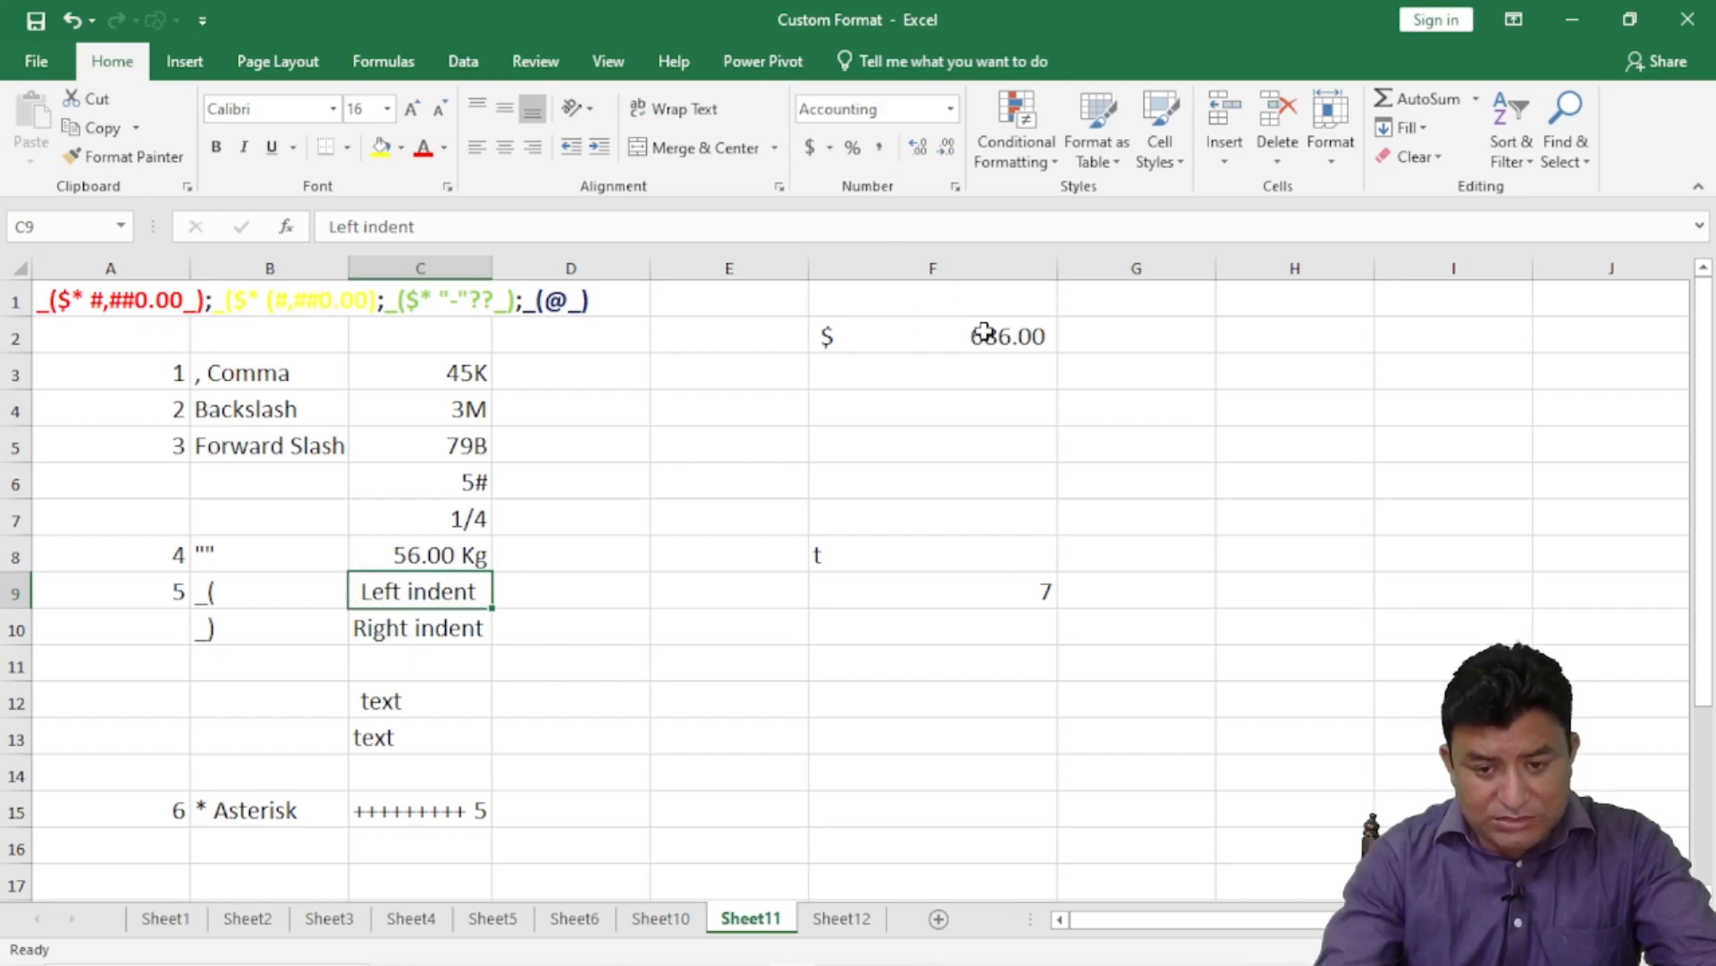
left_click(984, 333)
left_click(879, 148)
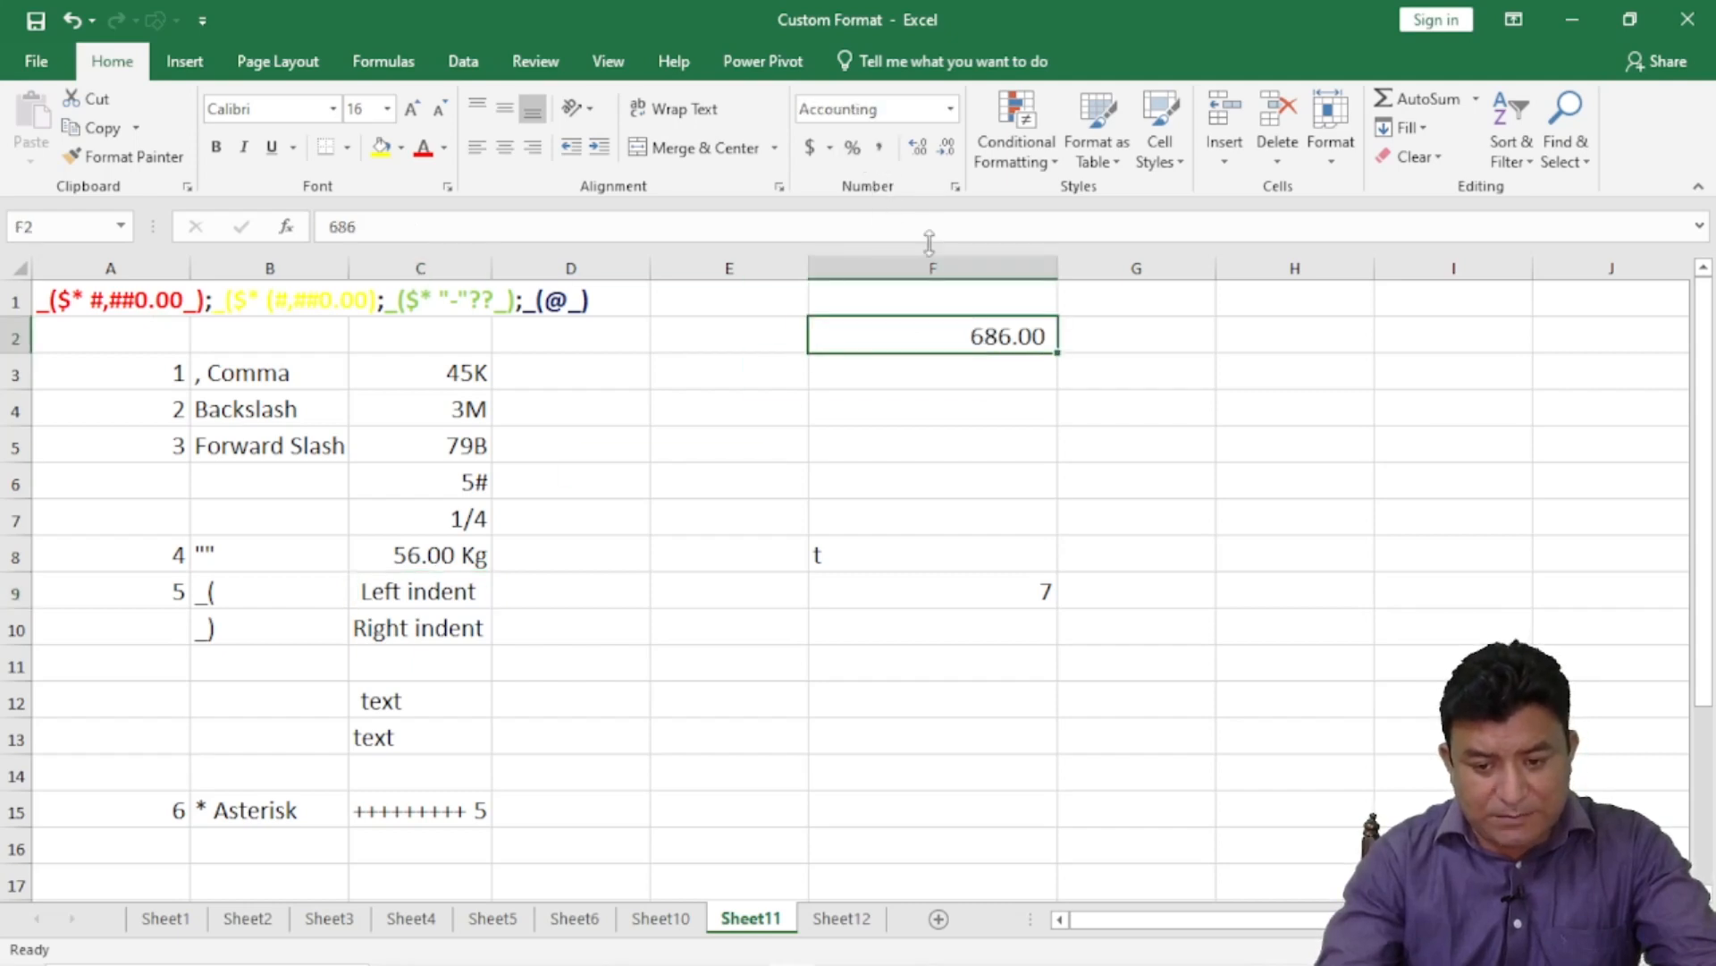
left_click(918, 362)
key("ctrl+z")
left_click(955, 431)
- Enter 0 in F2 so Accounting shows $ with a dash, discarding a stray F3 entry
left_click(976, 345)
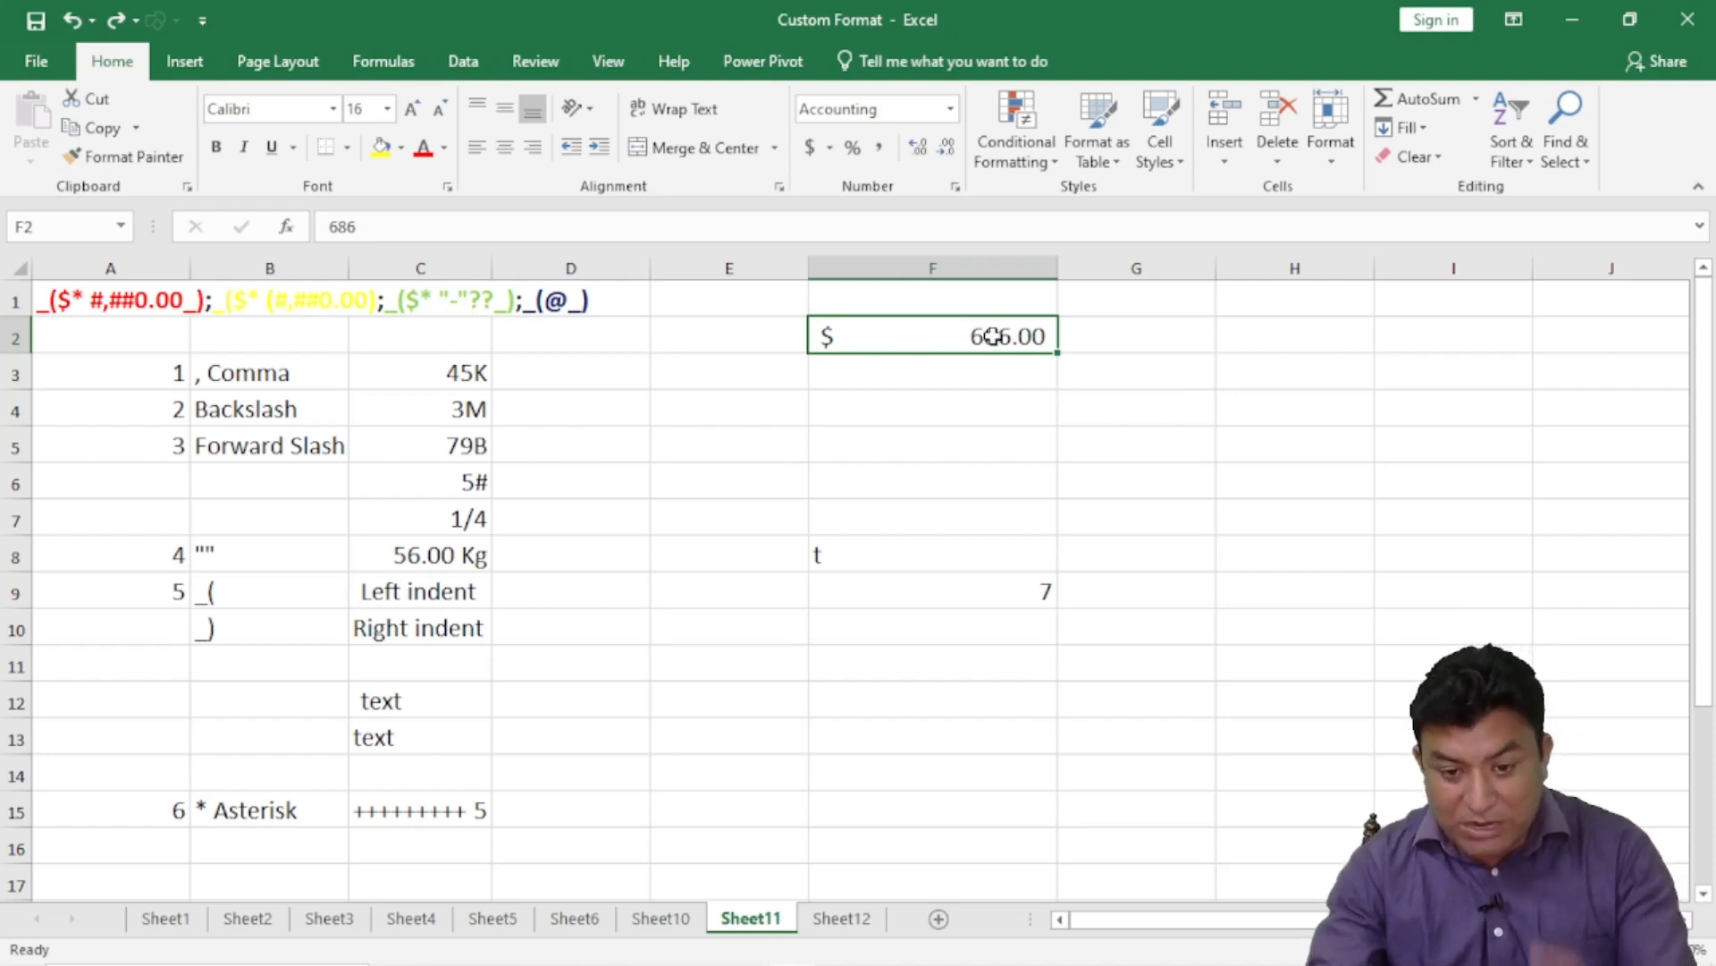
type("0")
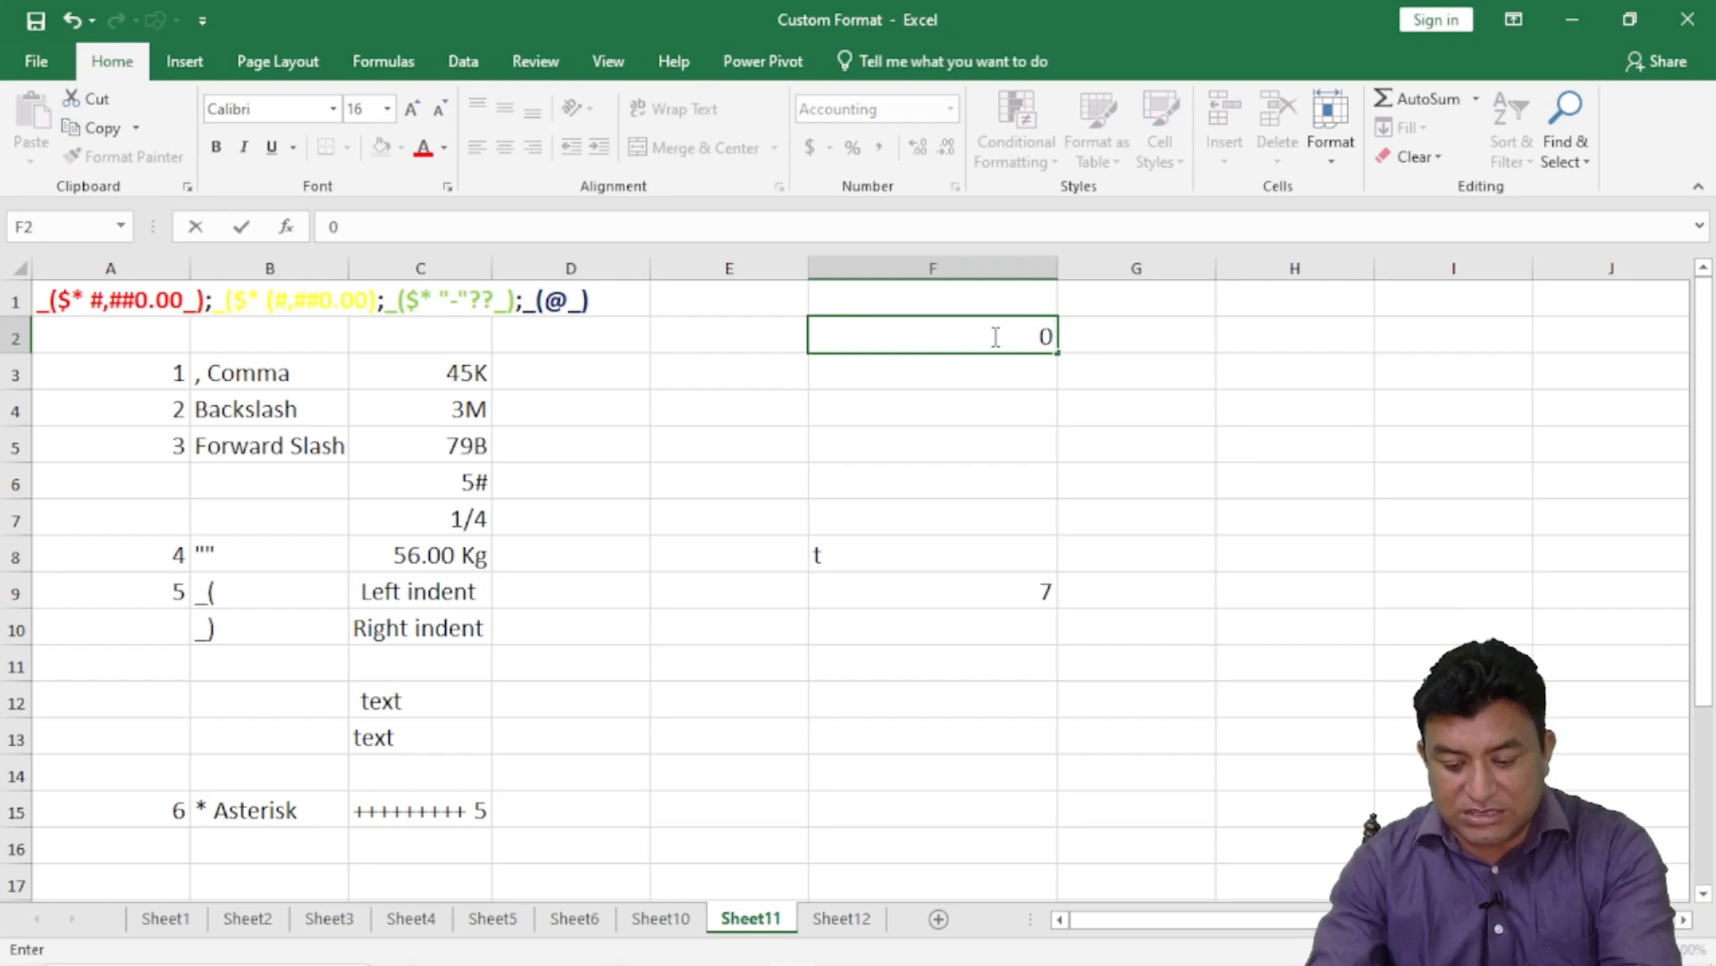
key("Return")
type("\\")
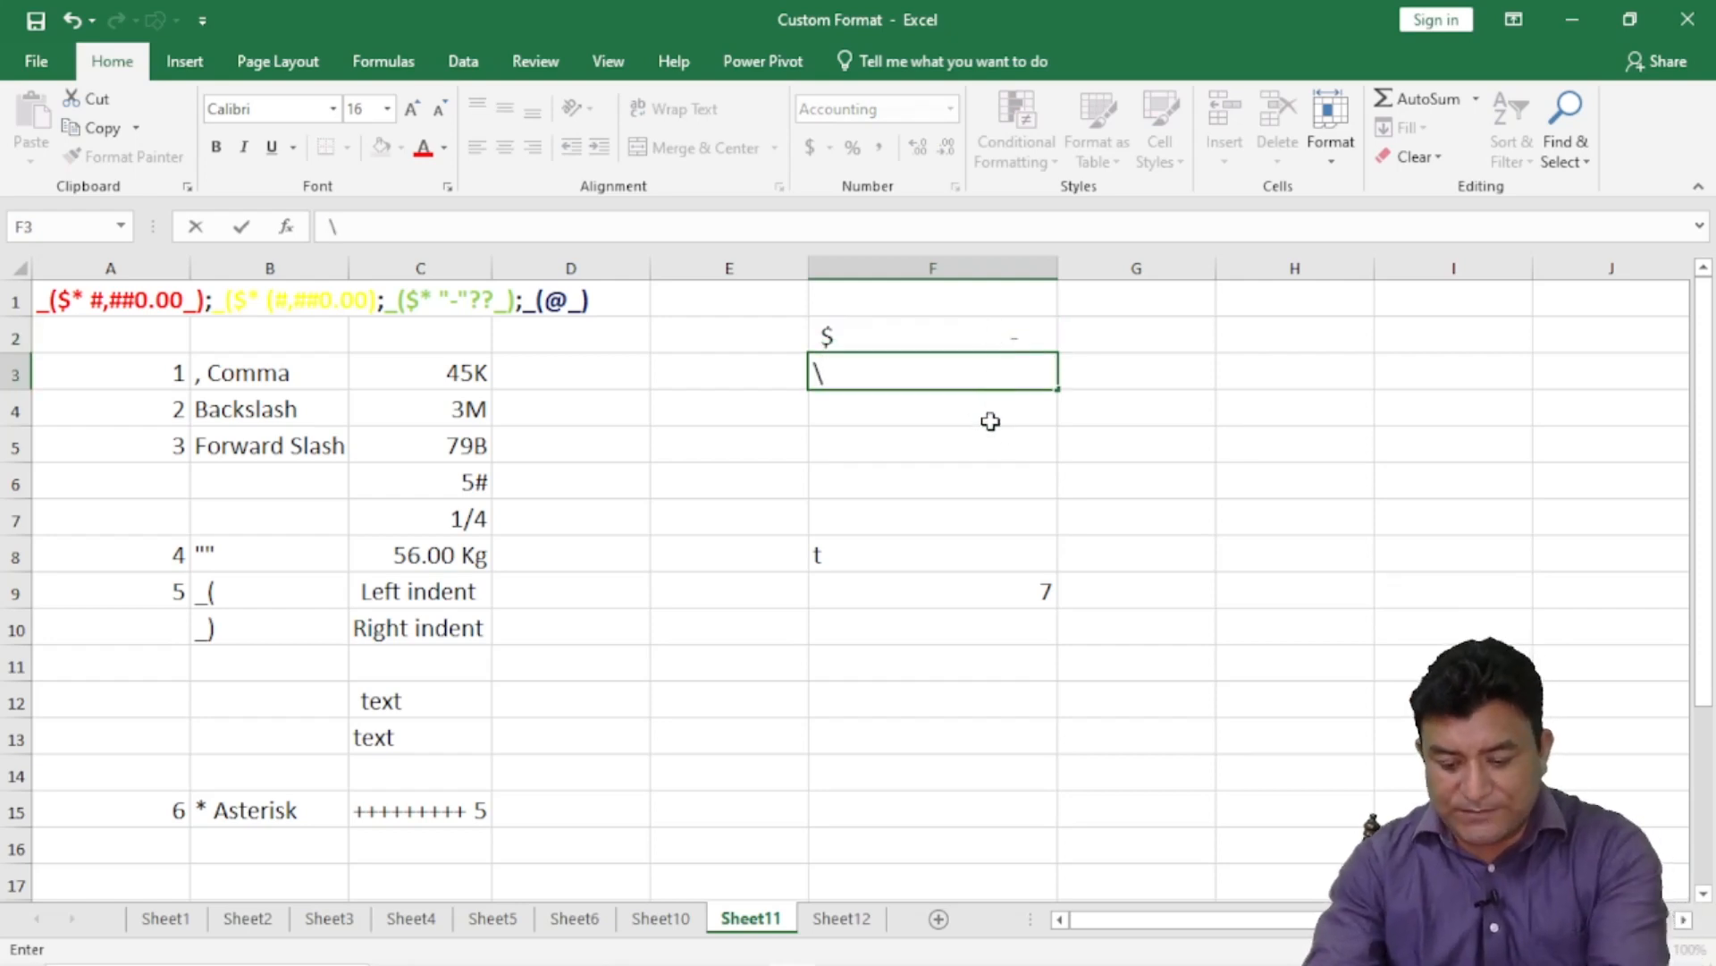
key("Escape")
left_click(968, 481)
left_click(1010, 374)
left_click(1025, 337)
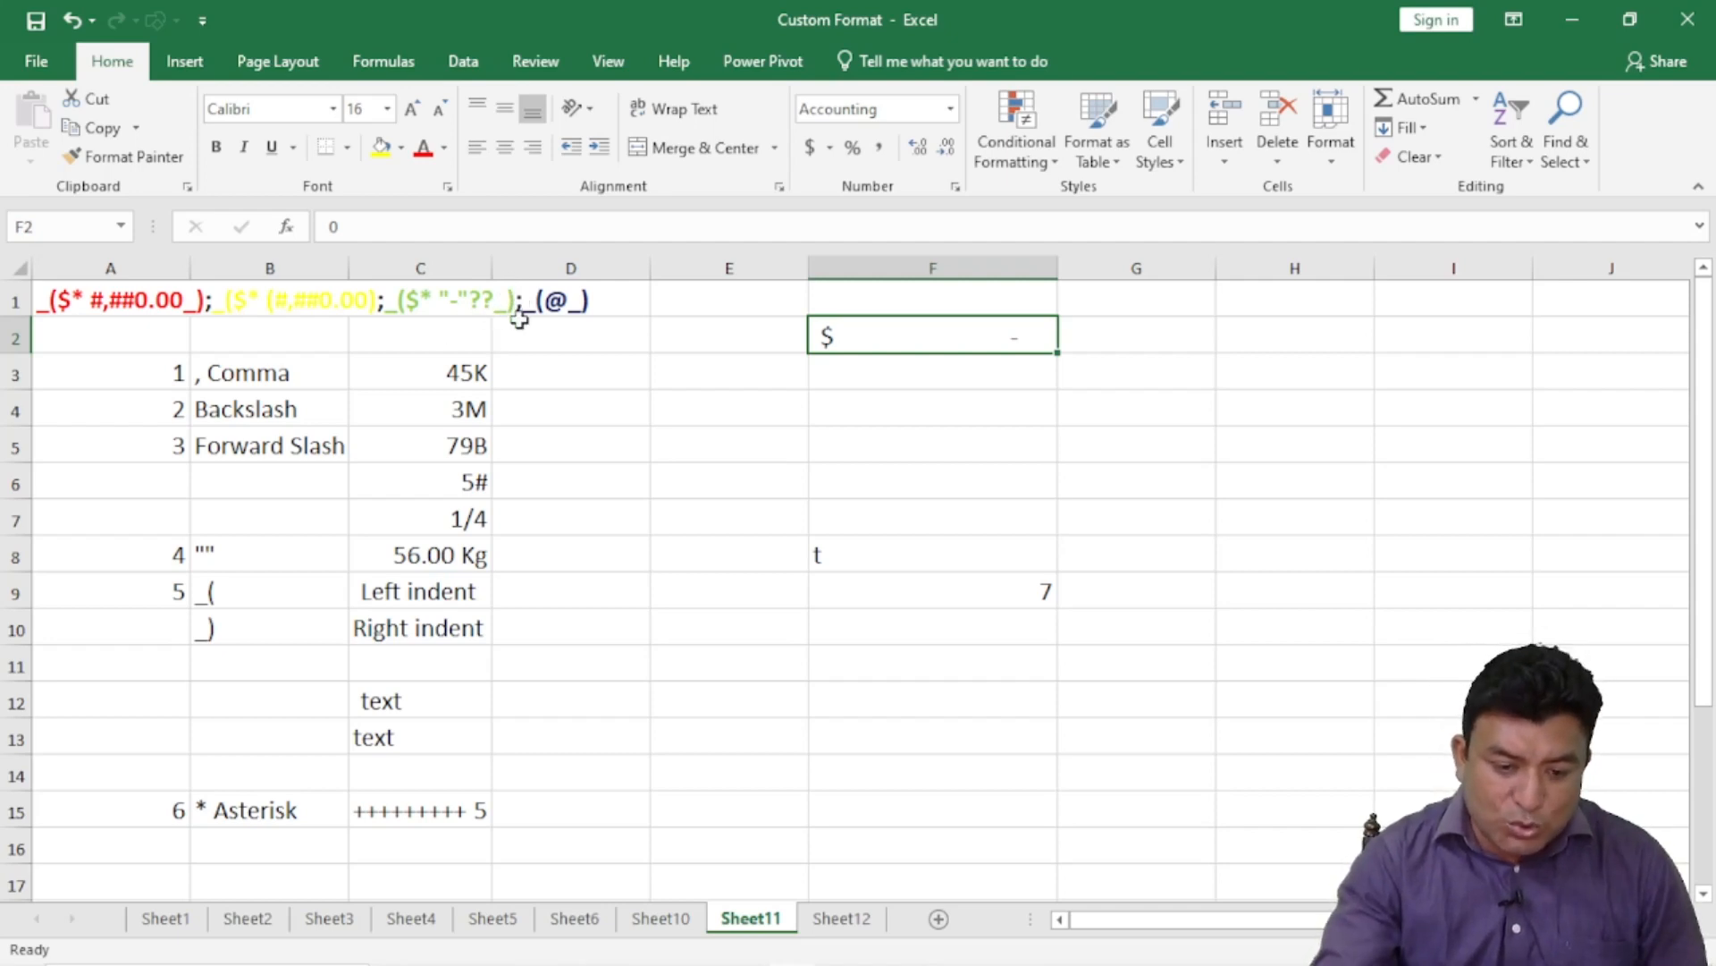
- Inspect the right-indent and left-indent examples in B10, C10 and C9
left_click(262, 636)
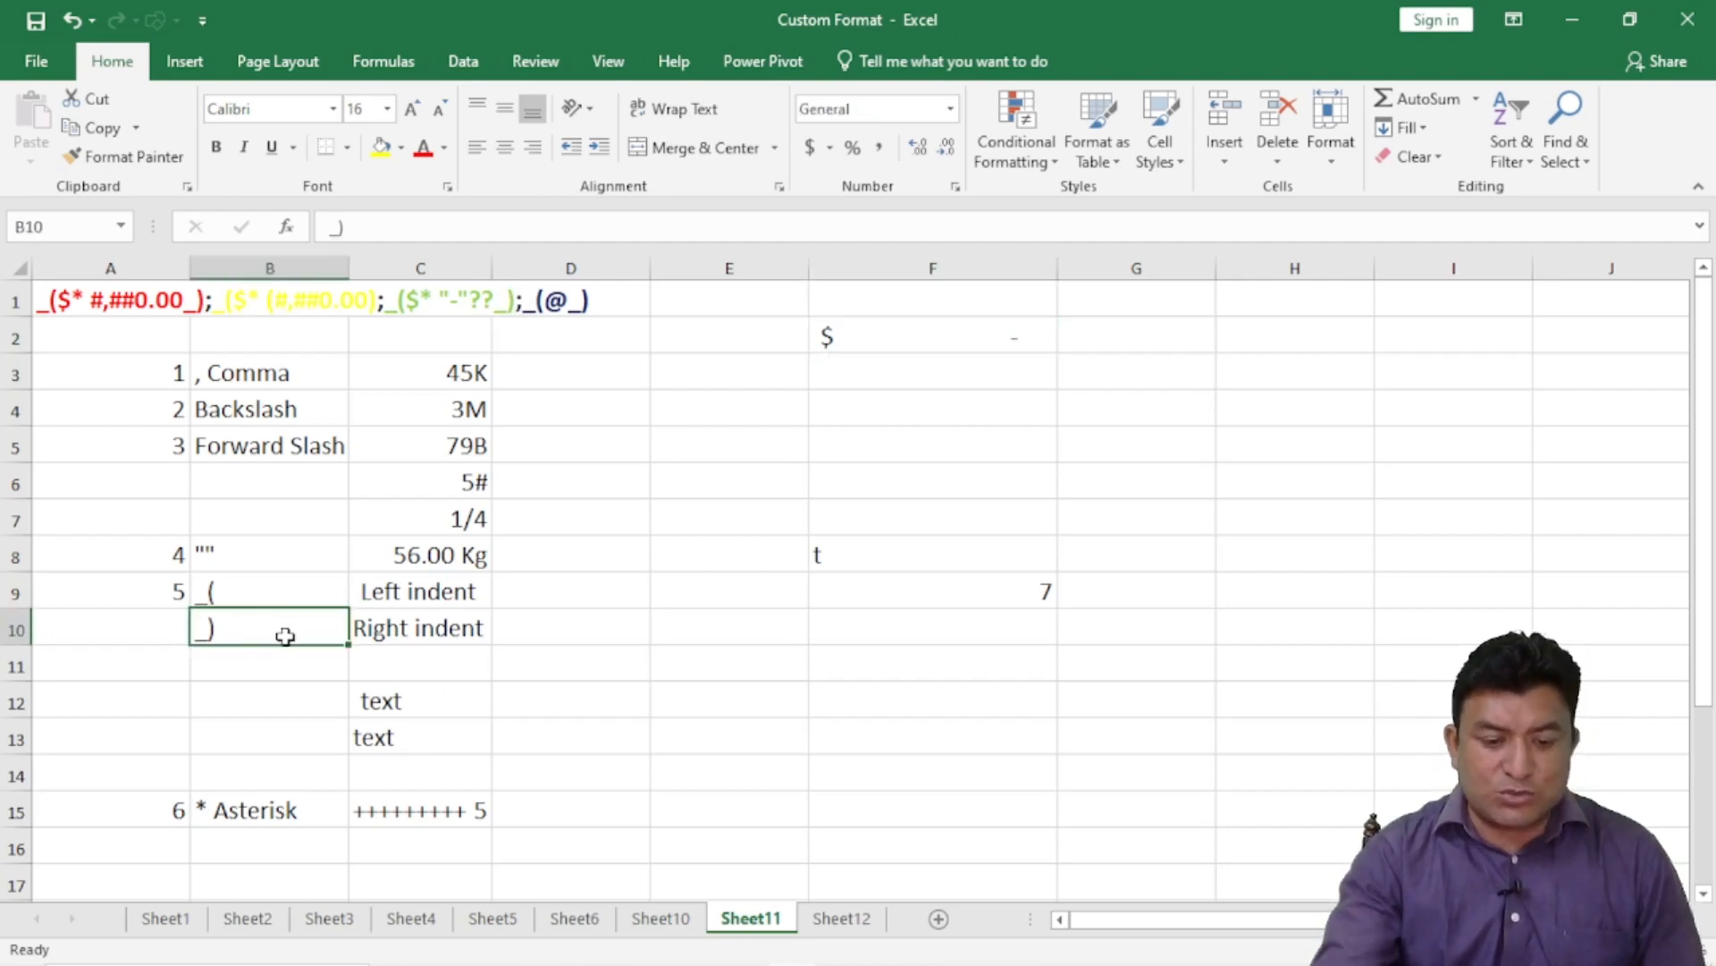
left_click(430, 626)
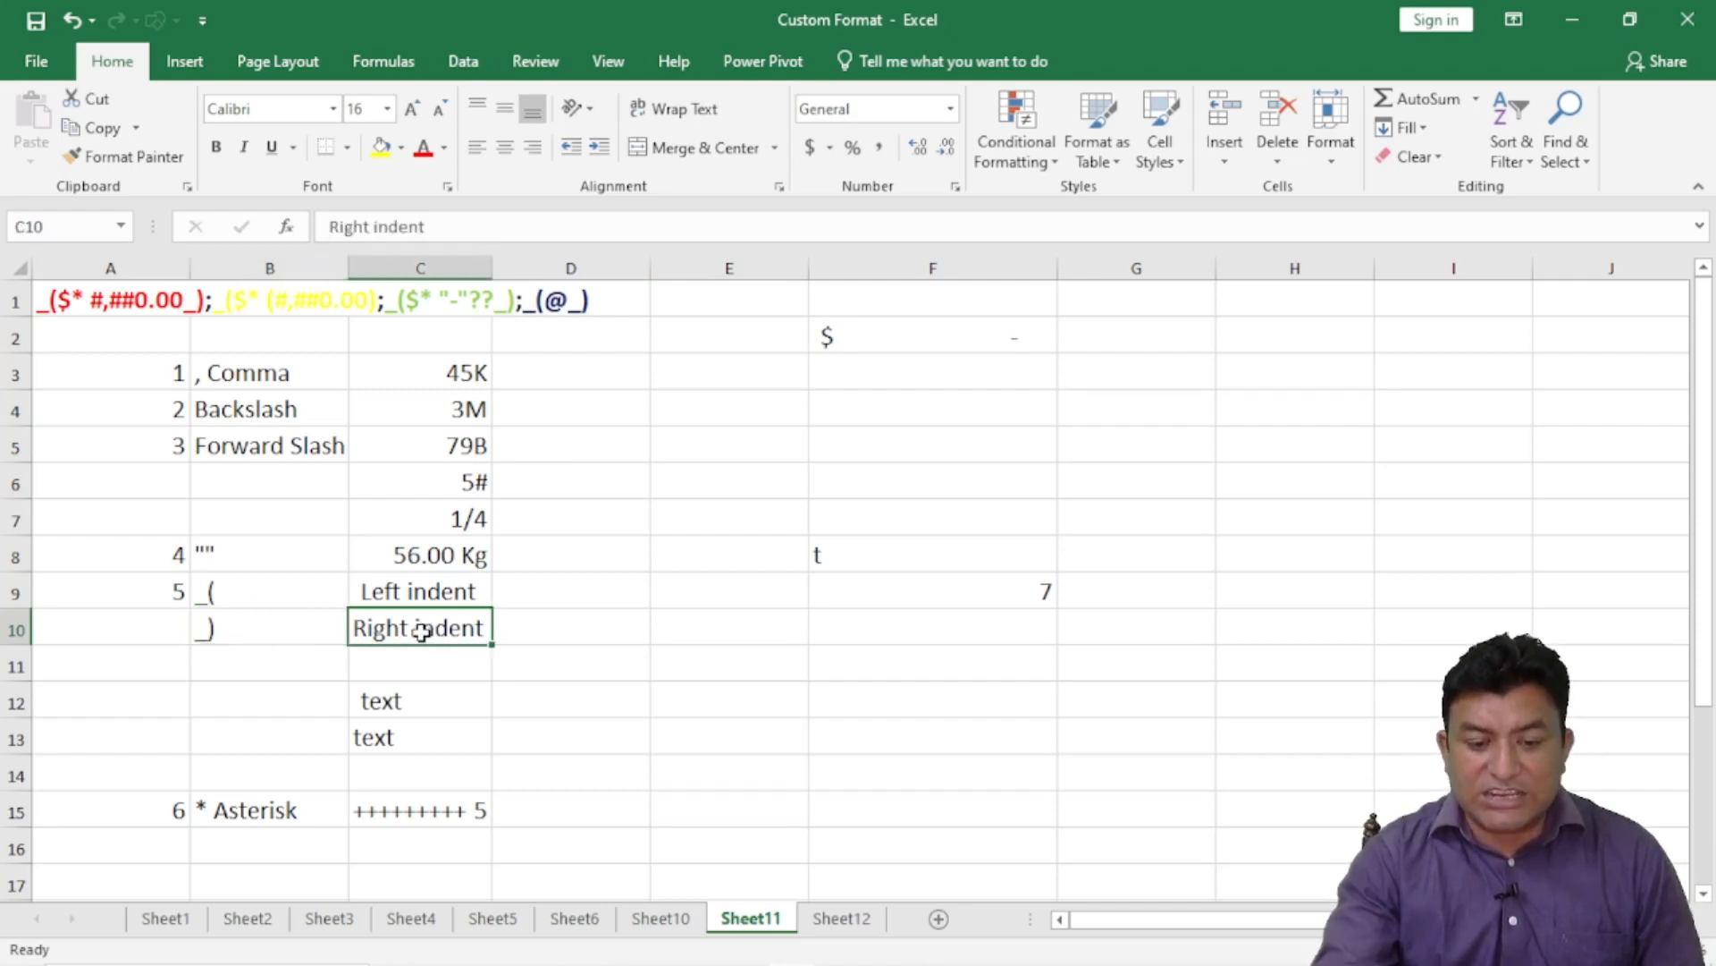
left_click(561, 313)
left_click(882, 333)
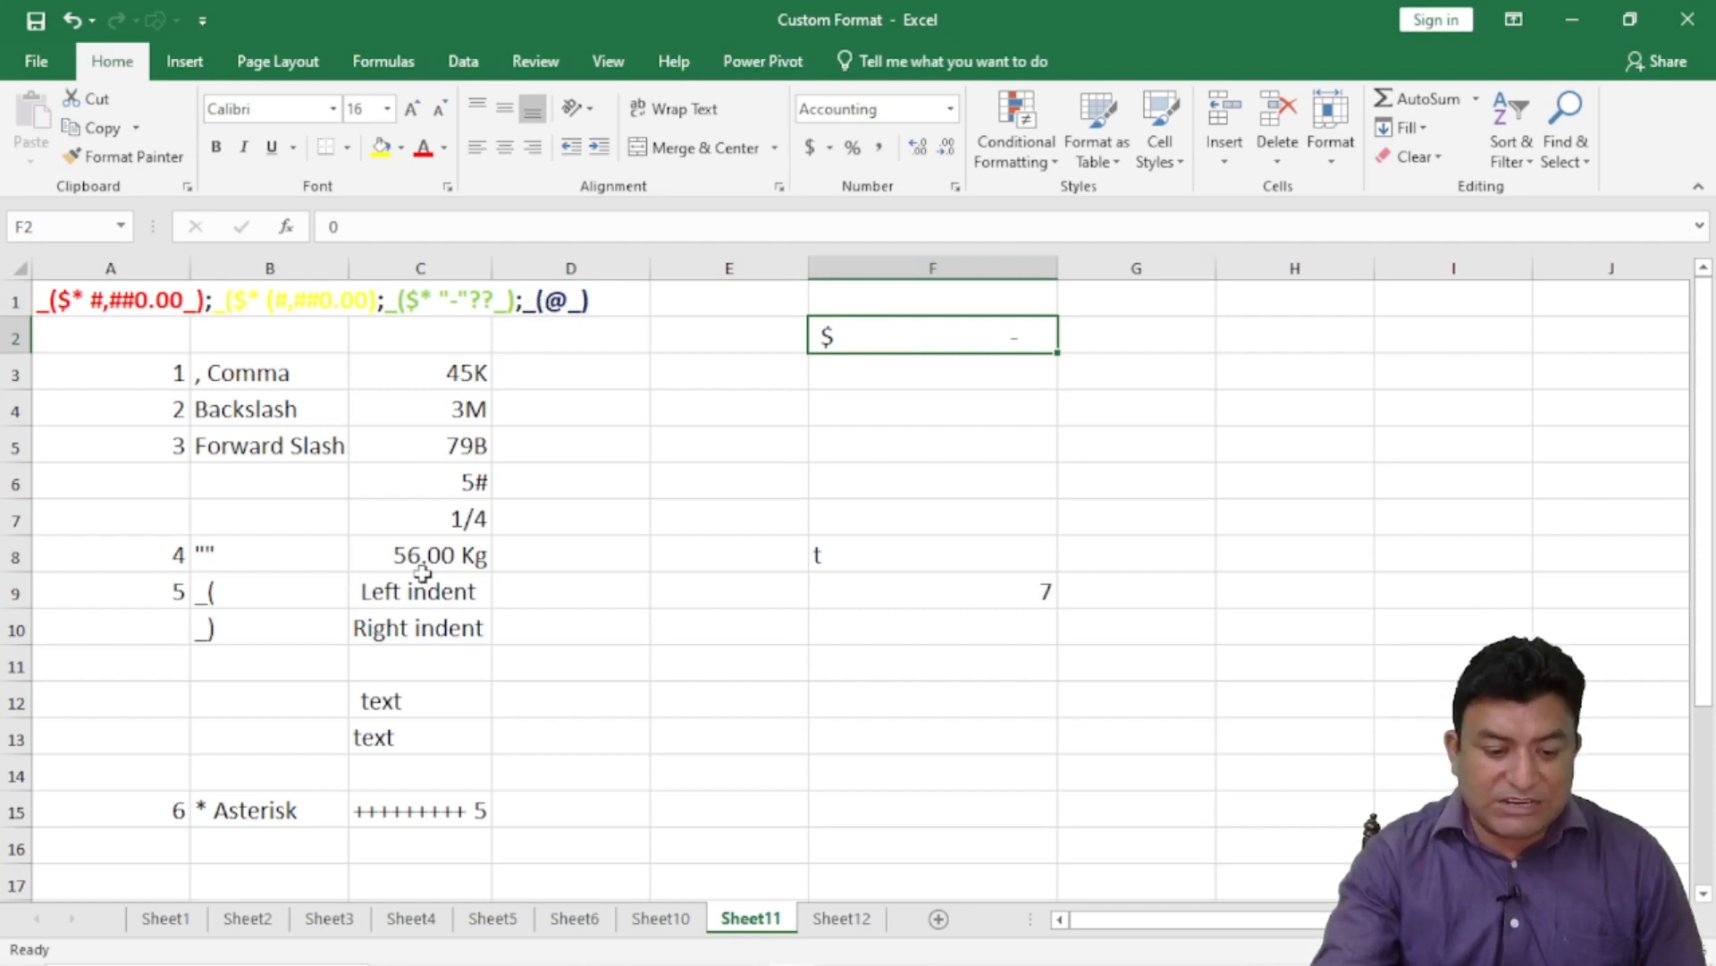
left_click(402, 601)
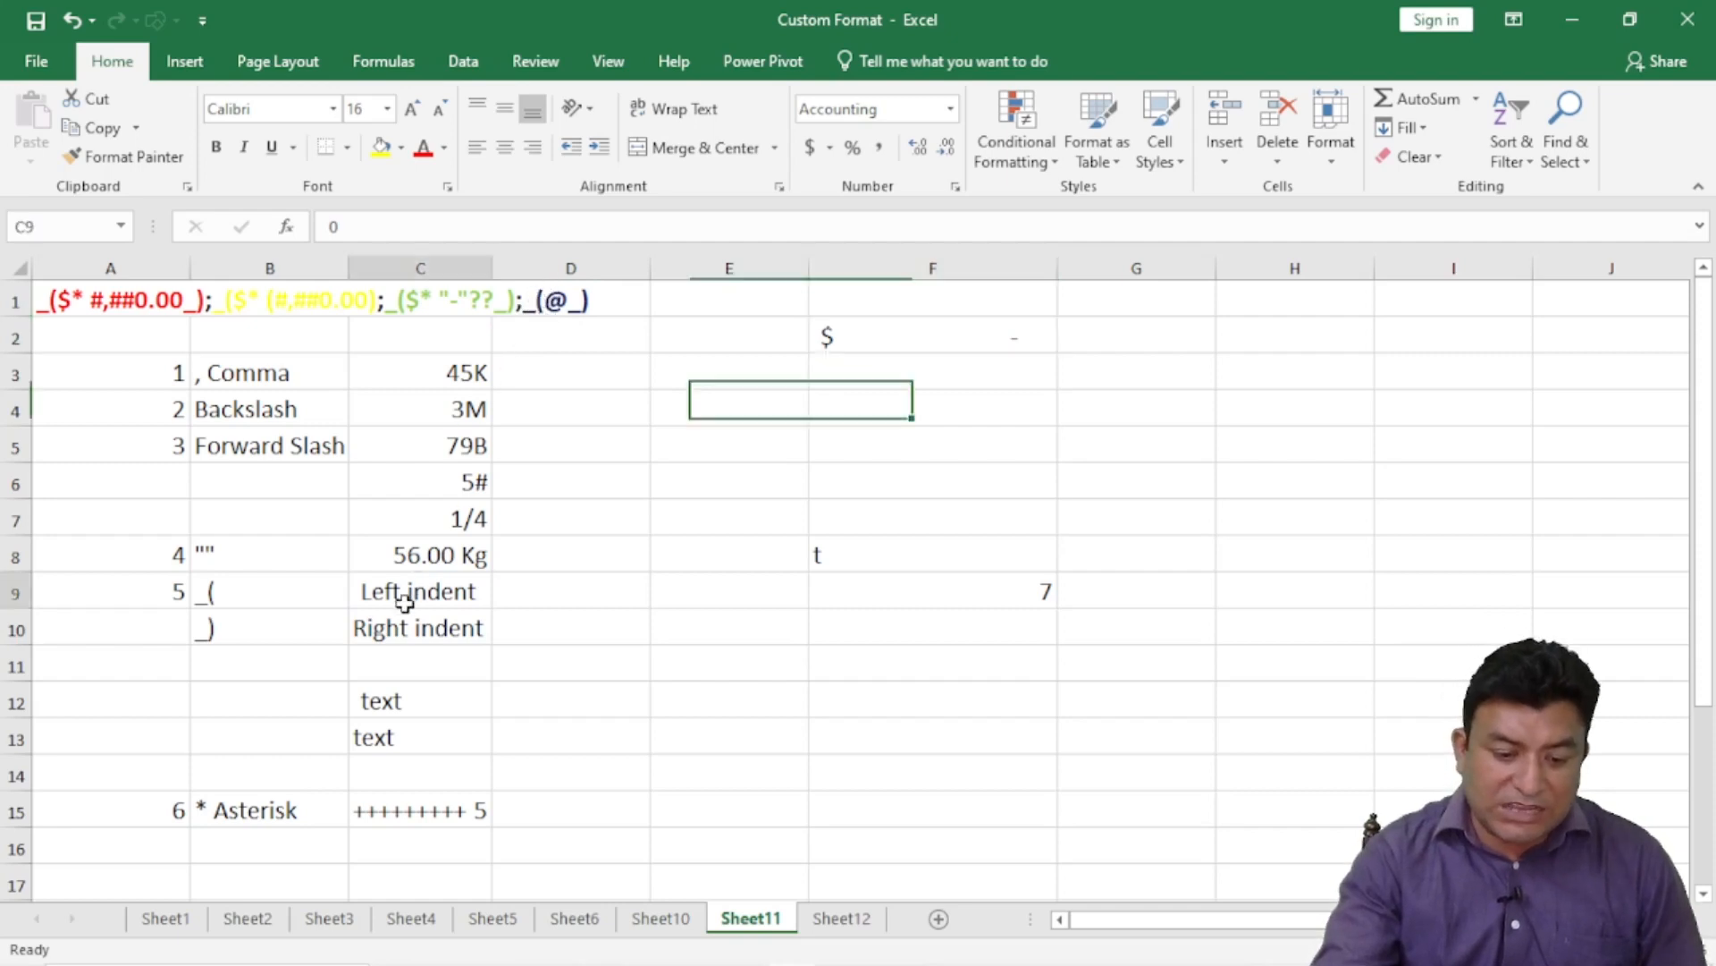
left_click(418, 660)
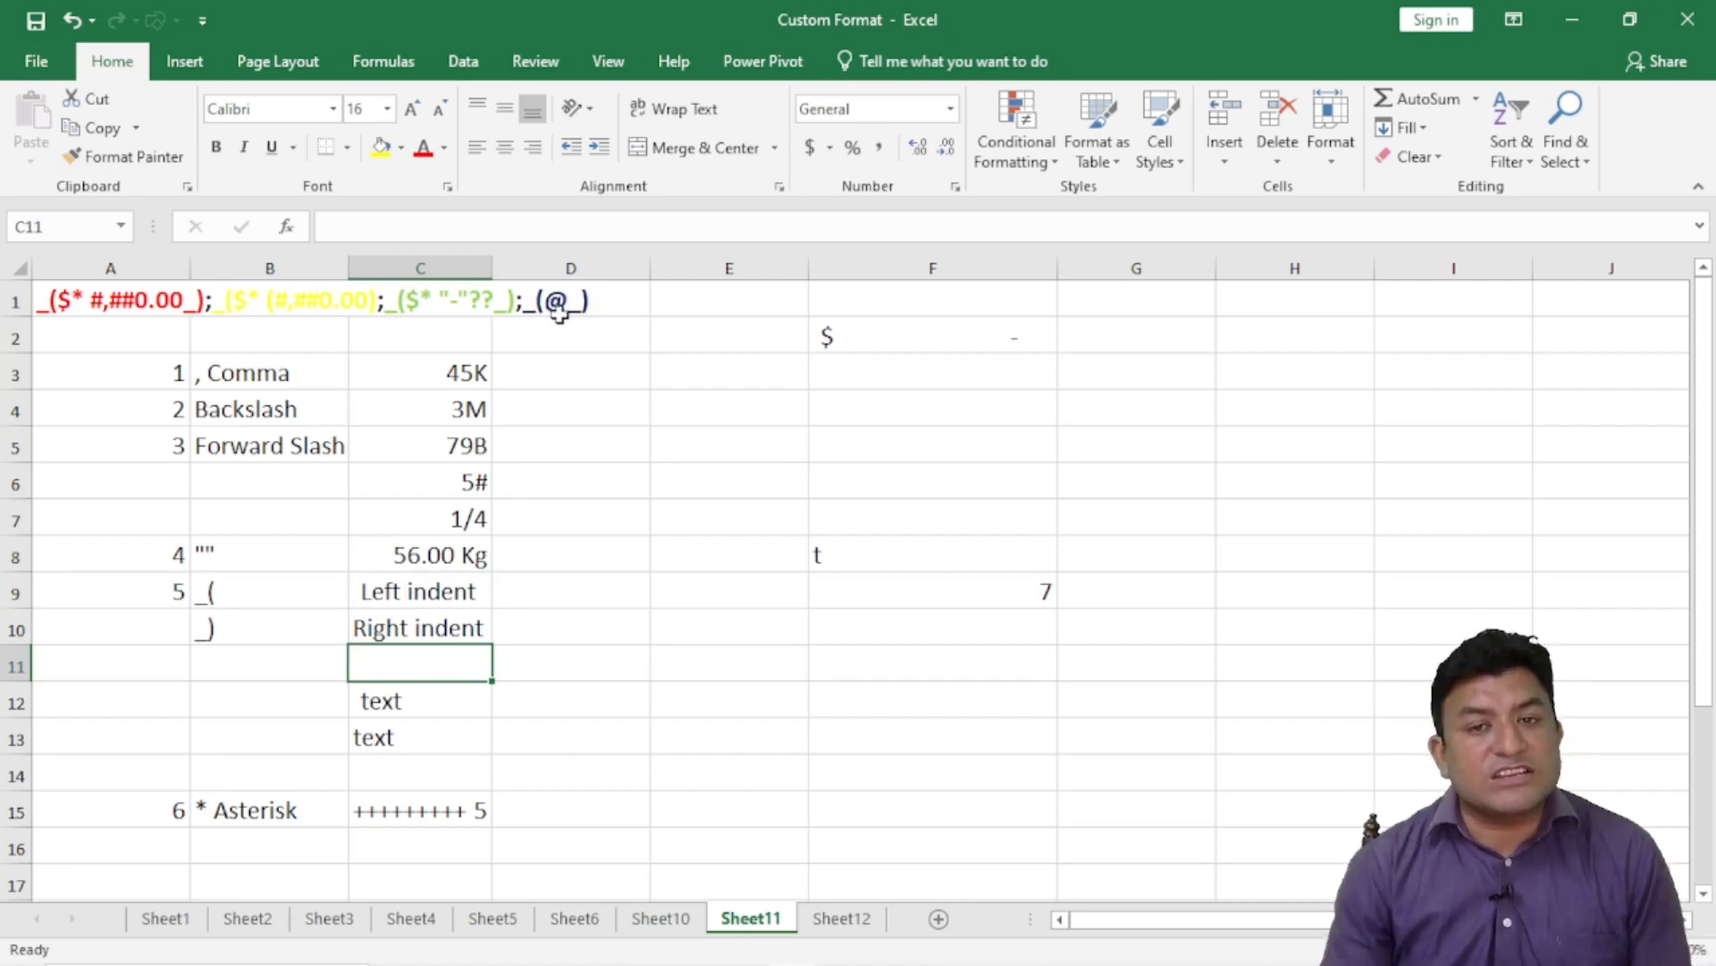
- Replace F2's zero with the text t to show the Accounting text section
left_click(971, 324)
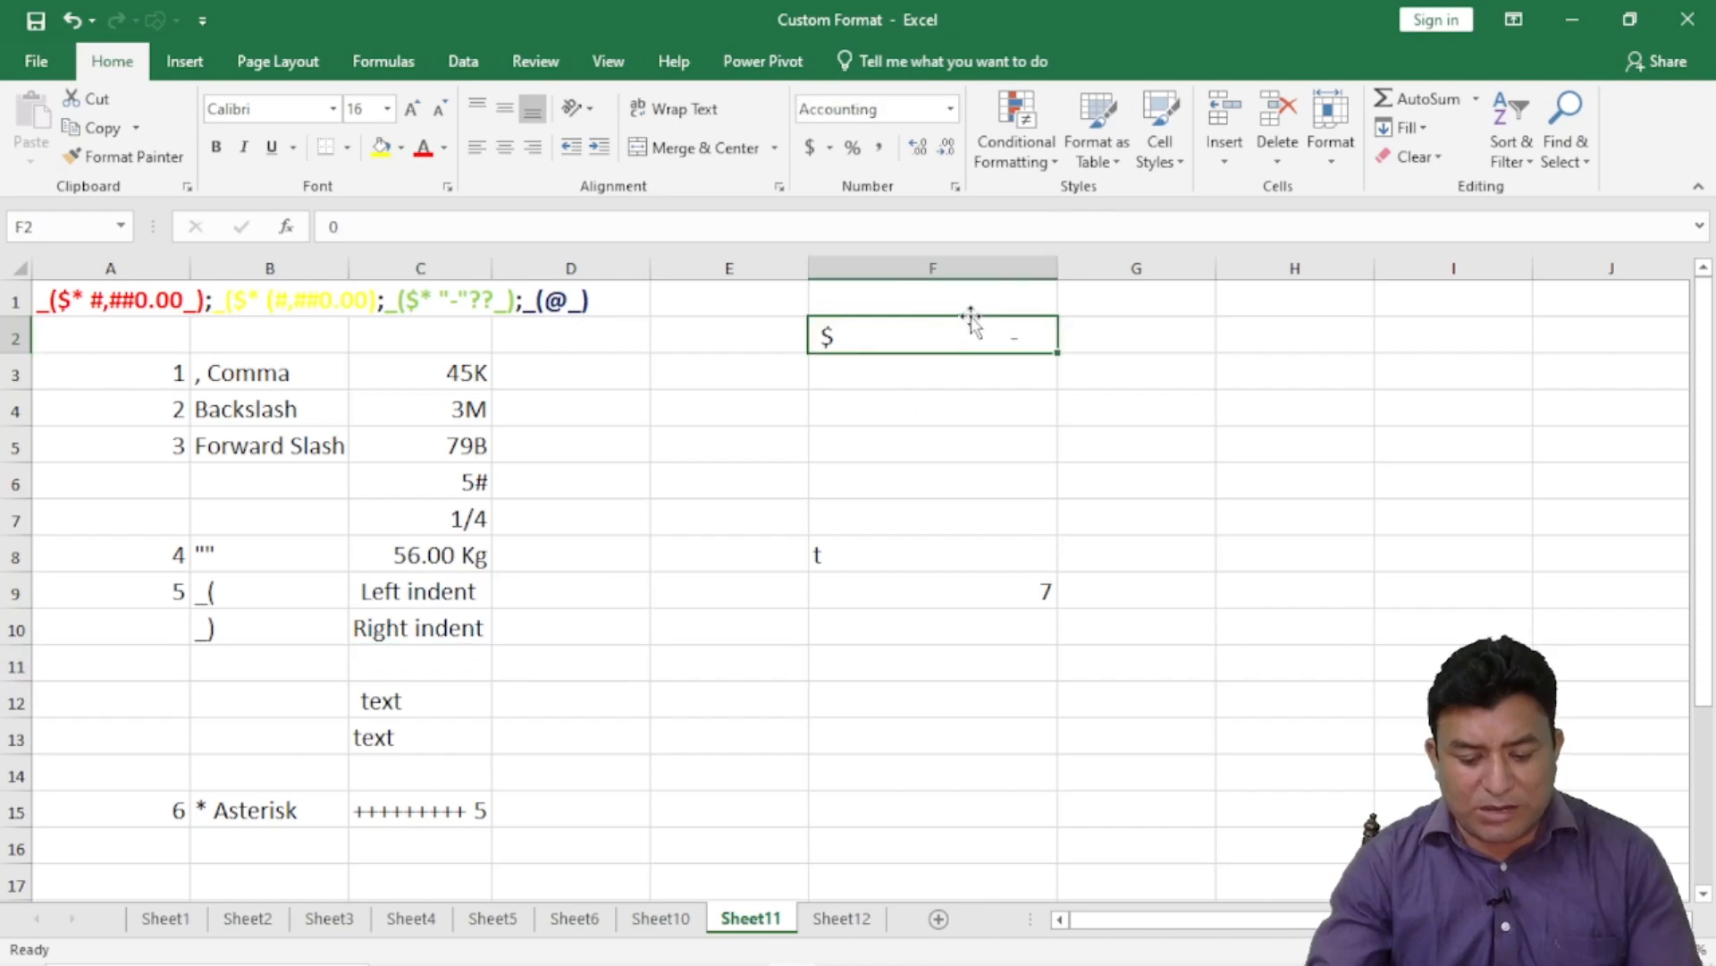
type("t")
key("Return")
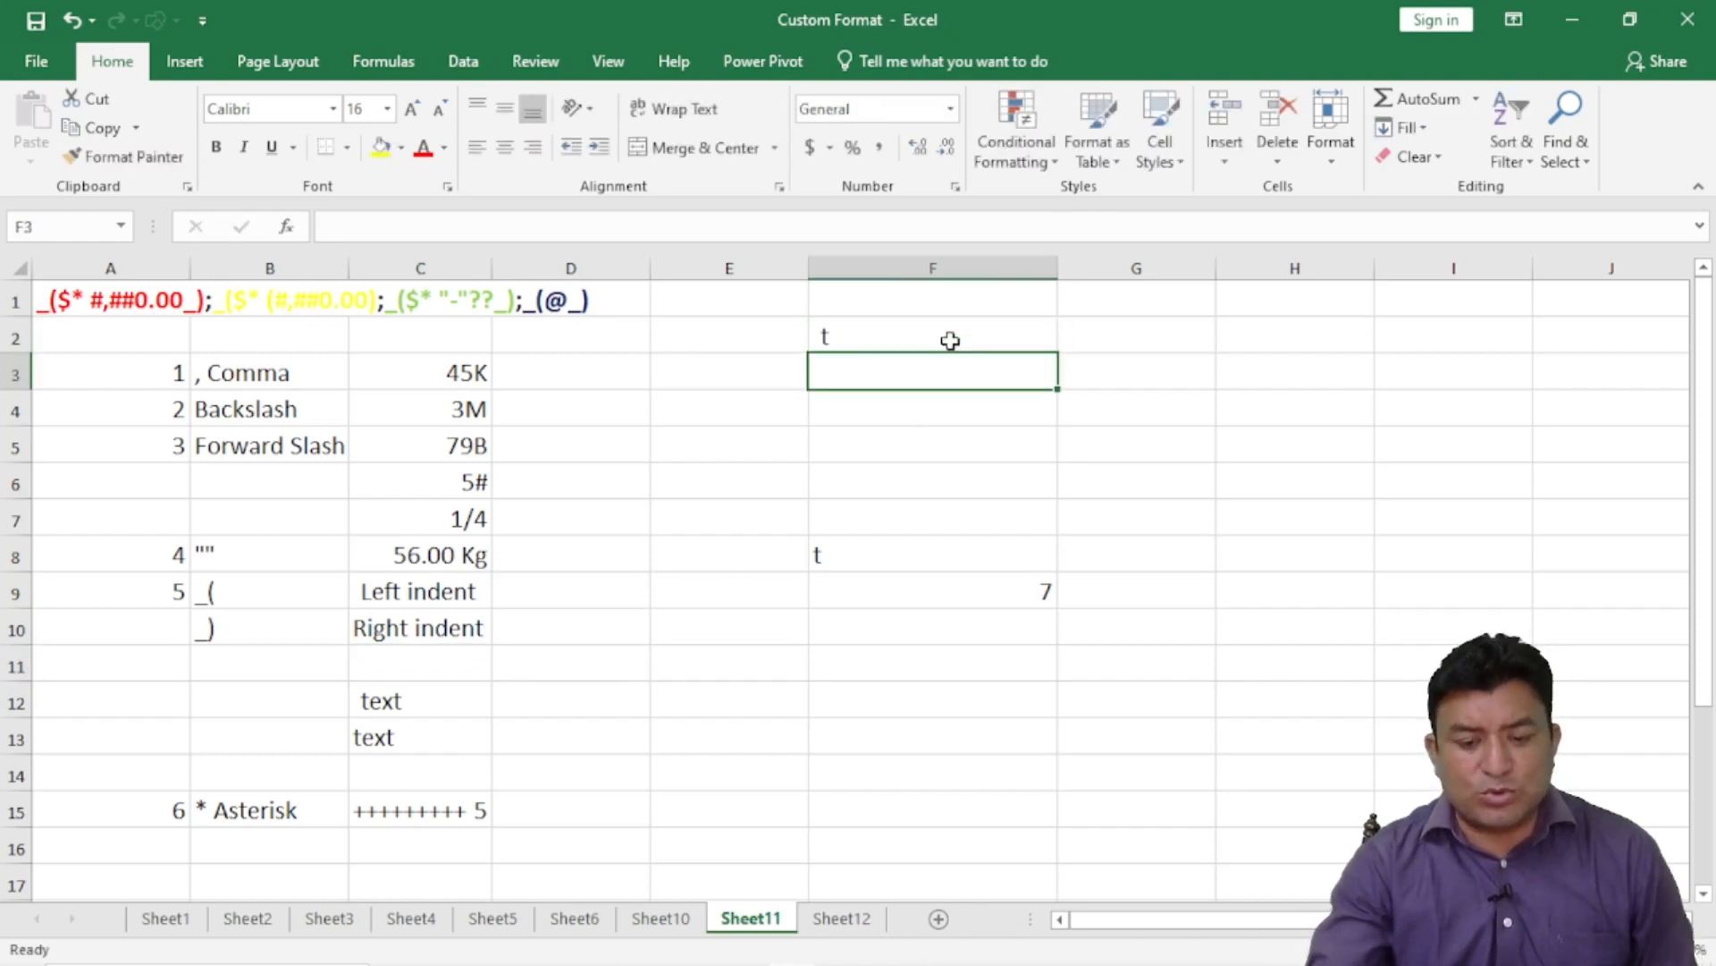
left_click(950, 340)
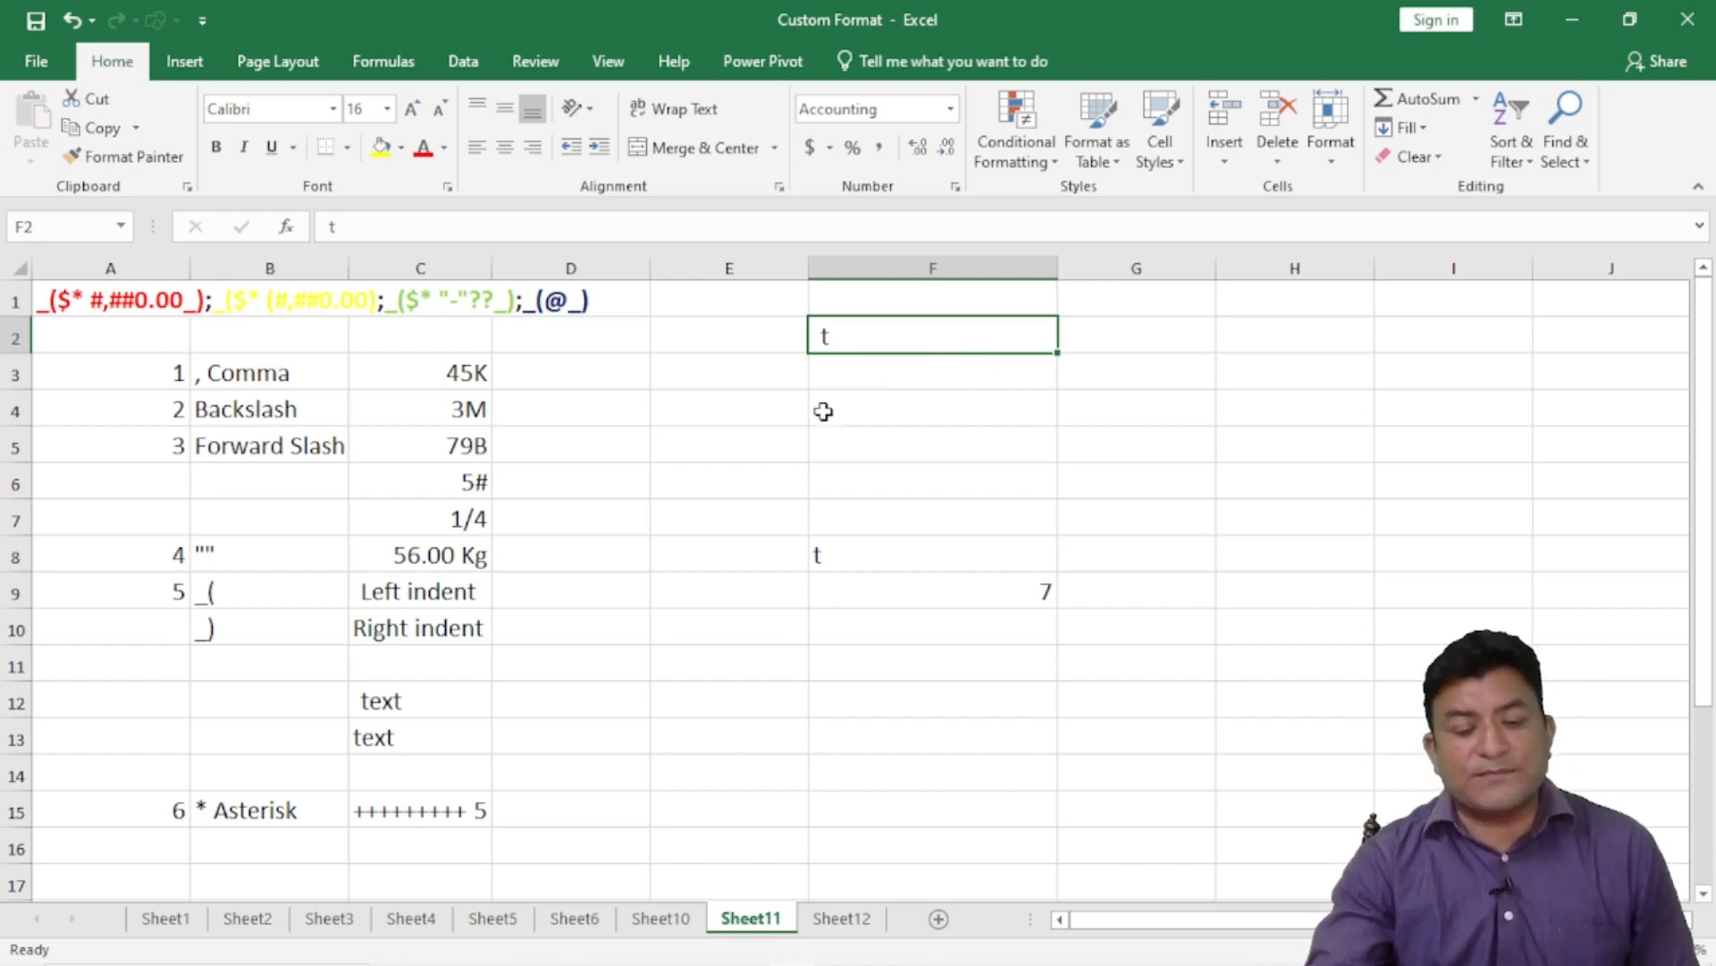
left_click(789, 440)
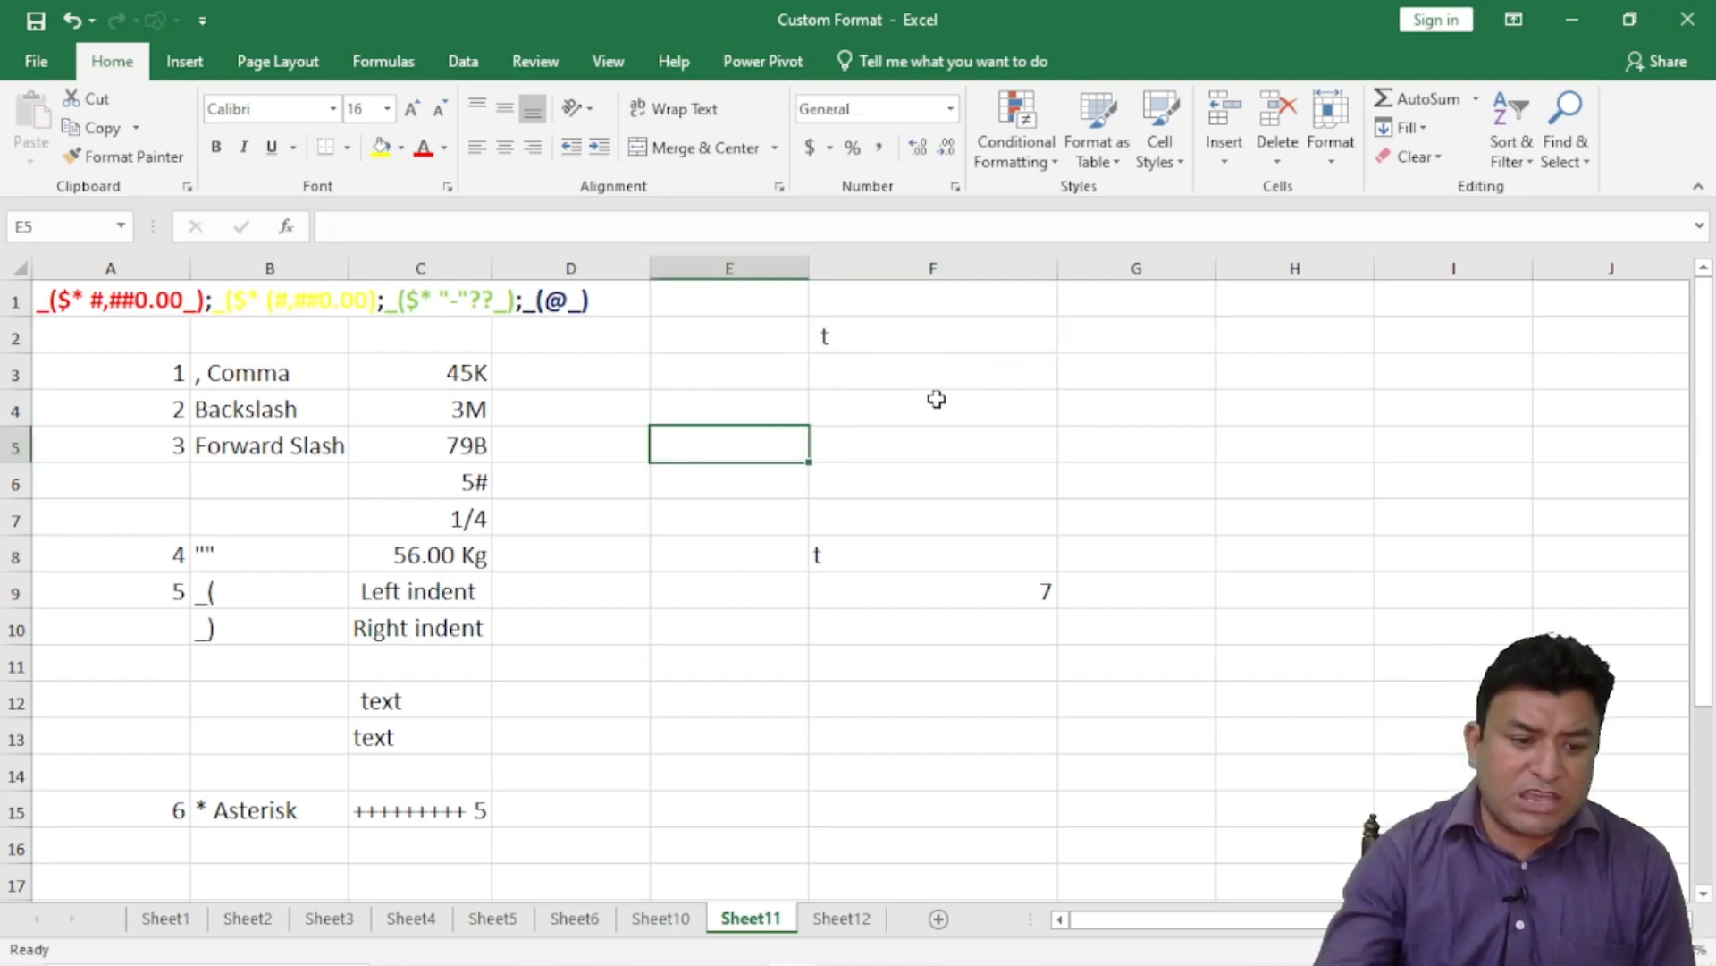
left_click(80, 307)
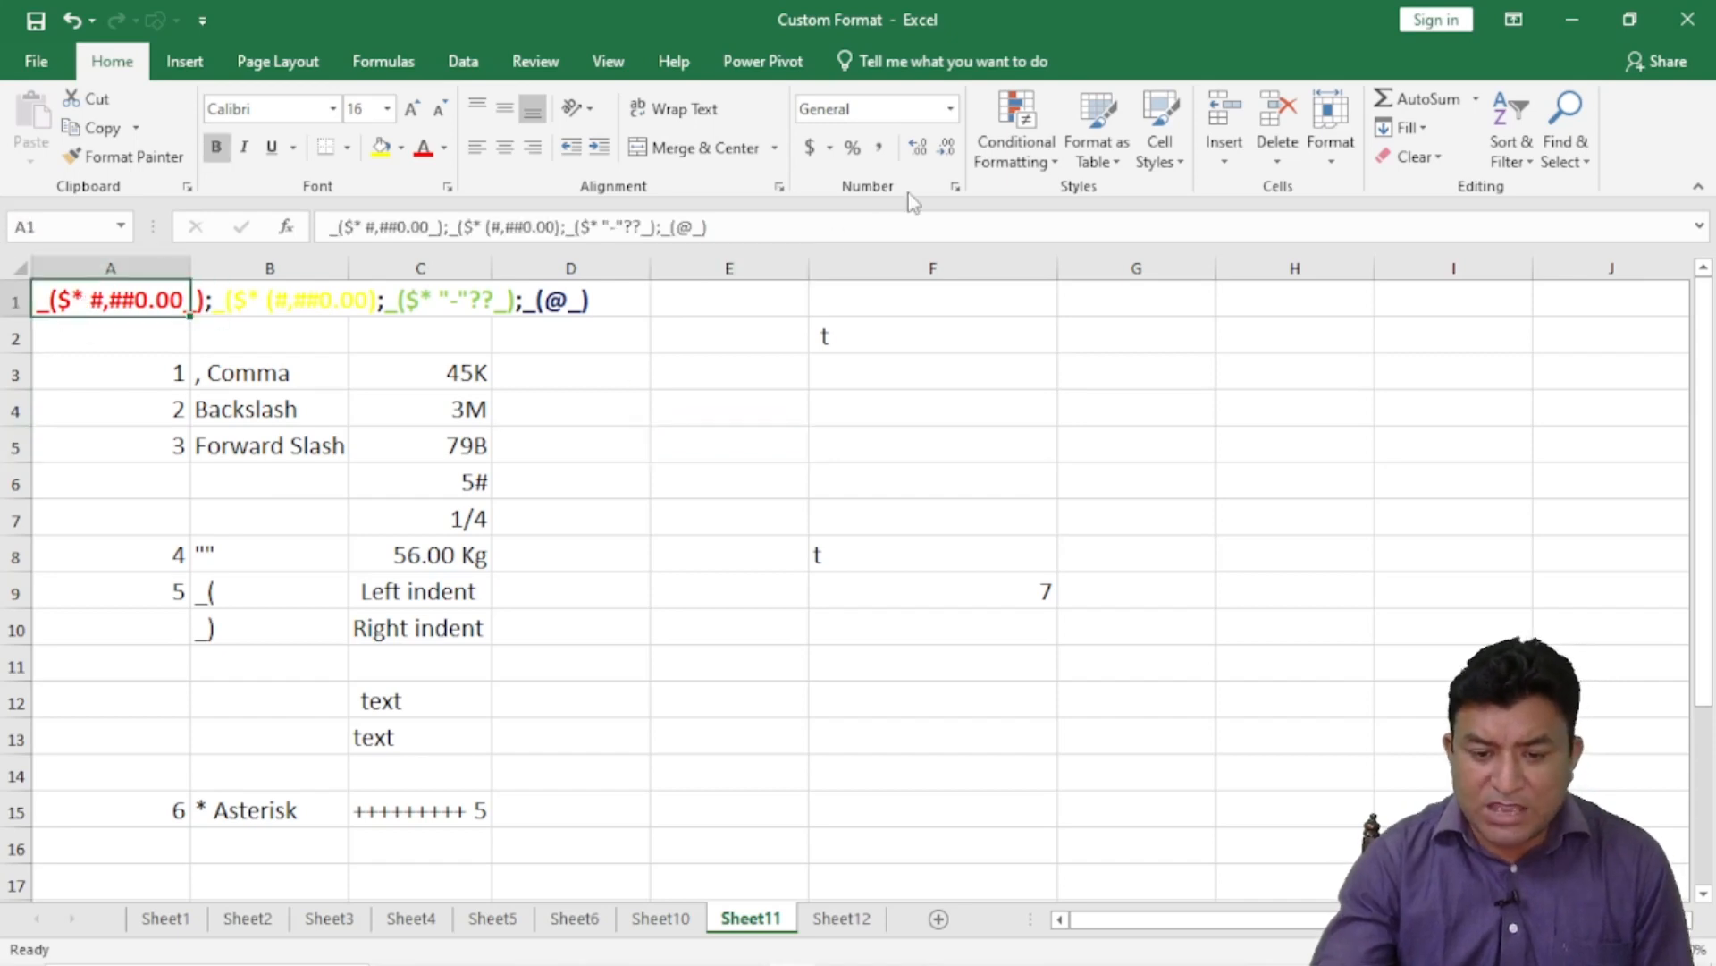
left_click(956, 187)
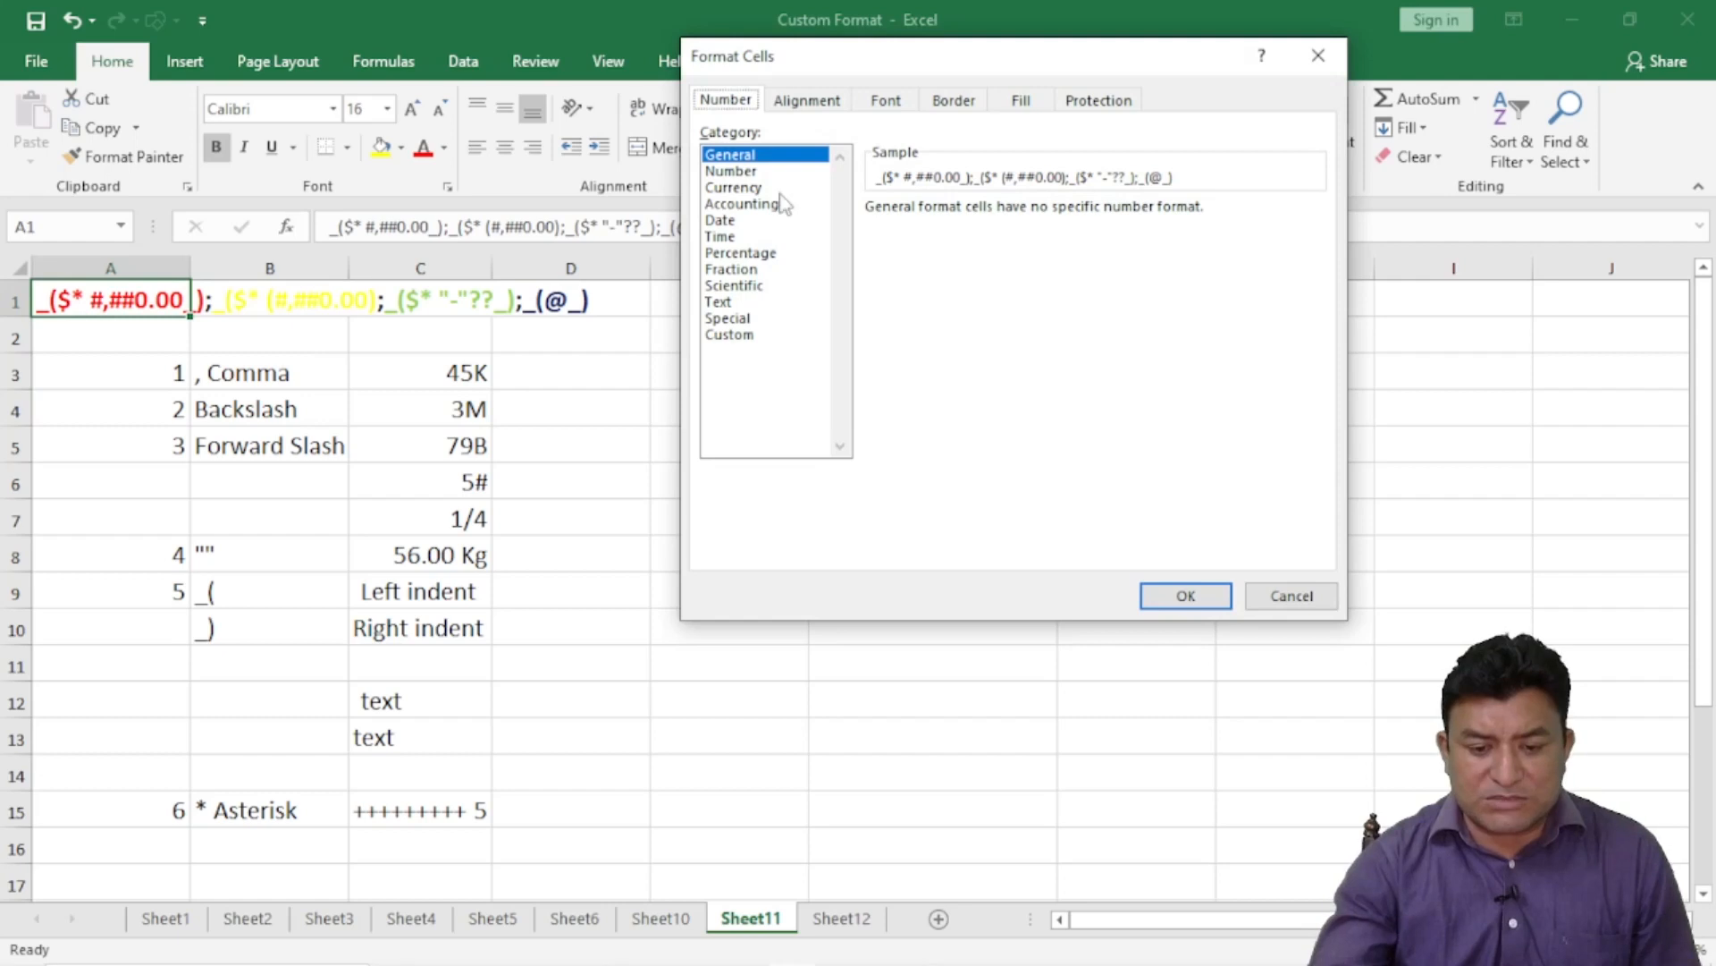
left_click(744, 339)
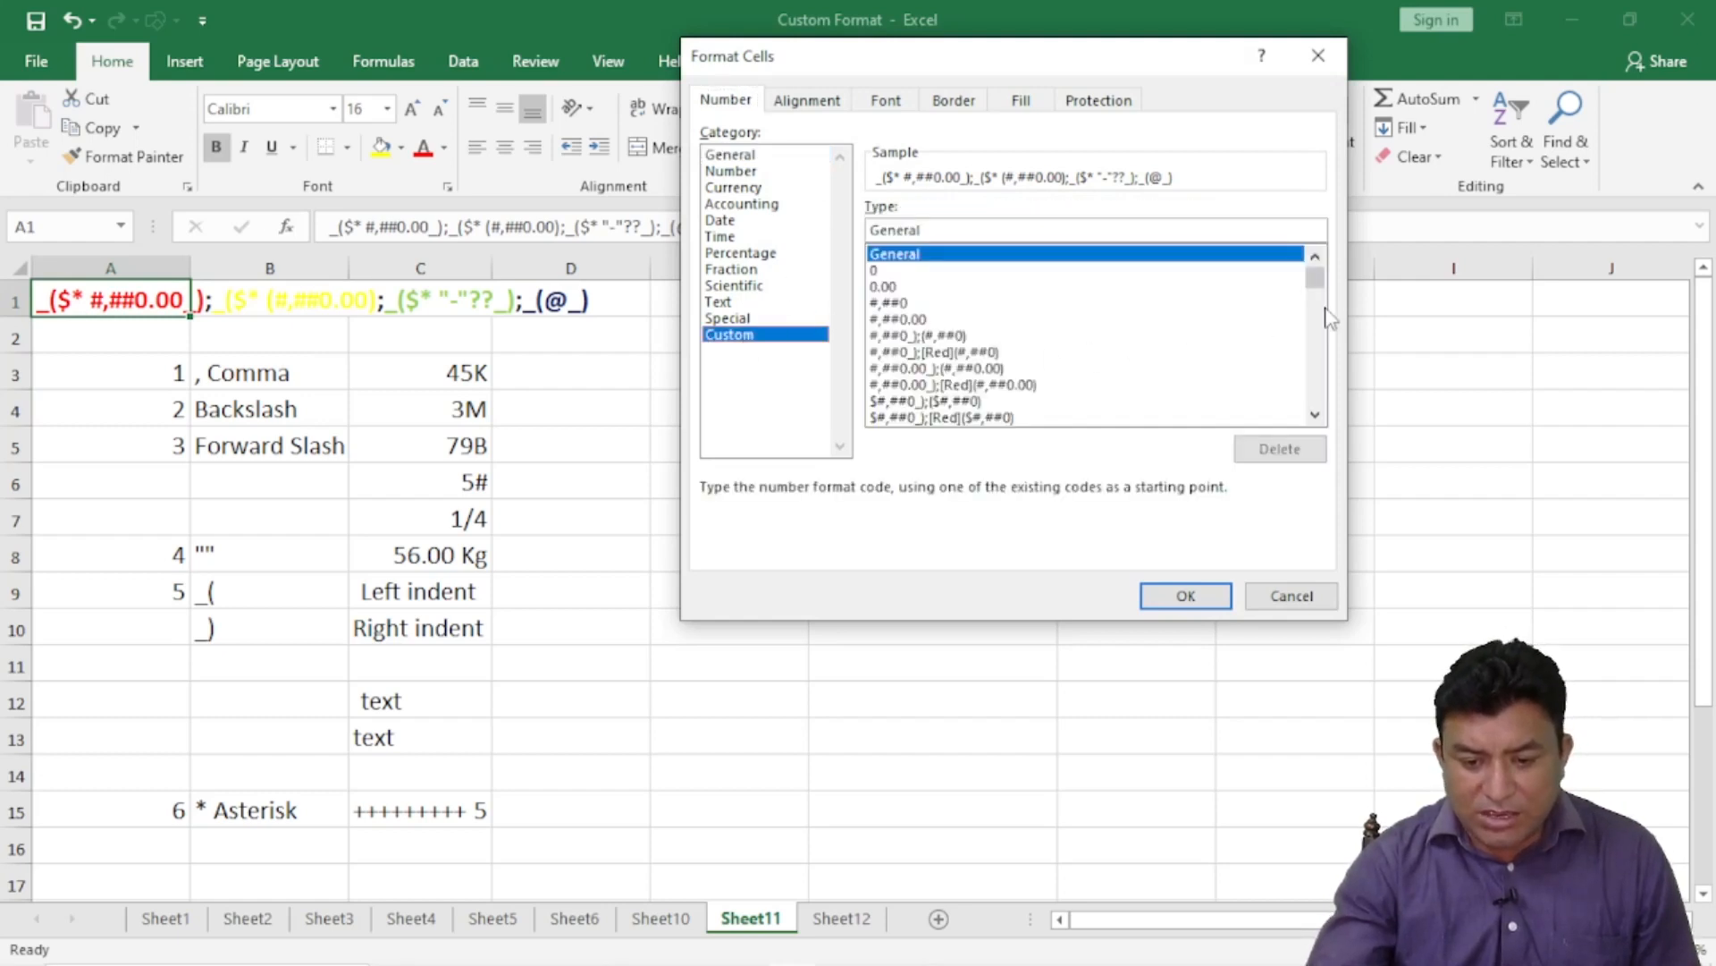
left_click(1315, 416)
left_click(1315, 415)
left_click(1315, 416)
left_click(1315, 416)
left_click(1315, 415)
left_click(1315, 416)
left_click(1315, 416)
left_click(1315, 416)
left_click(1315, 416)
left_click(1315, 415)
left_click(1315, 416)
left_click(1315, 416)
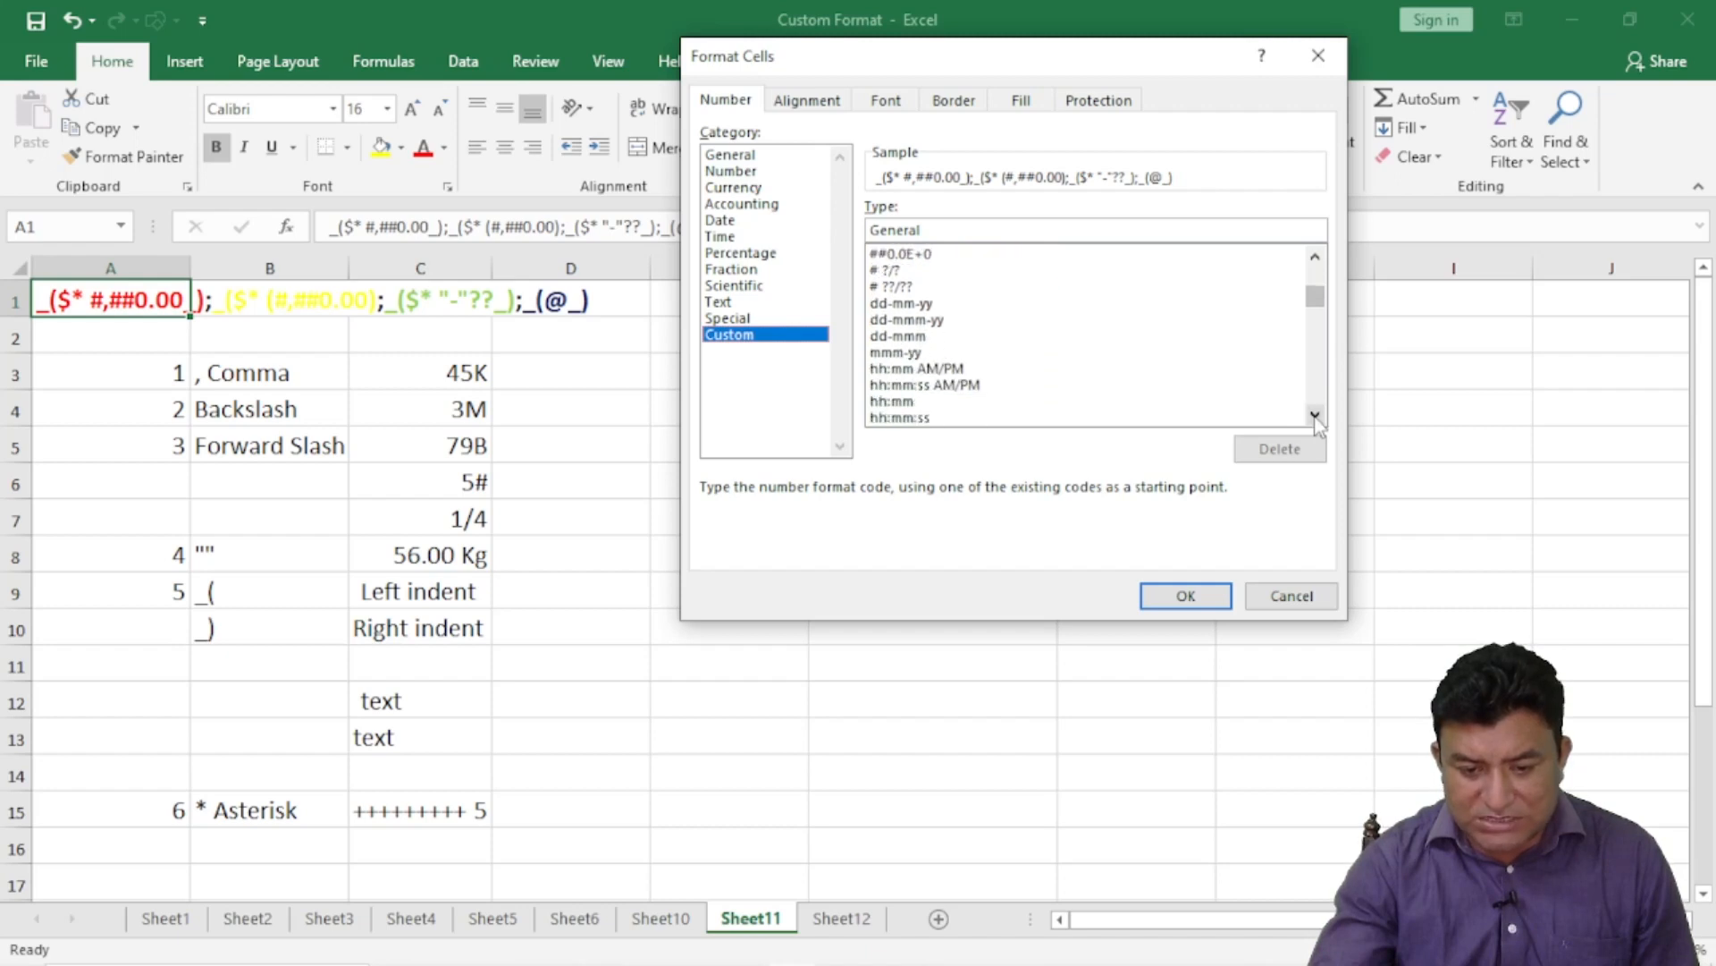
left_click(1315, 416)
left_click(1315, 415)
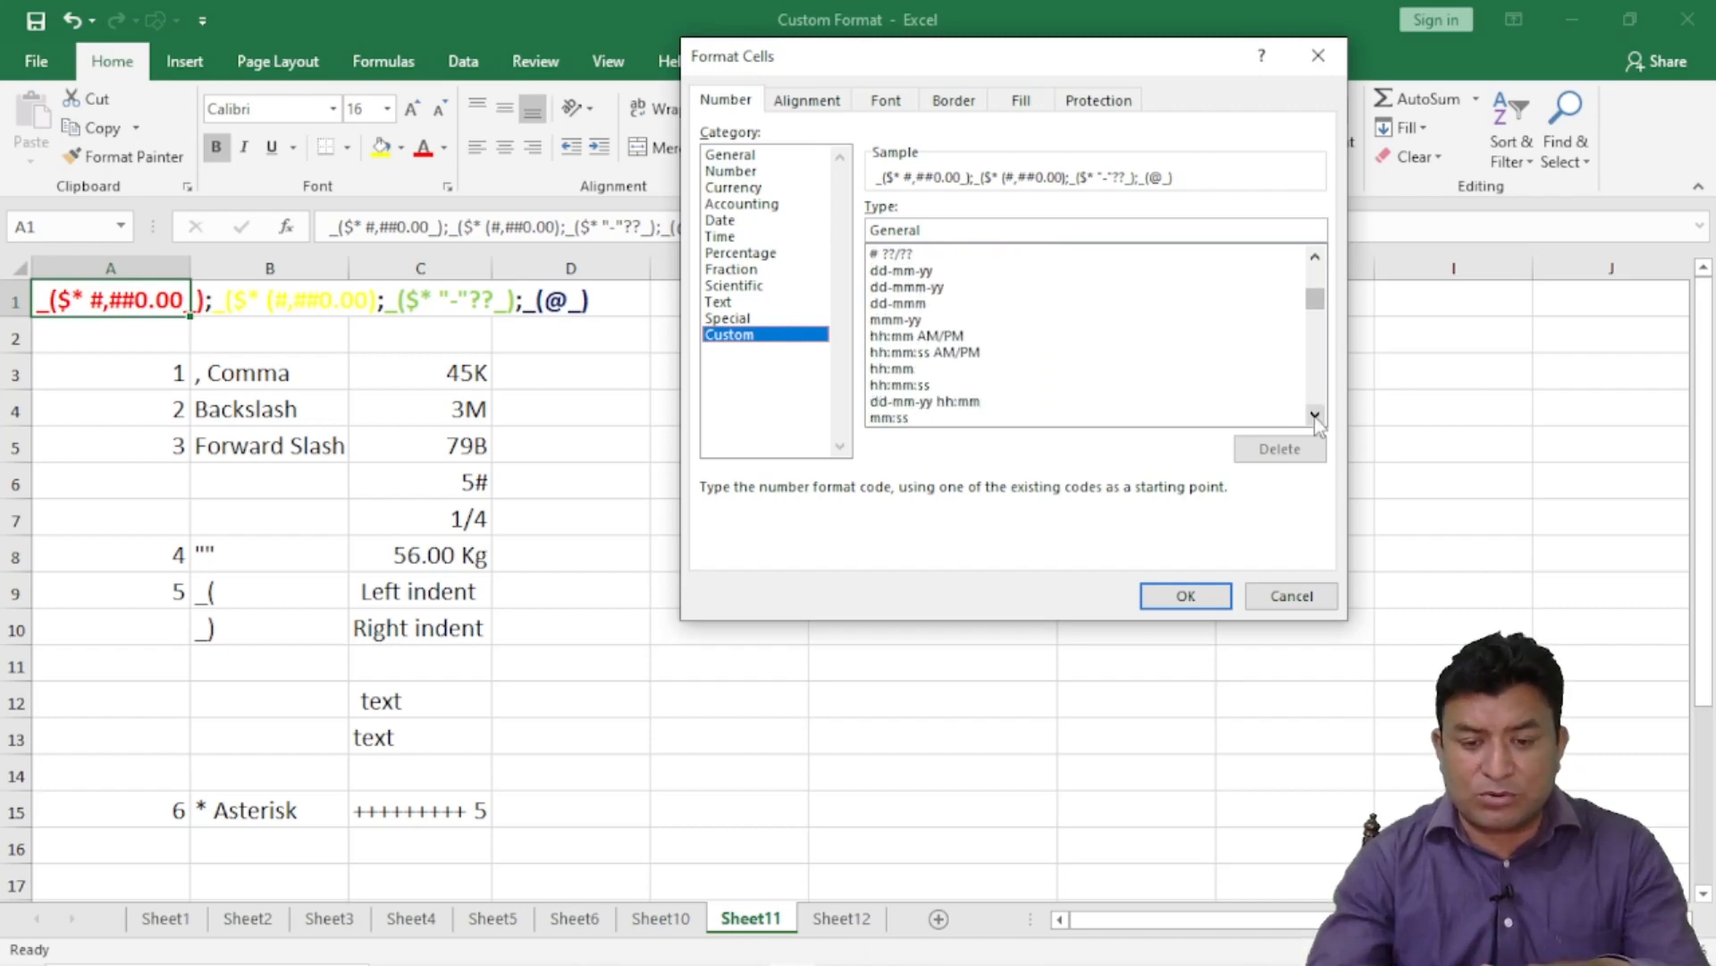
scroll(1315, 416, "down", 4)
left_click(964, 336)
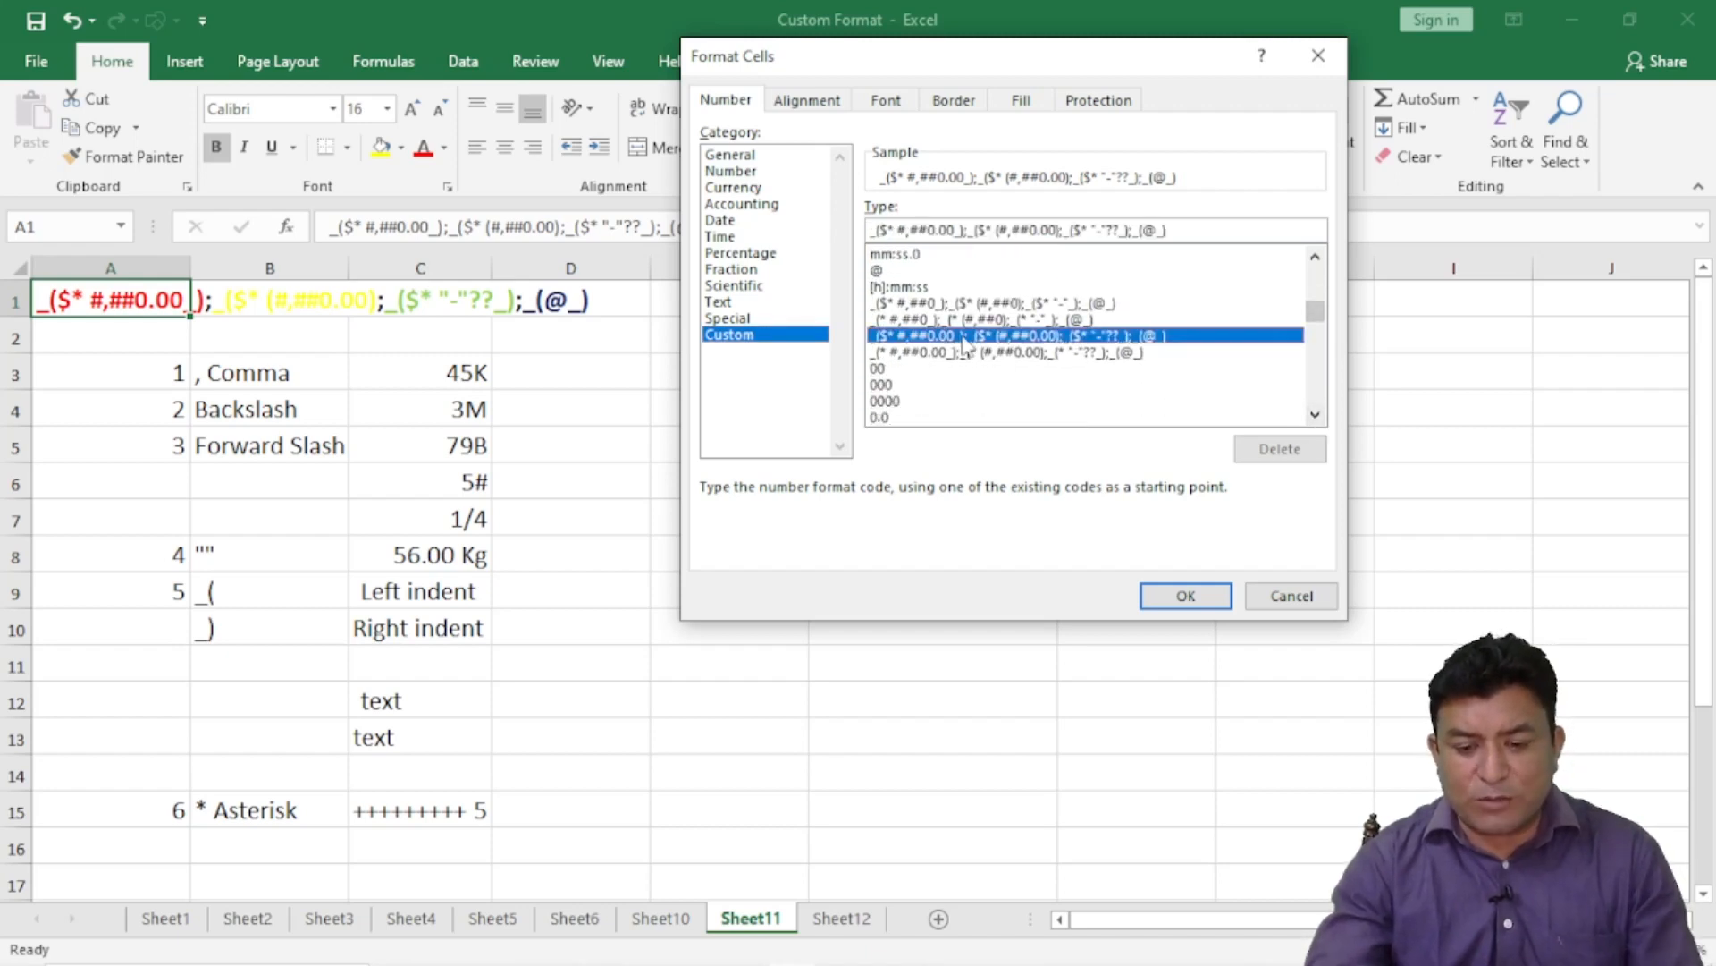
left_click(978, 322)
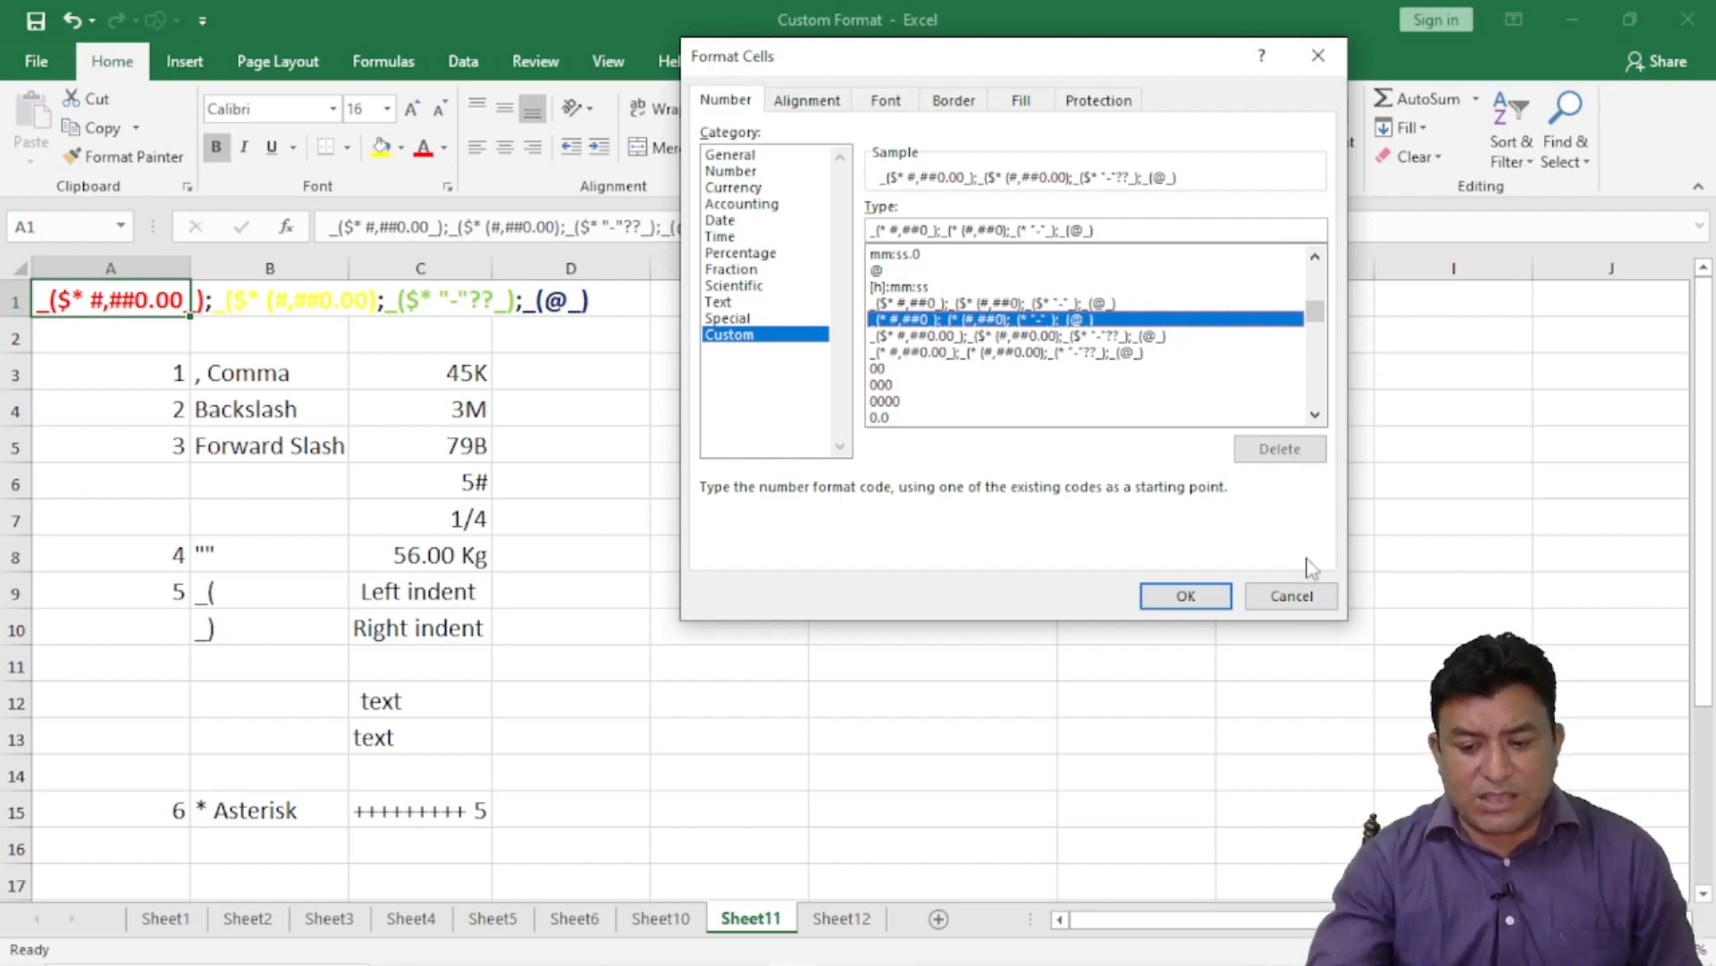
left_click(1288, 595)
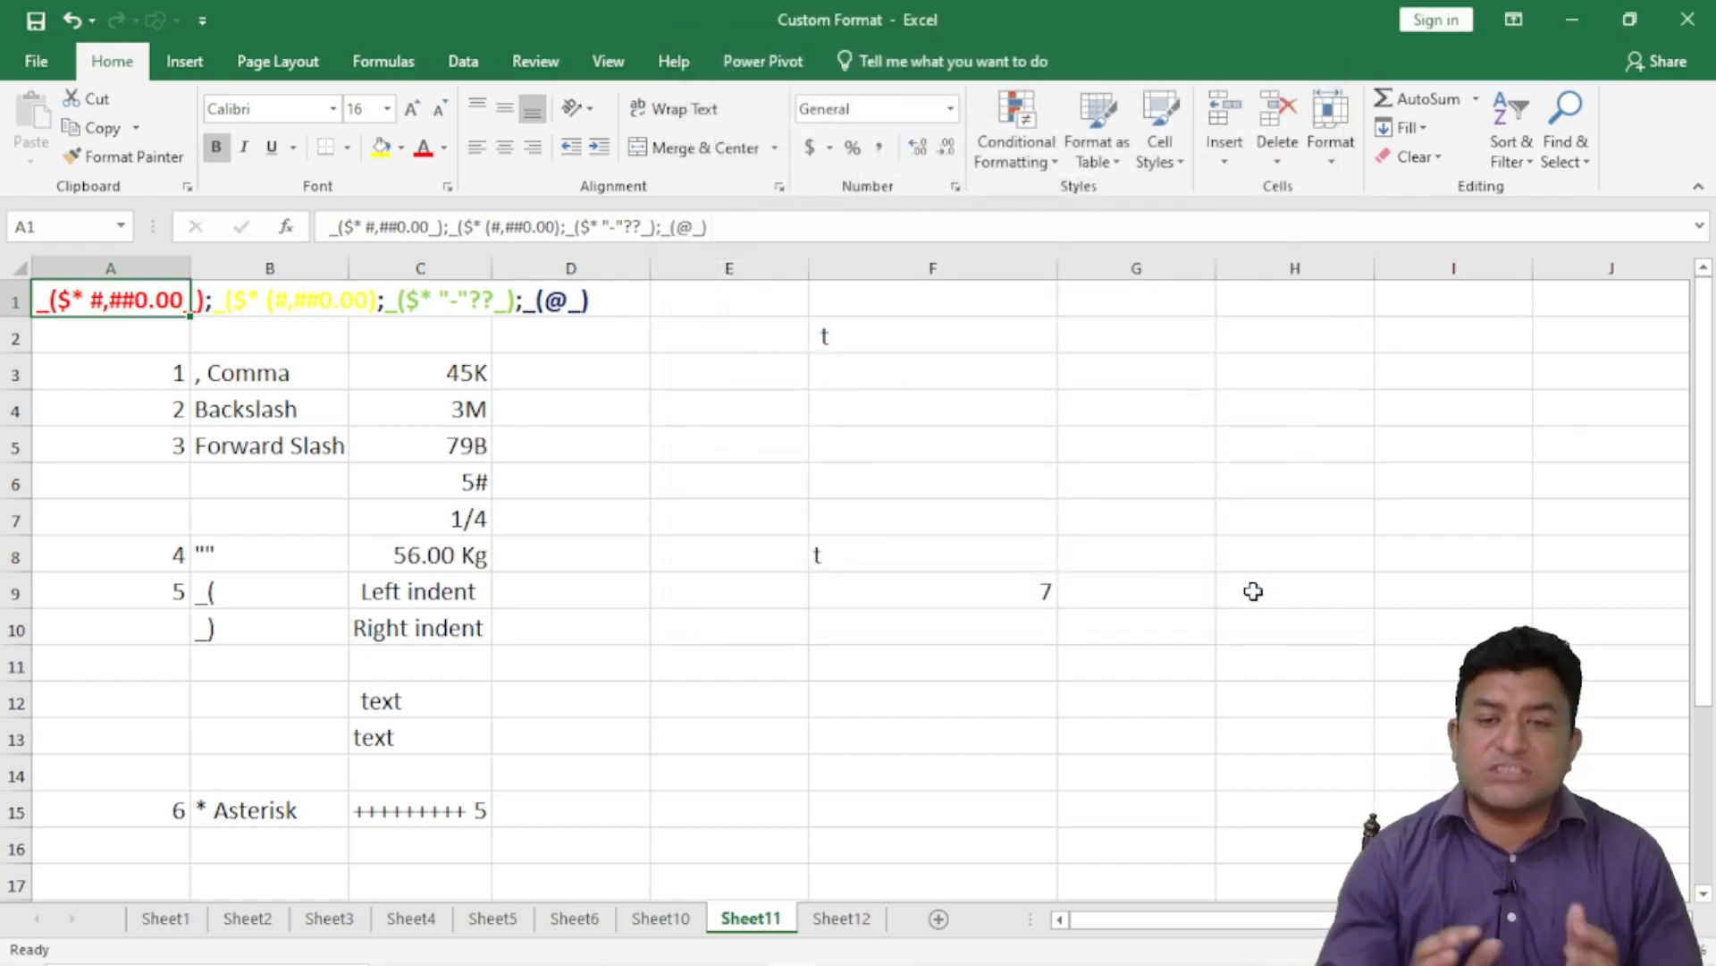
- Enter the label '9 []' in cell A25 below the percentage example
scroll(459, 701, "down", 5)
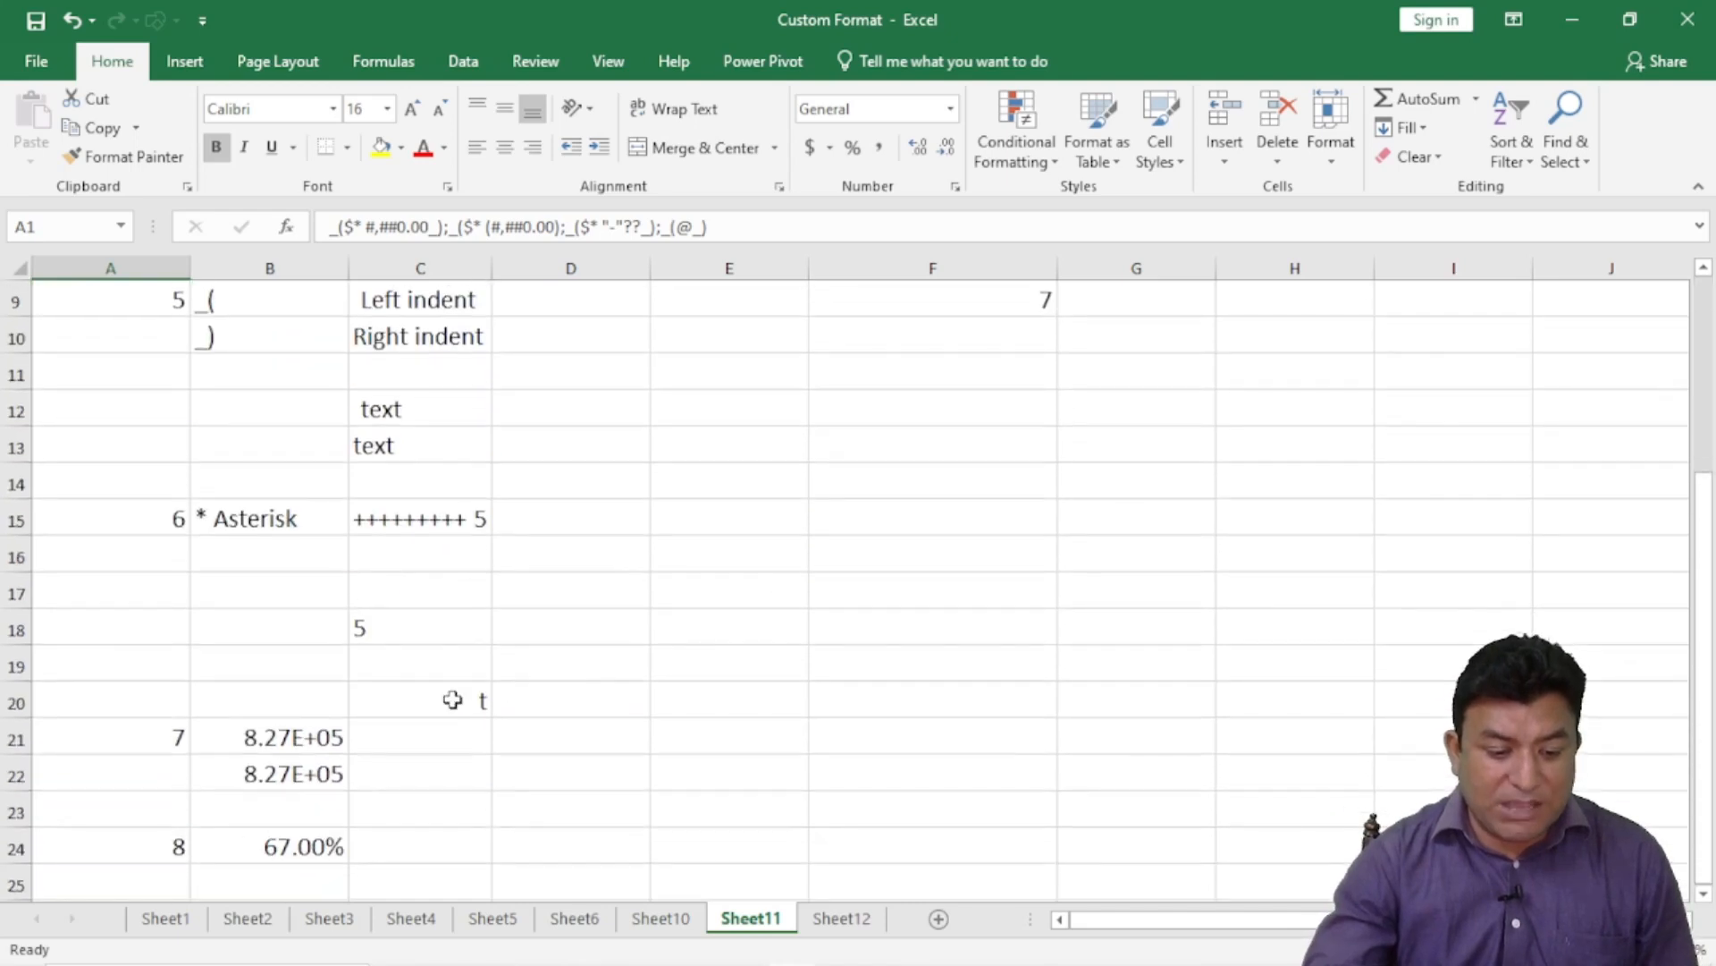
left_click(169, 612)
left_click(173, 582)
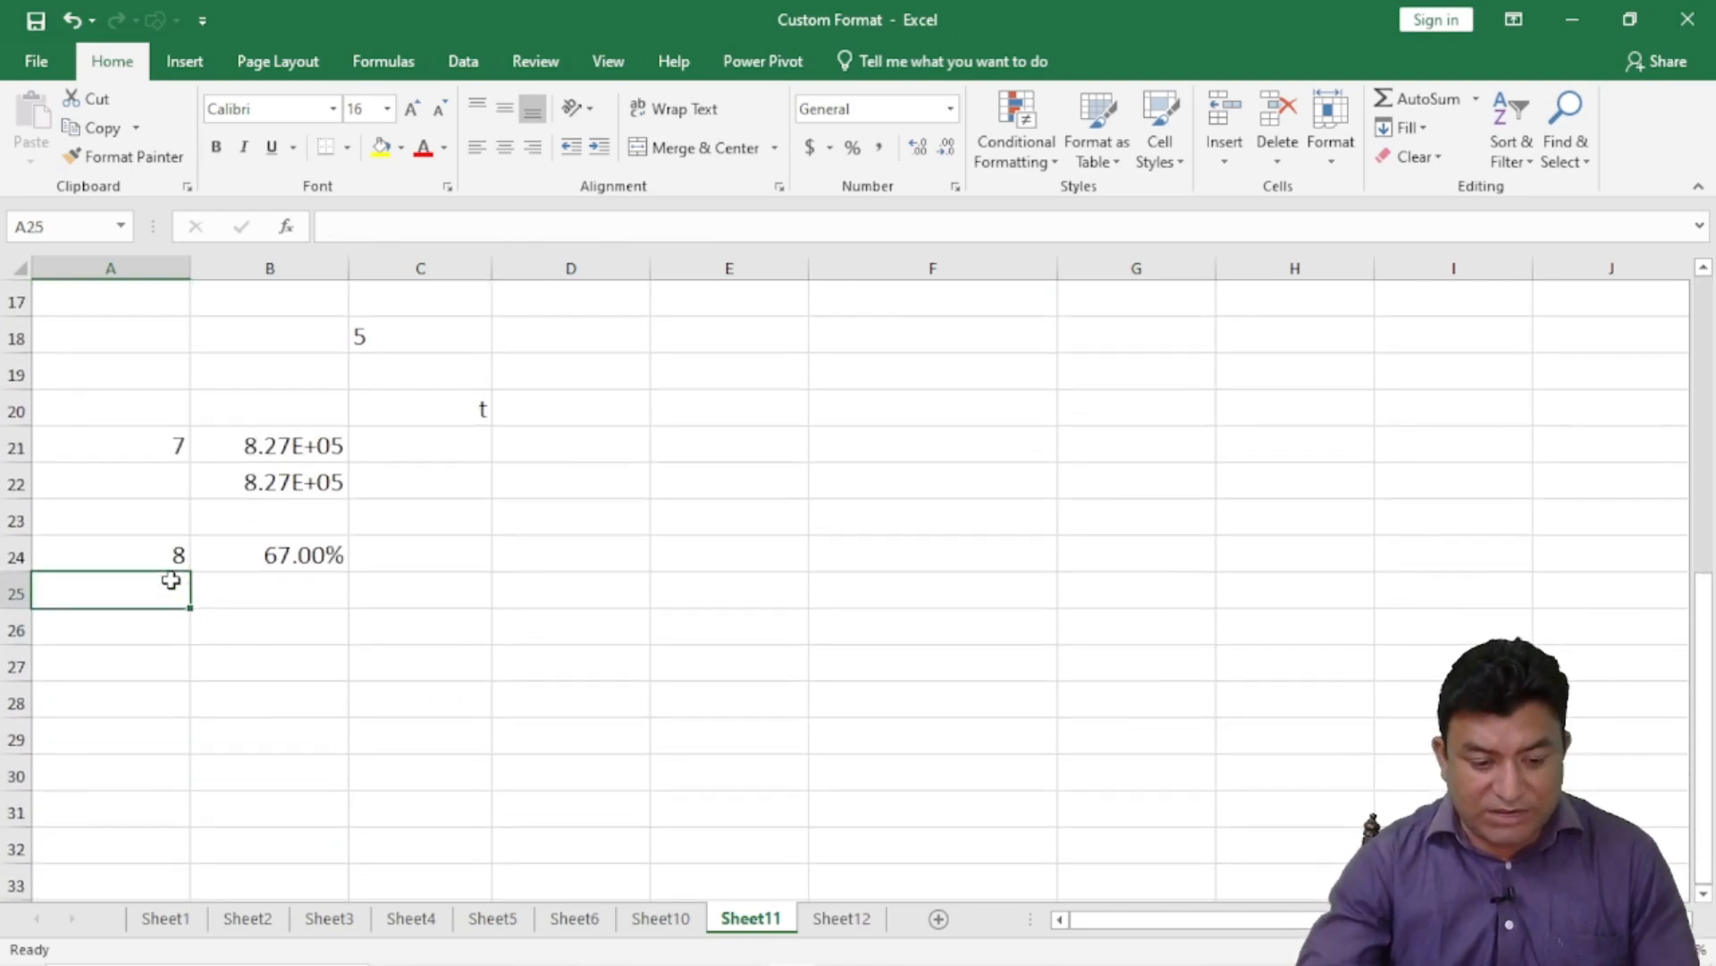
type("9 []")
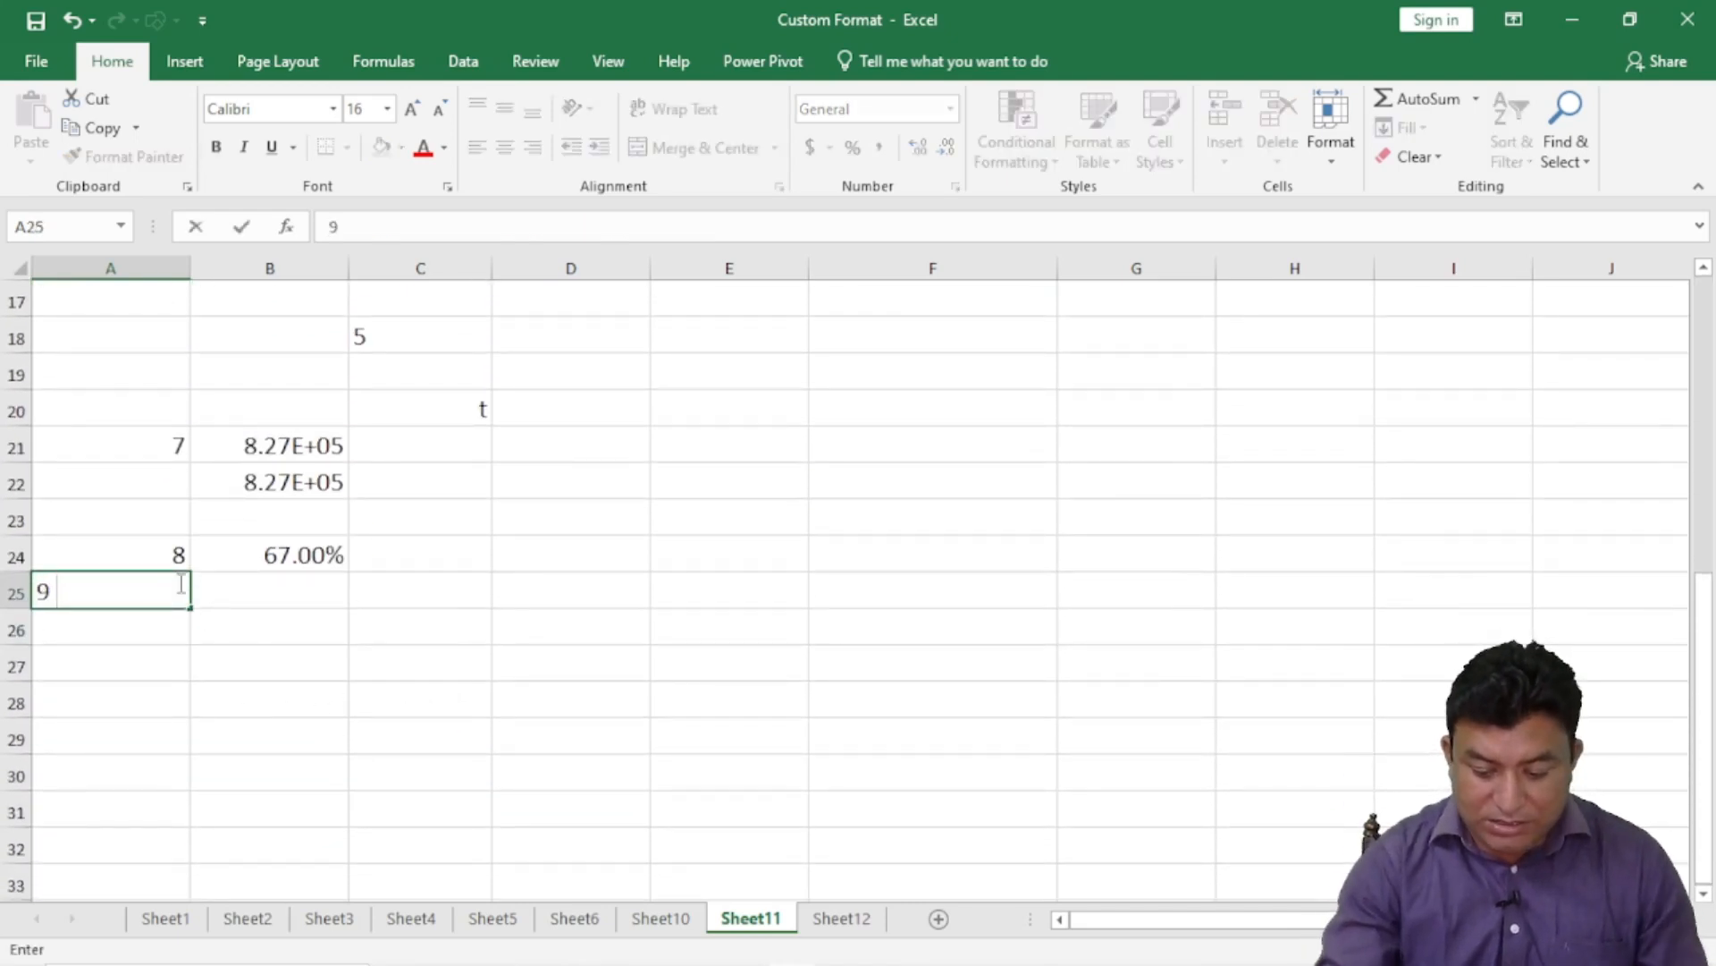
key("Return")
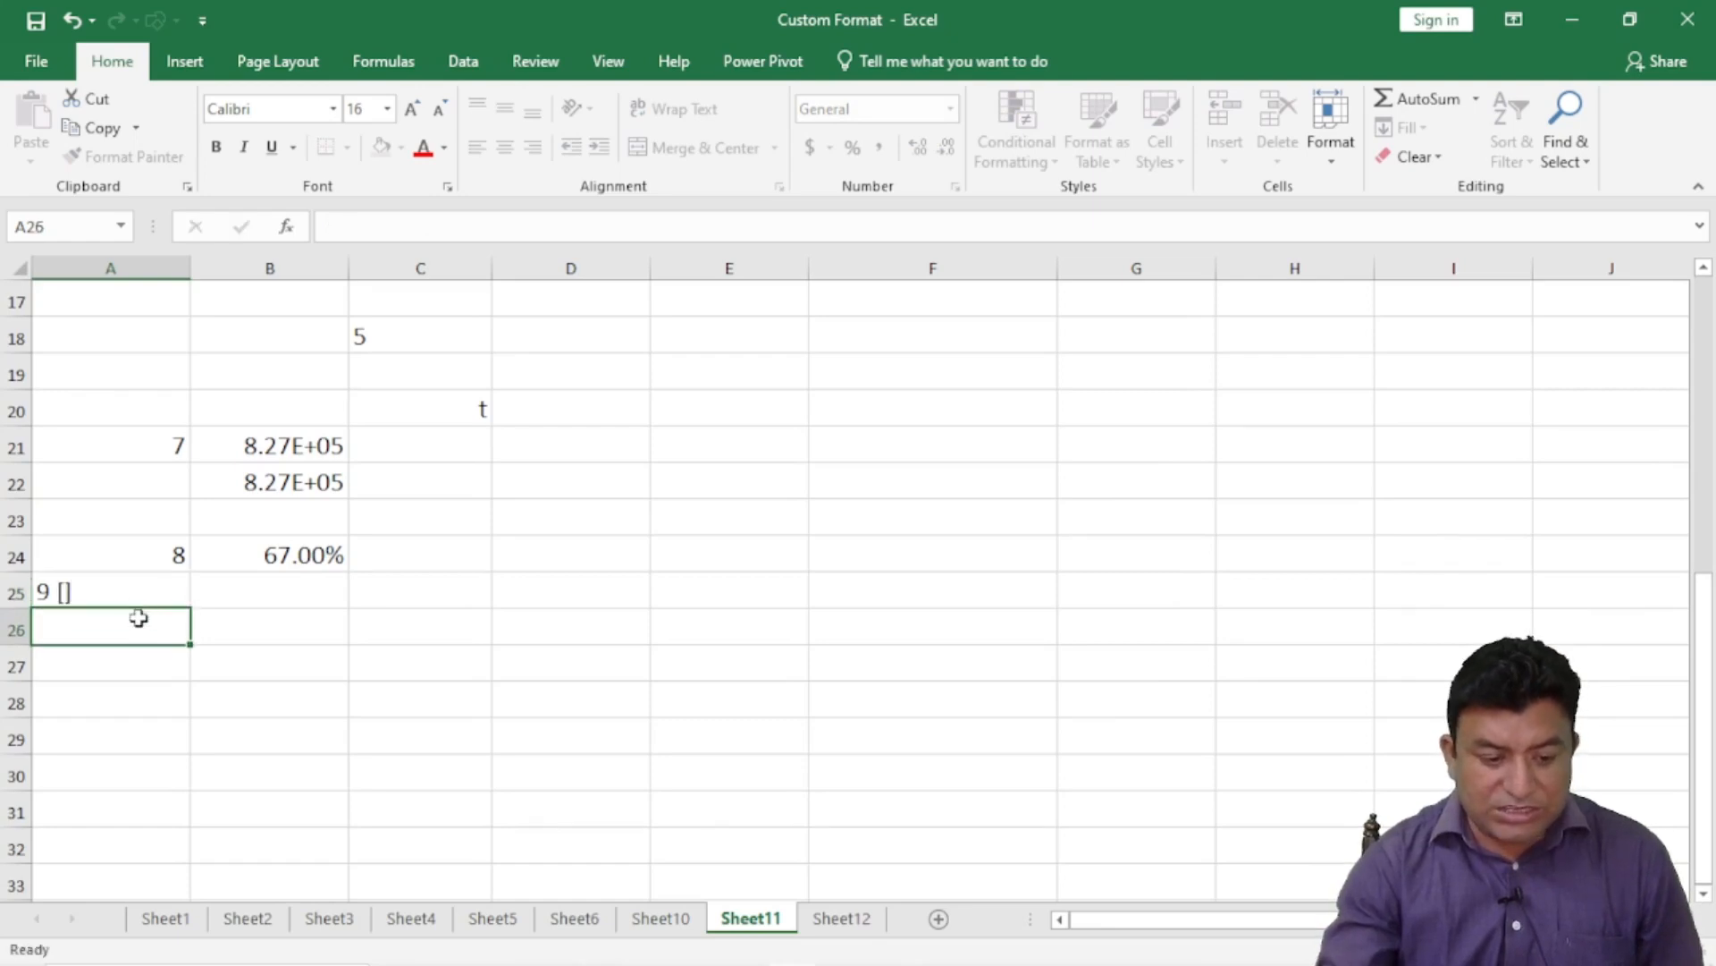
- Reopen A25 and highlight the [] brackets in its label, leaving it unchanged
left_click(139, 591)
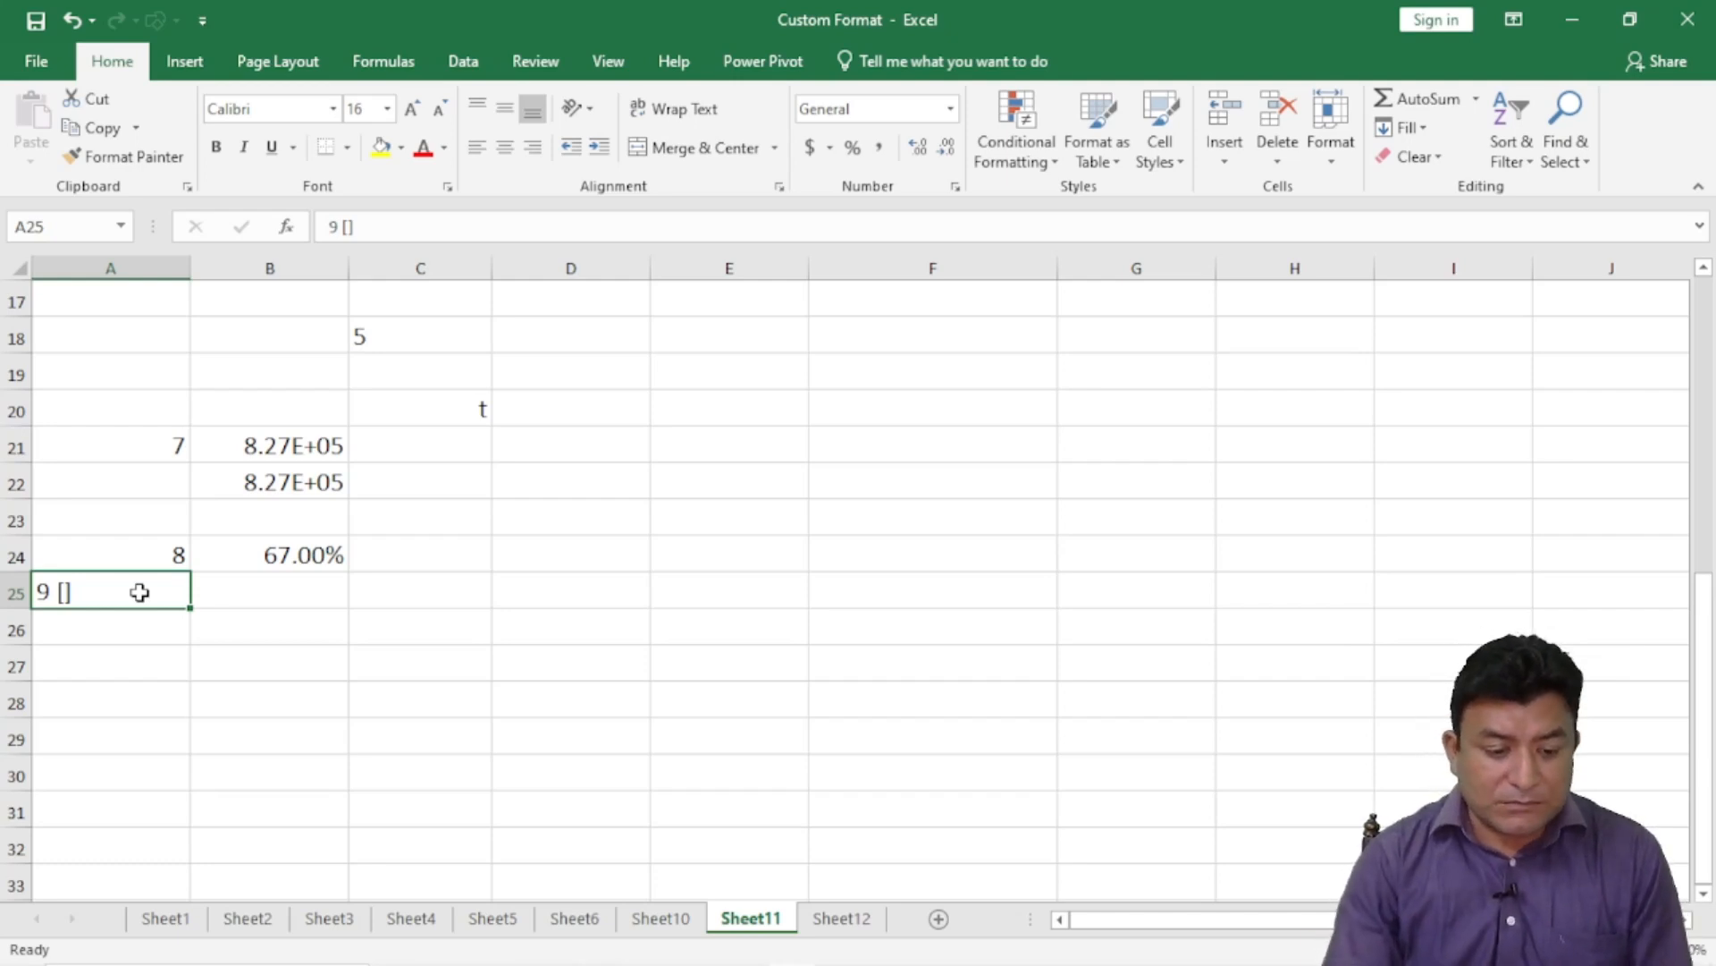
double_click(103, 588)
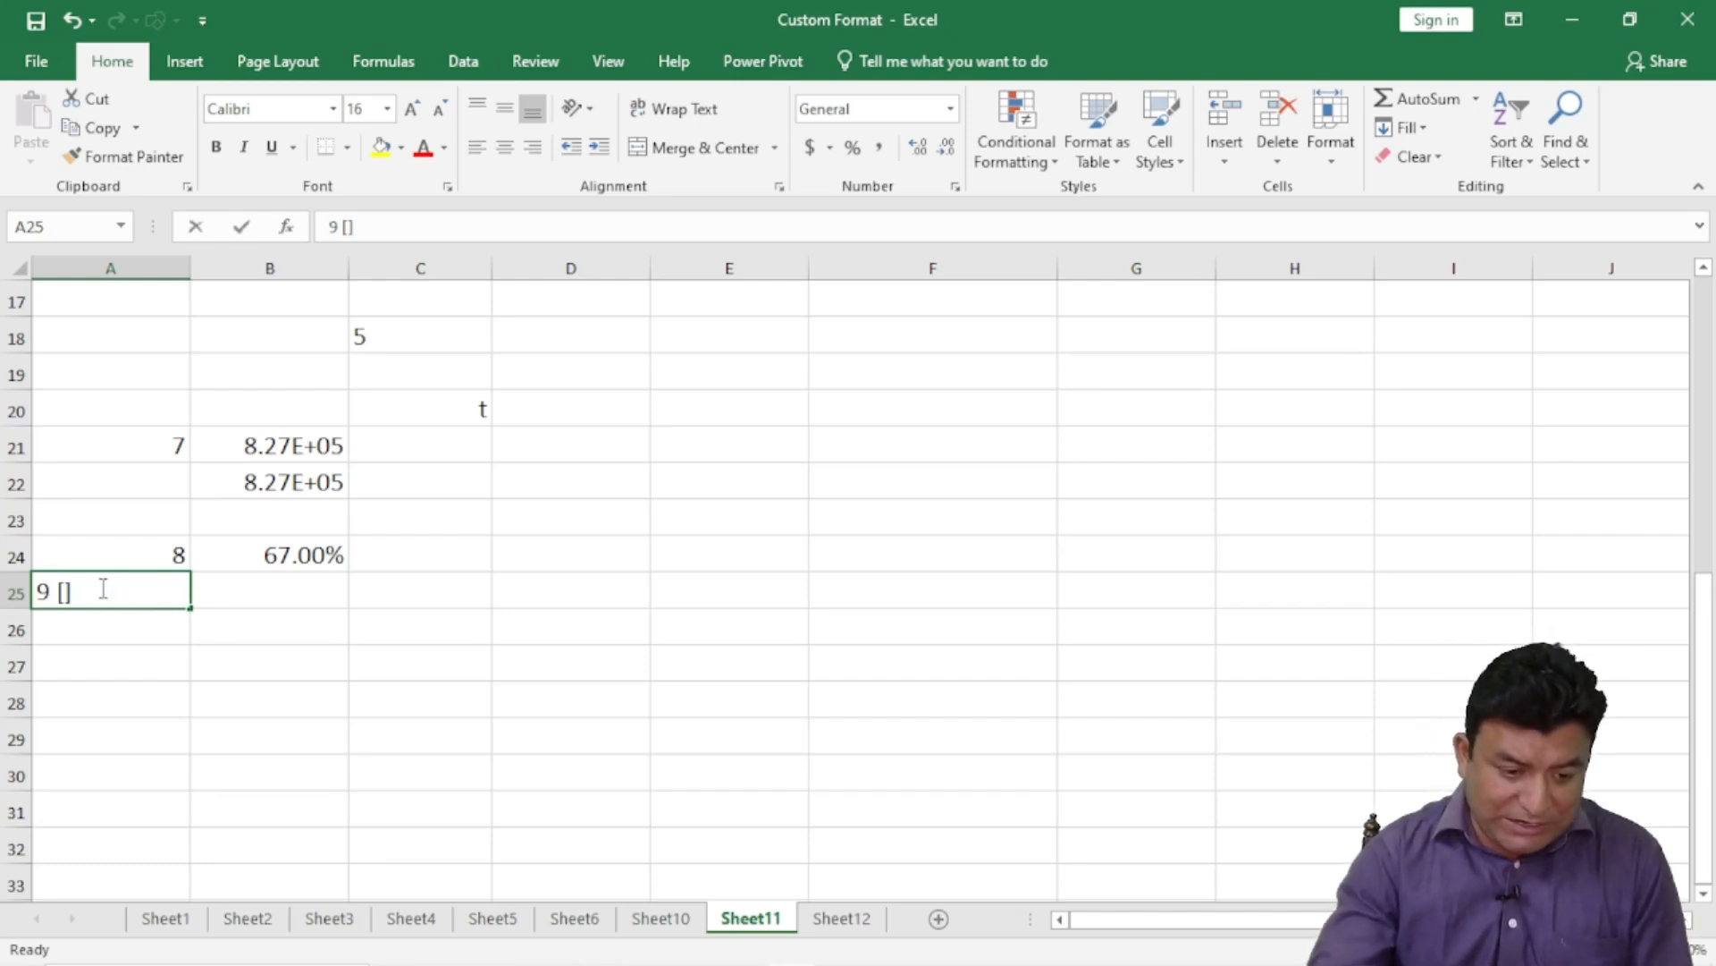
left_click_drag(85, 593, 60, 593)
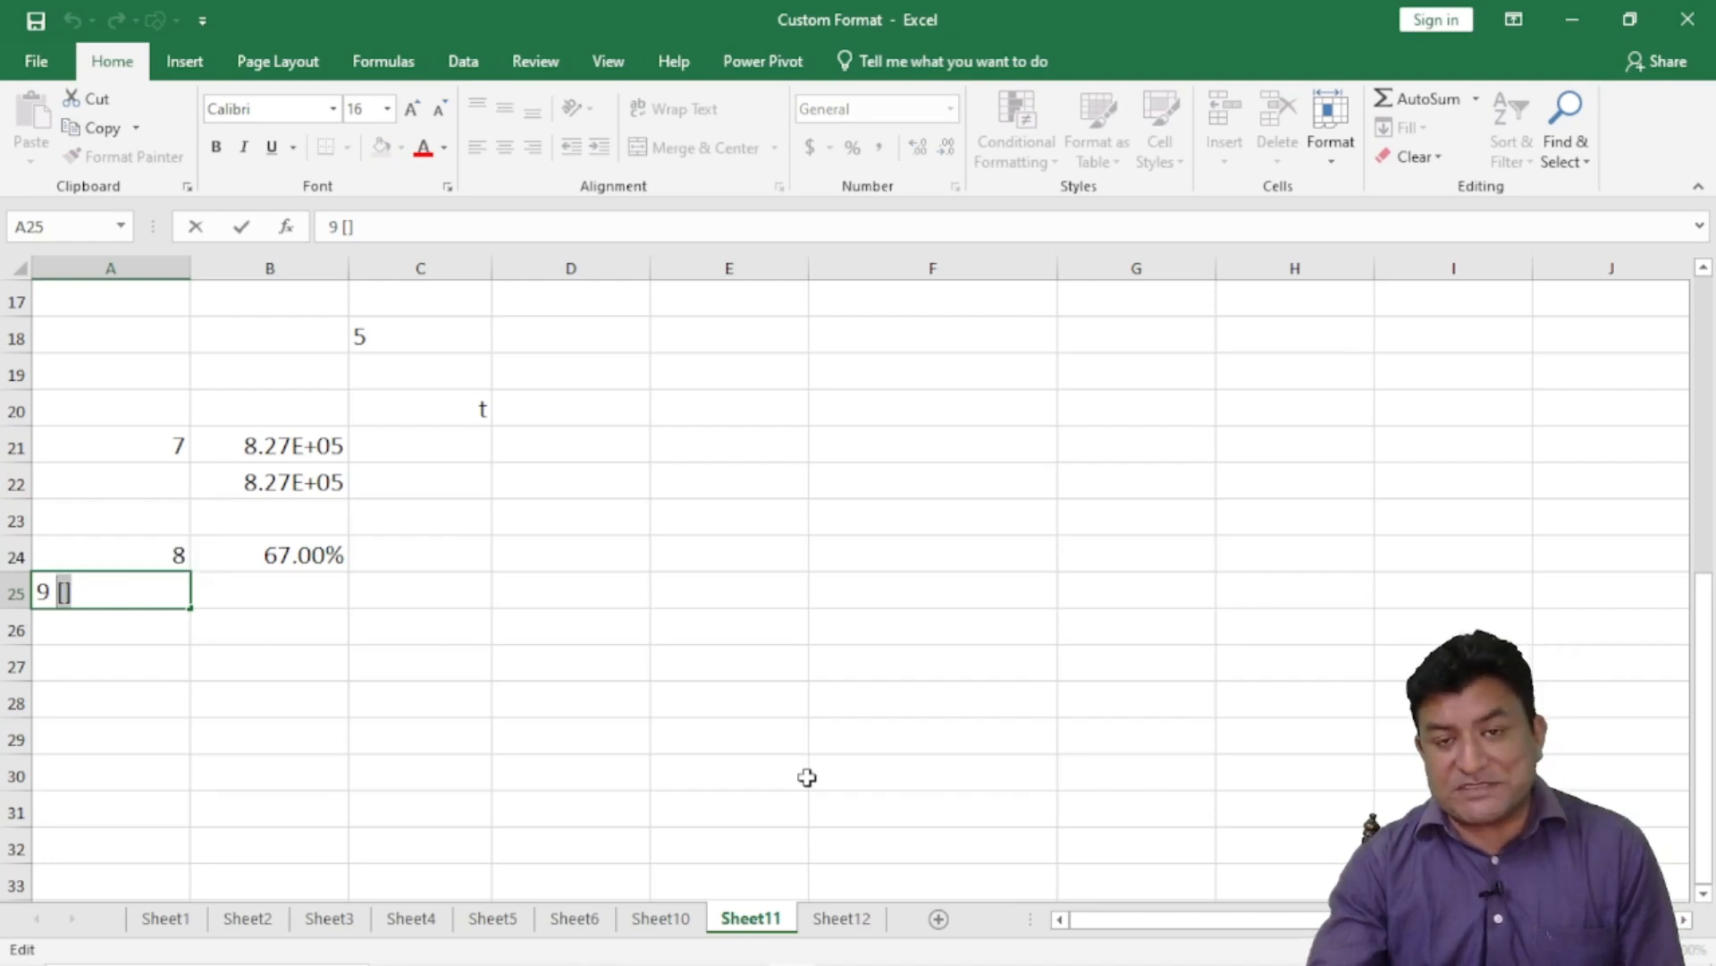
left_click(735, 681)
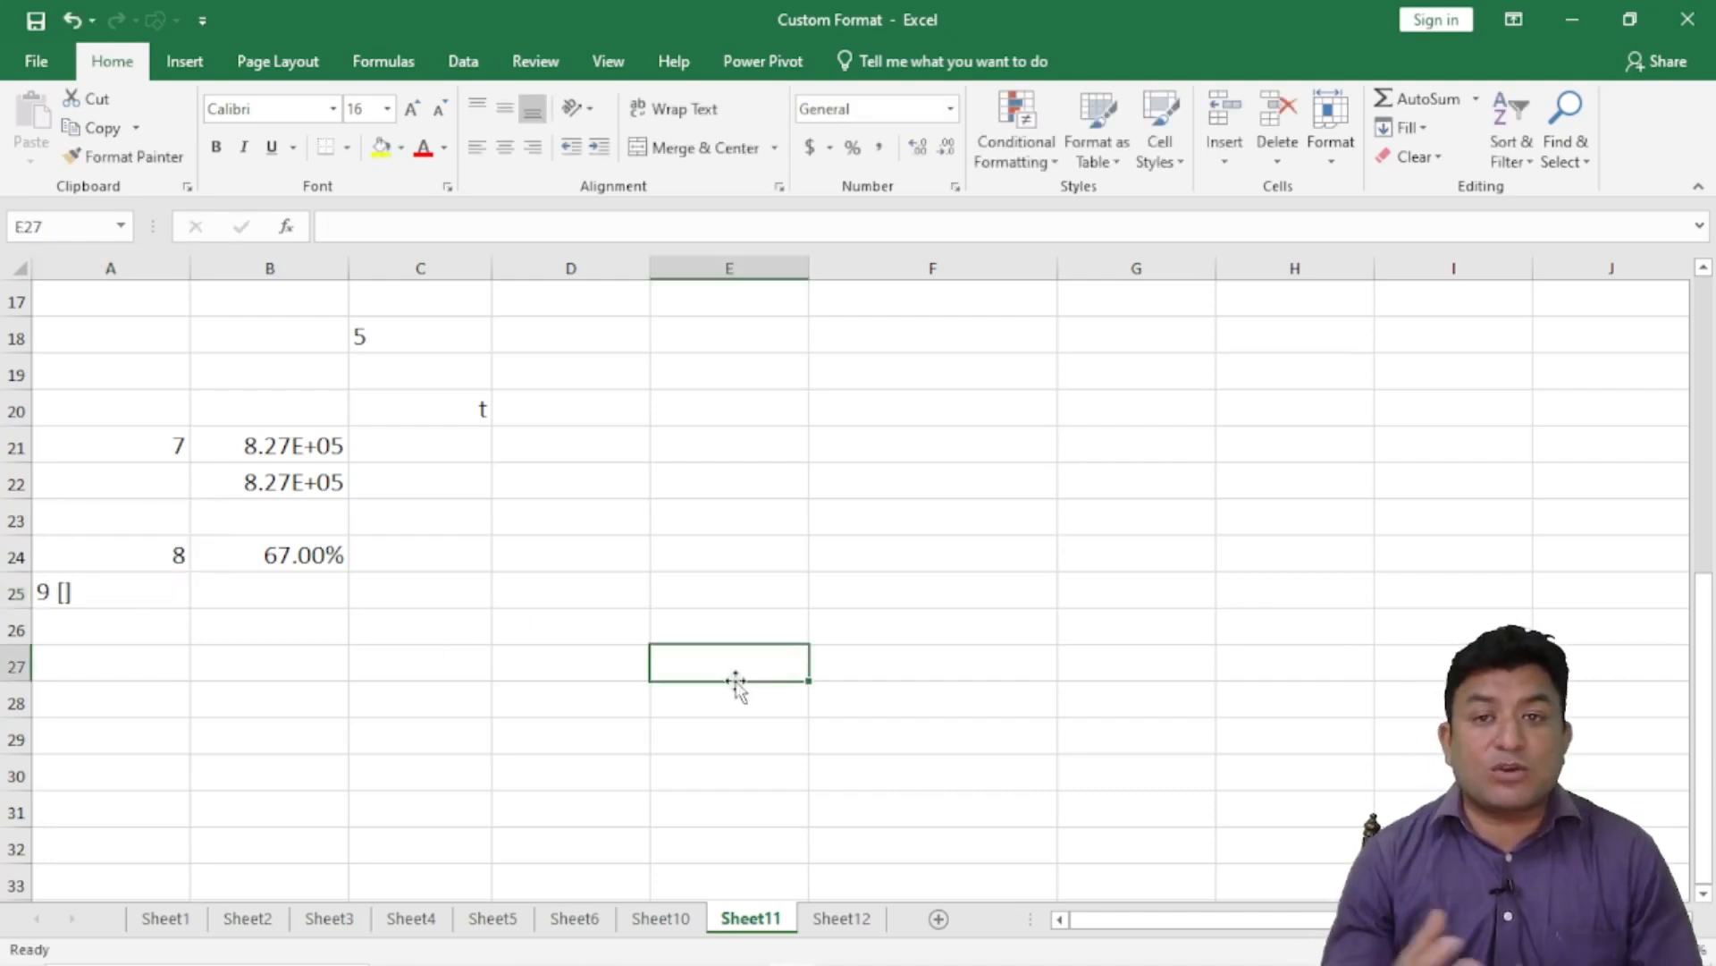